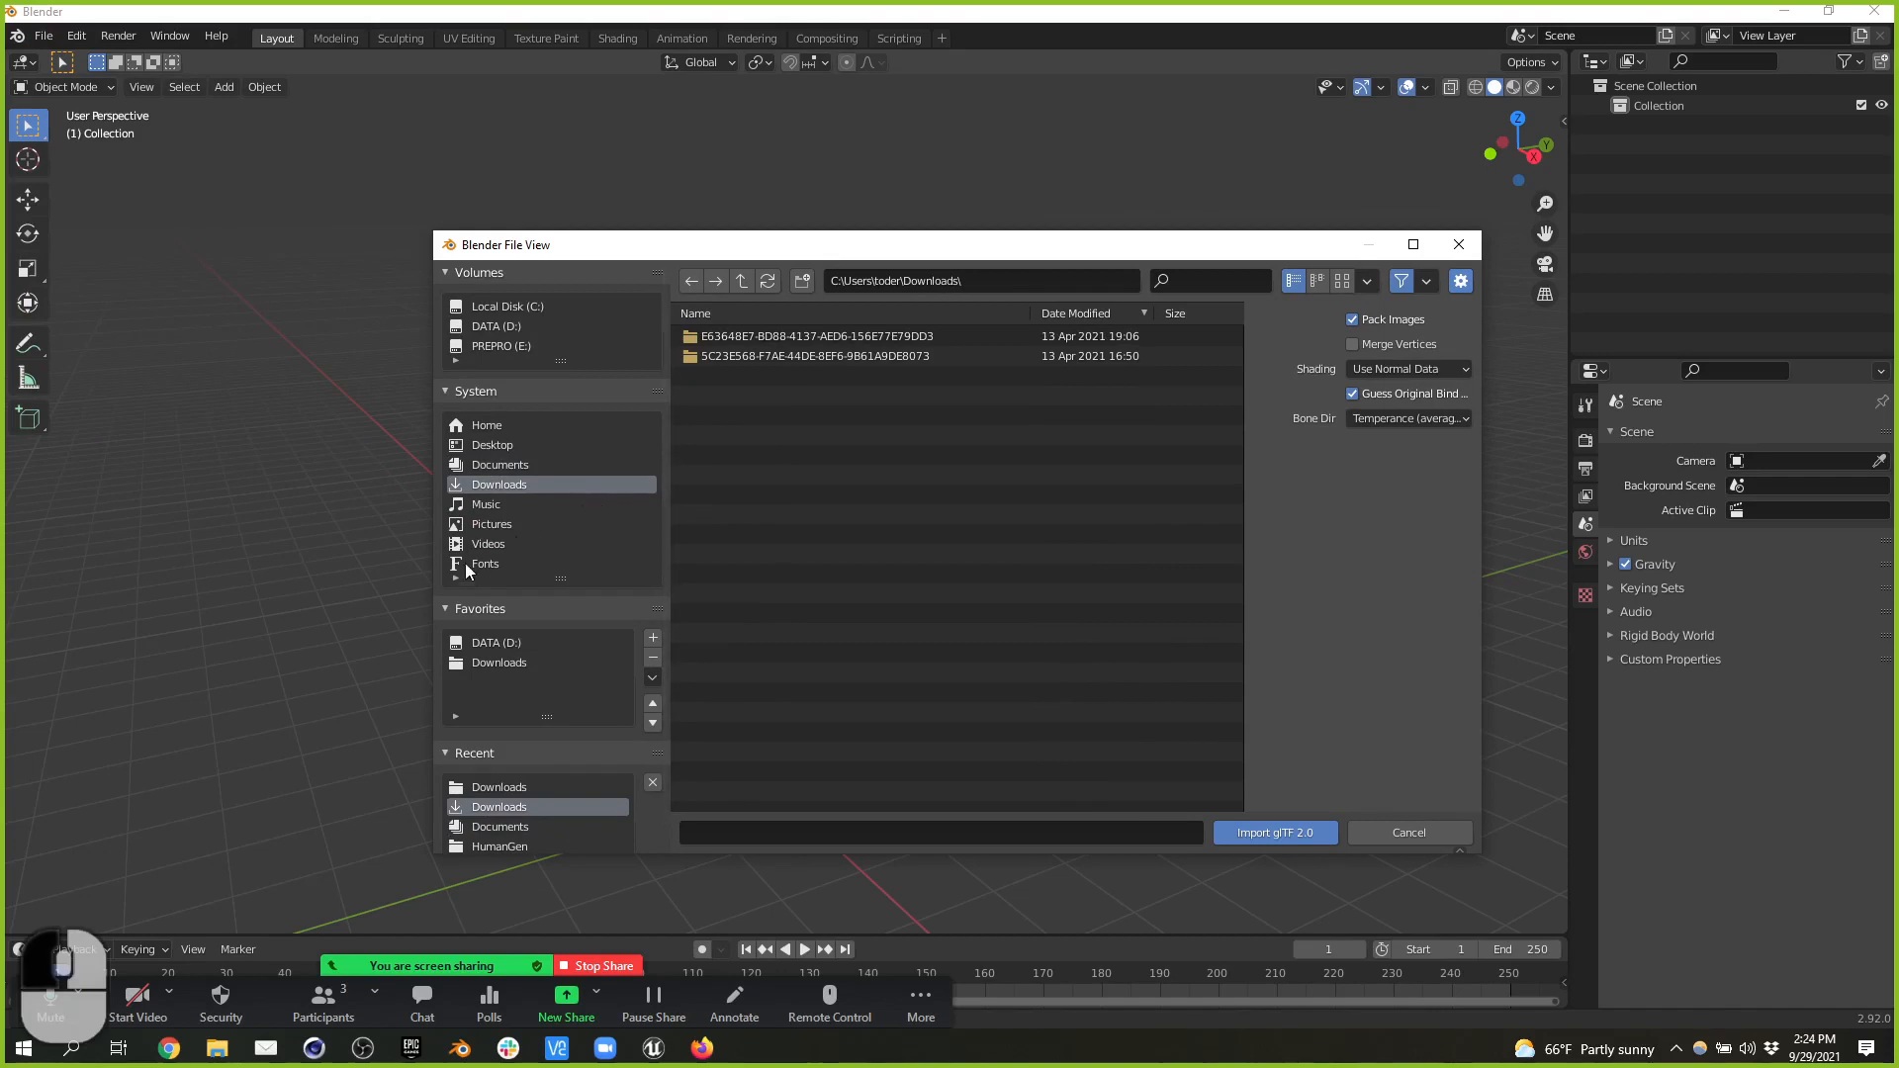
- Import the character file Mac.glb from the D:\Downloads folder as glTF 2.0
click(491, 661)
scroll(910, 485, down, 5)
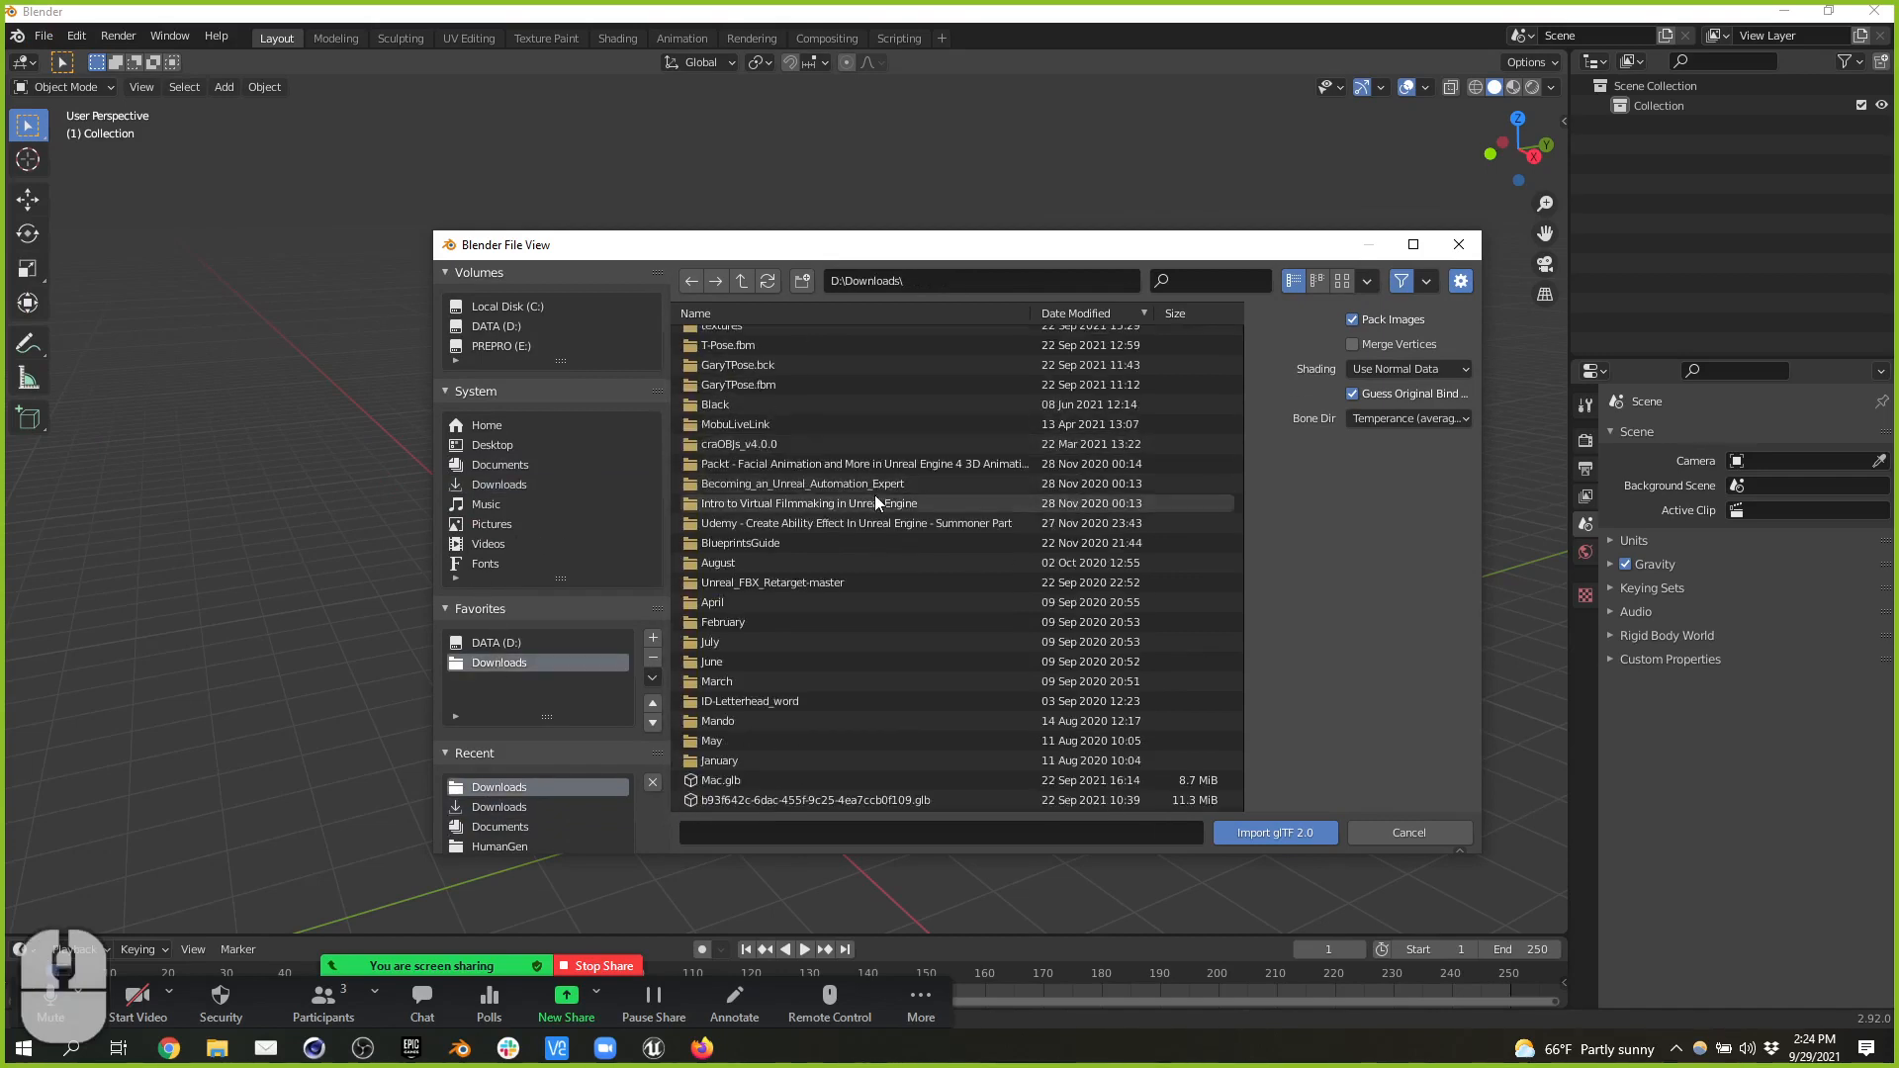
click(865, 801)
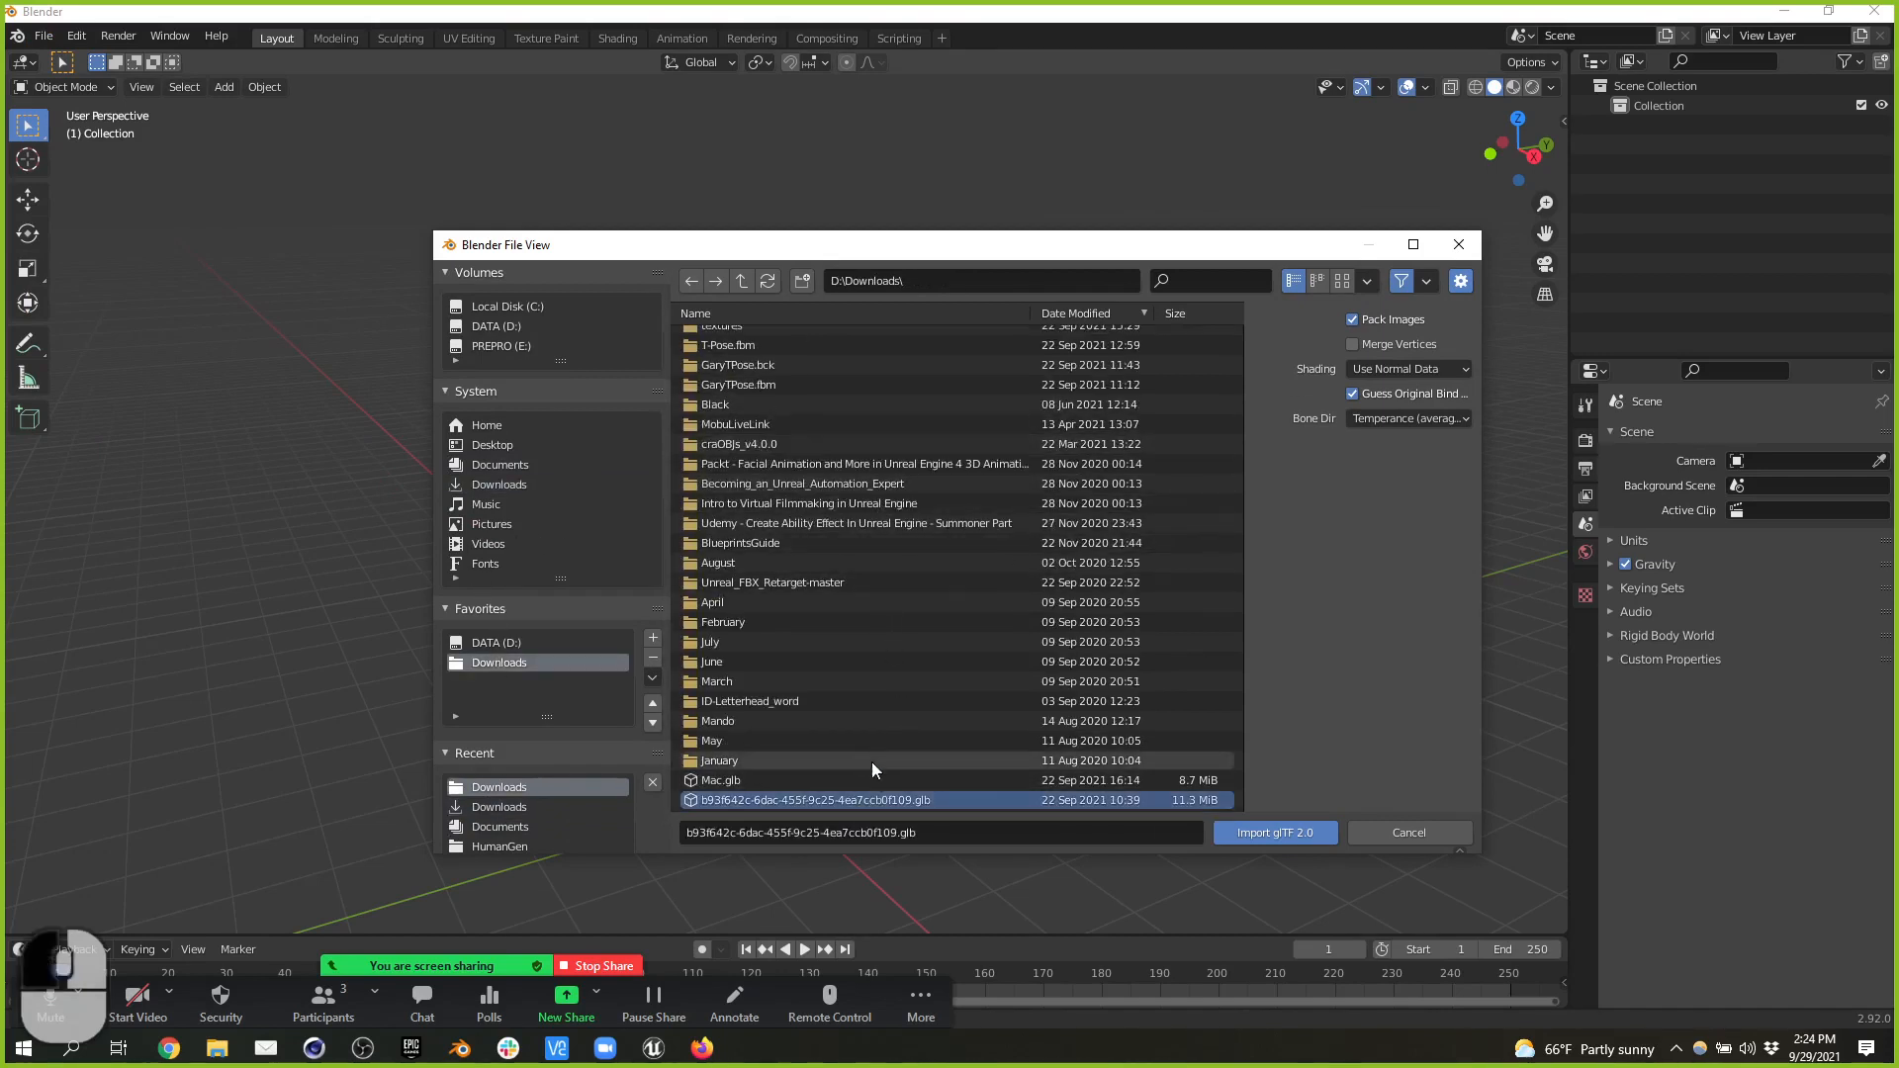
click(886, 781)
click(870, 799)
click(864, 781)
click(1307, 835)
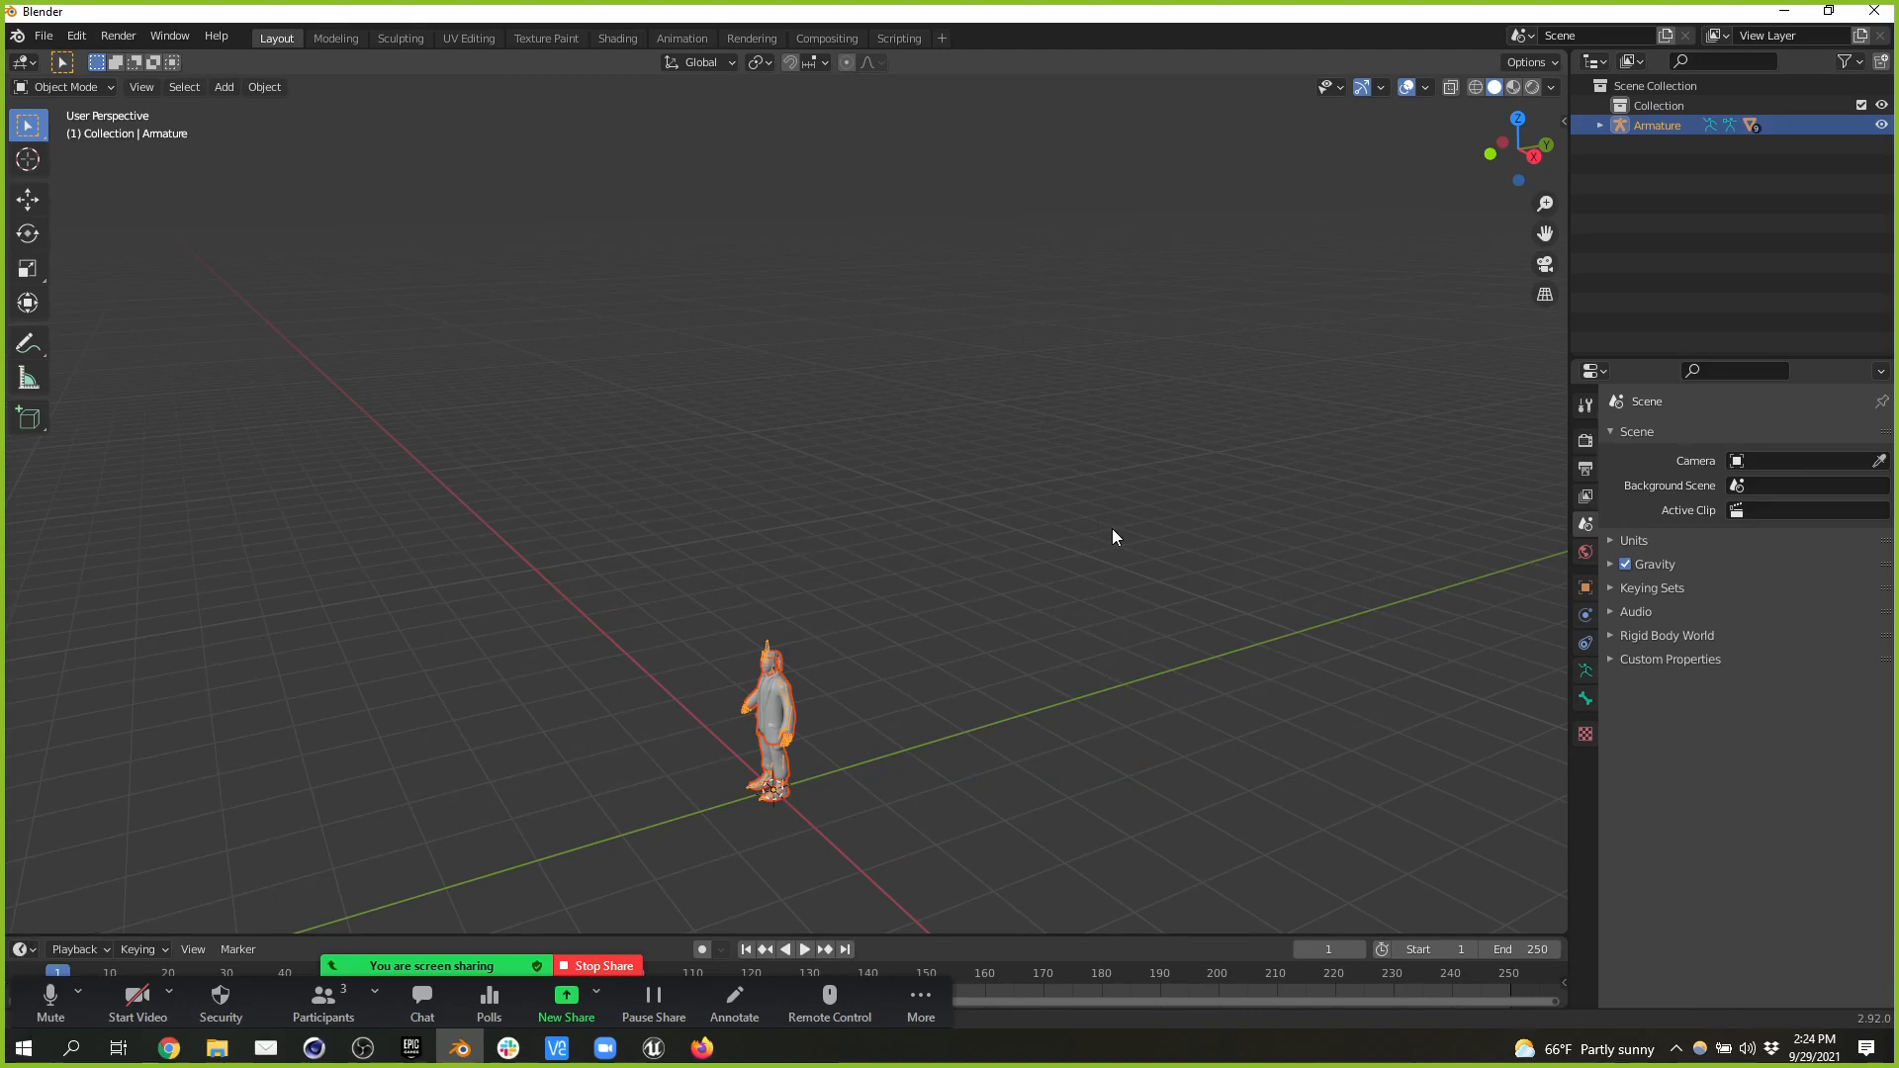
- Frame the imported character in material preview shading, facing the front
key(f)
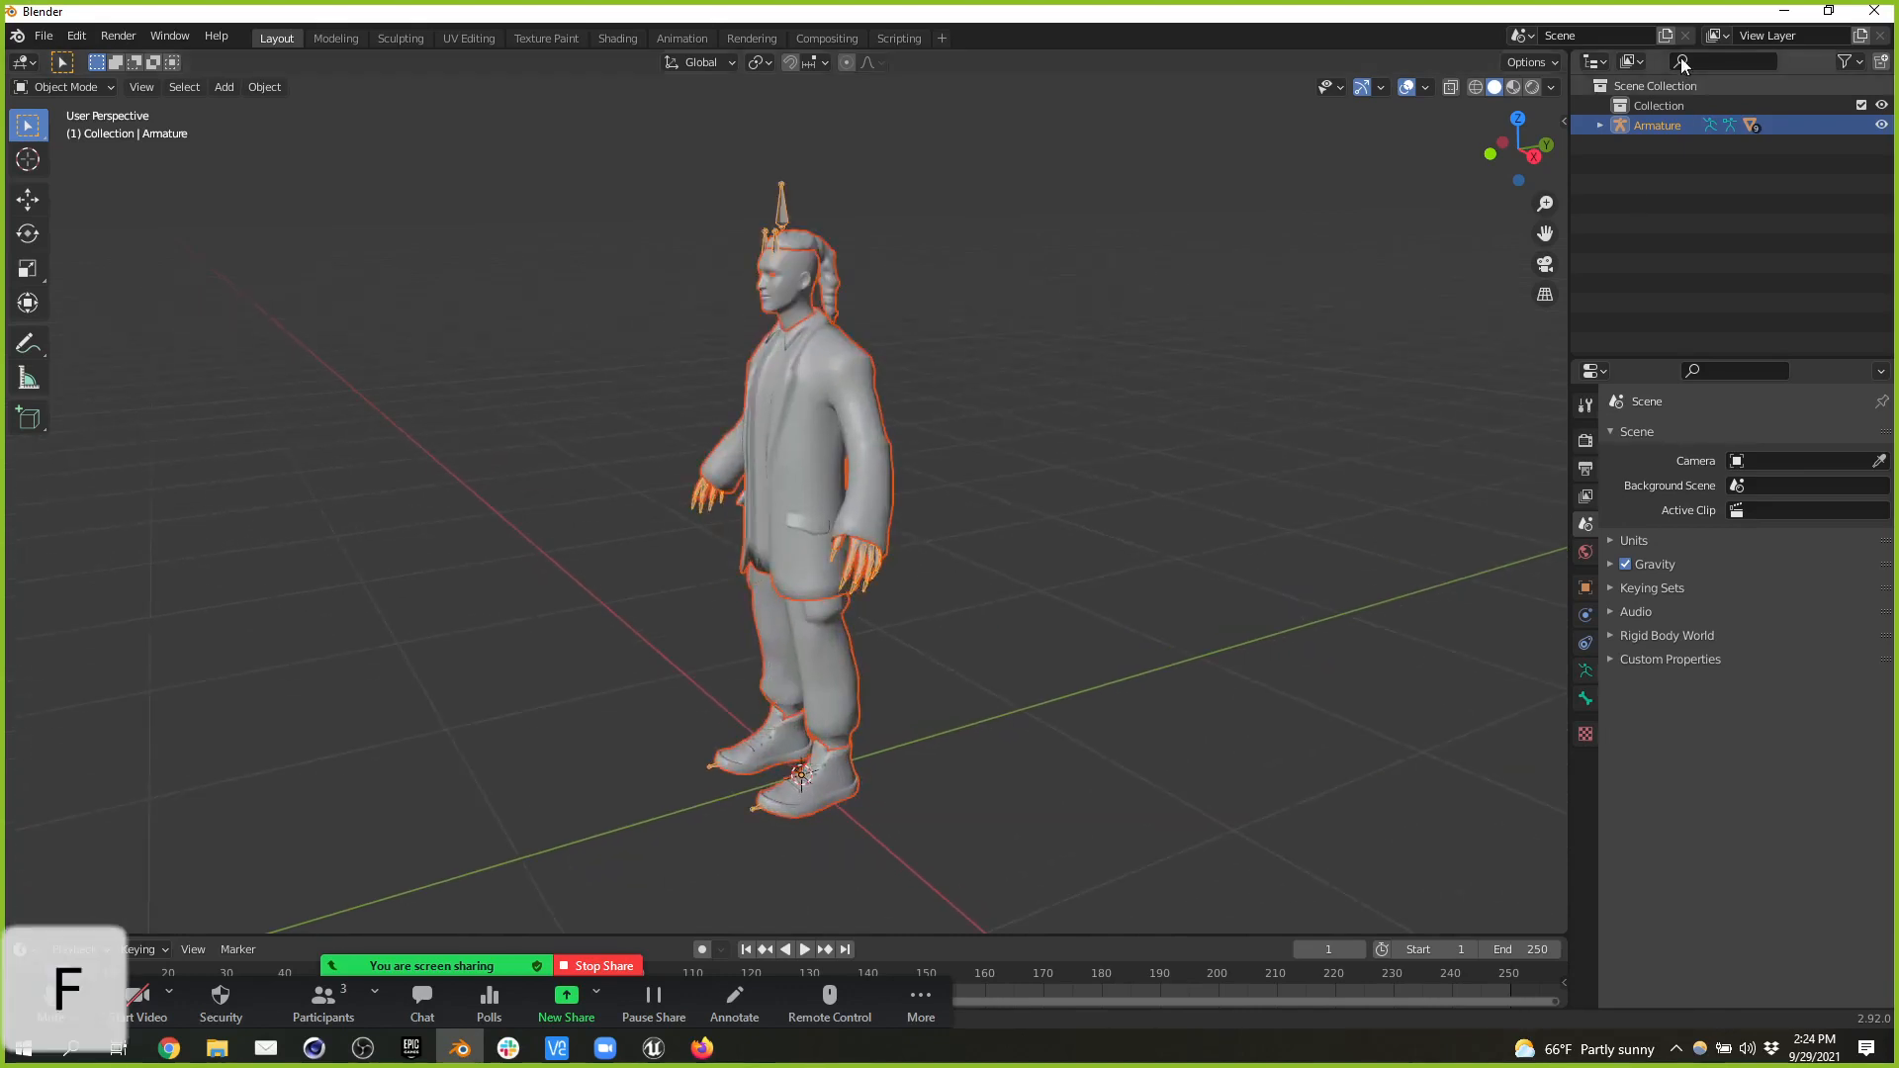
click(1518, 92)
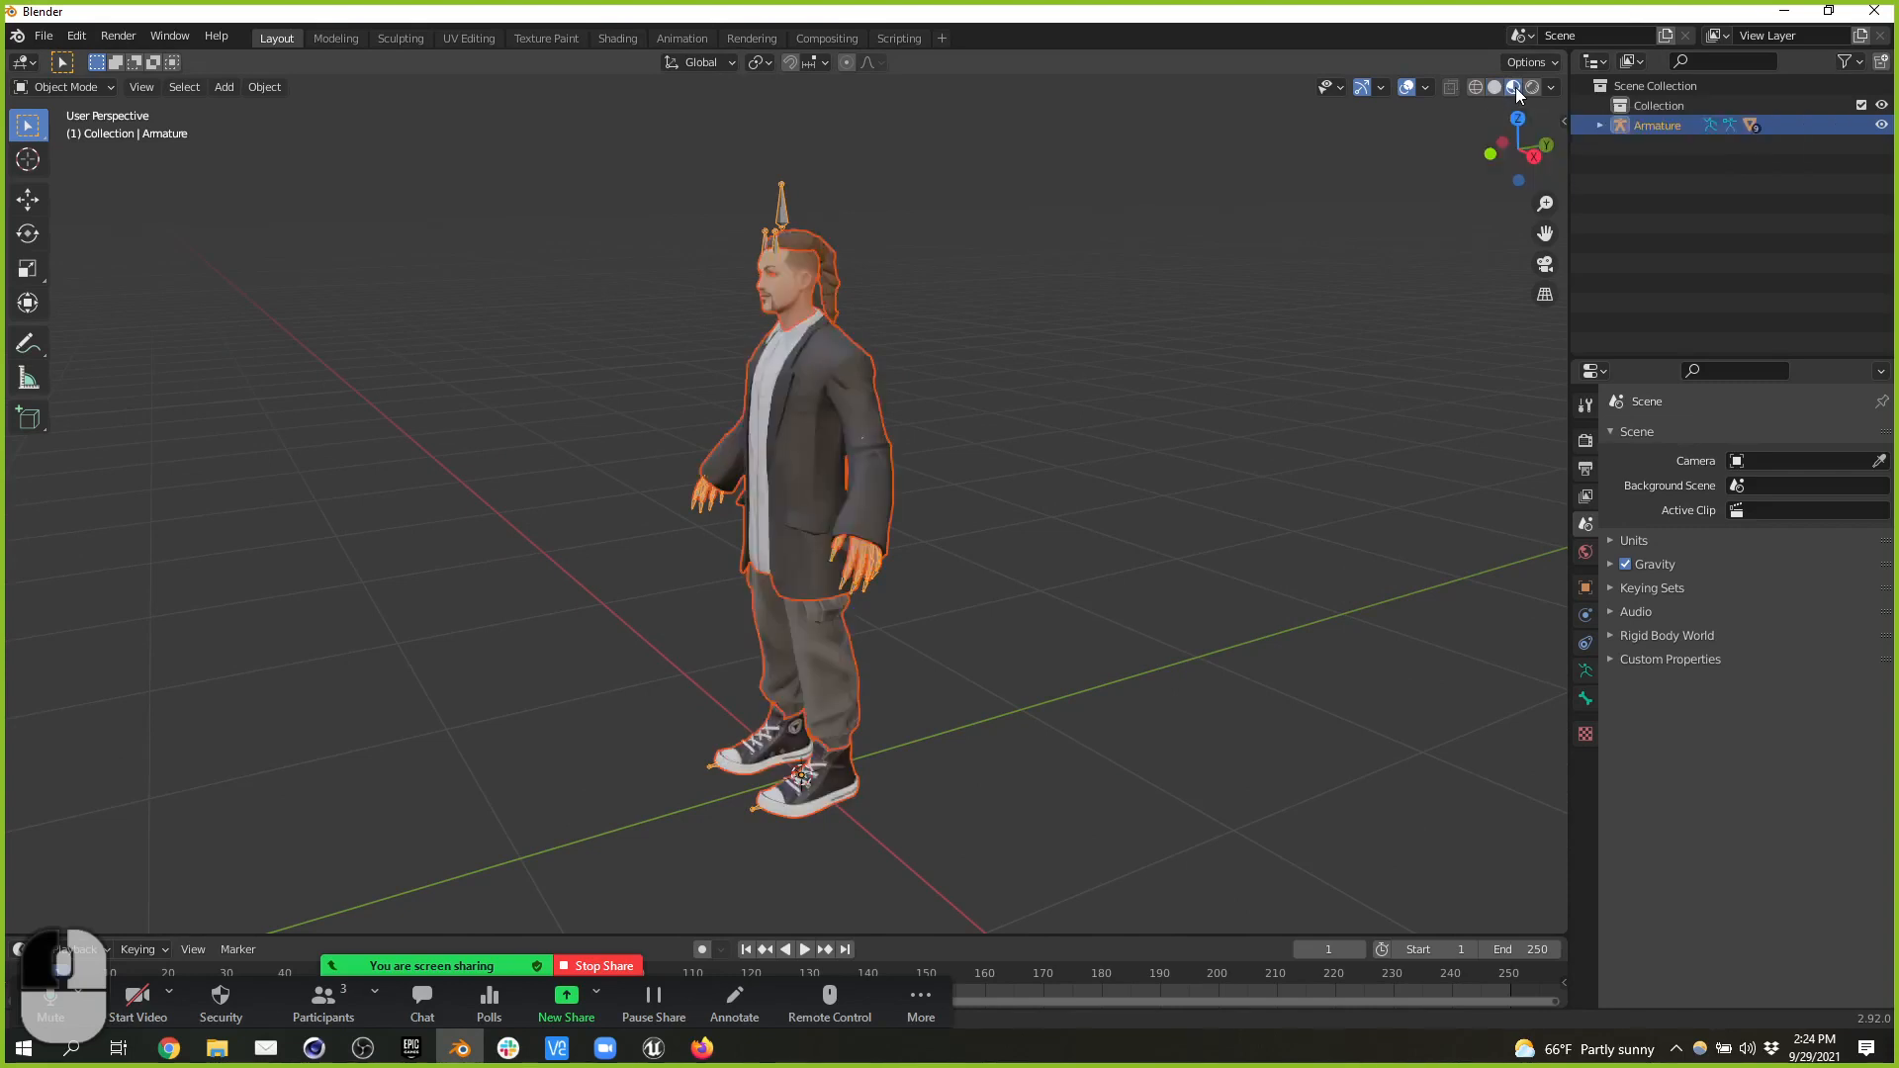
alt+drag(1148, 592, 1188, 688)
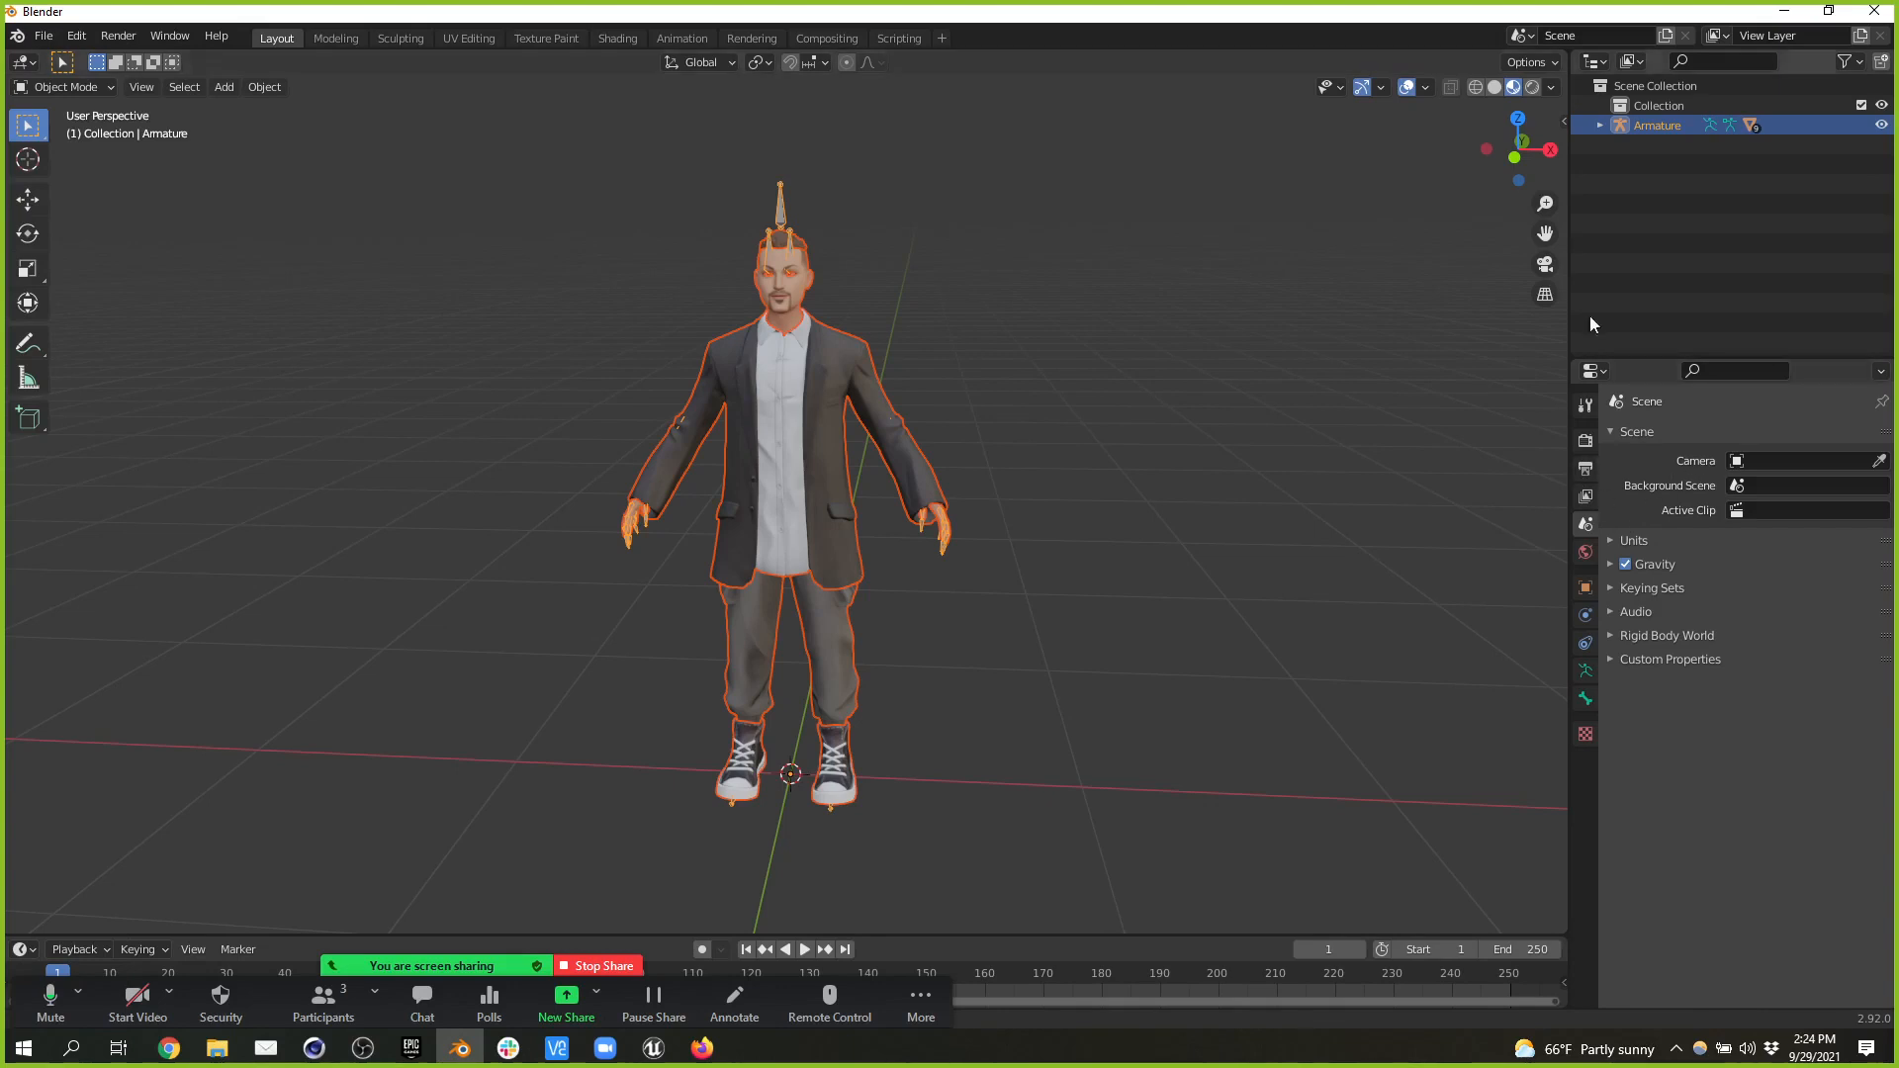
- Compare the armature's Pose Position and Rest Position, ending on Rest Position
click(1591, 673)
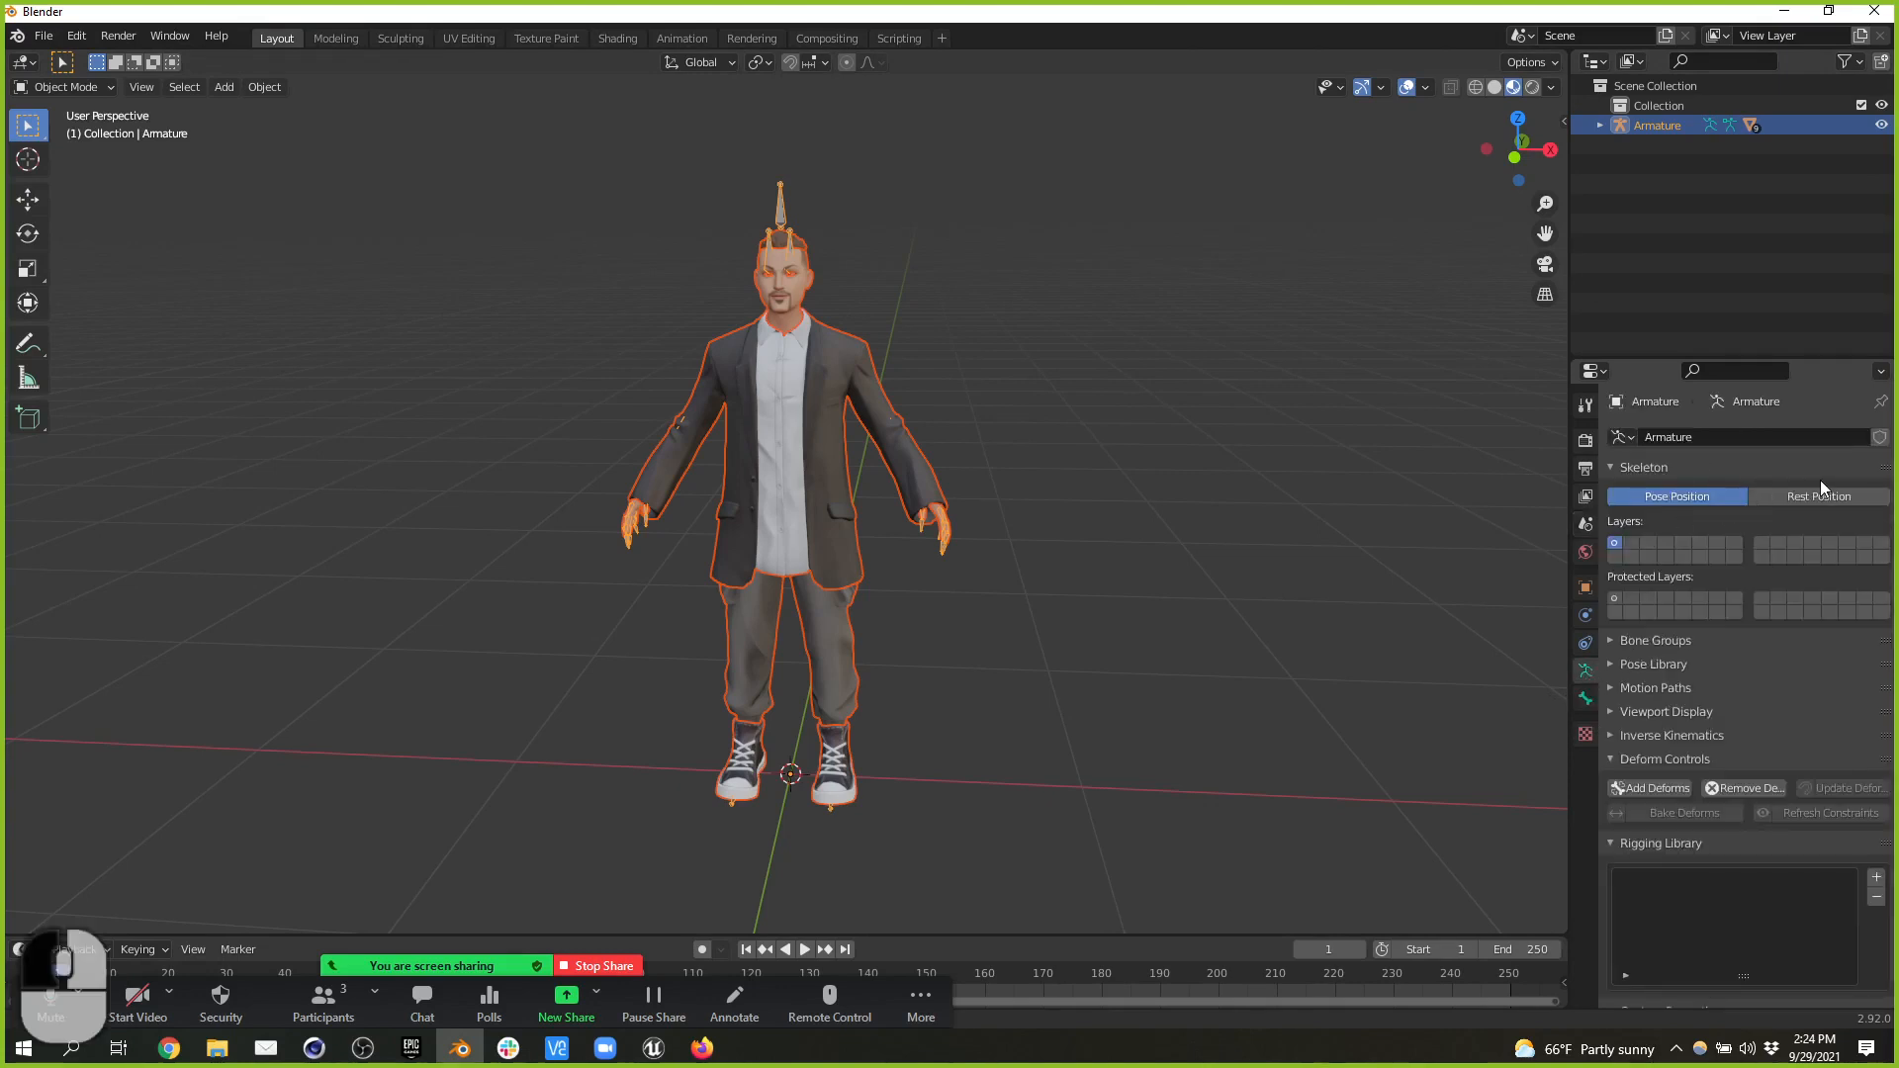
click(1823, 494)
click(1691, 498)
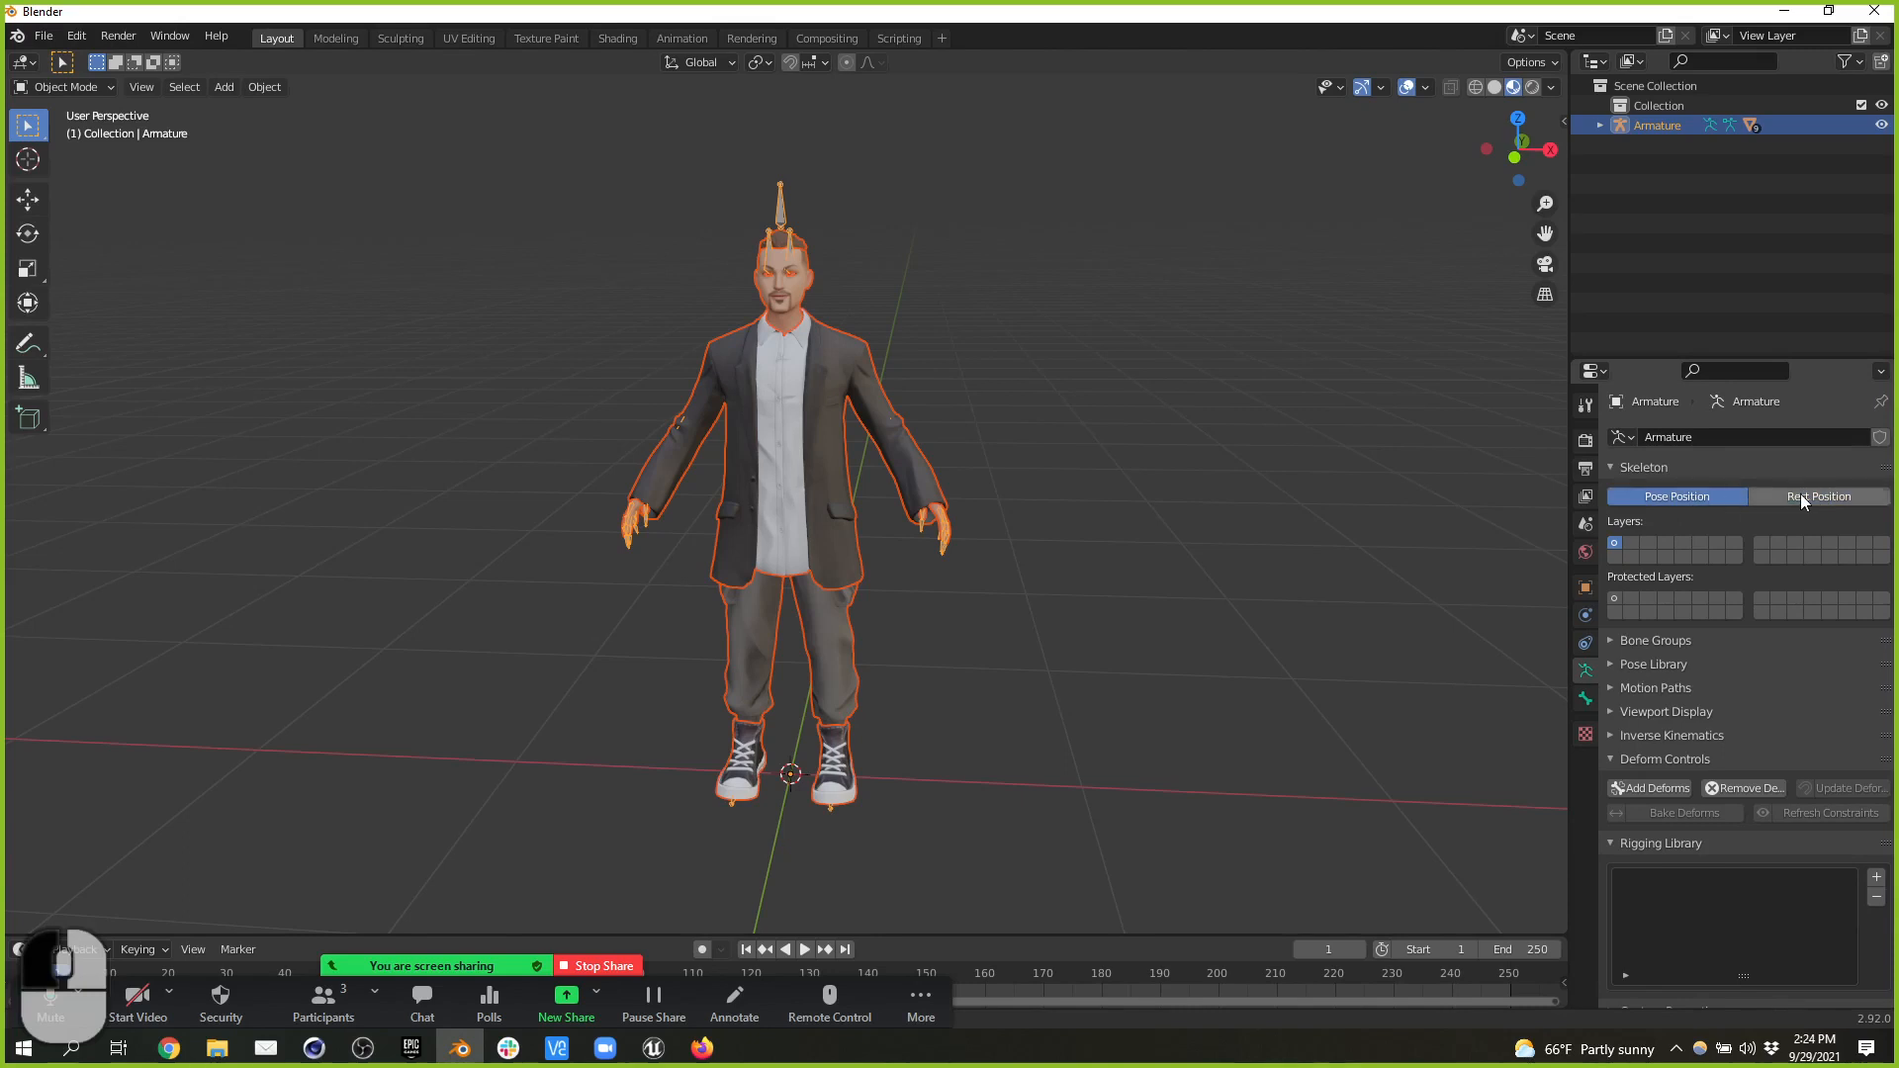
click(1802, 498)
- Import GaryTPose.fbx from the D:\Downloads folder as FBX with the default import options
click(39, 37)
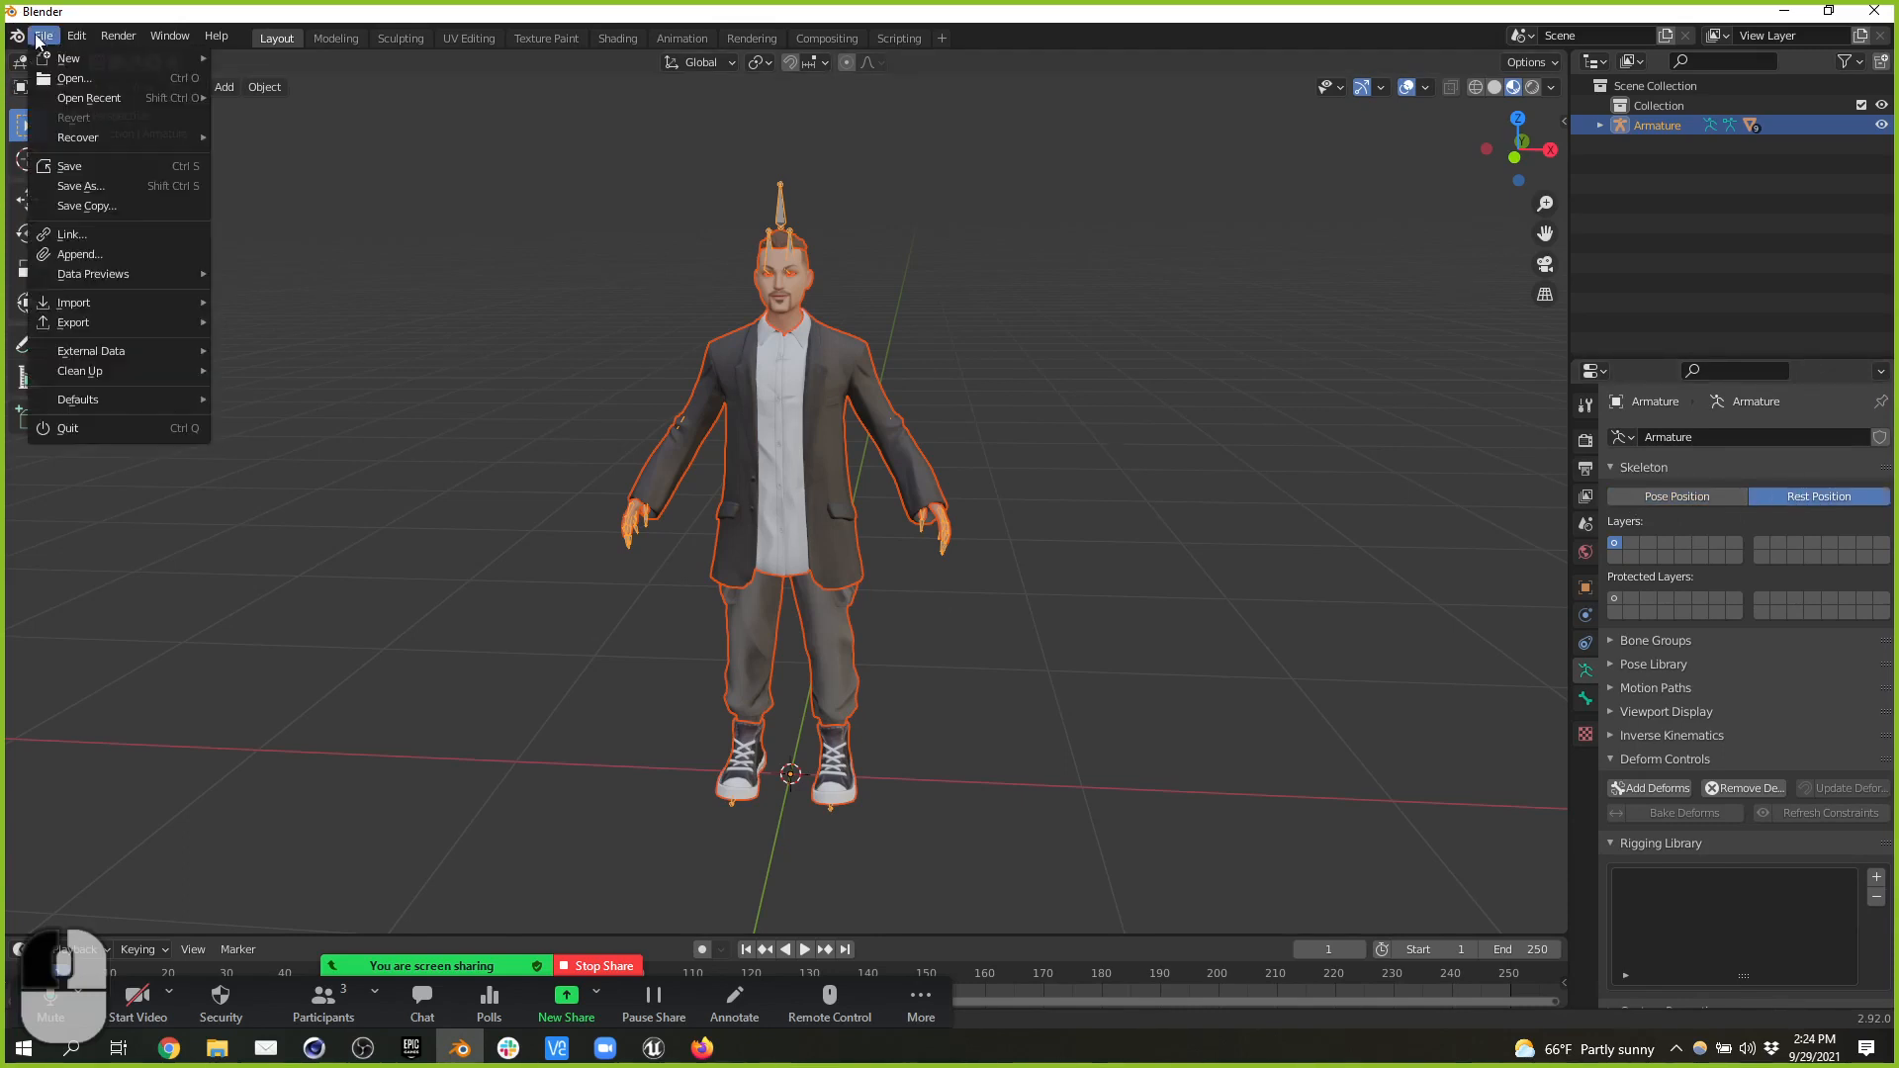
mouse_move(148, 302)
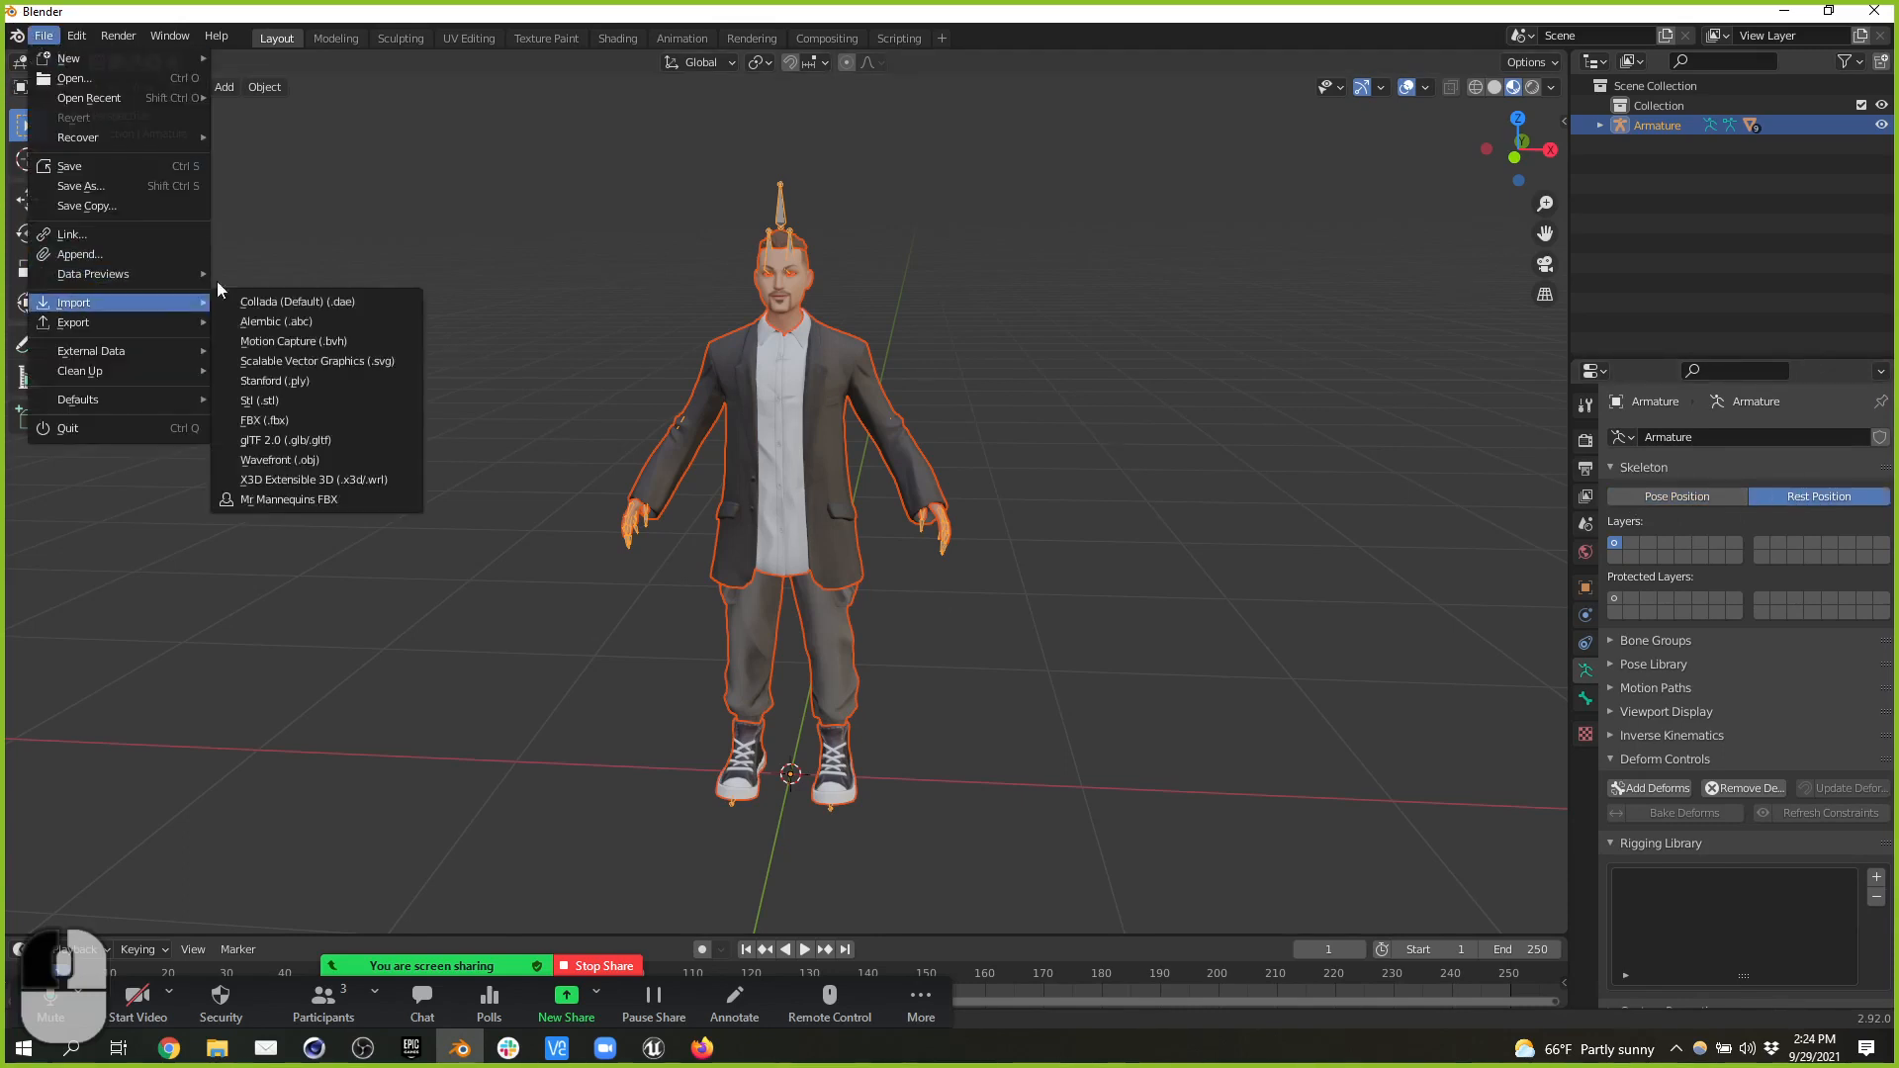
click(294, 419)
click(522, 661)
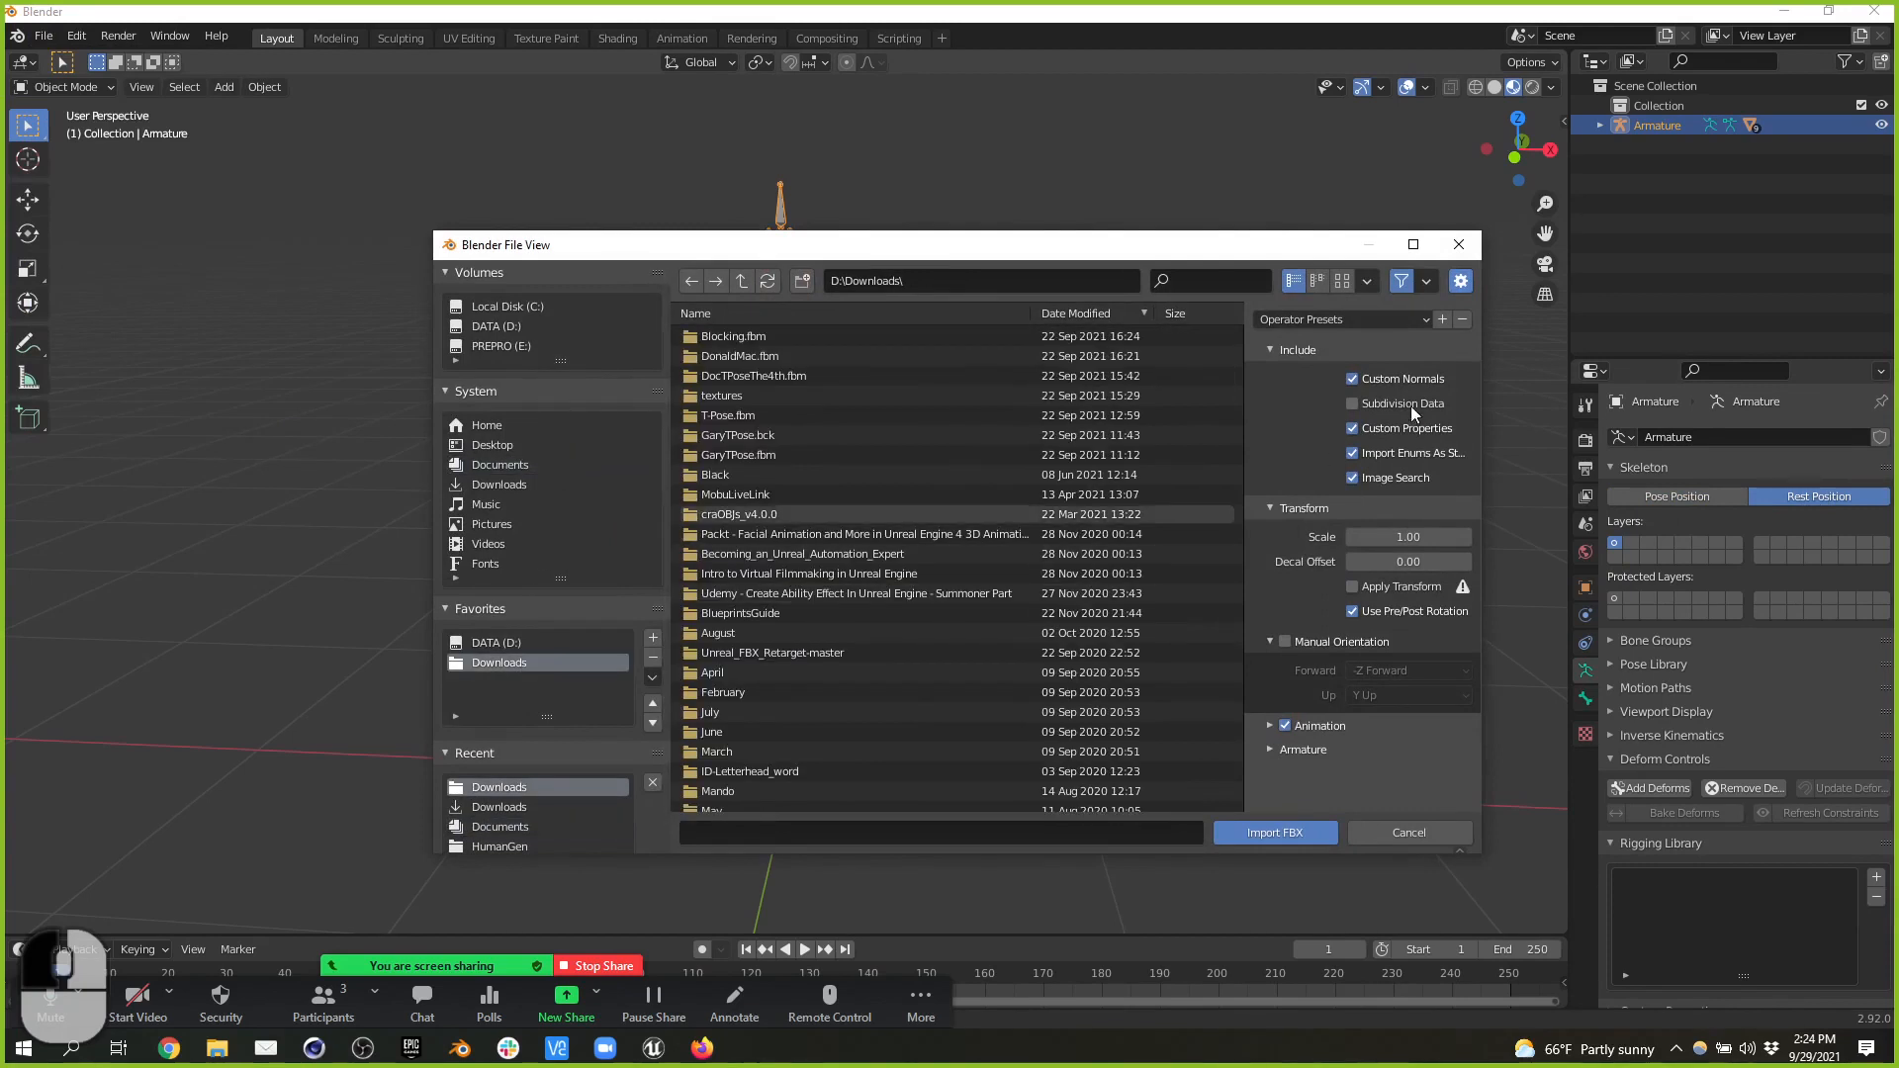
scroll(898, 529, down, 5)
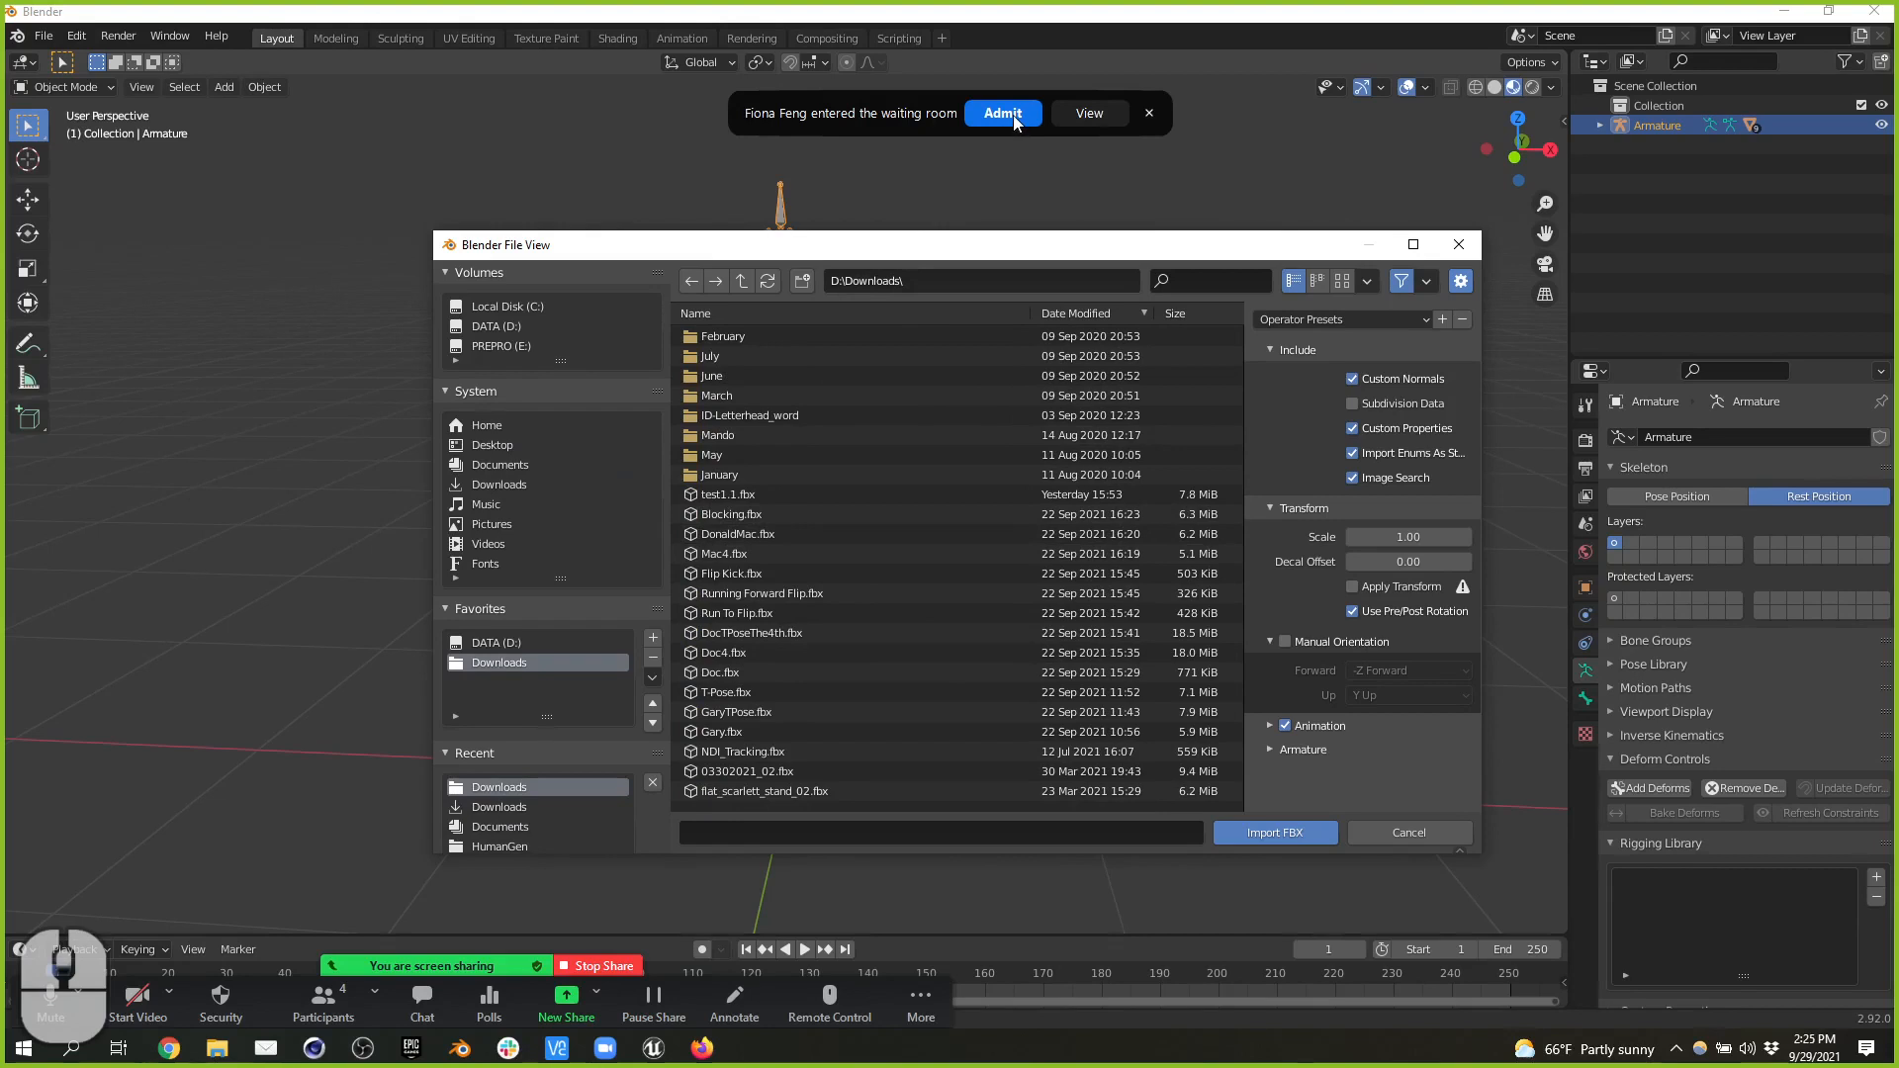
click(1003, 114)
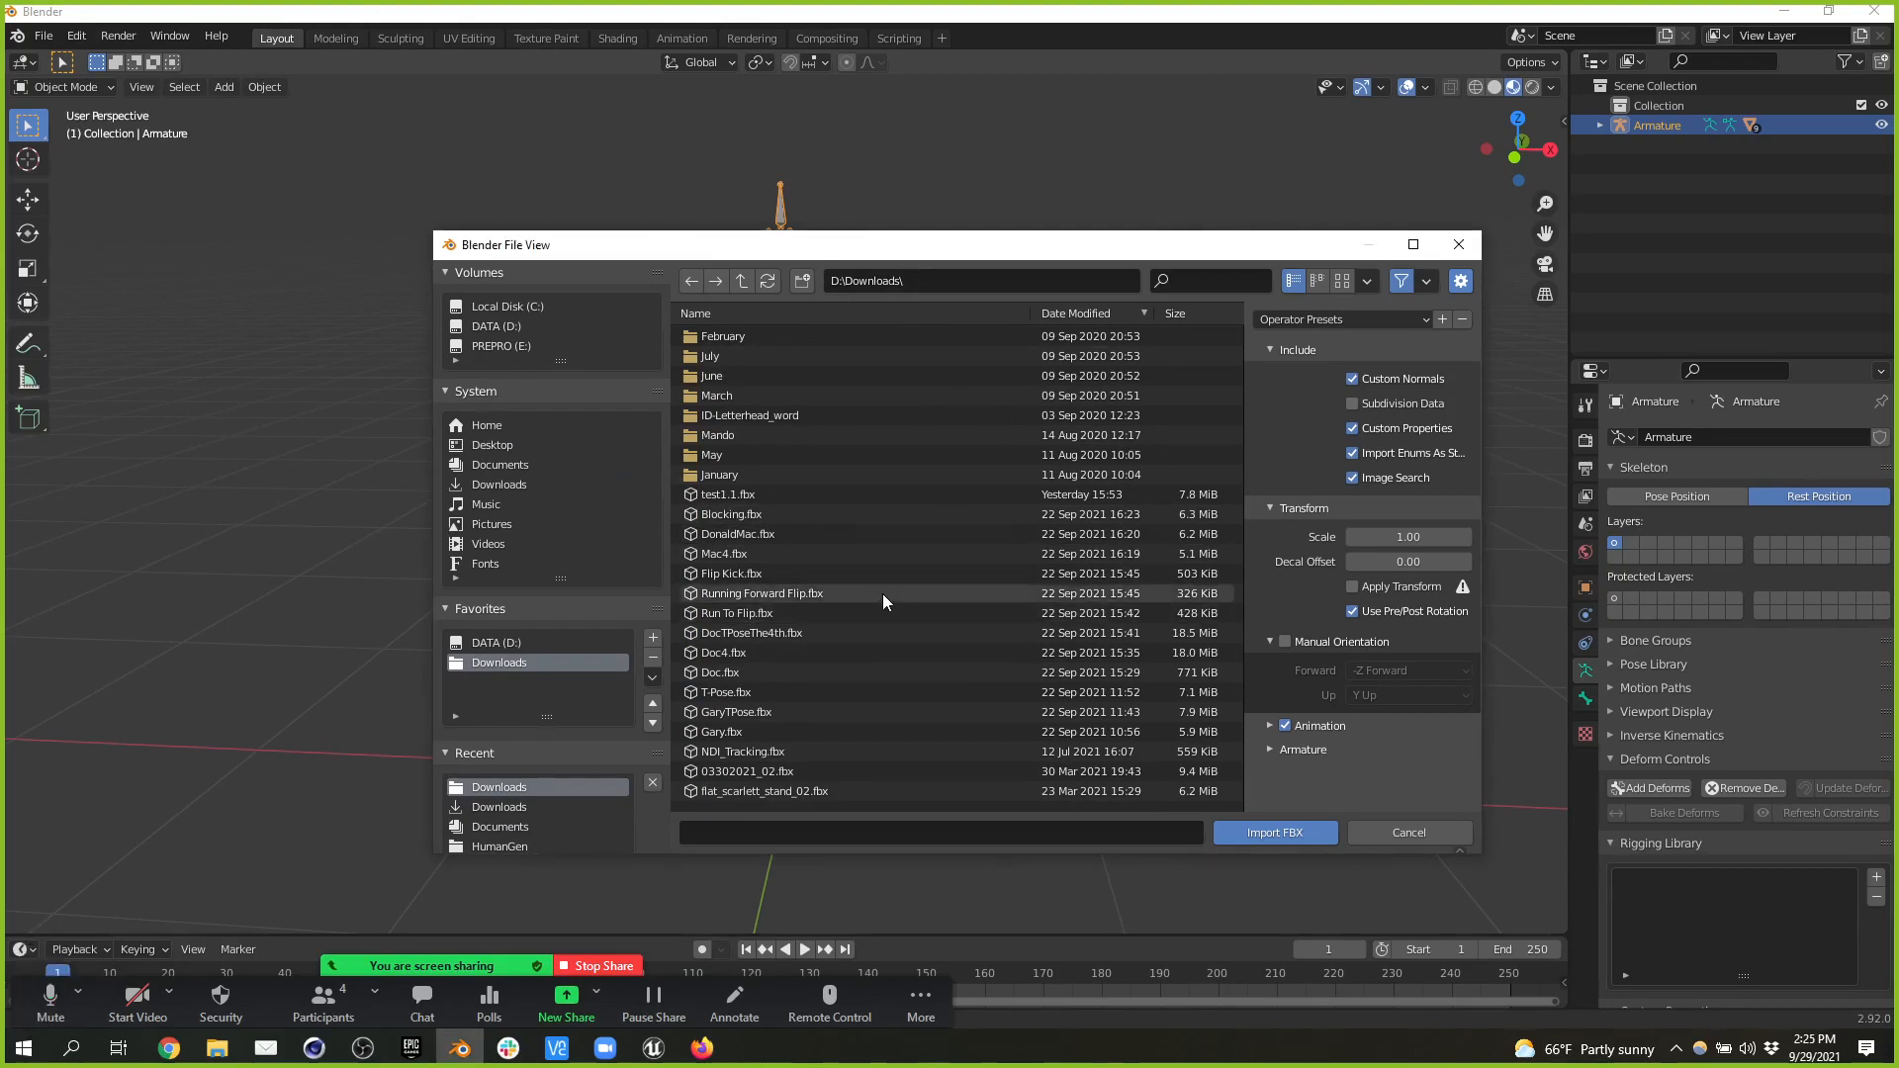
click(810, 720)
click(1286, 831)
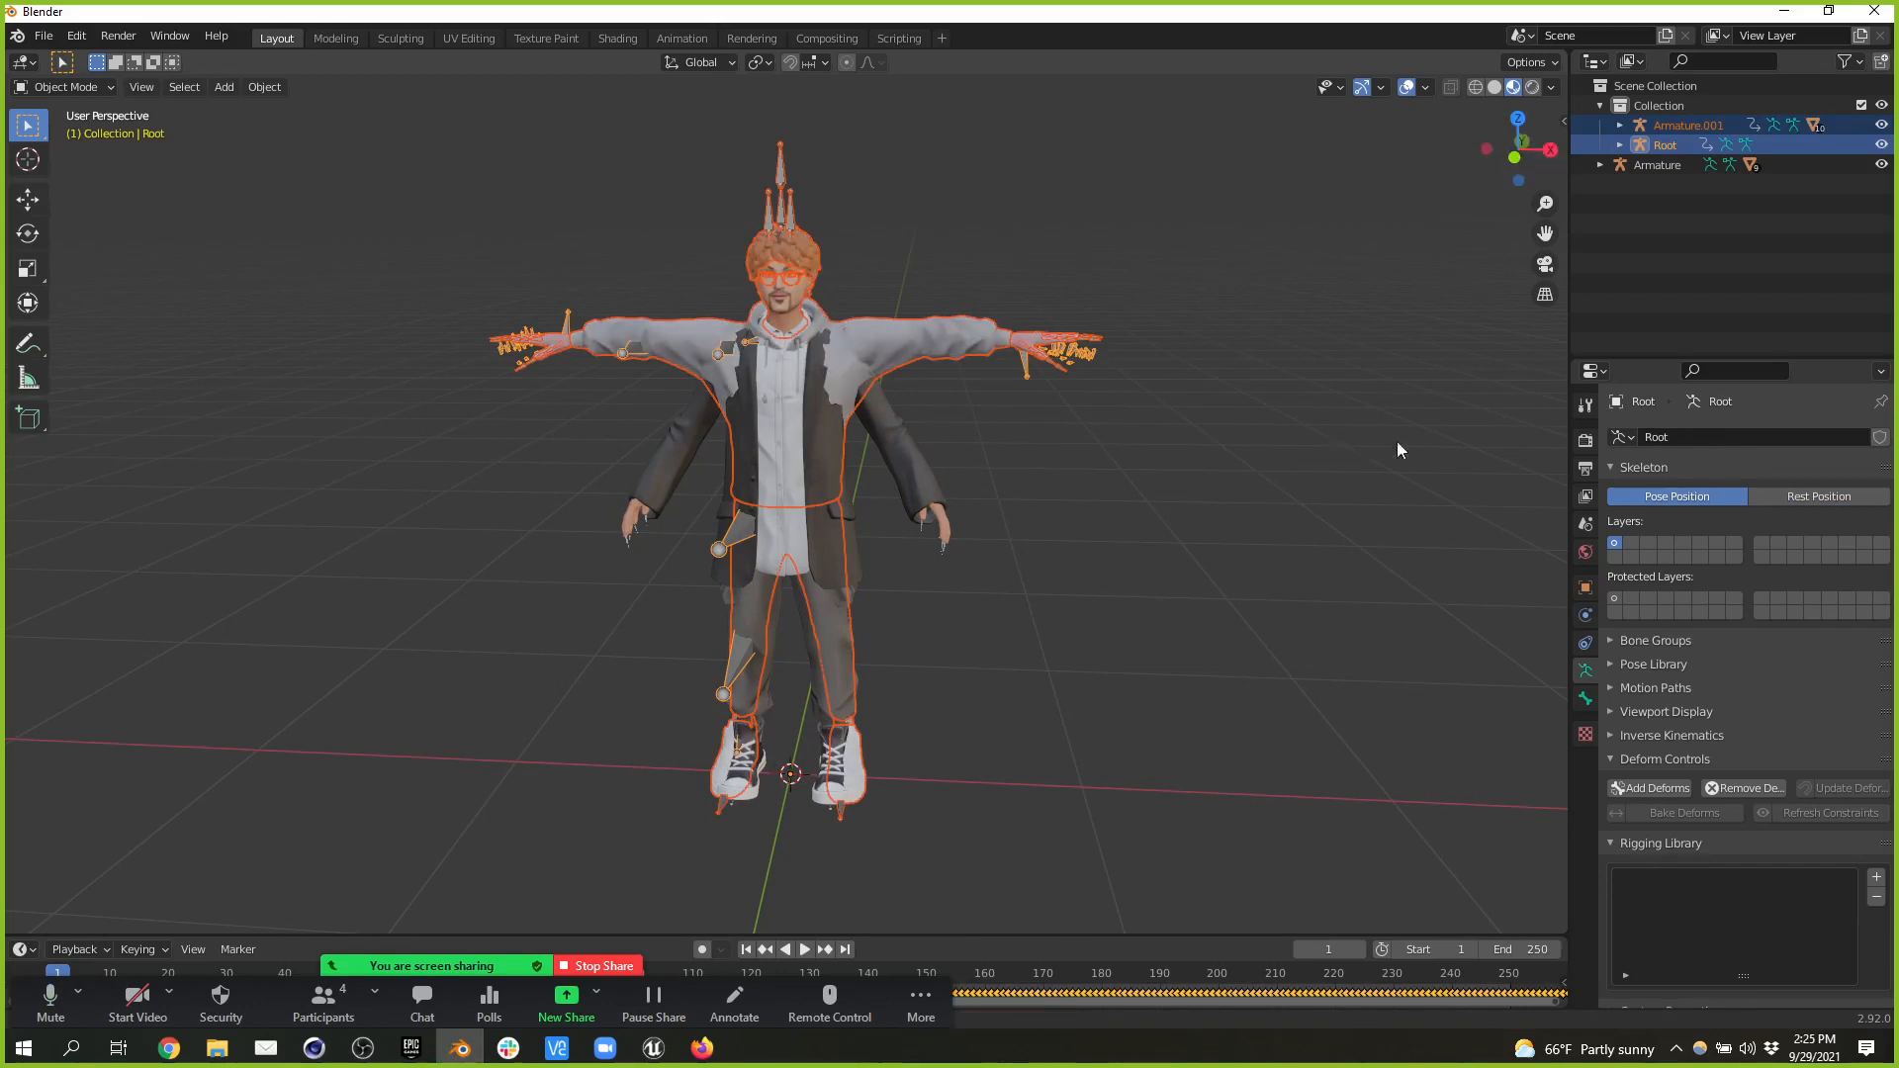
- Set the Root armature to Rest Position and the first character's armature to Pose Position
click(1826, 496)
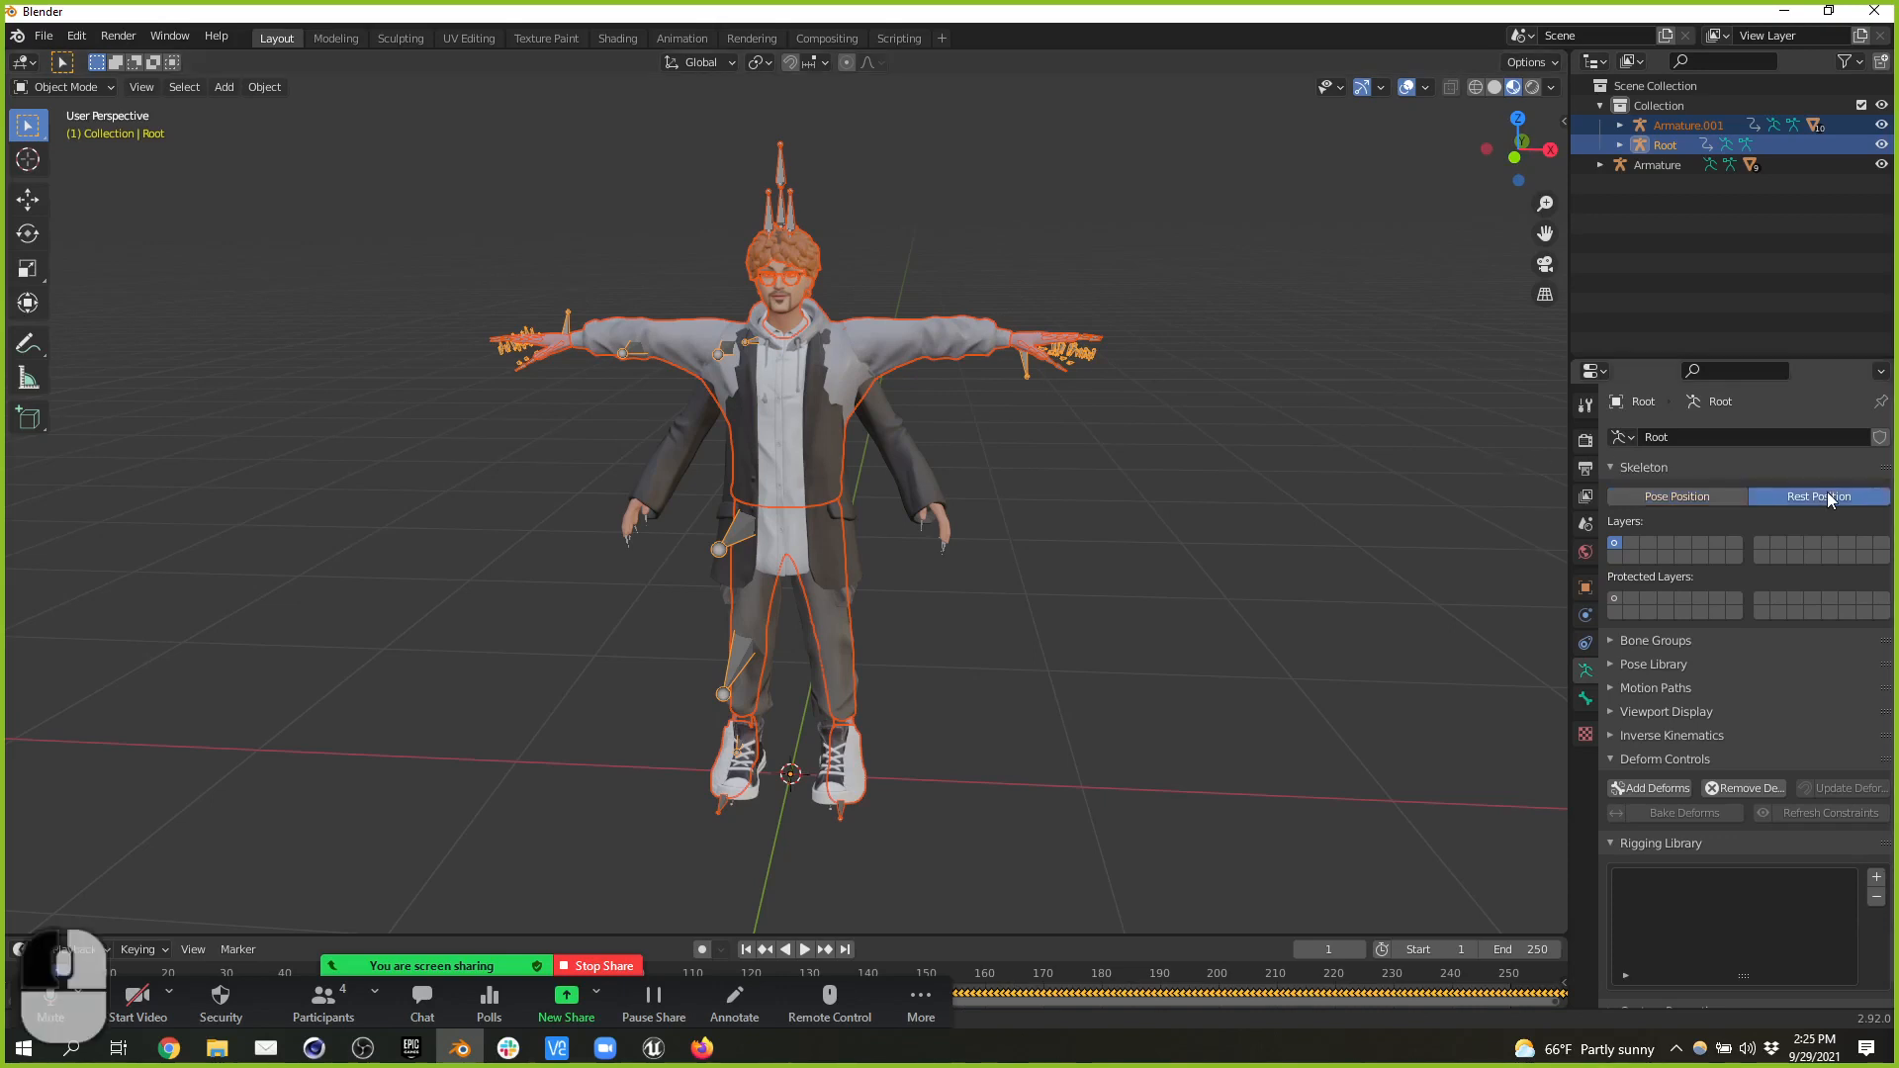
click(1654, 165)
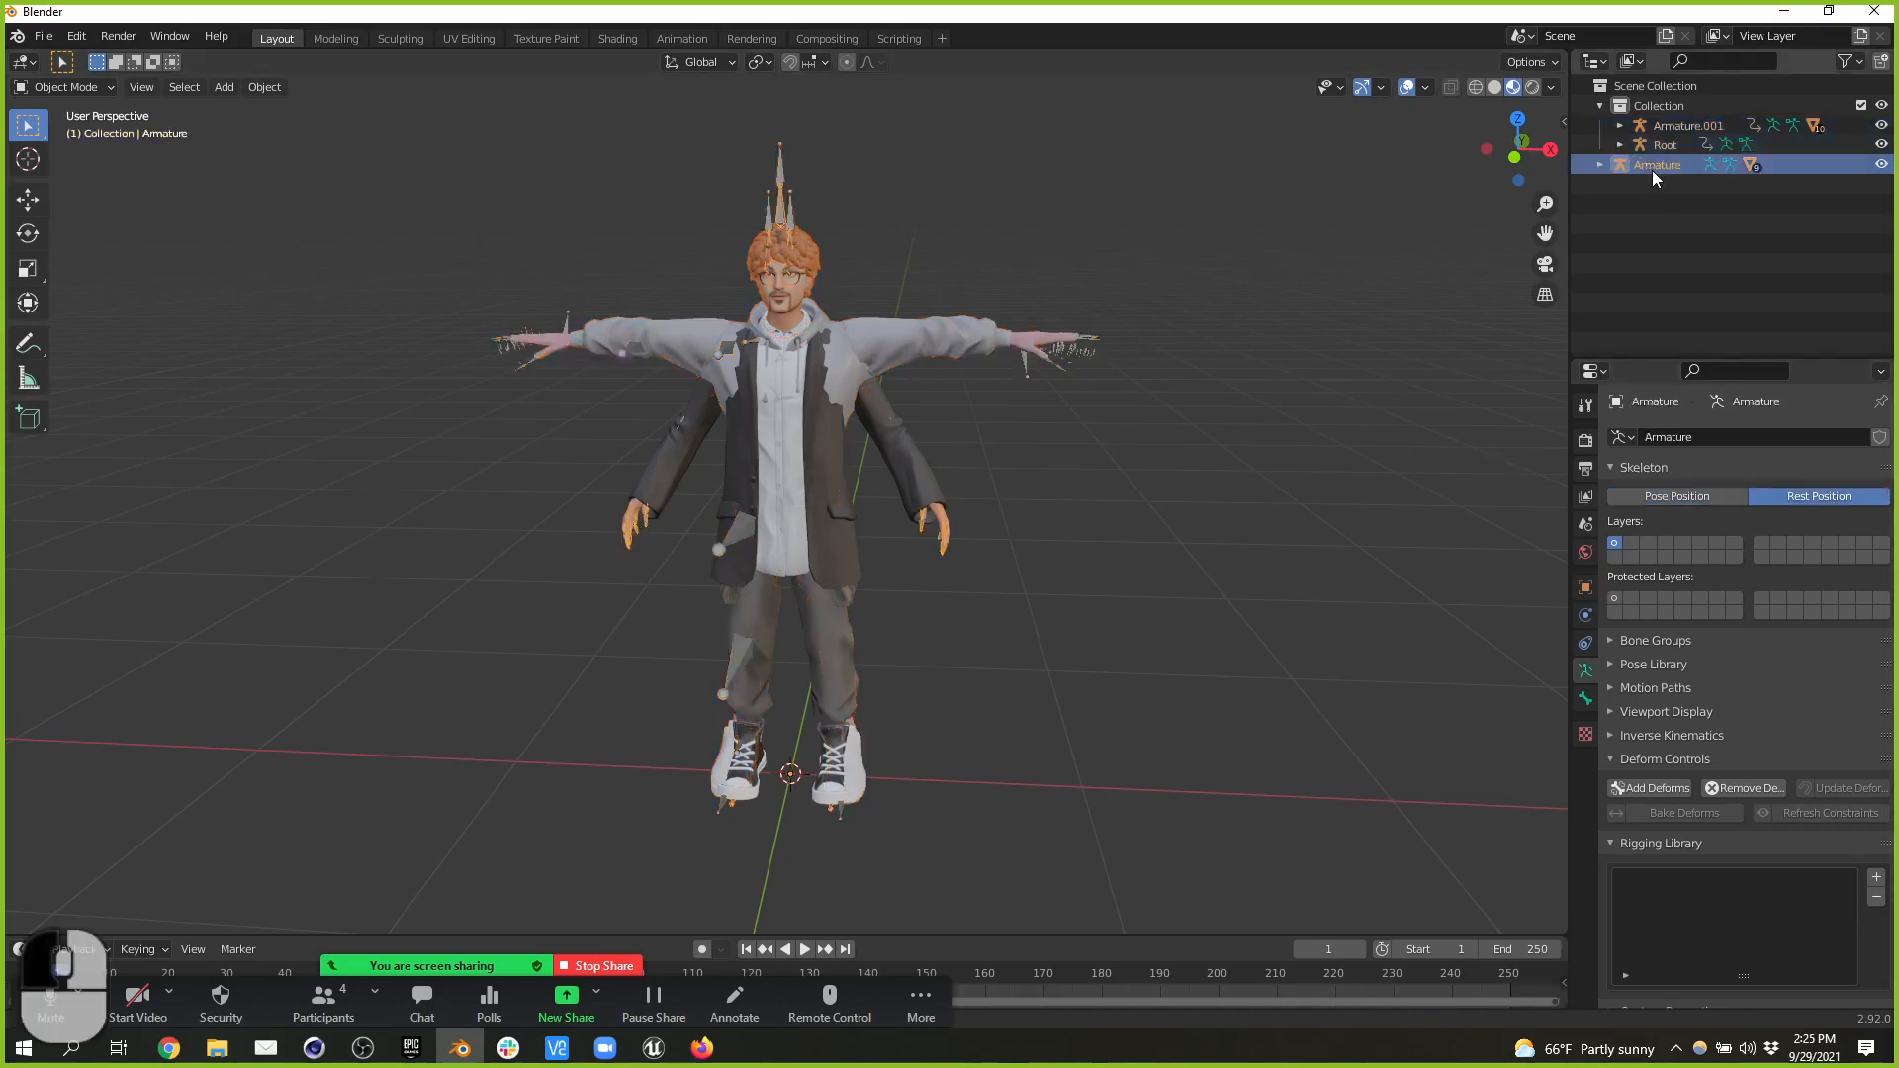
click(1737, 496)
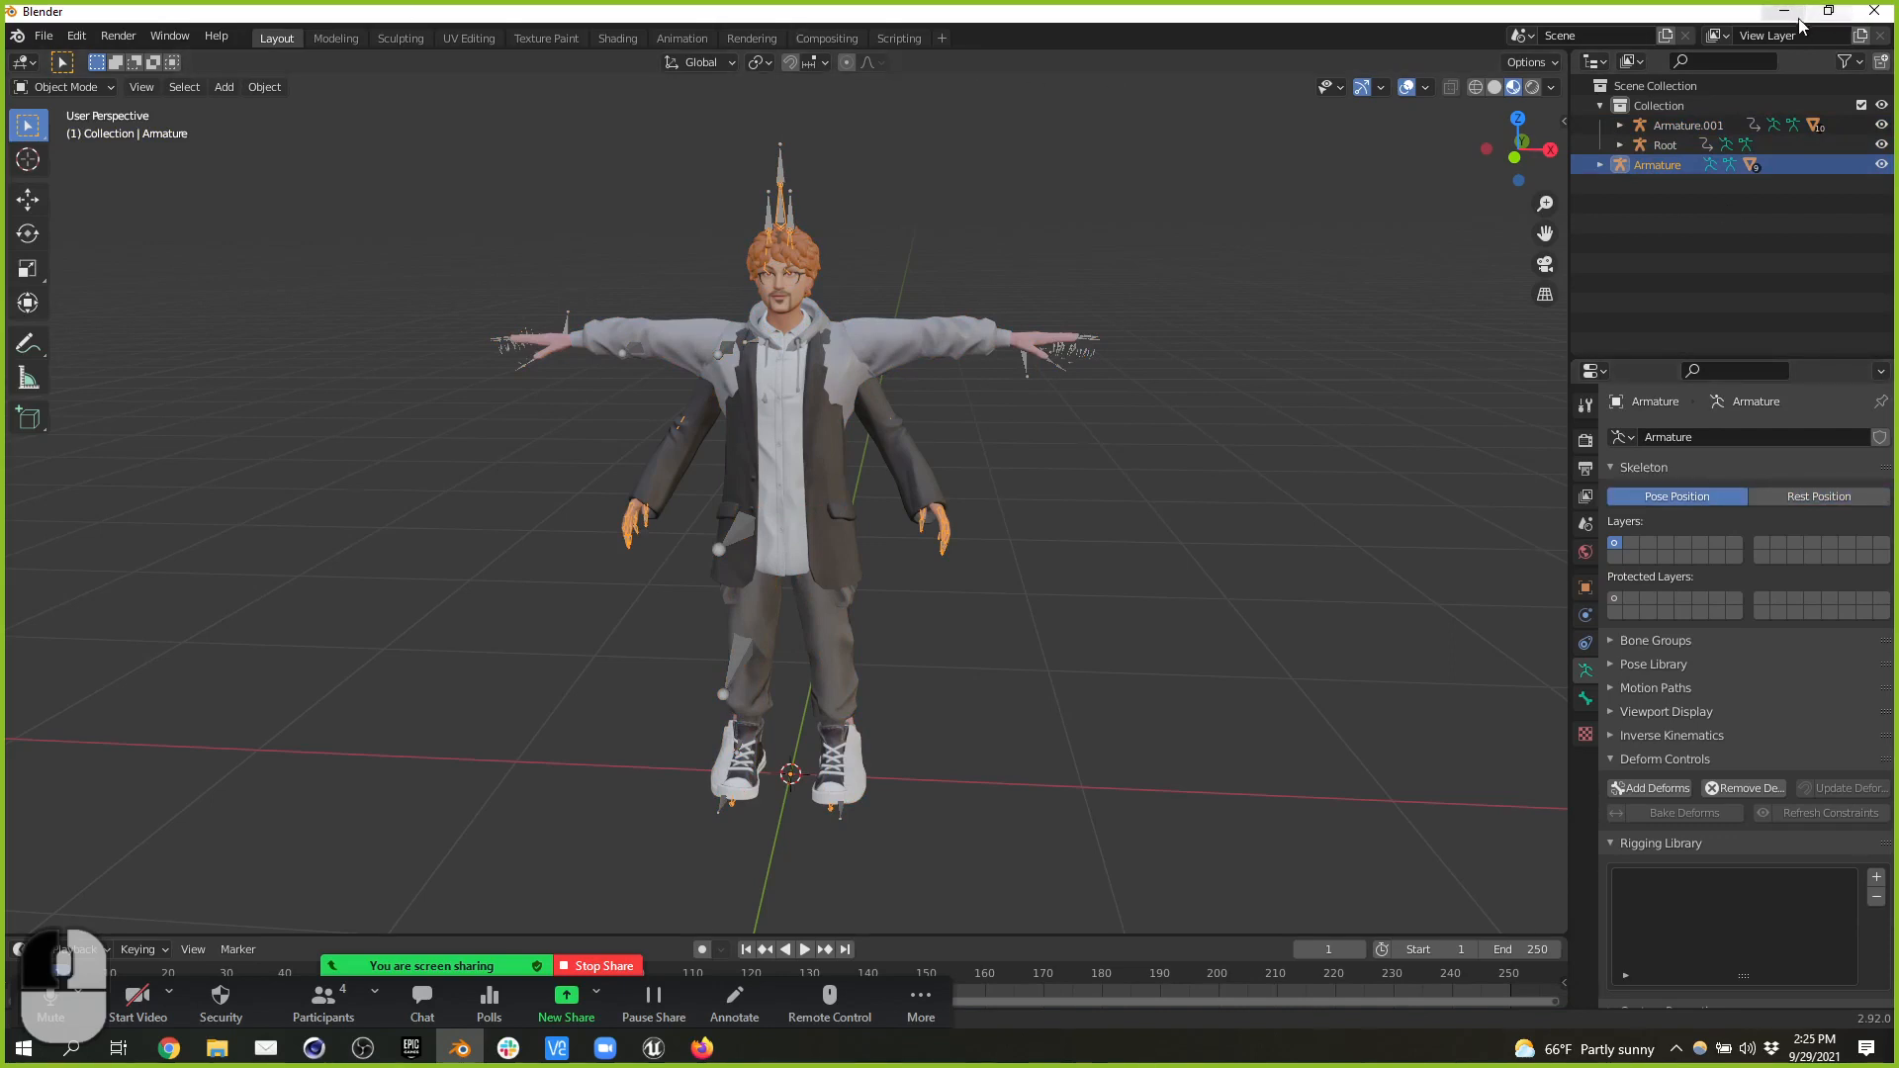
- Start a new file without saving the current scene
click(44, 35)
mouse_move(113, 59)
click(245, 61)
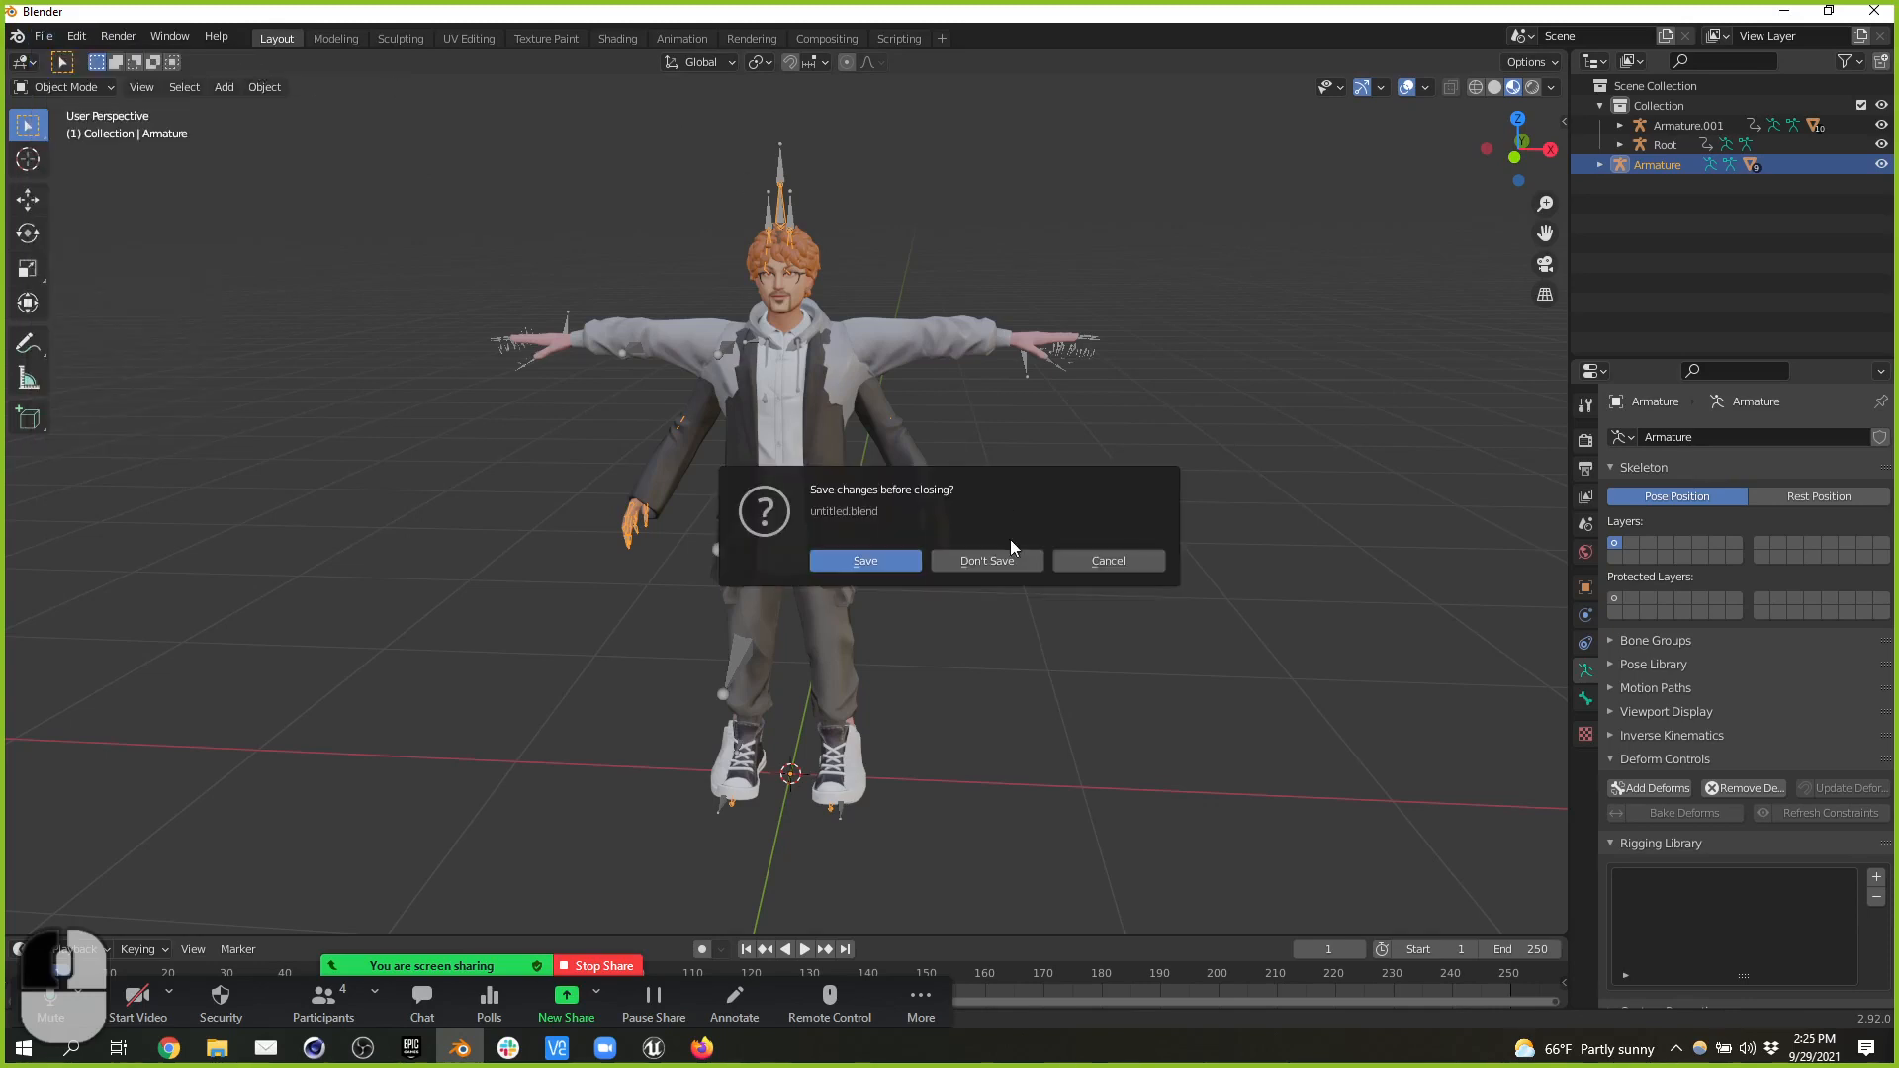
click(1004, 564)
- Switch to the Chrome browser and open the Mixamo website in a new tab
click(1780, 12)
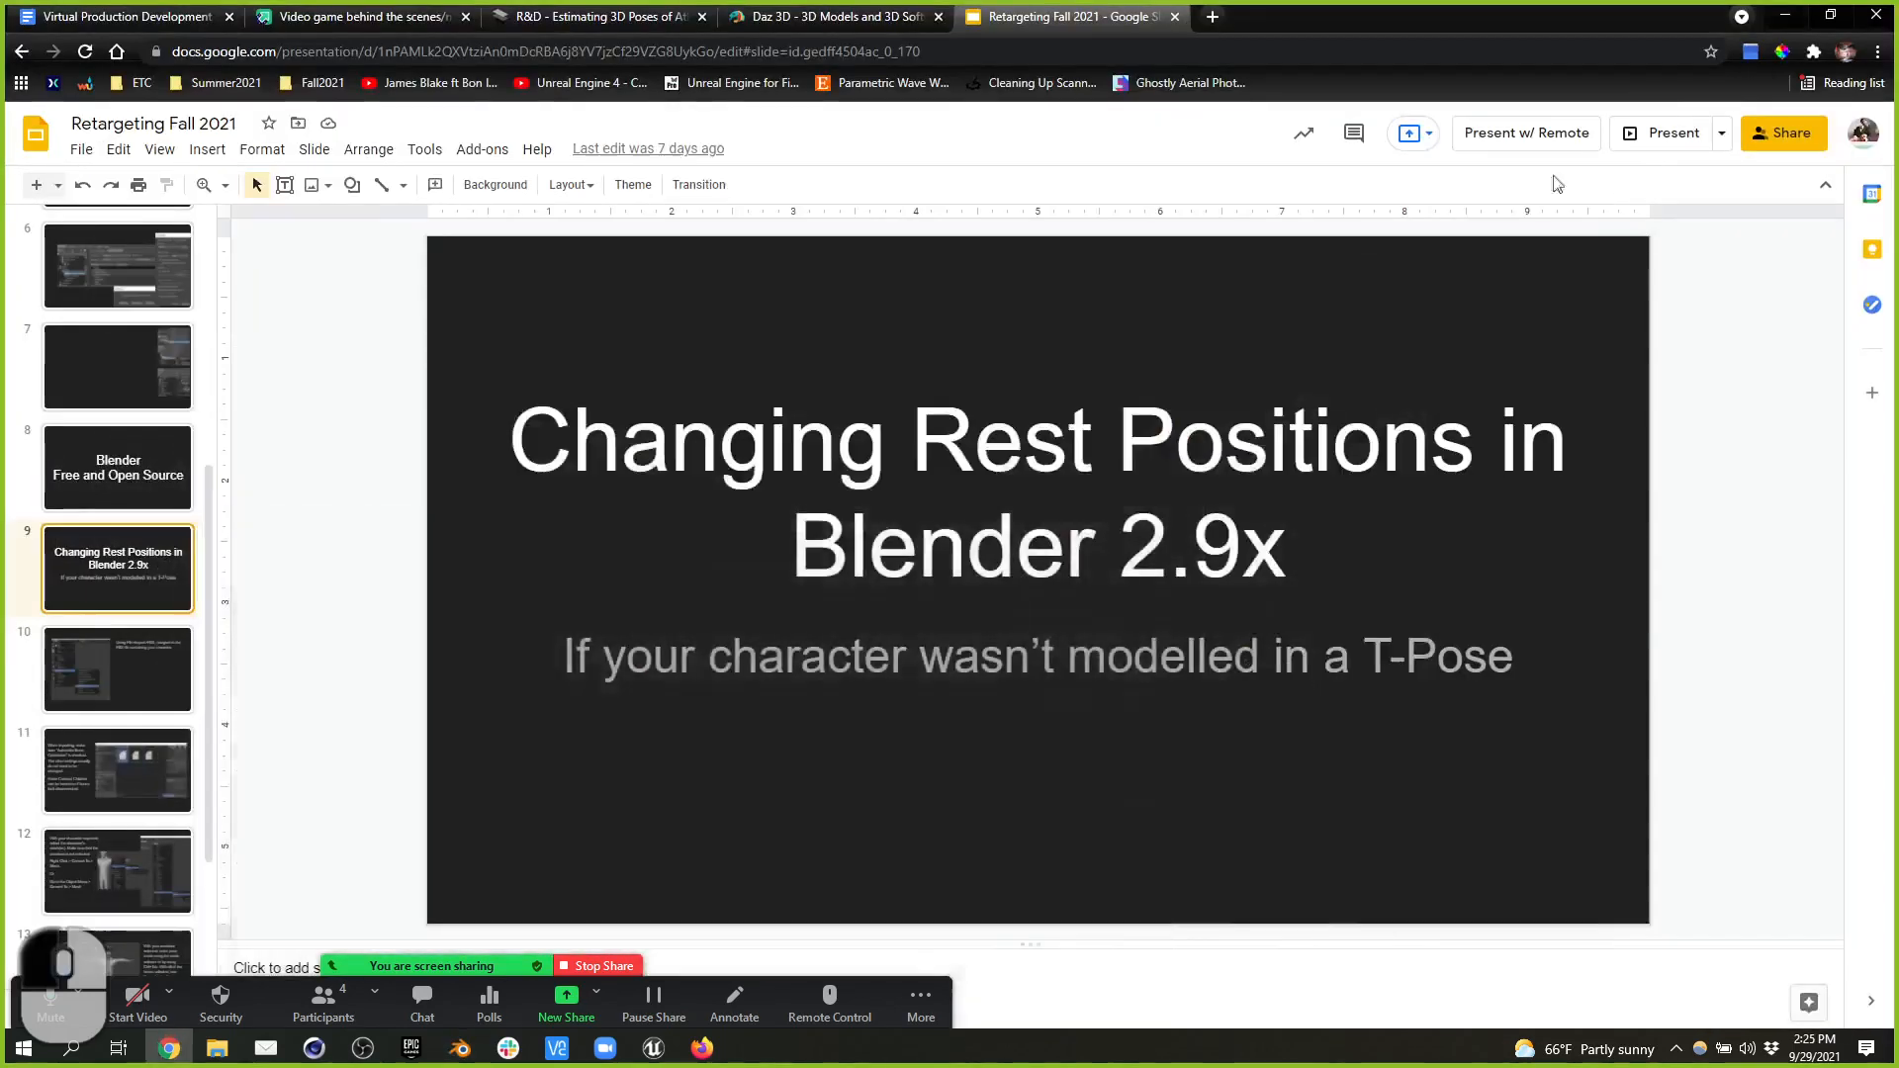
click(1218, 17)
text(mixamo)
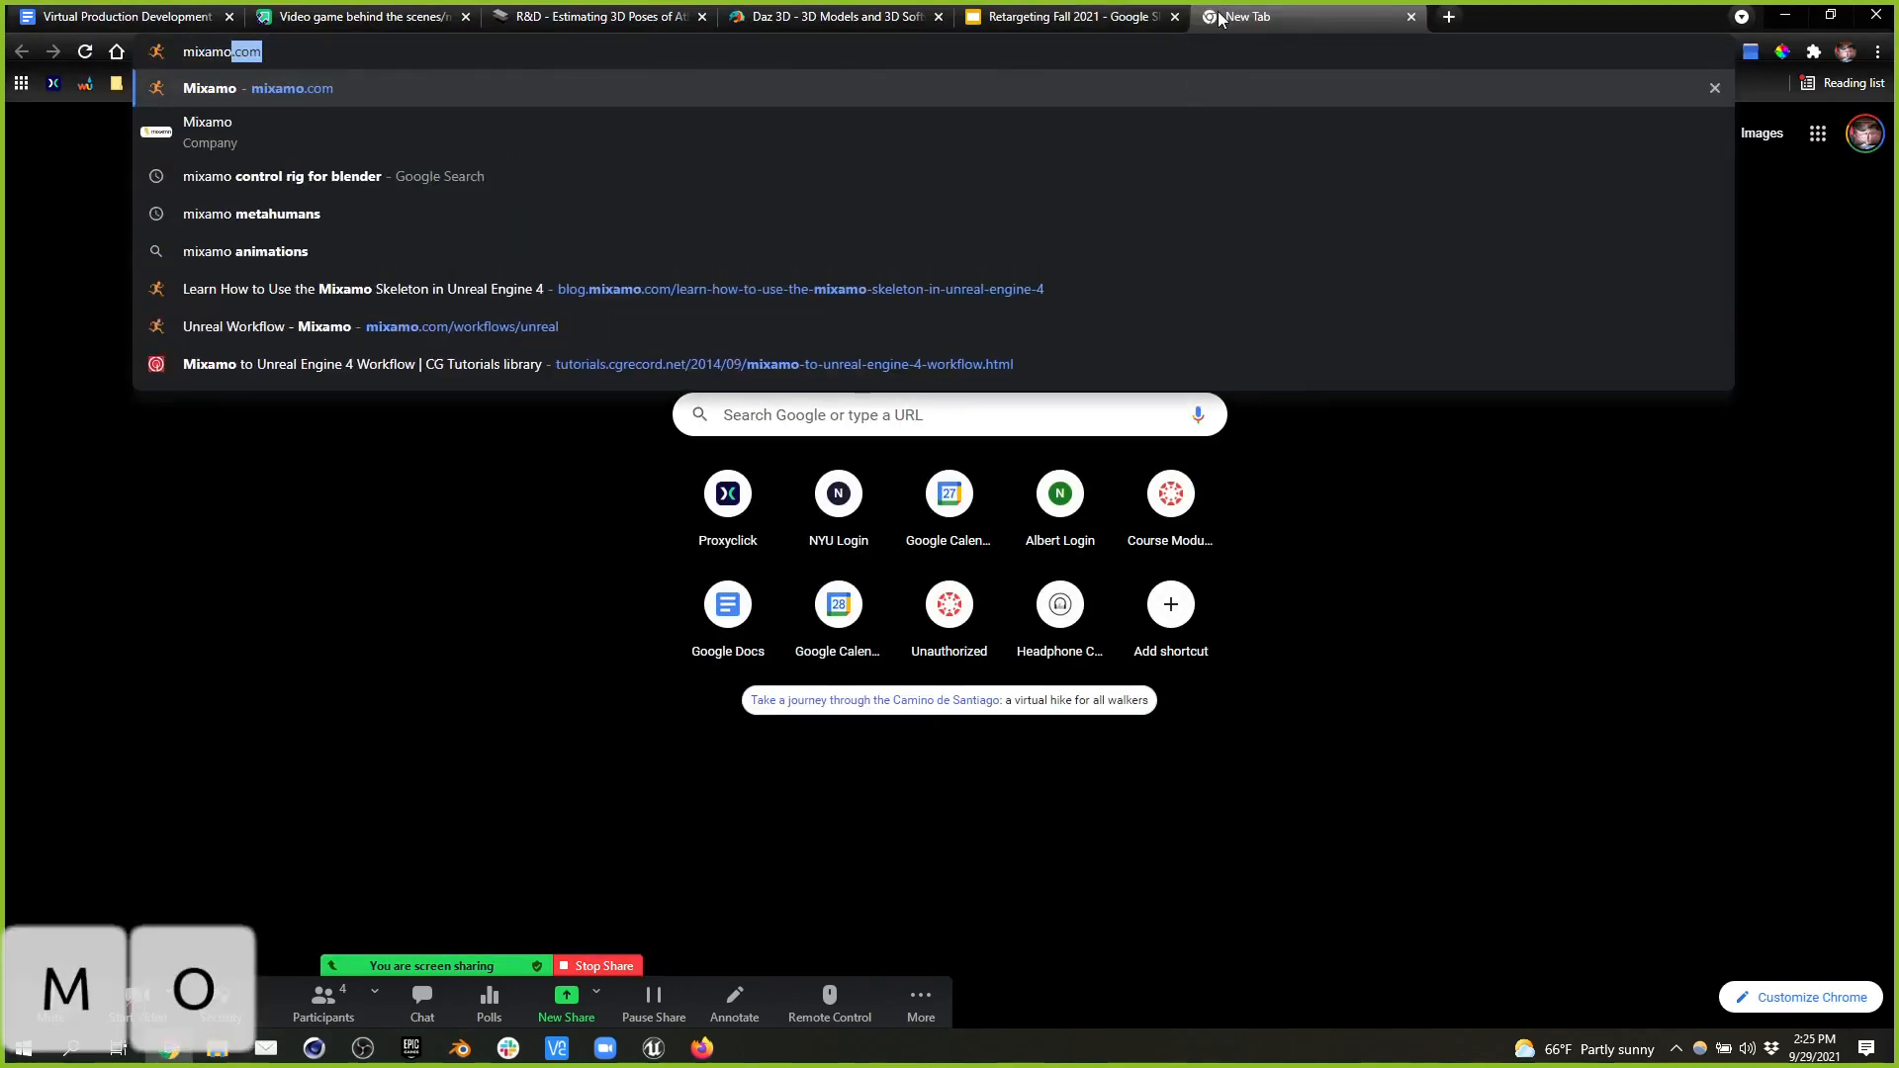
key(Return)
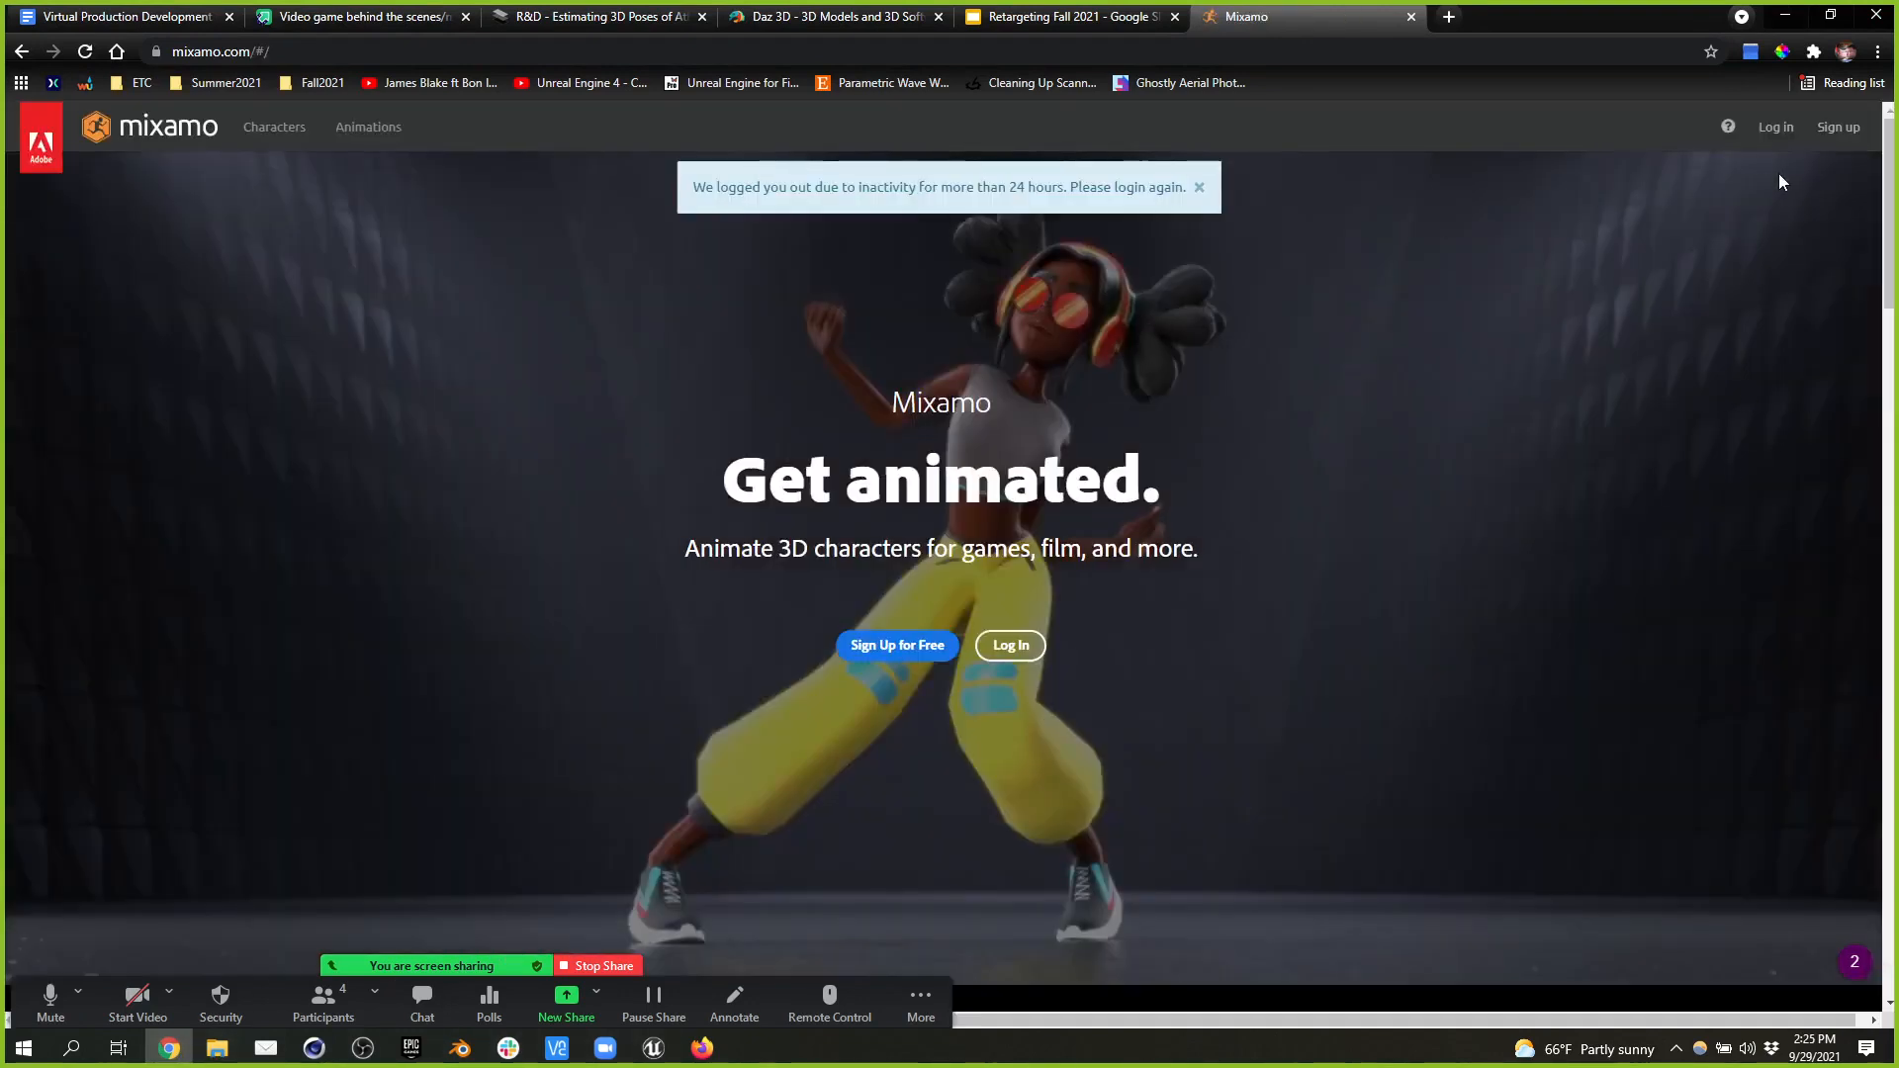
- Log in to Mixamo by continuing with the personal Google account
click(1776, 128)
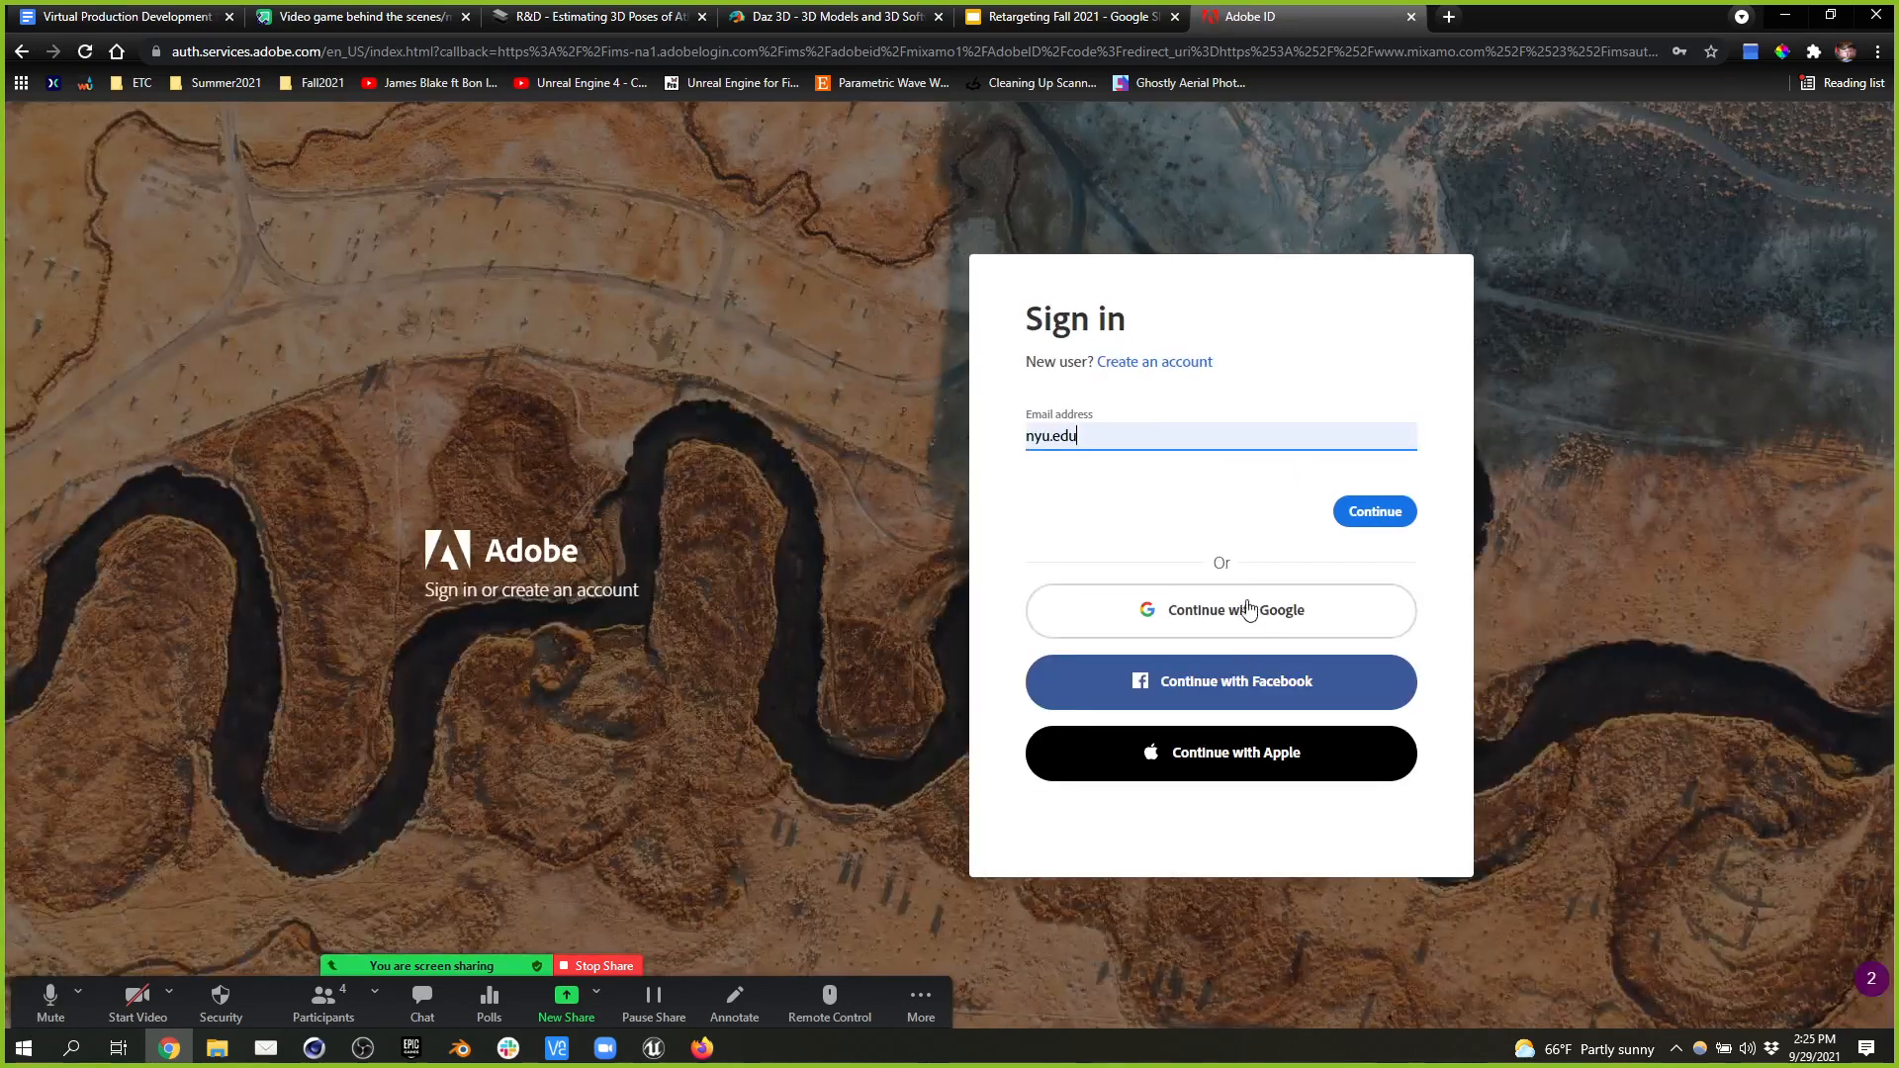
click(1249, 609)
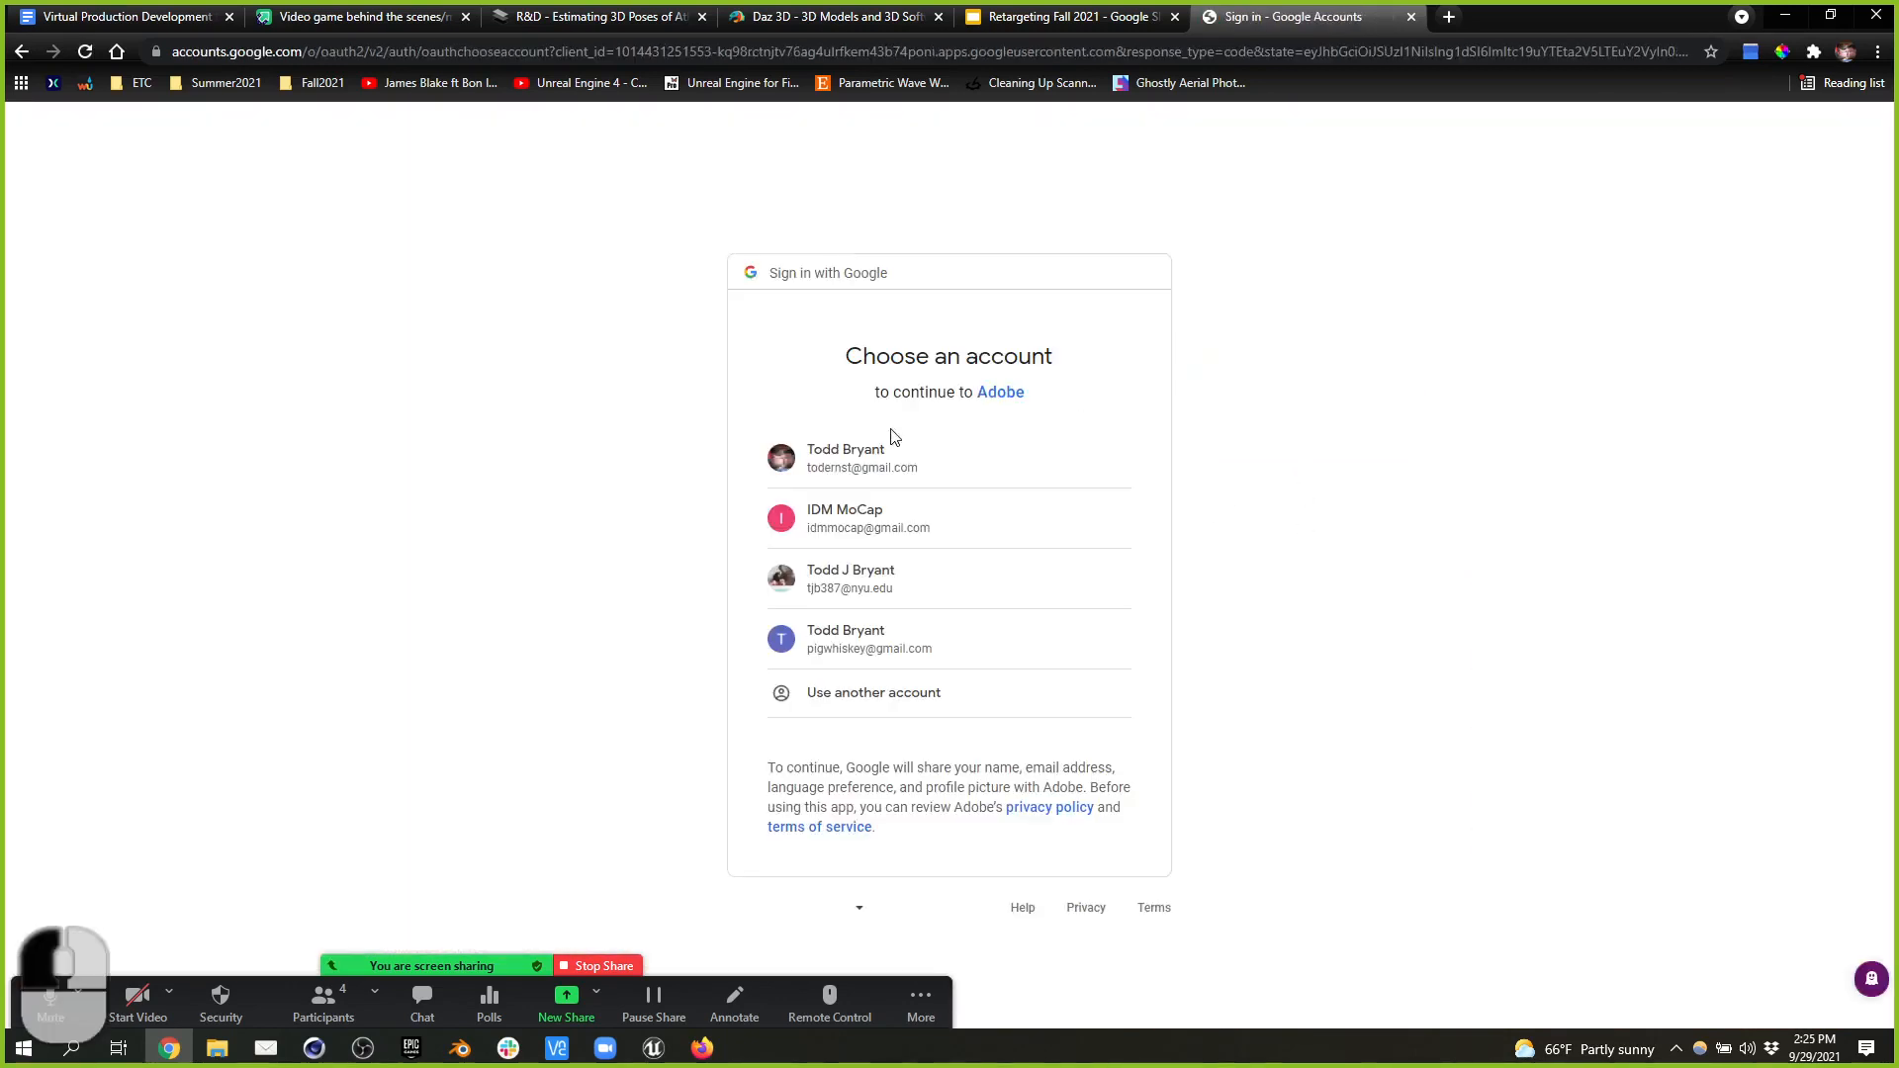
click(875, 460)
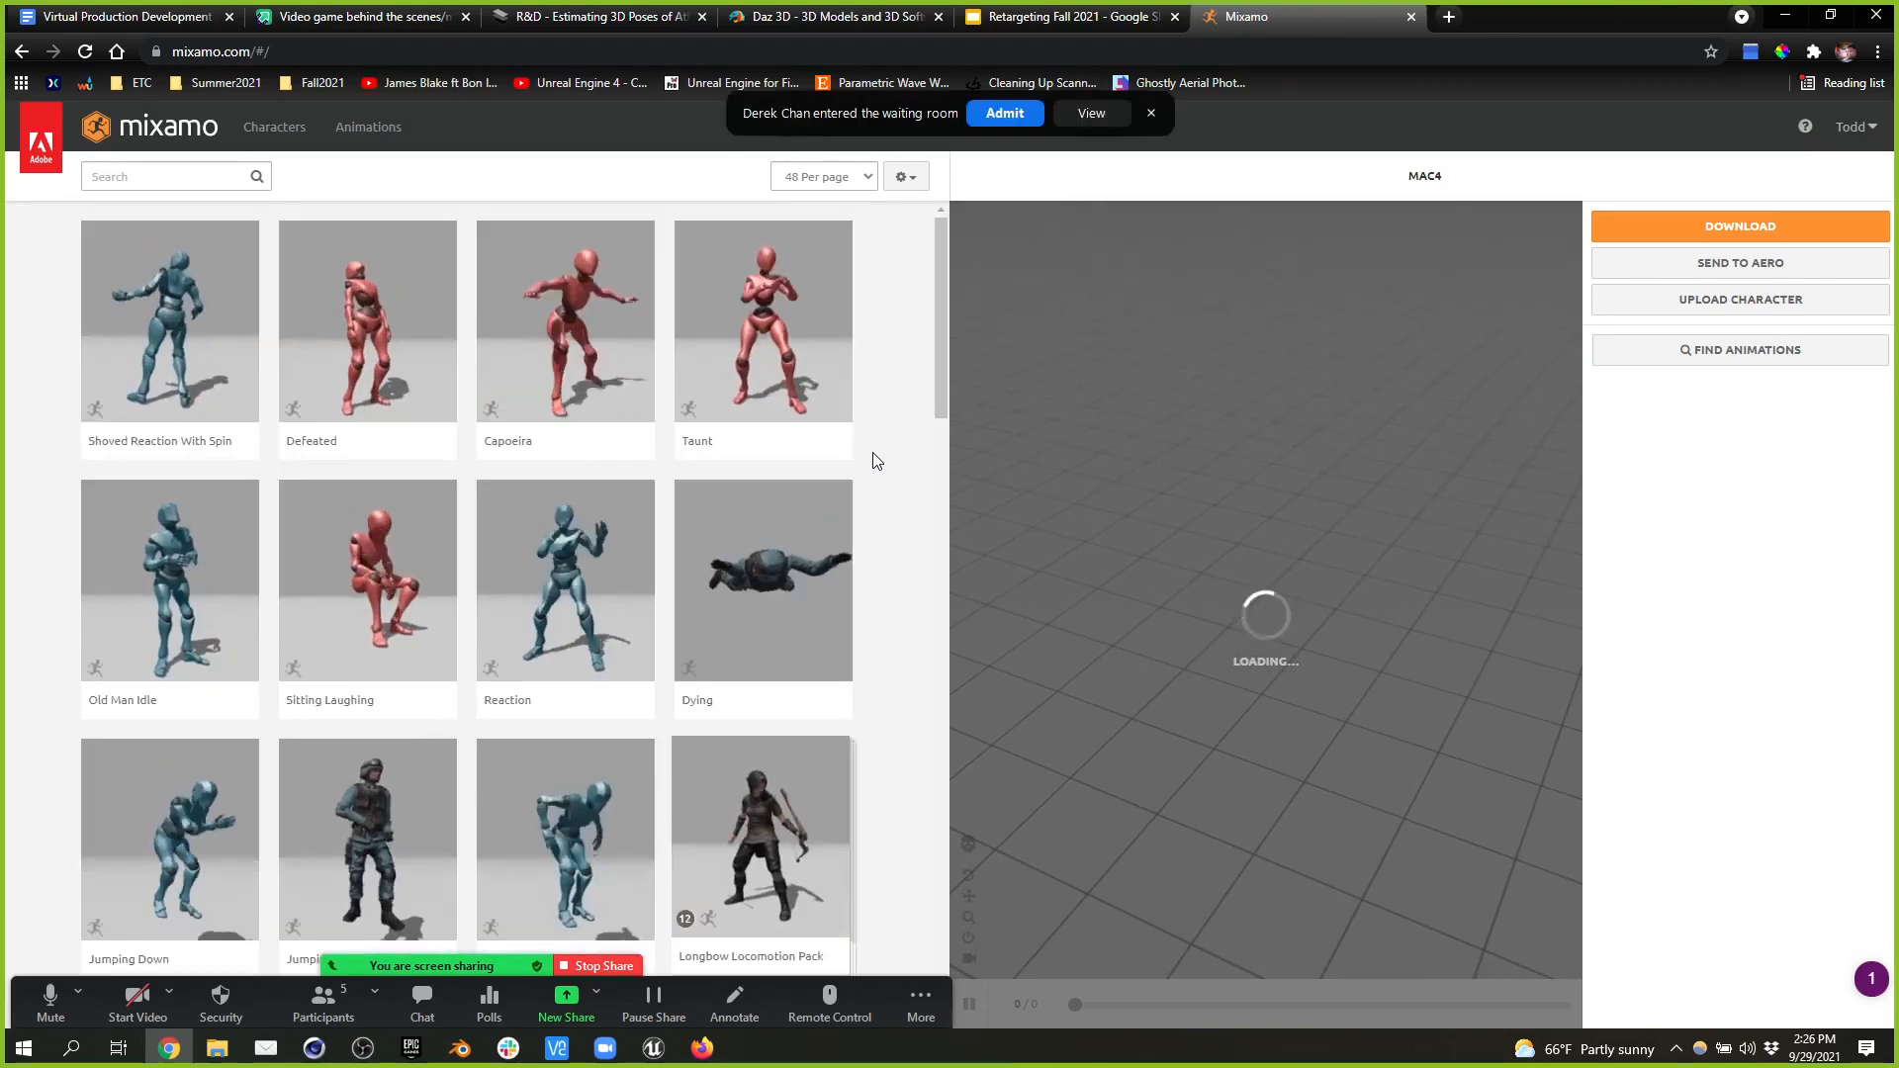
- Search the animation library for "tpose" and apply the T-Pose animation to the MAC4 character
click(1018, 115)
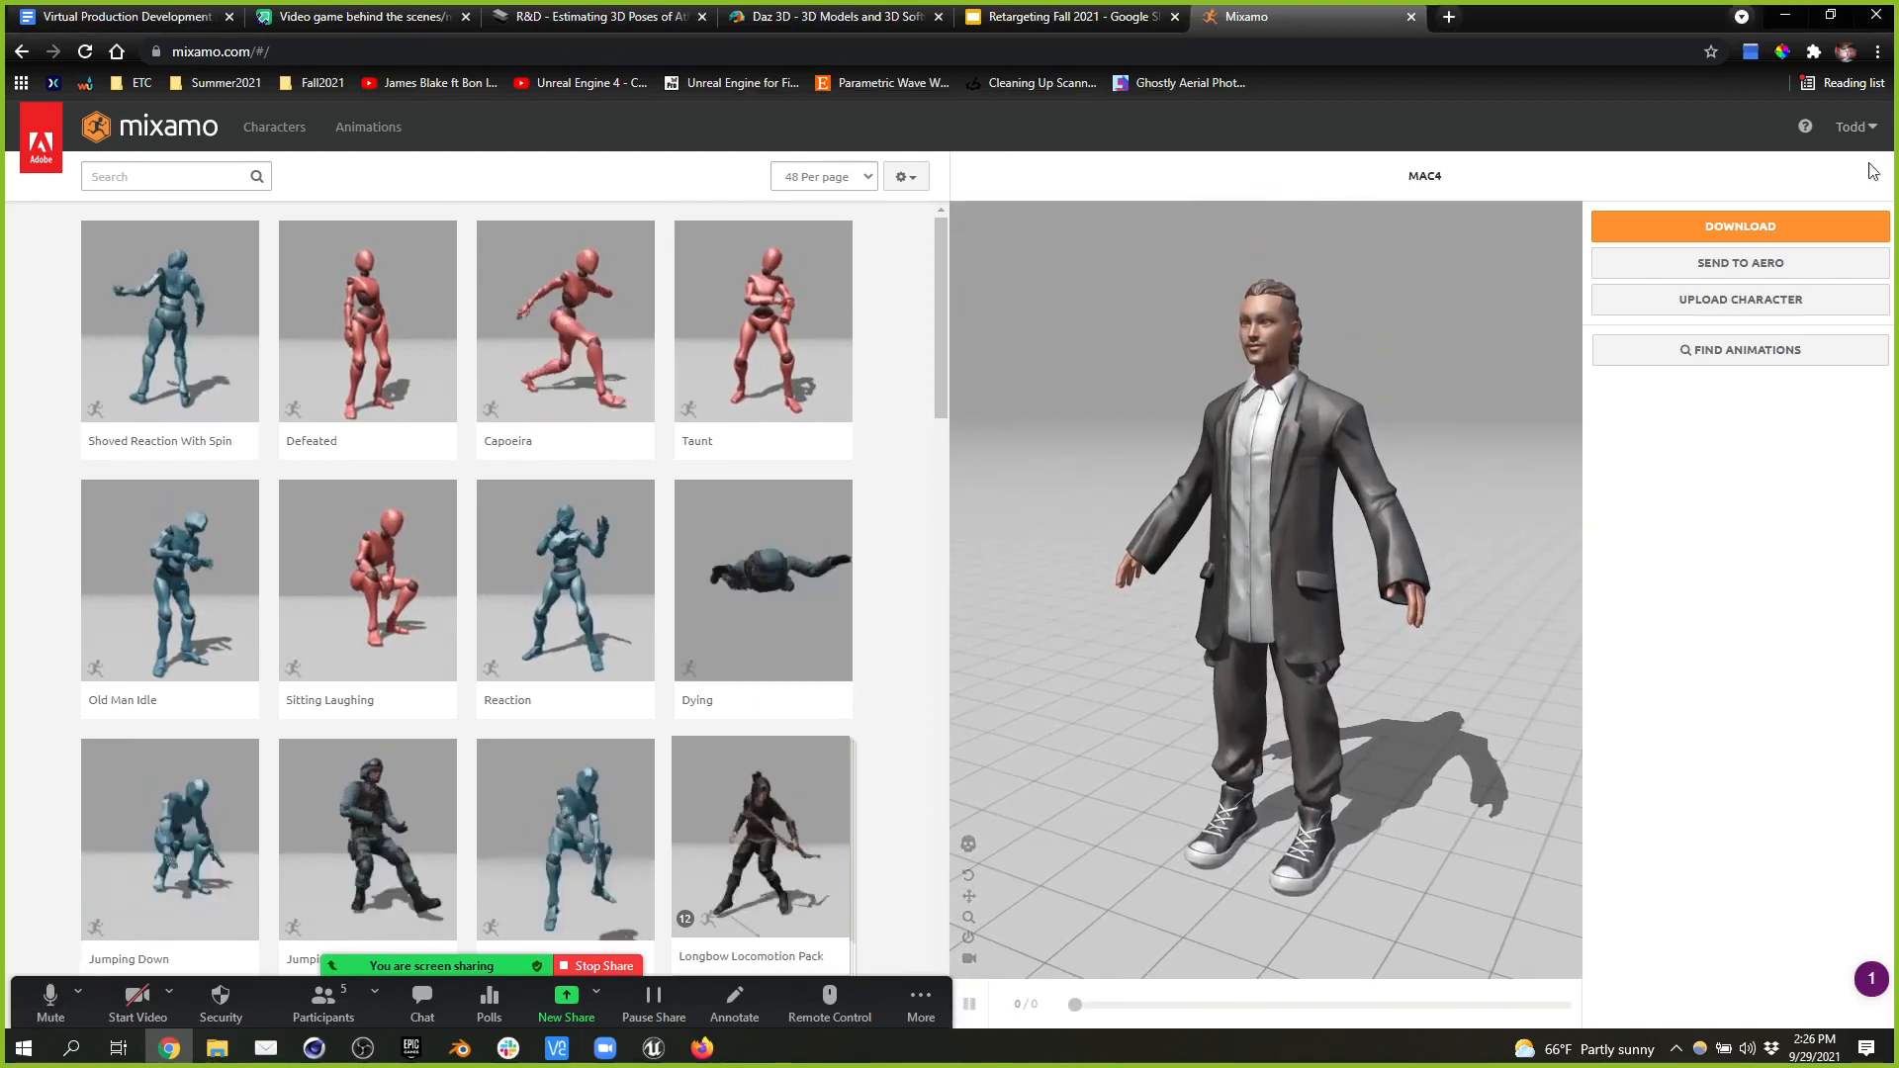
click(162, 169)
text(tpose)
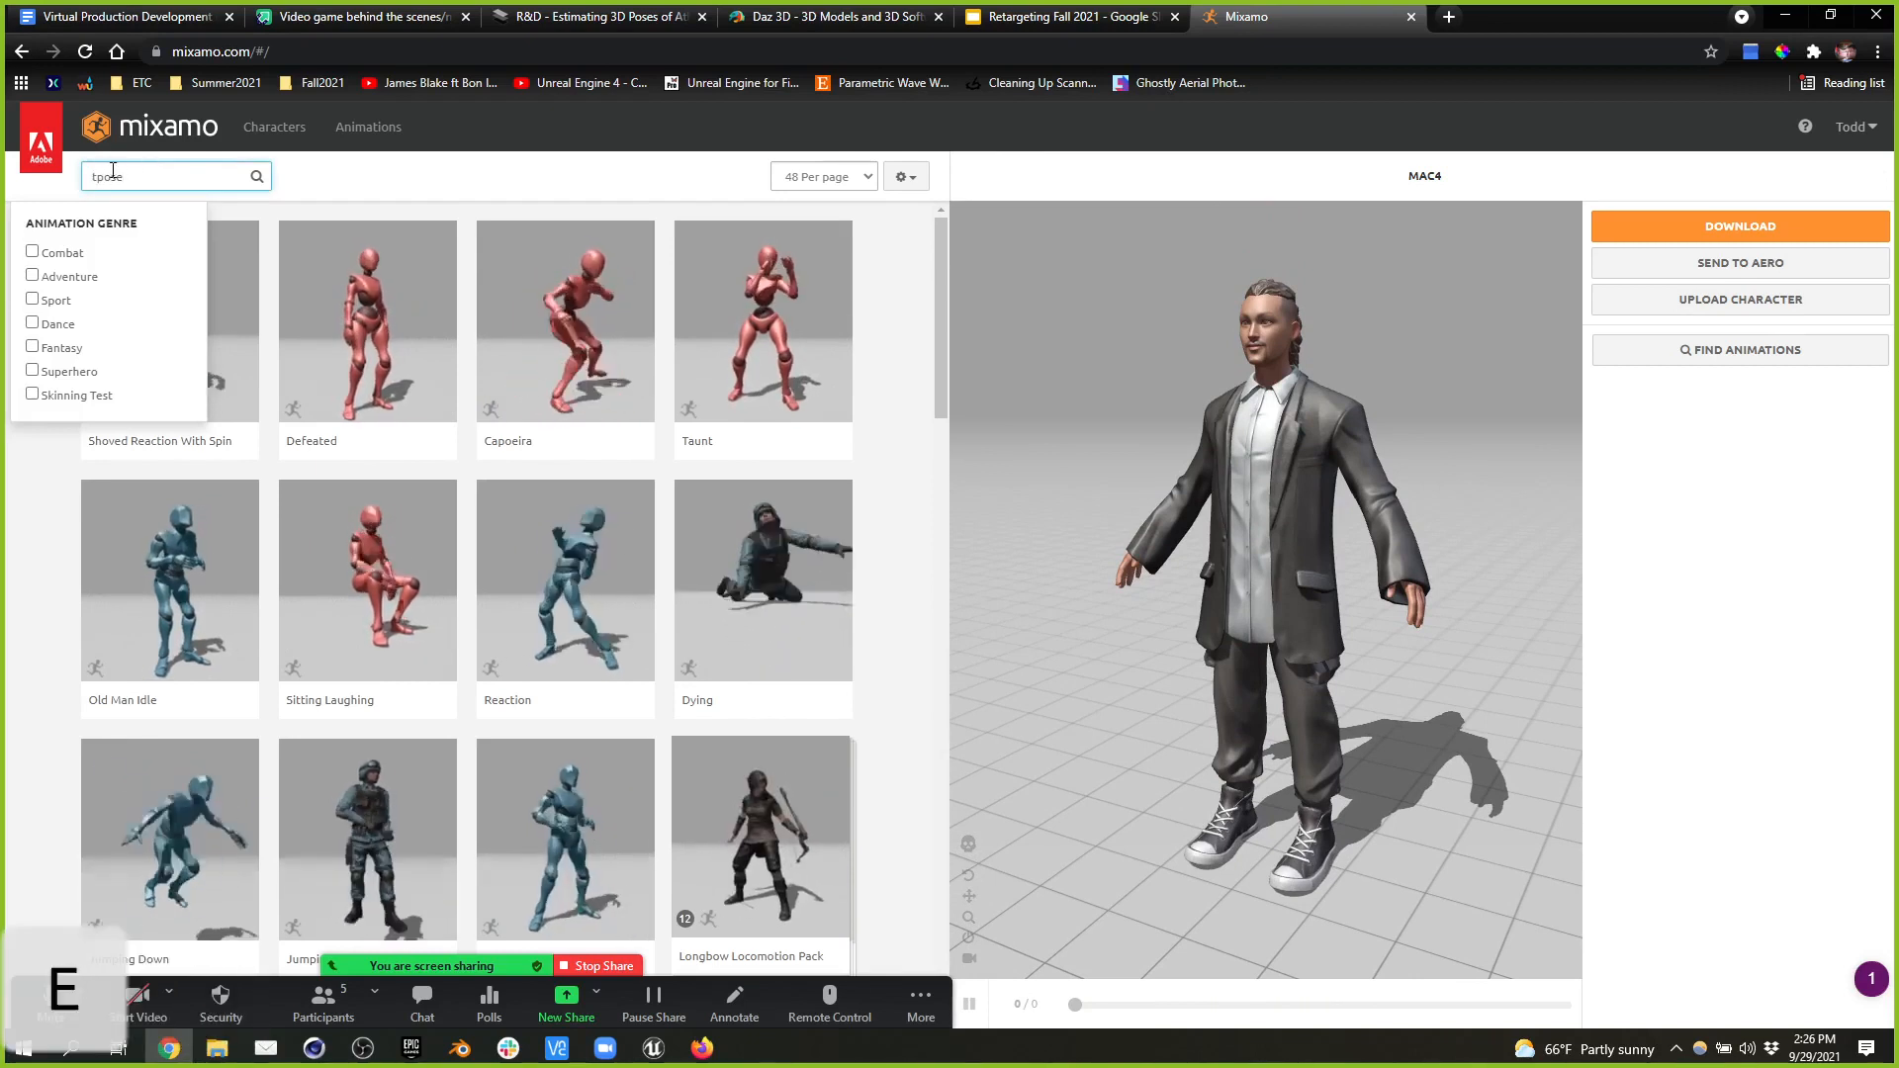
key(Return)
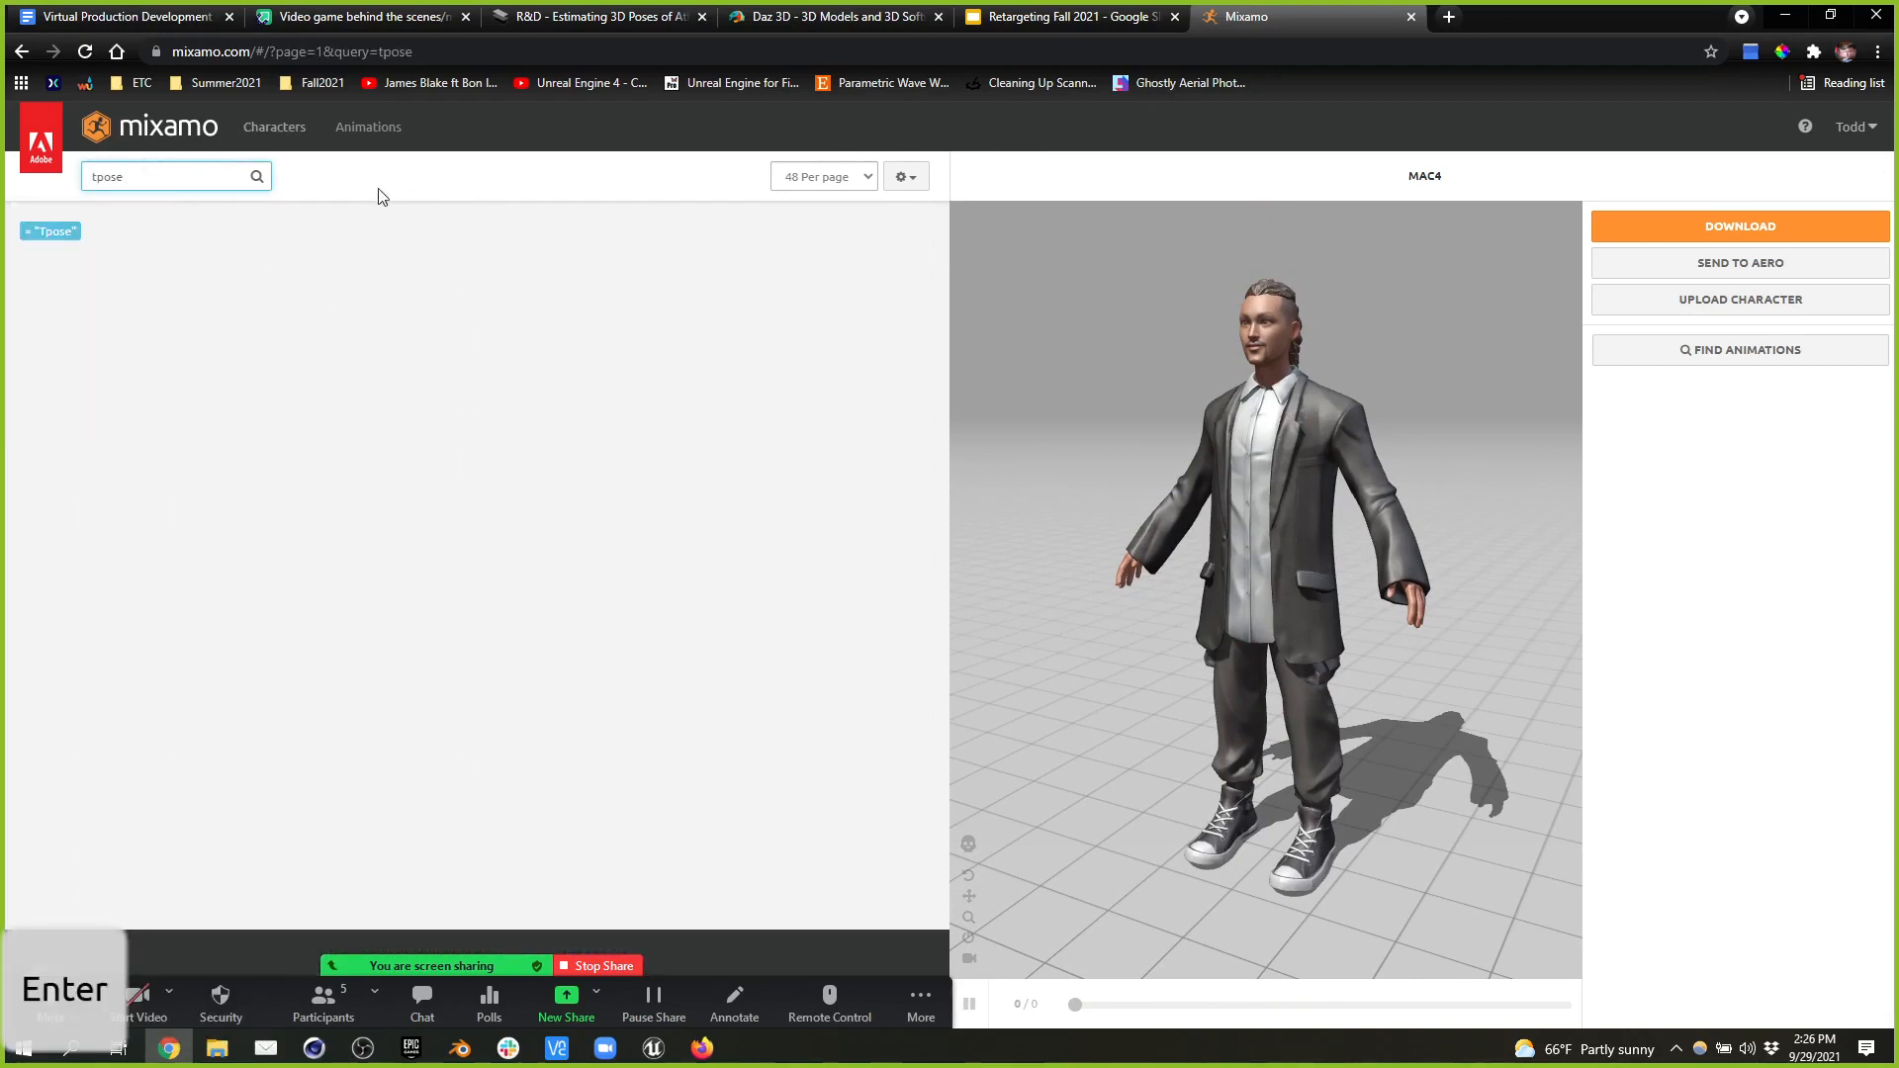
click(138, 376)
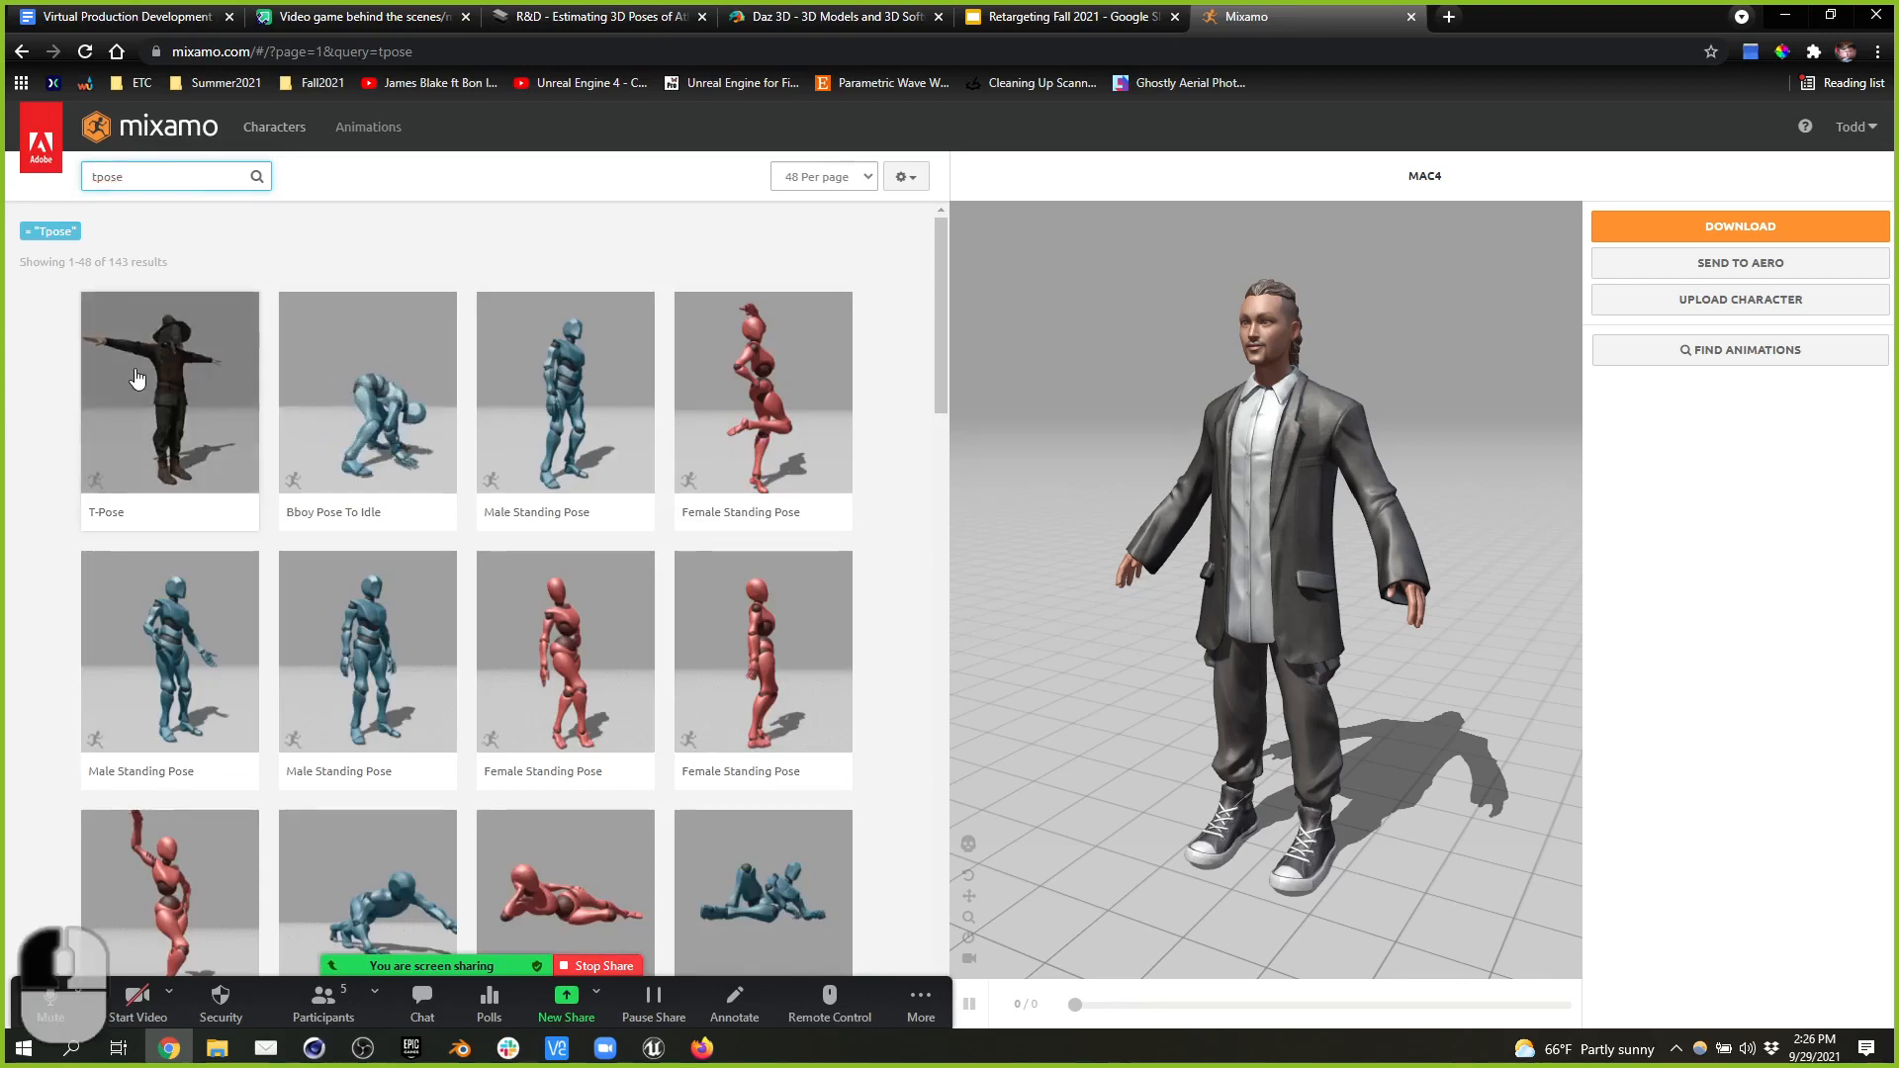
- Download the T-posed character as FBX Binary with skin at 30 frames per second and show the file in its folder
click(1795, 227)
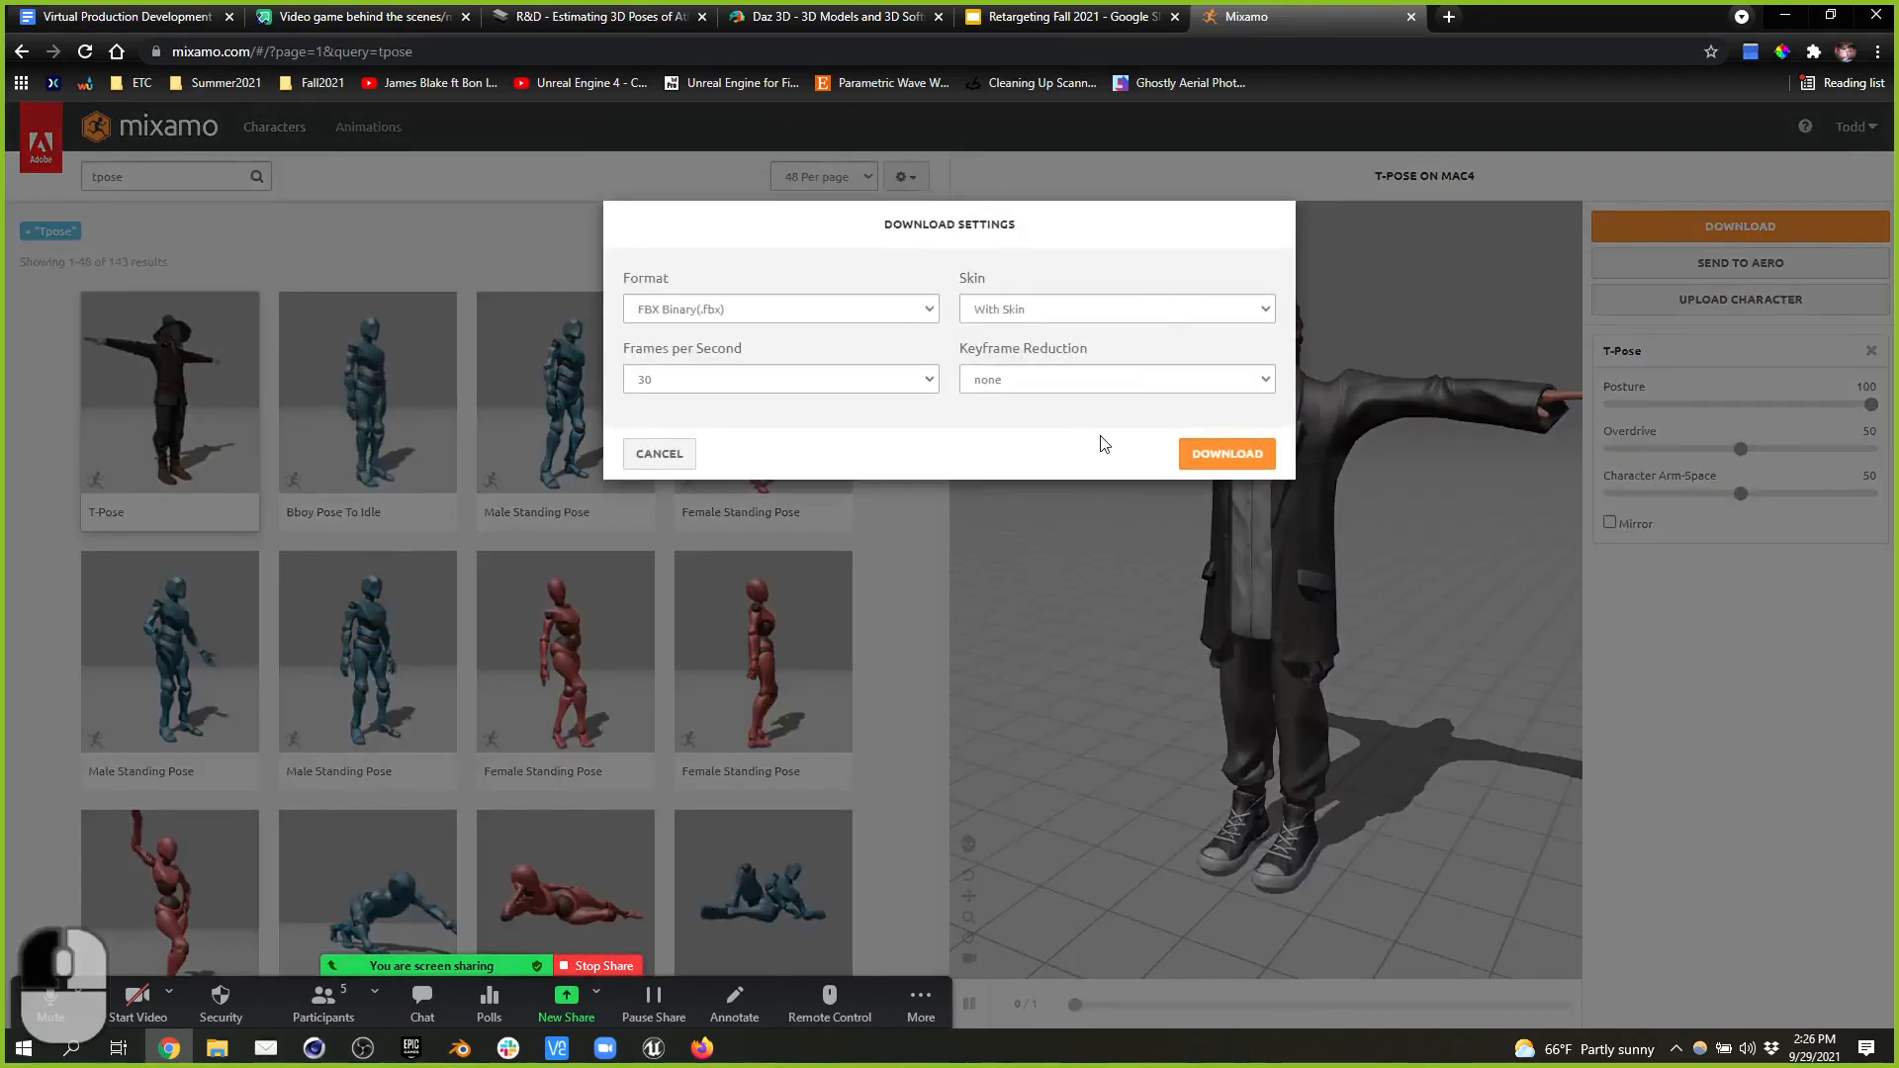
click(1227, 451)
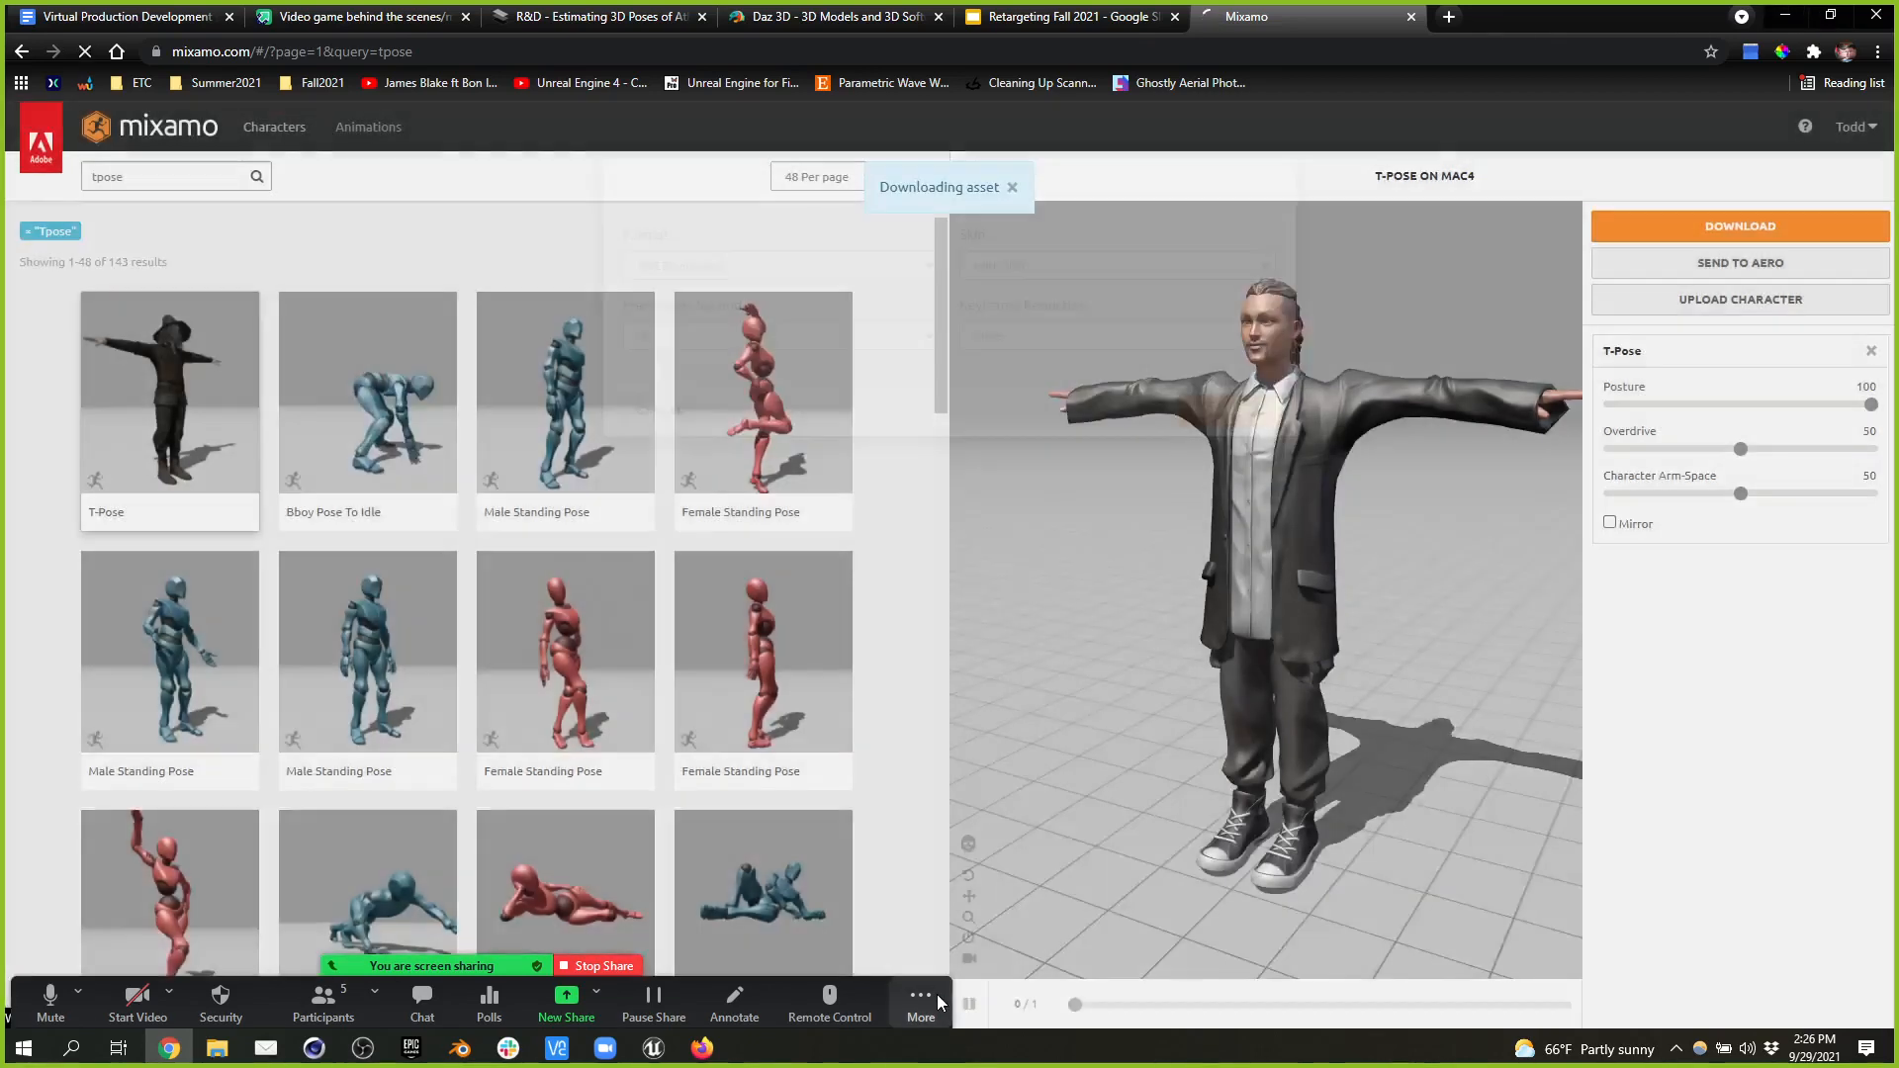
drag(938, 998, 1897, 1024)
click(210, 1001)
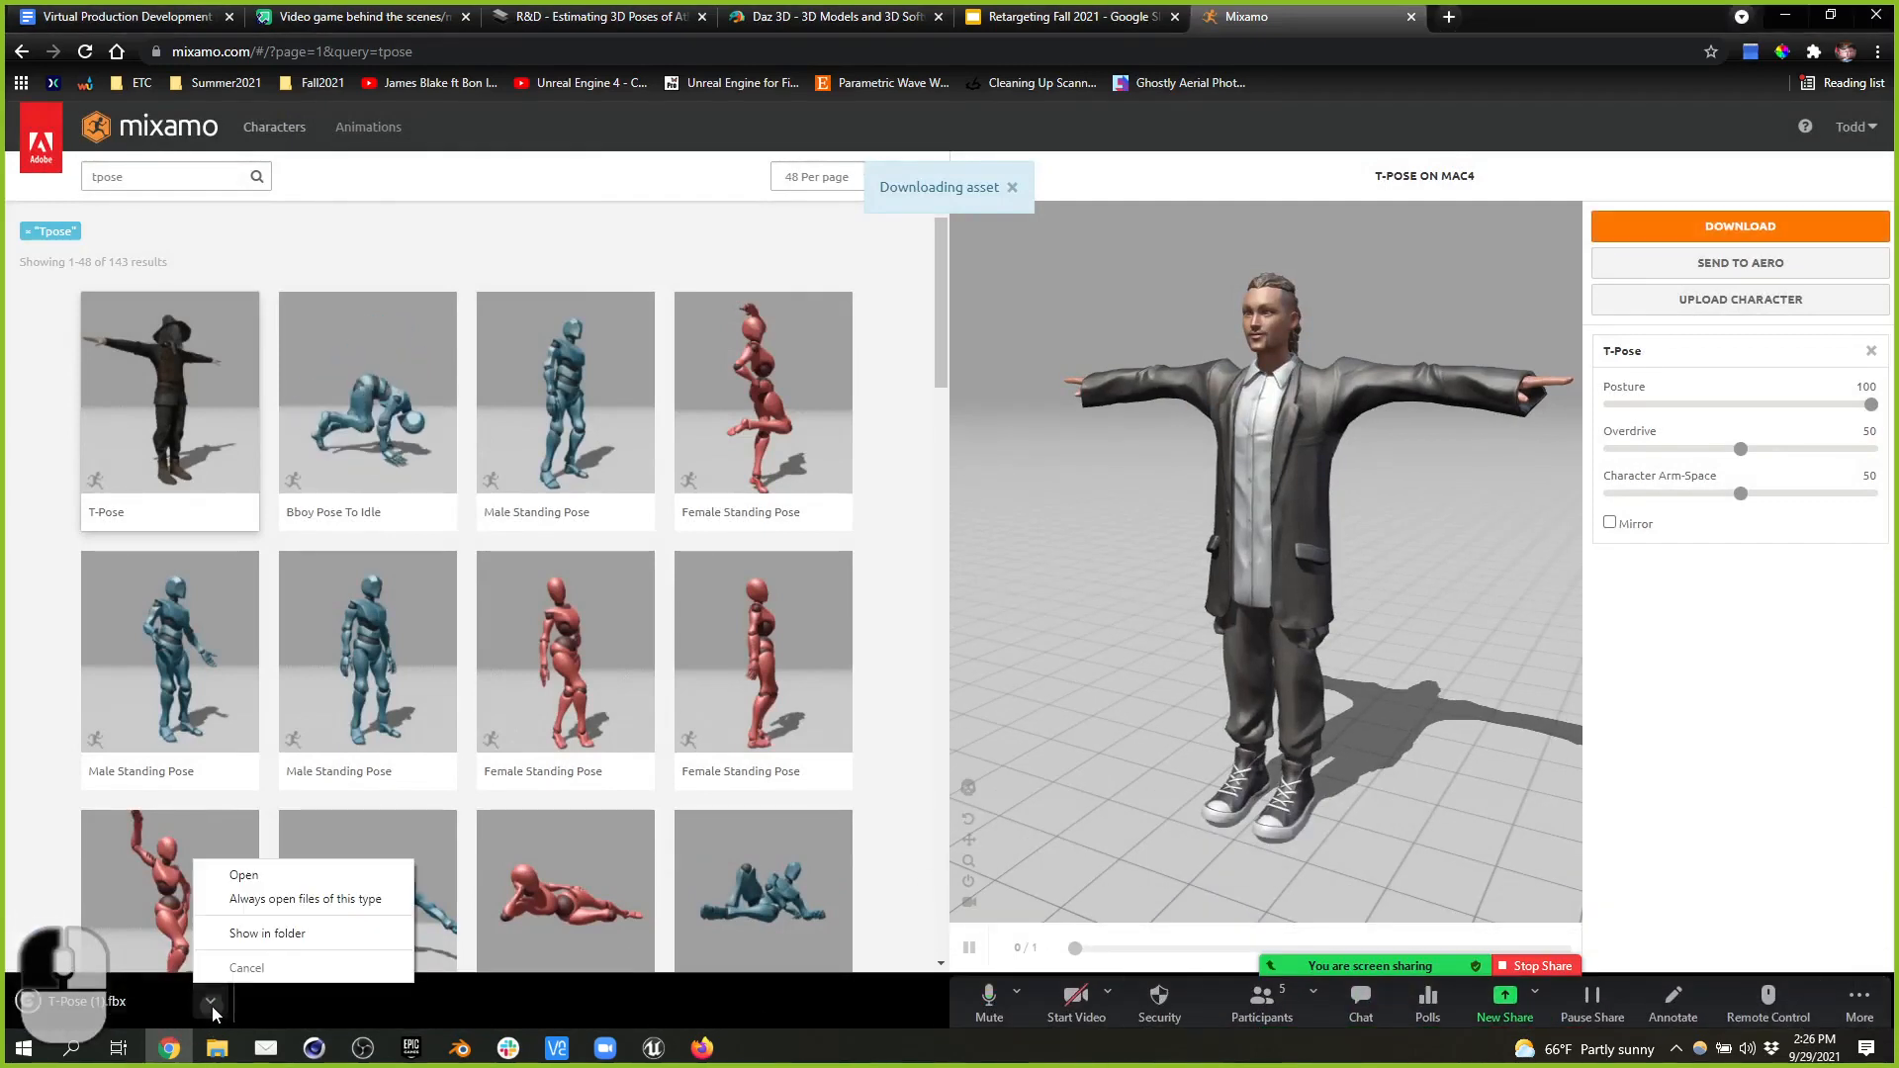
click(243, 932)
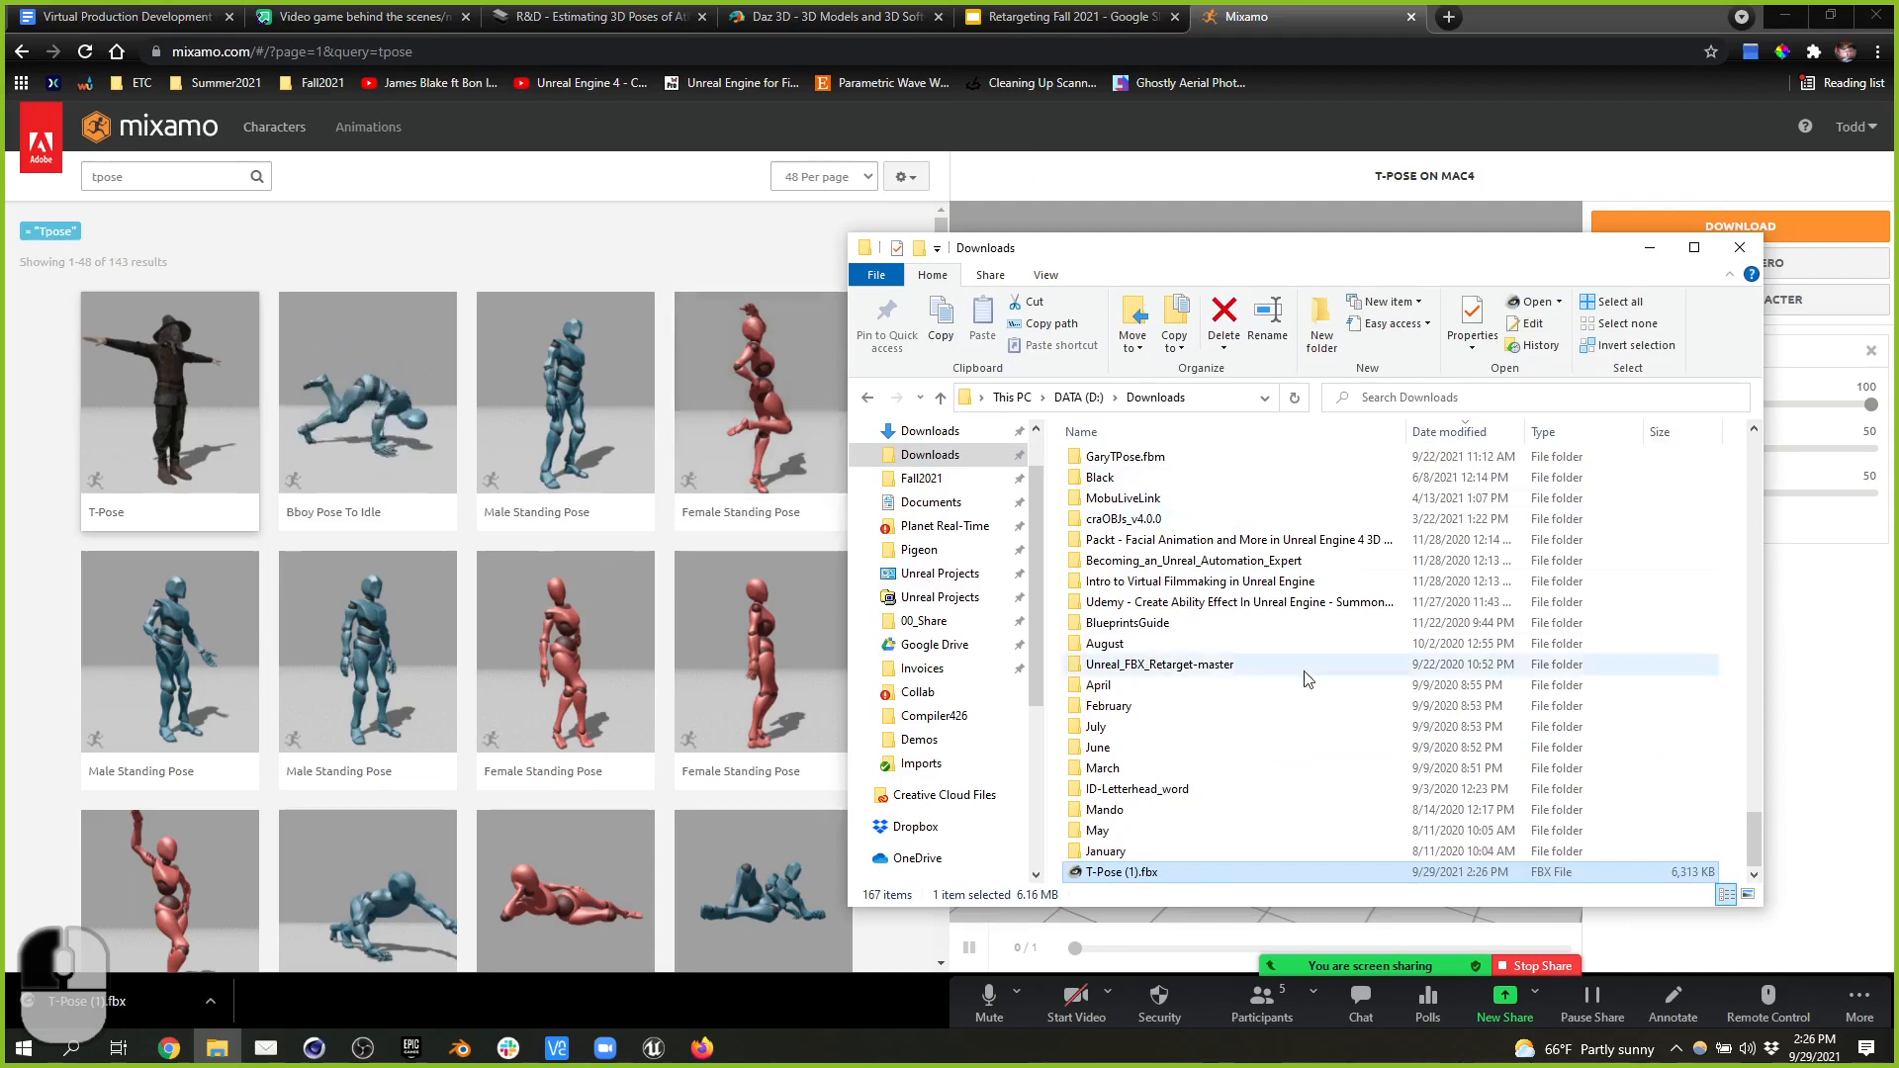
- Rename the downloaded FBX file as ManMan.fbx
key(F2)
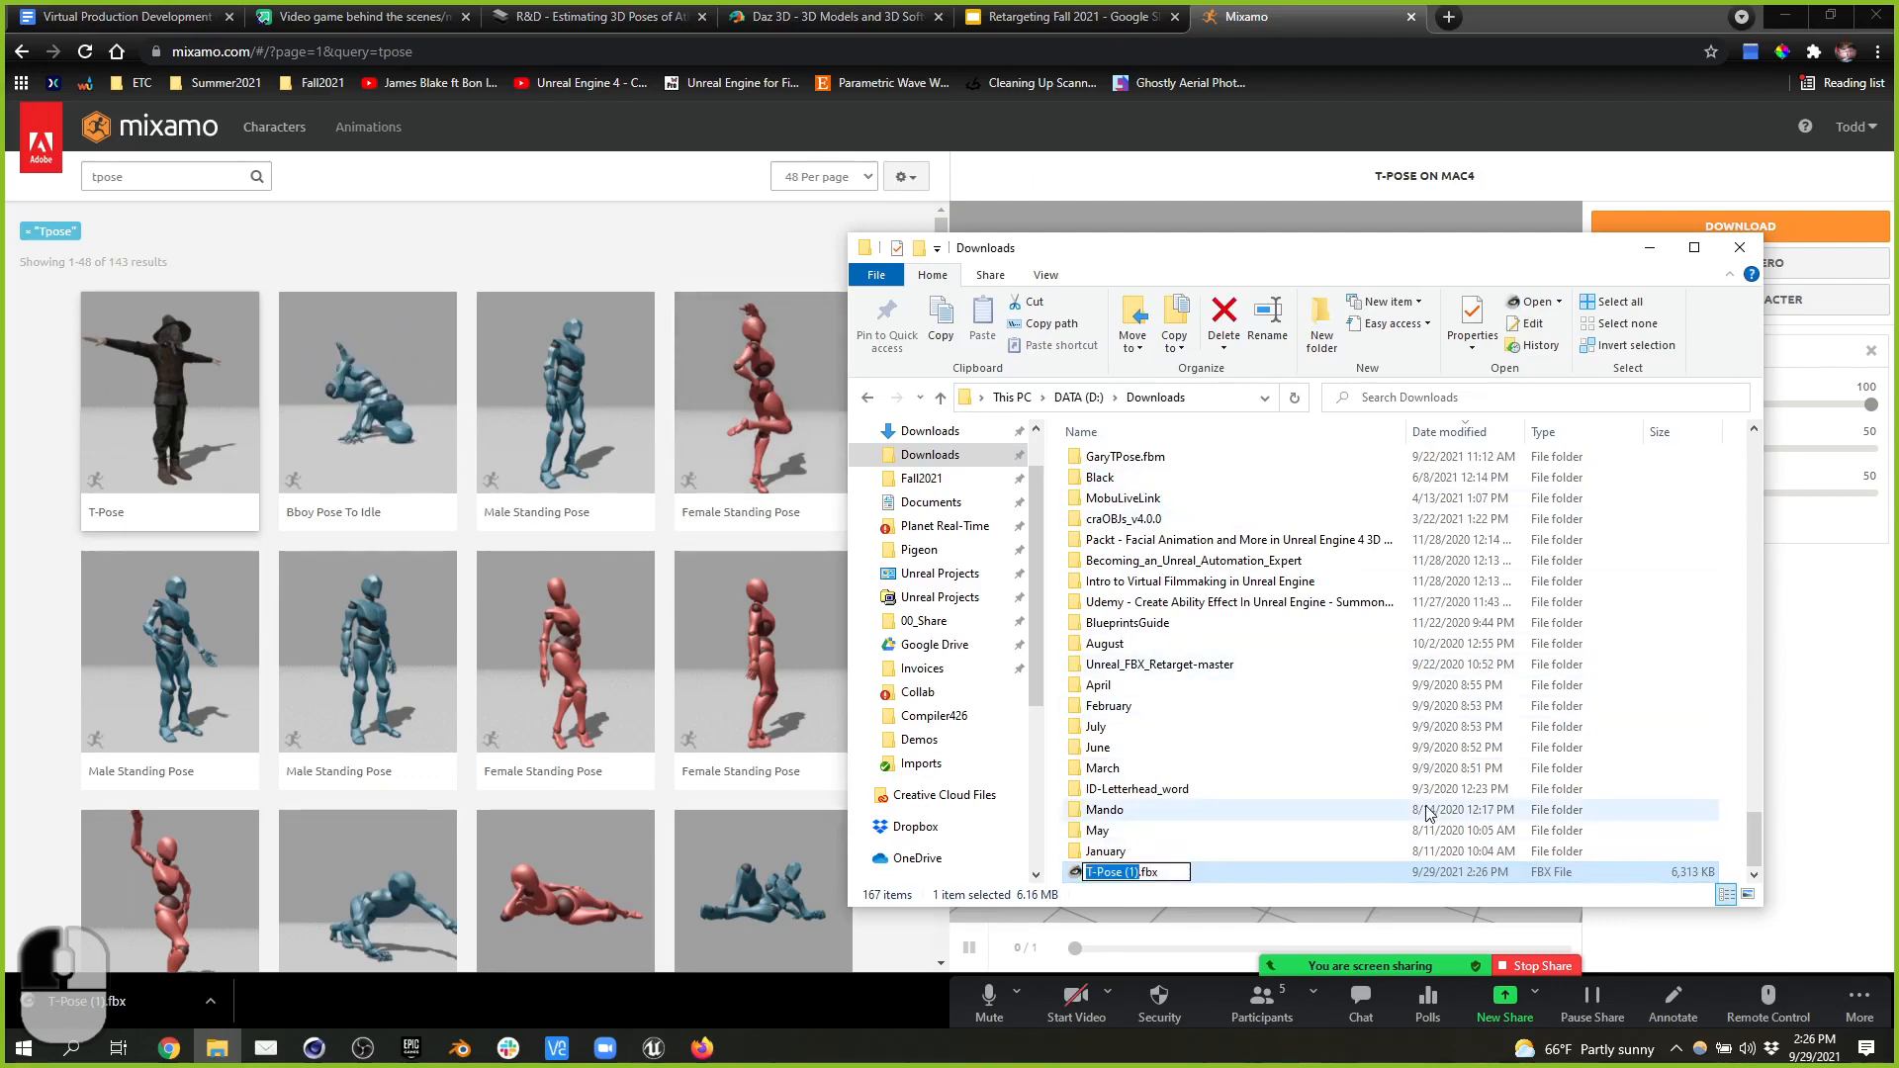
text(ManMan)
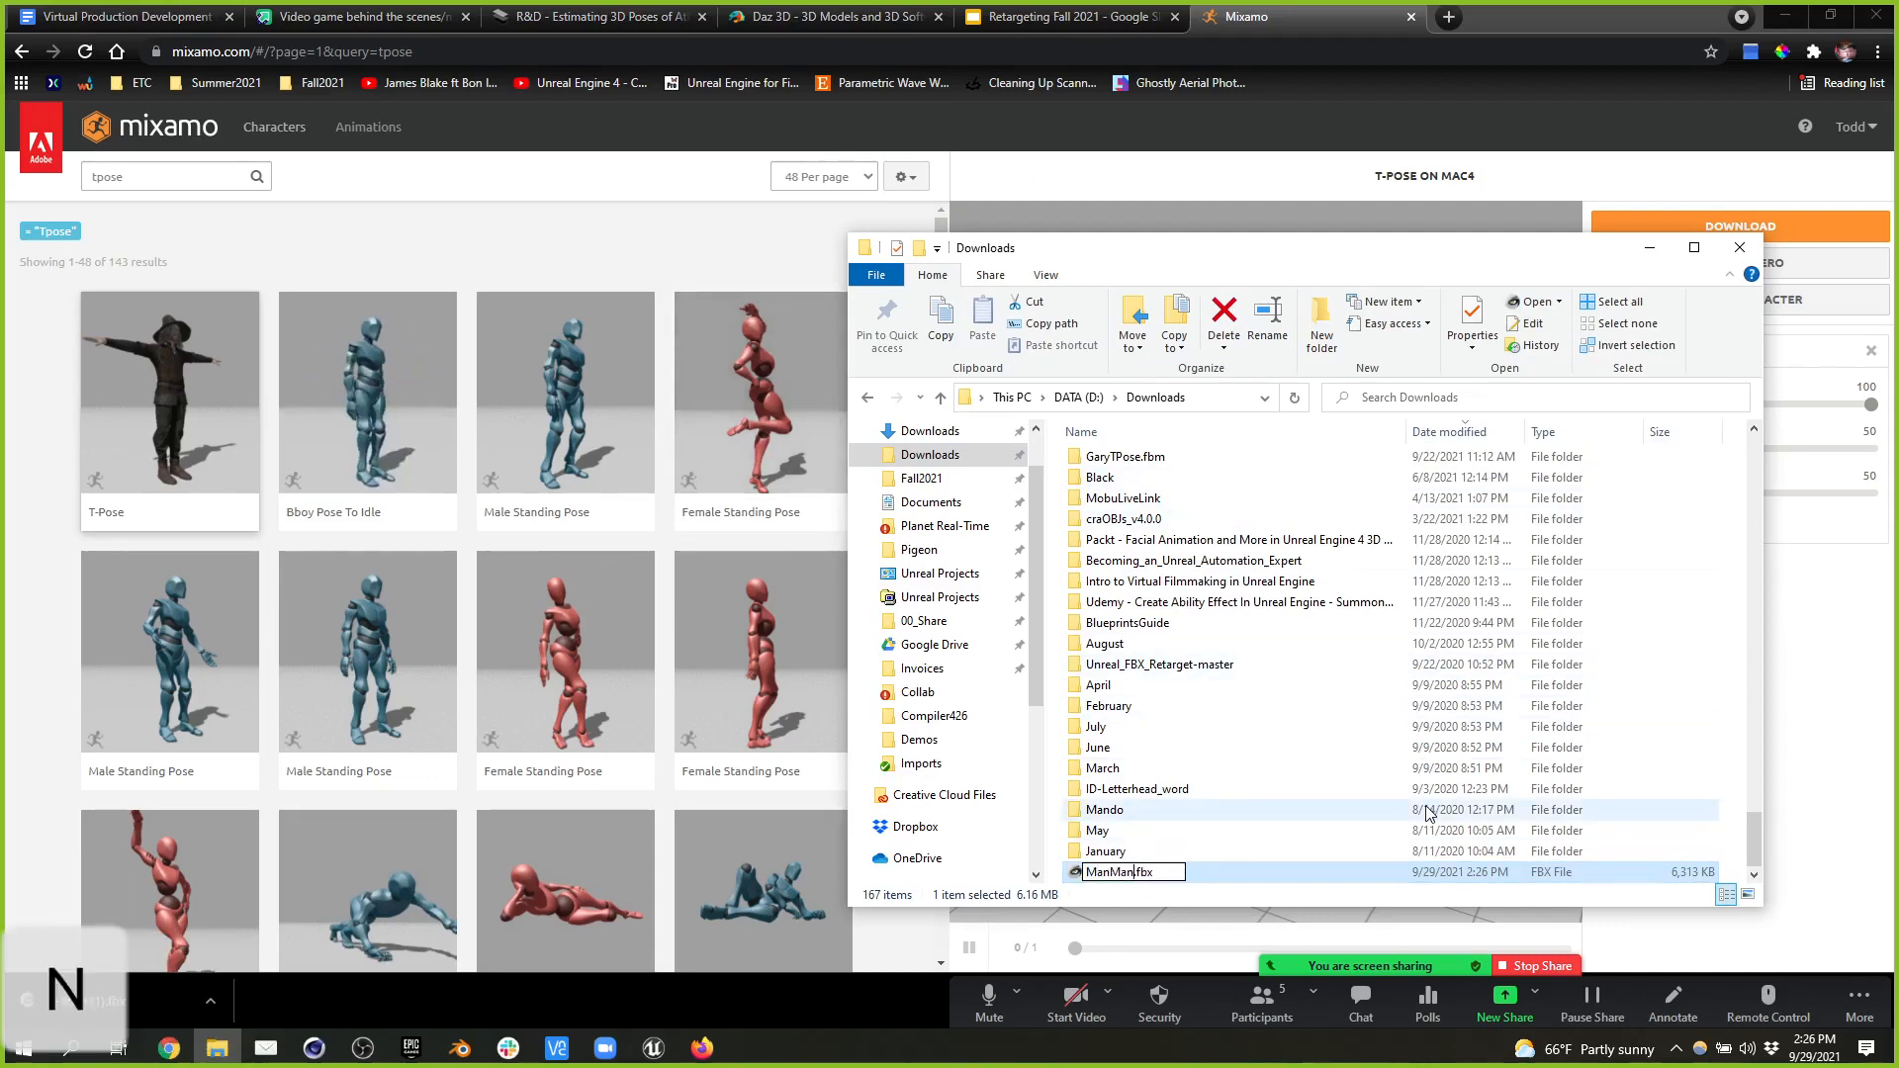
key(Return)
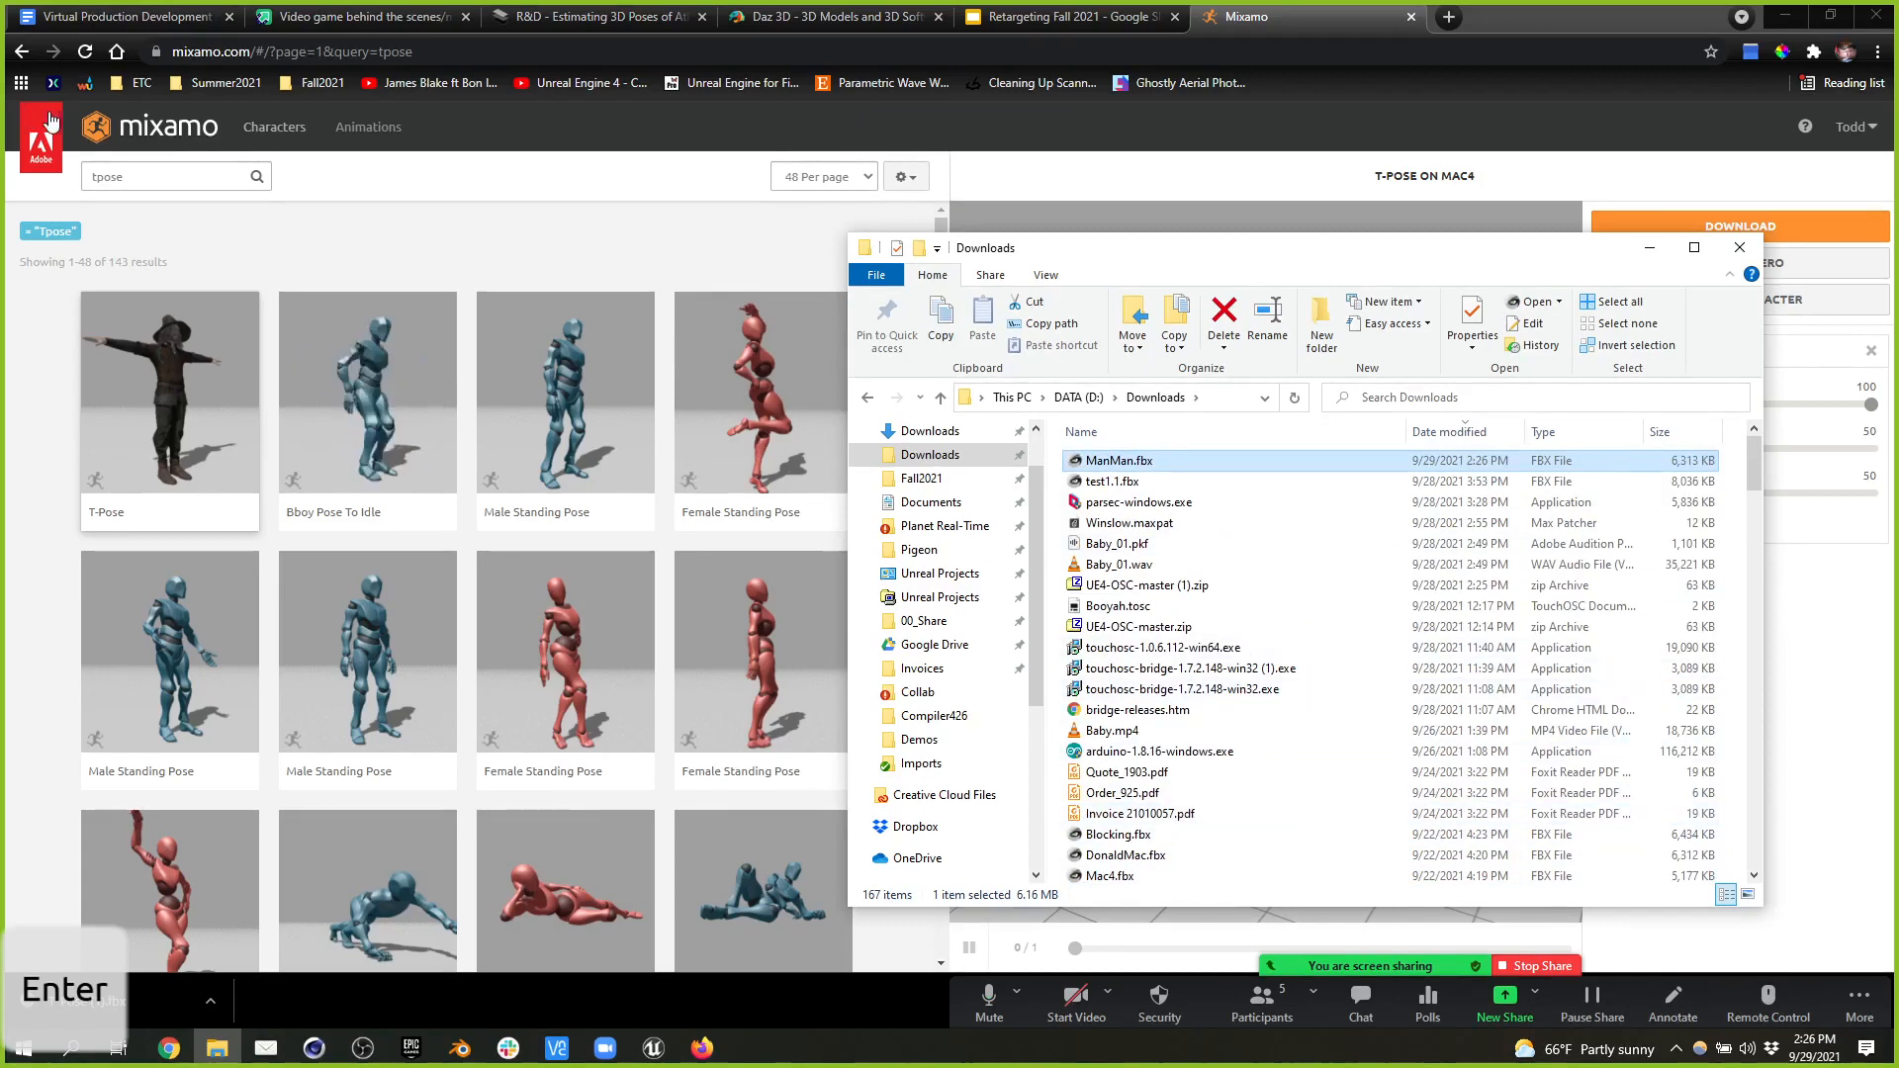
- Minimise the browser and switch to Blender
click(1780, 15)
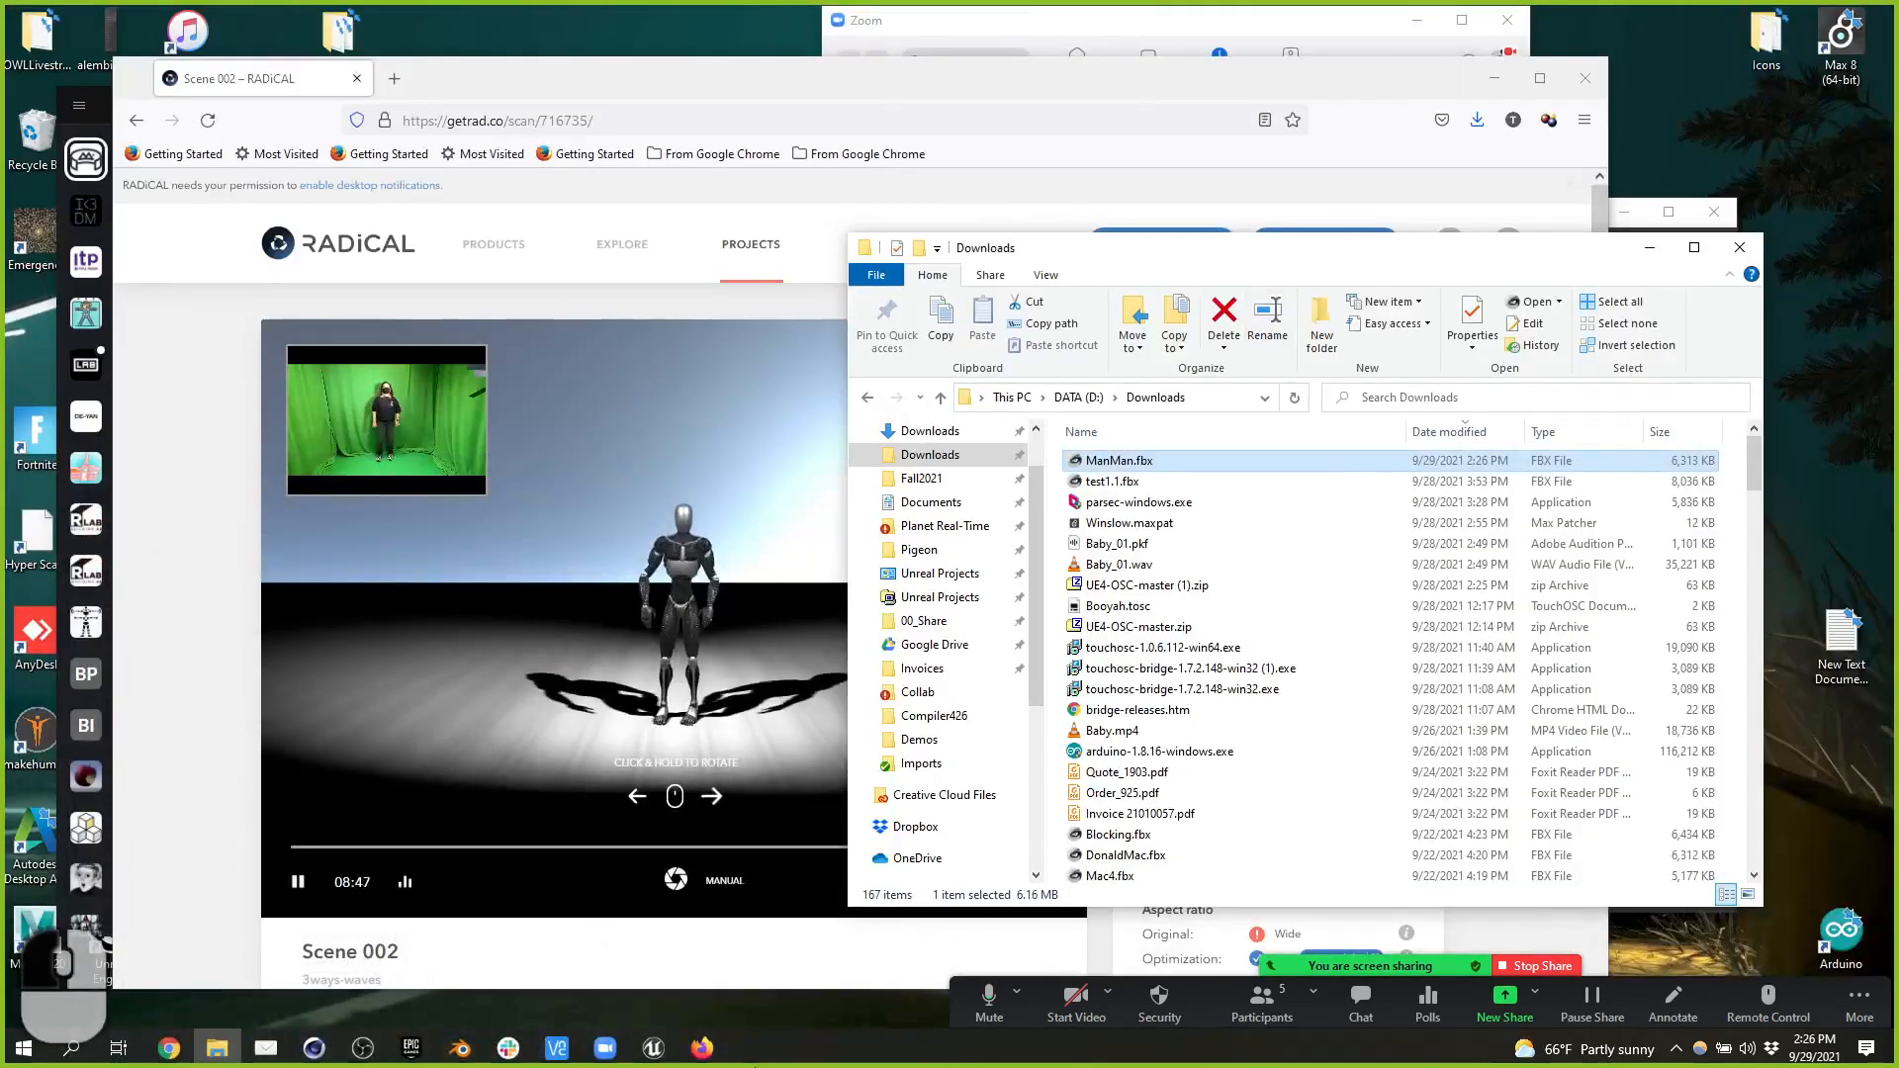
click(460, 1047)
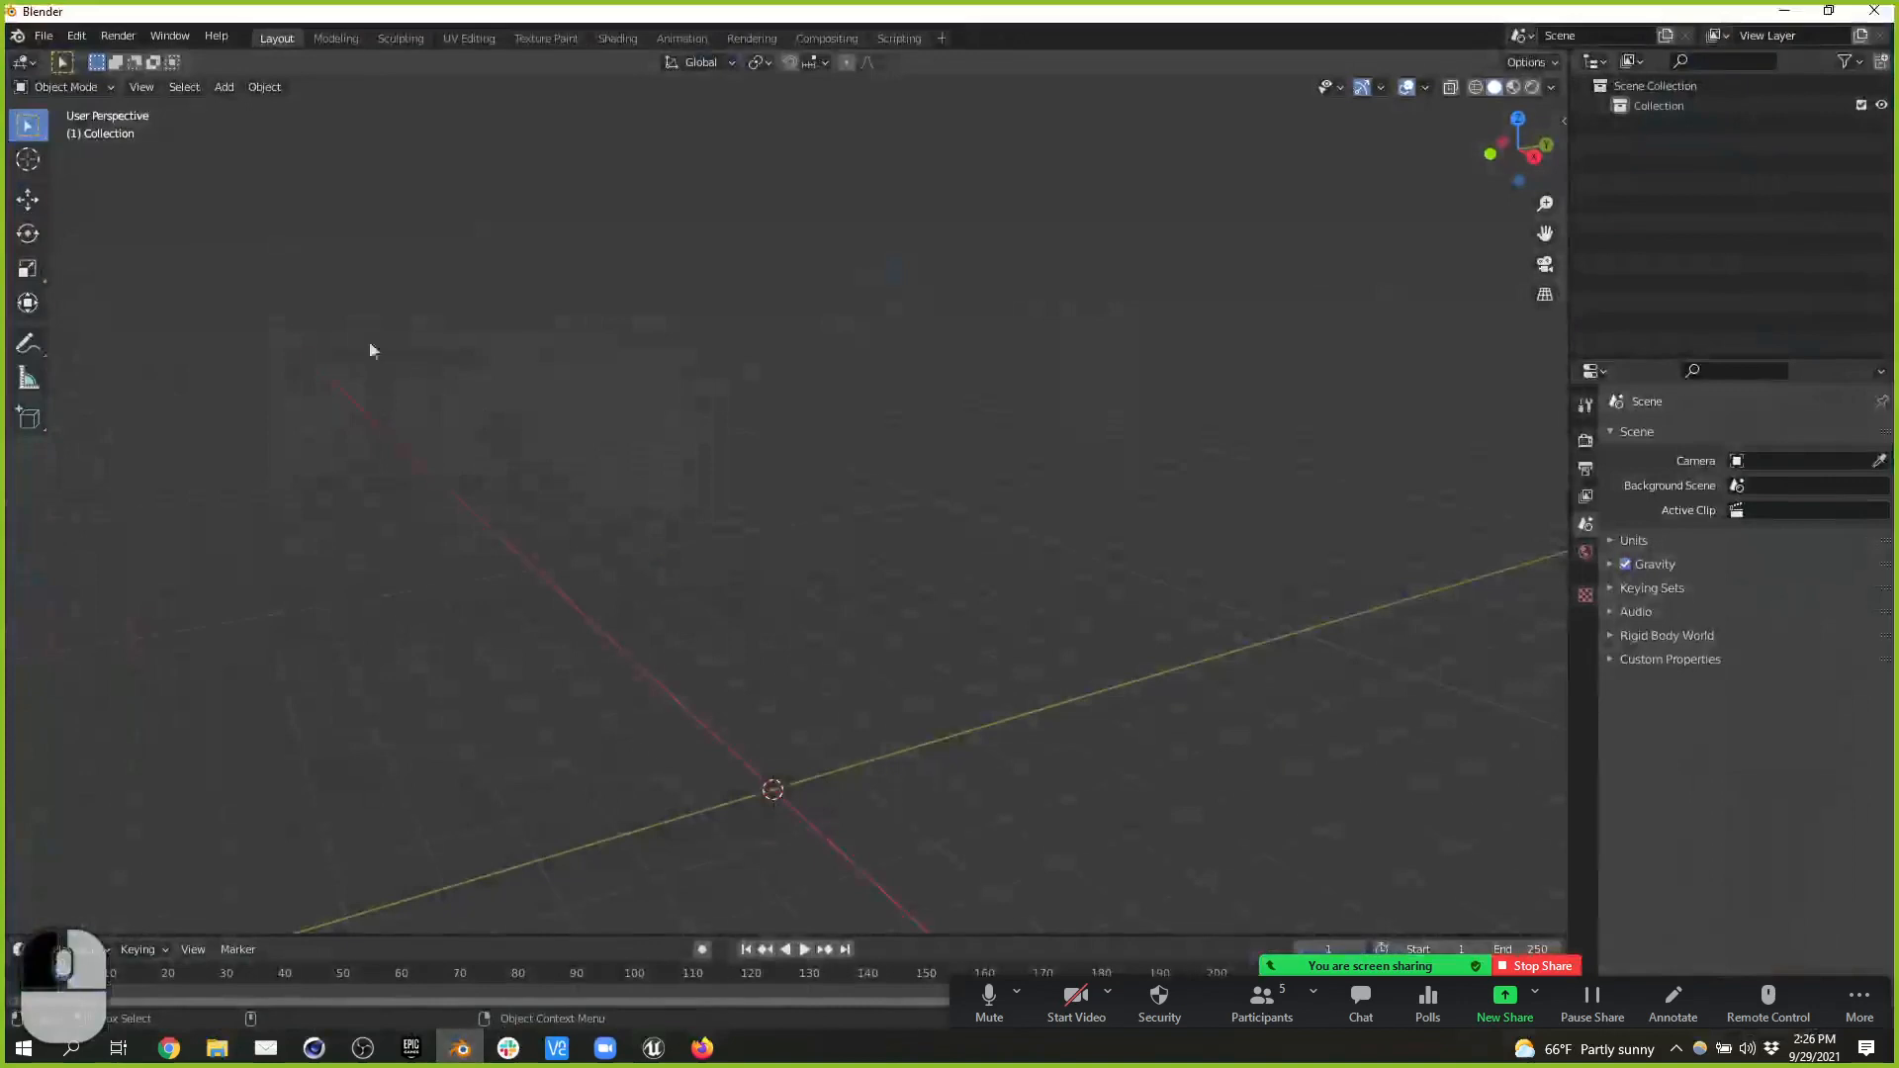
- Try an FBX import with Force Connect Children and Automatic Bone Orientation enabled but no file chosen, and check the info log
click(43, 36)
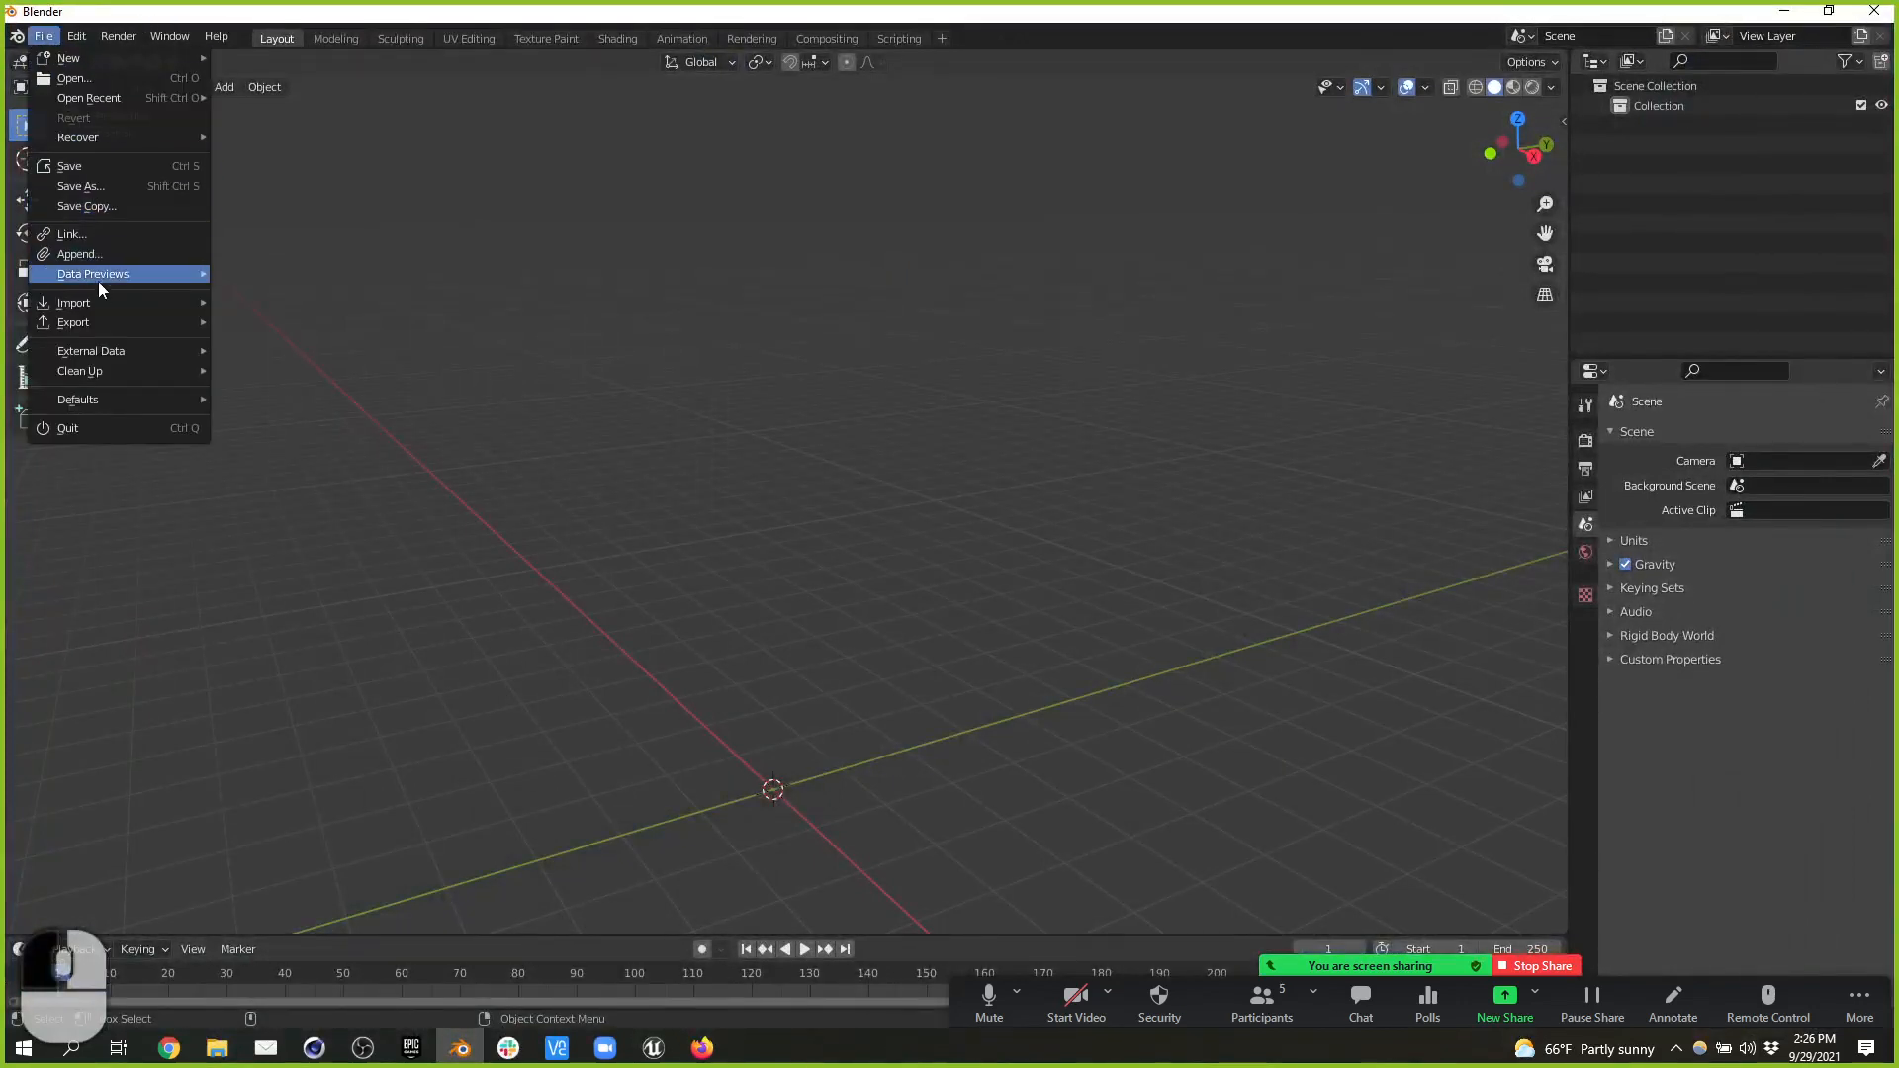
mouse_move(103, 300)
click(322, 420)
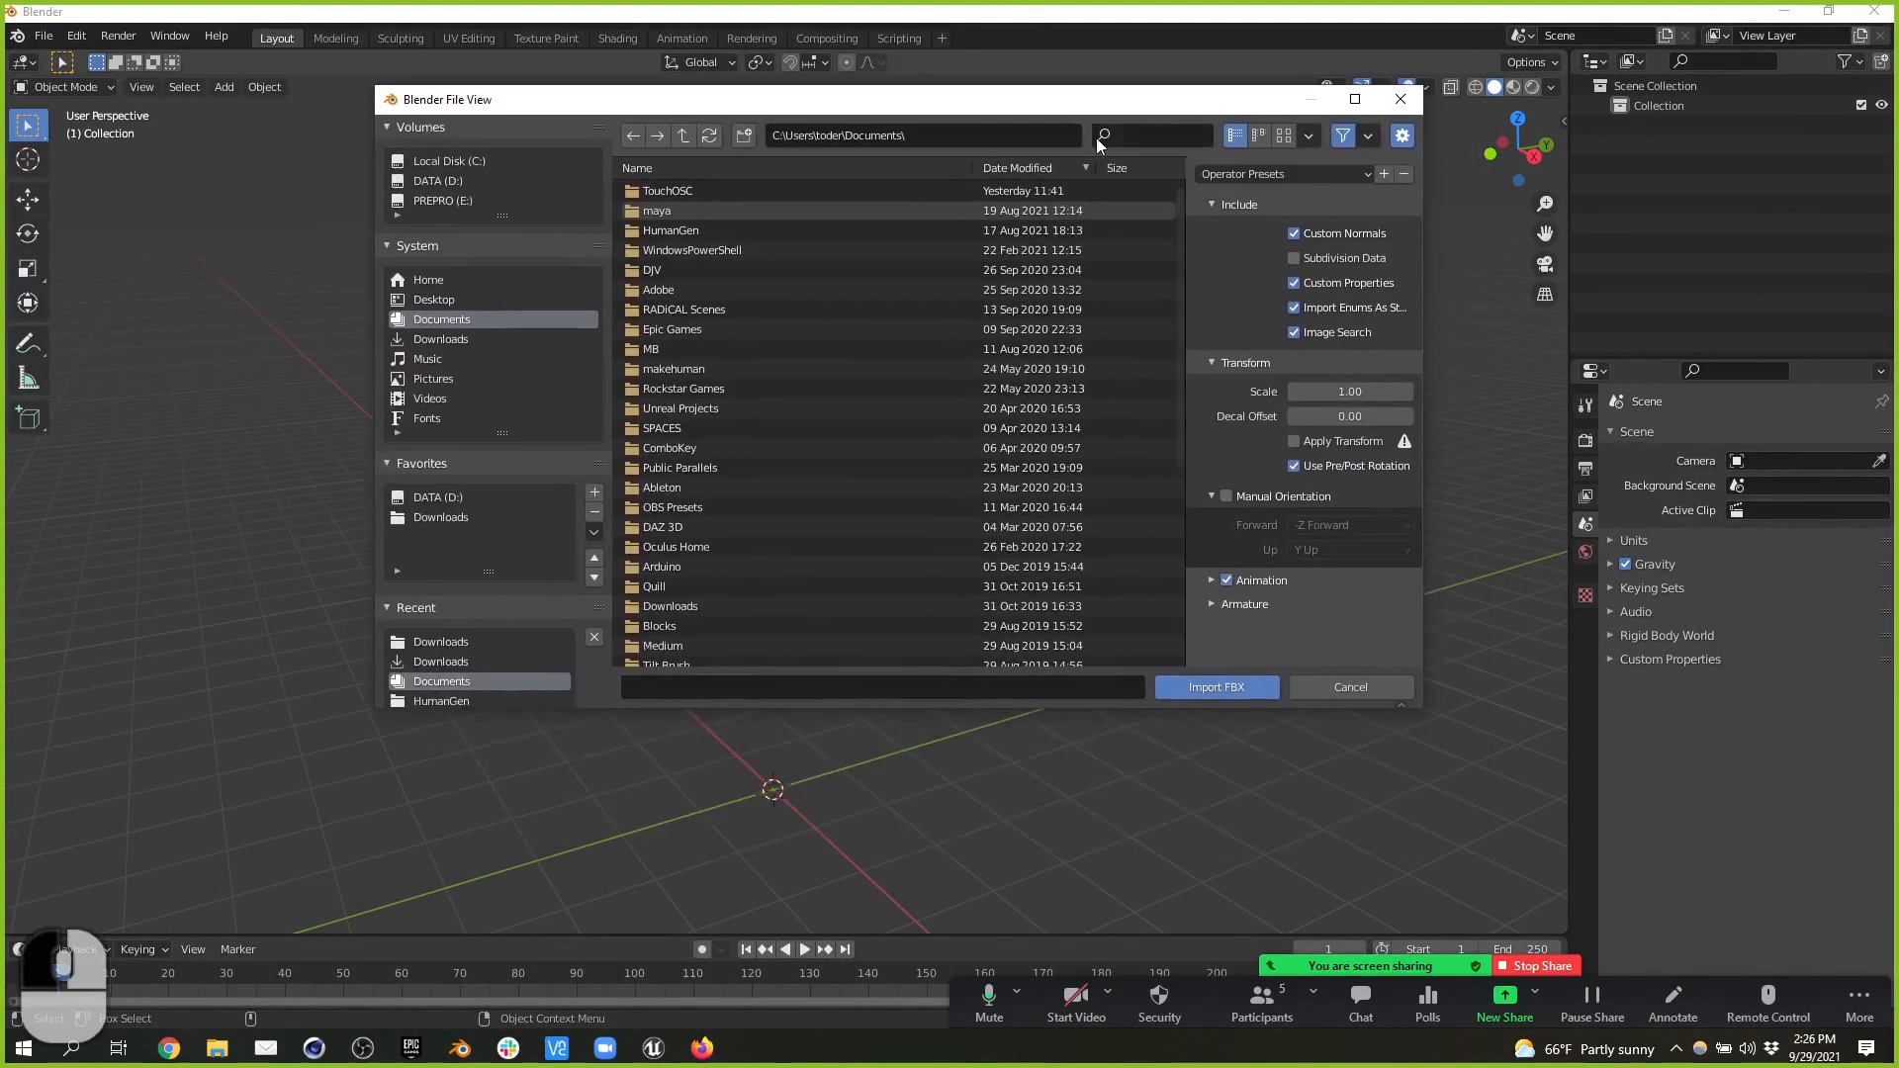
click(1216, 603)
scroll(1279, 624, down, 2)
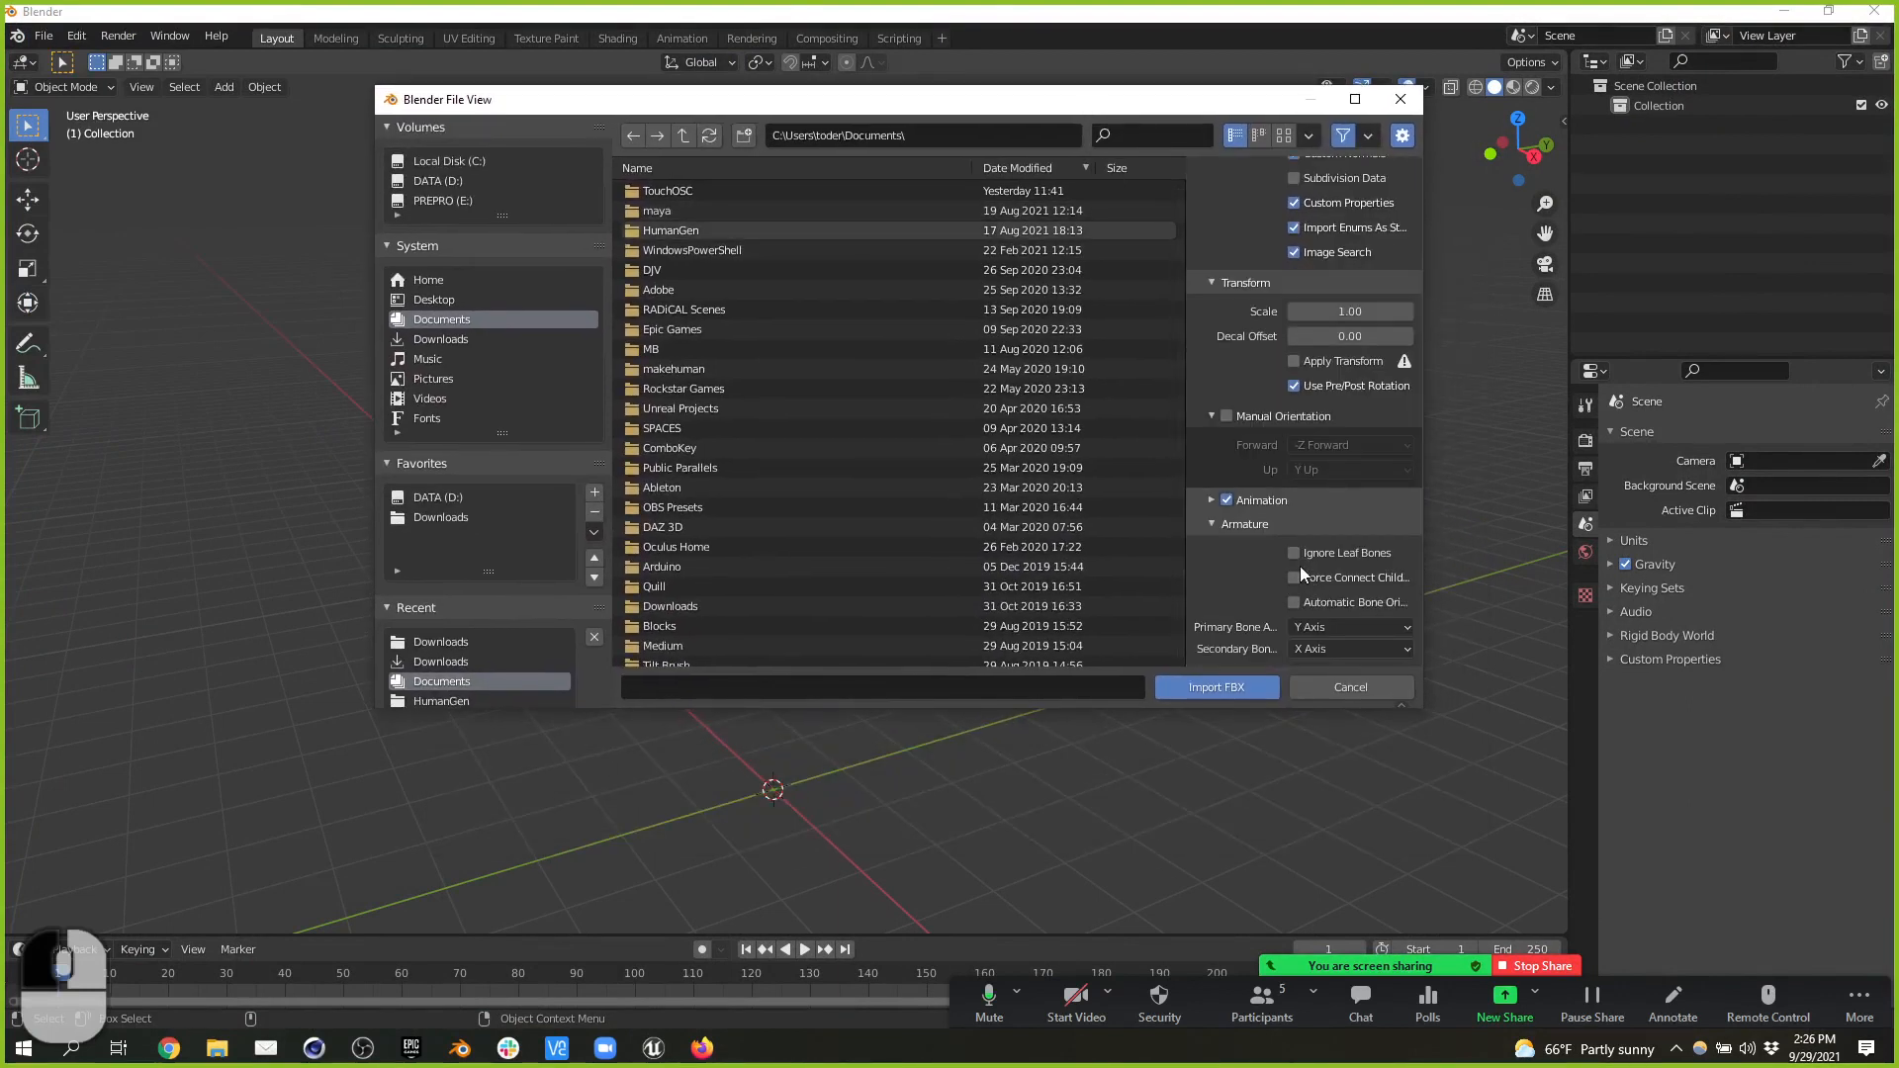
drag(1424, 588, 1519, 587)
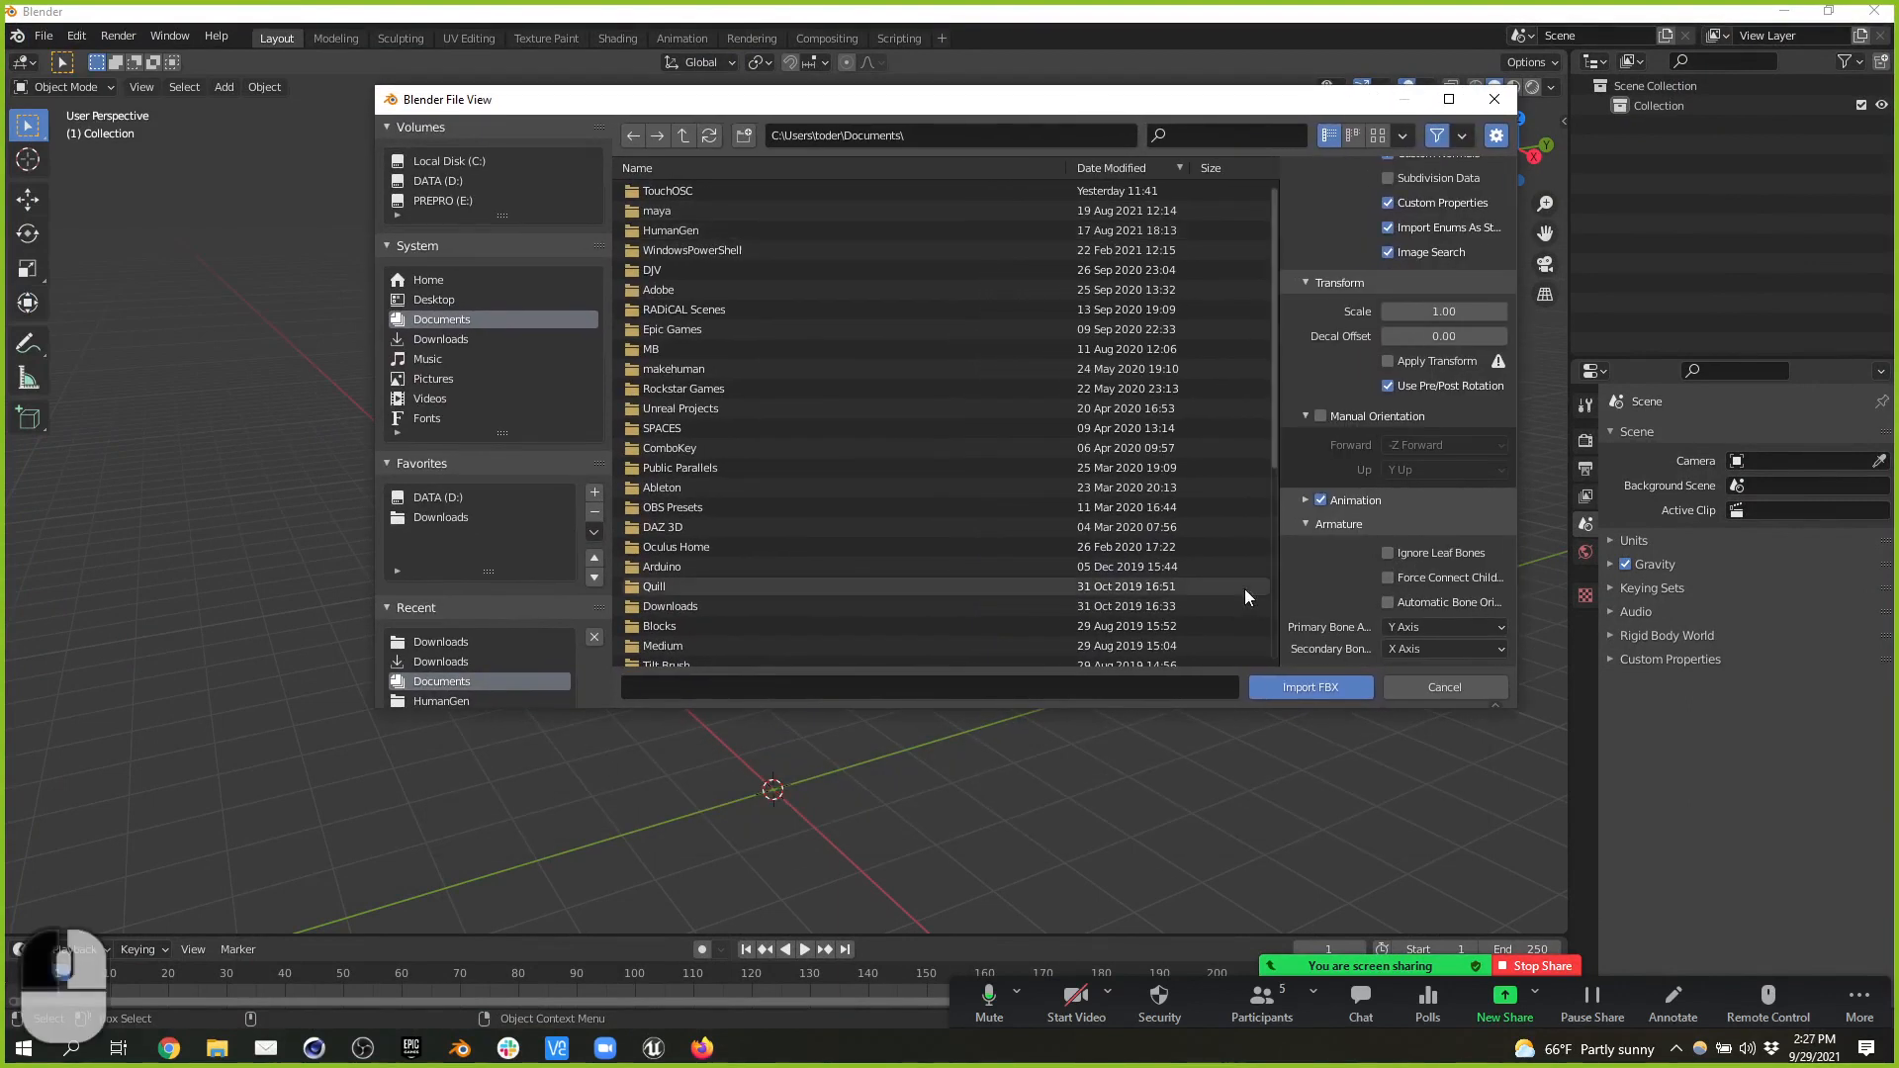
drag(1278, 584, 1159, 584)
click(1432, 576)
click(1405, 604)
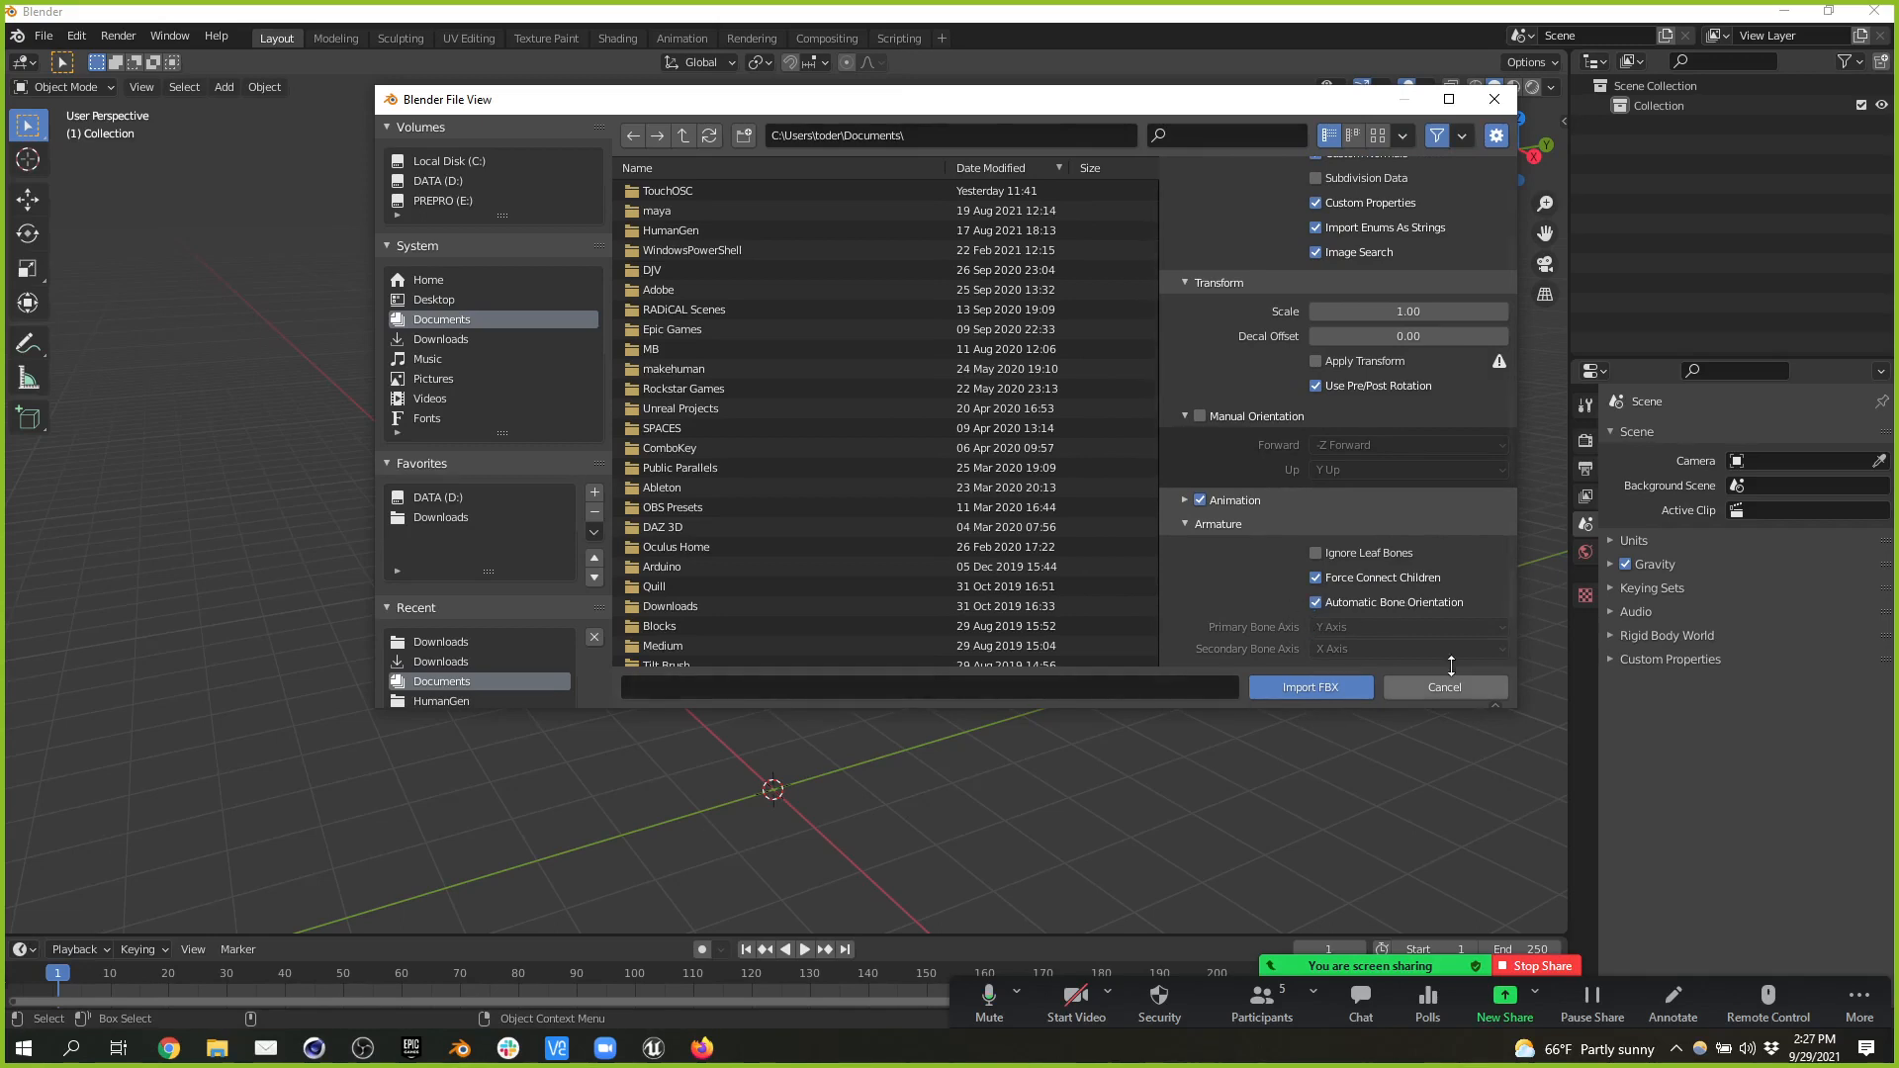
click(1335, 686)
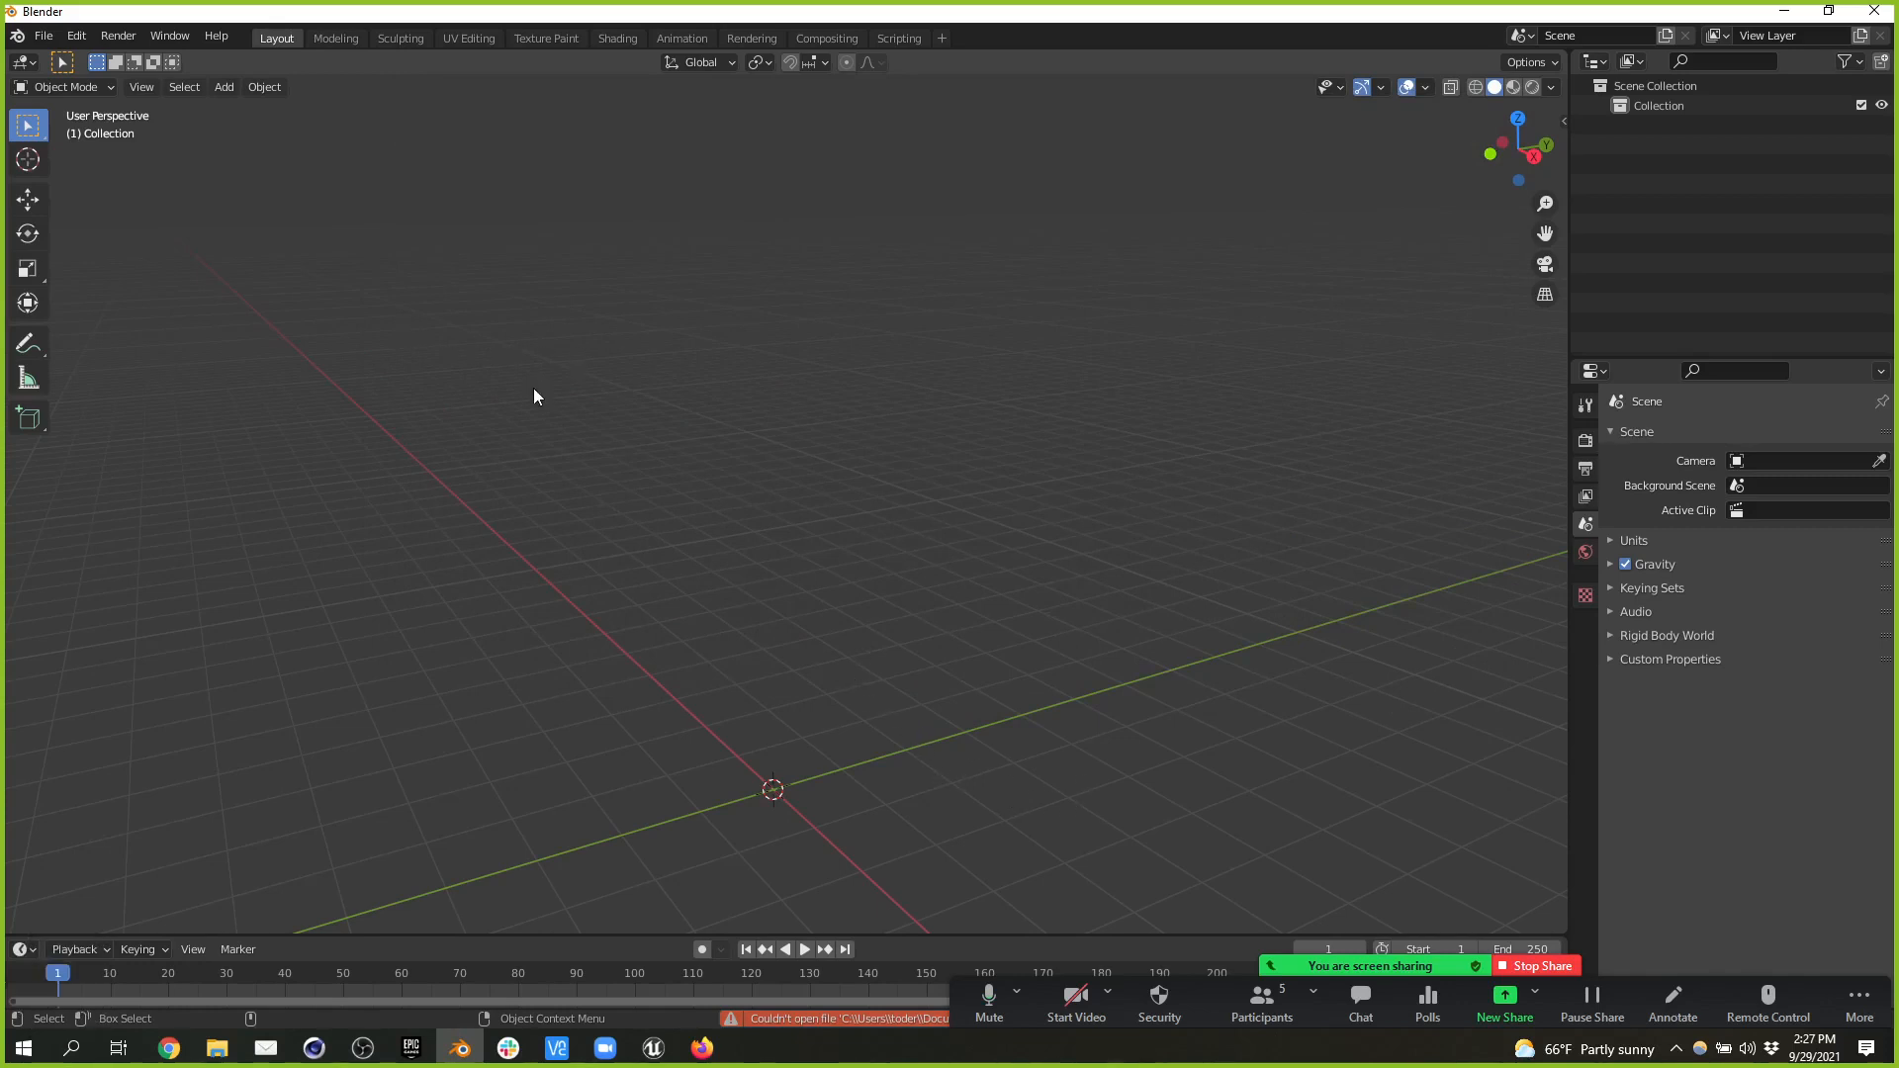
click(906, 1024)
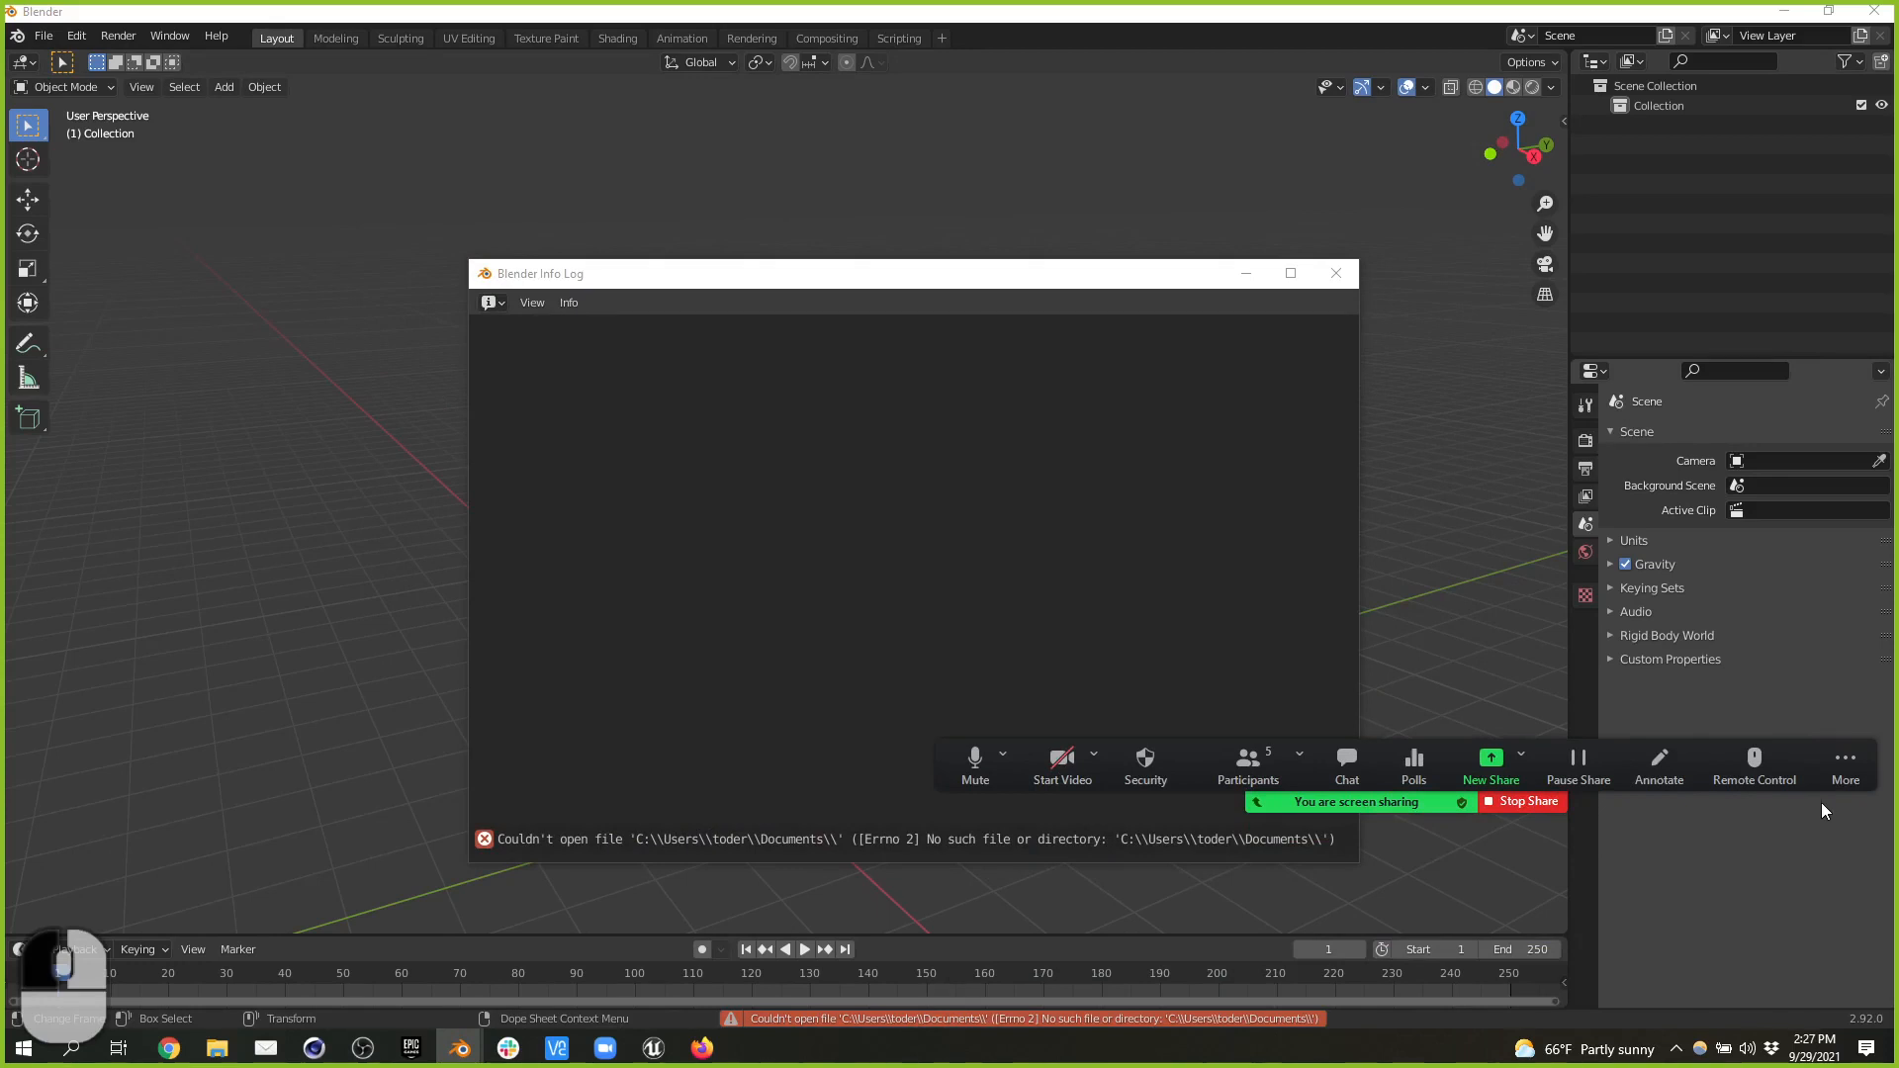
click(1335, 274)
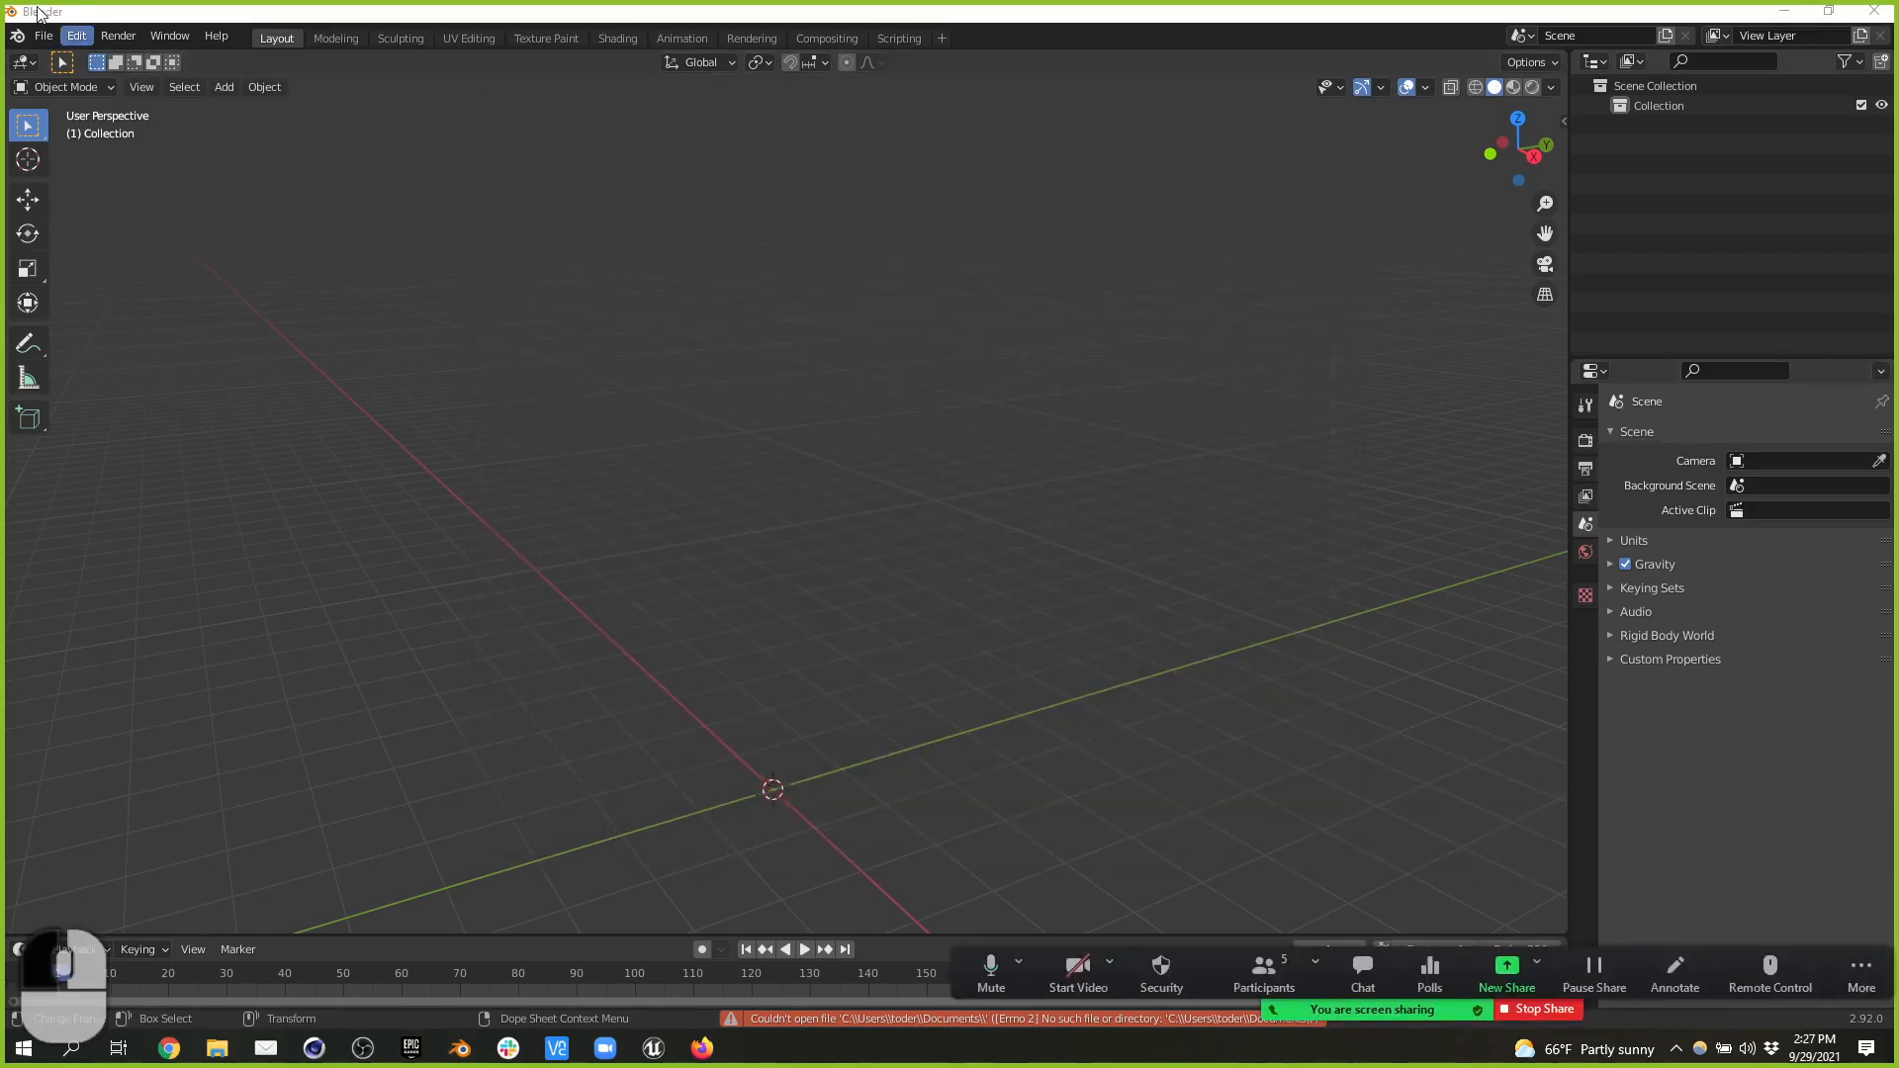
- Start an FBX import and choose ManMan.fbx from the D:\Downloads folder
click(43, 35)
mouse_move(99, 302)
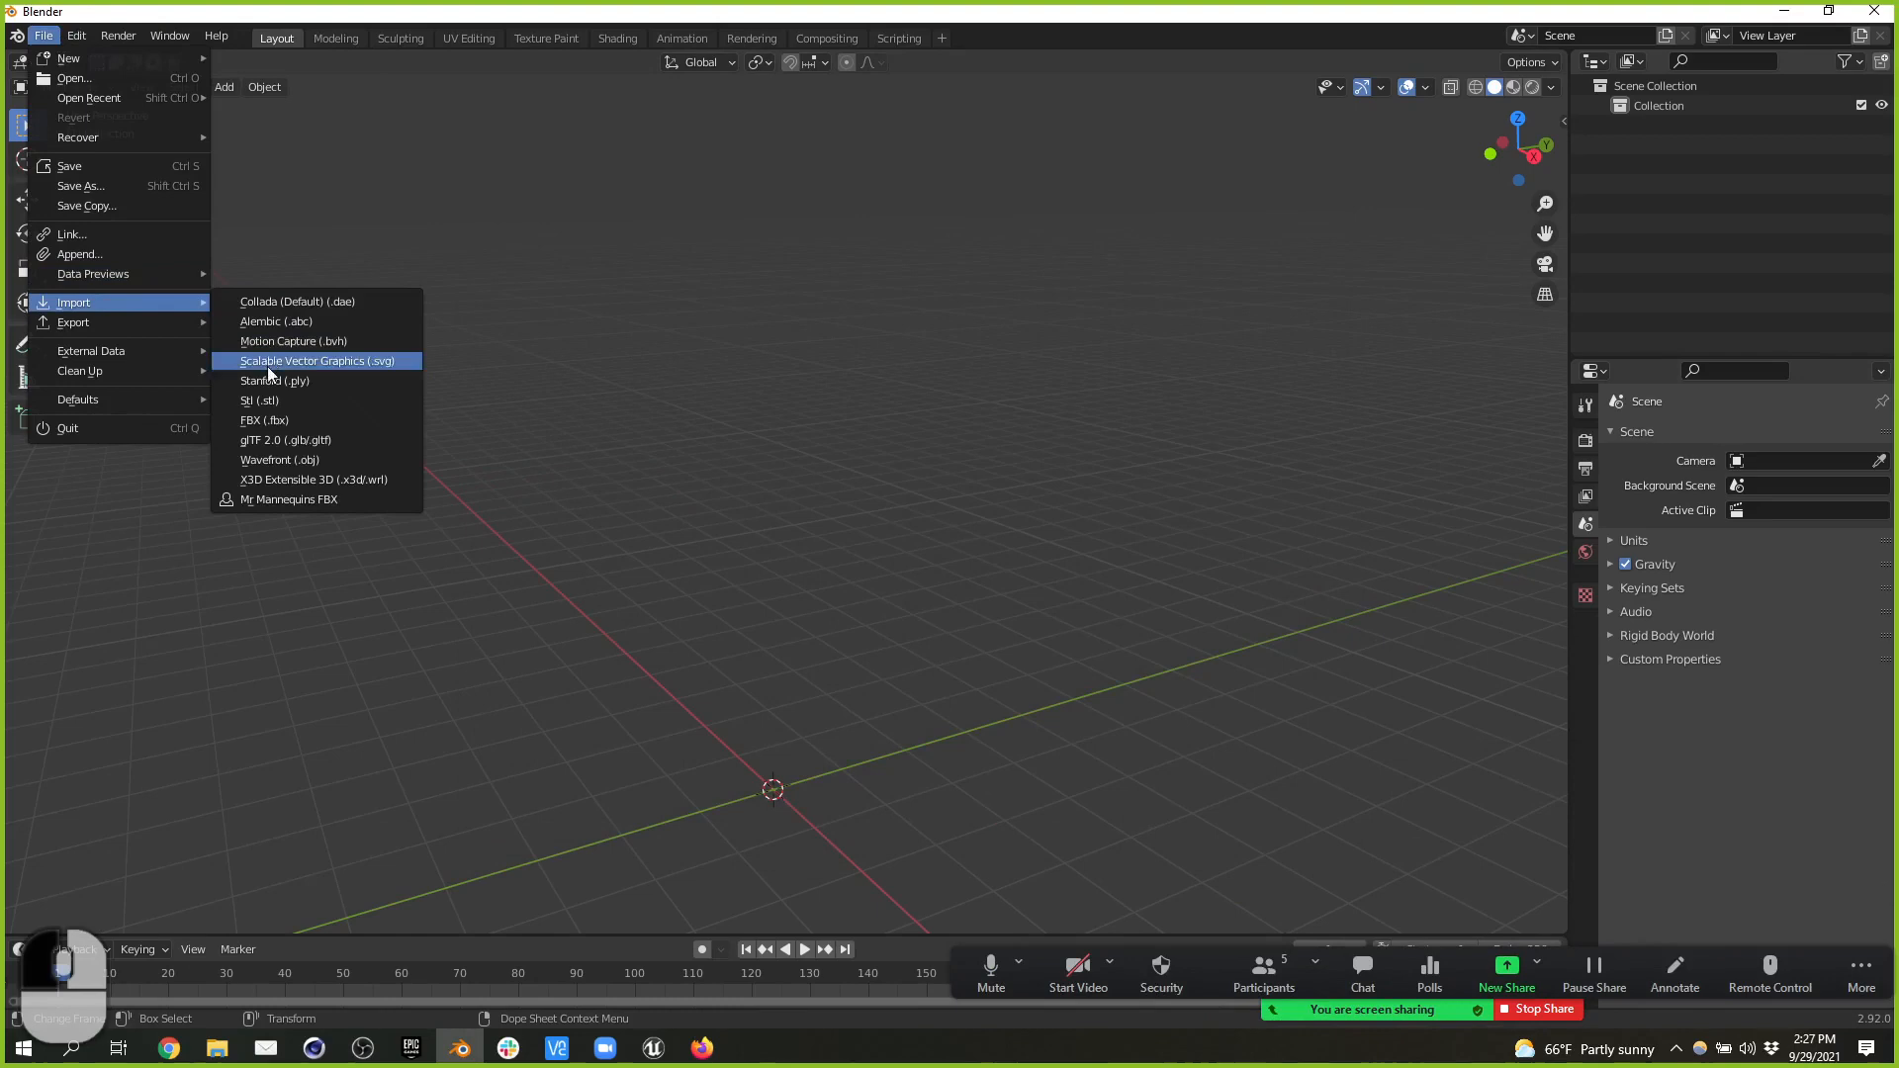
click(264, 420)
scroll(814, 420, down, 5)
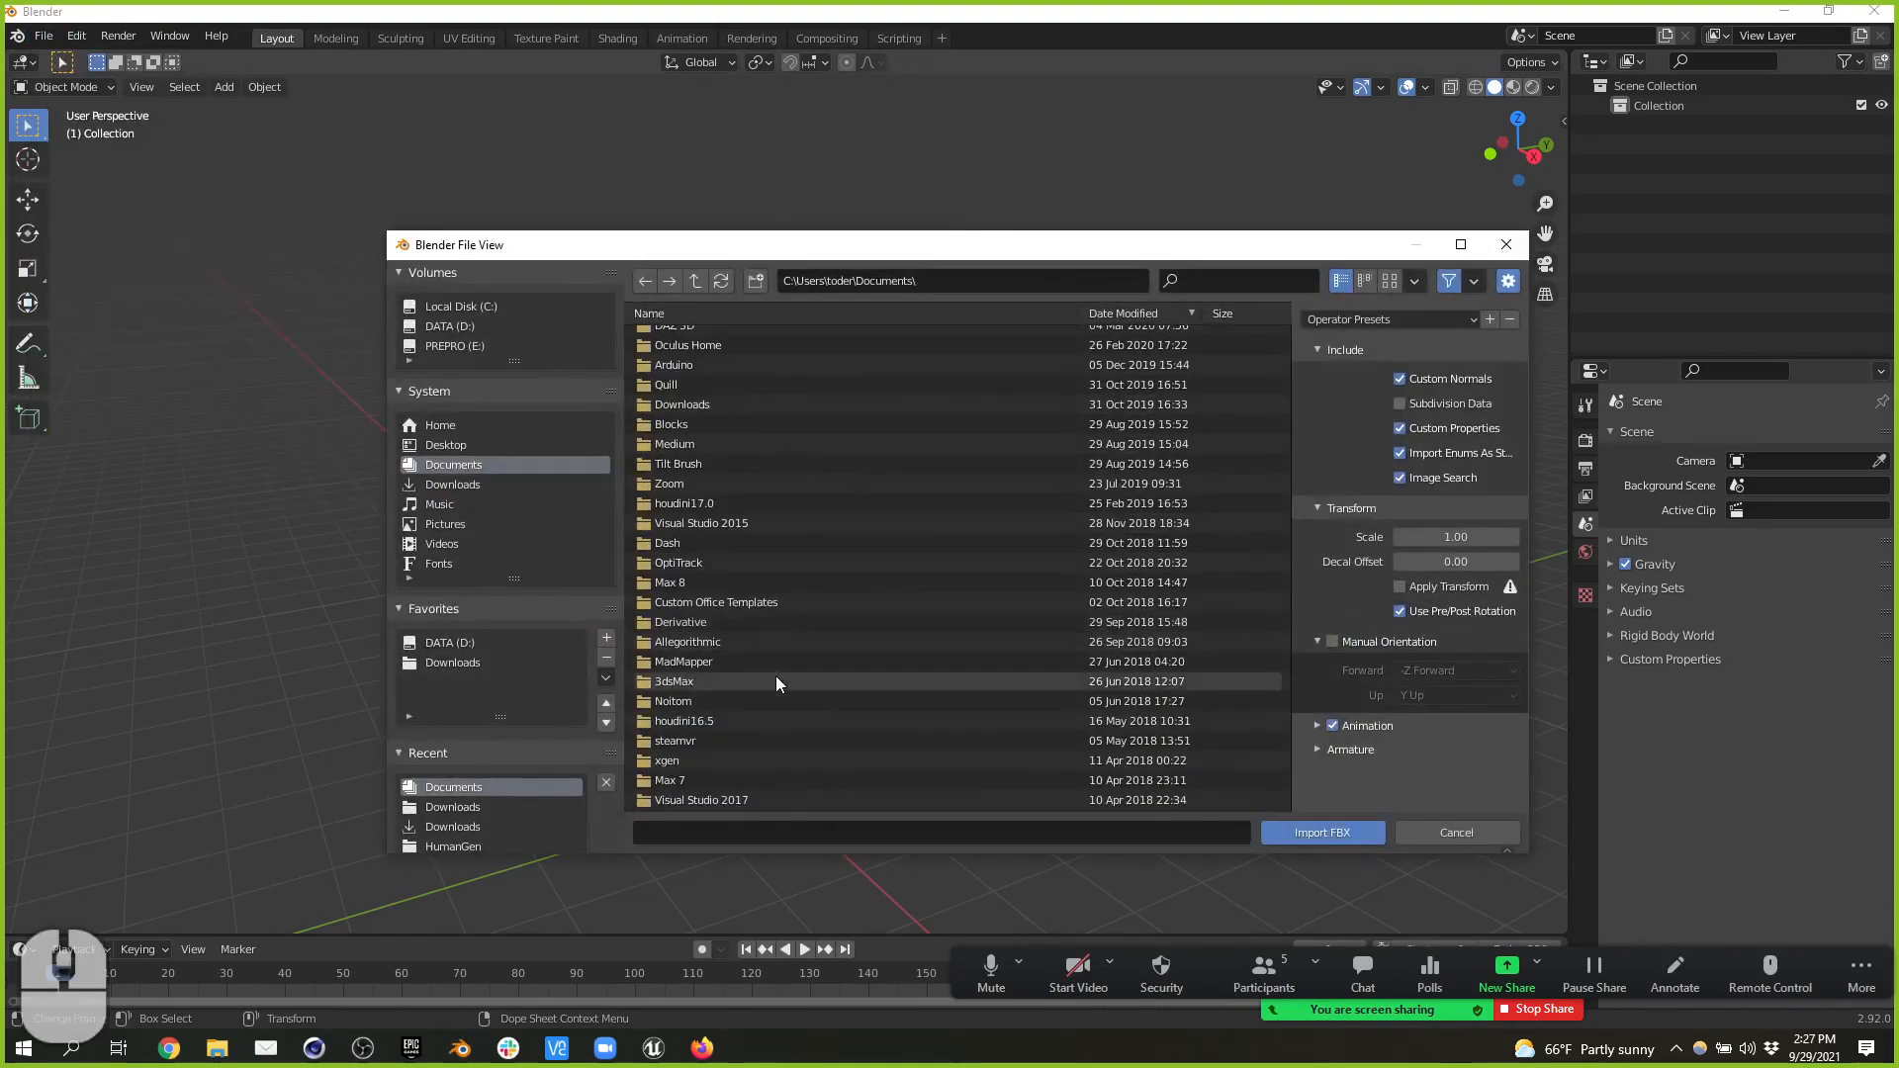
scroll(778, 676, up, 5)
click(453, 663)
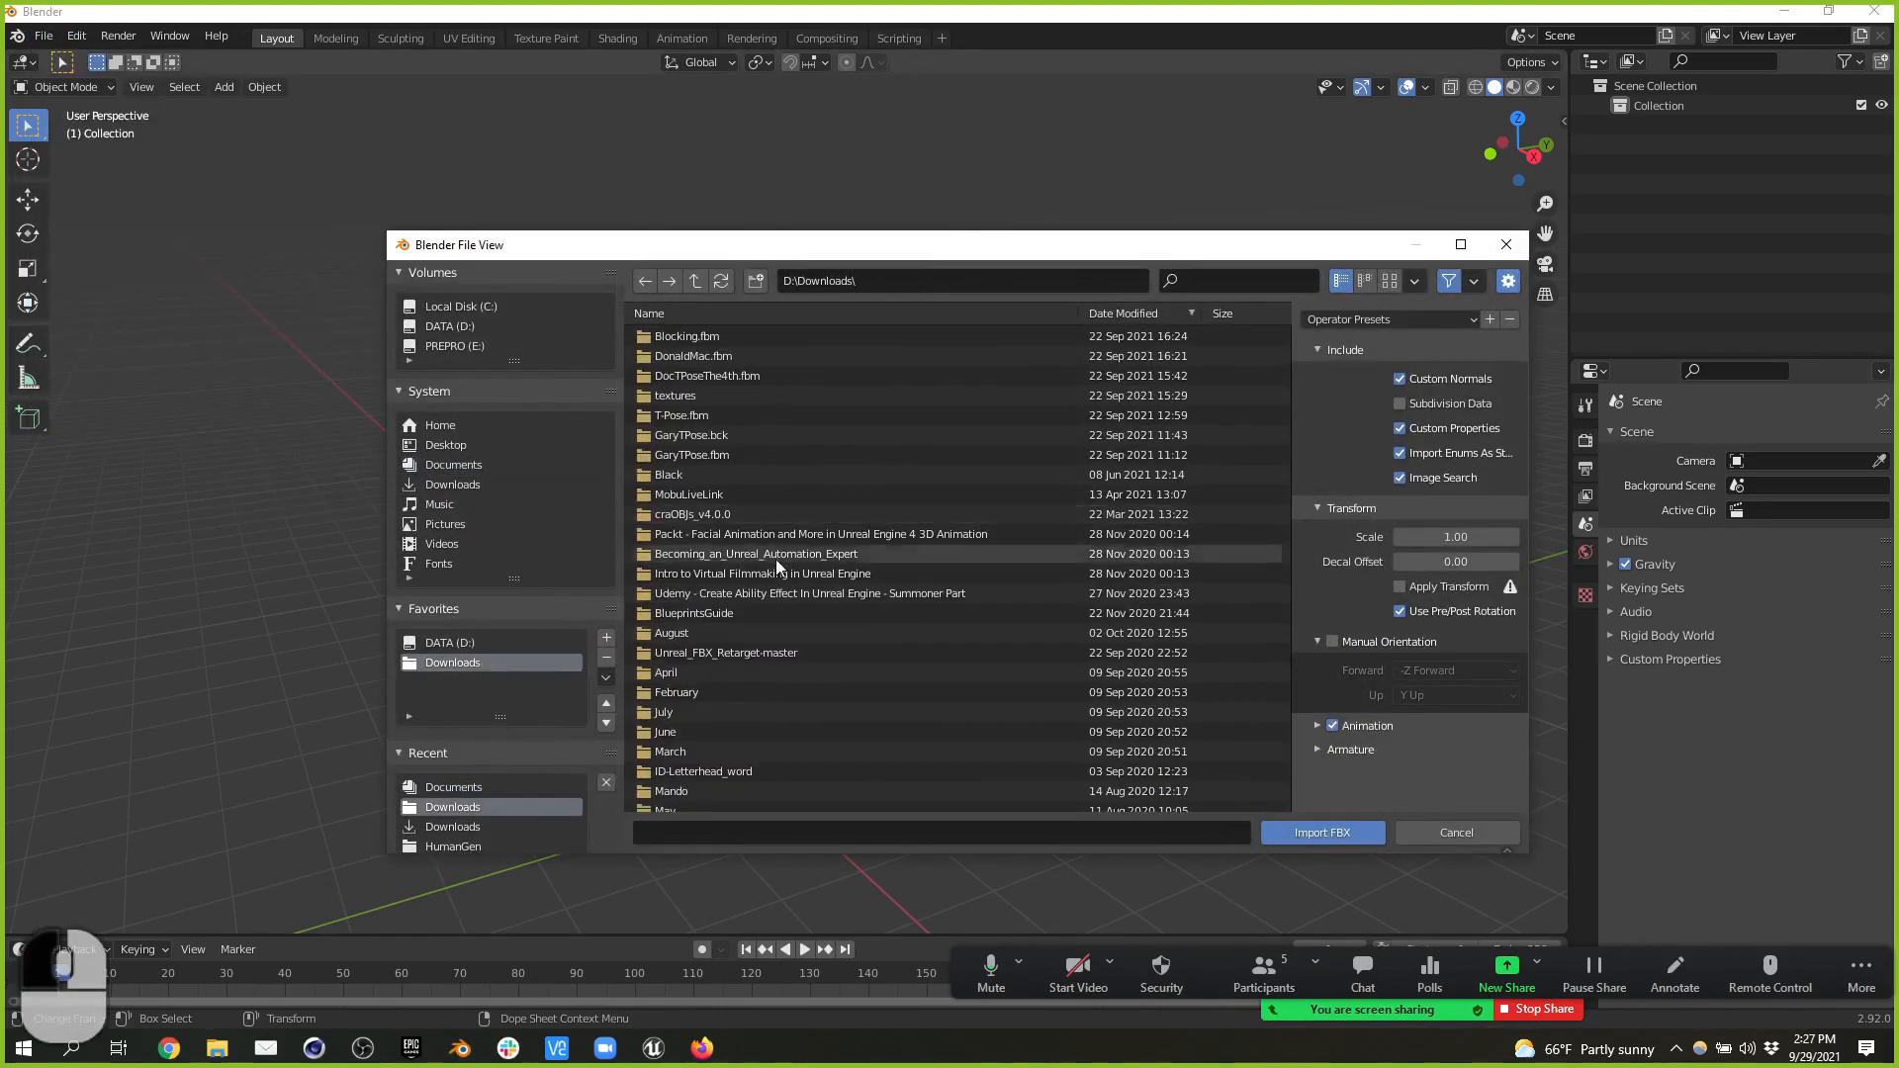
scroll(781, 663, down, 5)
click(726, 534)
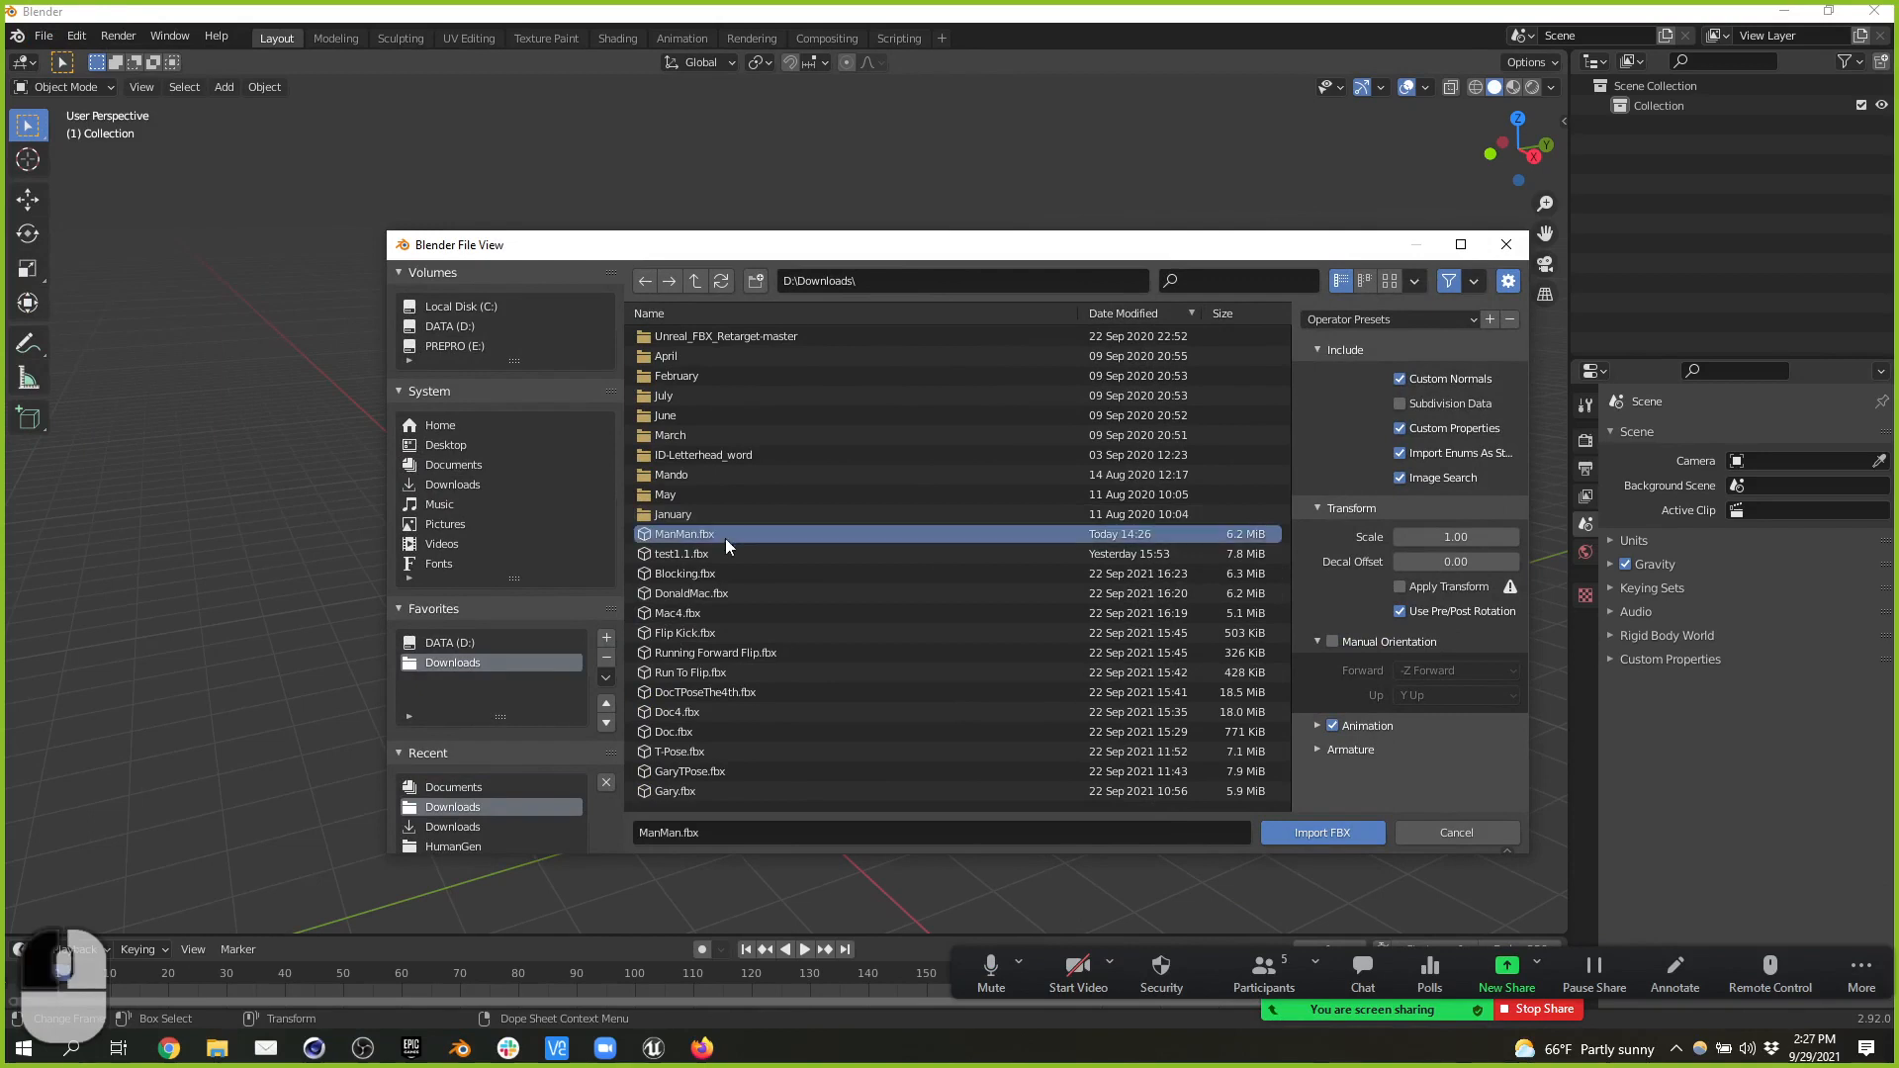
- Enable Automatic Bone Orientation in the armature import options and import the chosen FBX file
click(1317, 750)
scroll(1424, 772, down, 2)
click(1416, 749)
click(1333, 833)
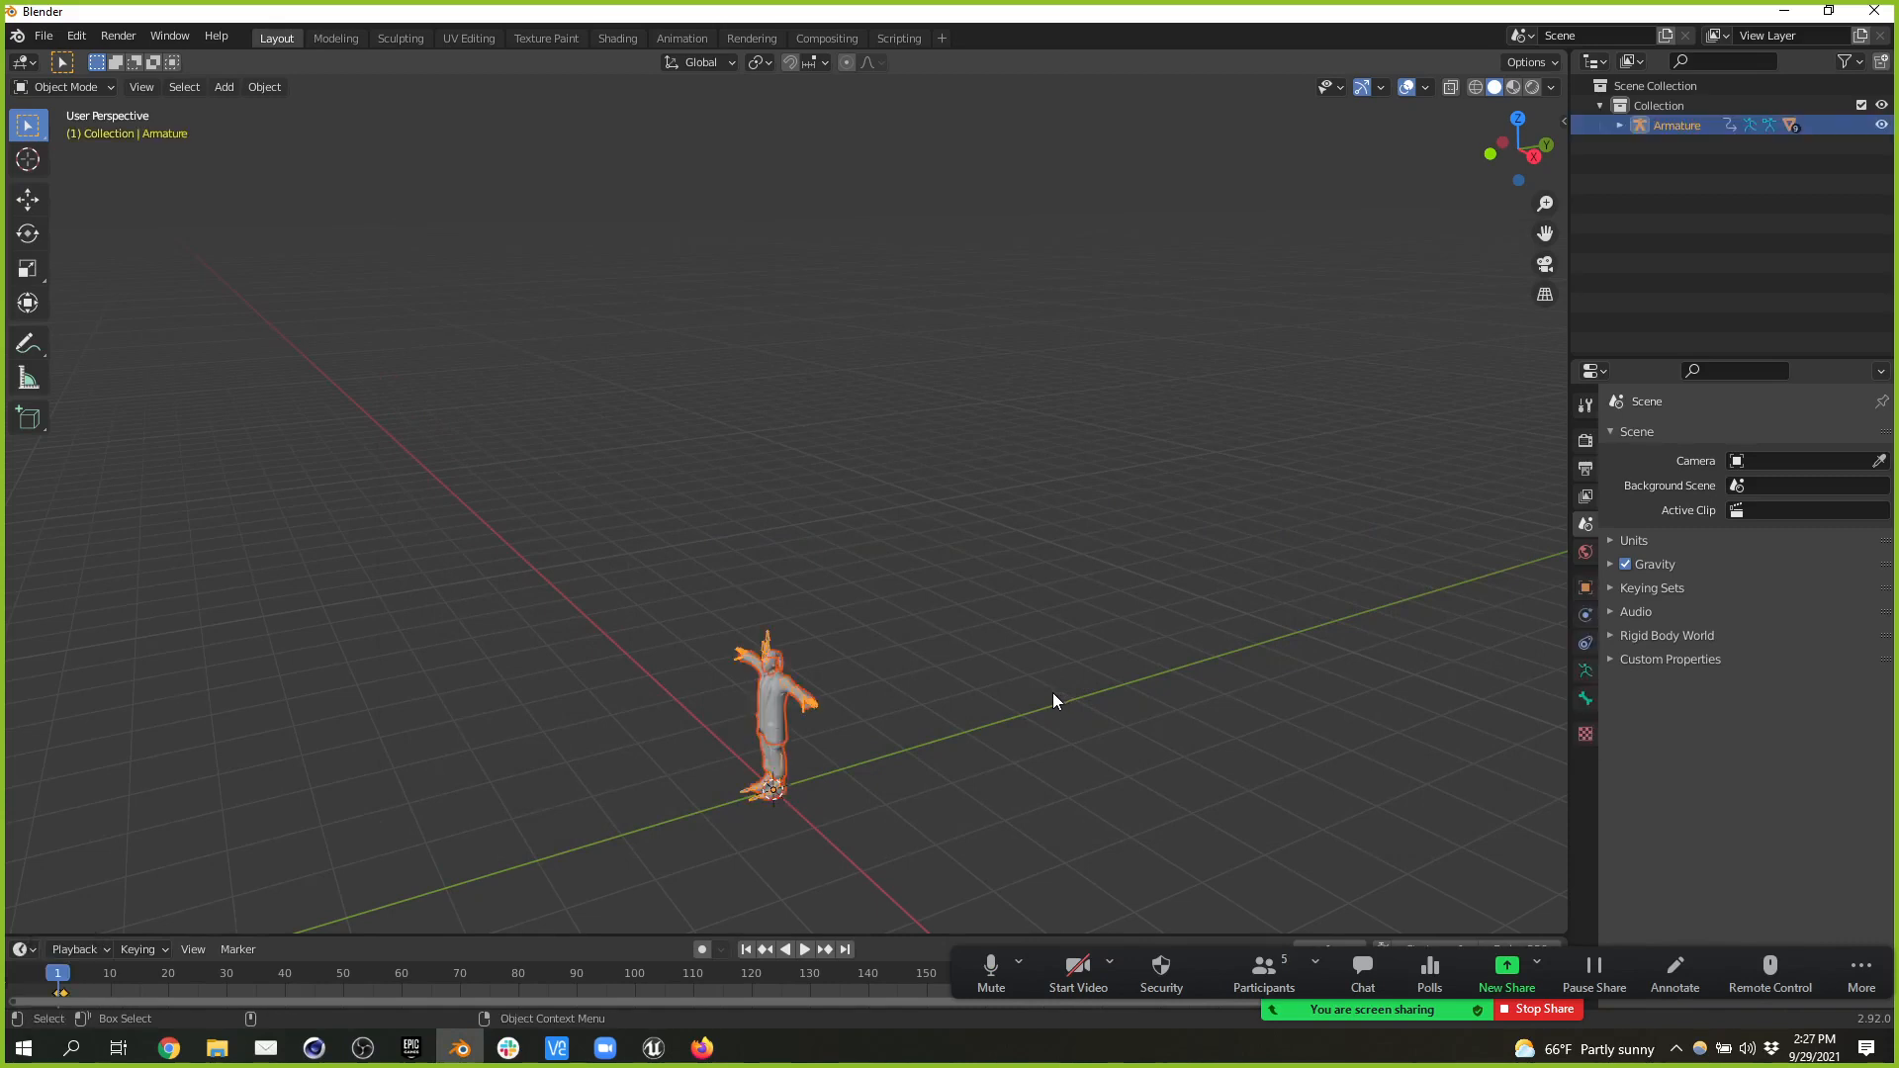
- Frame the character up close in the viewport by focusing on its jacket mesh
click(878, 750)
key(f)
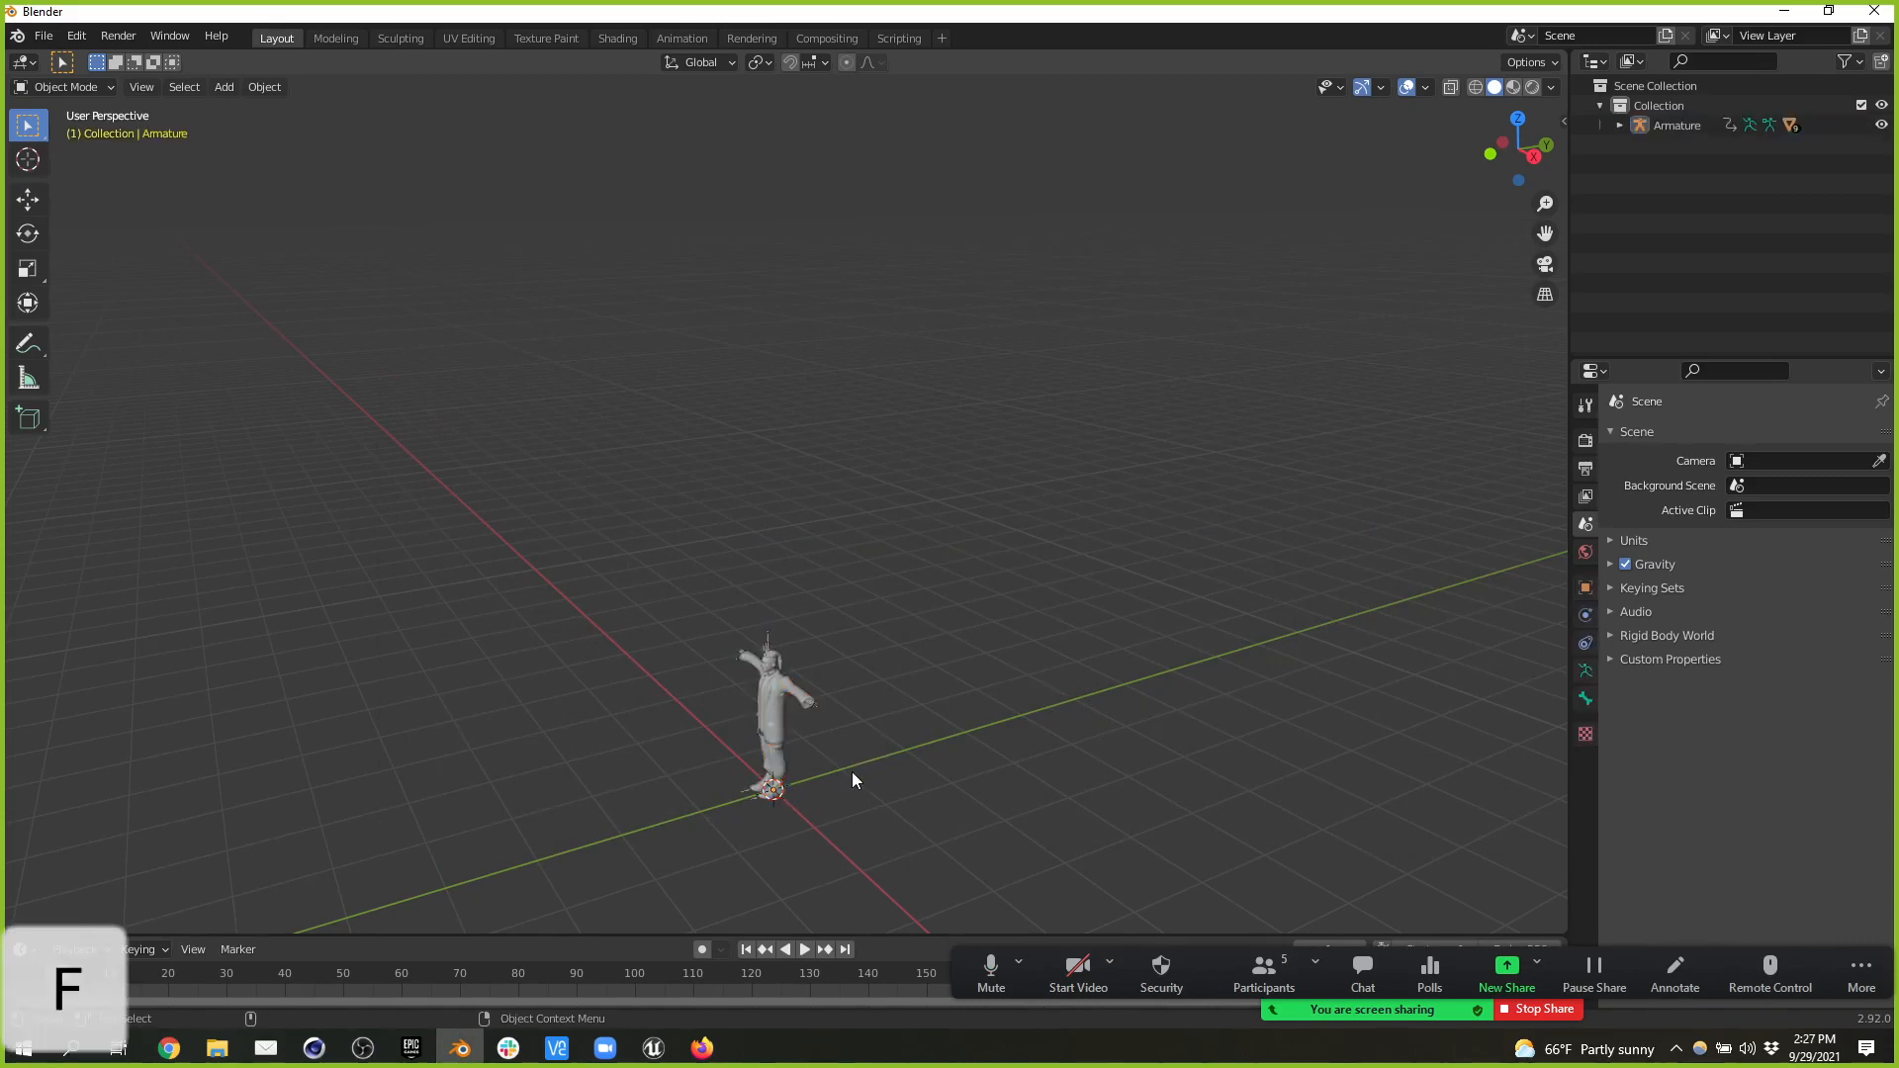
click(786, 697)
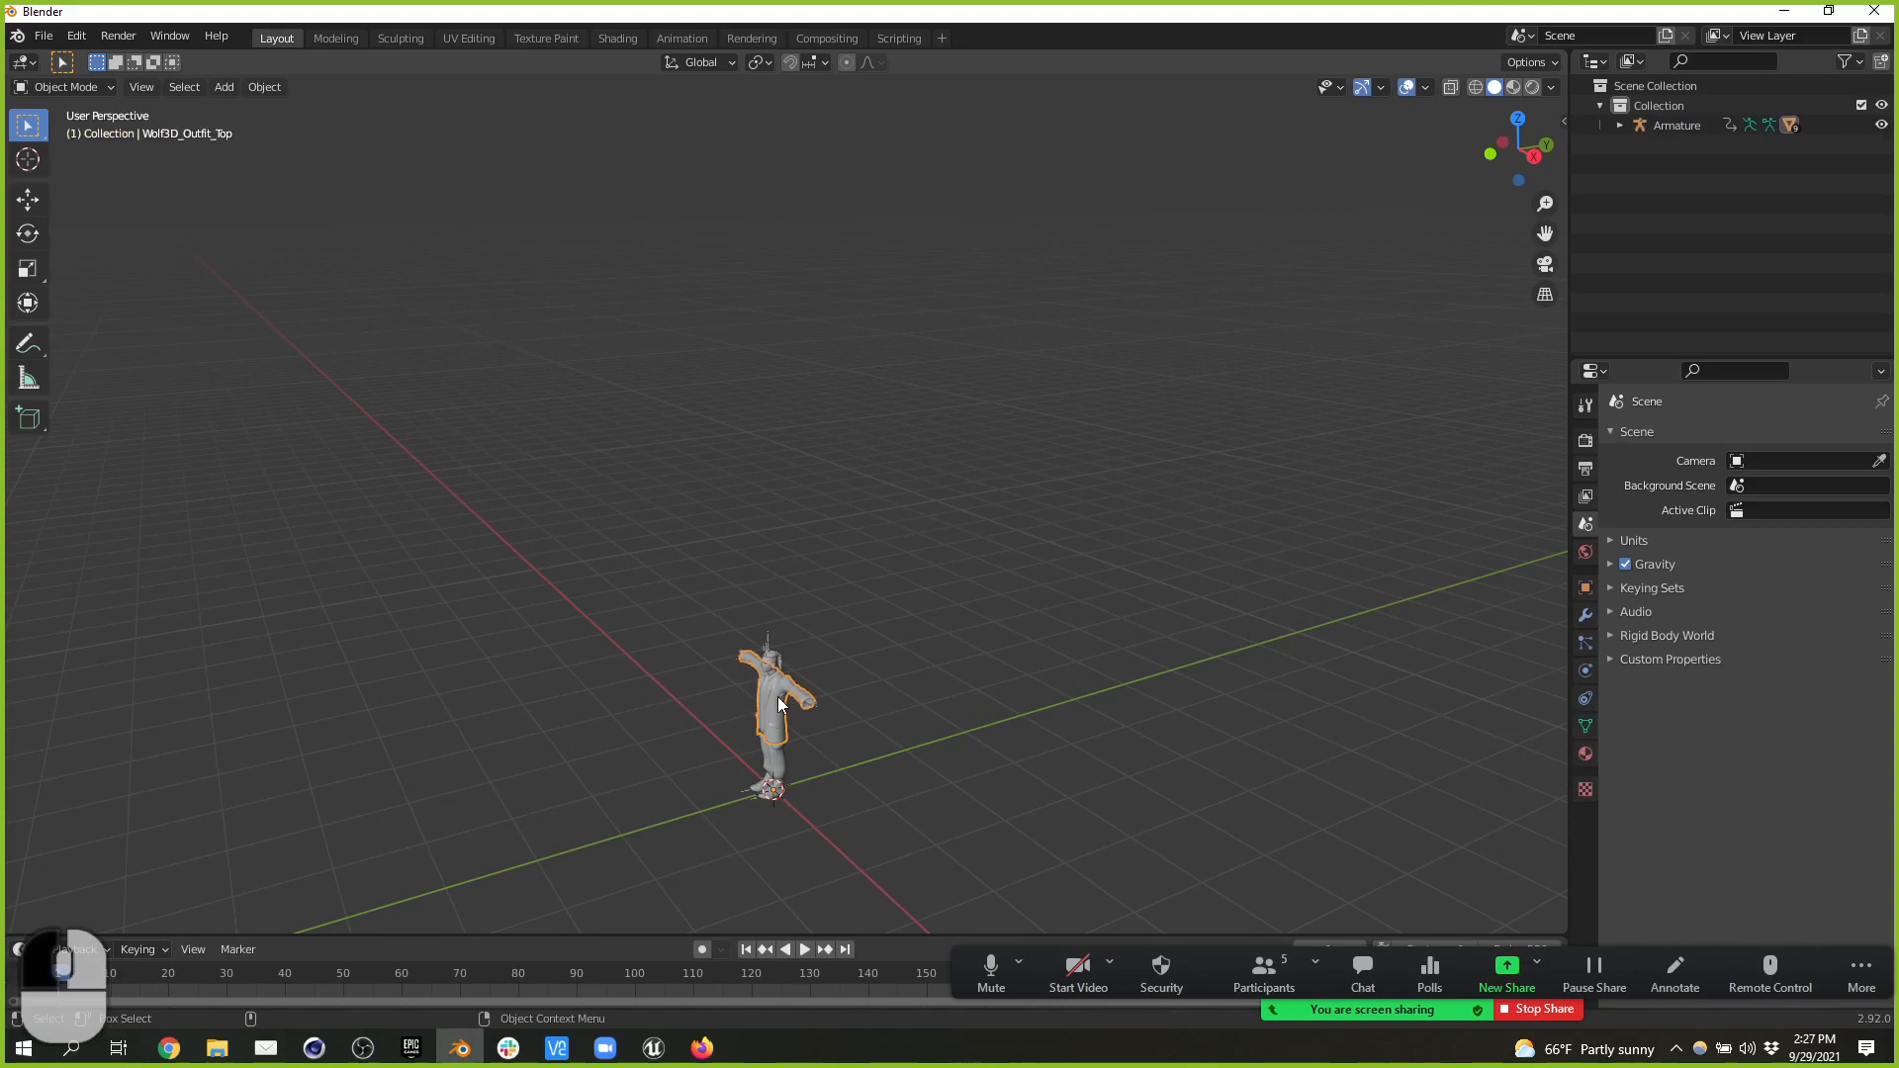
key(f)
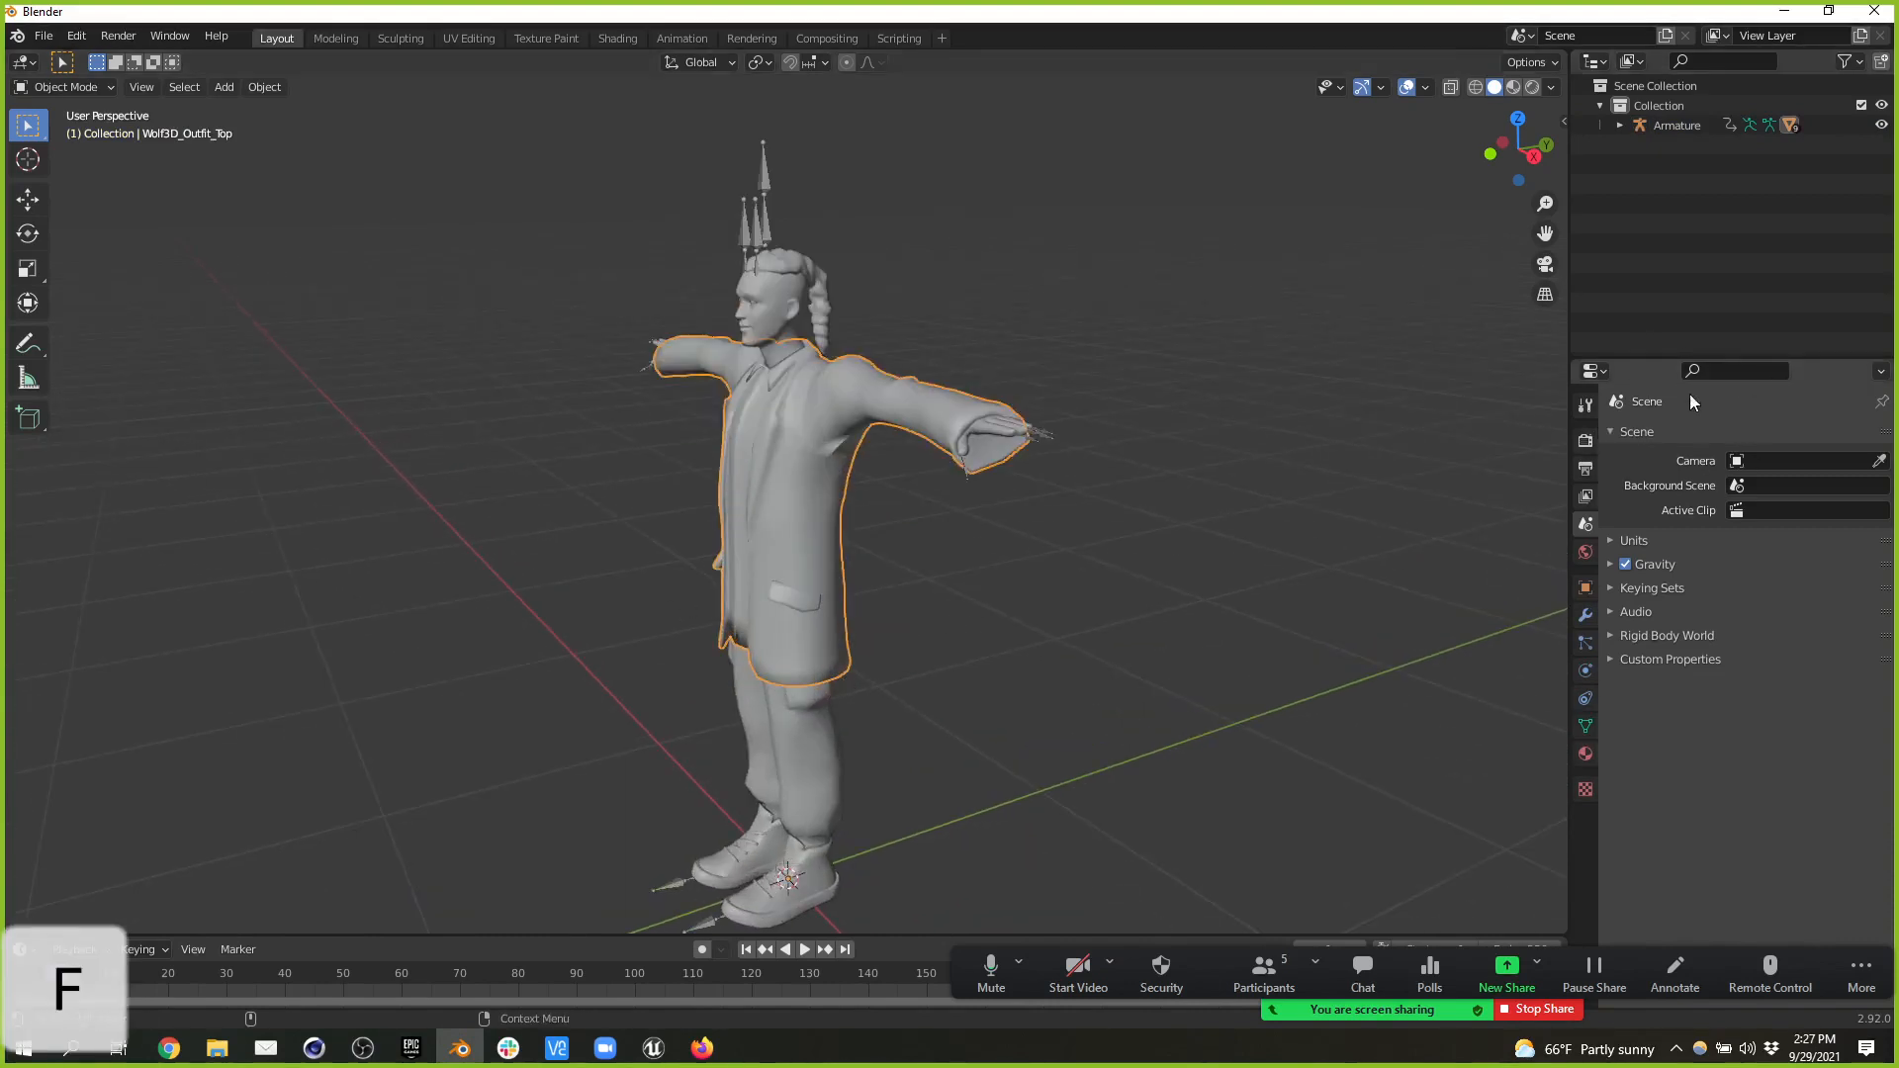
- Compare the armature's Rest Position with its Pose Position, leaving it in Pose Position
click(1672, 126)
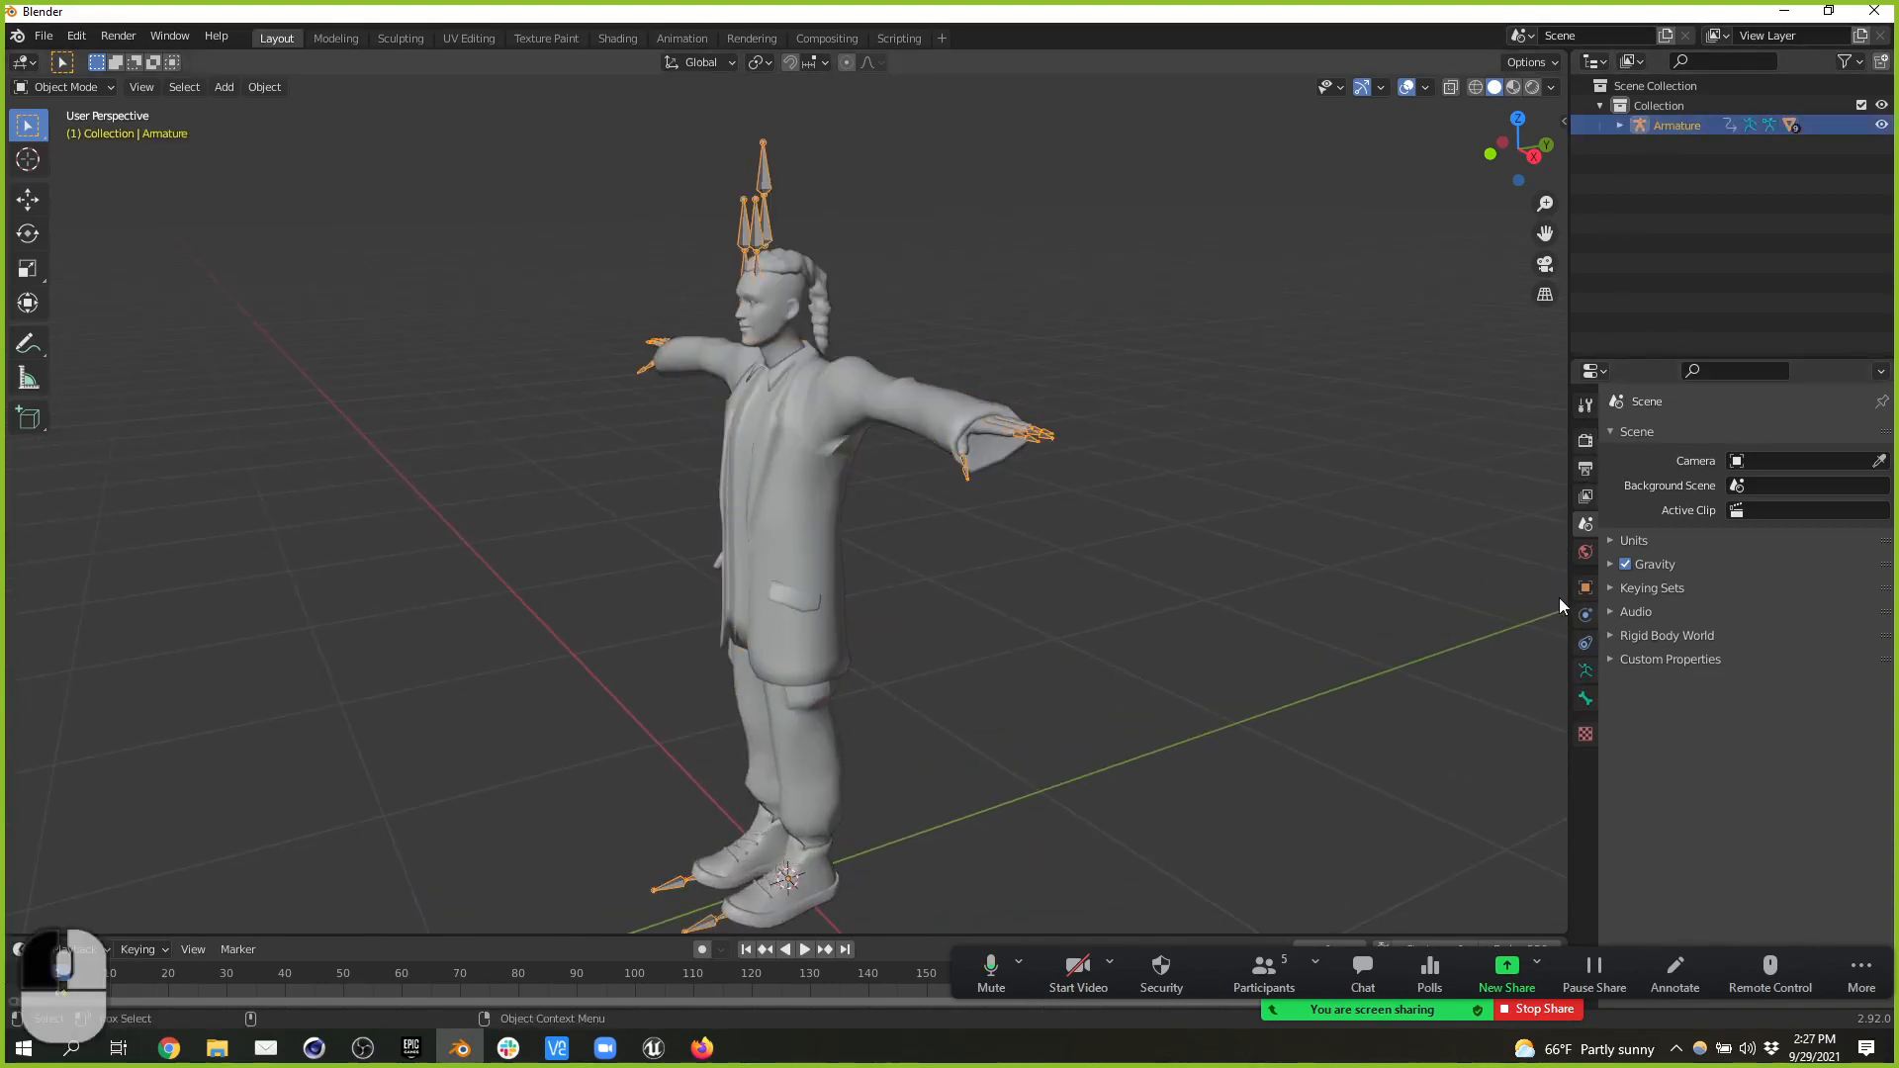
click(1586, 671)
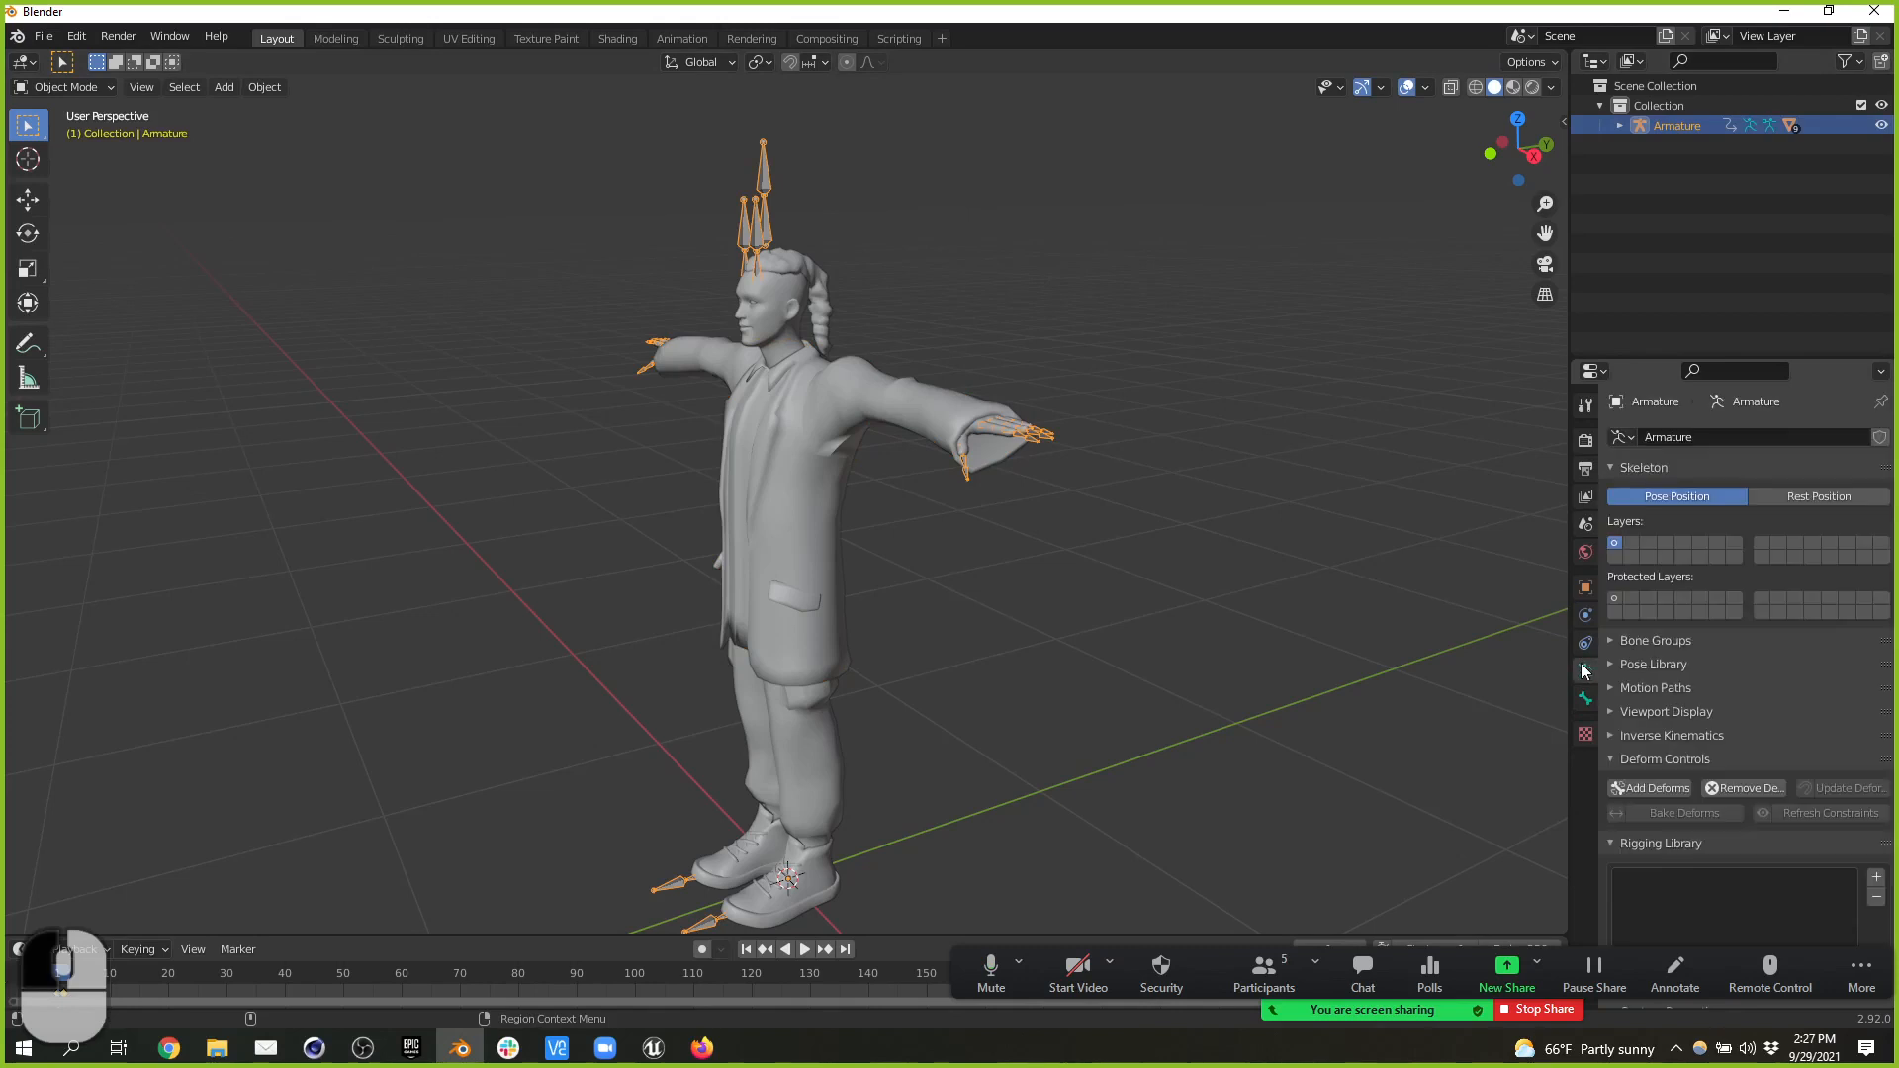
click(1814, 496)
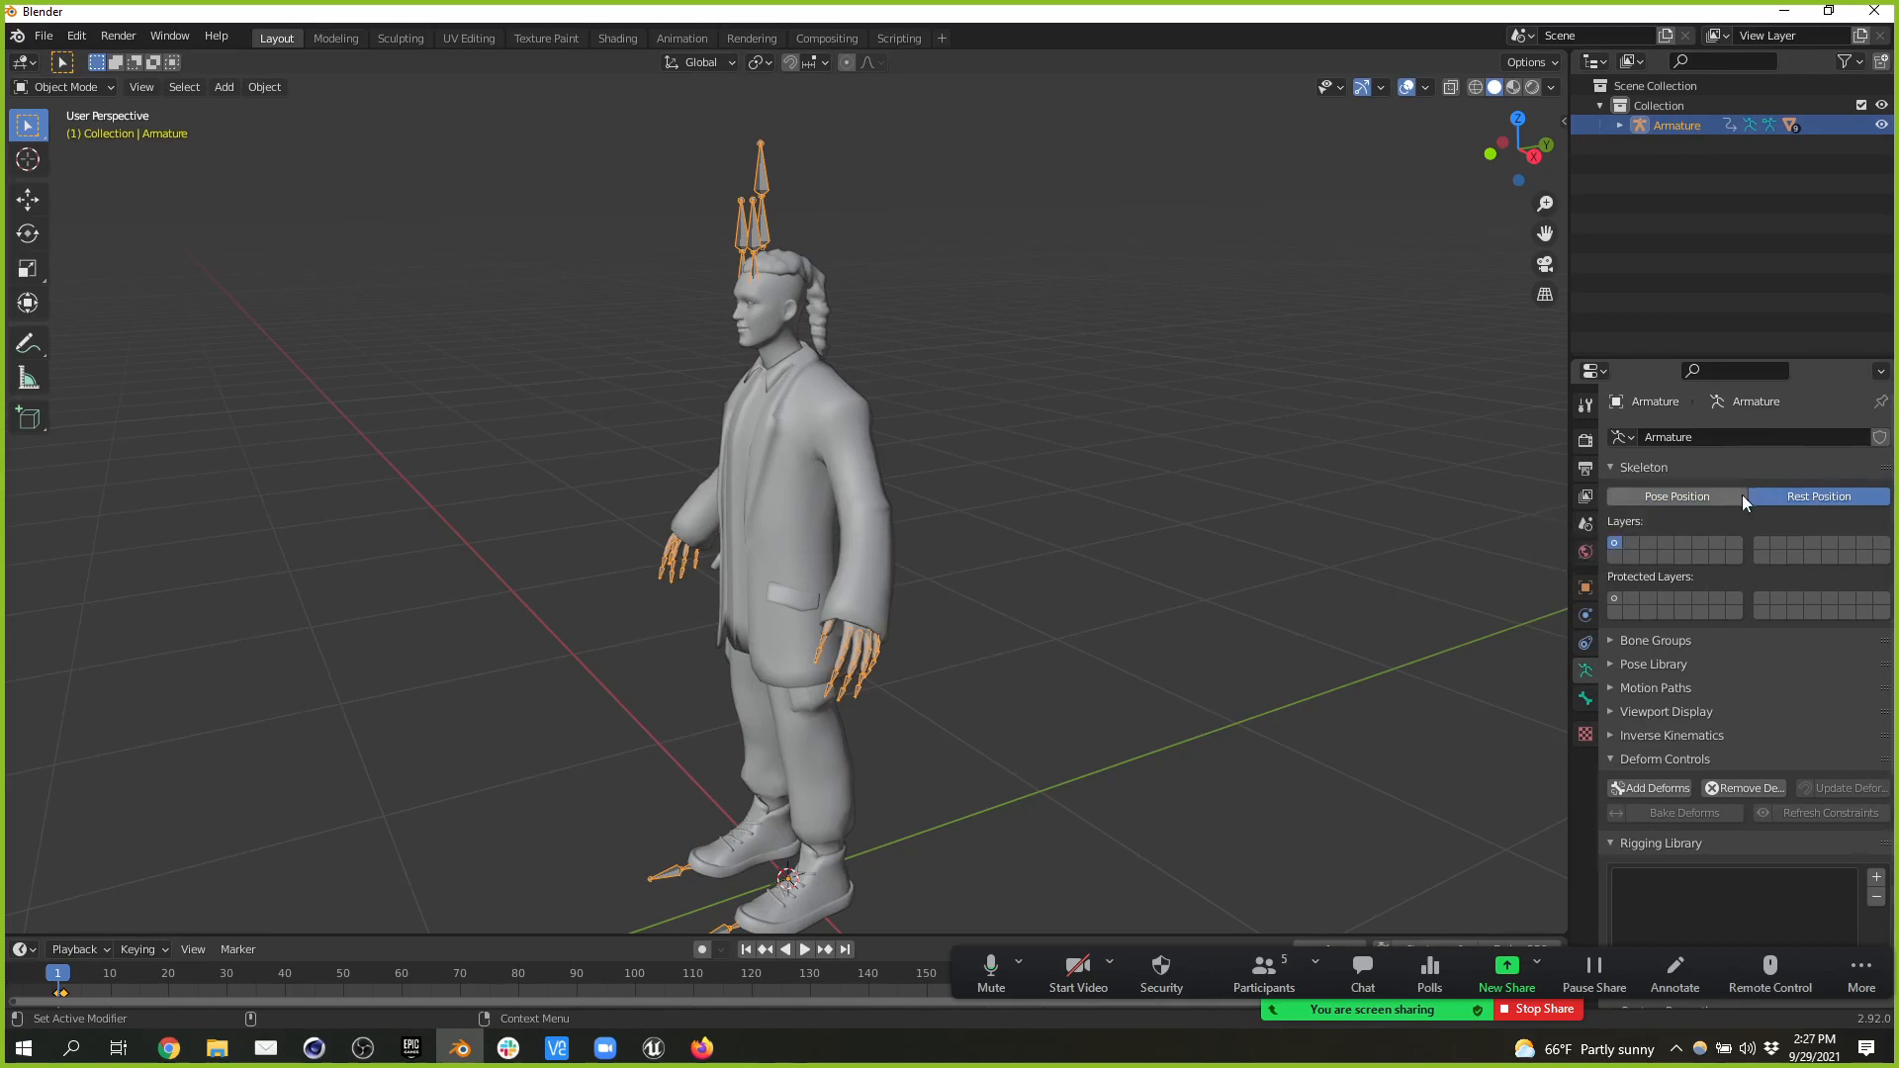
click(1676, 496)
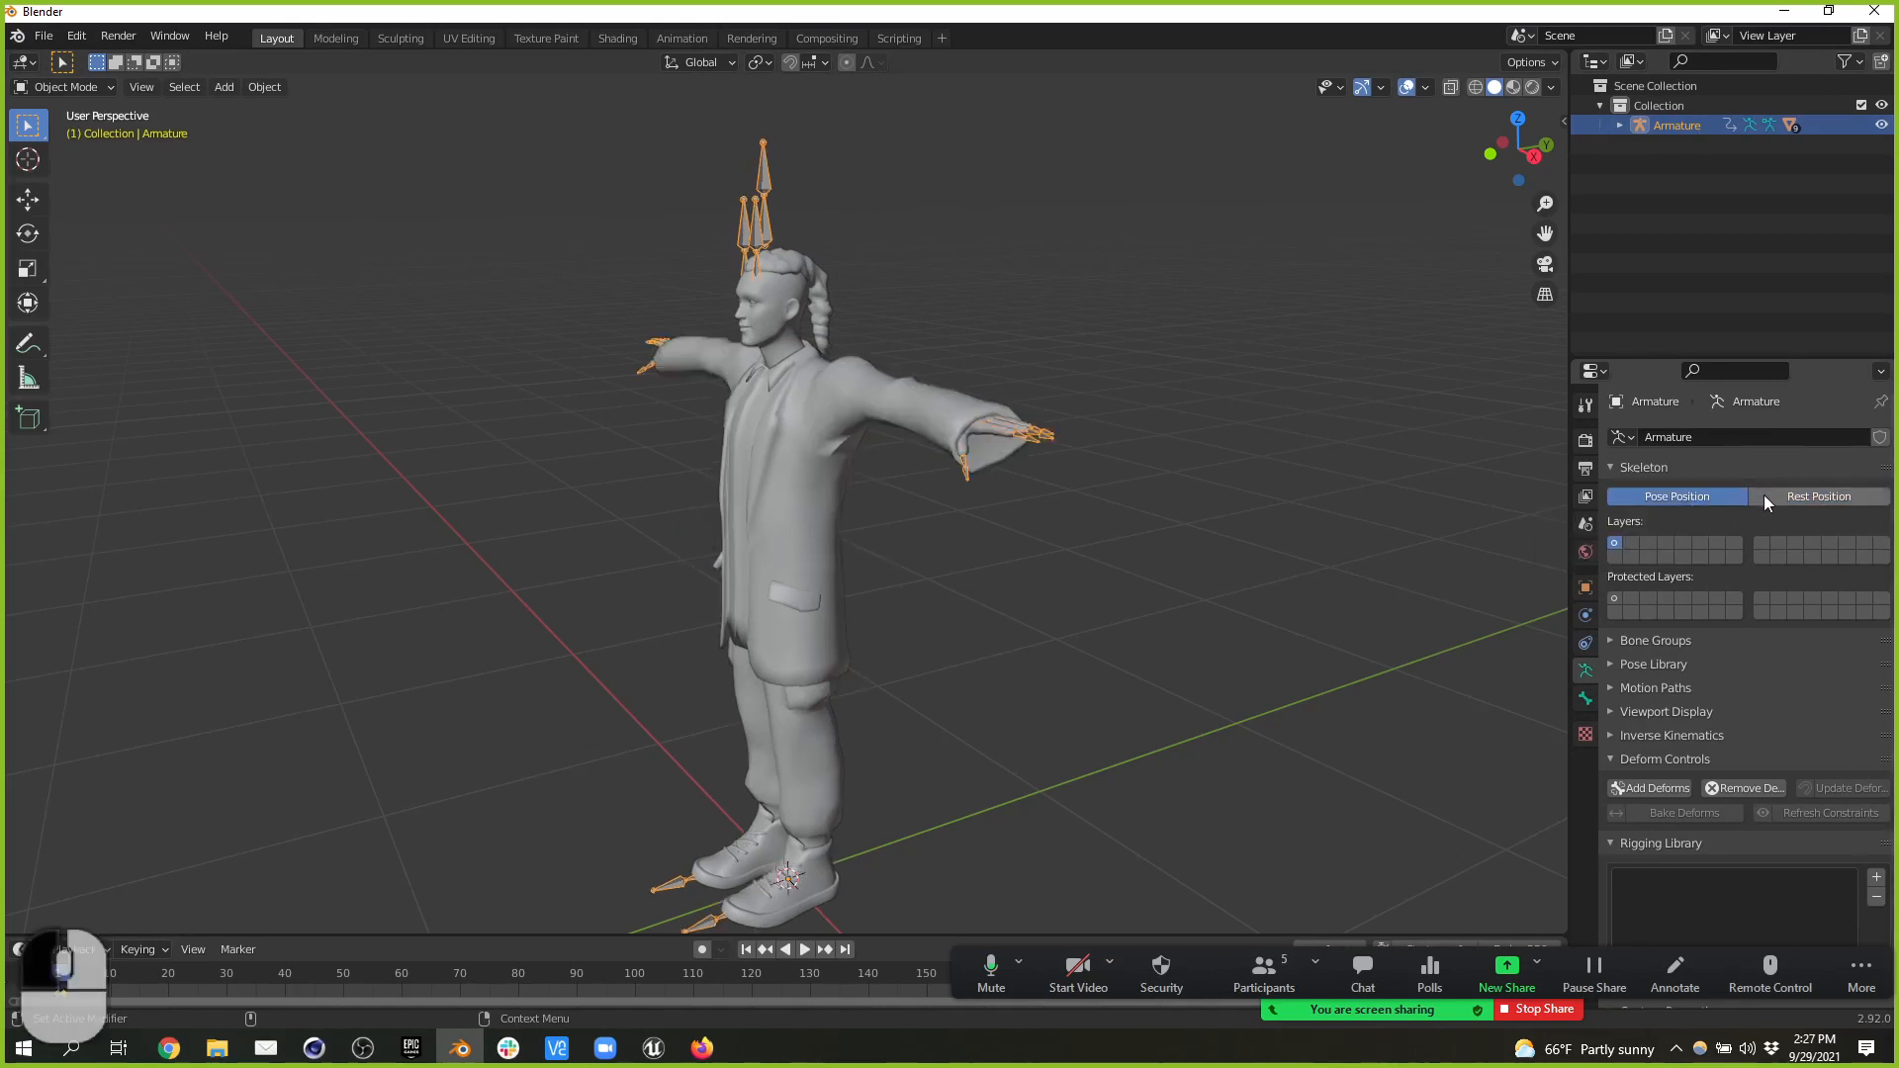
click(1770, 492)
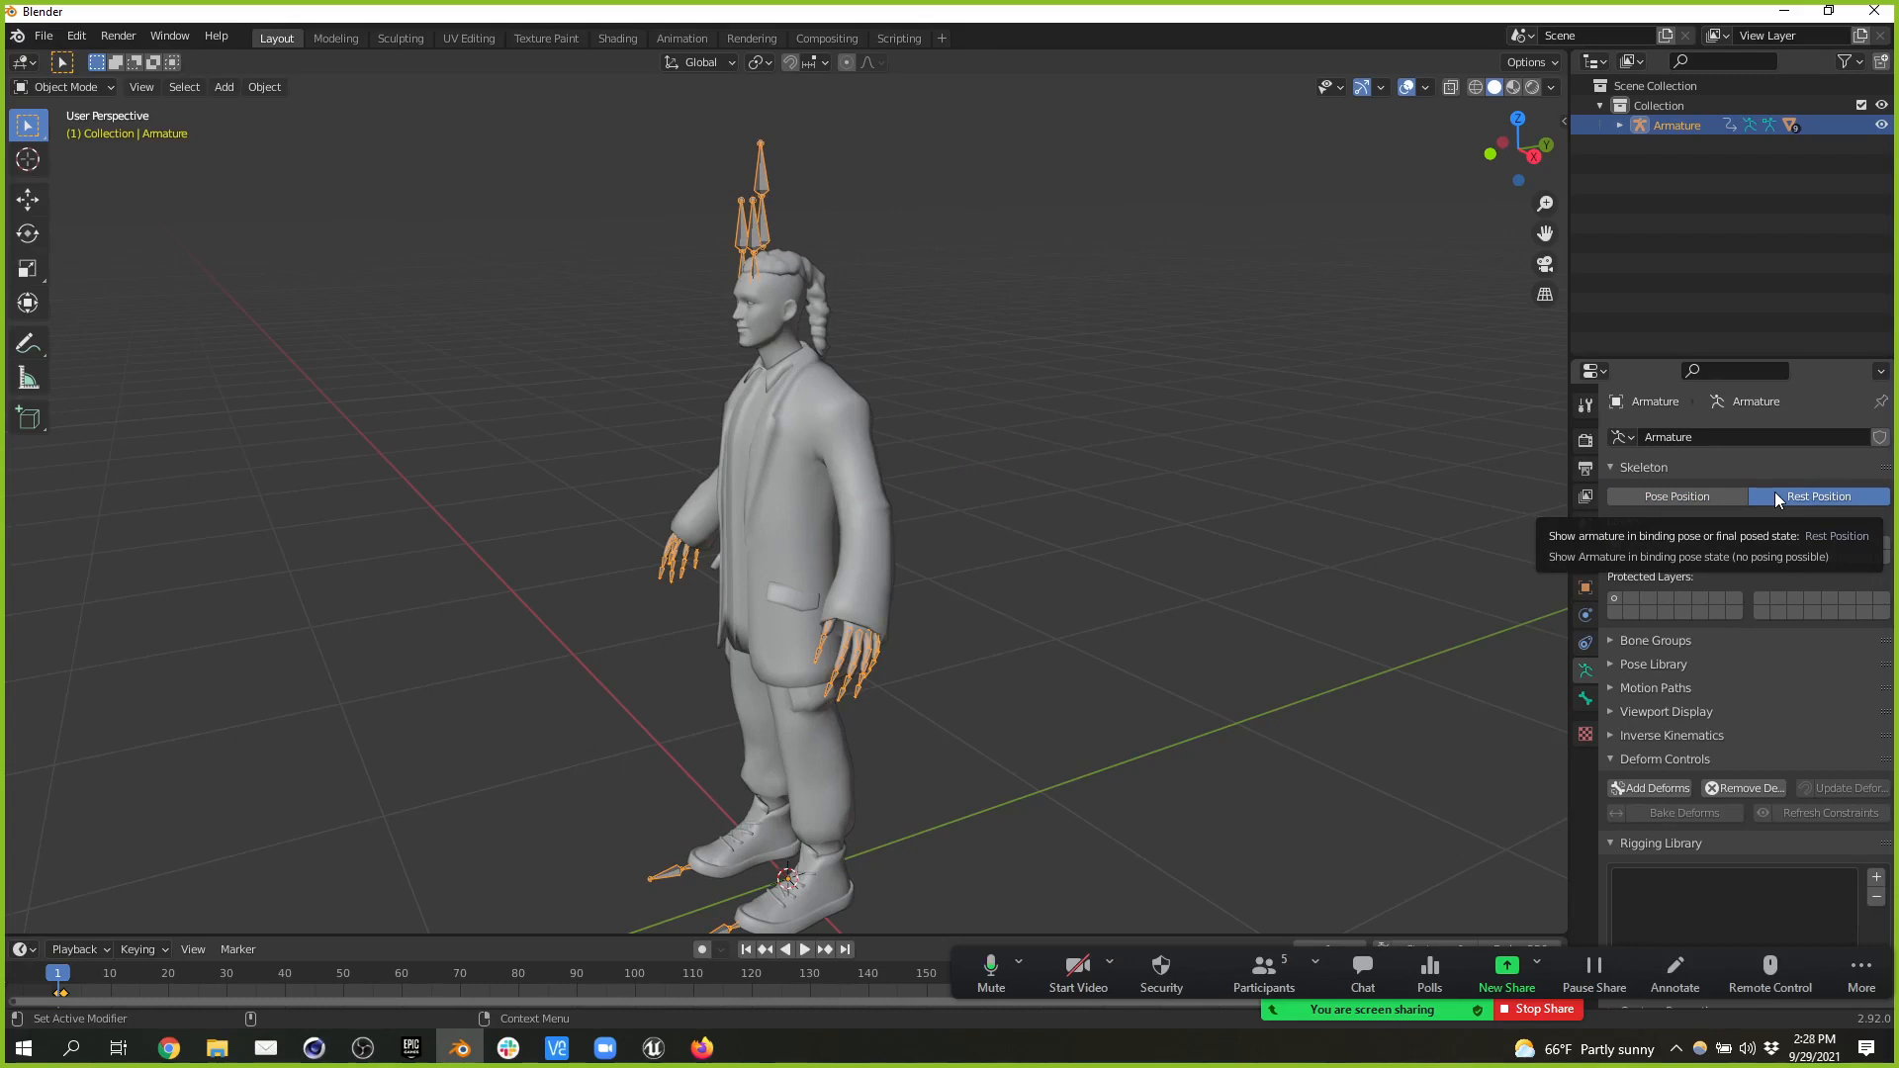
click(1699, 495)
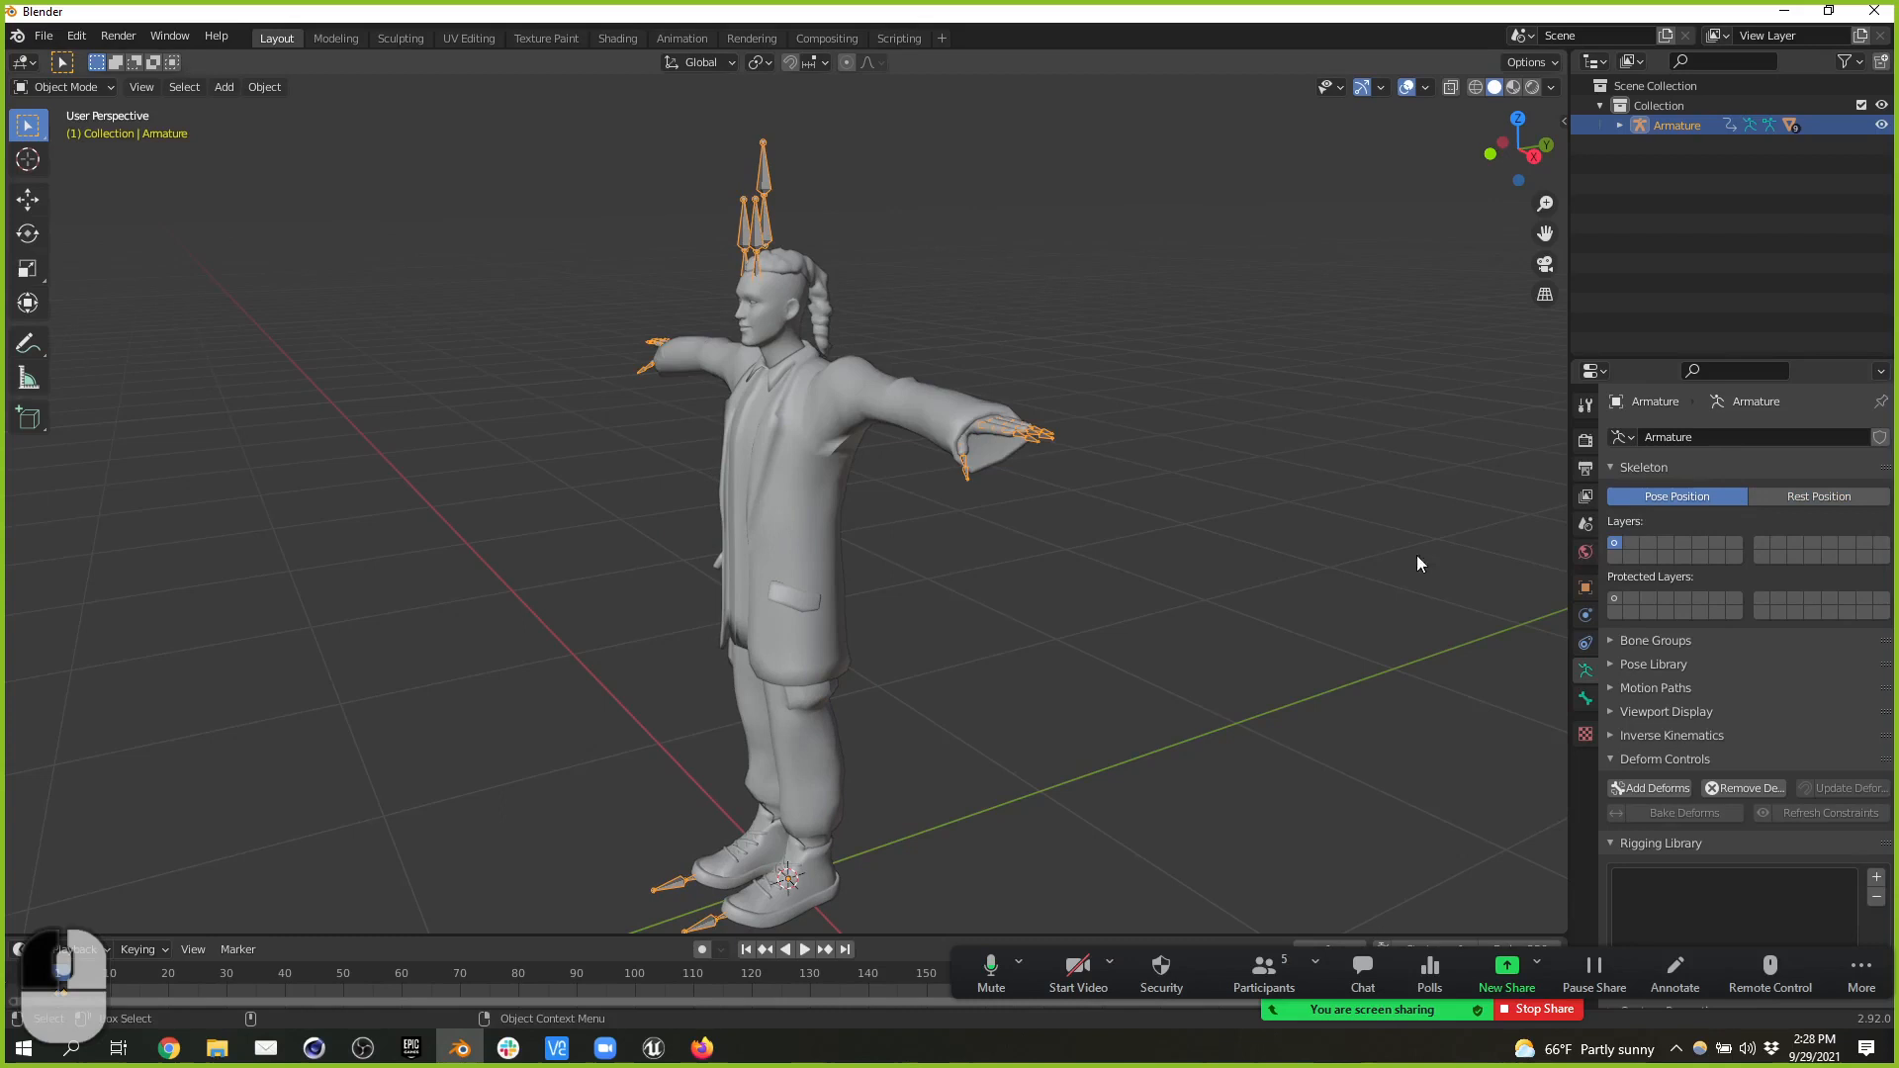
- Expand the Armature hierarchy and select all the character's meshes from EyeLeft to Wolf3D_Teeth
click(1618, 124)
click(1693, 203)
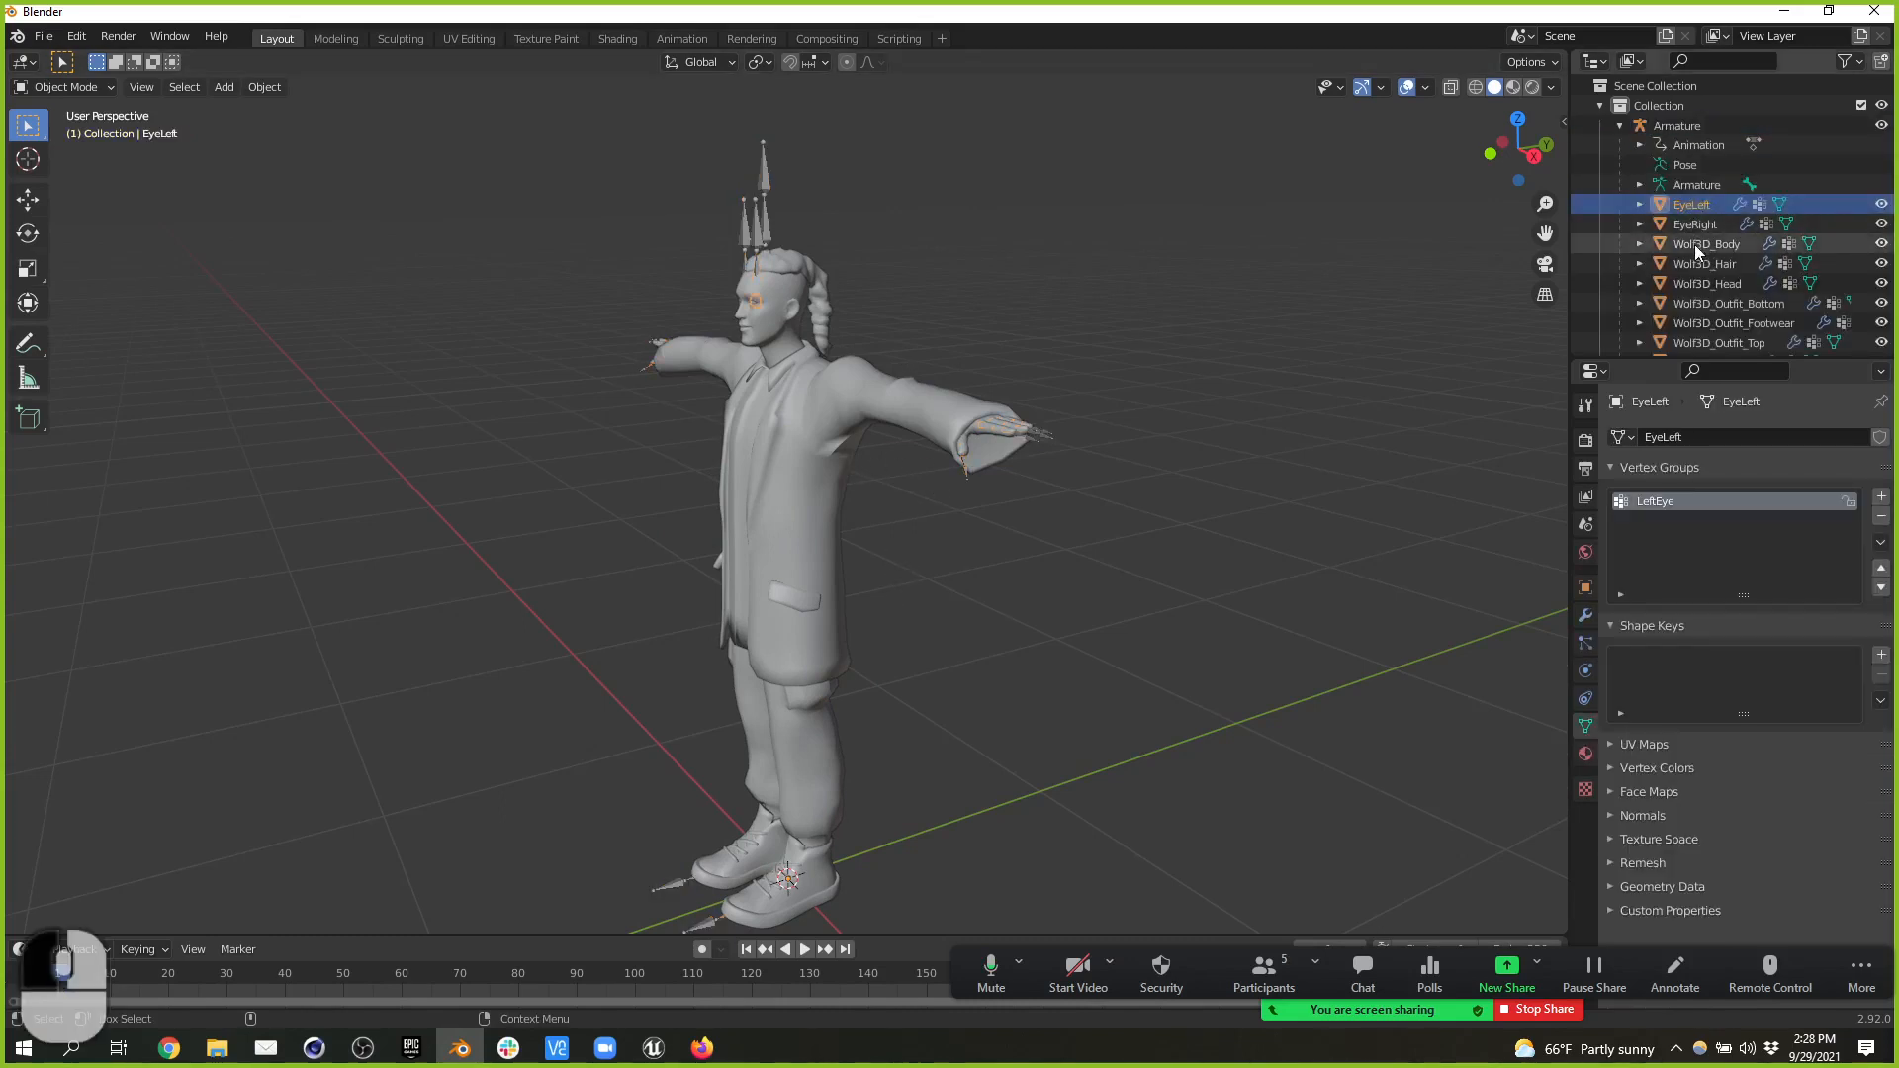
scroll(1741, 214, down, 1)
shift+click(1747, 340)
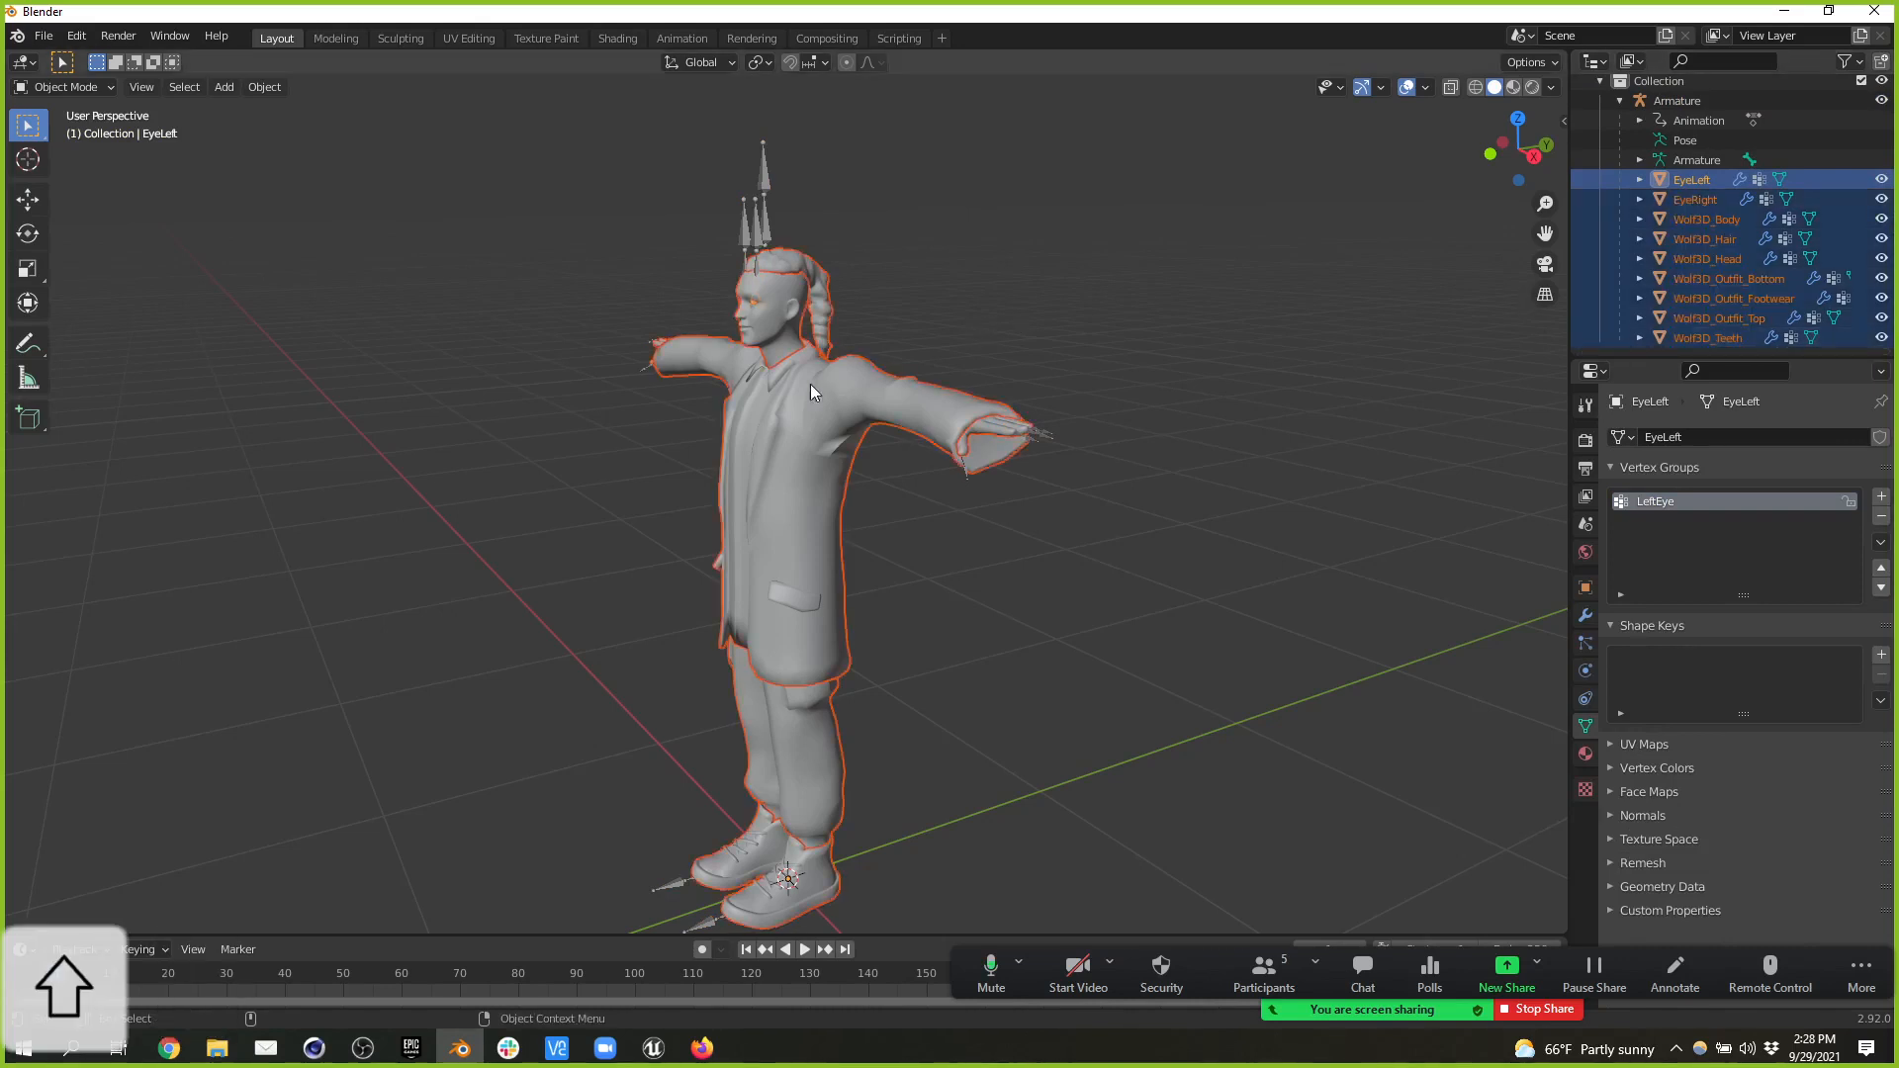
scroll(872, 295, up, 6)
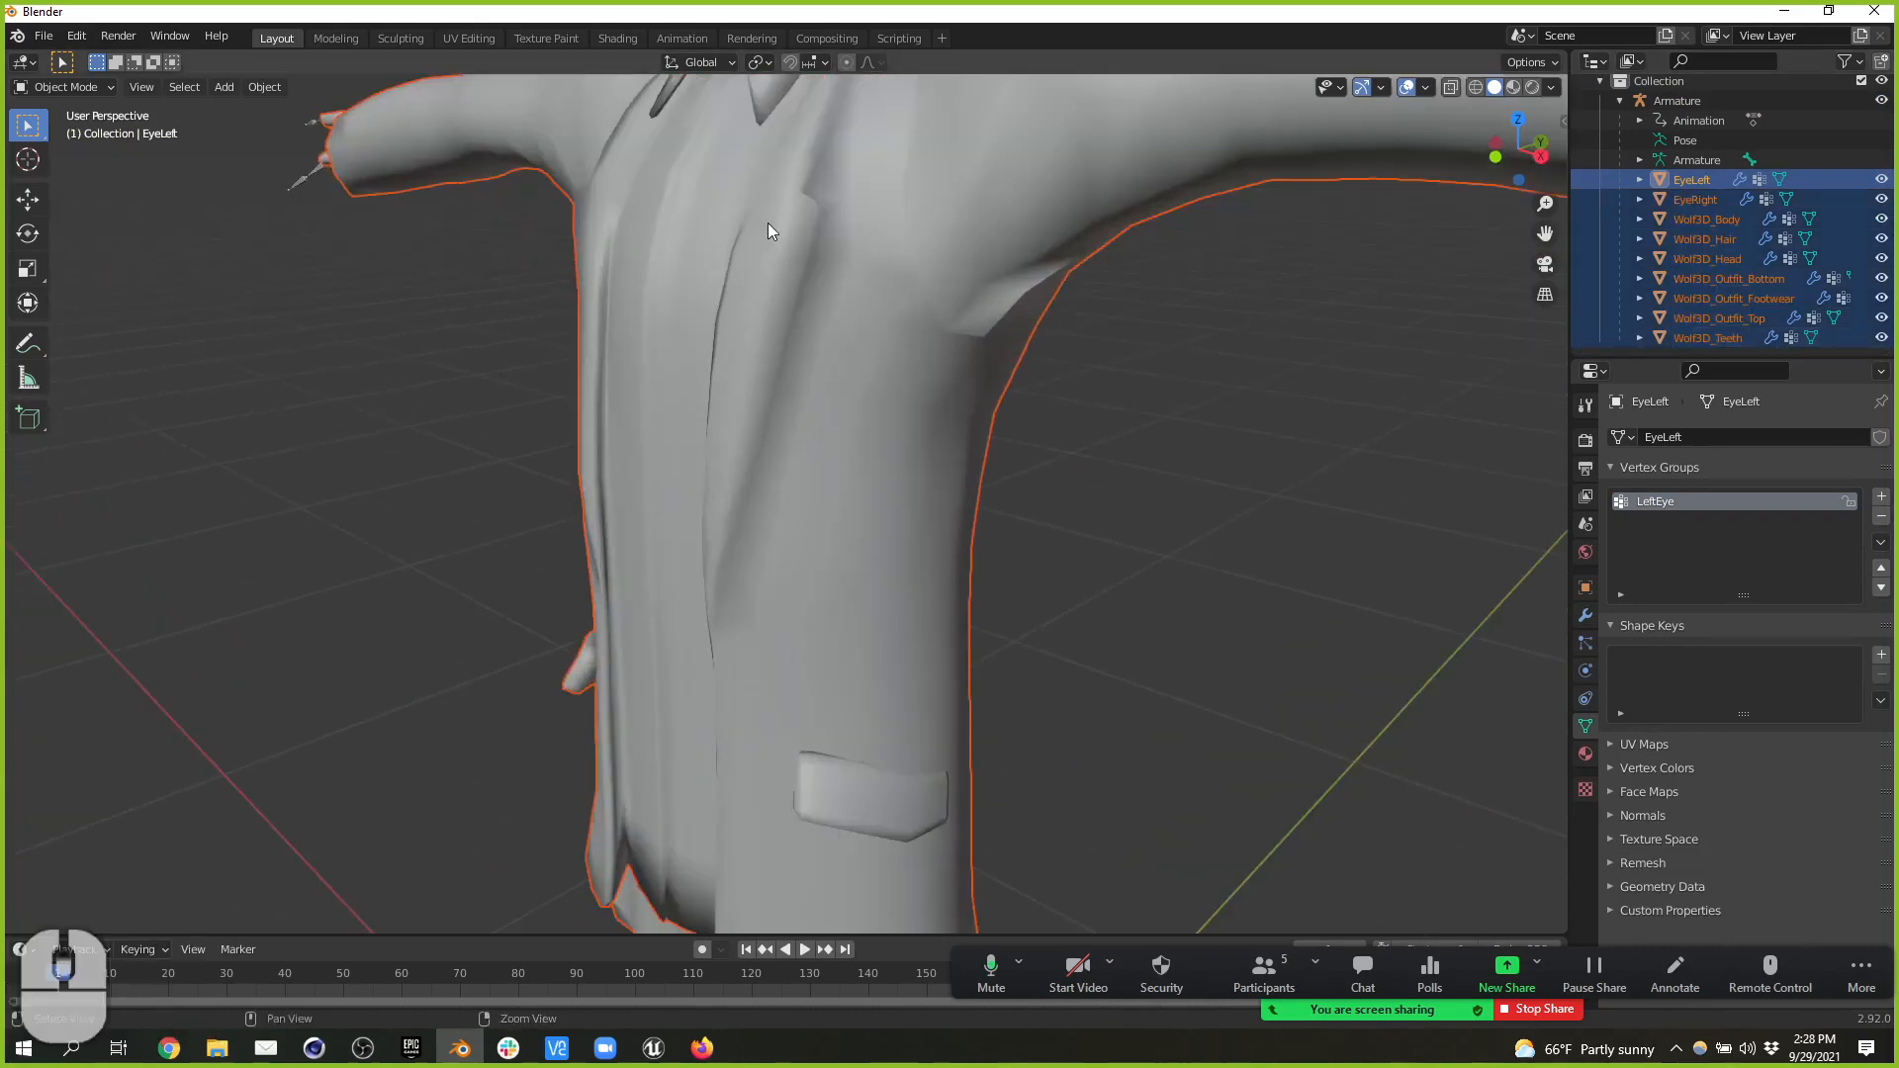
alt+middle_drag(768, 222, 805, 637)
scroll(807, 641, up, 1)
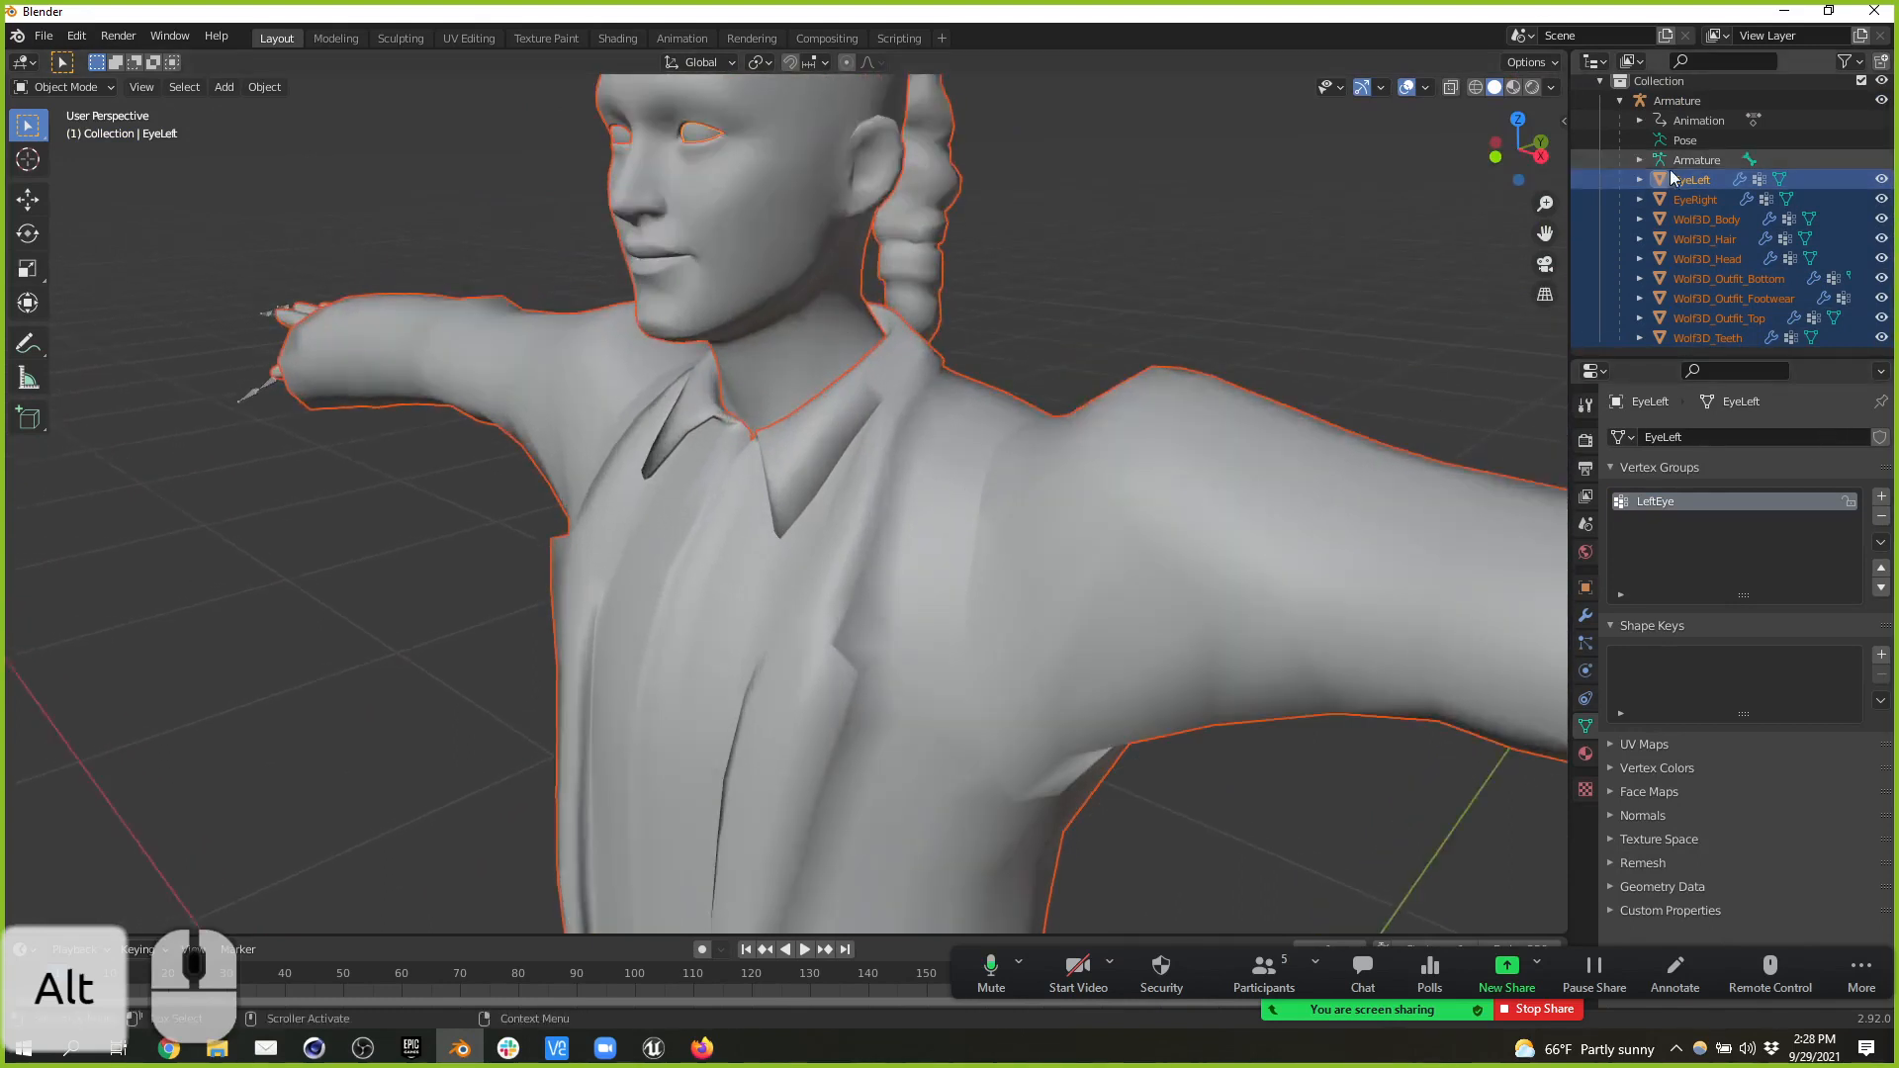
- Examine the shape keys of the Wolf3D_Head mesh and the value of its mouthOpen key
click(1739, 260)
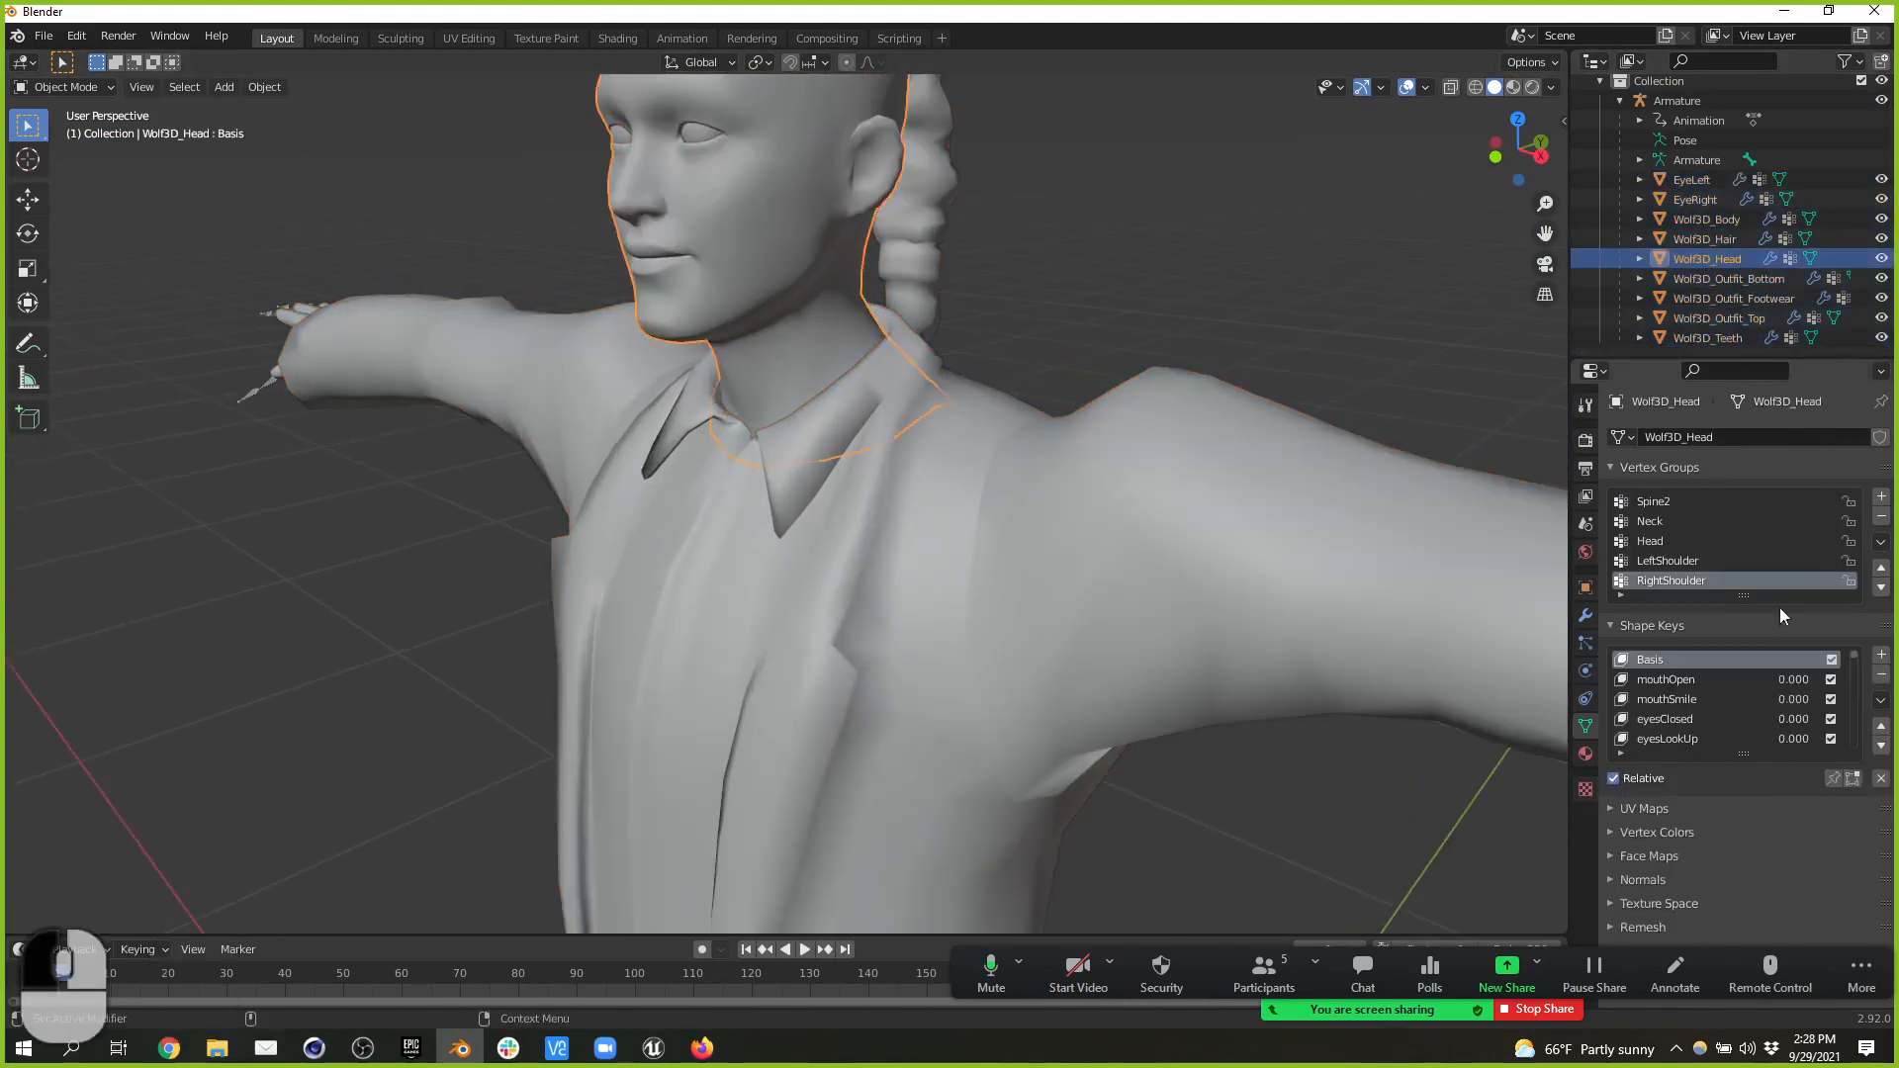
click(1681, 681)
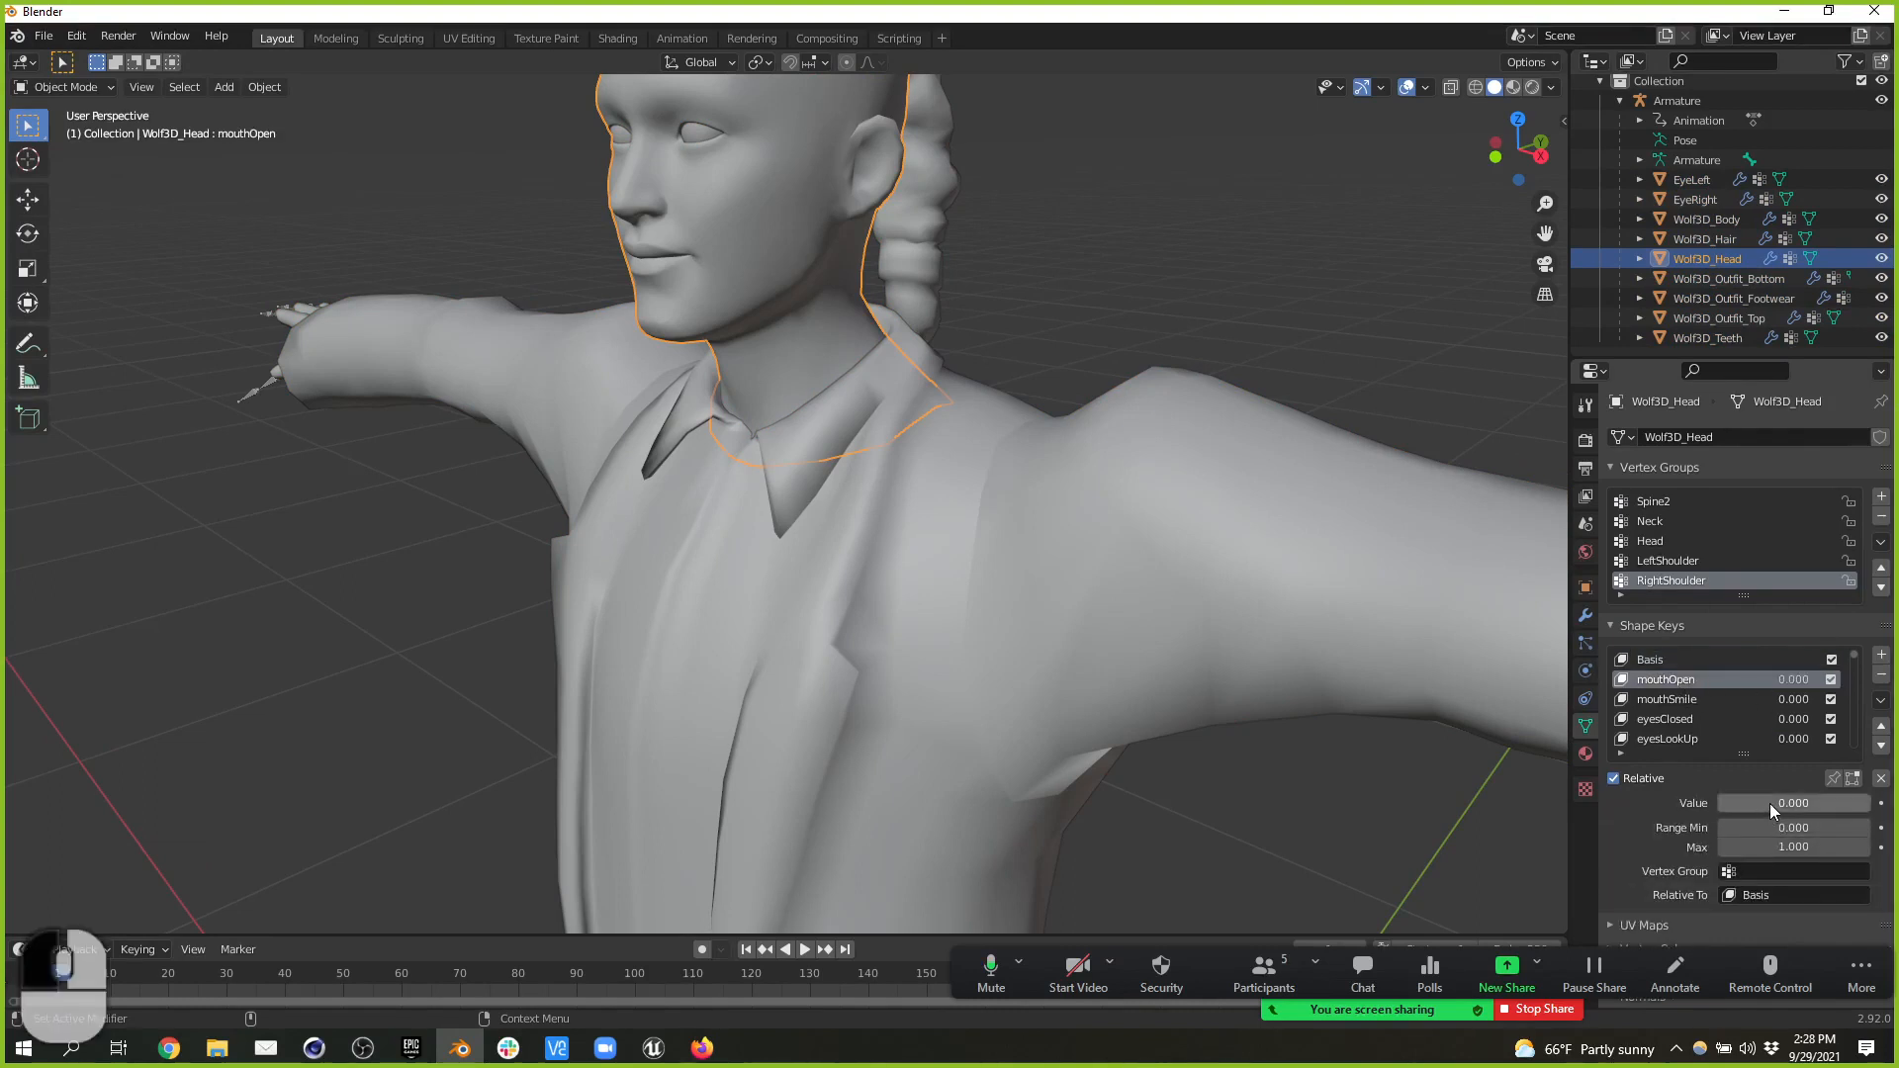
mouse_move(1771, 803)
mouse_down()
mouse_move(1859, 803)
mouse_move(1718, 803)
mouse_move(1860, 803)
mouse_move(1718, 803)
mouse_move(1742, 799)
mouse_up()
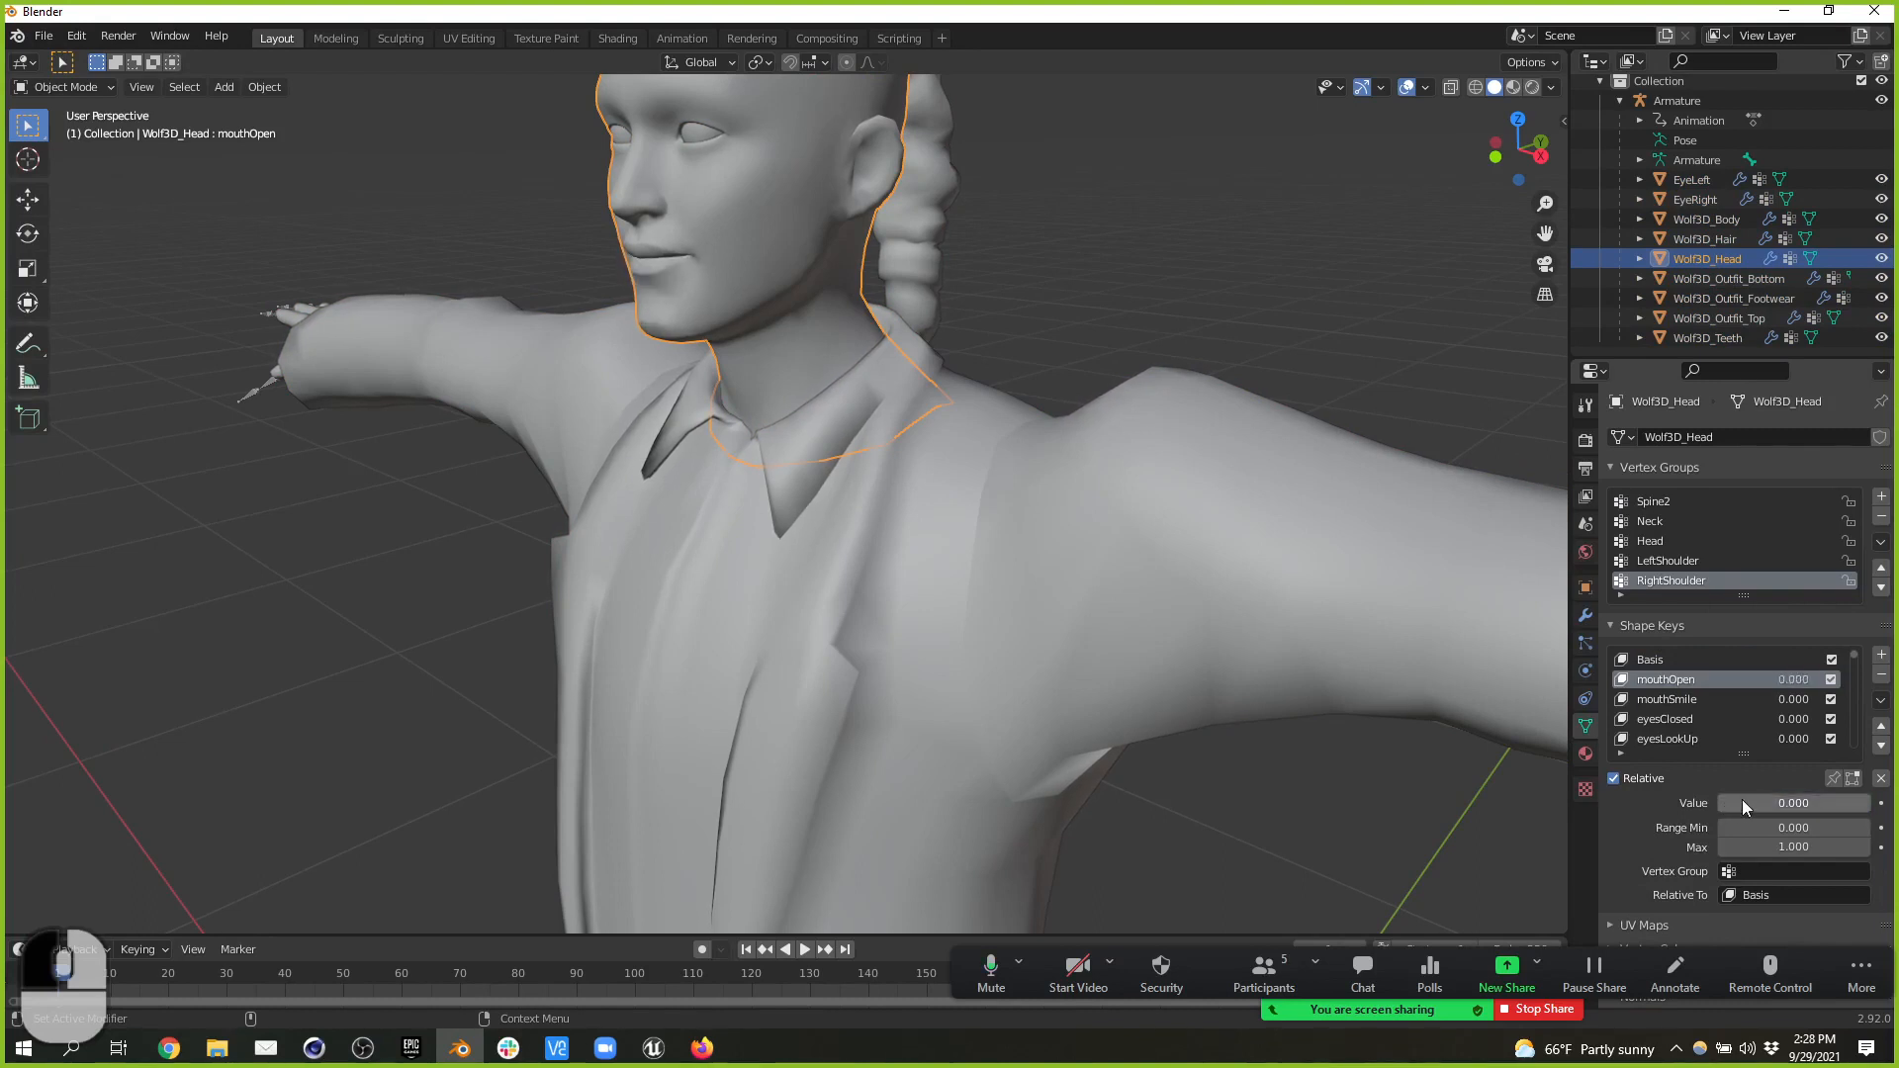
- Convert all the character's meshes from EyeLeft to Wolf3D_Teeth to Mesh
click(1708, 182)
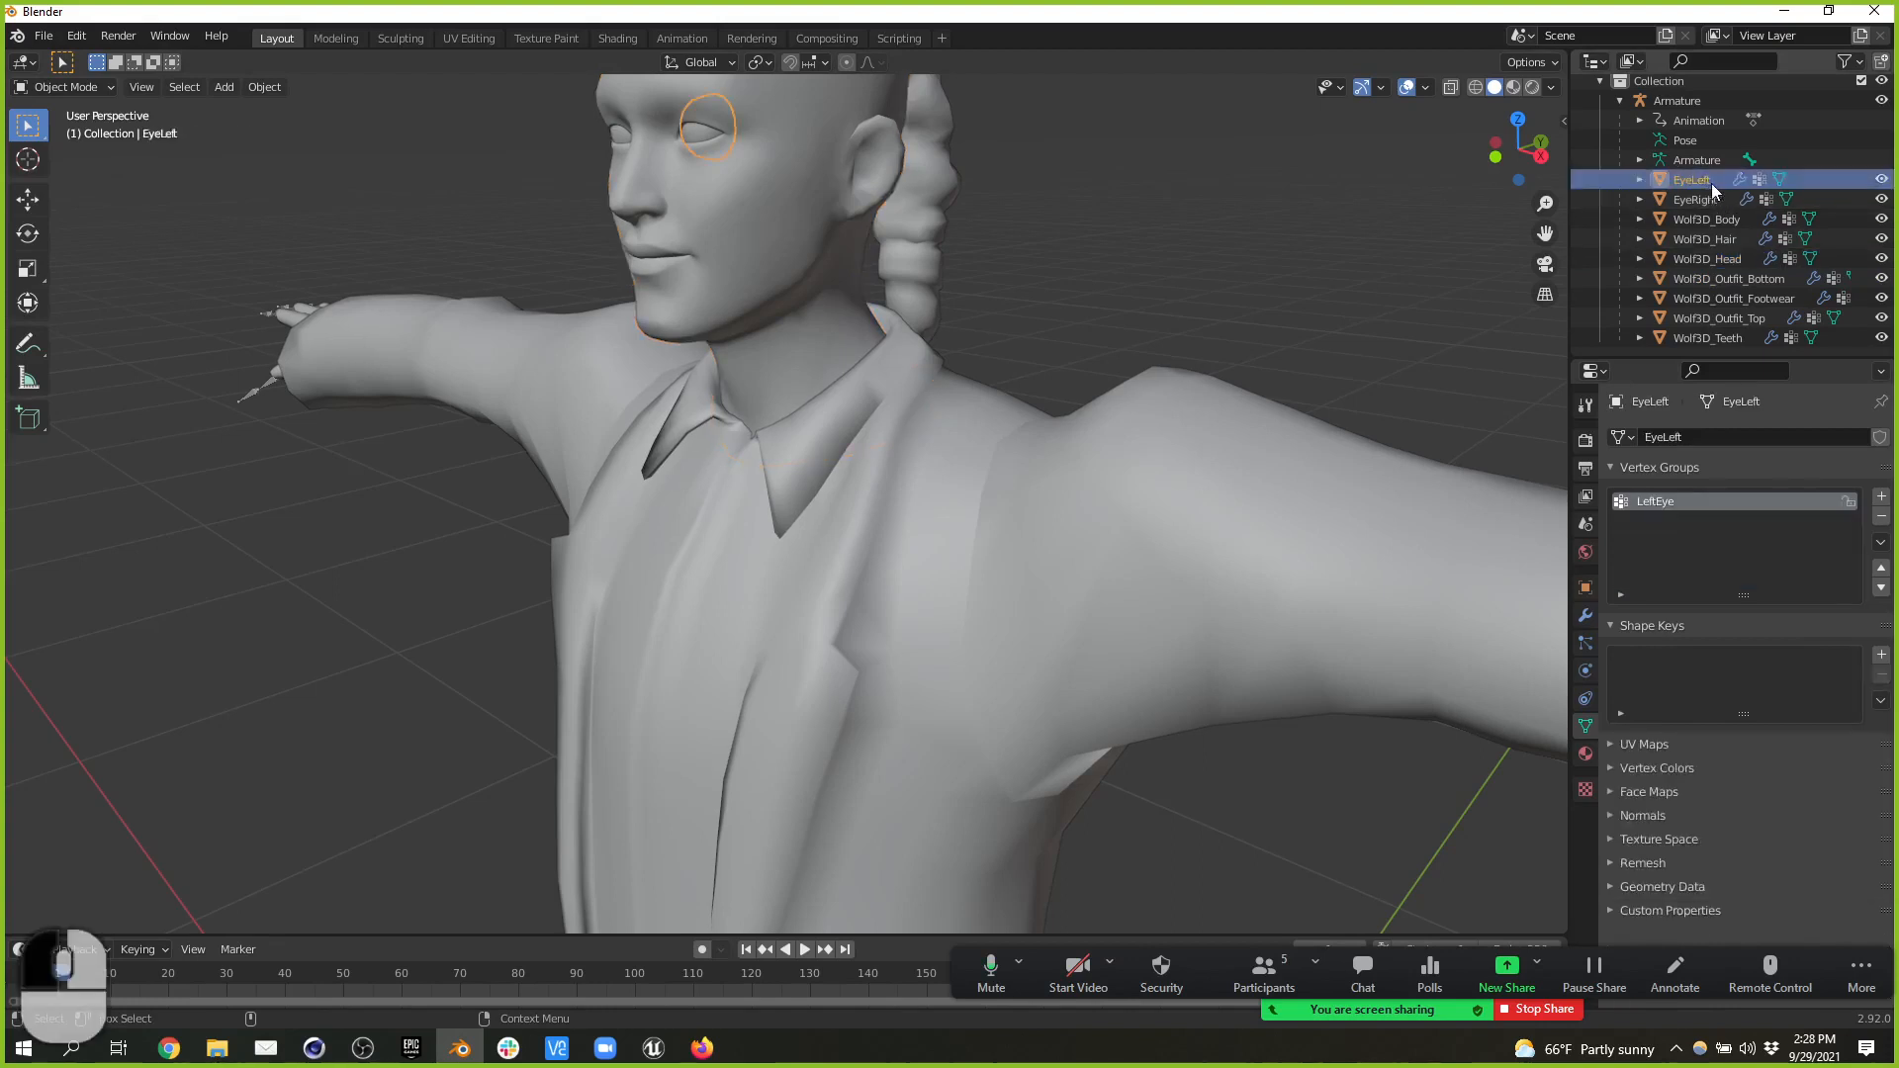
shift+click(1722, 338)
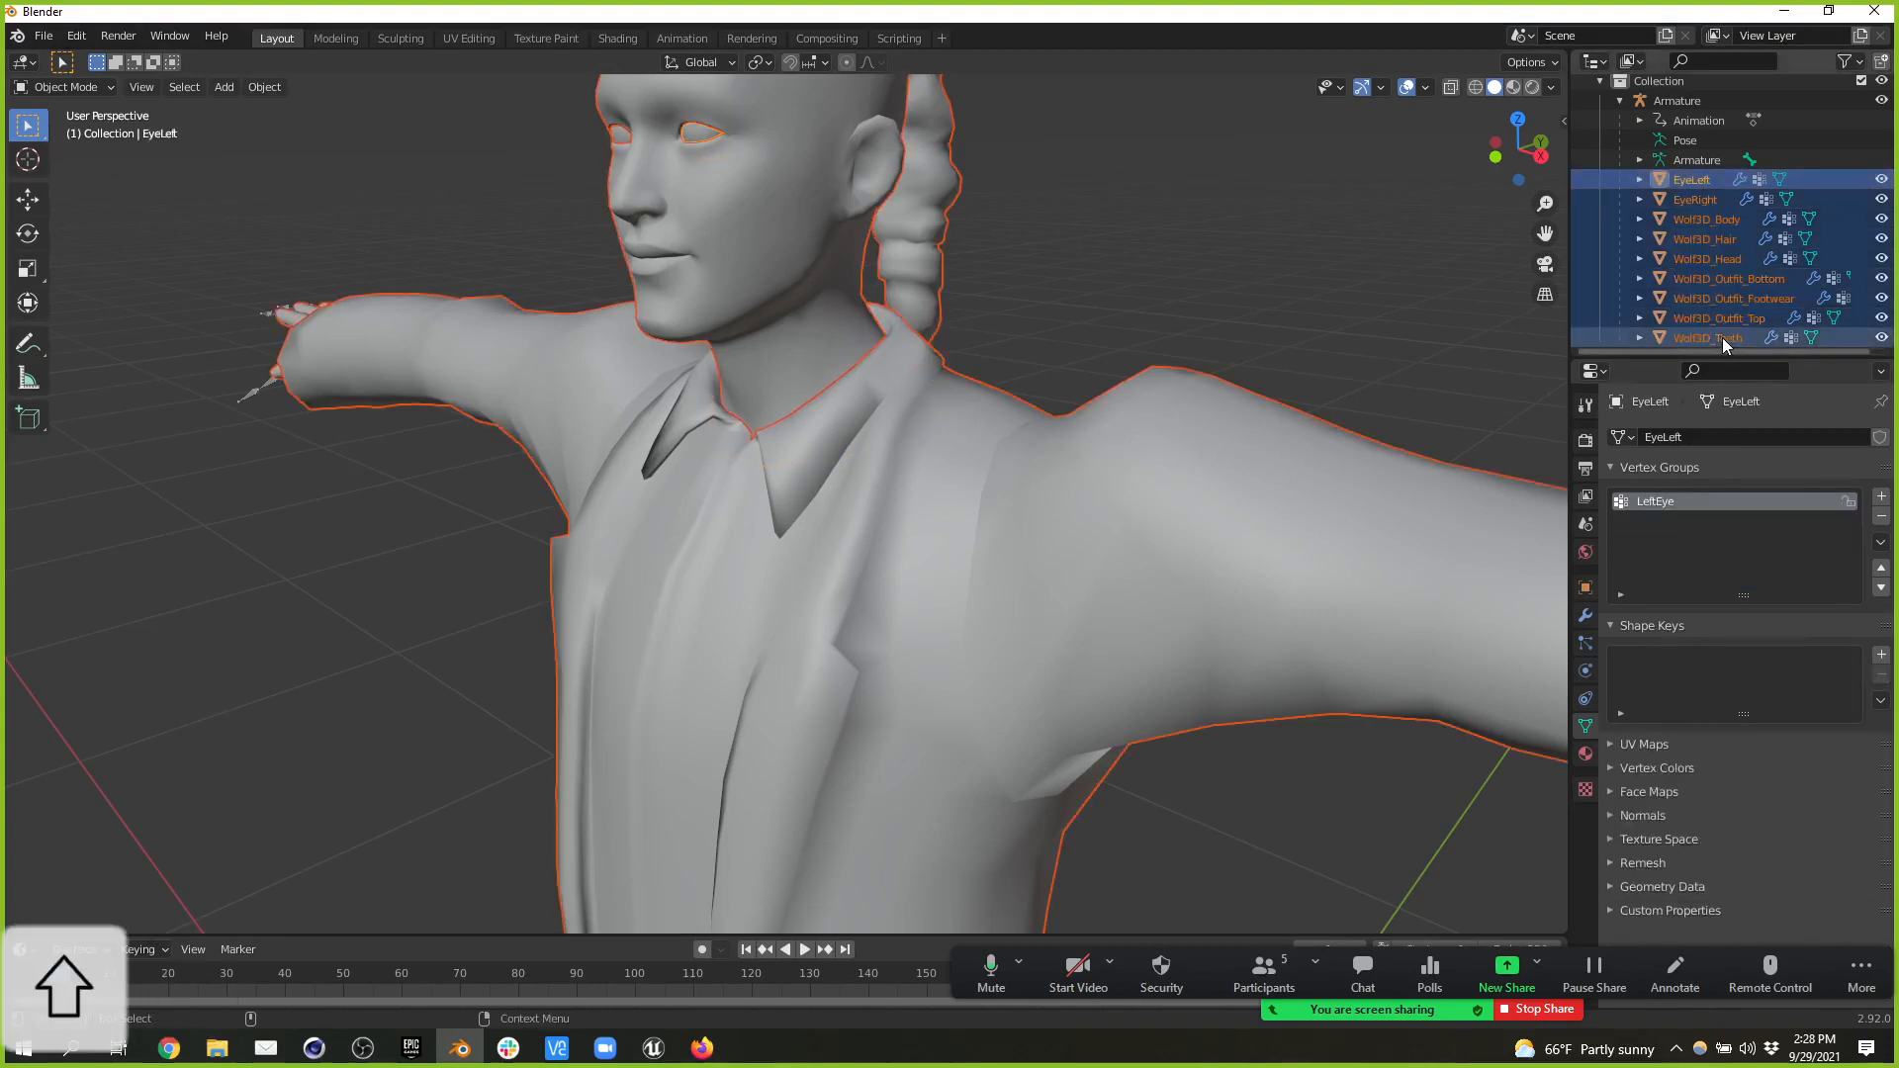
right_click(735, 550)
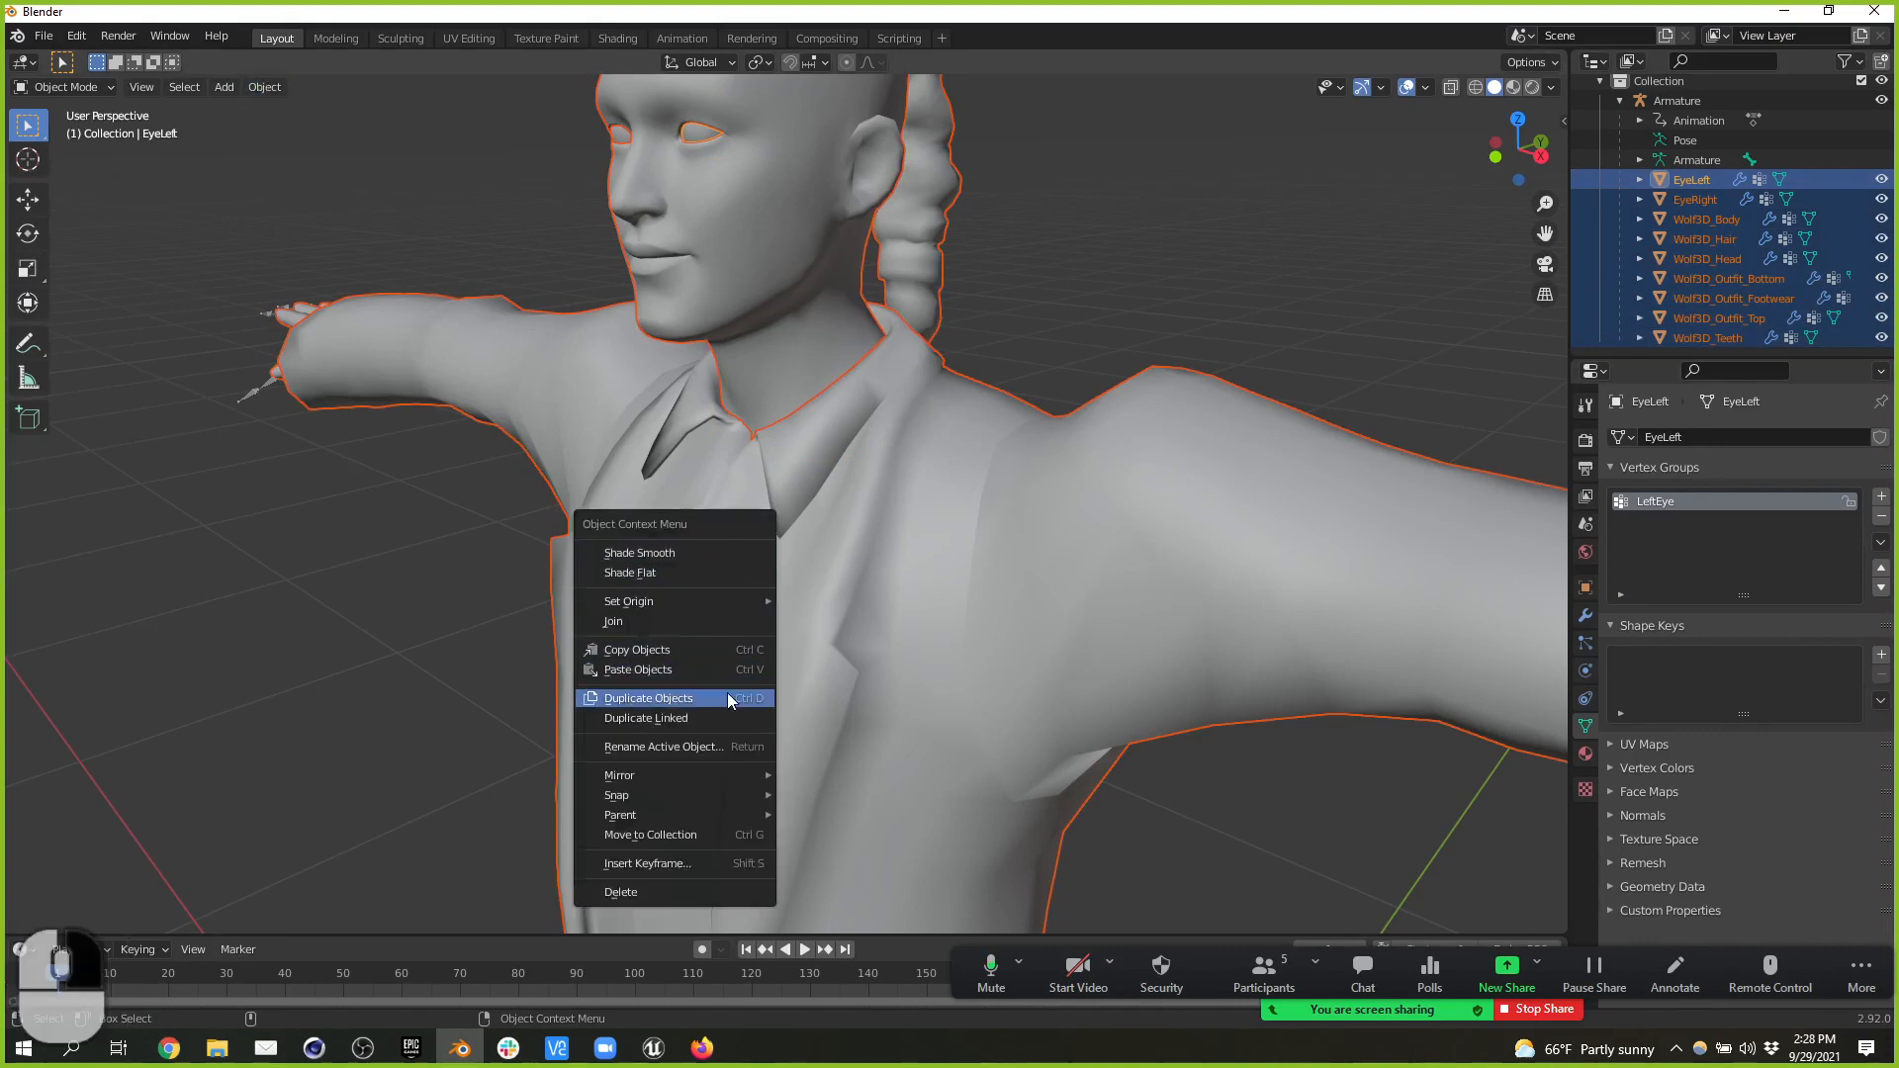
click(259, 88)
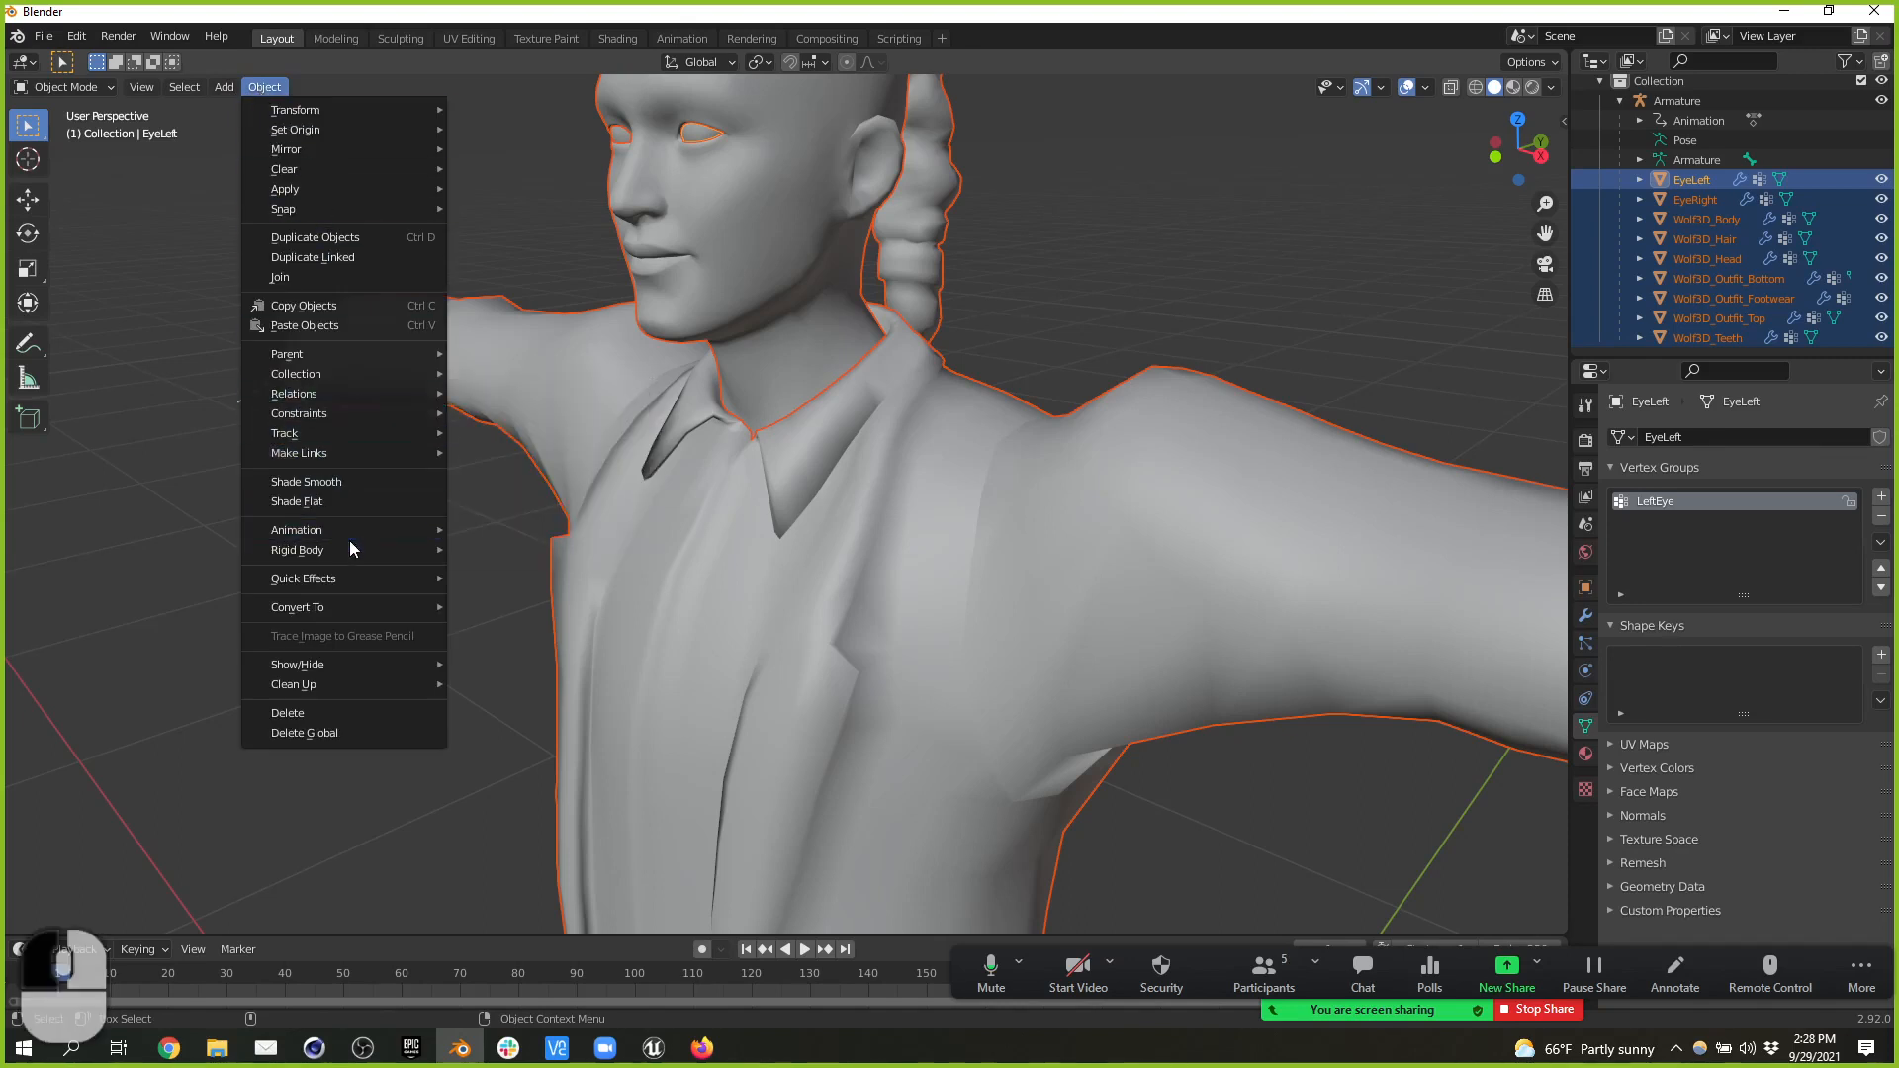
mouse_move(350, 599)
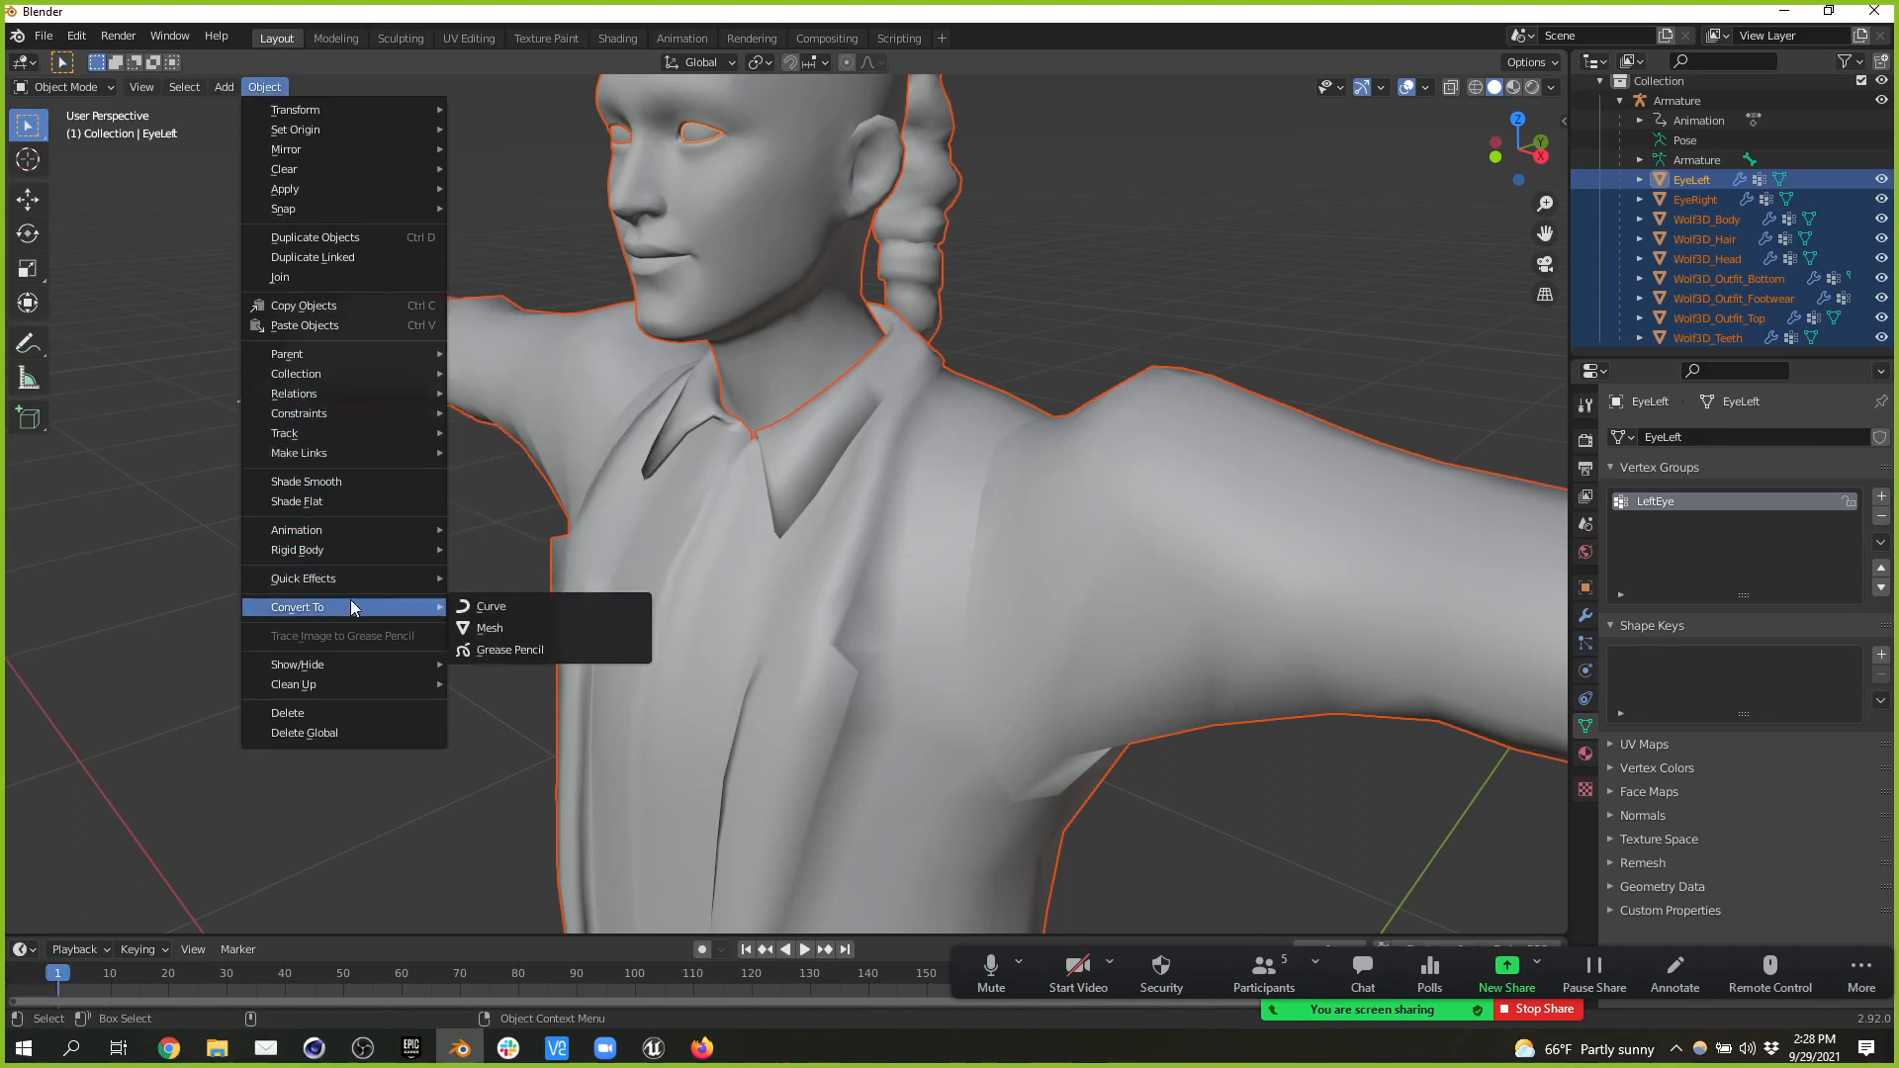
click(530, 628)
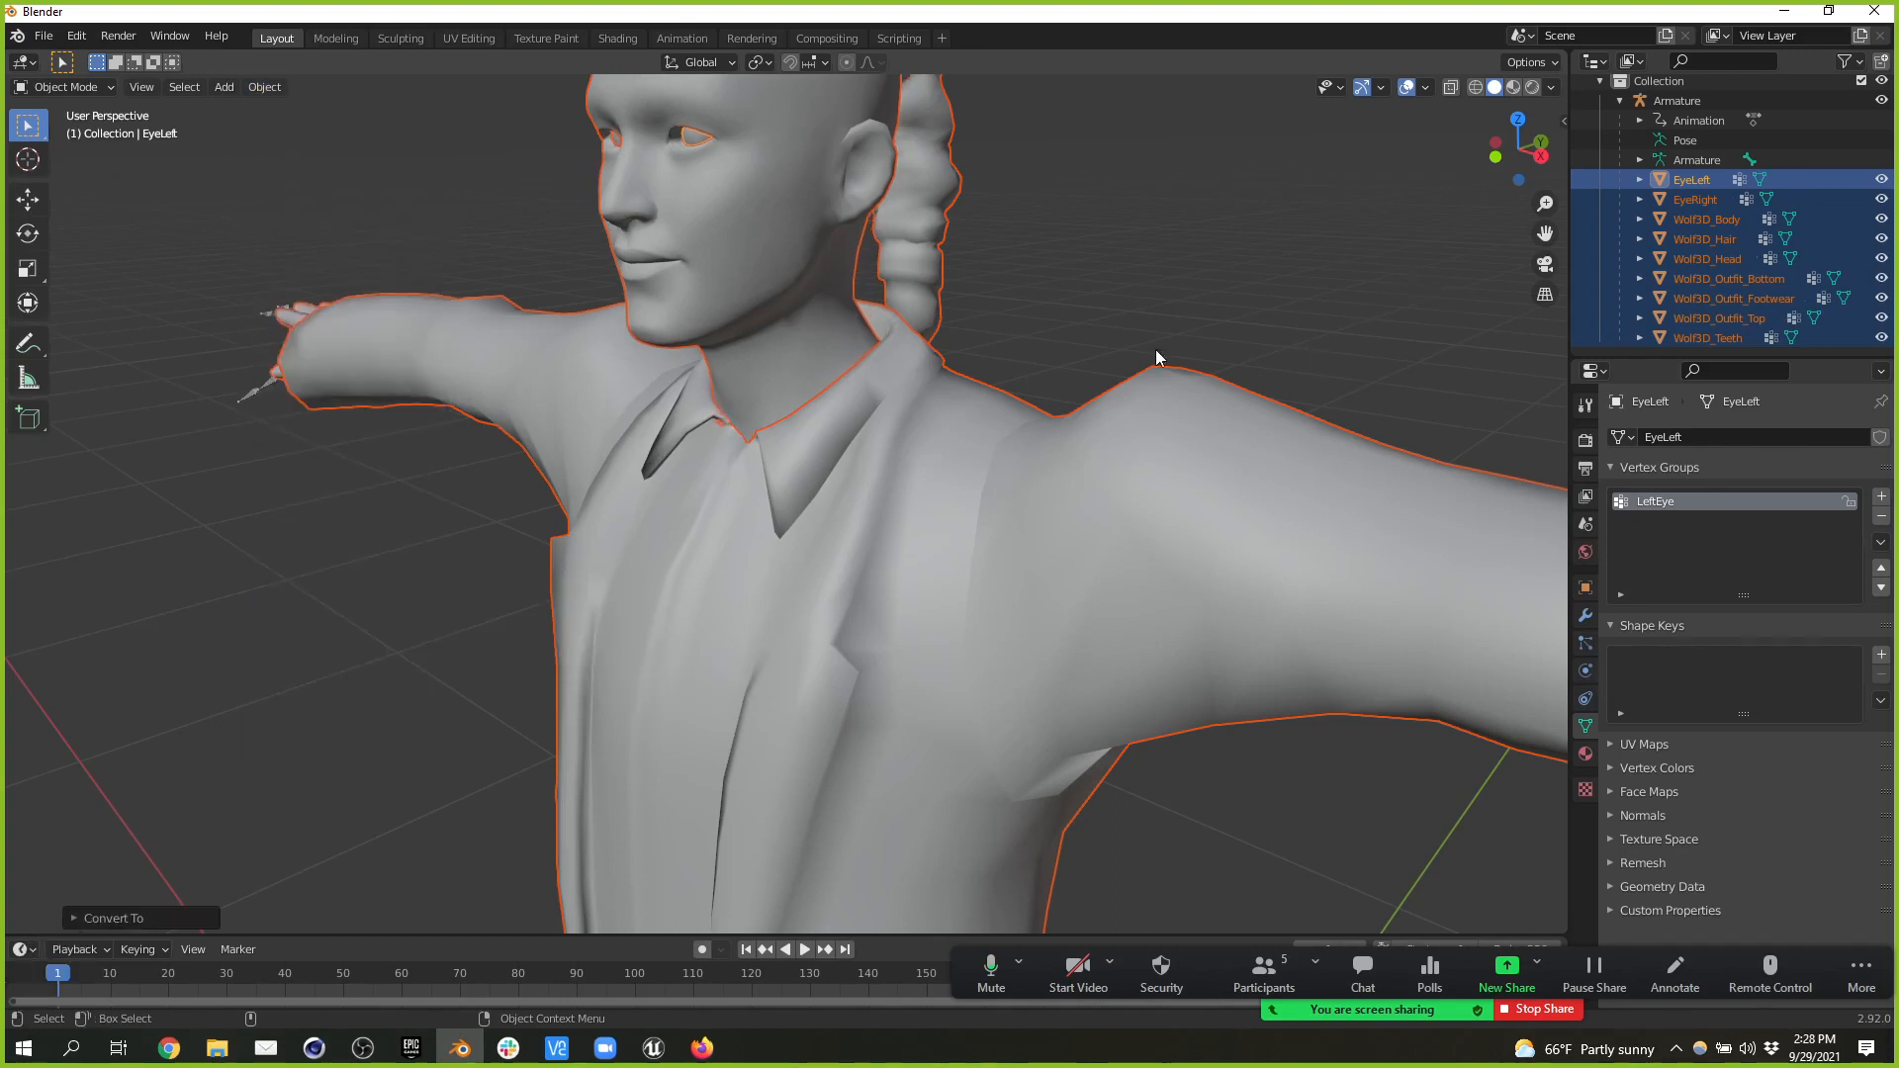
- Select the character's armature and switch it to Pose Mode
mouse_move(776, 260)
alt+mouse_down()
mouse_move(852, 284)
mouse_move(904, 265)
mouse_move(967, 302)
mouse_move(726, 315)
mouse_move(726, 289)
mouse_move(714, 304)
mouse_move(784, 310)
mouse_move(800, 289)
alt+mouse_up()
scroll(885, 300, down, 5)
scroll(847, 435, up, 2)
alt+drag(847, 435, 878, 587)
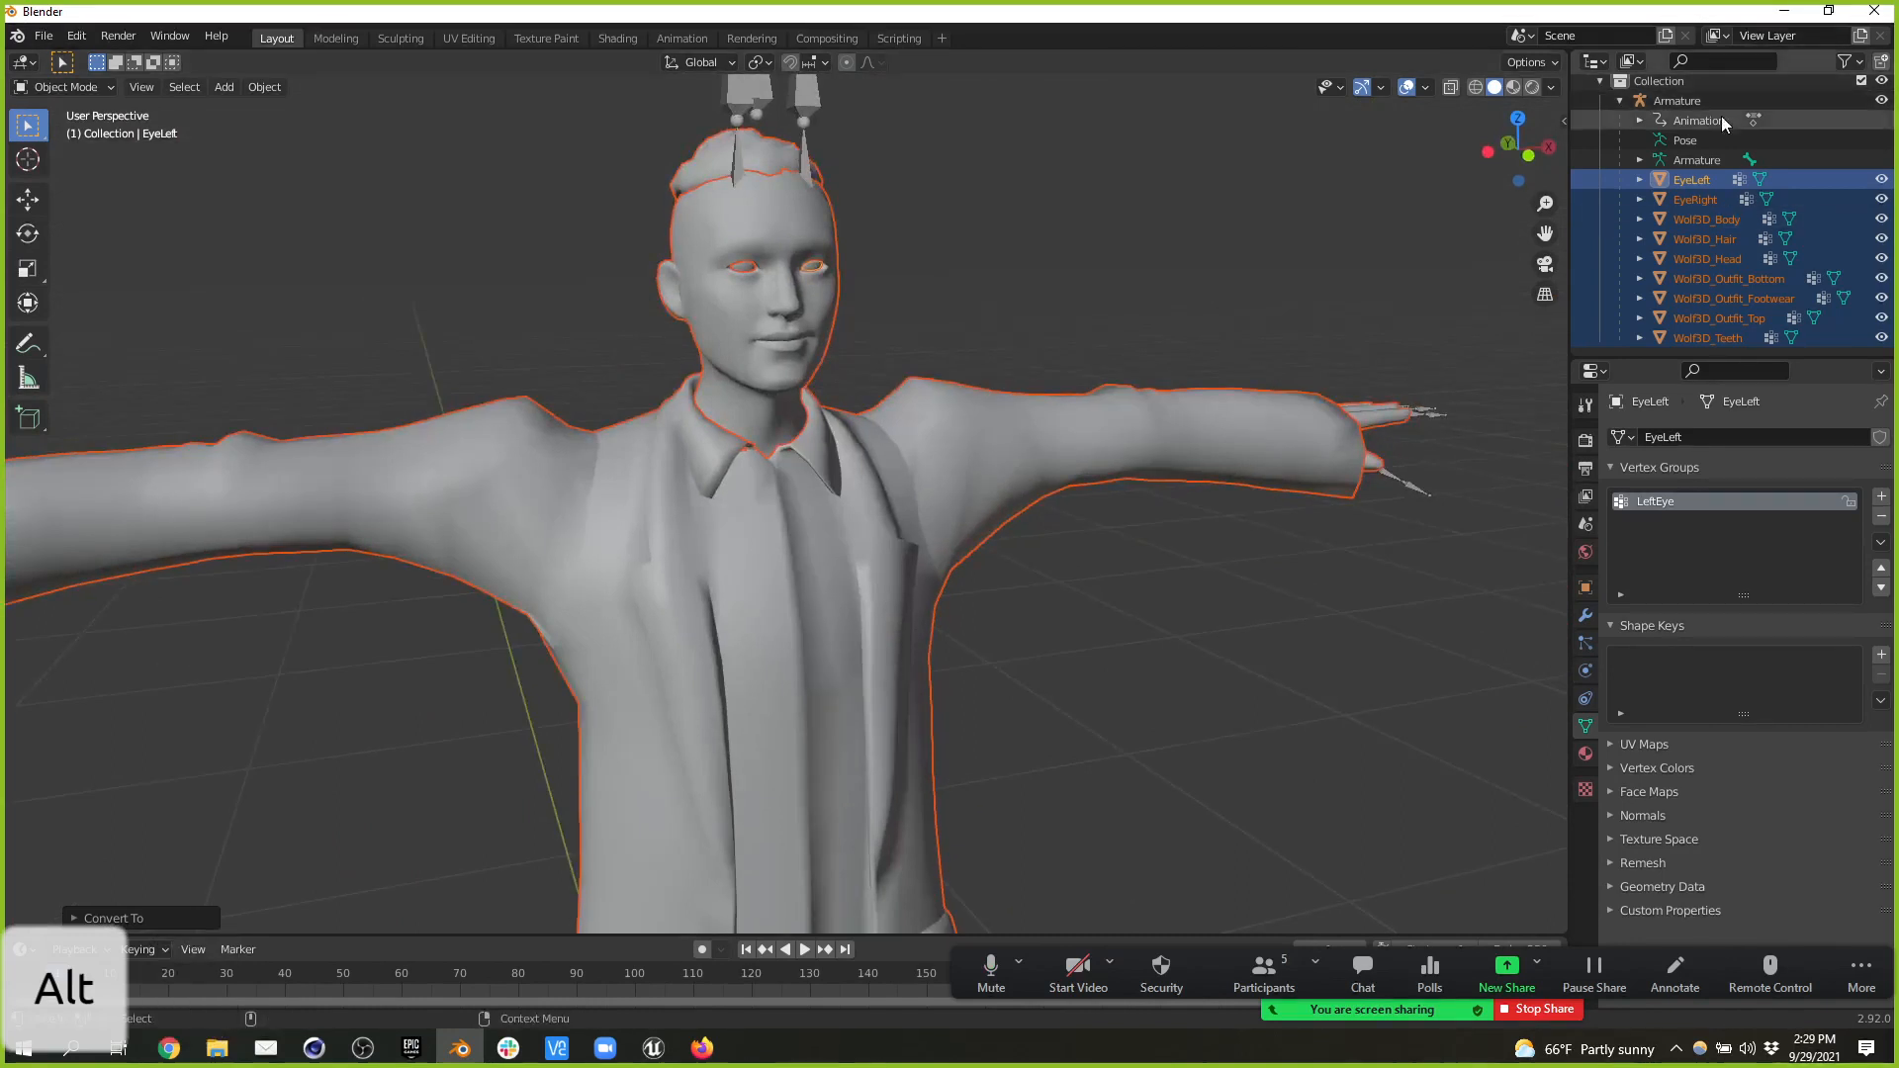
click(1689, 144)
alt+drag(1327, 304, 1039, 326)
click(89, 86)
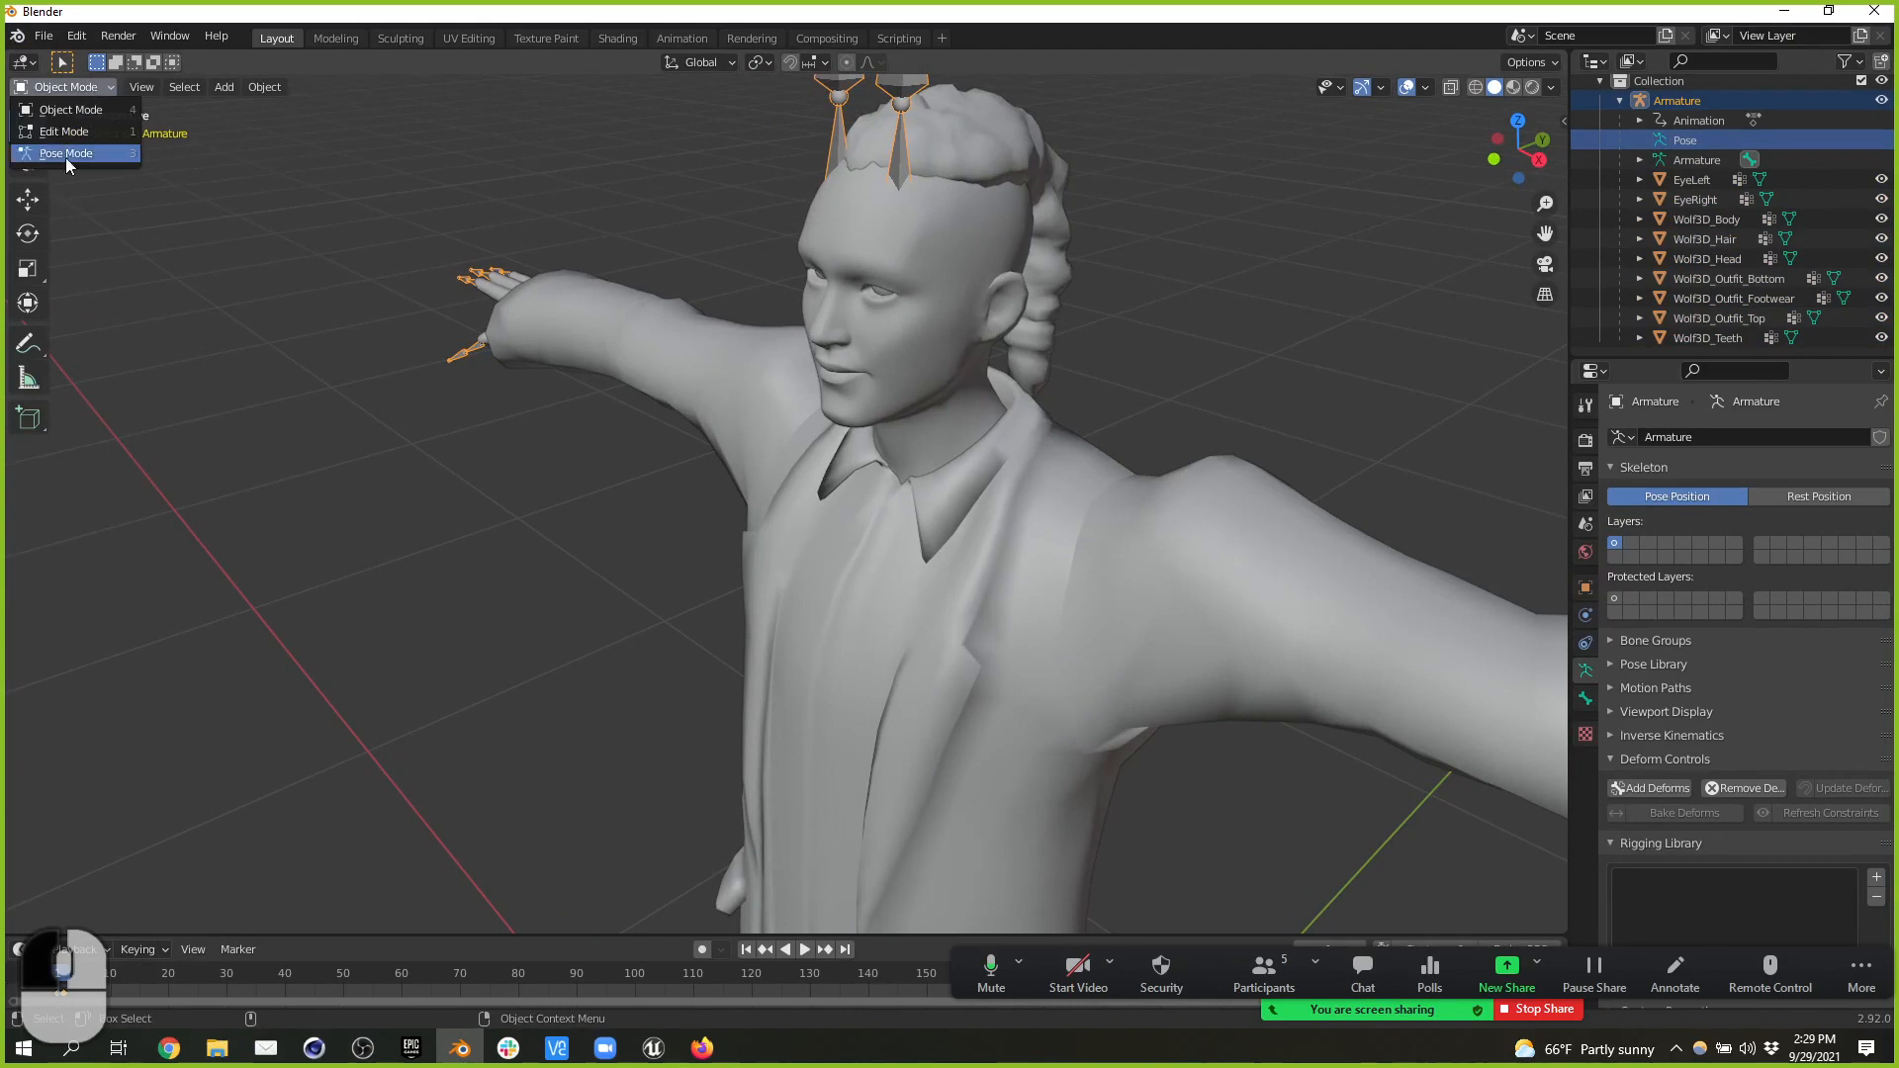
click(97, 85)
click(91, 89)
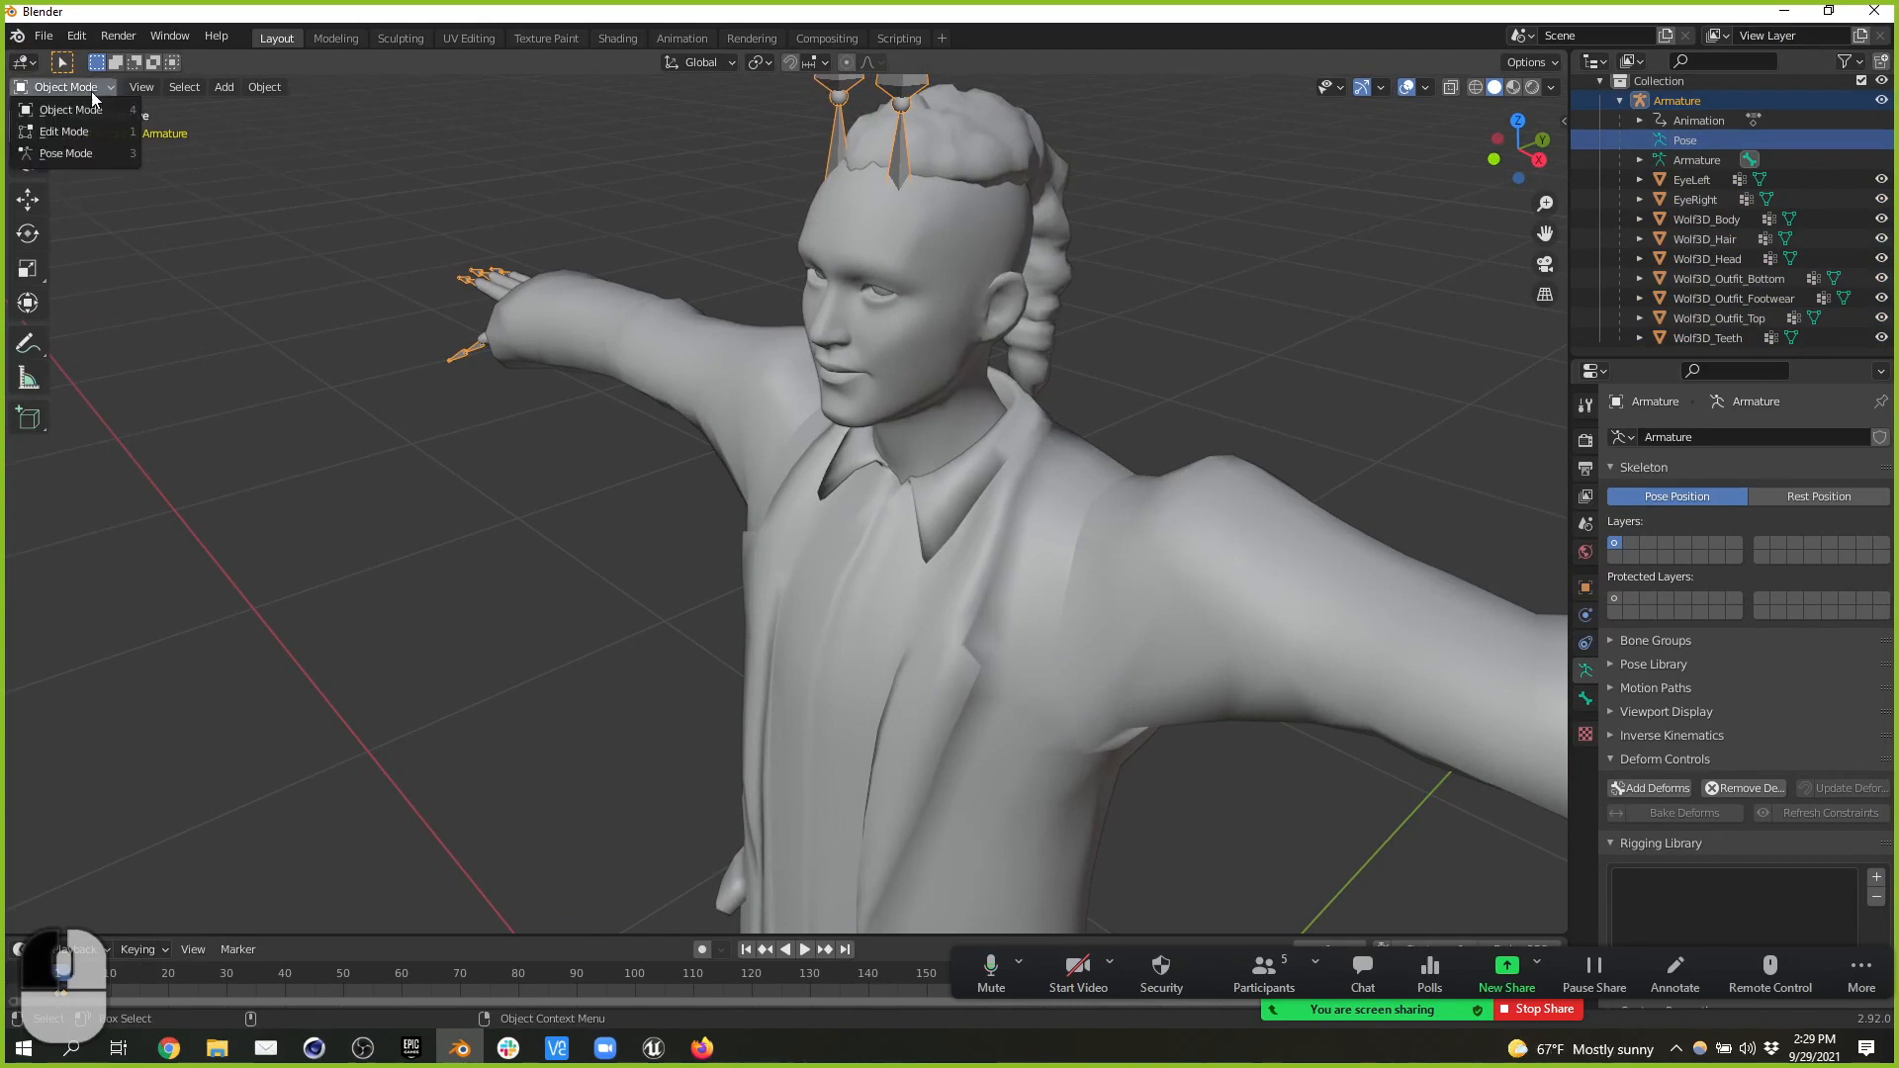
click(79, 154)
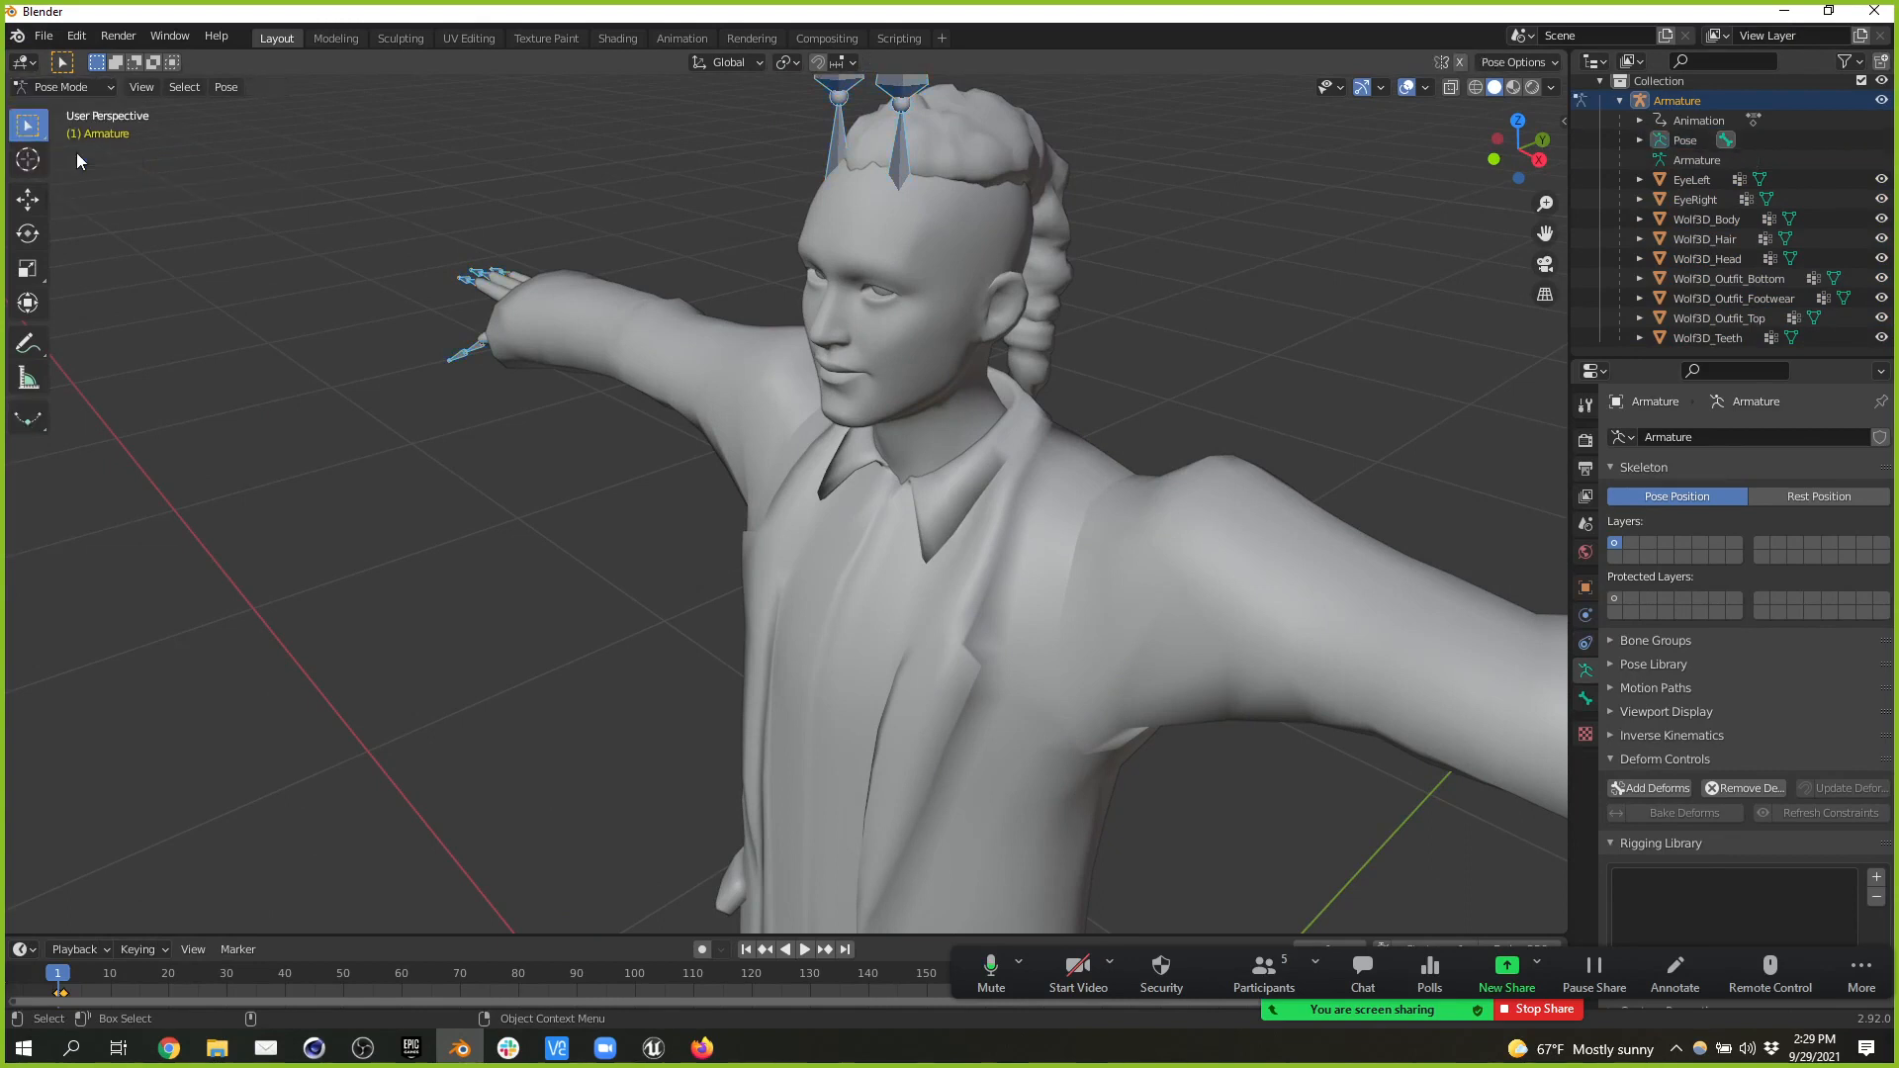
- Apply the armature's current pose as its rest pose
scroll(1070, 111, down, 4)
middle_drag(1088, 316, 1155, 282)
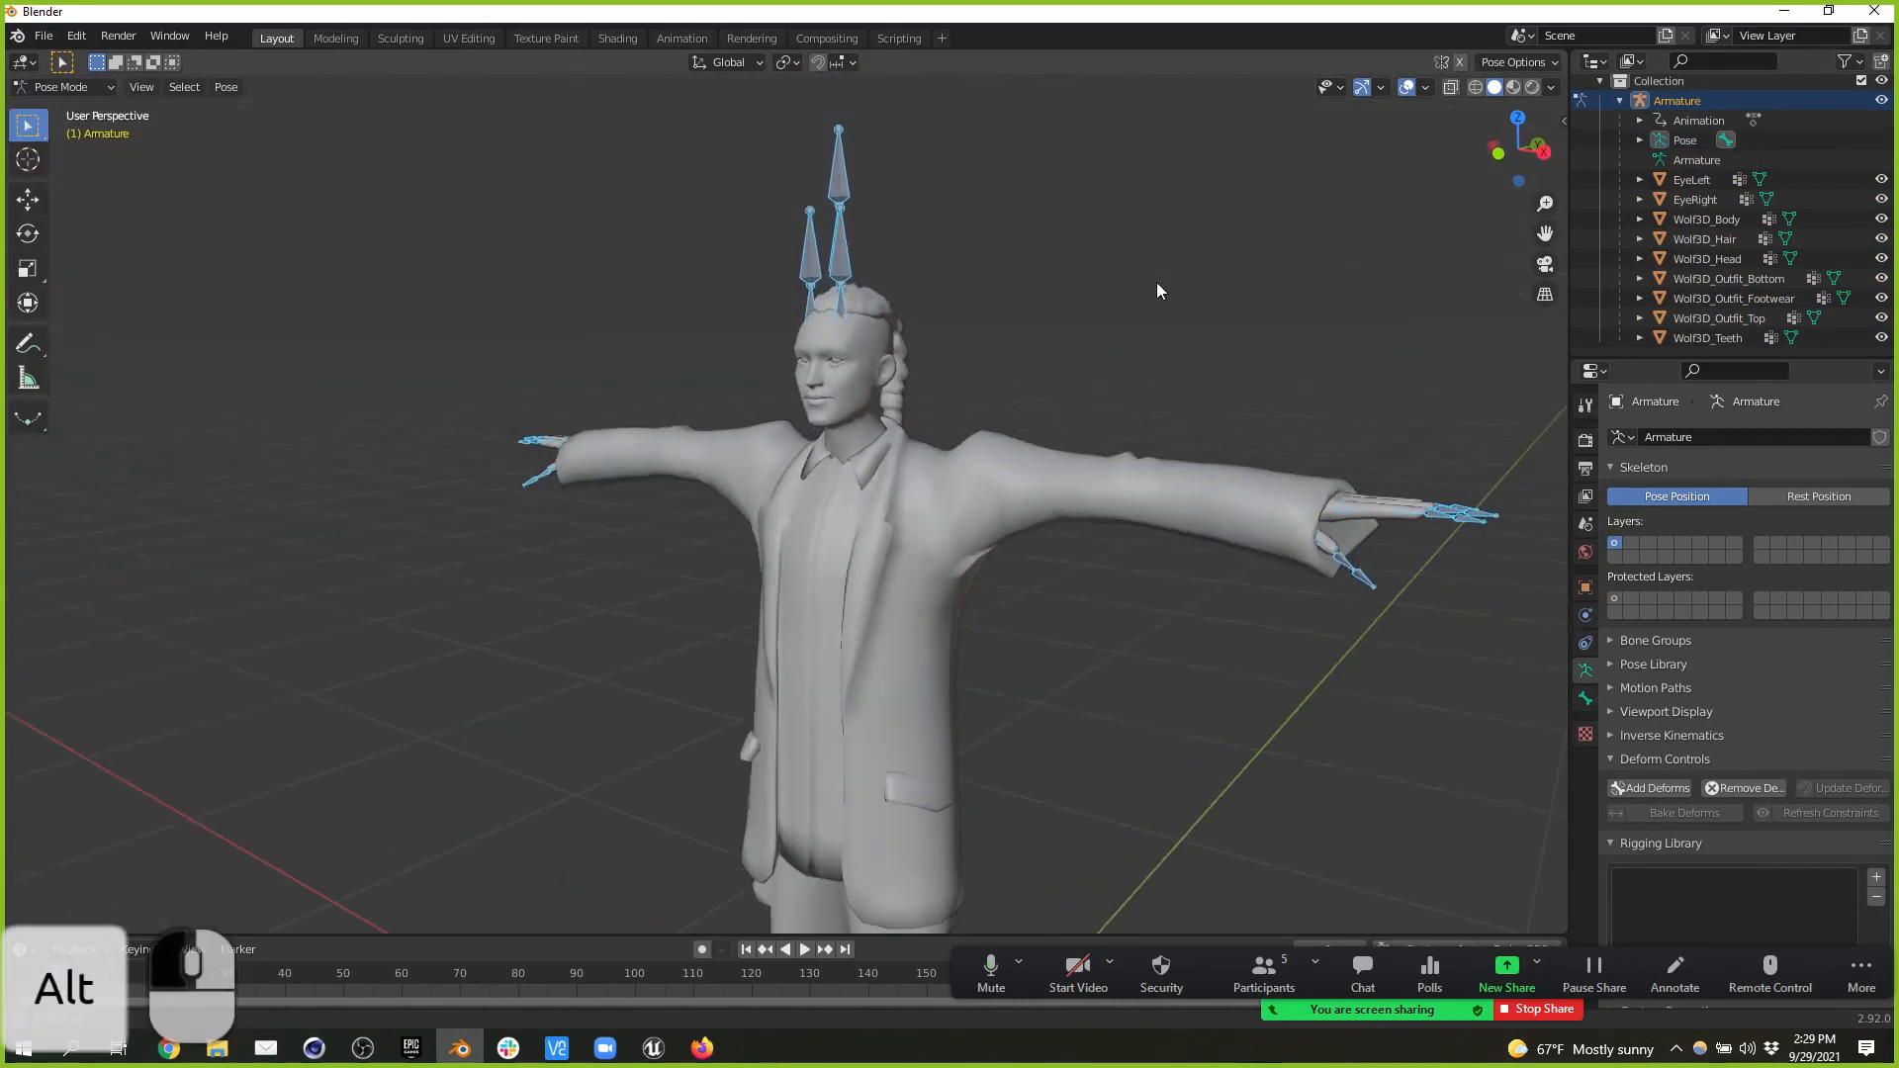
click(226, 87)
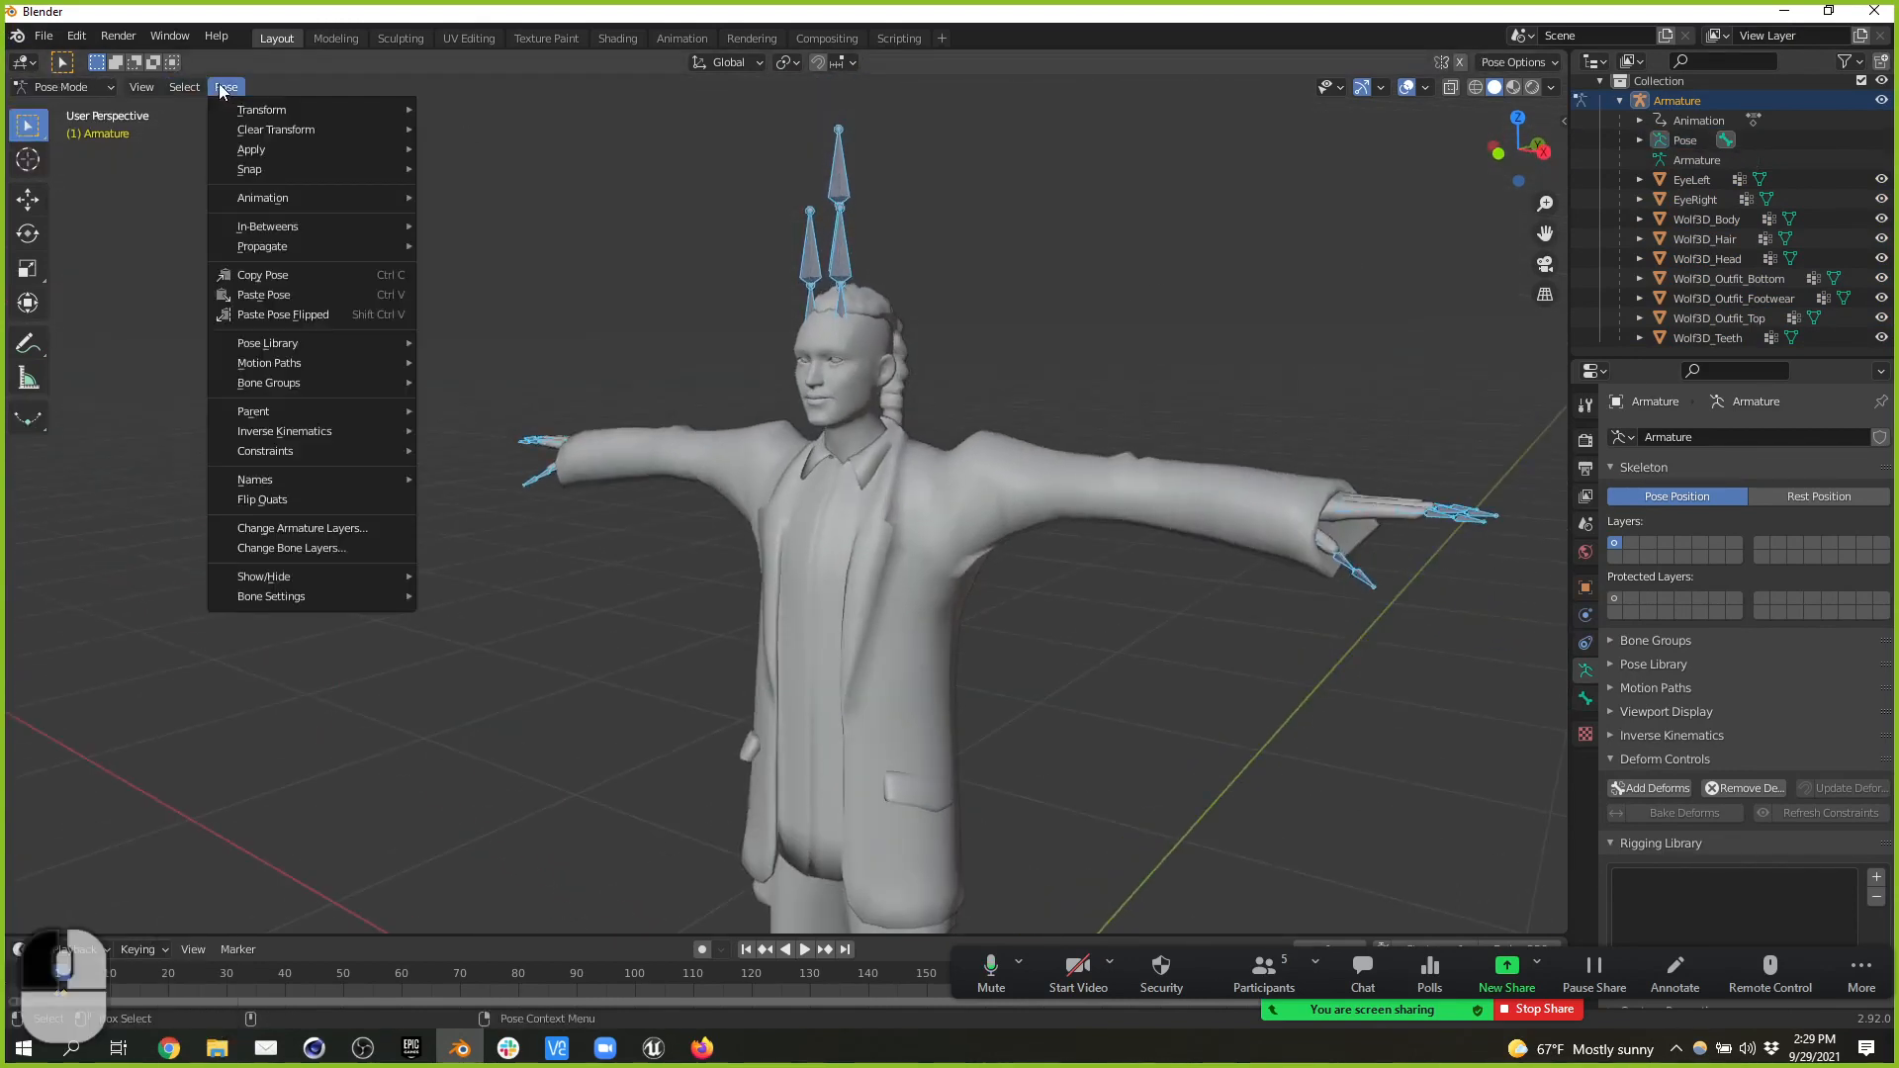
mouse_move(297, 111)
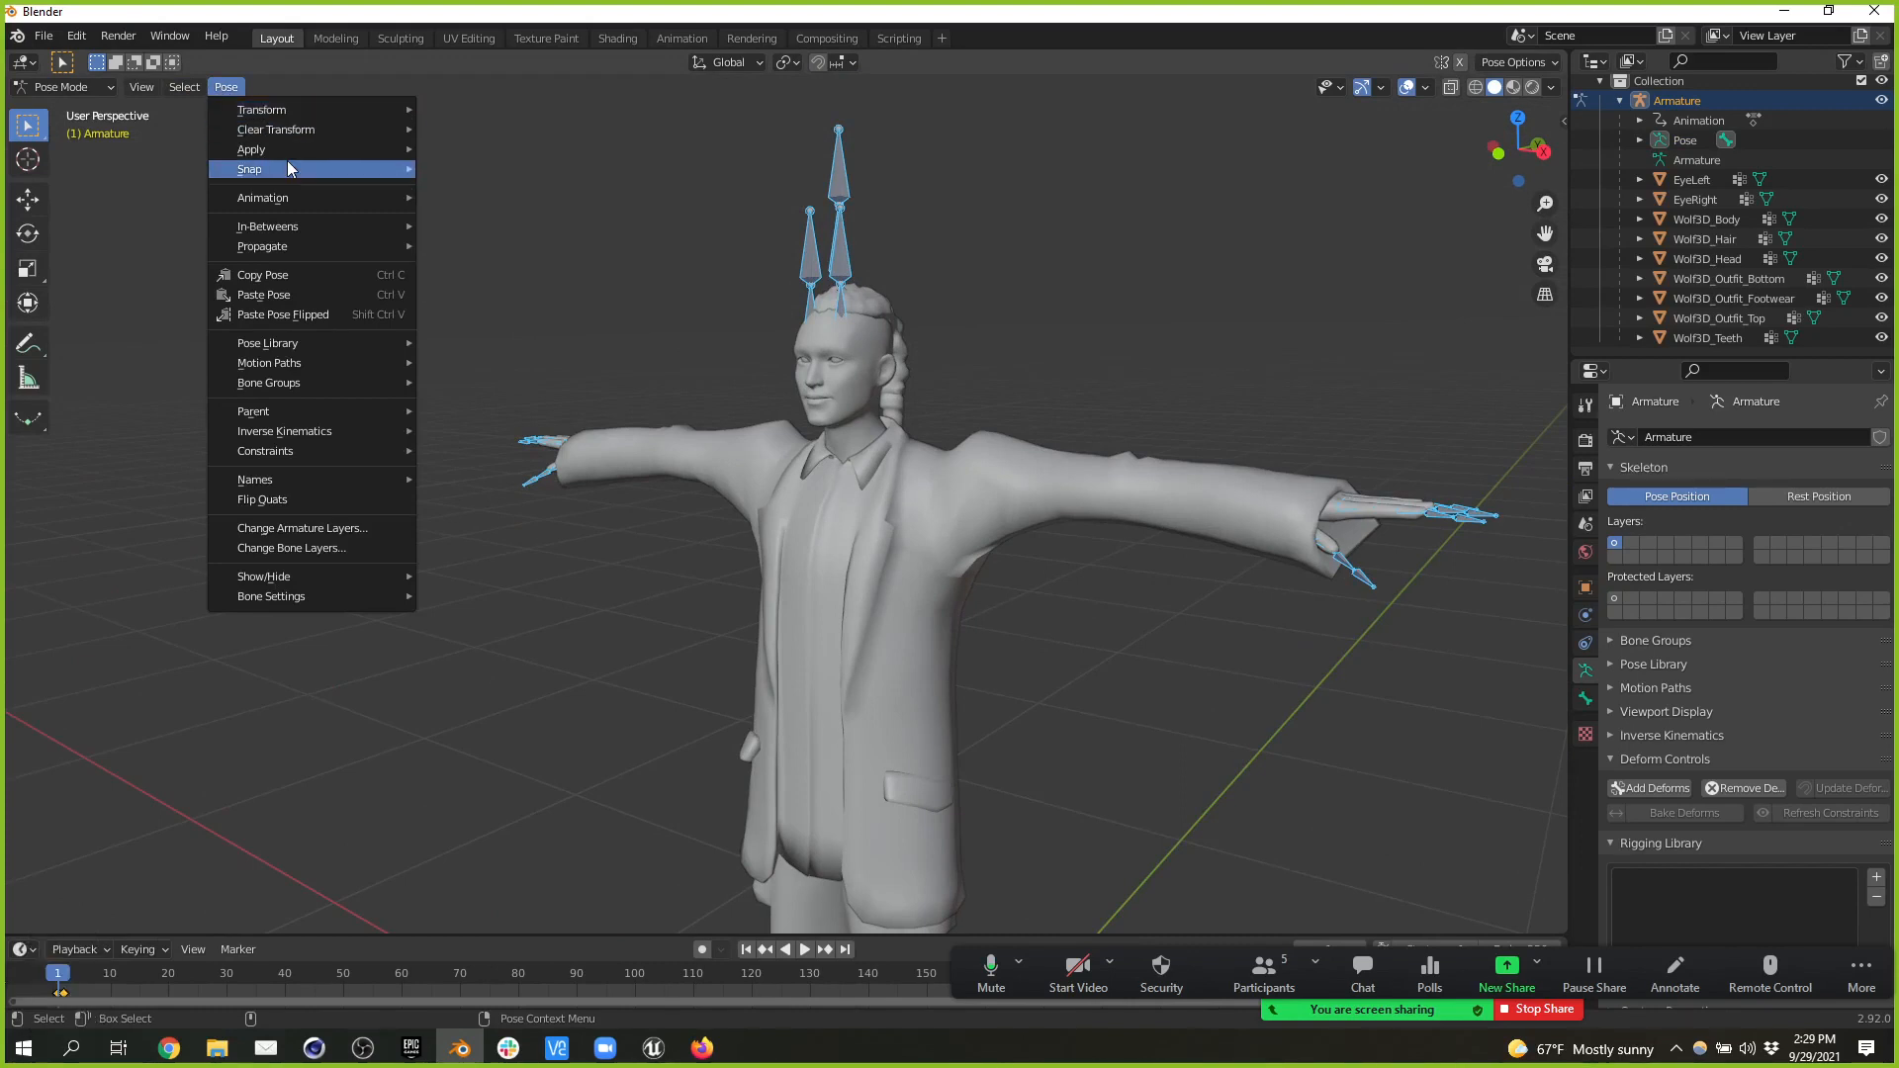
mouse_move(292, 150)
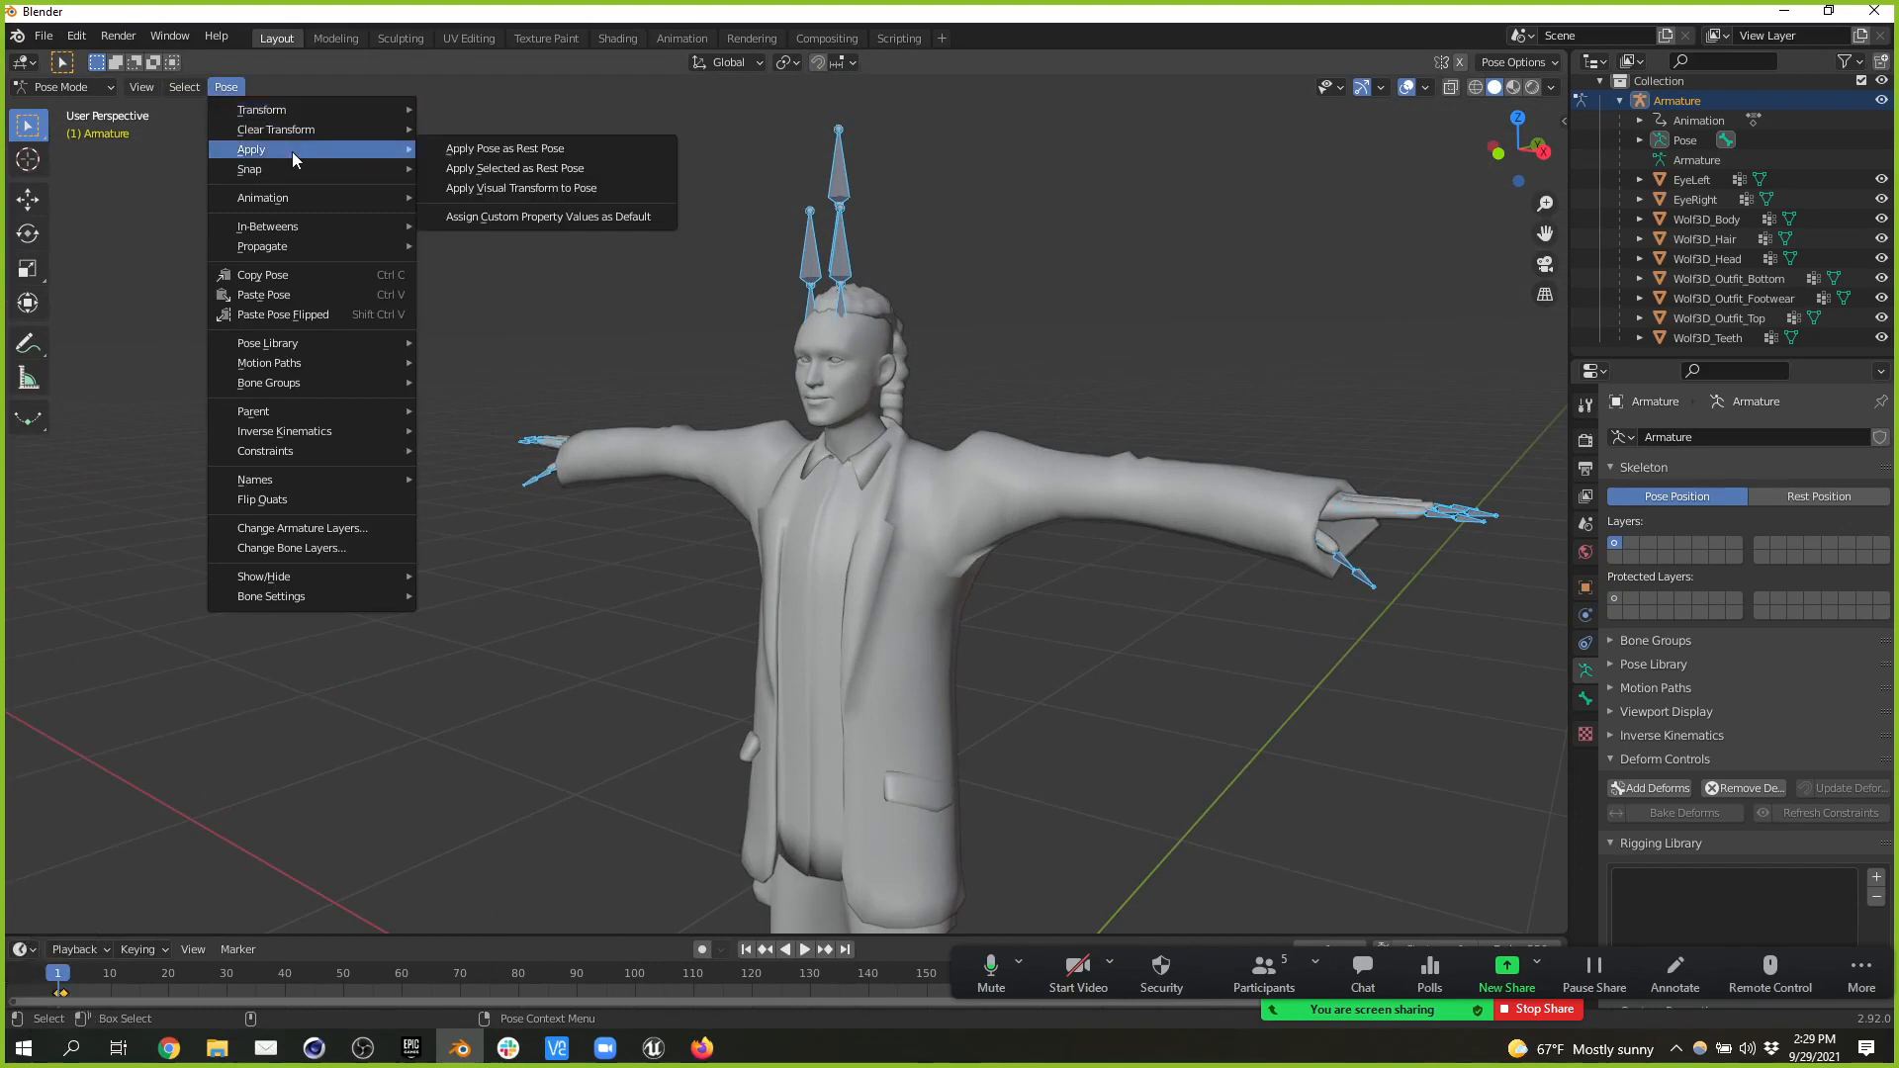
click(507, 146)
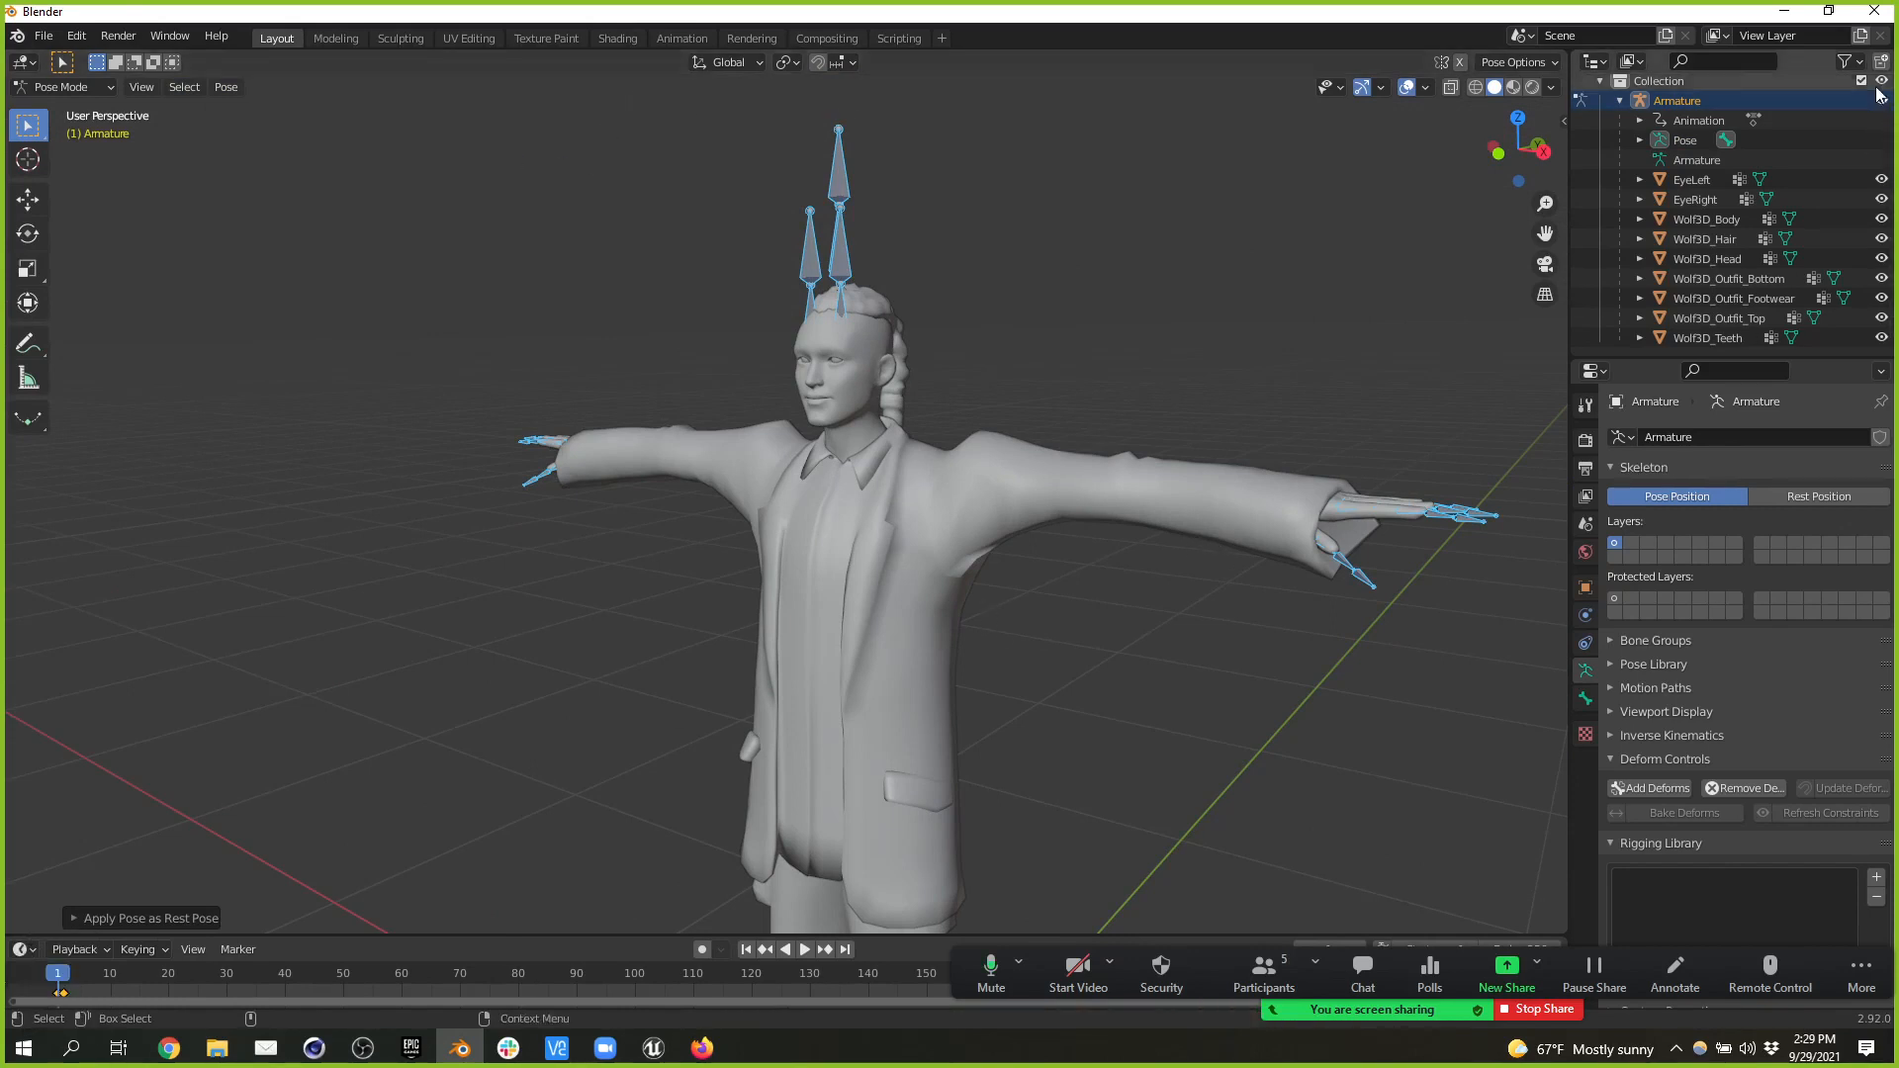
- Set the armature's viewport display to In Front so its bones are drawn over the meshes
click(1694, 101)
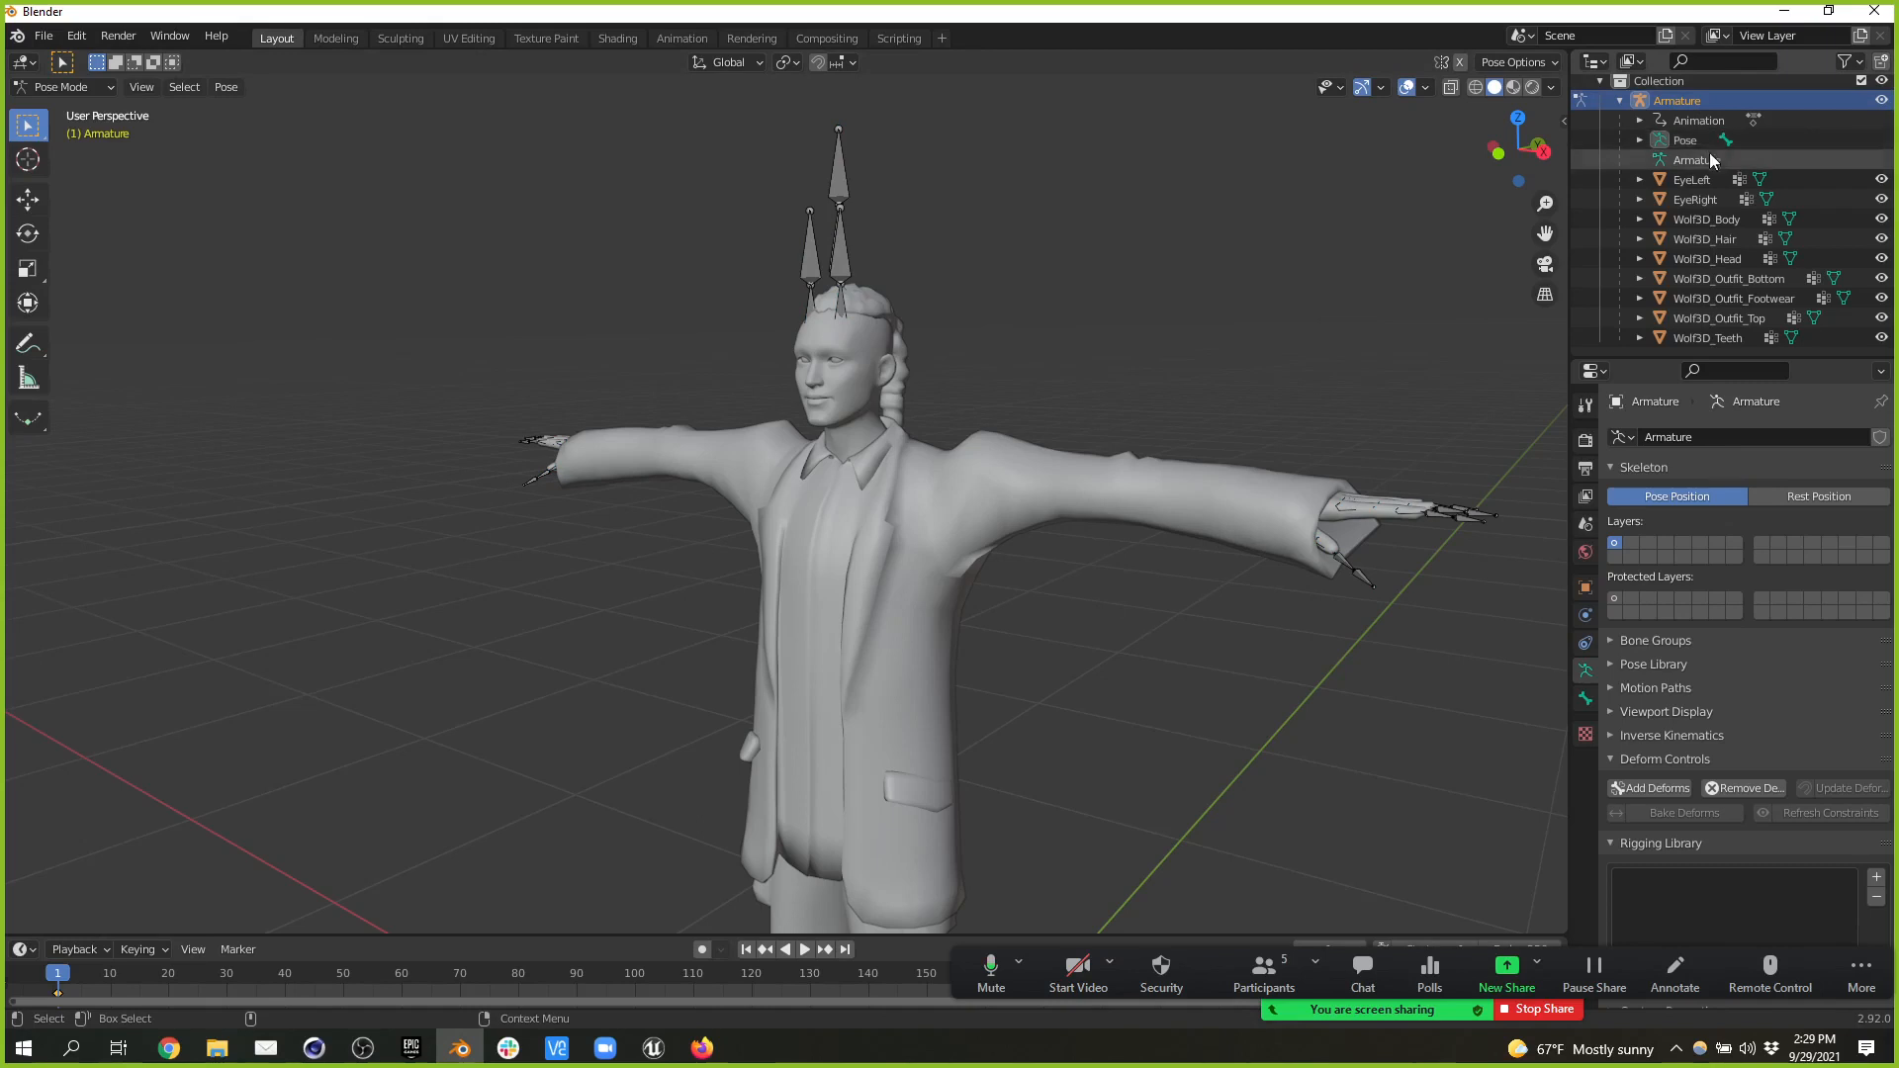
click(1585, 674)
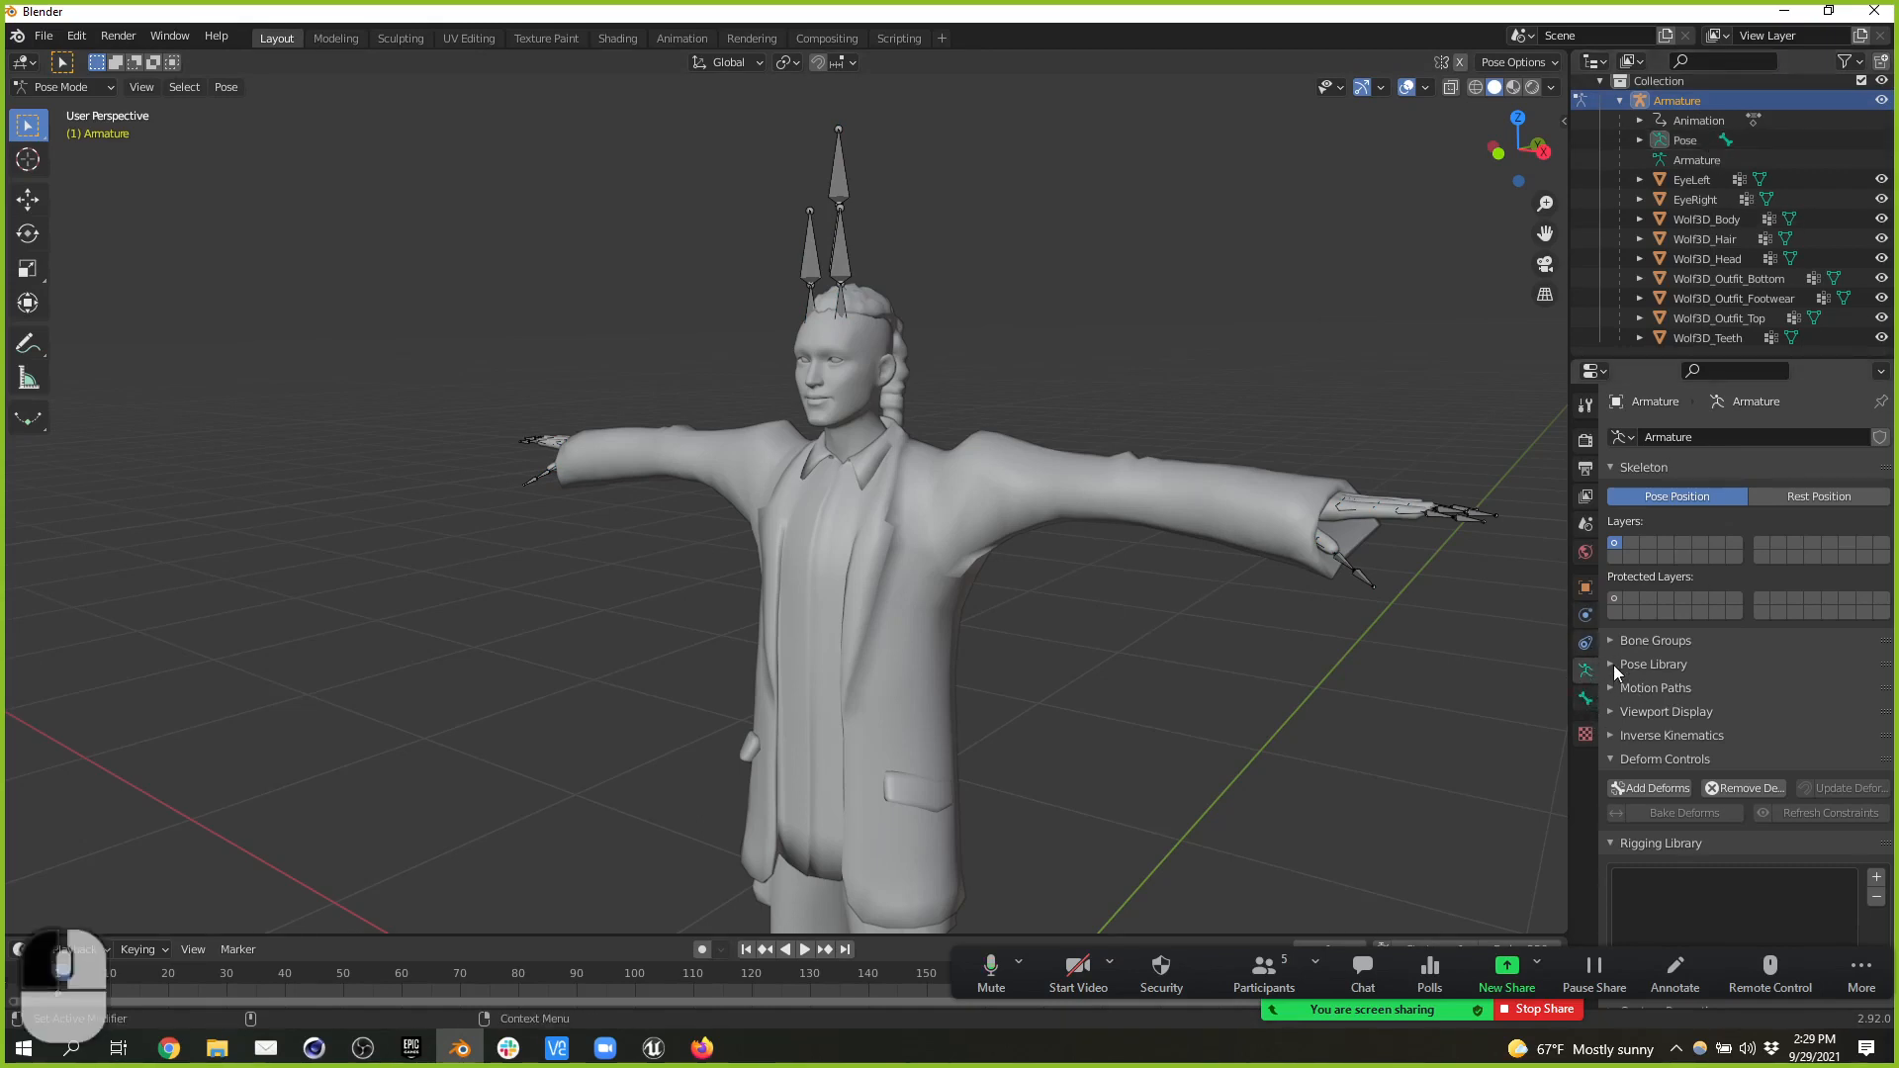
click(1612, 712)
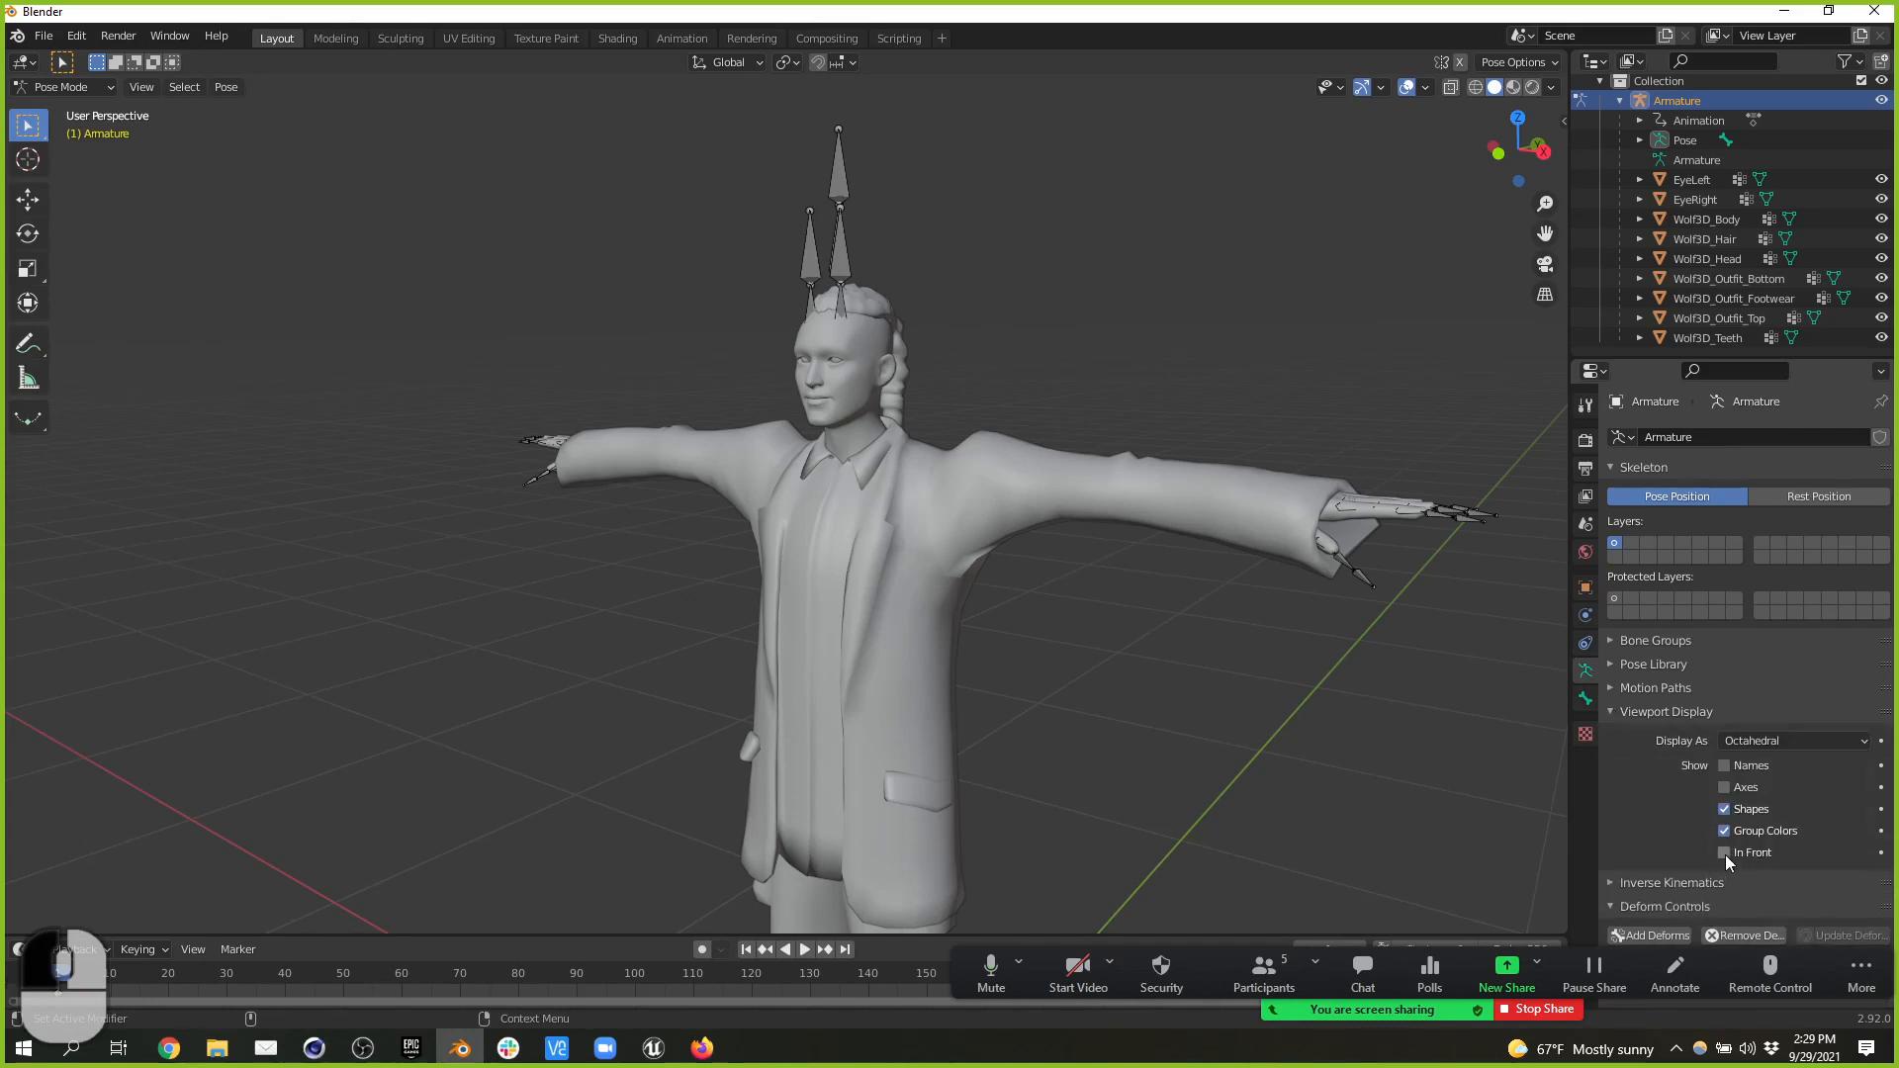
click(1725, 853)
- Test whether the head mesh follows the skeleton by rotating the Head bone, and undo the rotation
alt+drag(1170, 699, 902, 465)
scroll(851, 372, up, 3)
alt+drag(823, 417, 848, 421)
click(904, 273)
click(28, 233)
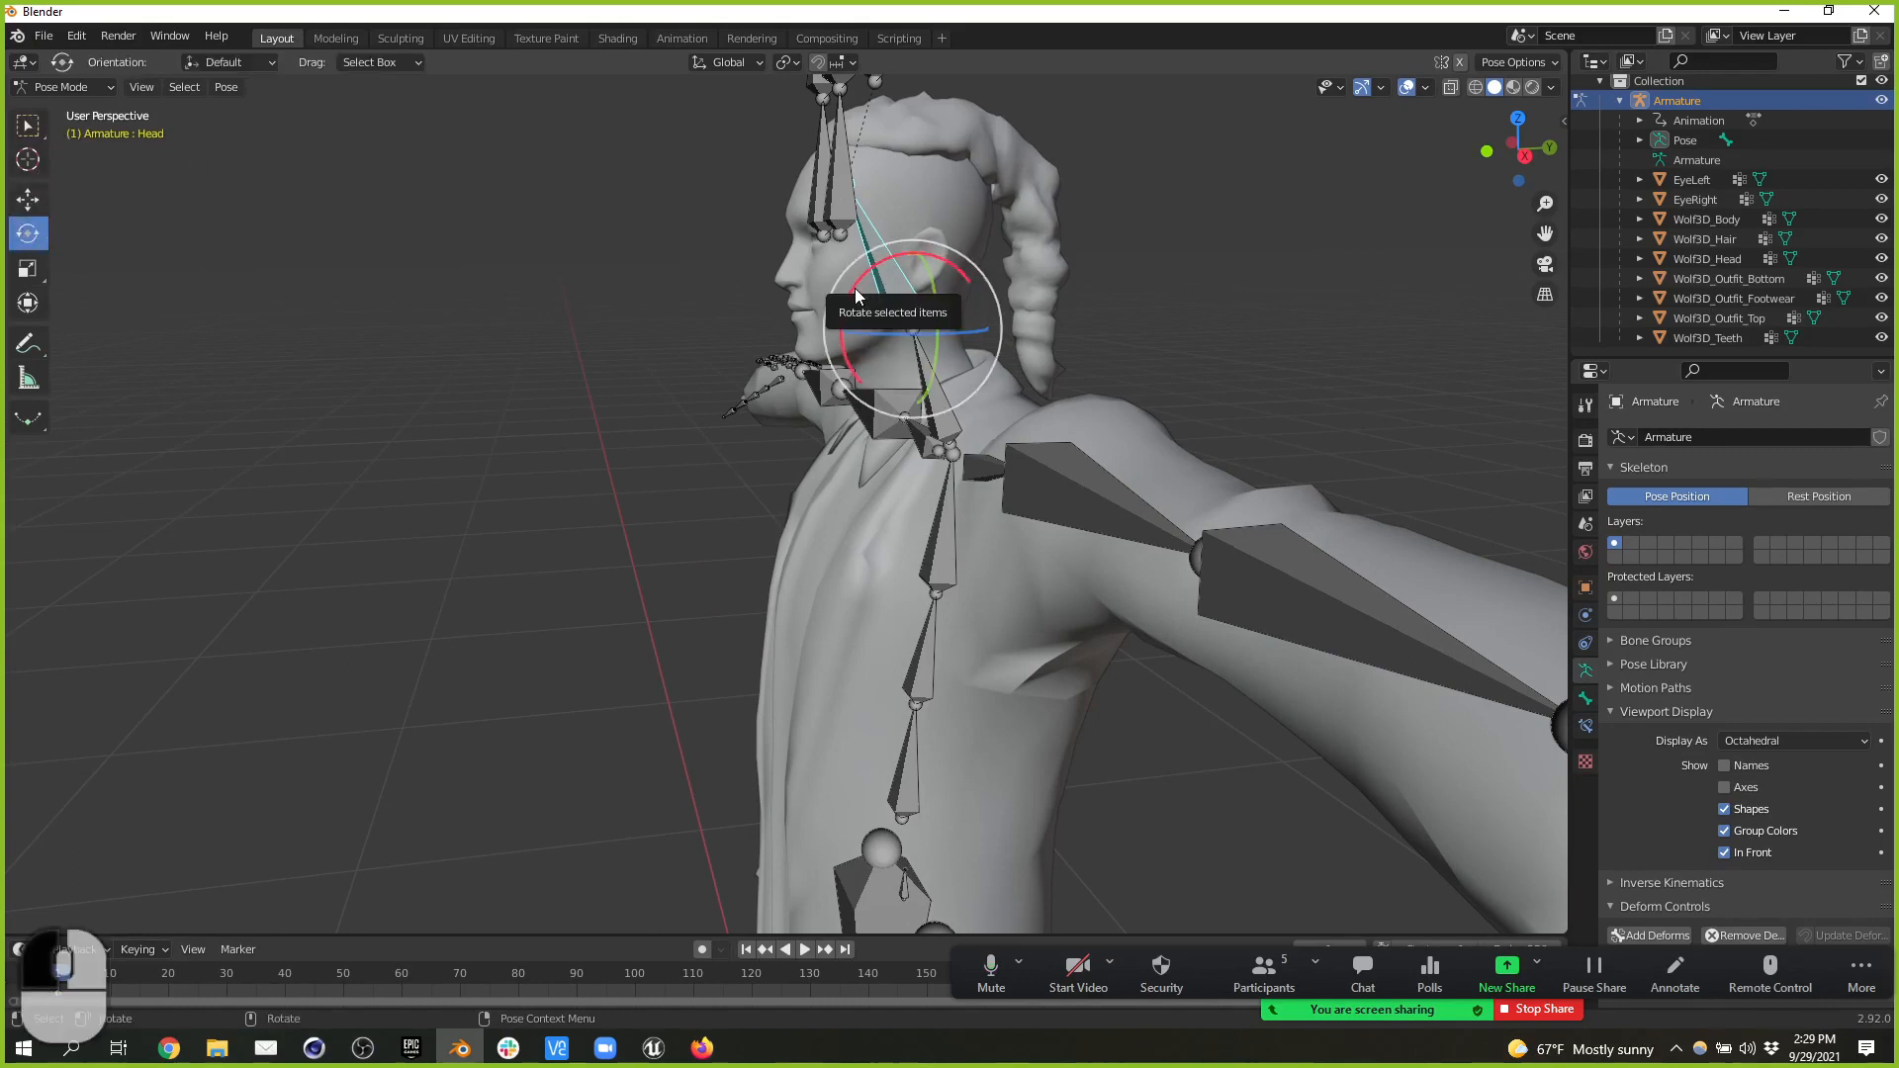
drag(854, 288, 878, 318)
scroll(882, 259, up, 5)
scroll(882, 257, down, 2)
alt+drag(951, 243, 912, 396)
key(alt+z)
key(ctrl+z)
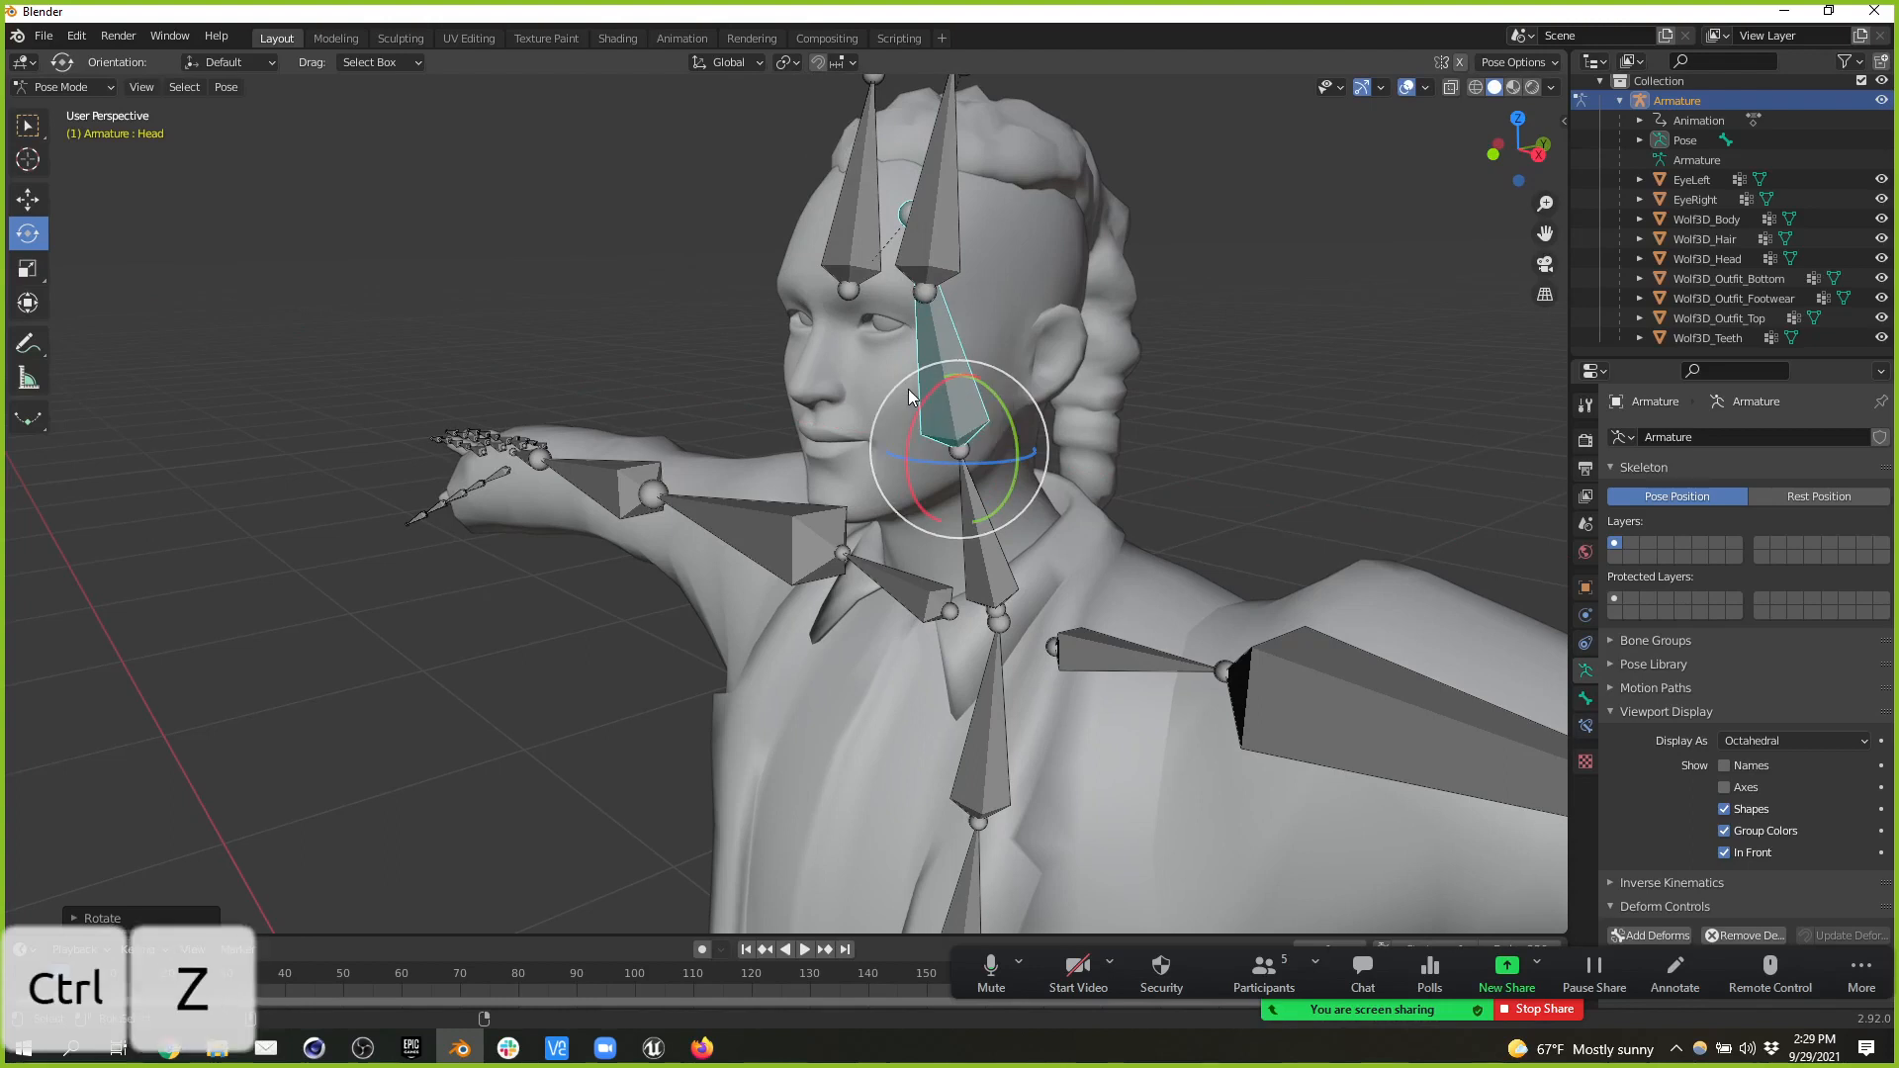
key(ctrl+z)
- Test whether the sleeve follows the skeleton by rotating the LeftArm bone, and undo the rotation
alt+drag(1092, 366, 1158, 423)
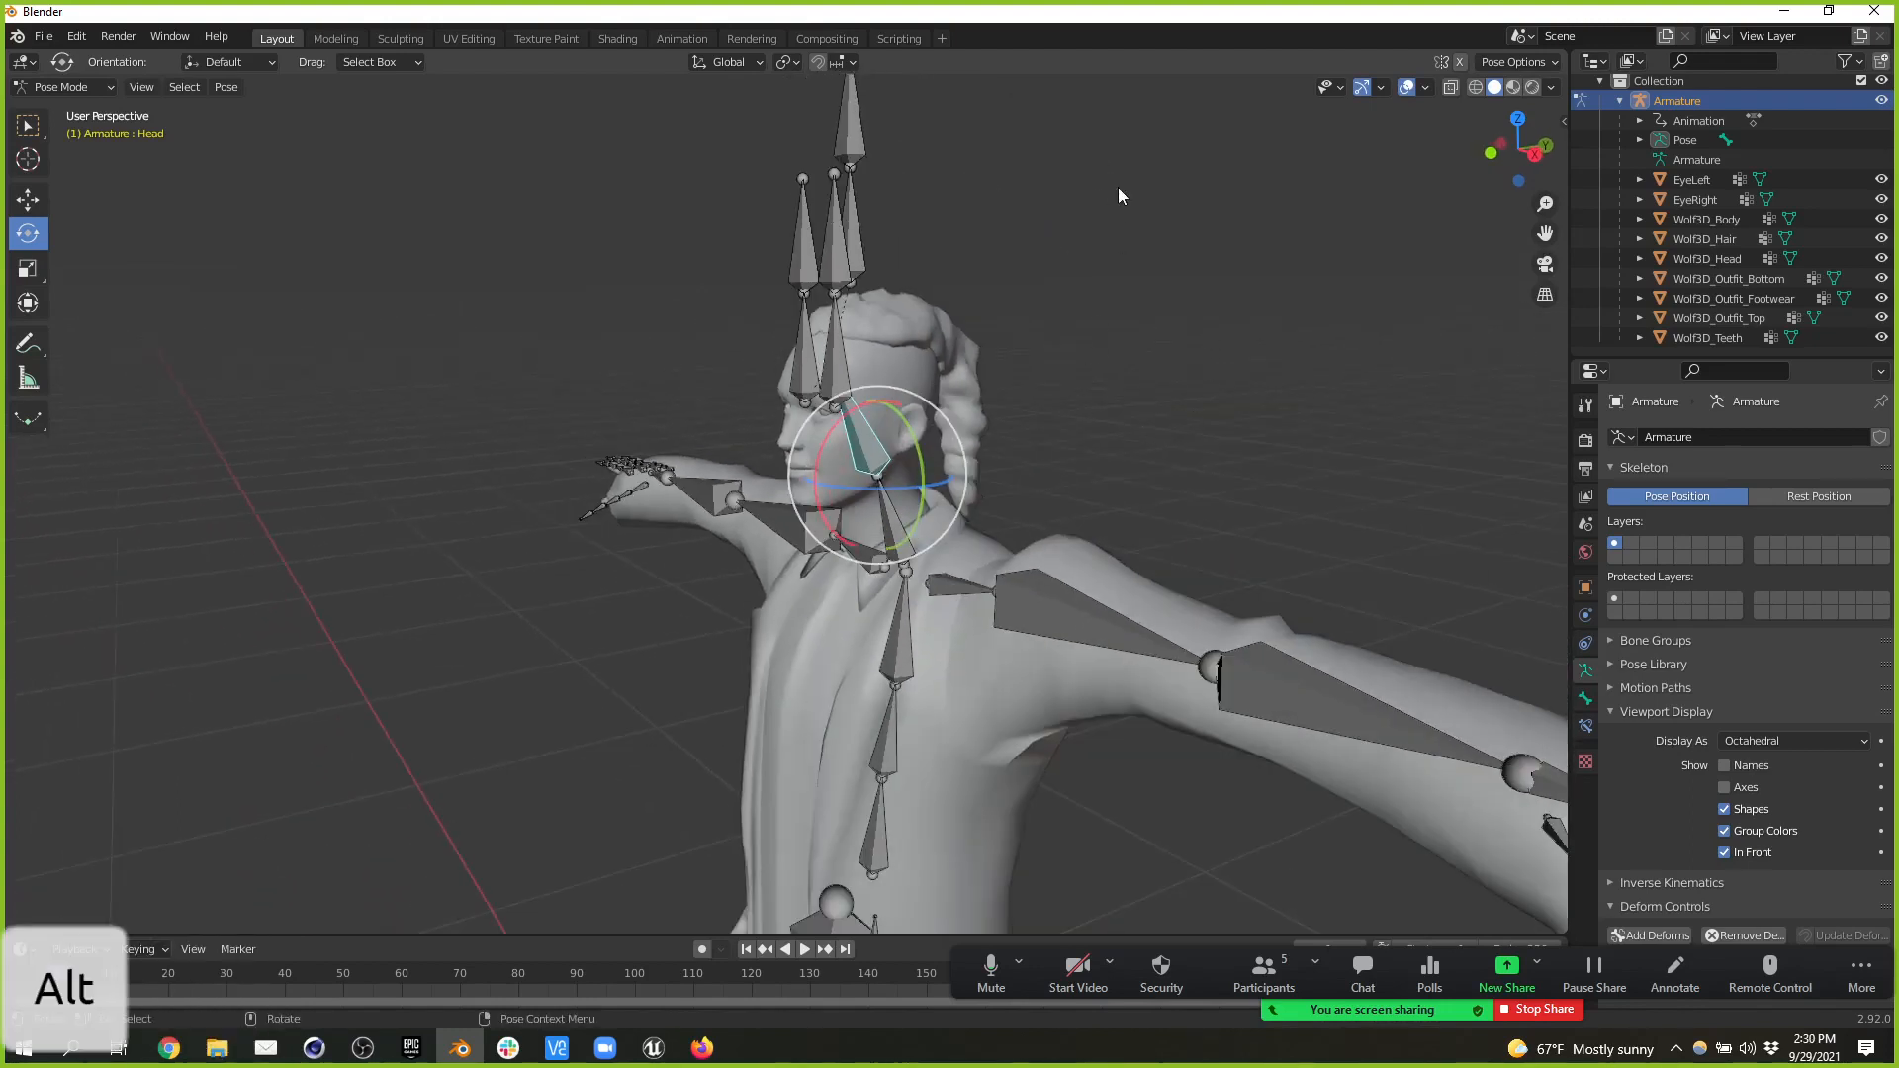
click(1095, 605)
mouse_move(1024, 538)
mouse_down()
mouse_move(1050, 584)
mouse_move(1042, 560)
mouse_up()
key(ctrl+z)
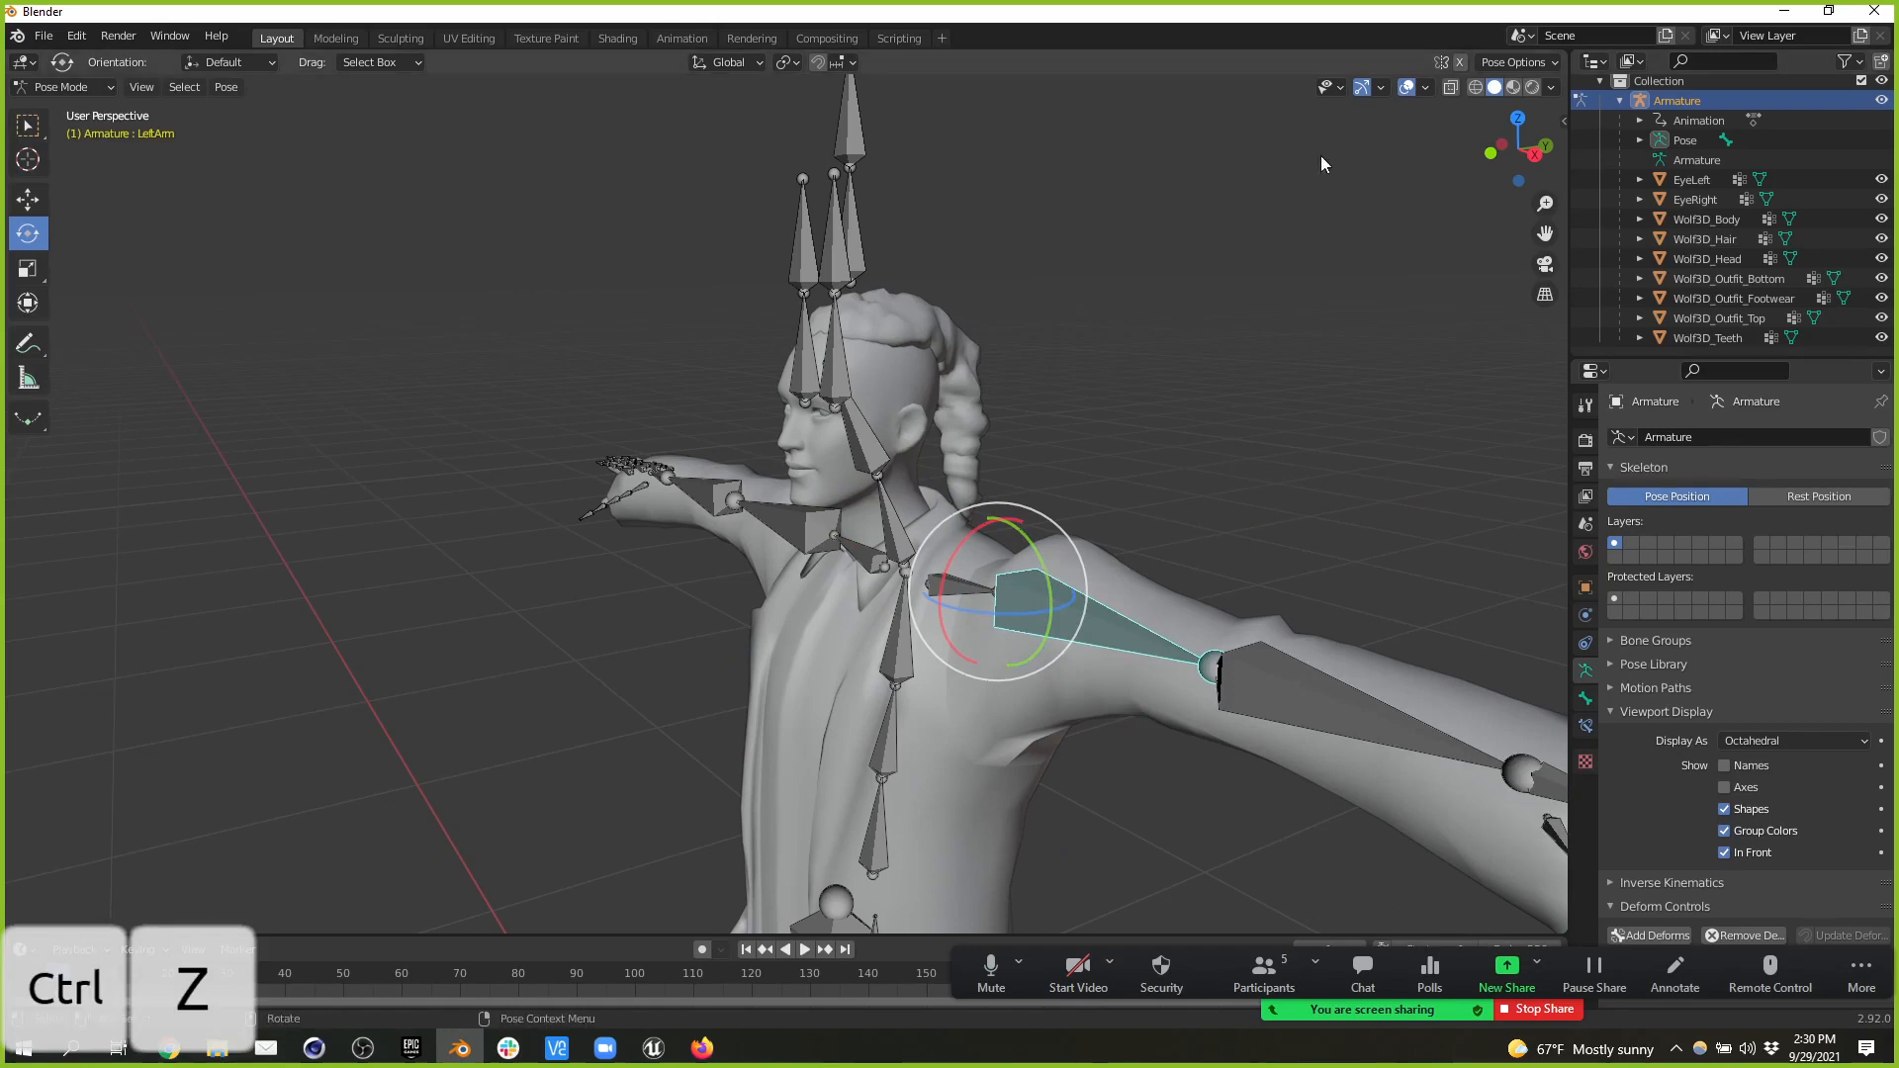
- Select all the character's meshes together with the armature and return to Object Mode
click(1699, 182)
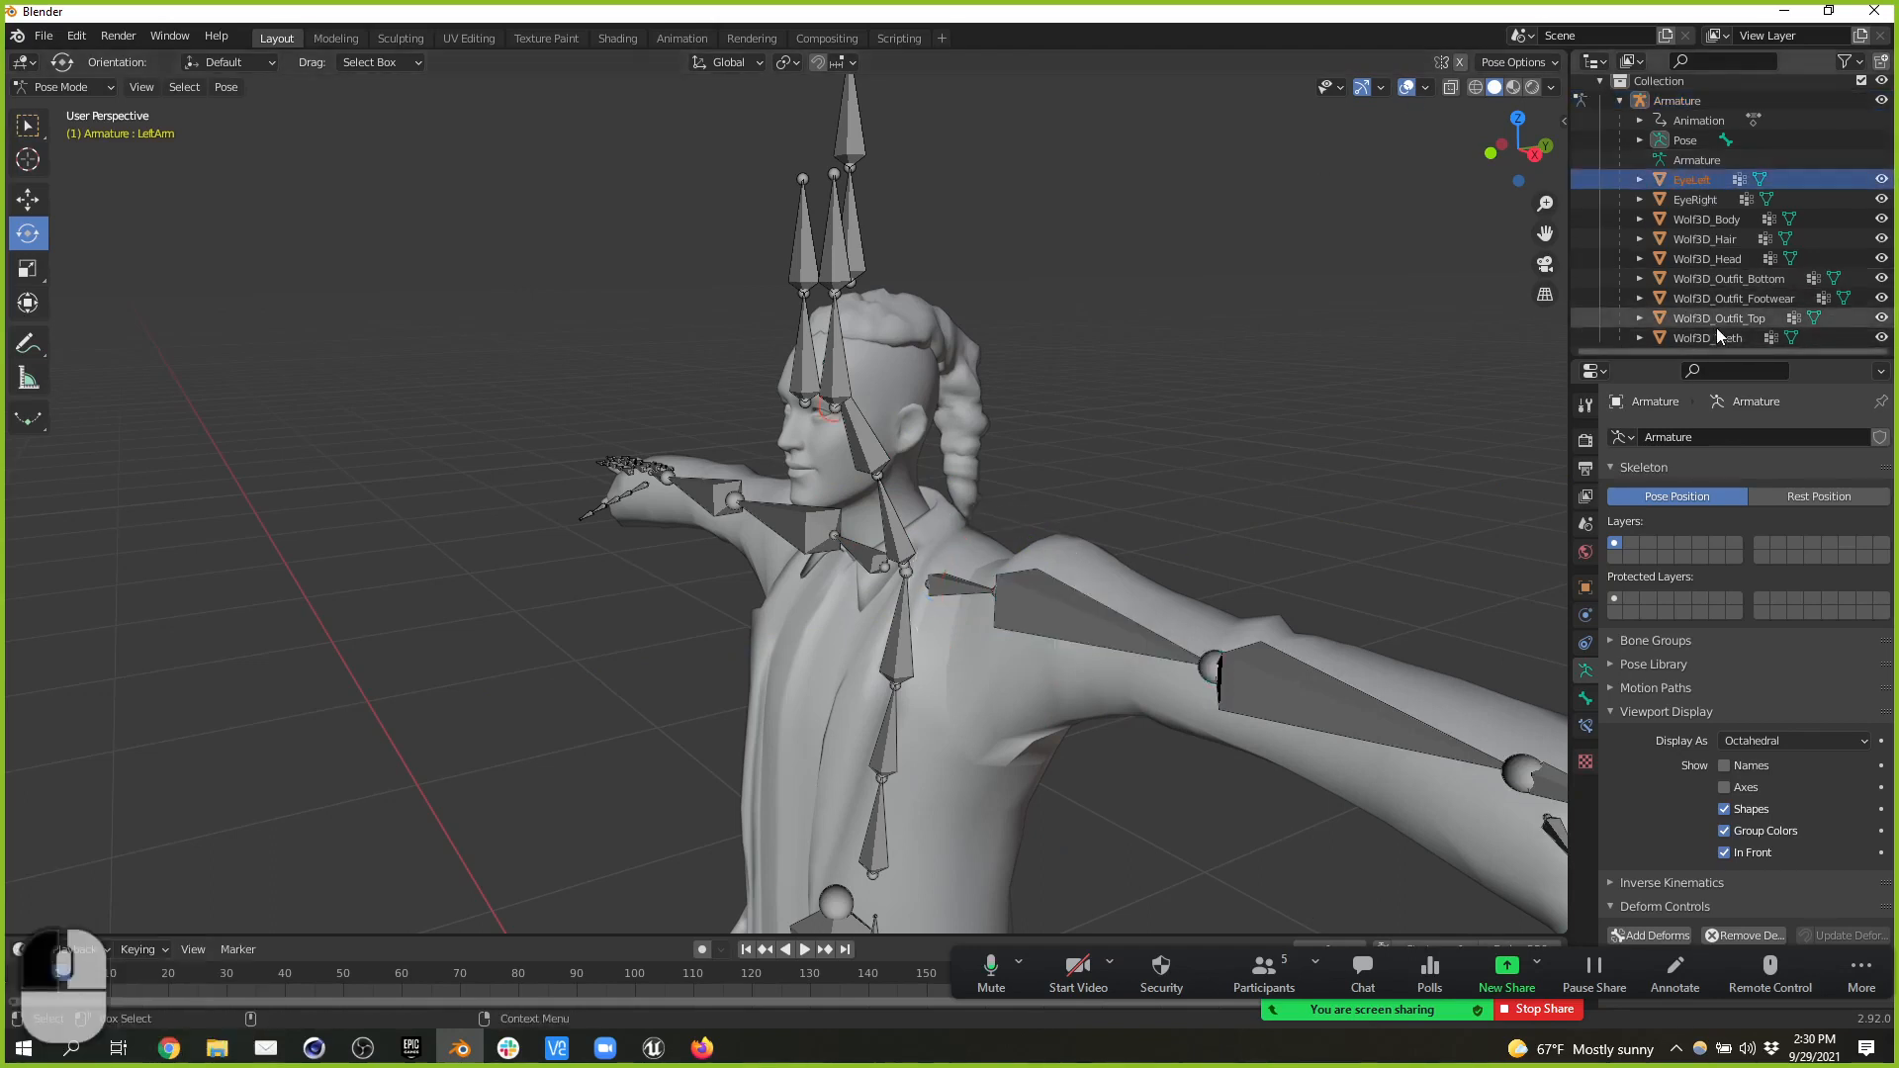
click(1717, 323)
click(1712, 338)
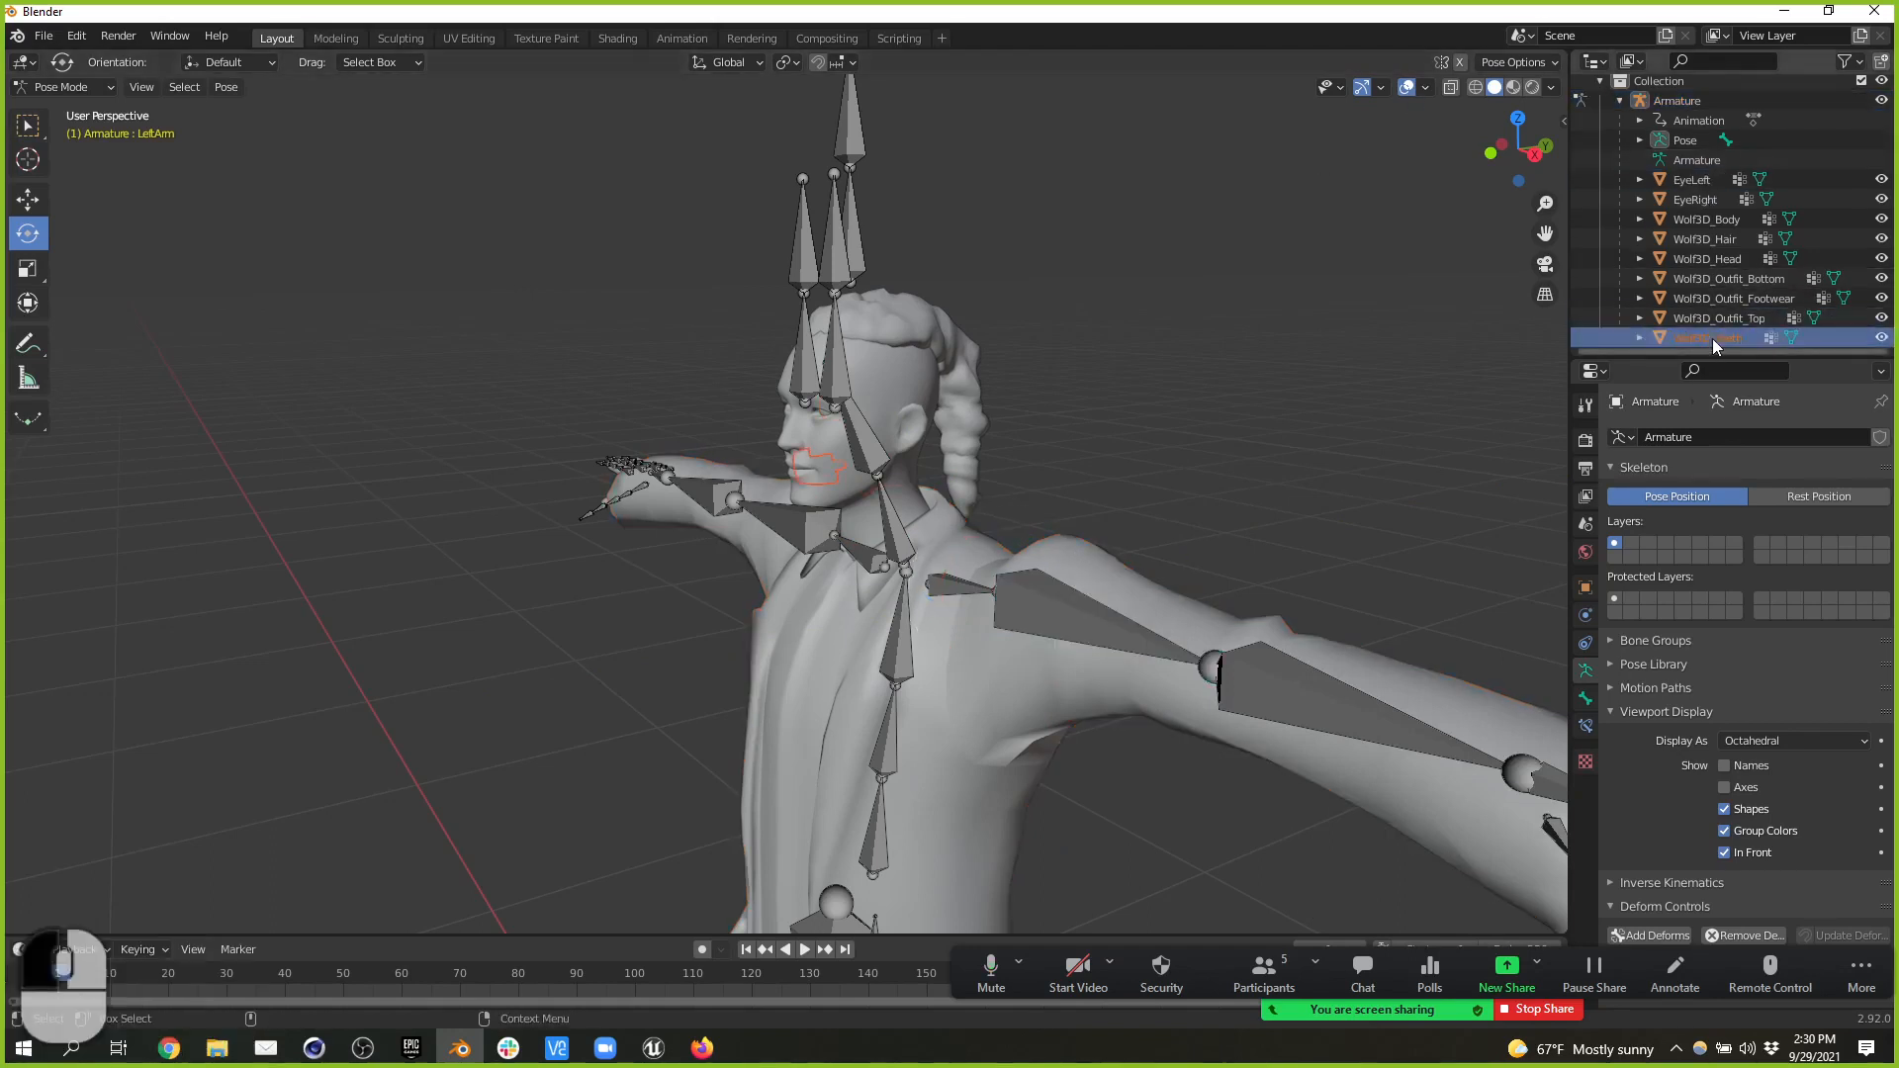
shift+click(1699, 182)
ctrl+click(1695, 161)
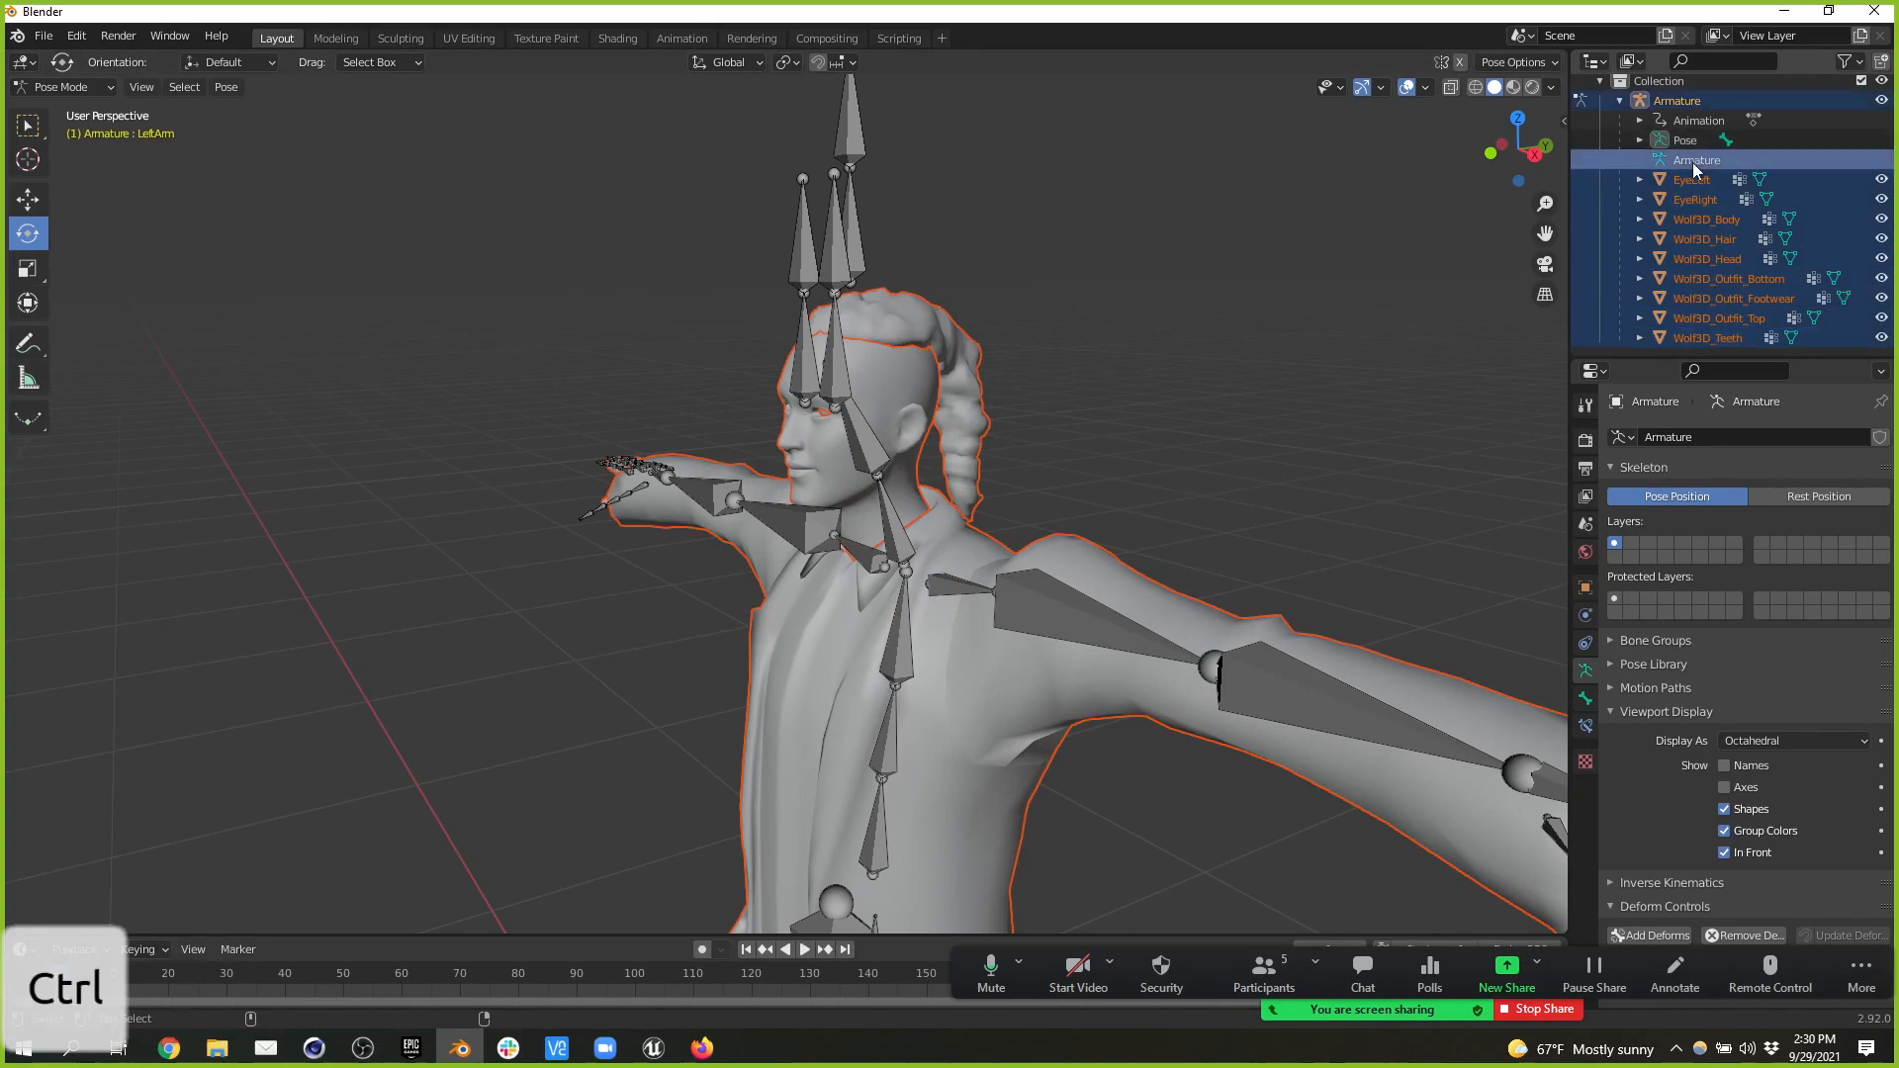
click(103, 91)
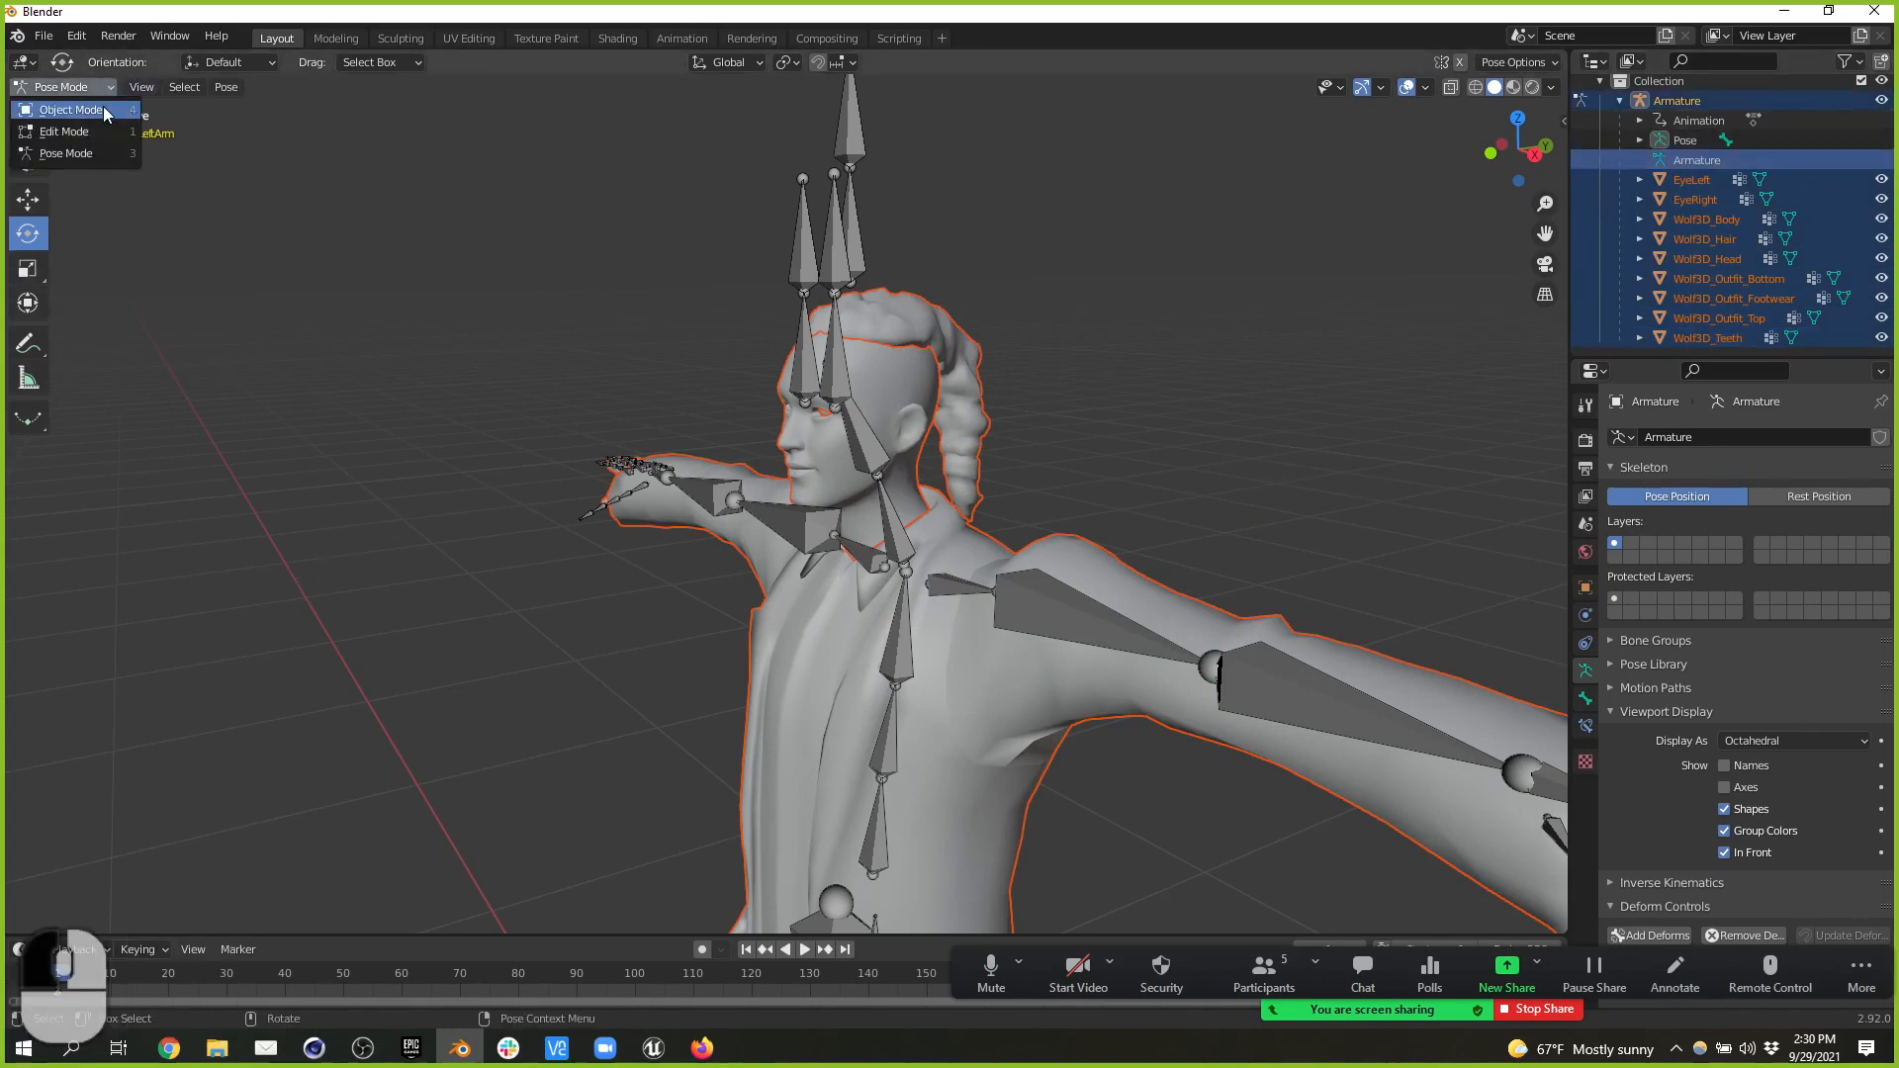
click(103, 105)
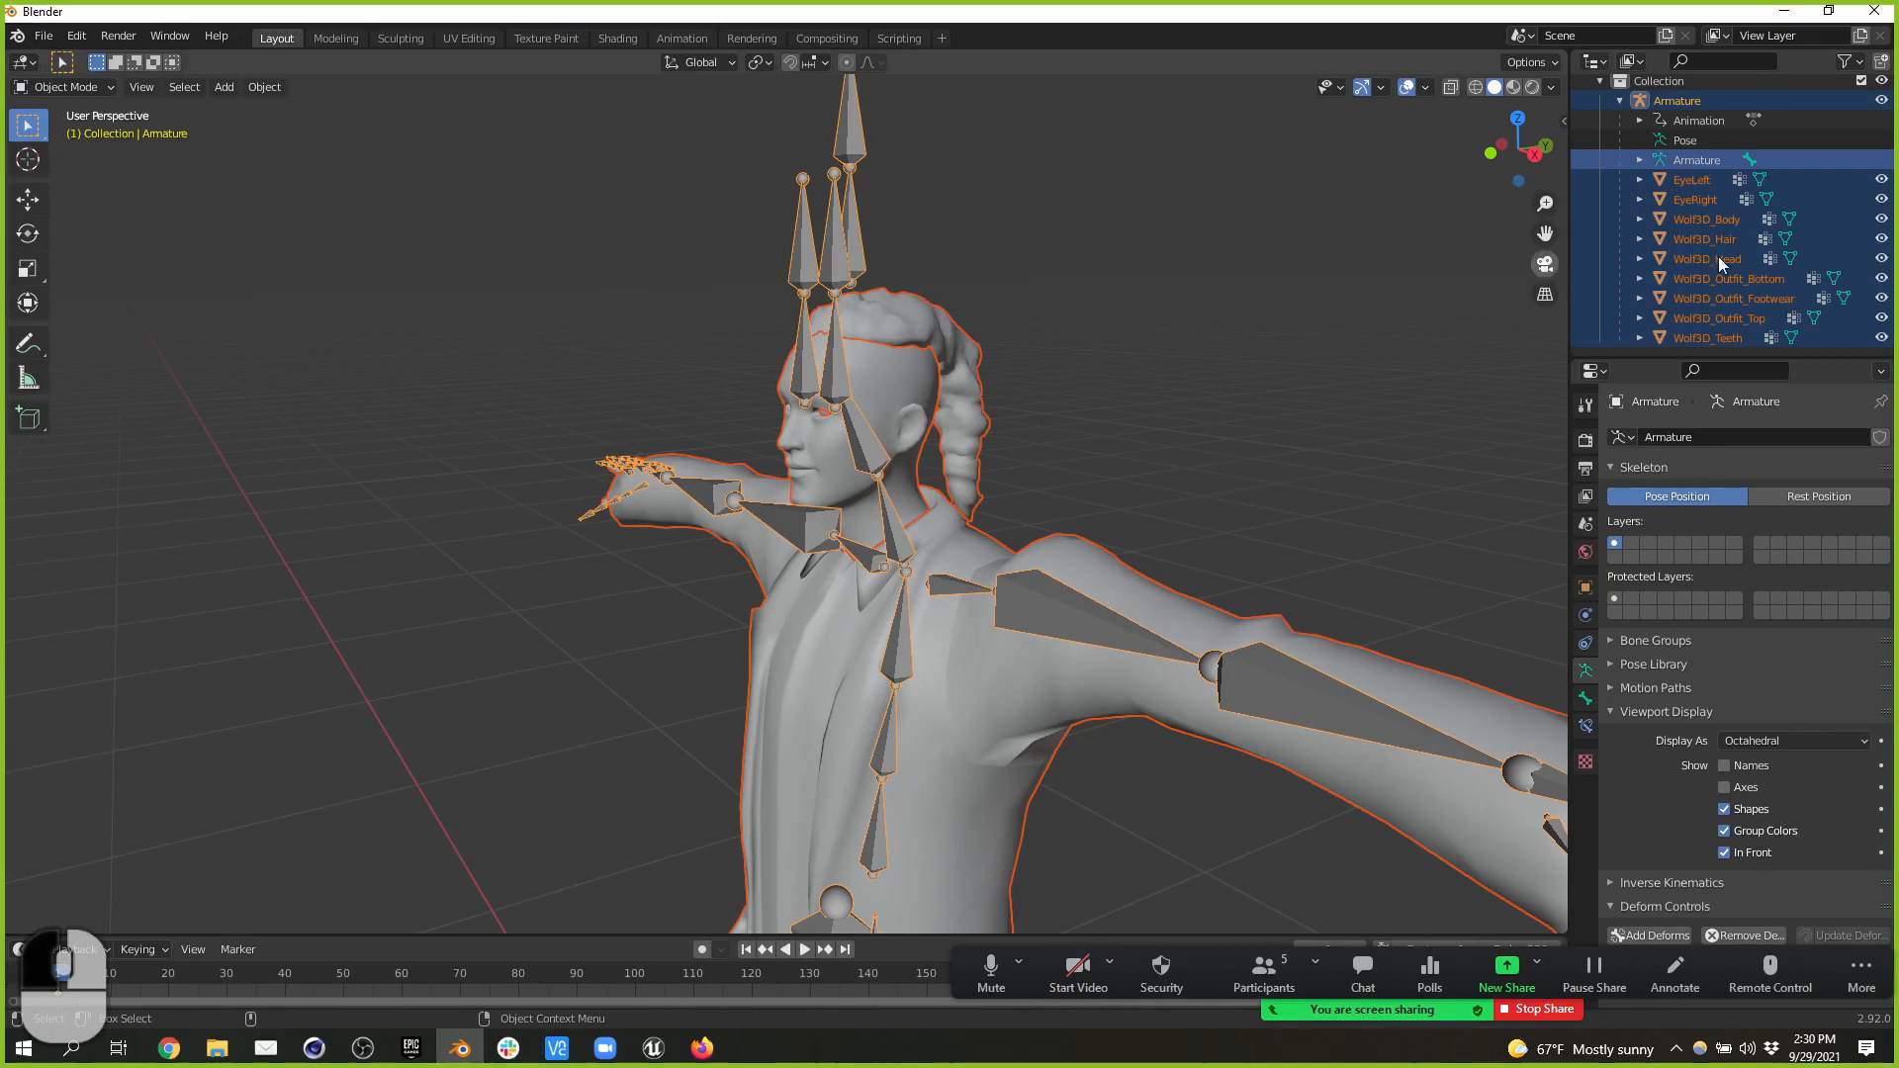
- Parent all the meshes from EyeLeft to Wolf3D_Teeth to the active armature with a plain Armature Deform
click(1717, 337)
ctrl+click(1713, 182)
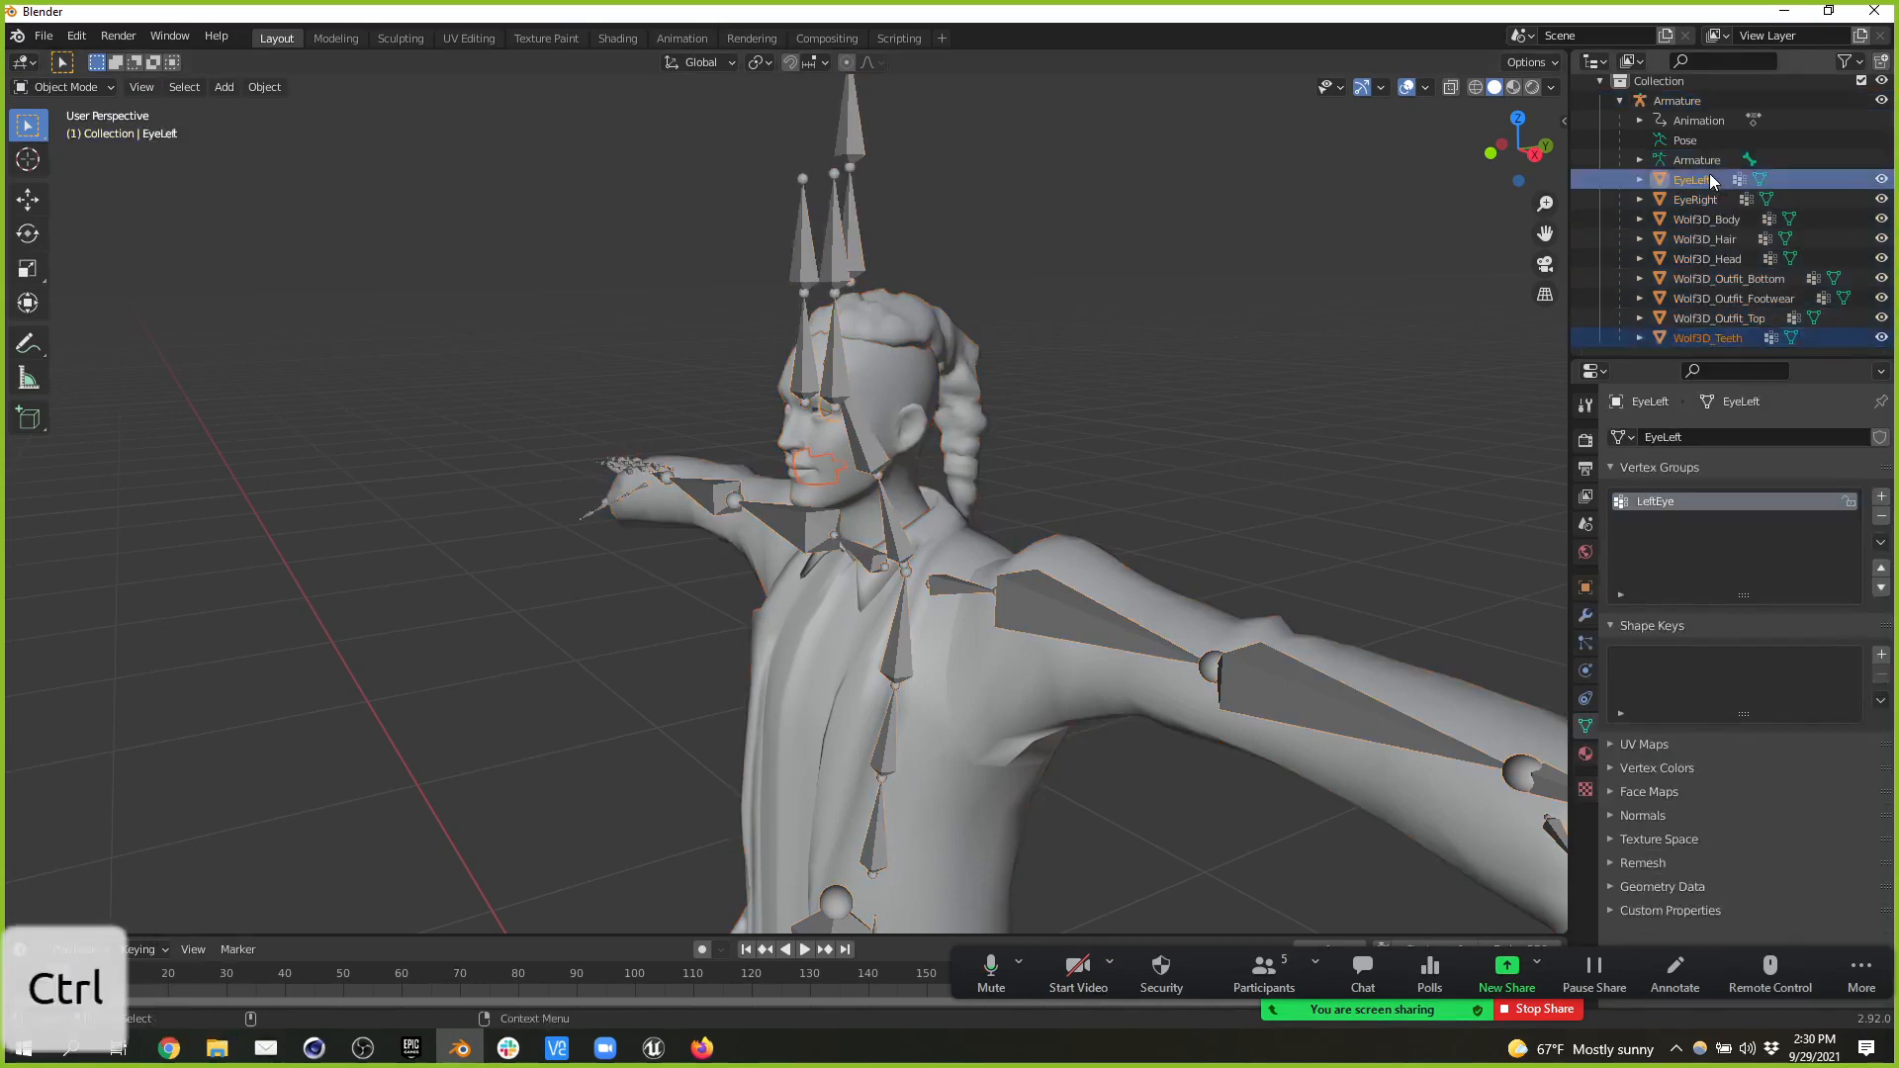
ctrl+click(1703, 338)
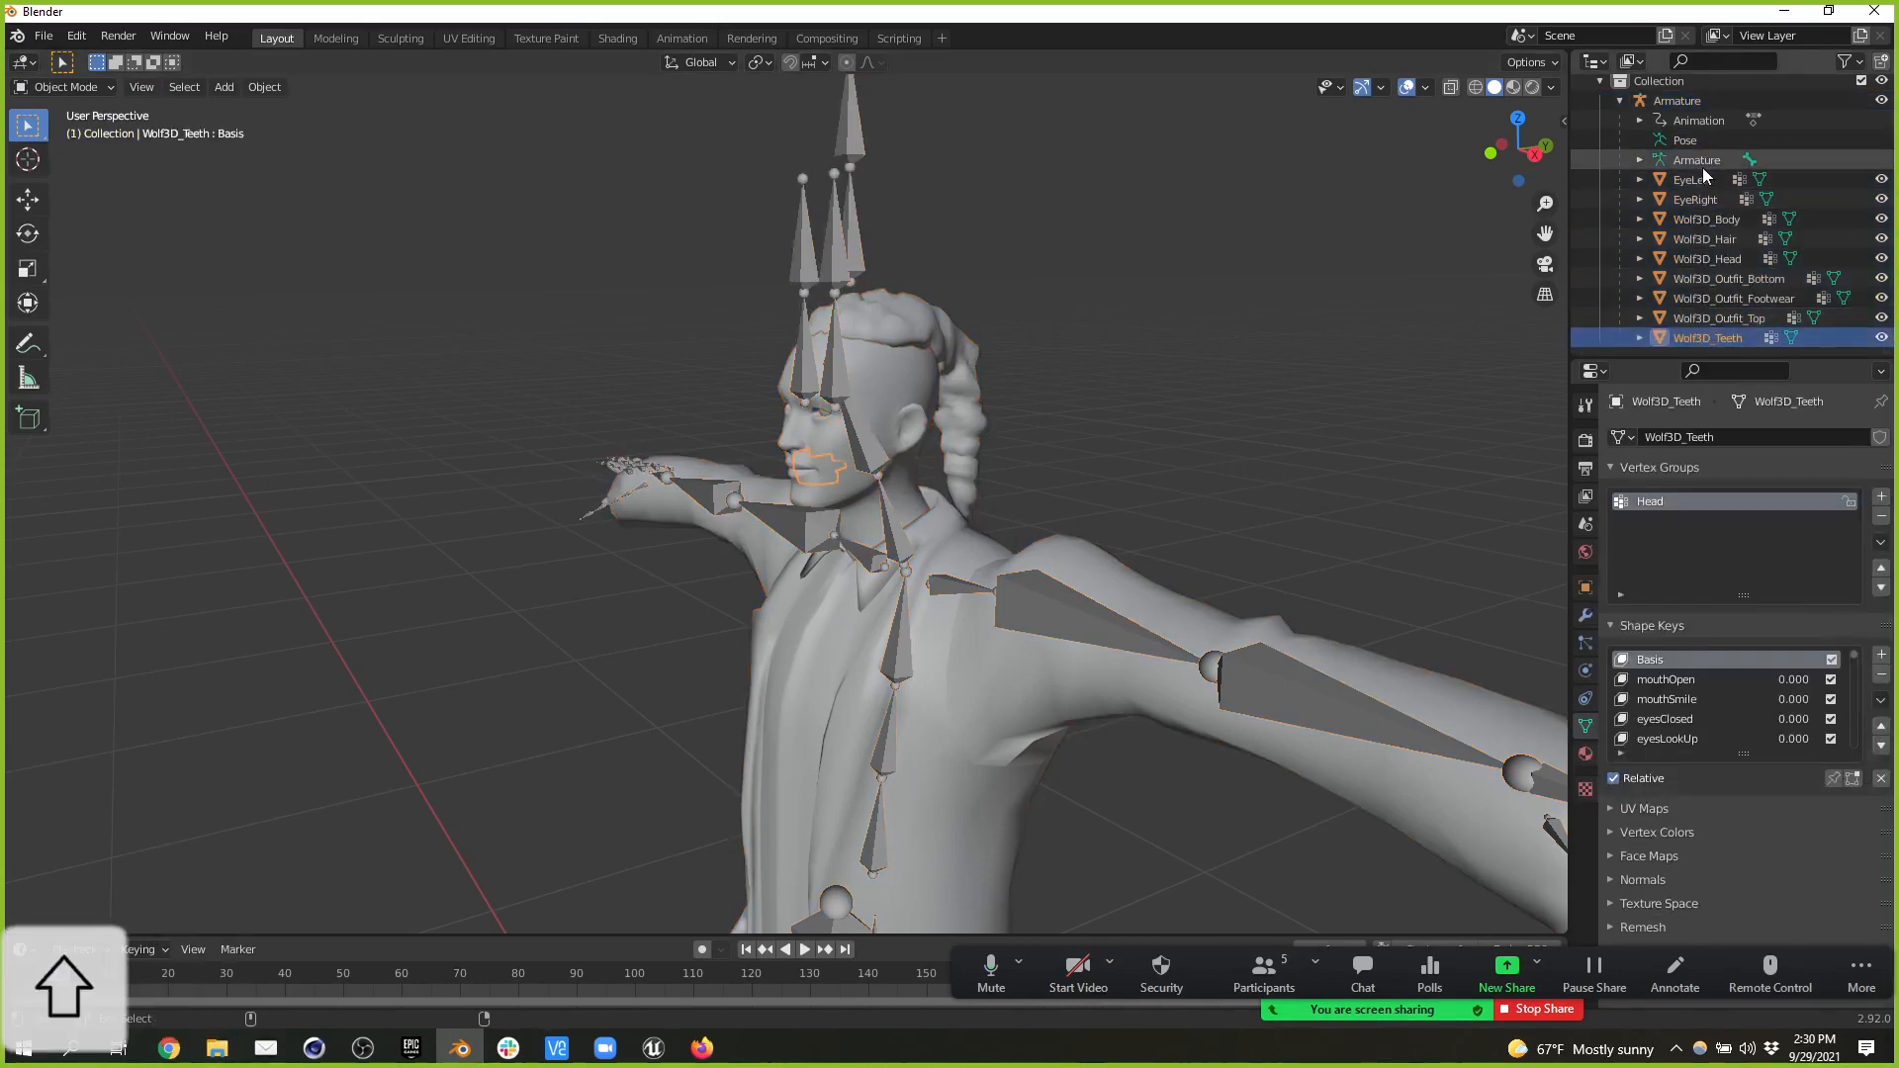
shift+click(1701, 180)
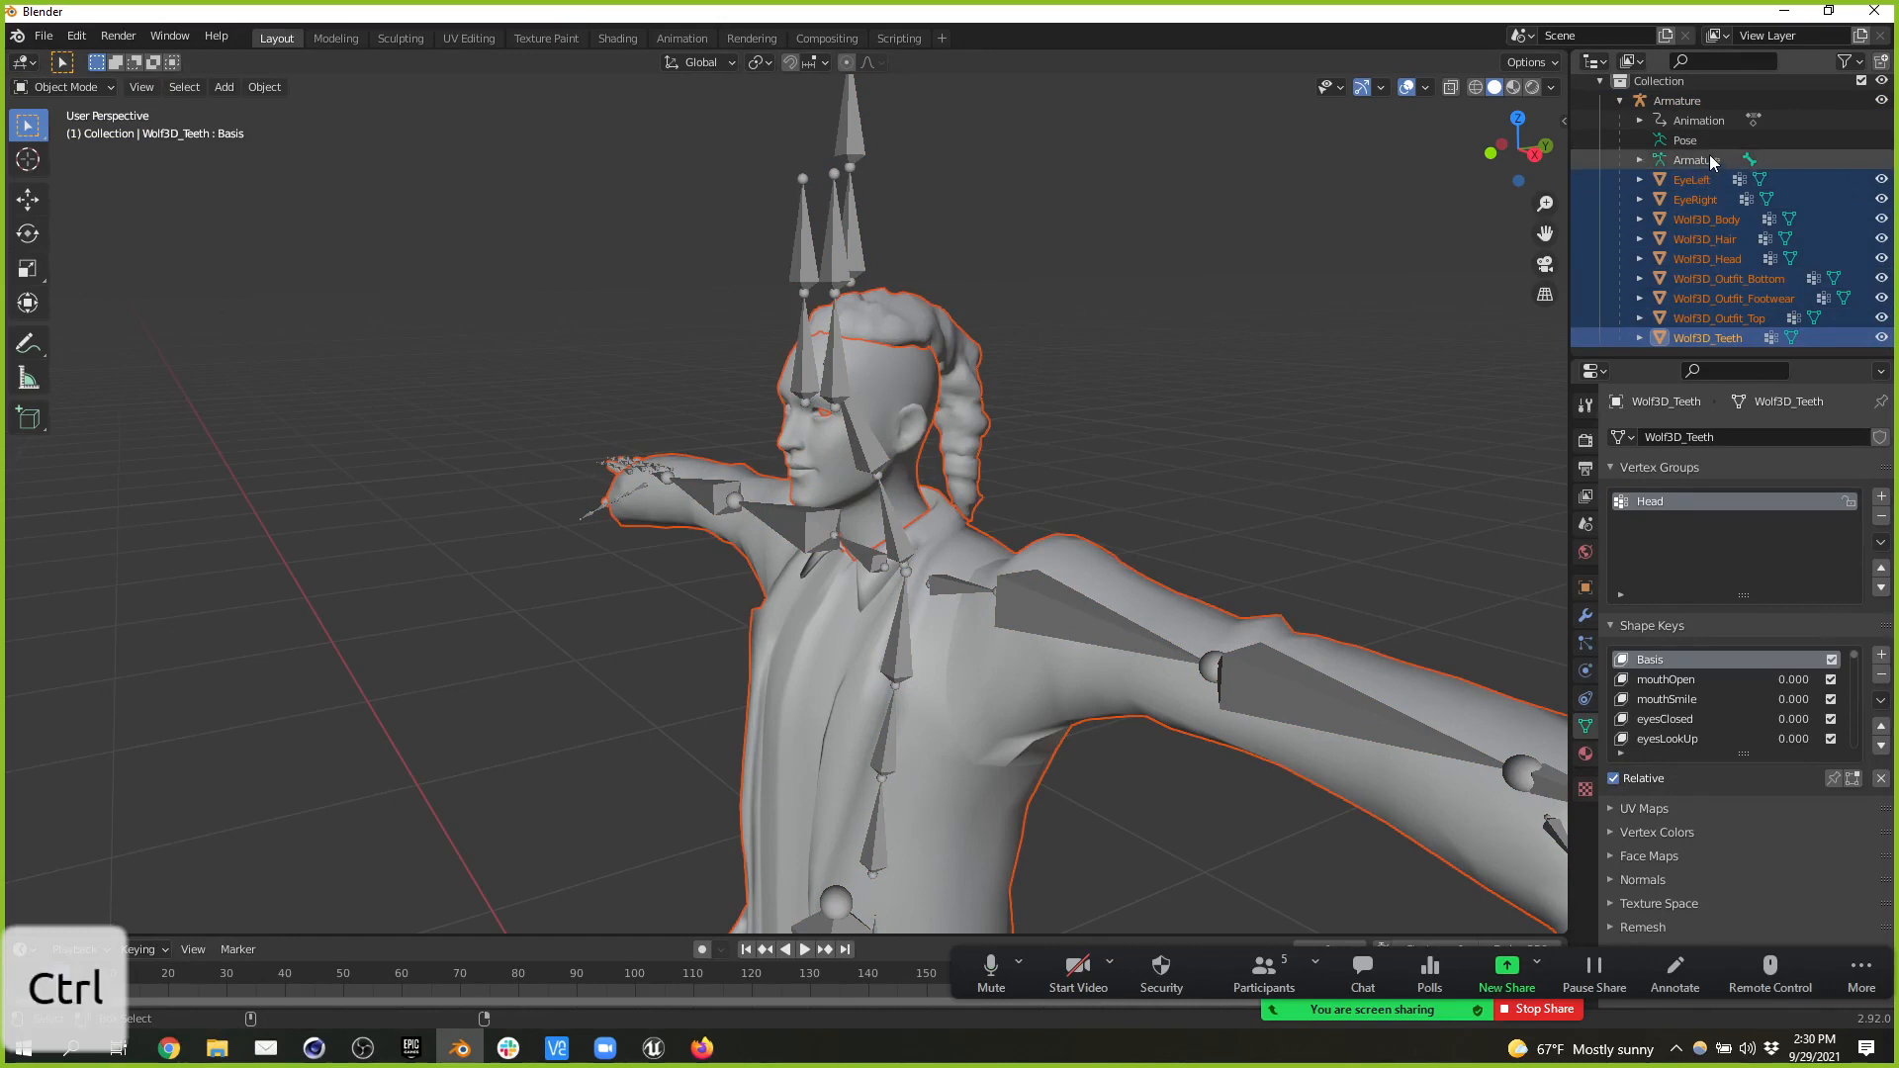
ctrl+click(1708, 164)
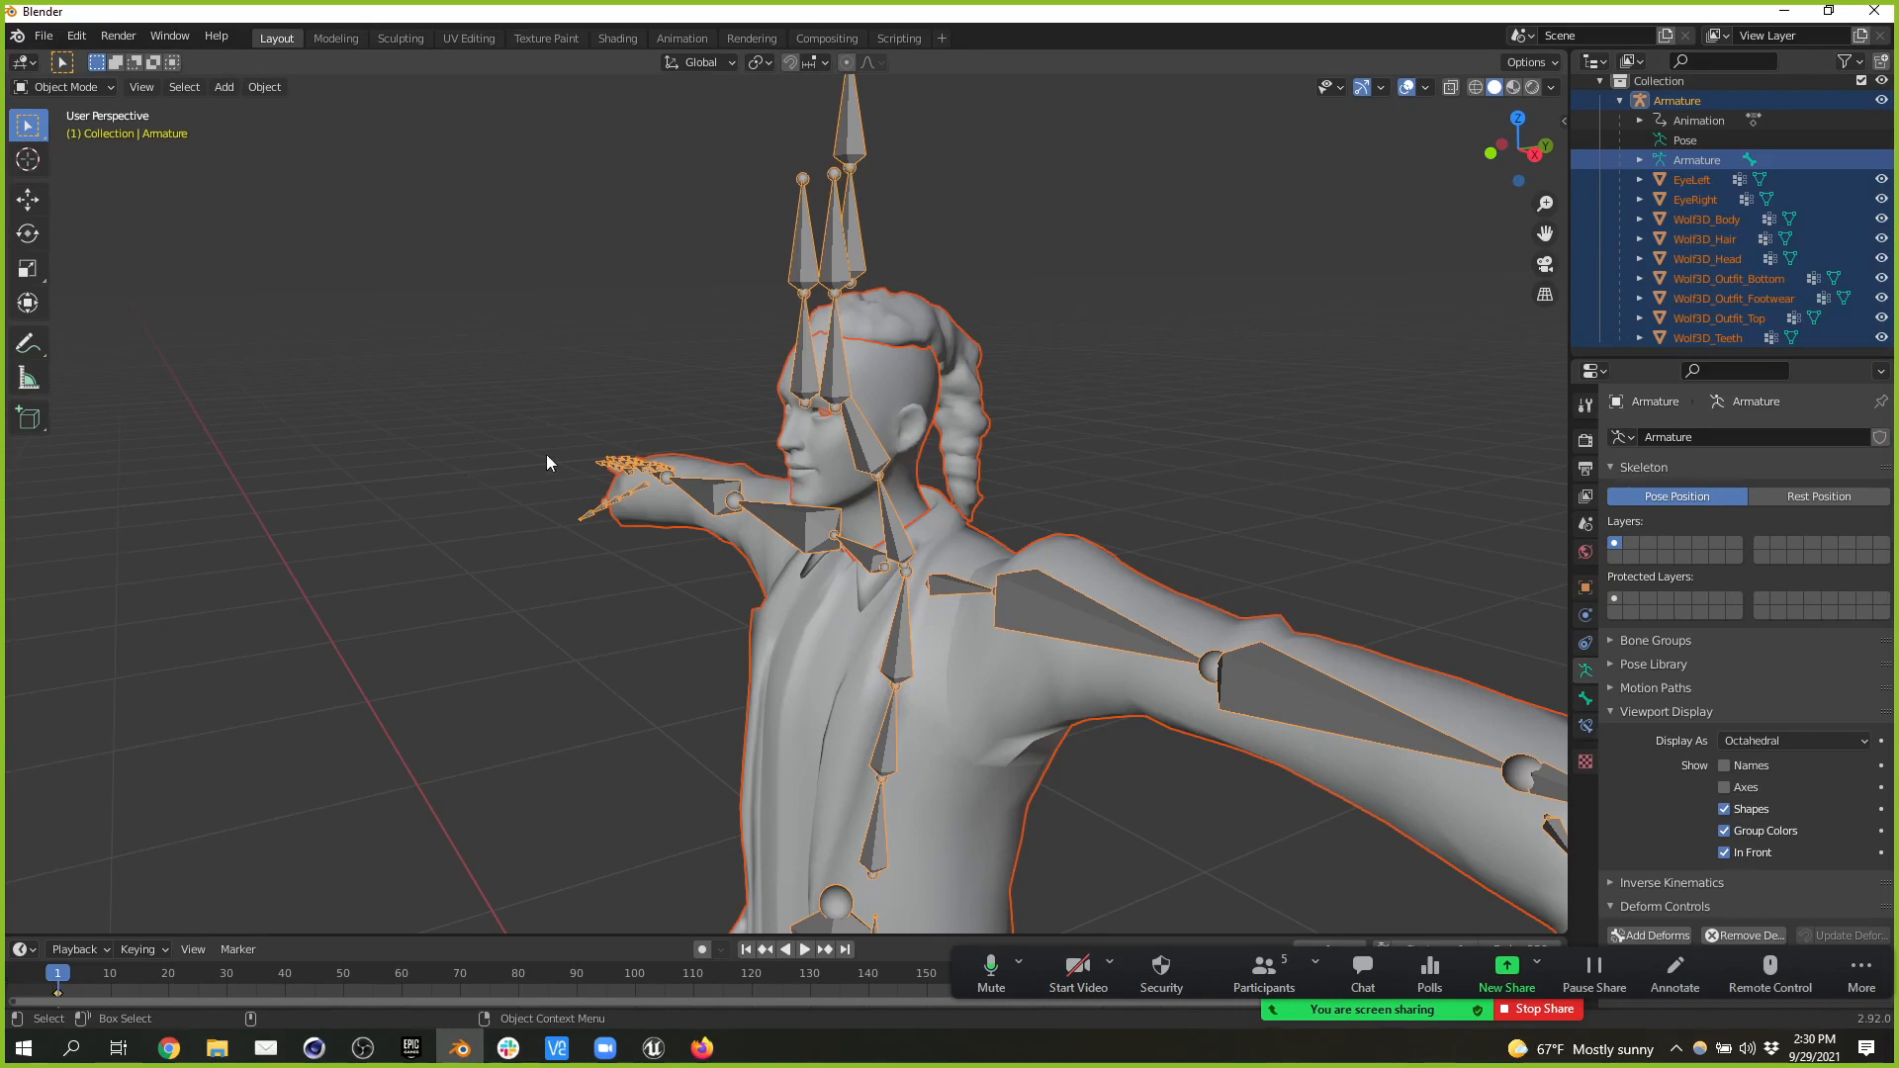
click(265, 87)
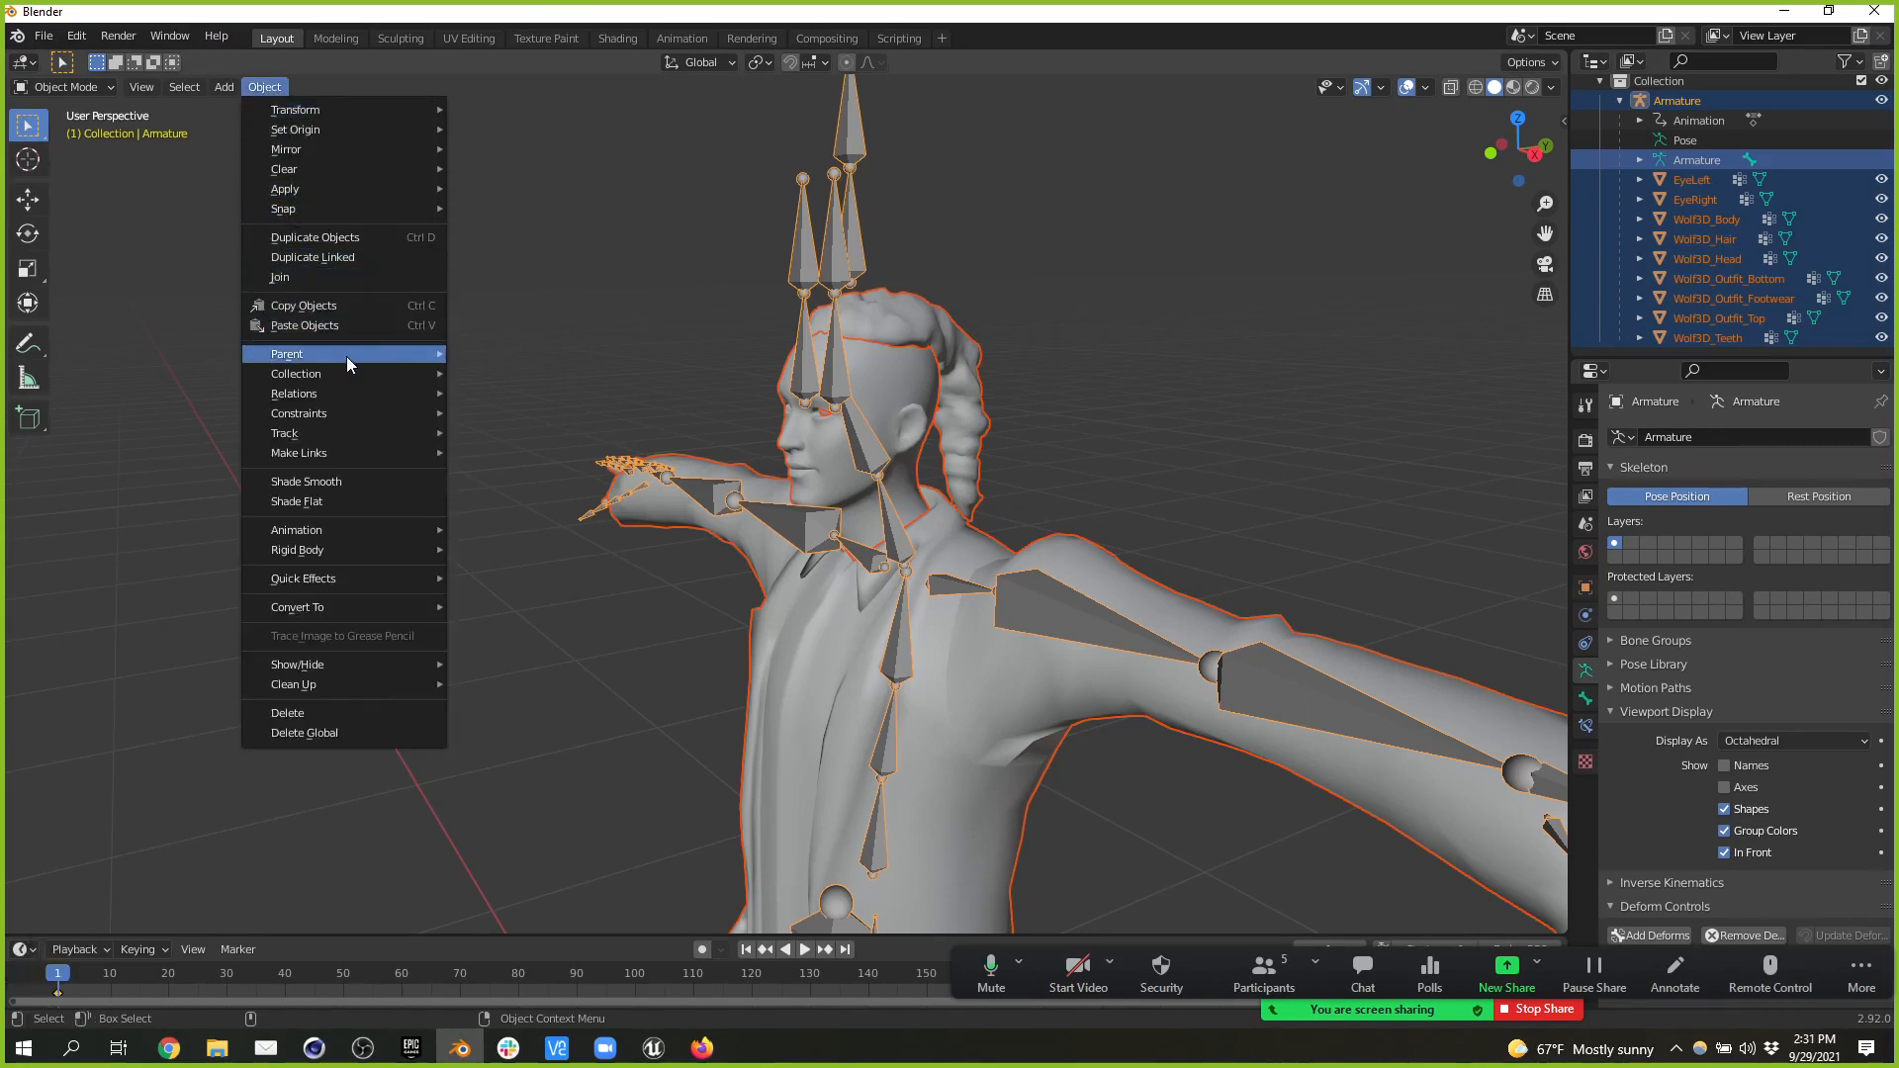
mouse_move(346, 352)
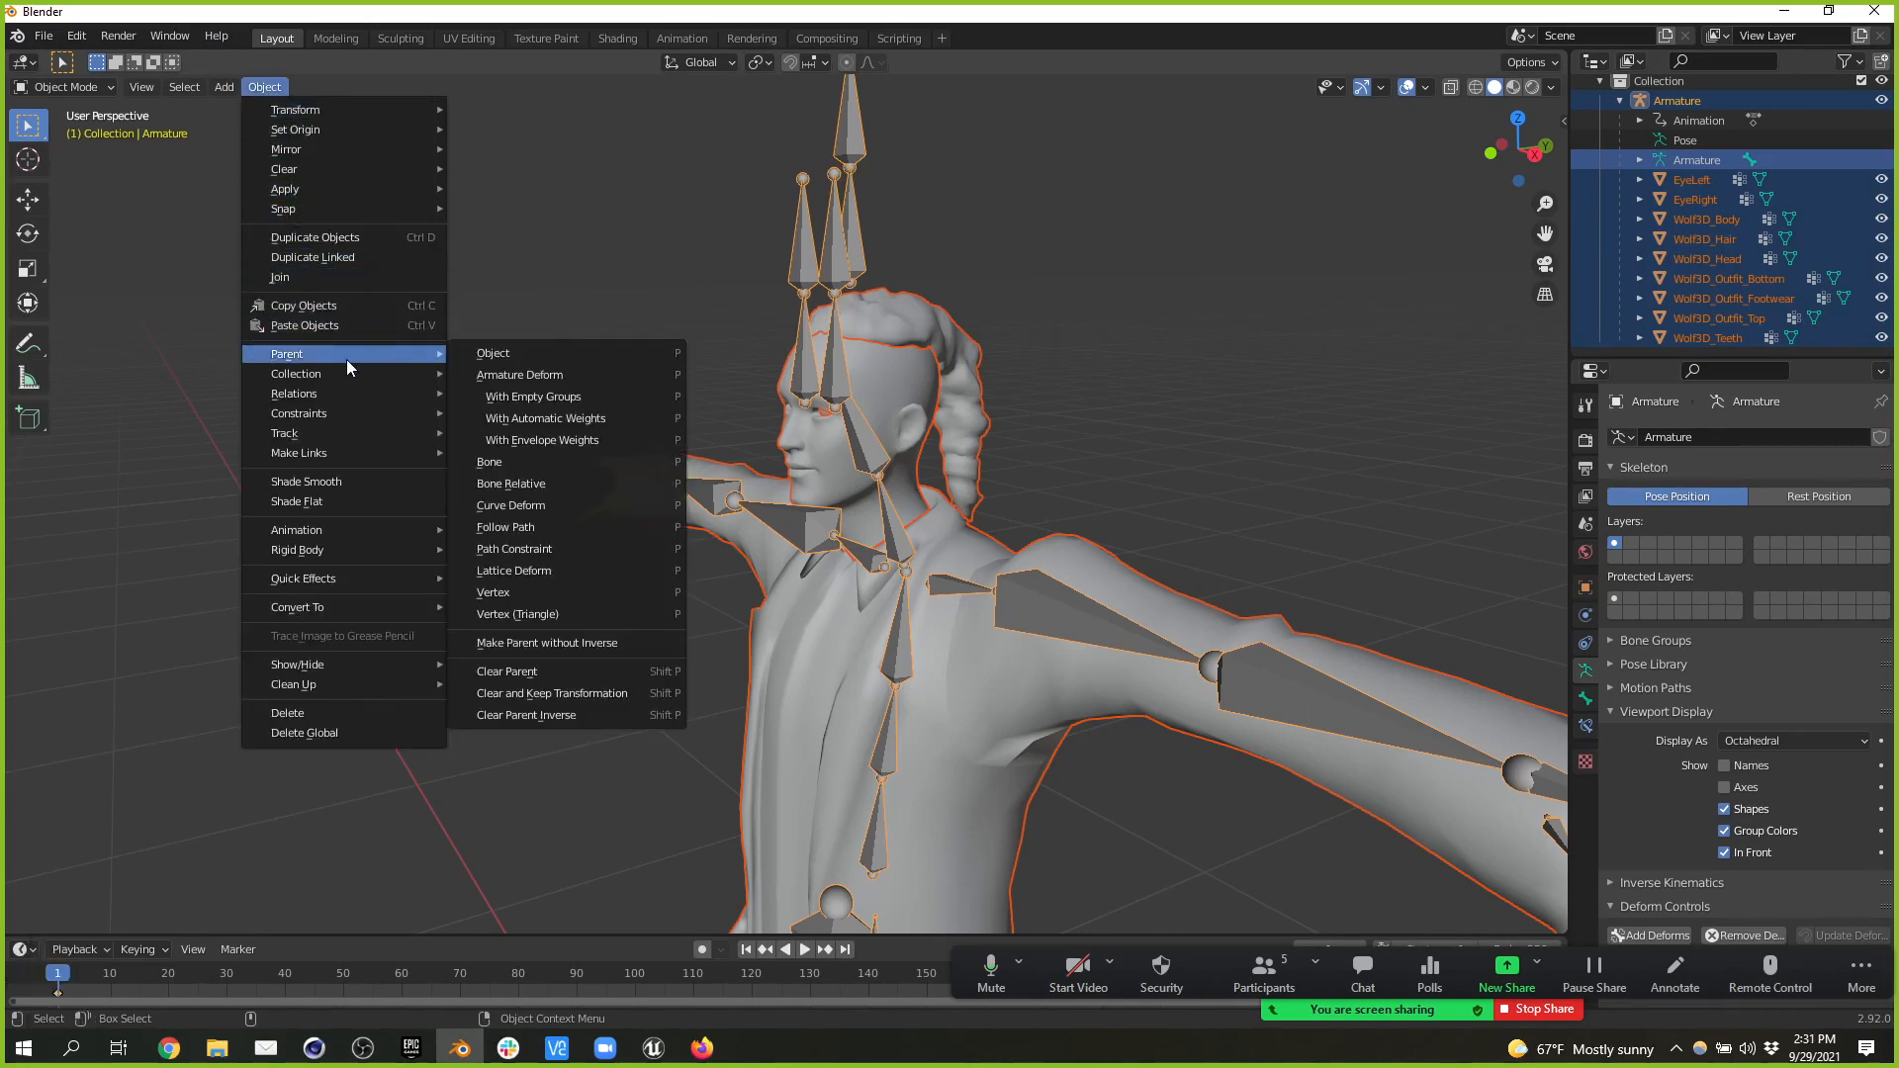
click(613, 376)
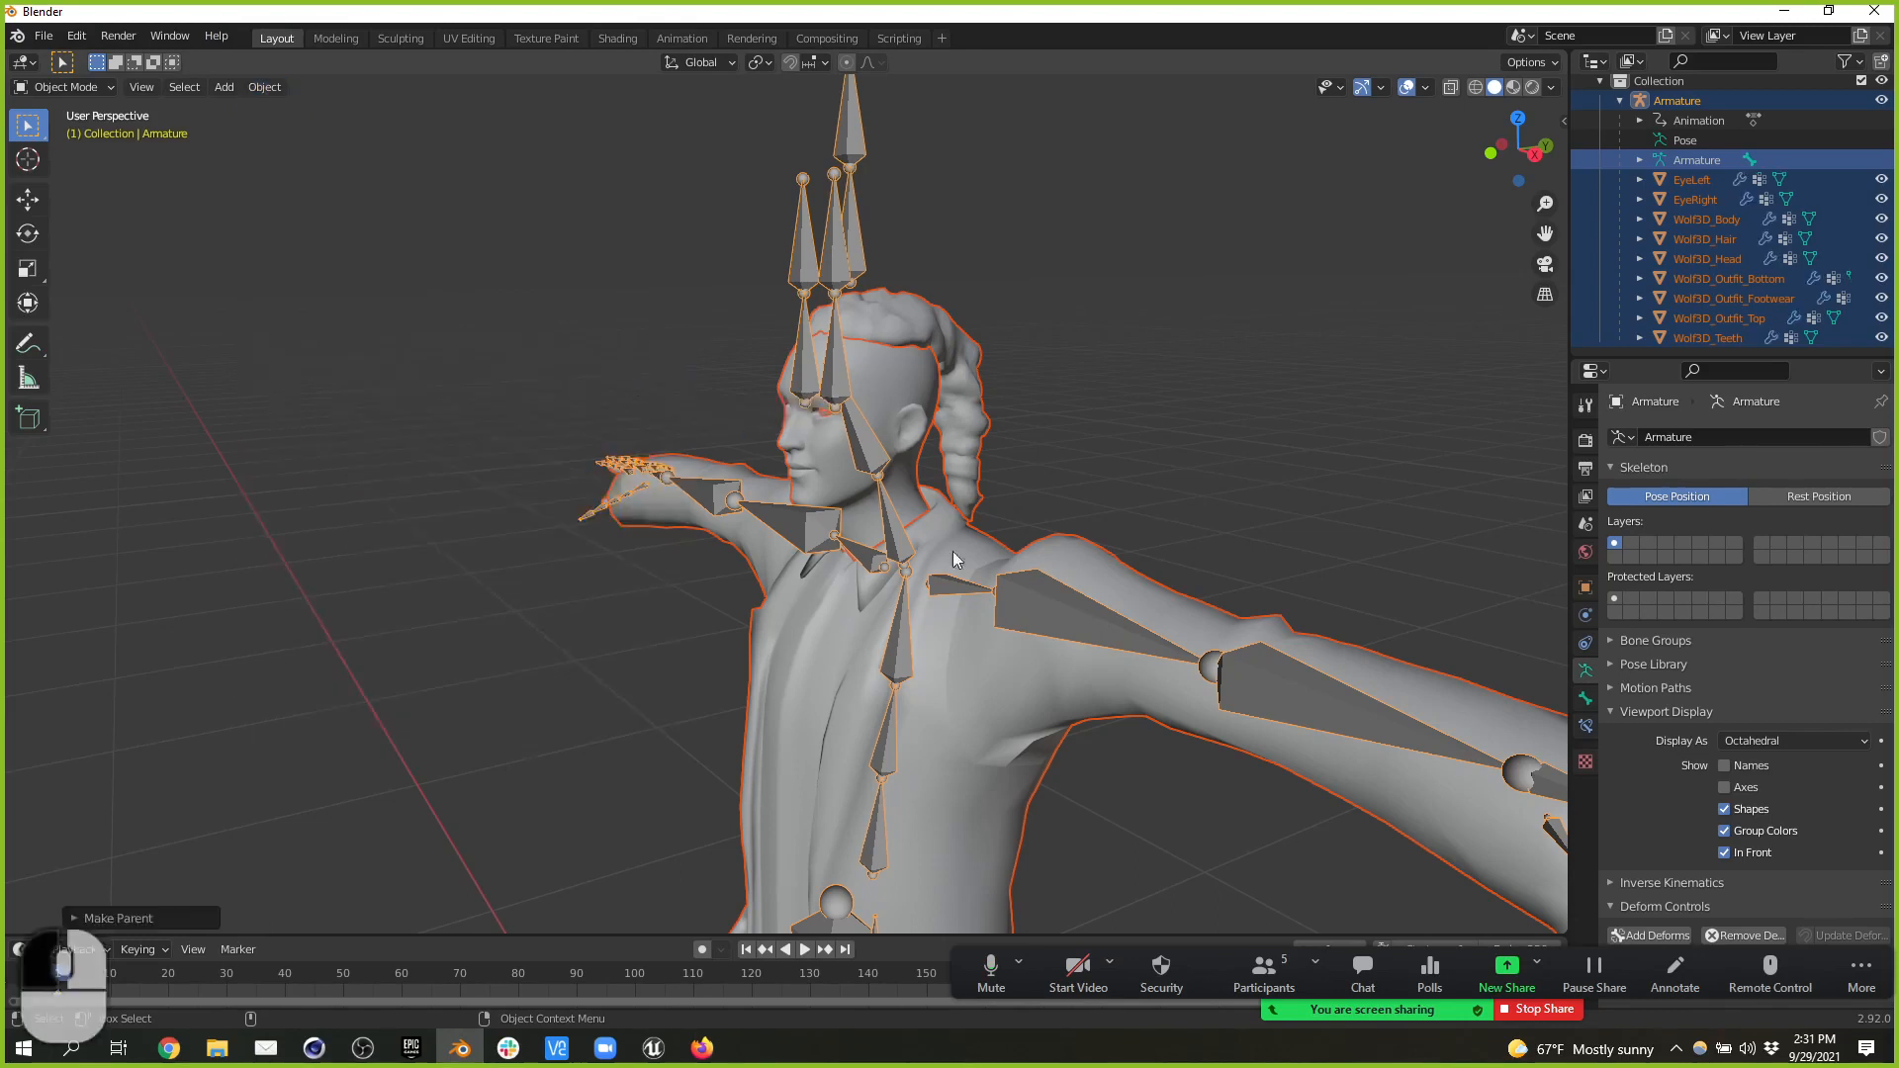
- Make the armature the only selected object, switch it to Edit Mode and select the LeftArm bone
click(1051, 613)
click(1050, 613)
click(1051, 613)
click(1052, 614)
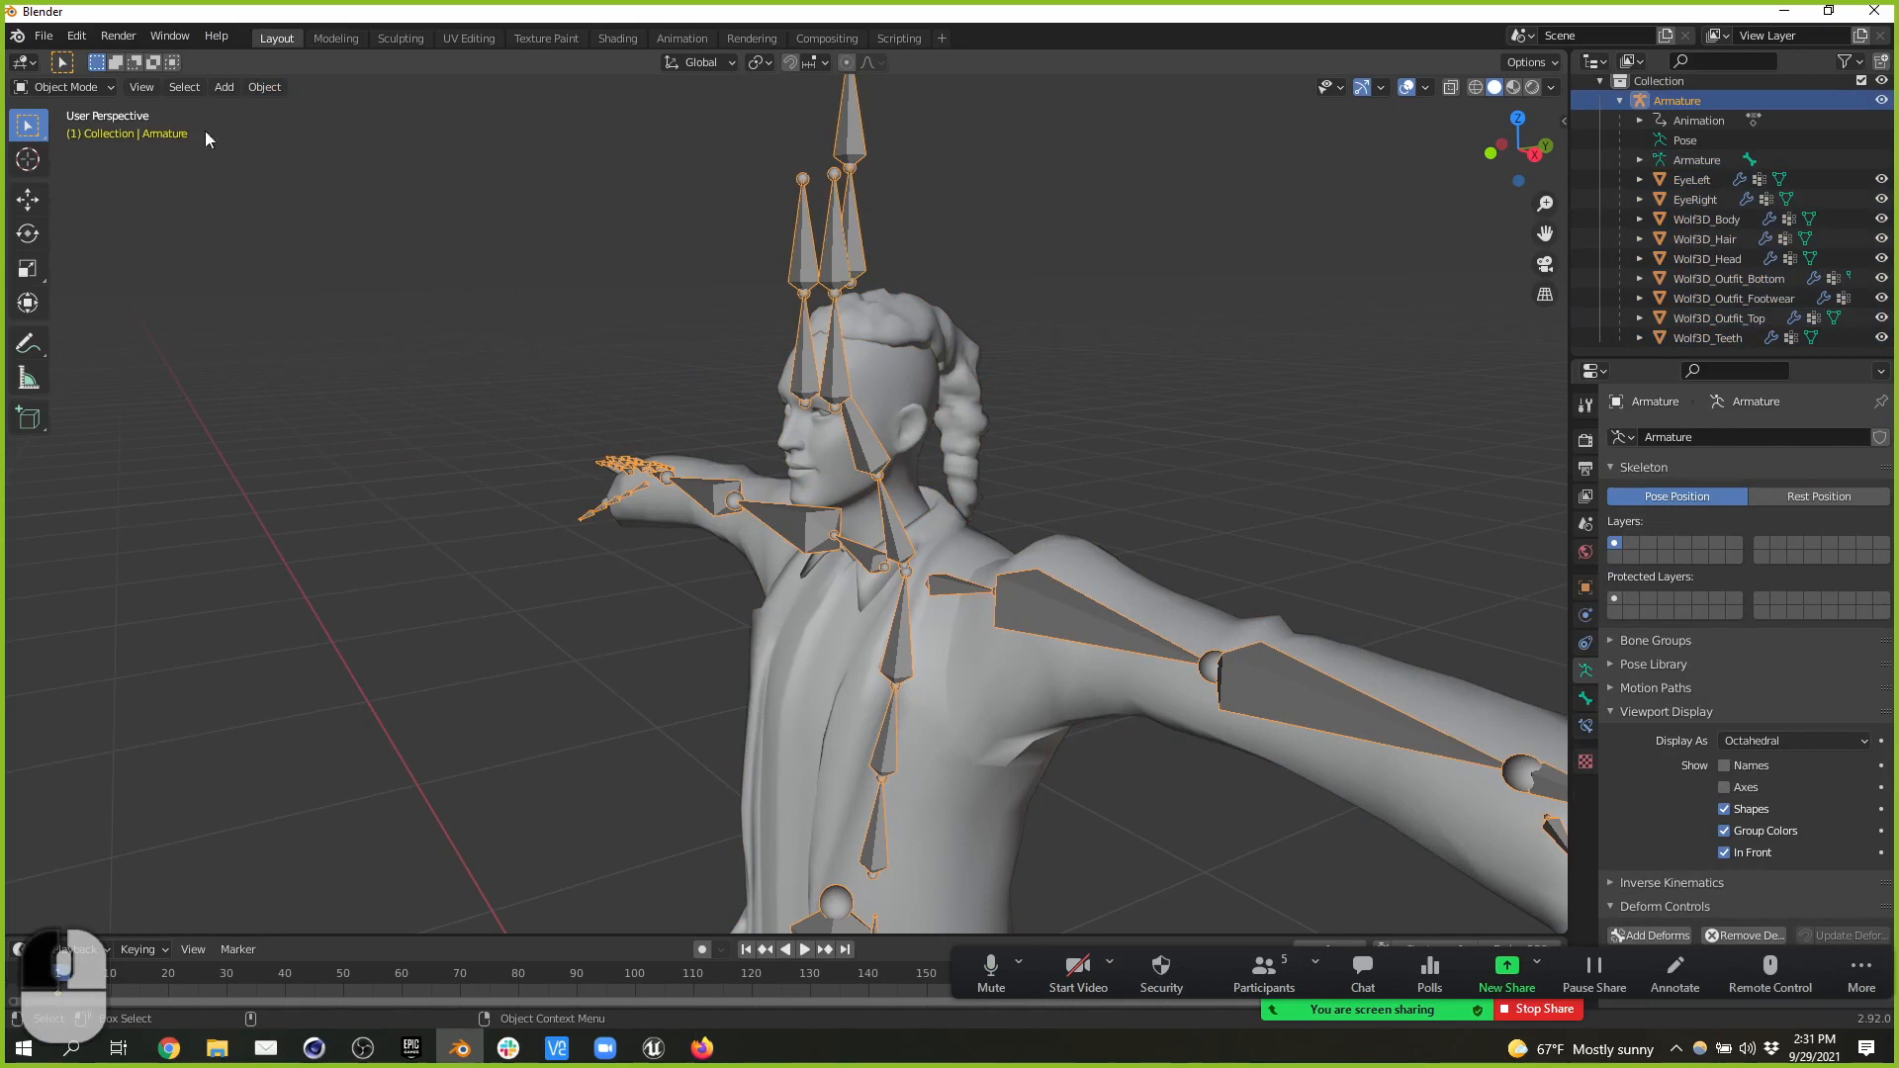
click(83, 91)
click(64, 131)
click(1020, 585)
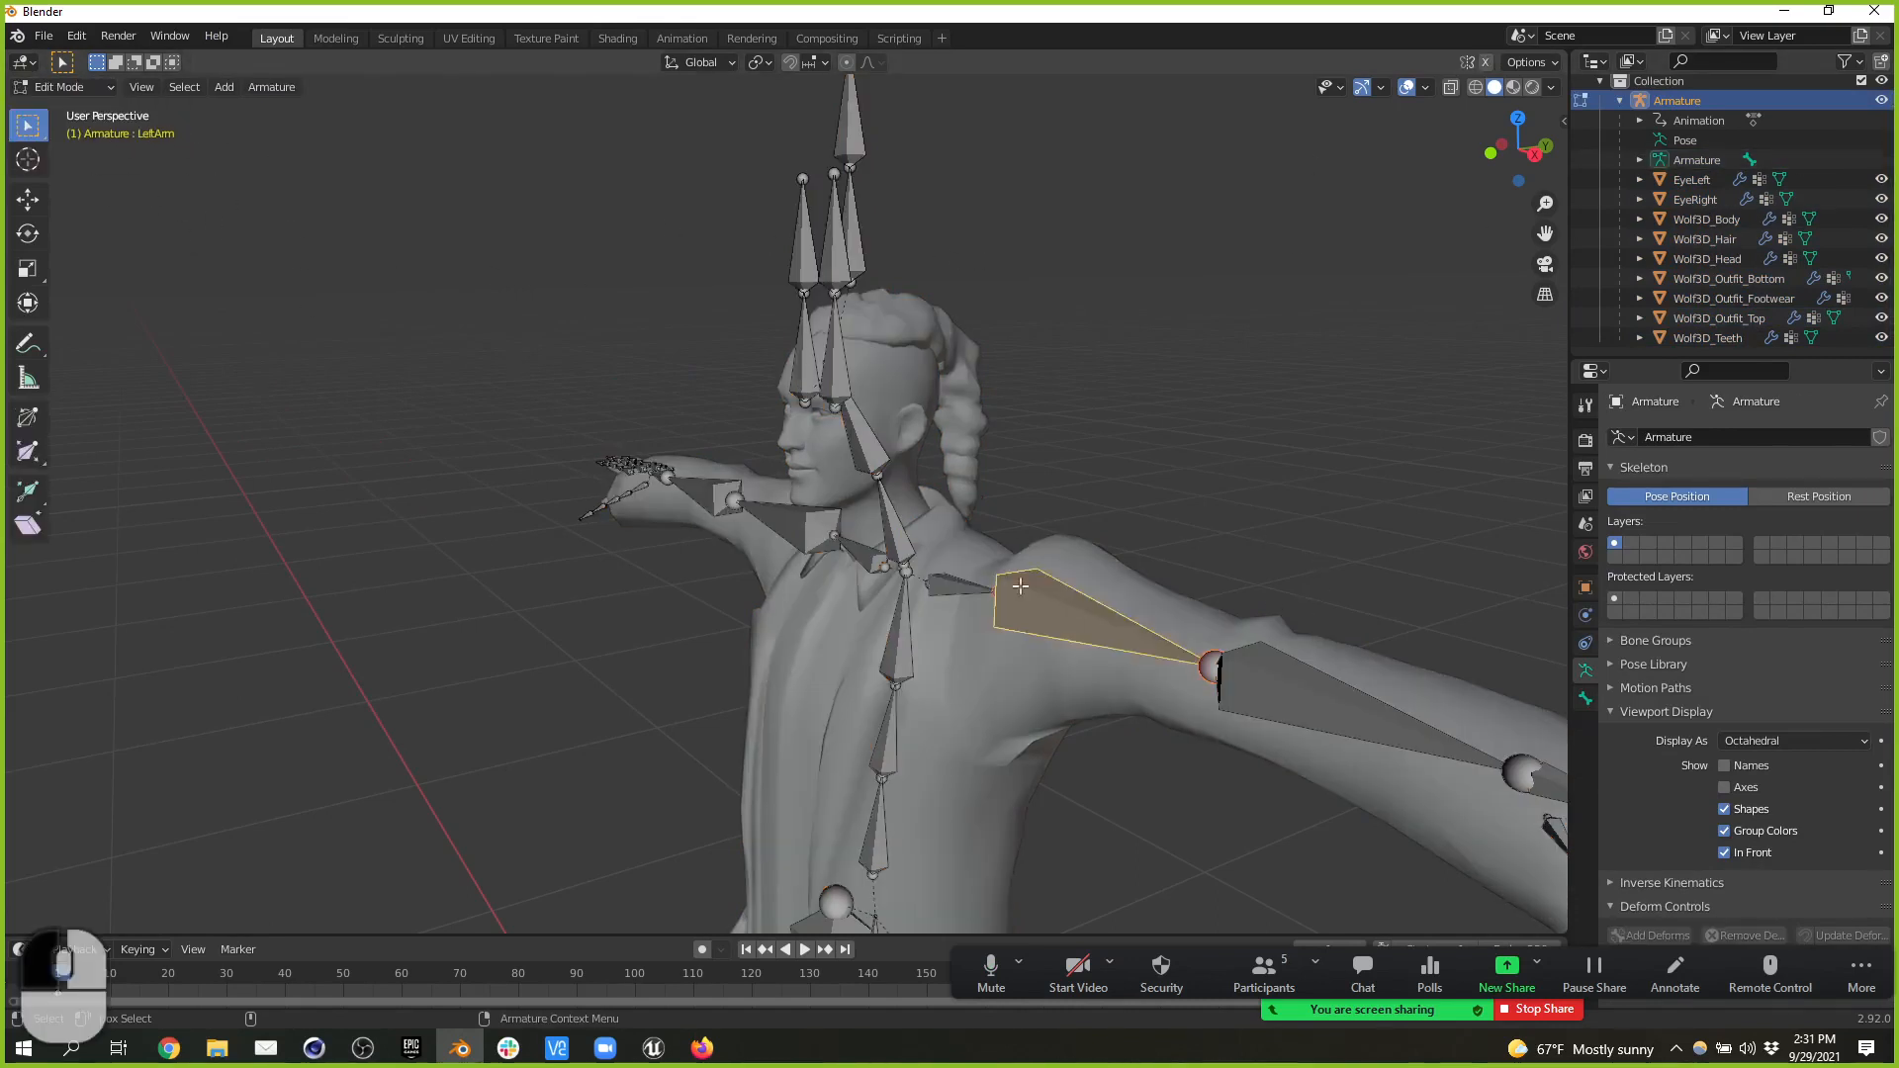
- Test whether the body follows the skeleton by rotating the LeftArm bone in Pose Mode, and undo back to Edit Mode
click(99, 91)
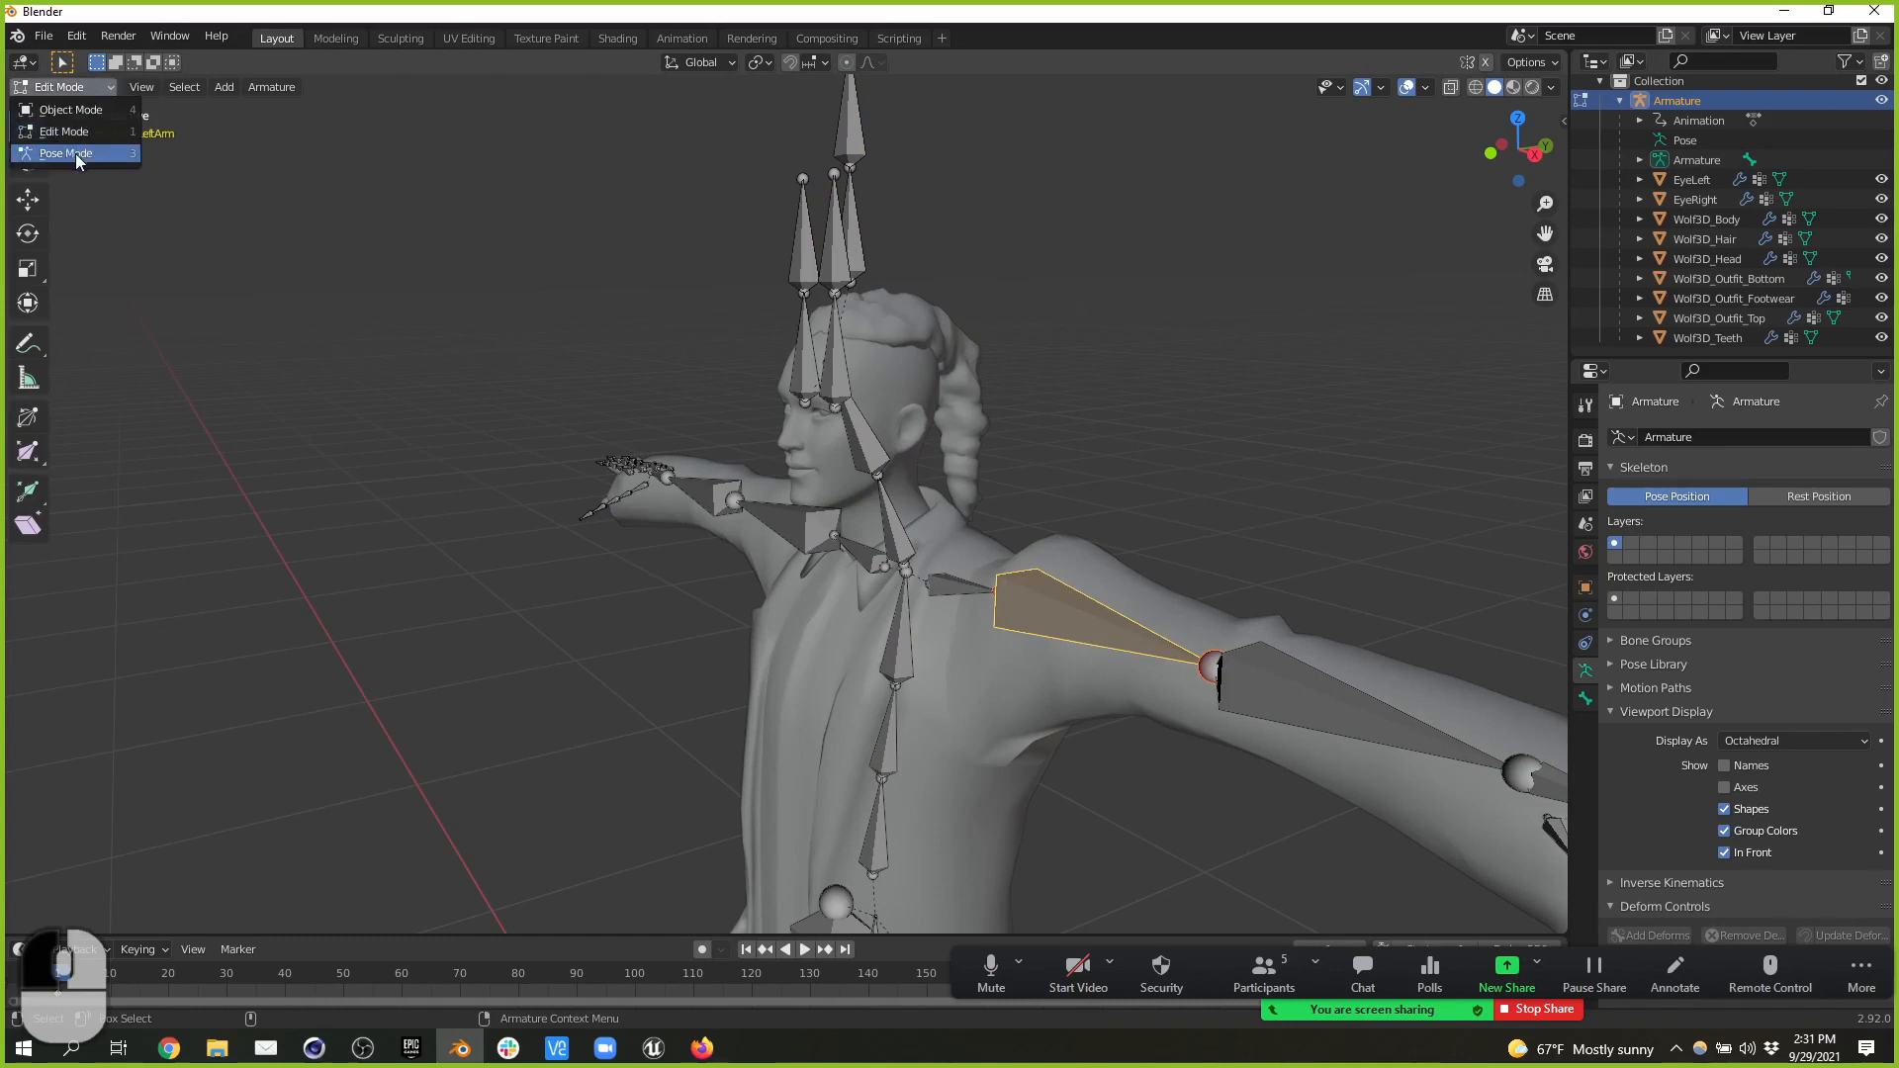
click(75, 153)
mouse_move(1041, 524)
mouse_down()
mouse_move(1063, 603)
mouse_move(1038, 534)
mouse_move(1048, 559)
mouse_up()
key(ctrl+z)
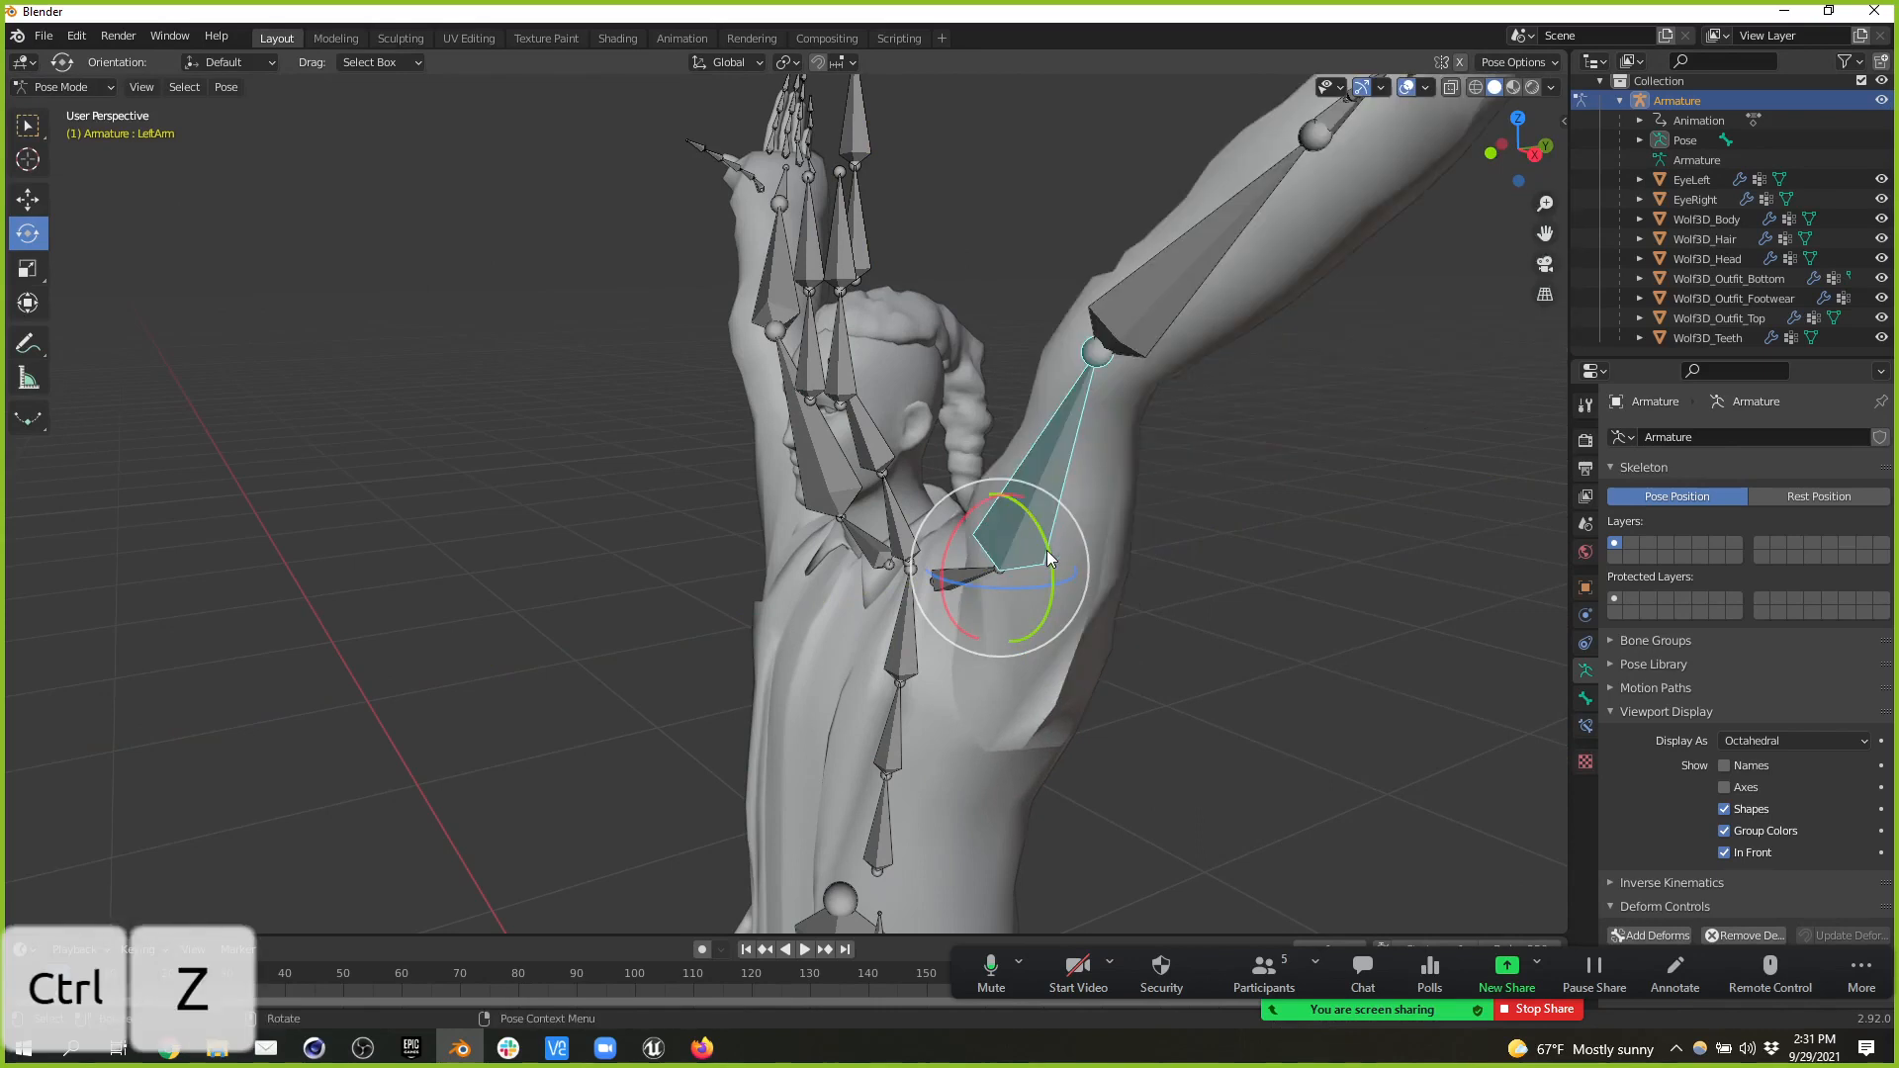
key(ctrl+z)
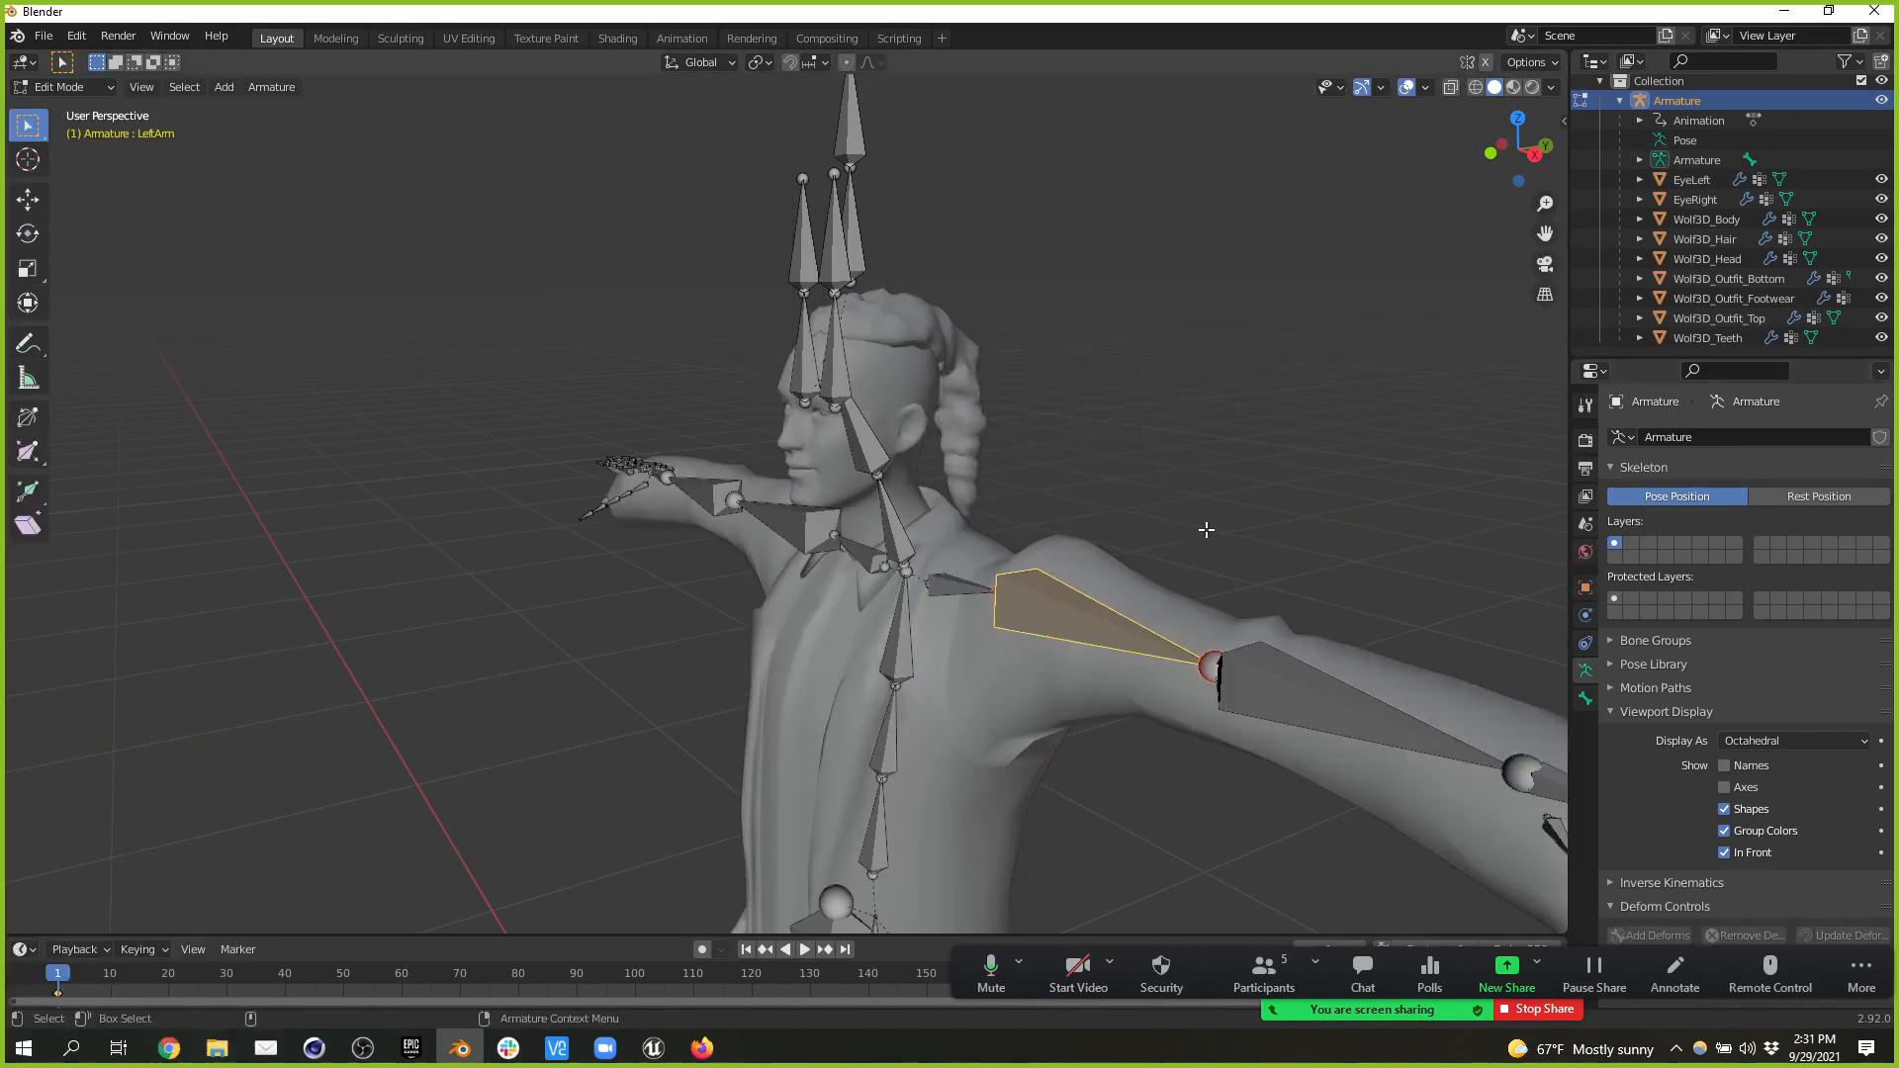
- Compare the armature's Pose Position with its Rest Position on the whole character, ending on Rest Position
alt+drag(1207, 531, 1242, 530)
scroll(1189, 540, down, 7)
alt+middle_drag(1015, 810, 1141, 617)
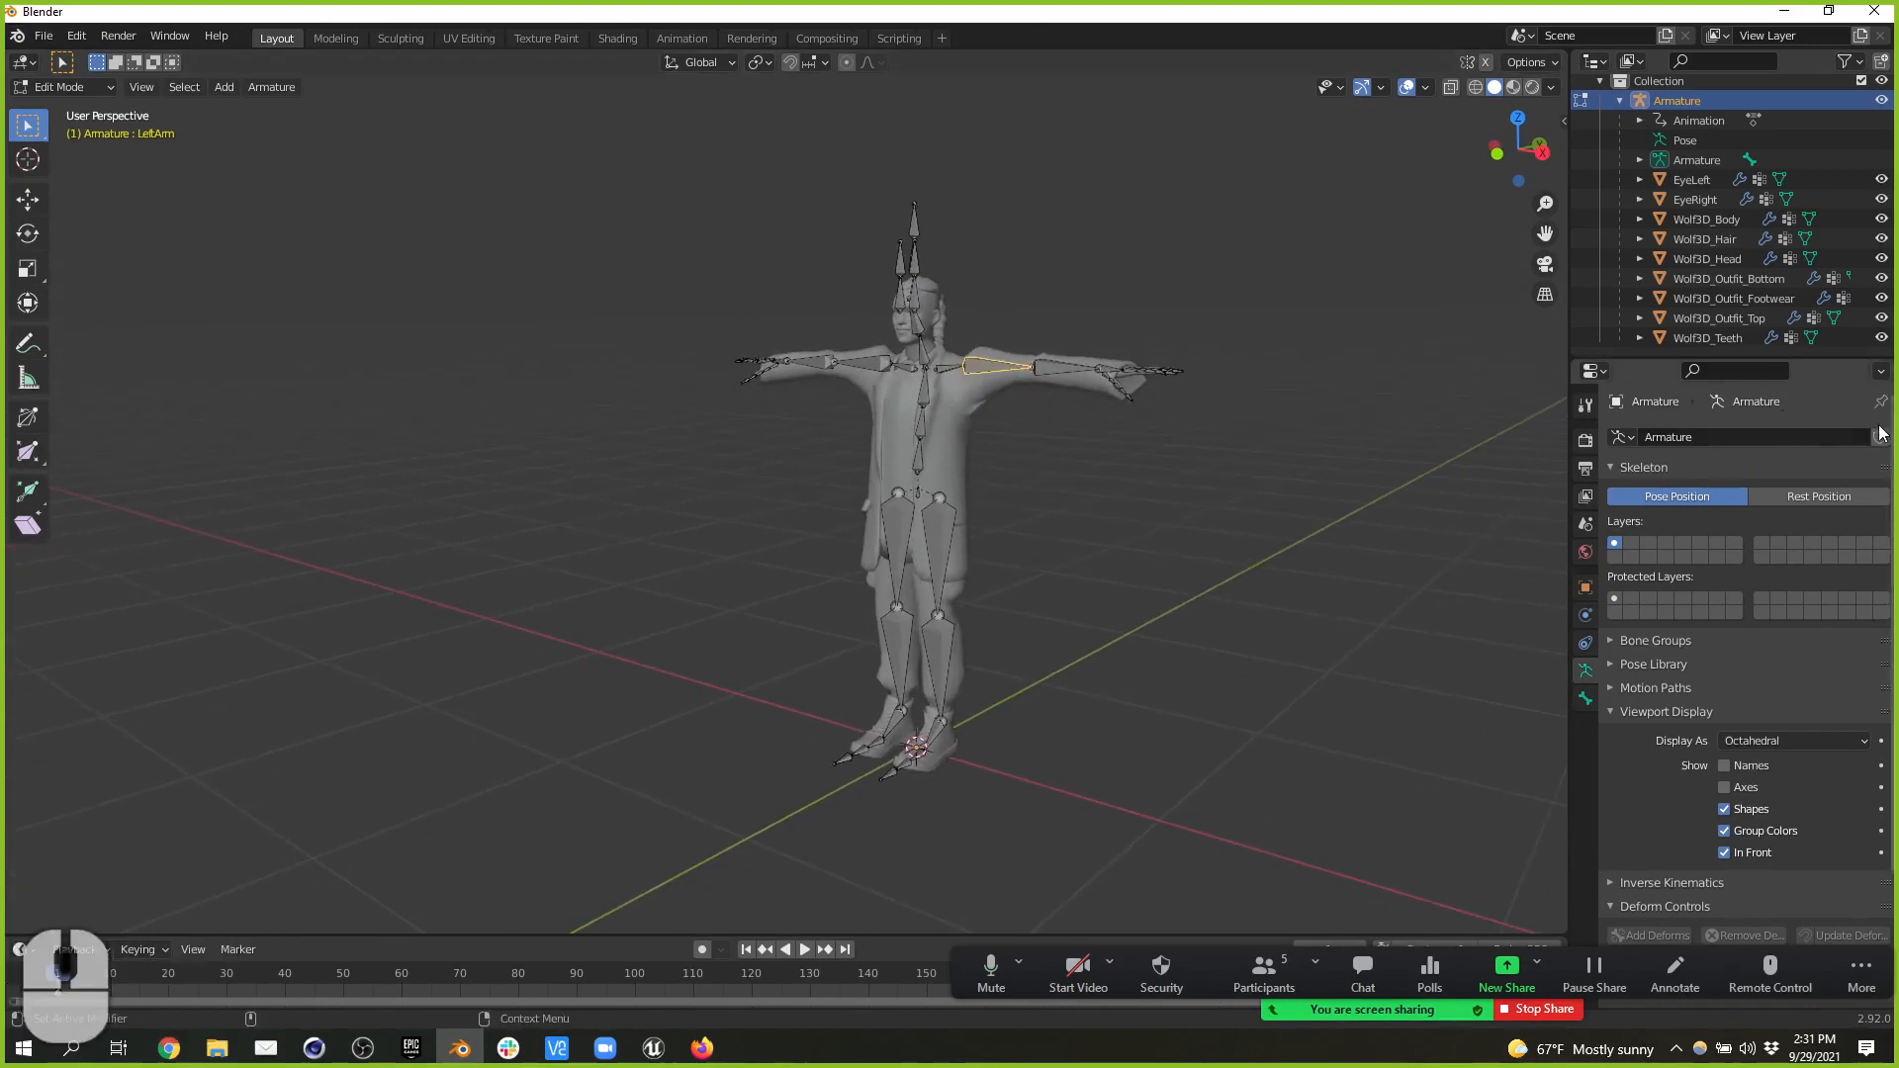
click(1818, 497)
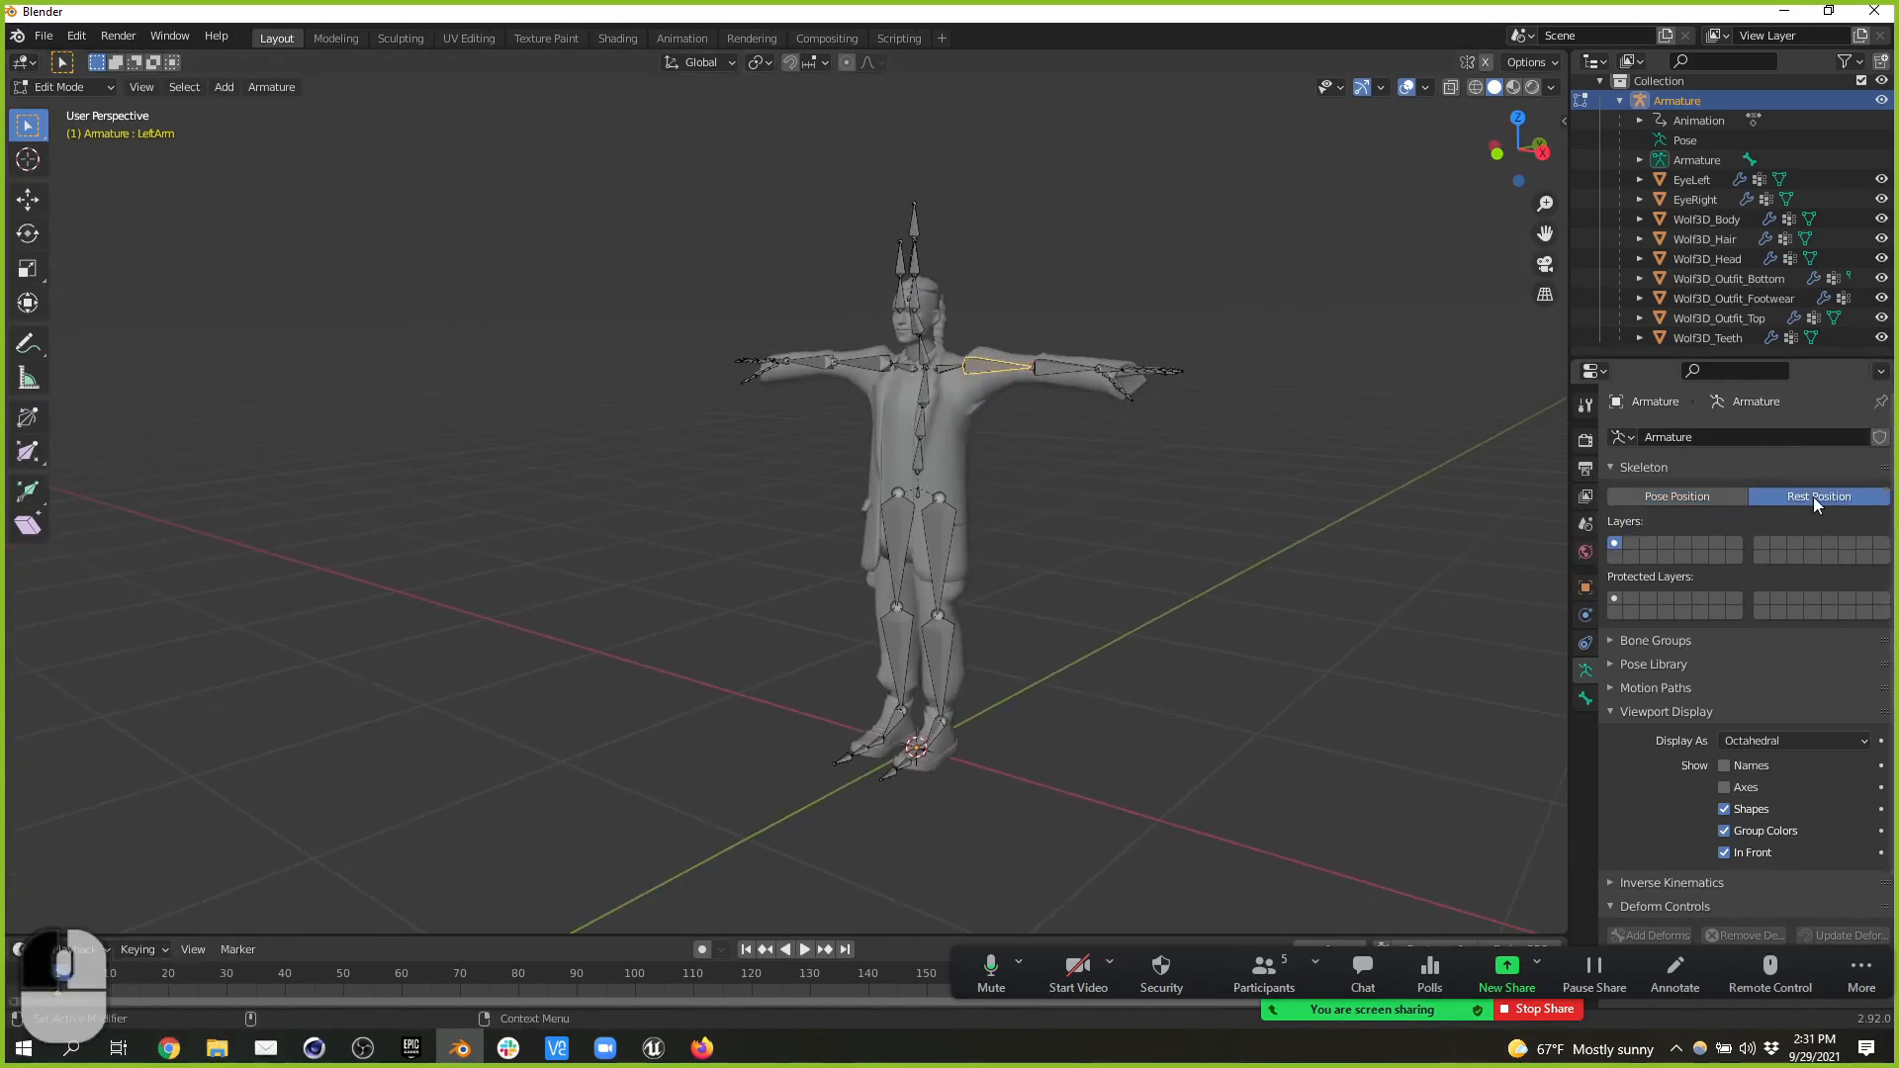
click(1717, 500)
click(1789, 495)
click(1710, 498)
click(1779, 500)
click(1662, 502)
click(1794, 495)
click(1693, 500)
click(1781, 499)
click(1679, 500)
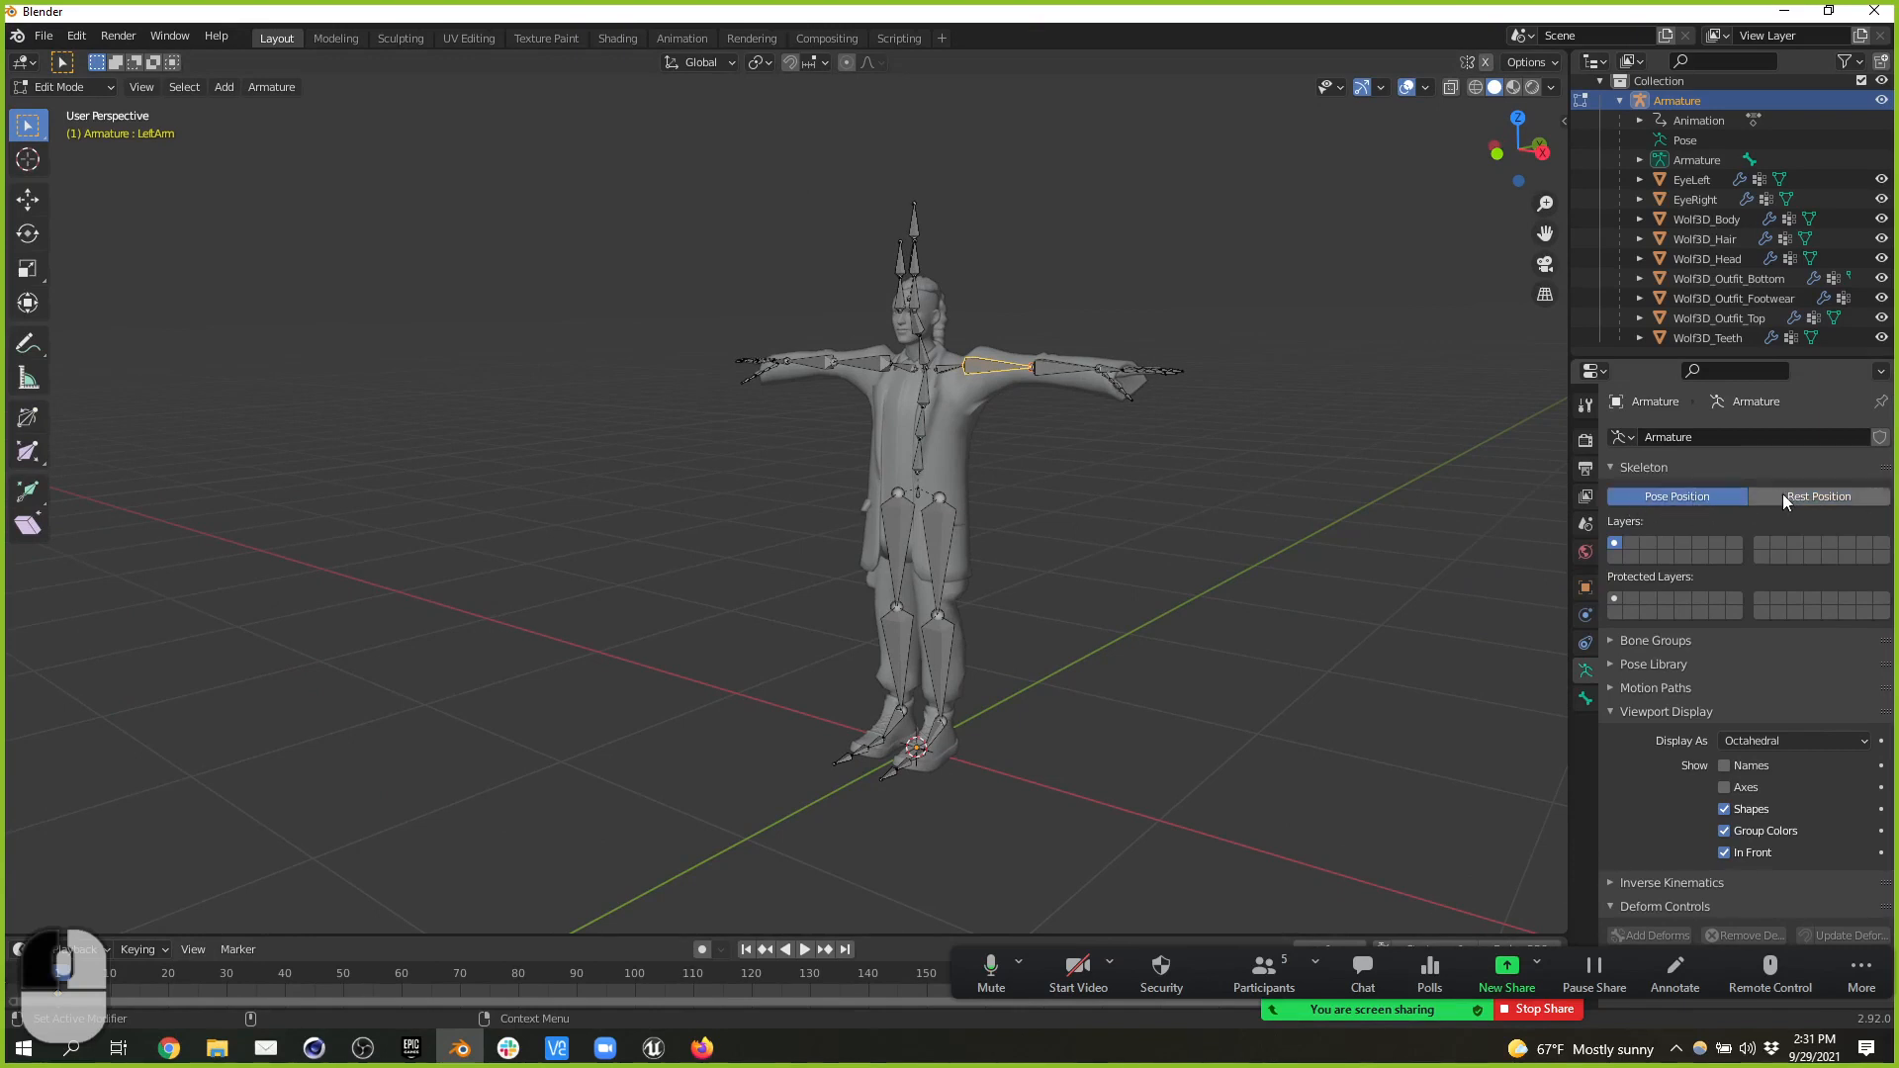
click(1785, 493)
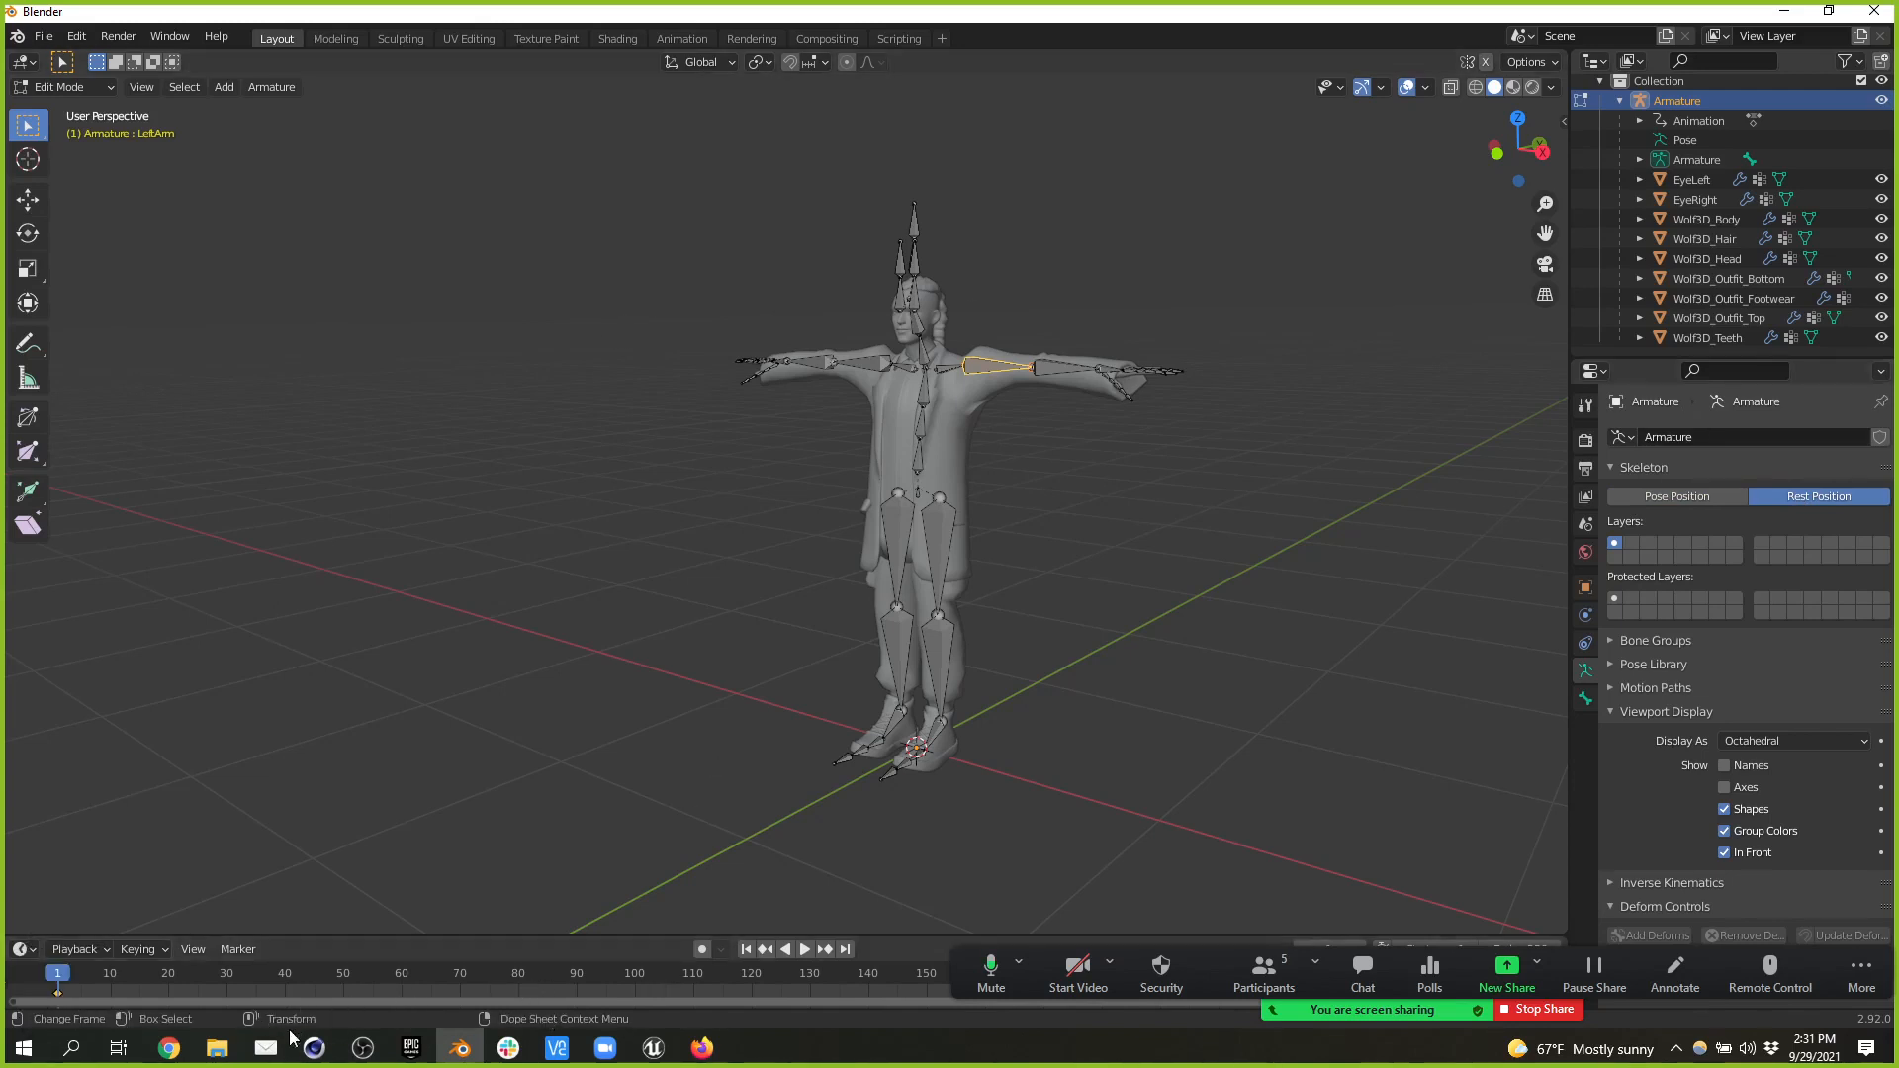
- Switch to Chrome, search the web for rokoko in a new tab, and look through the Rokoko homepage
click(171, 1049)
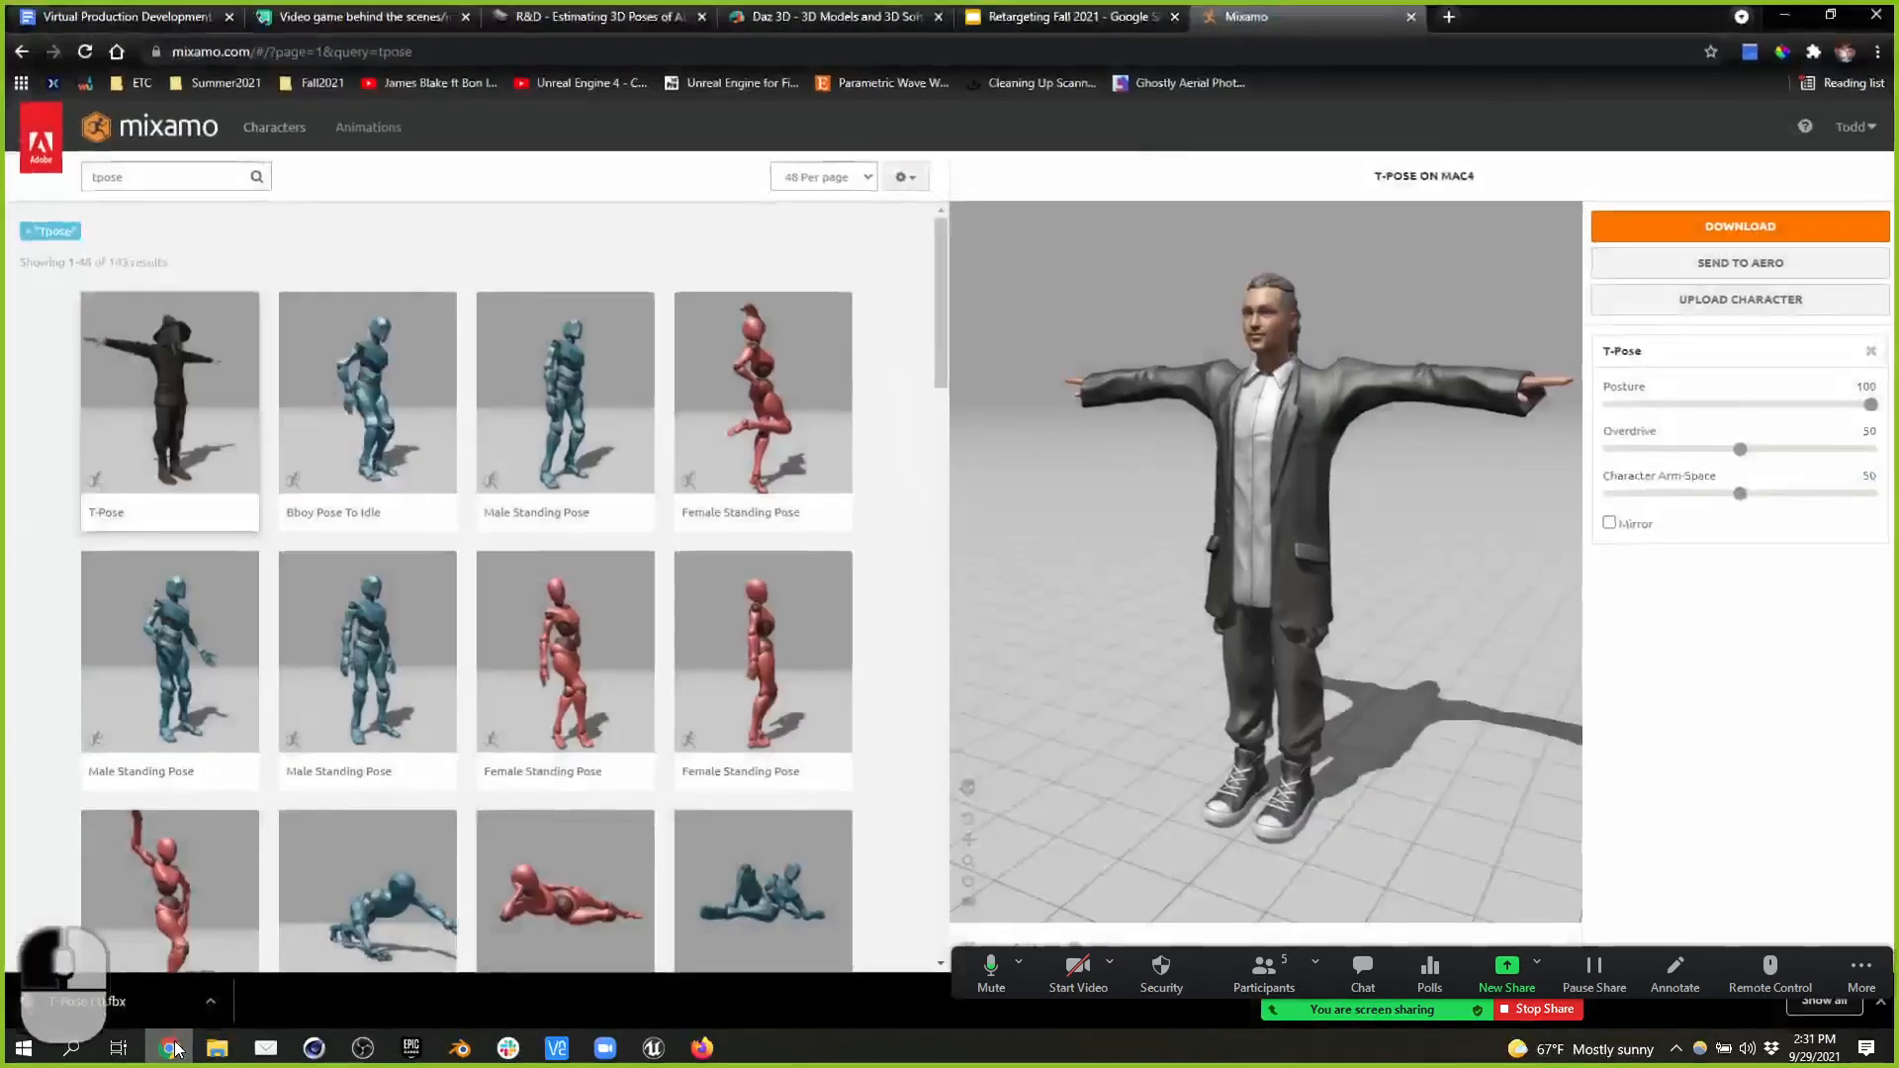
click(127, 16)
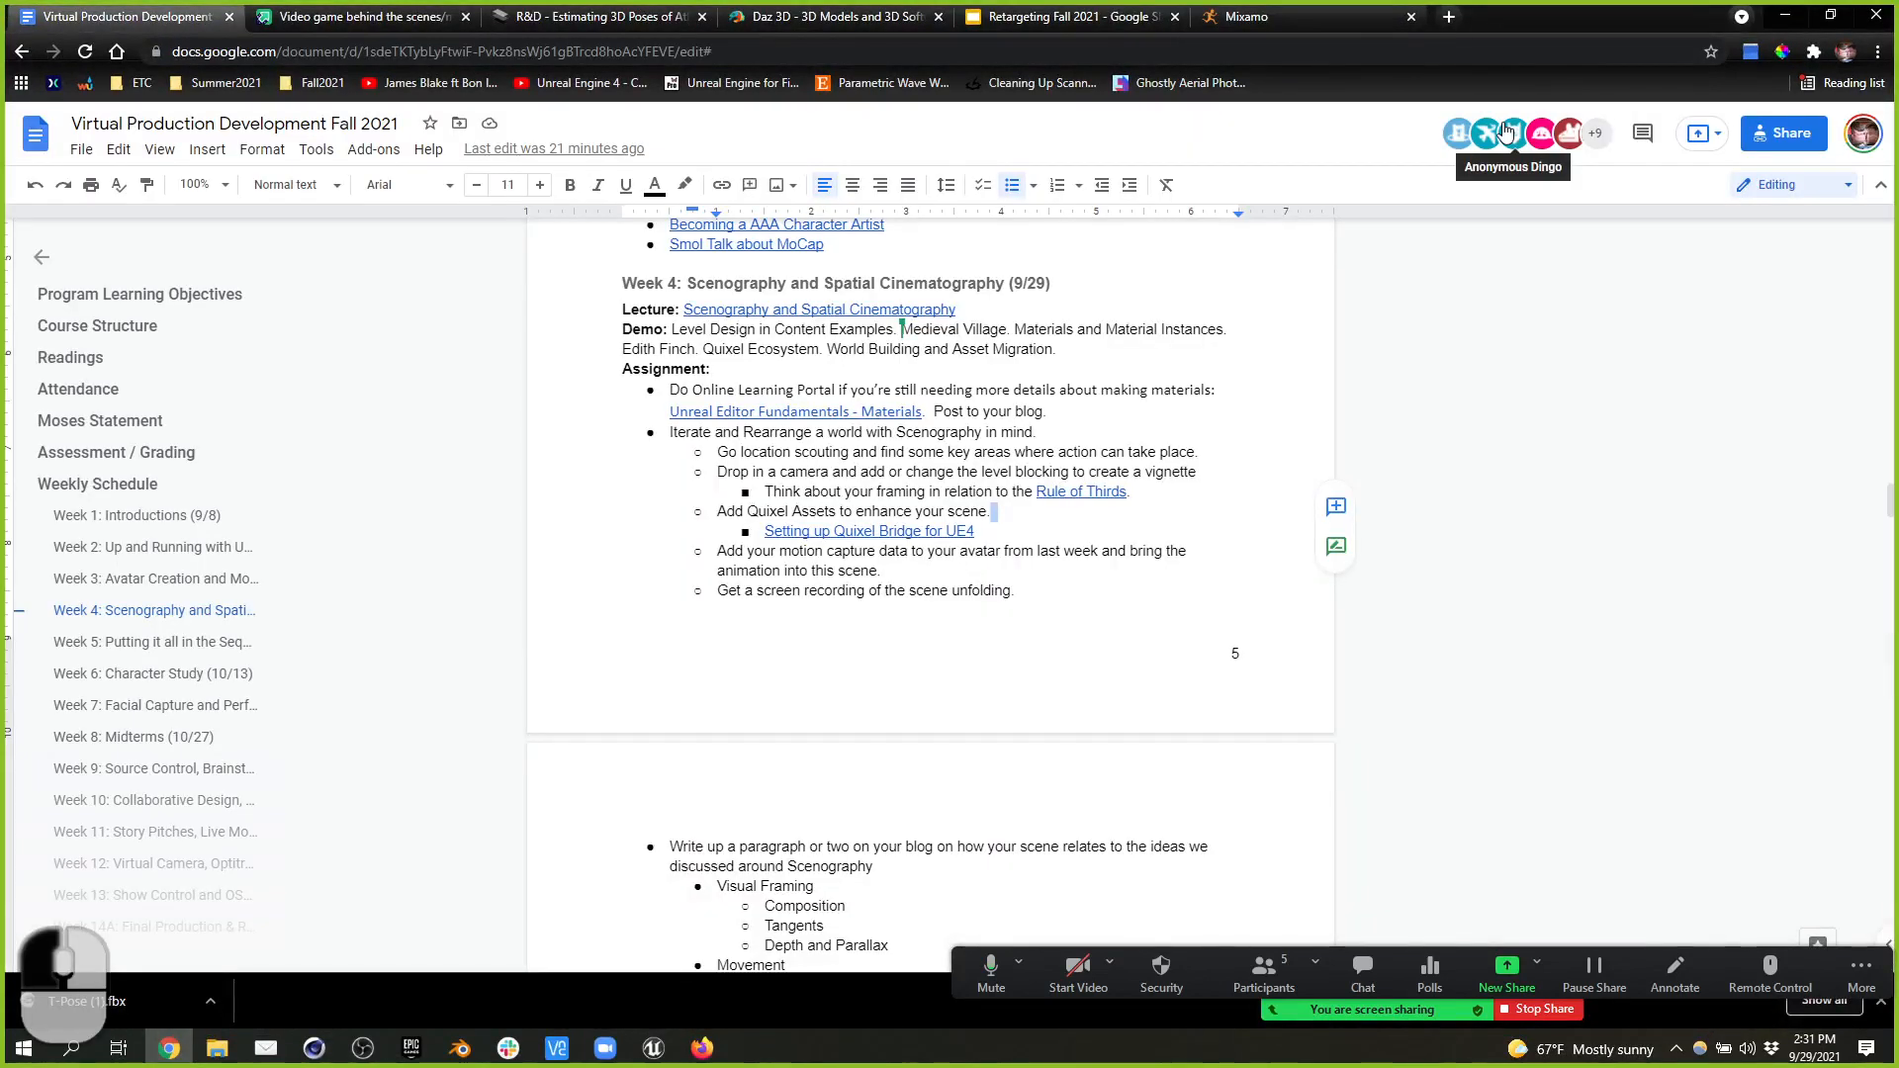
click(1449, 17)
text(ro)
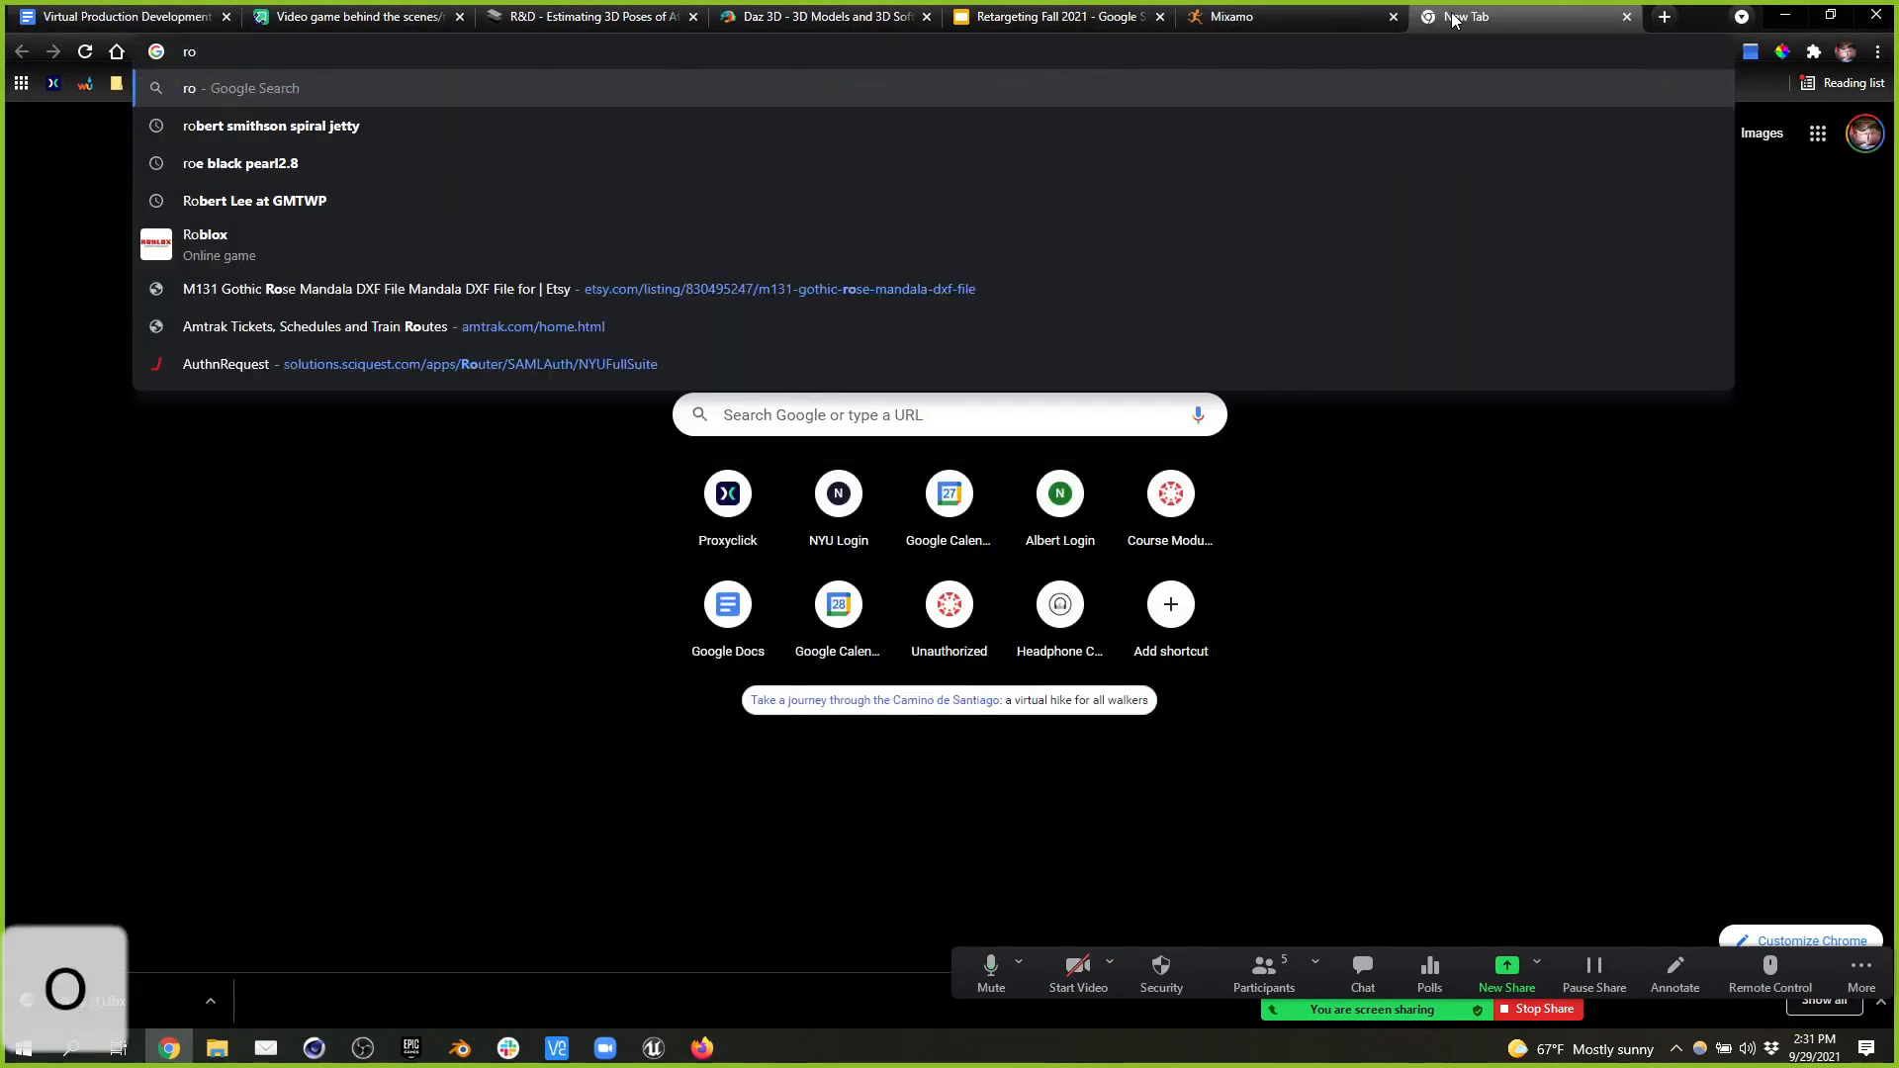
text(koko)
key(Return)
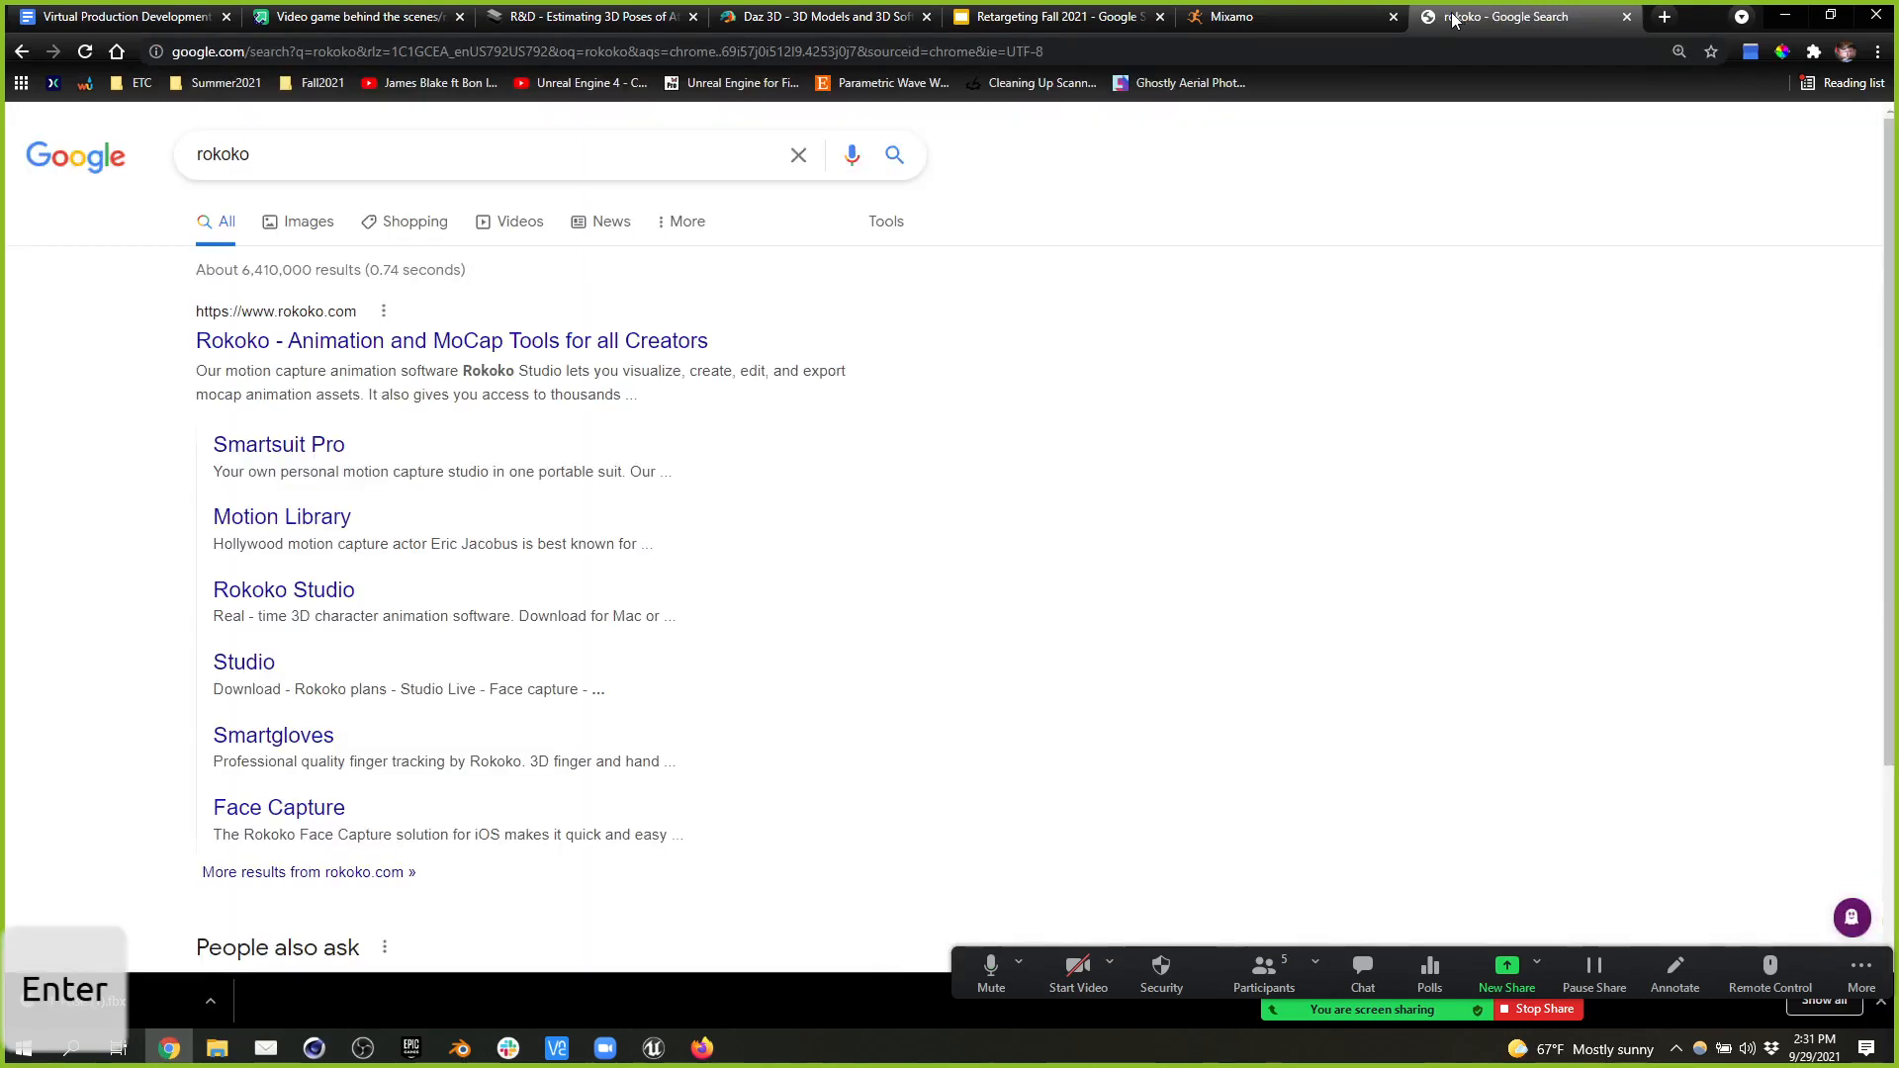
click(529, 340)
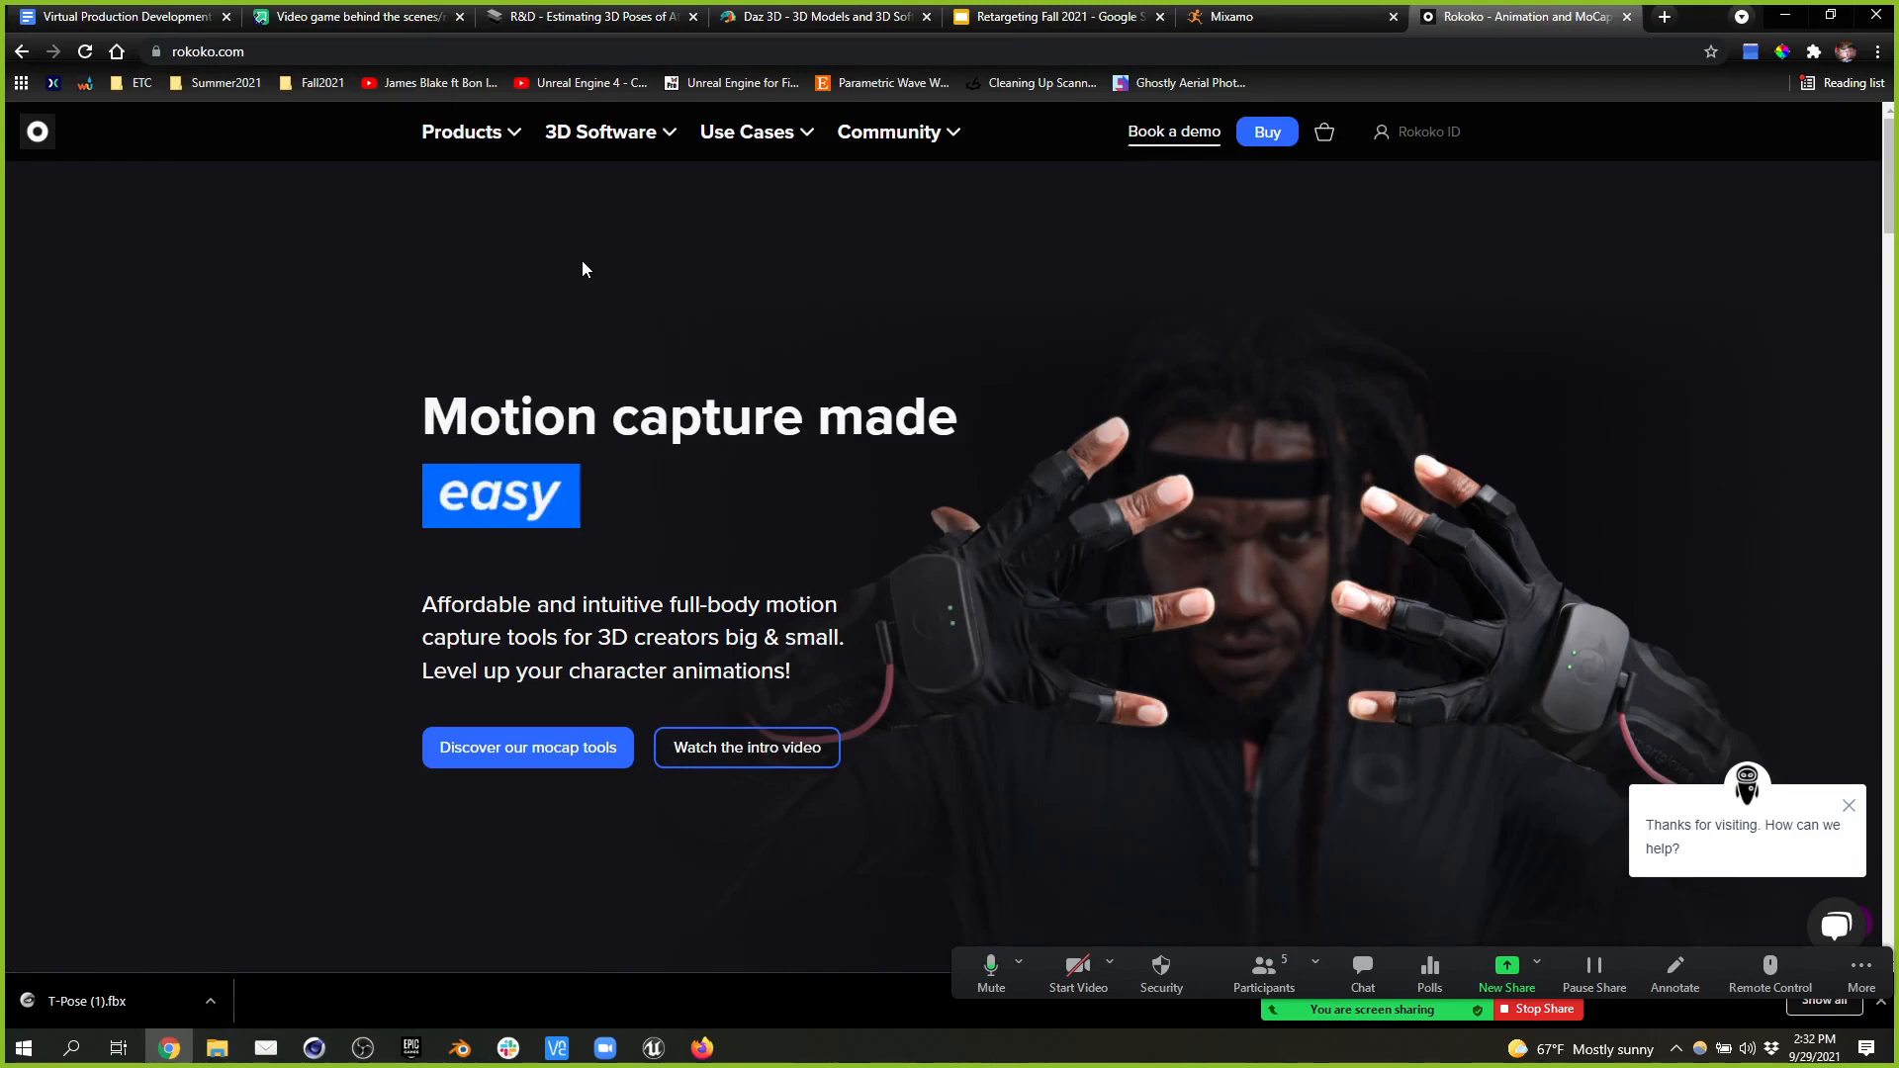
scroll(1097, 595, down, 10)
scroll(1137, 534, down, 1)
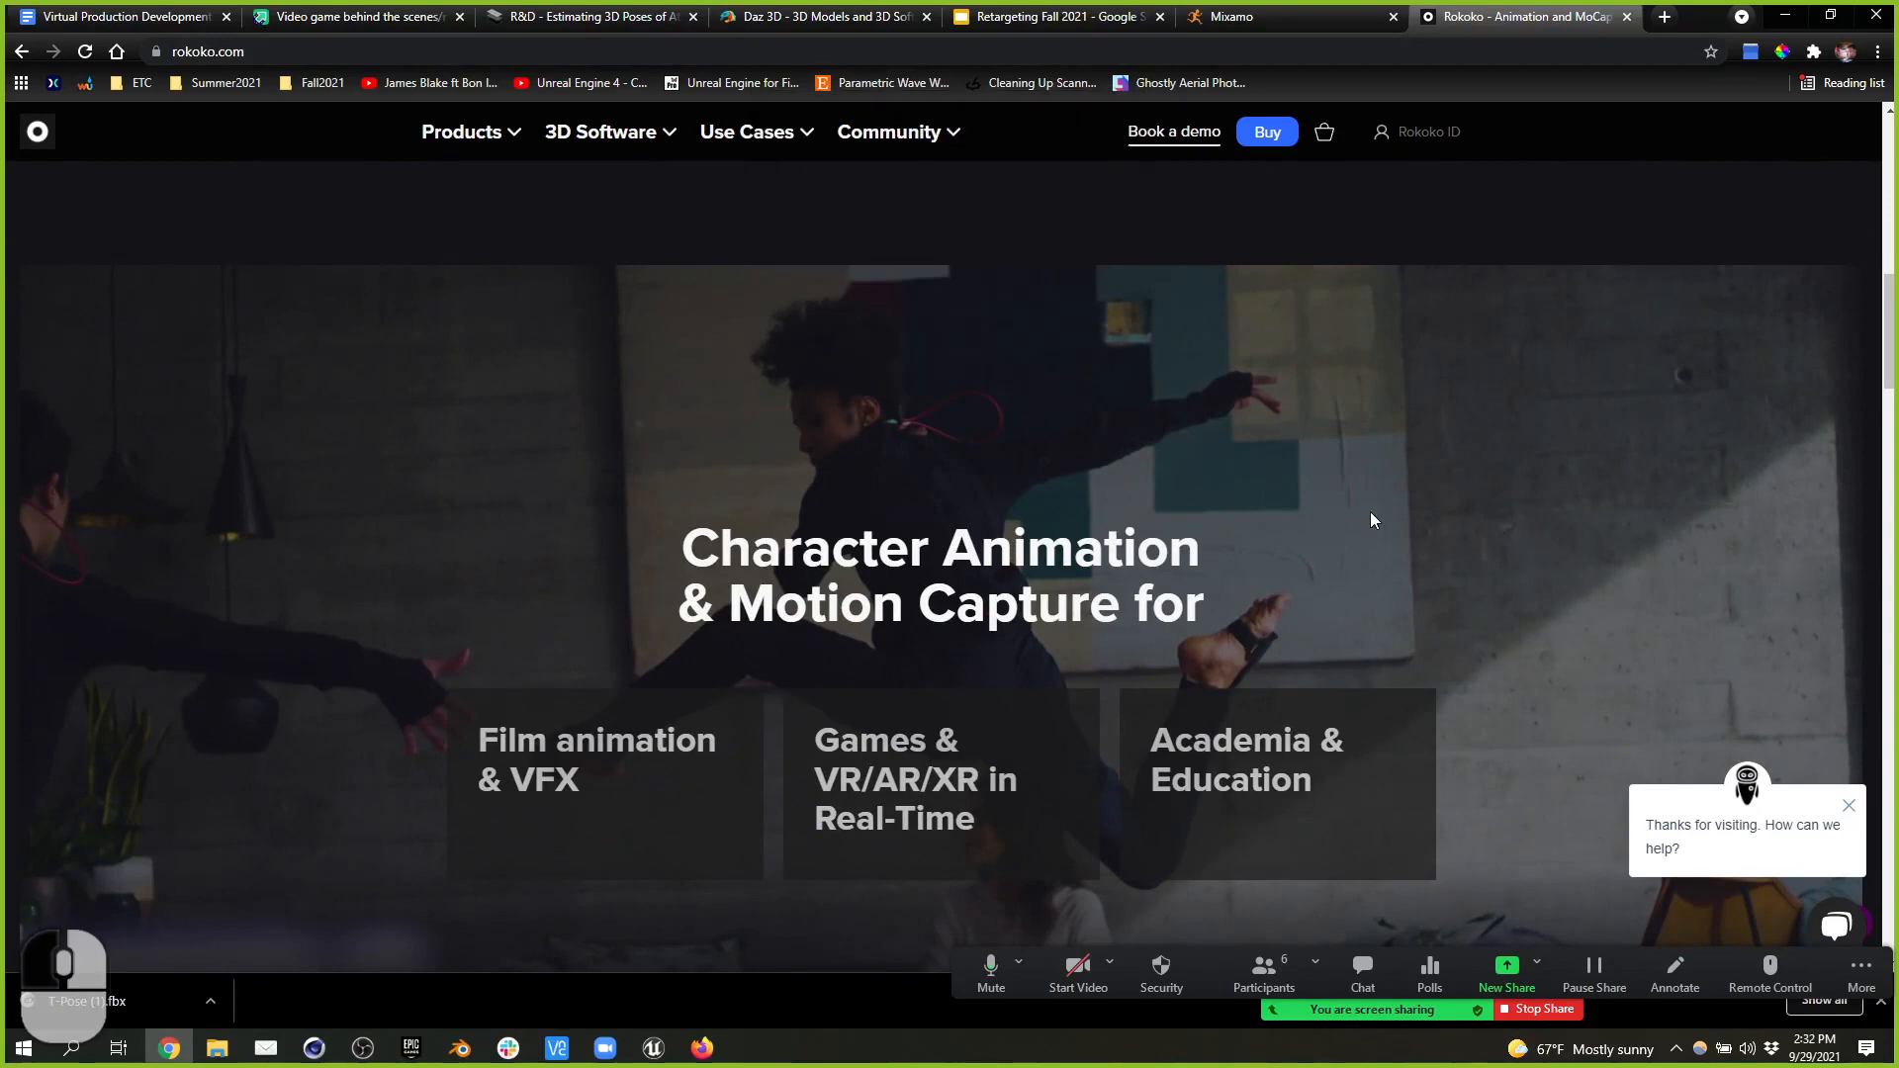
scroll(1369, 512, down, 15)
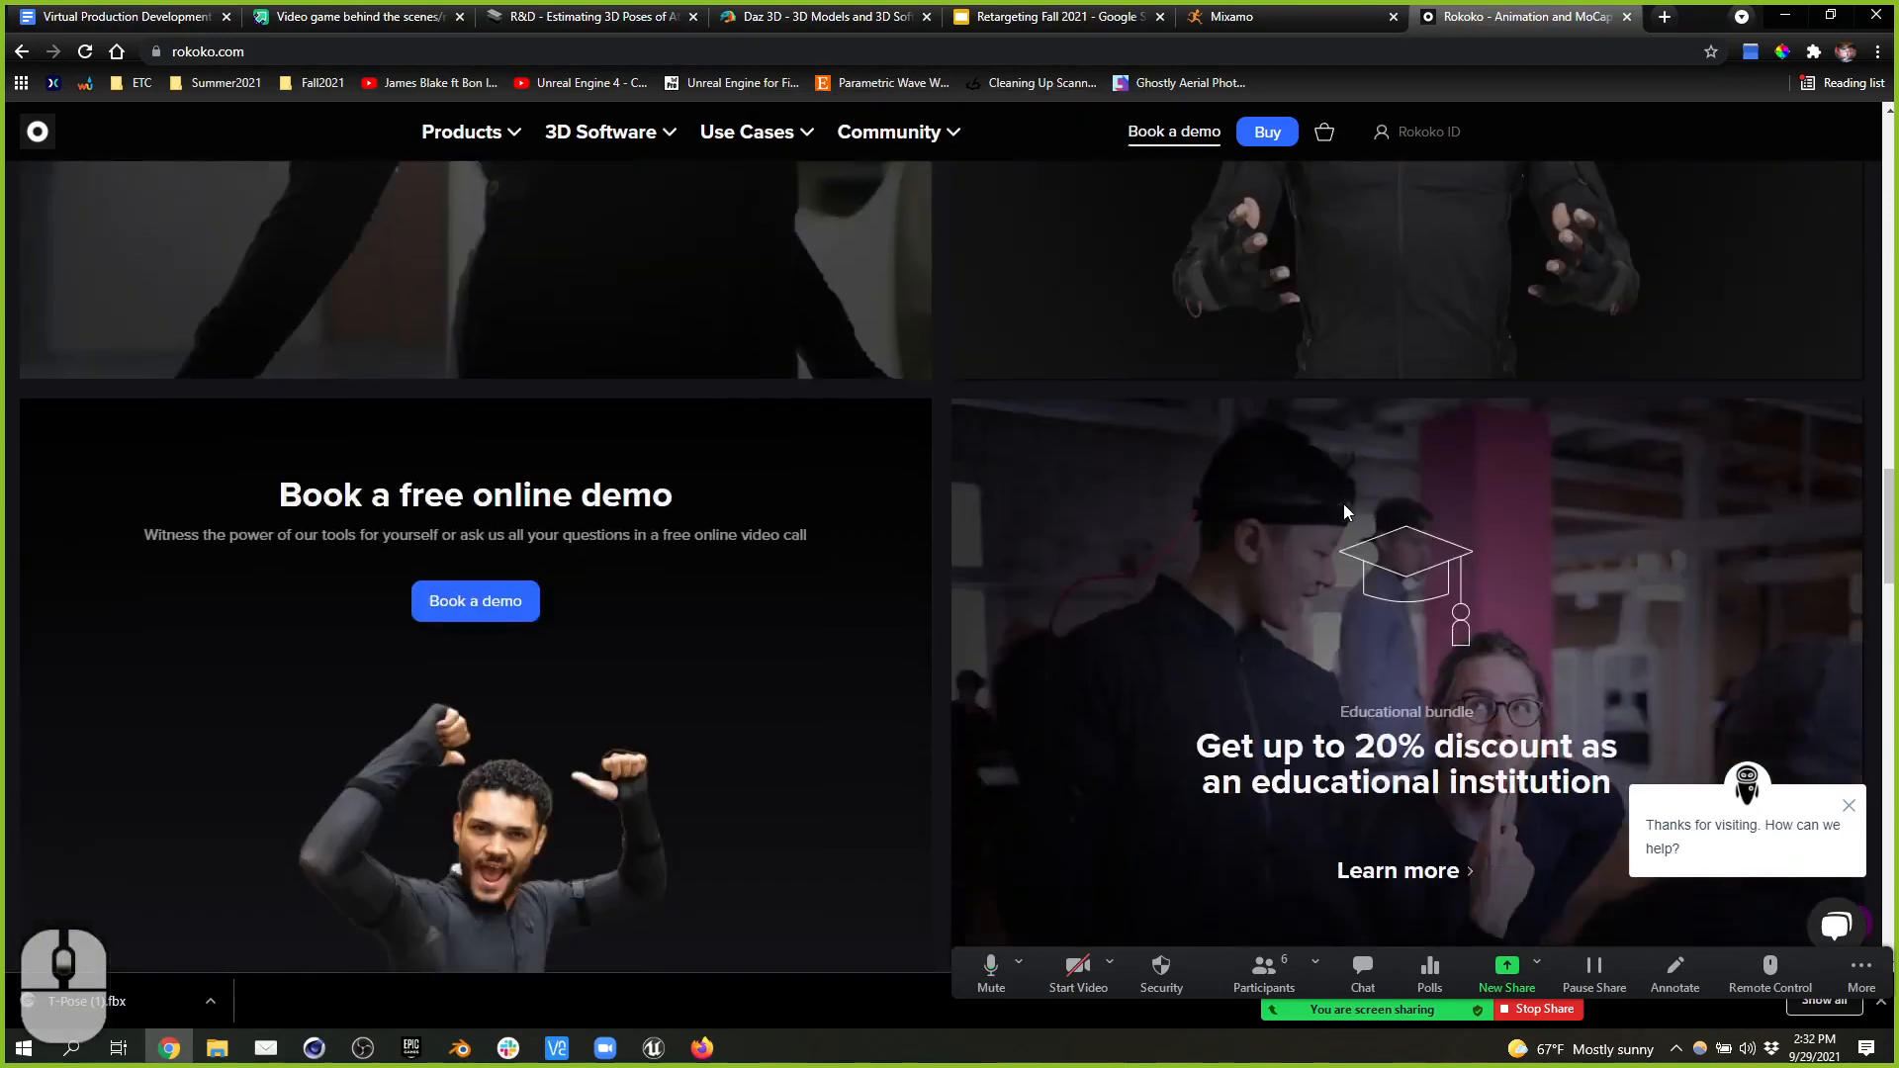
scroll(1347, 509, down, 5)
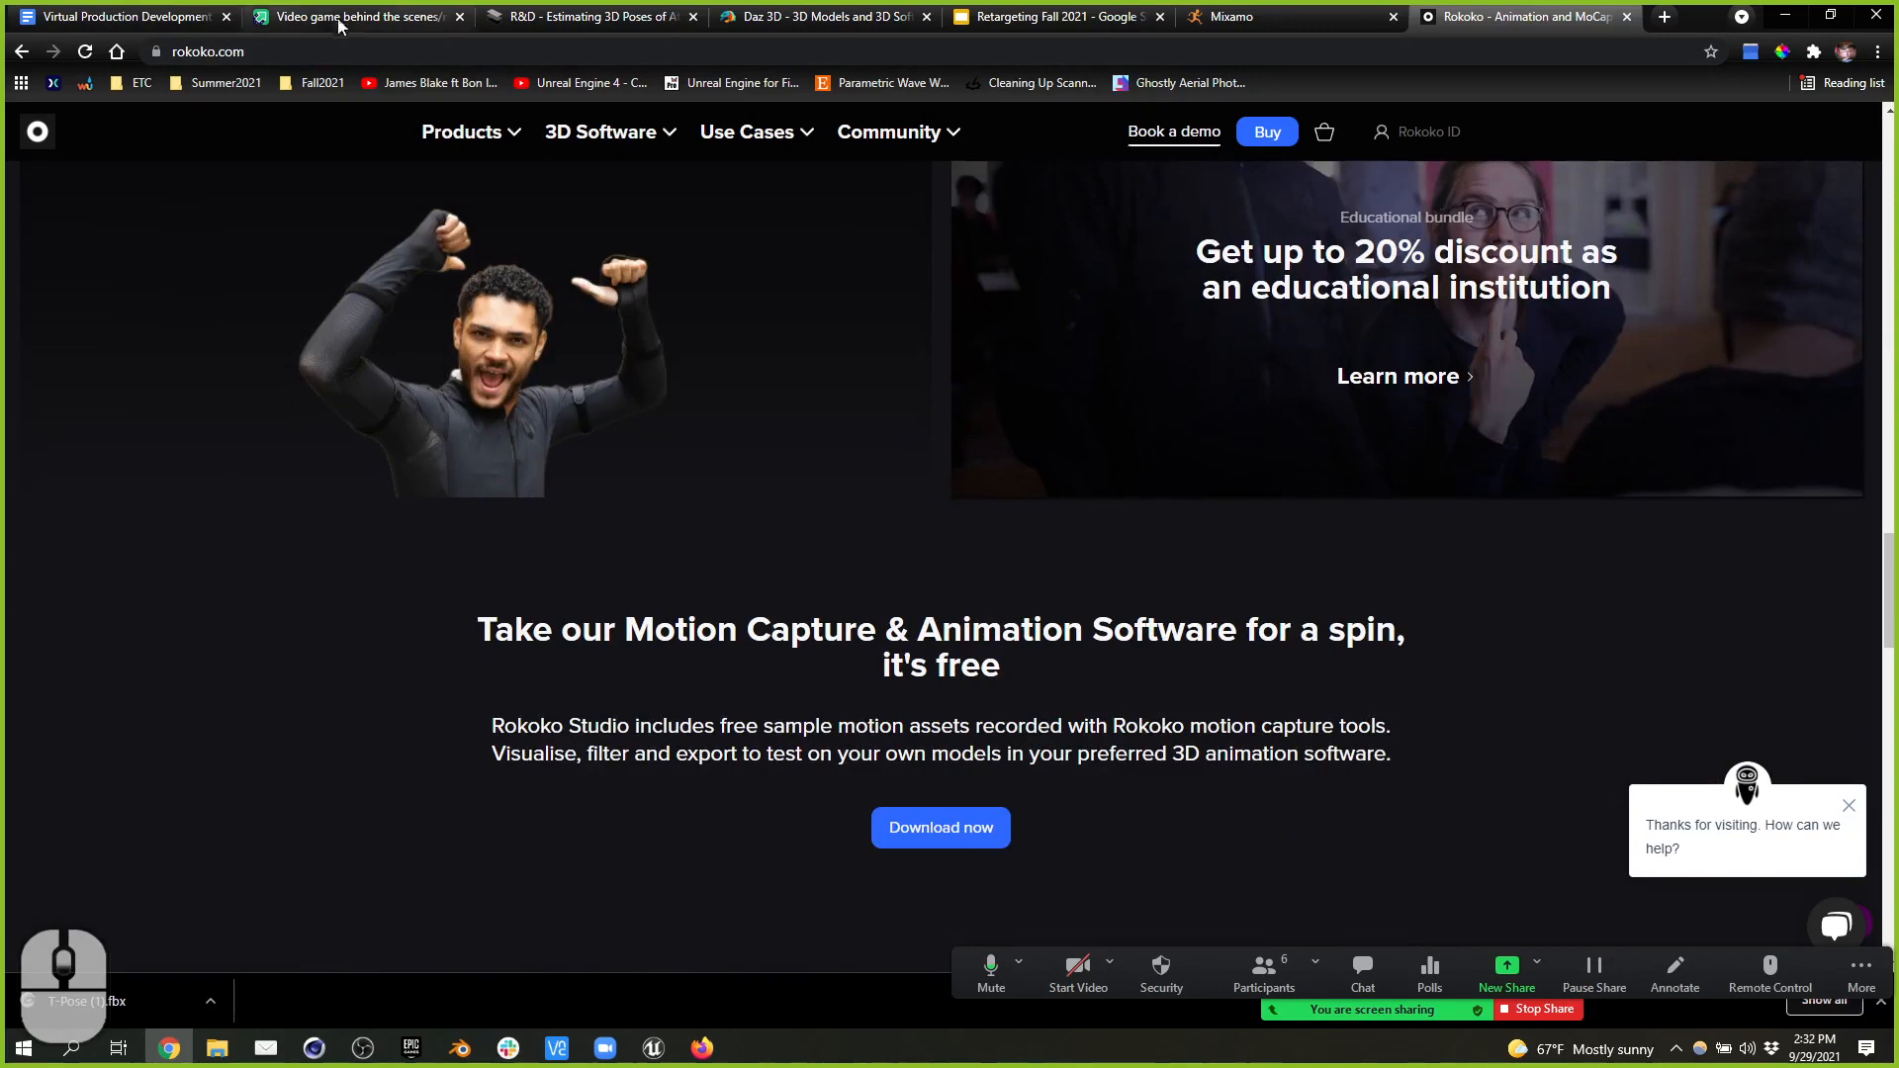
- Open the Rokoko Blender Plugin link from Week 3 of the course document and download the plugin
click(128, 17)
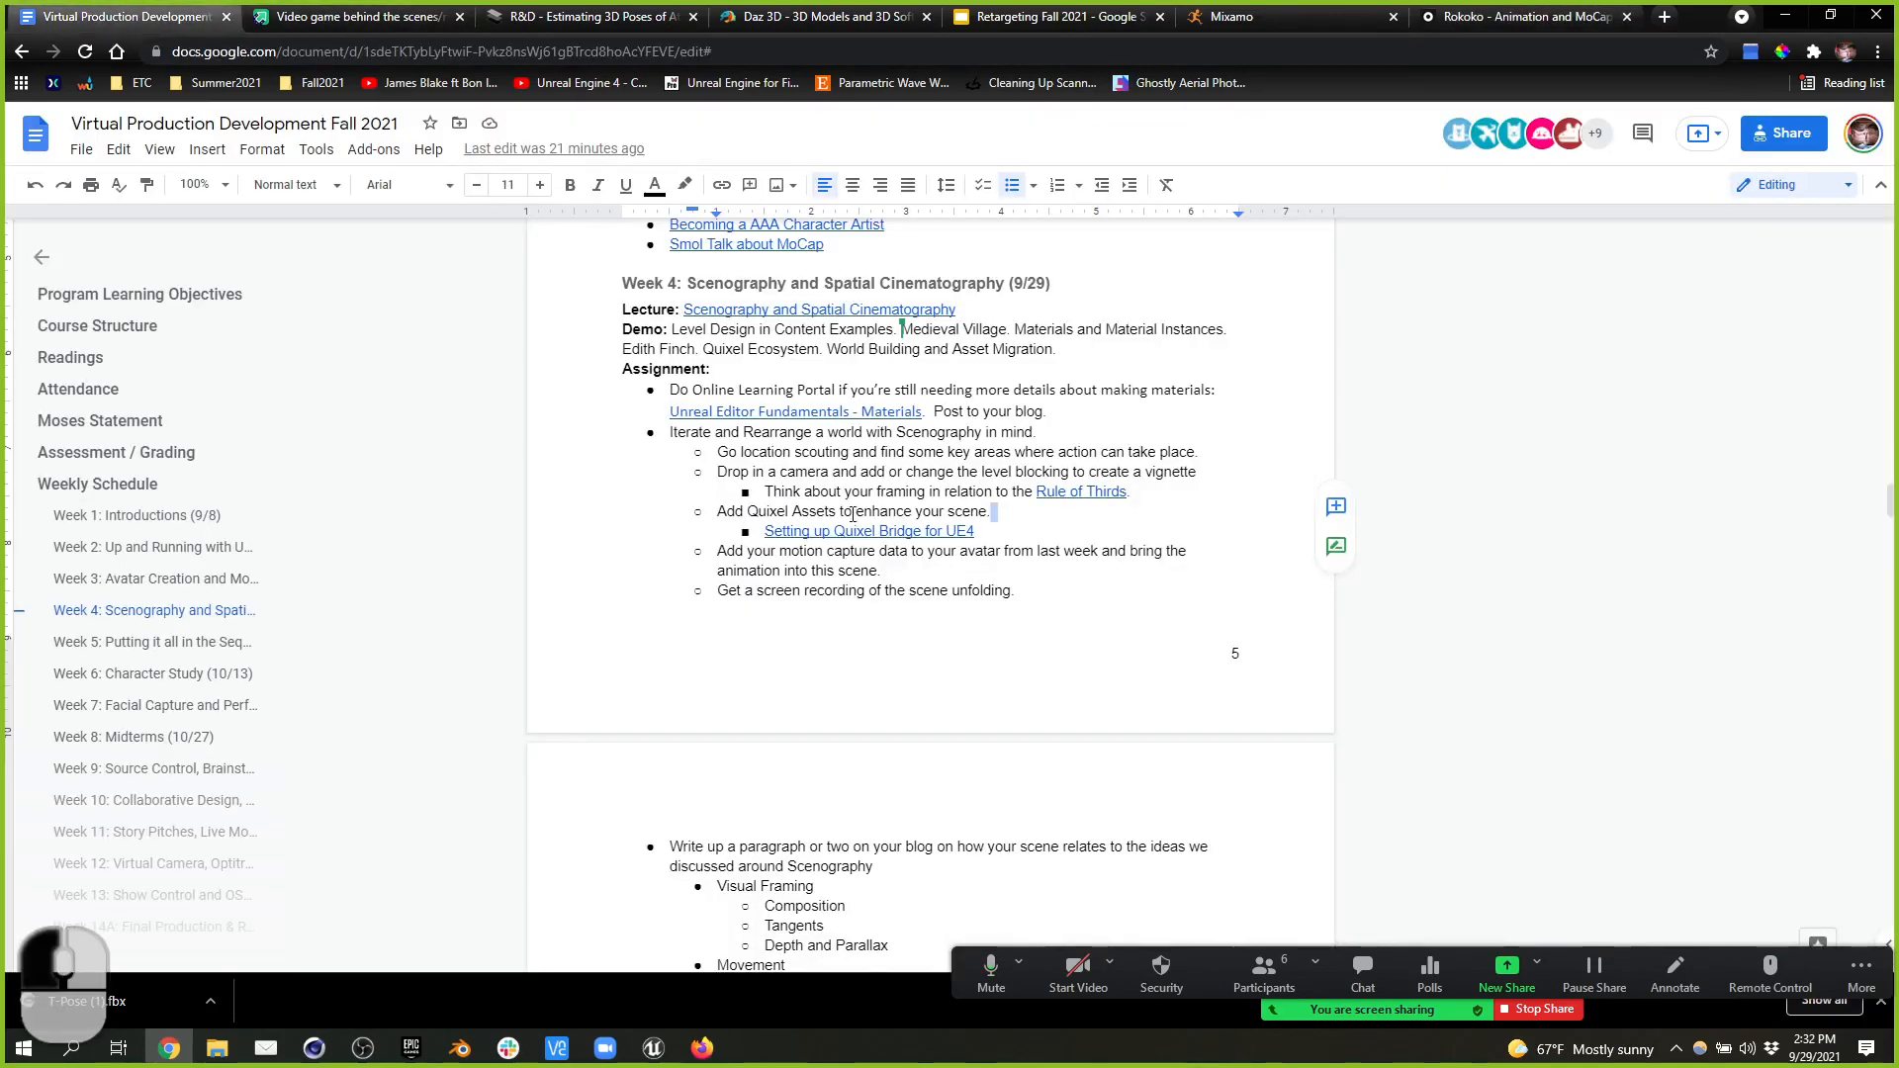
scroll(857, 515, up, 3)
click(794, 426)
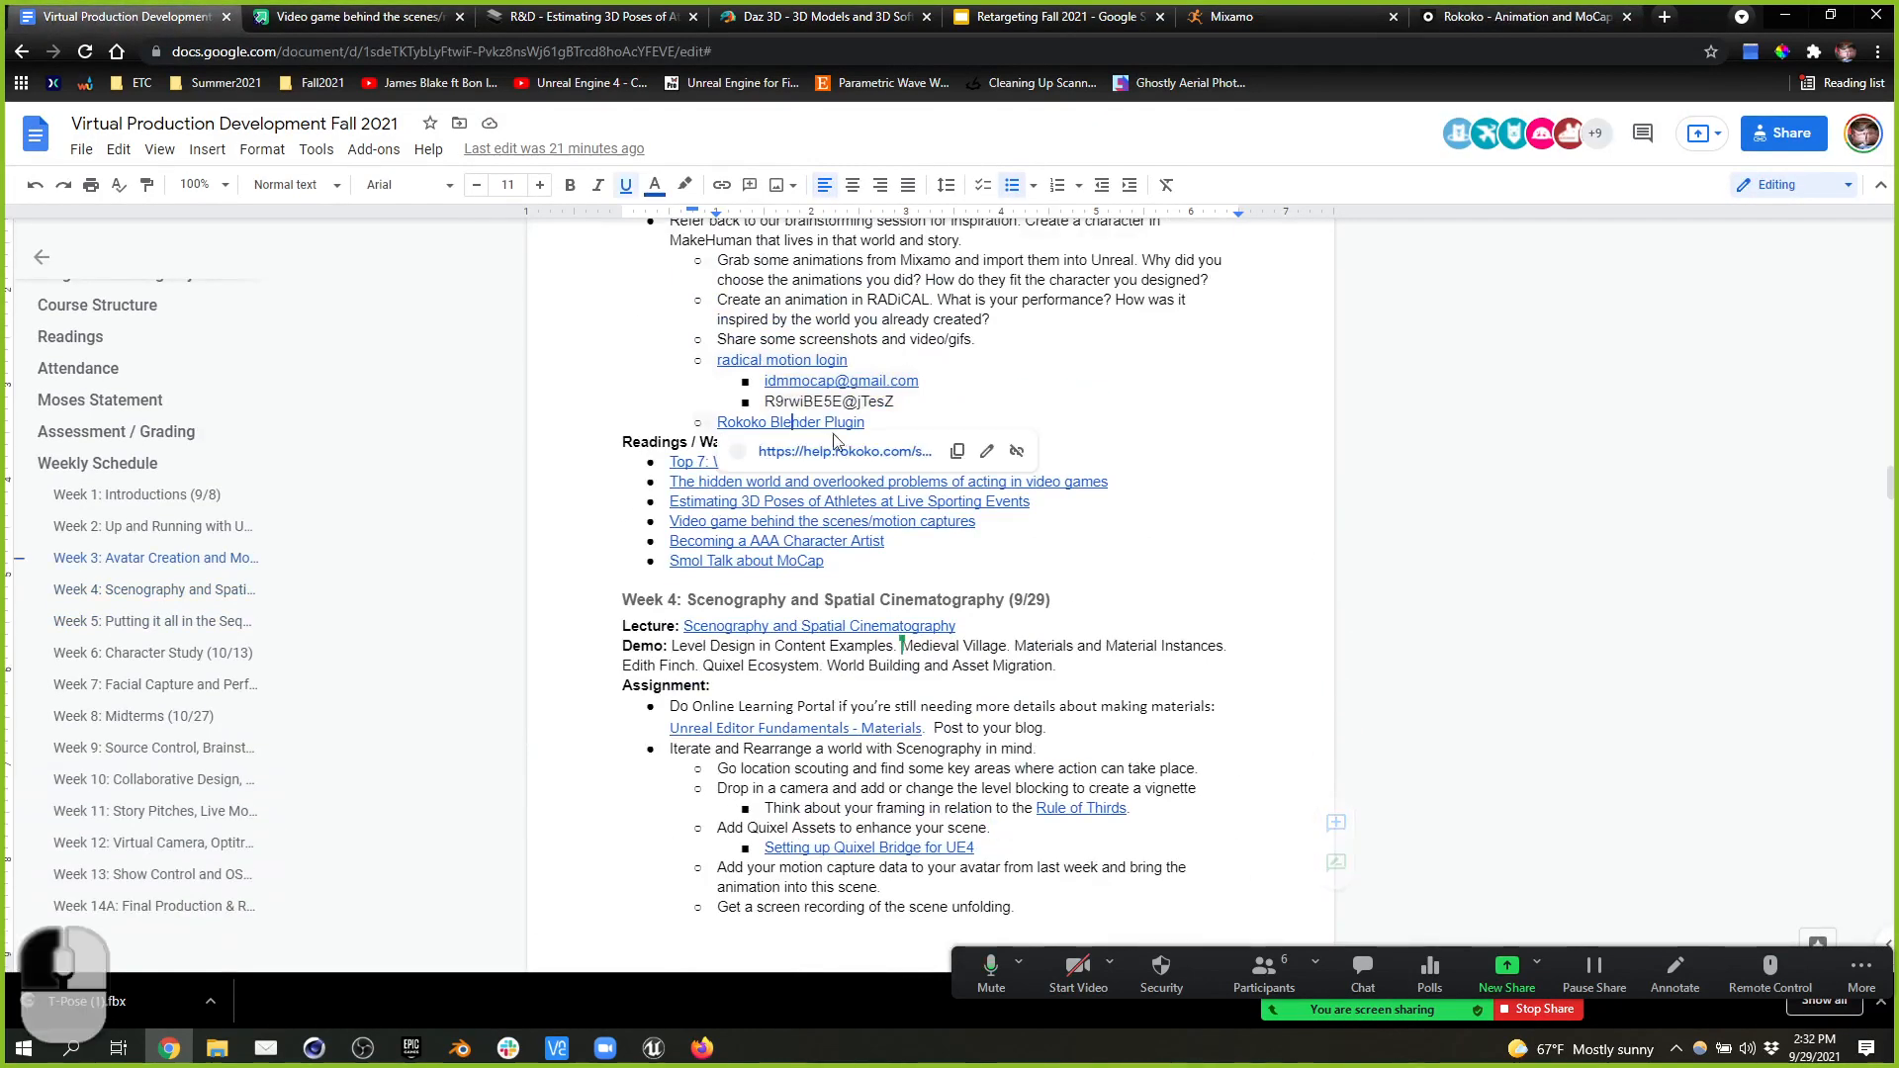
click(924, 442)
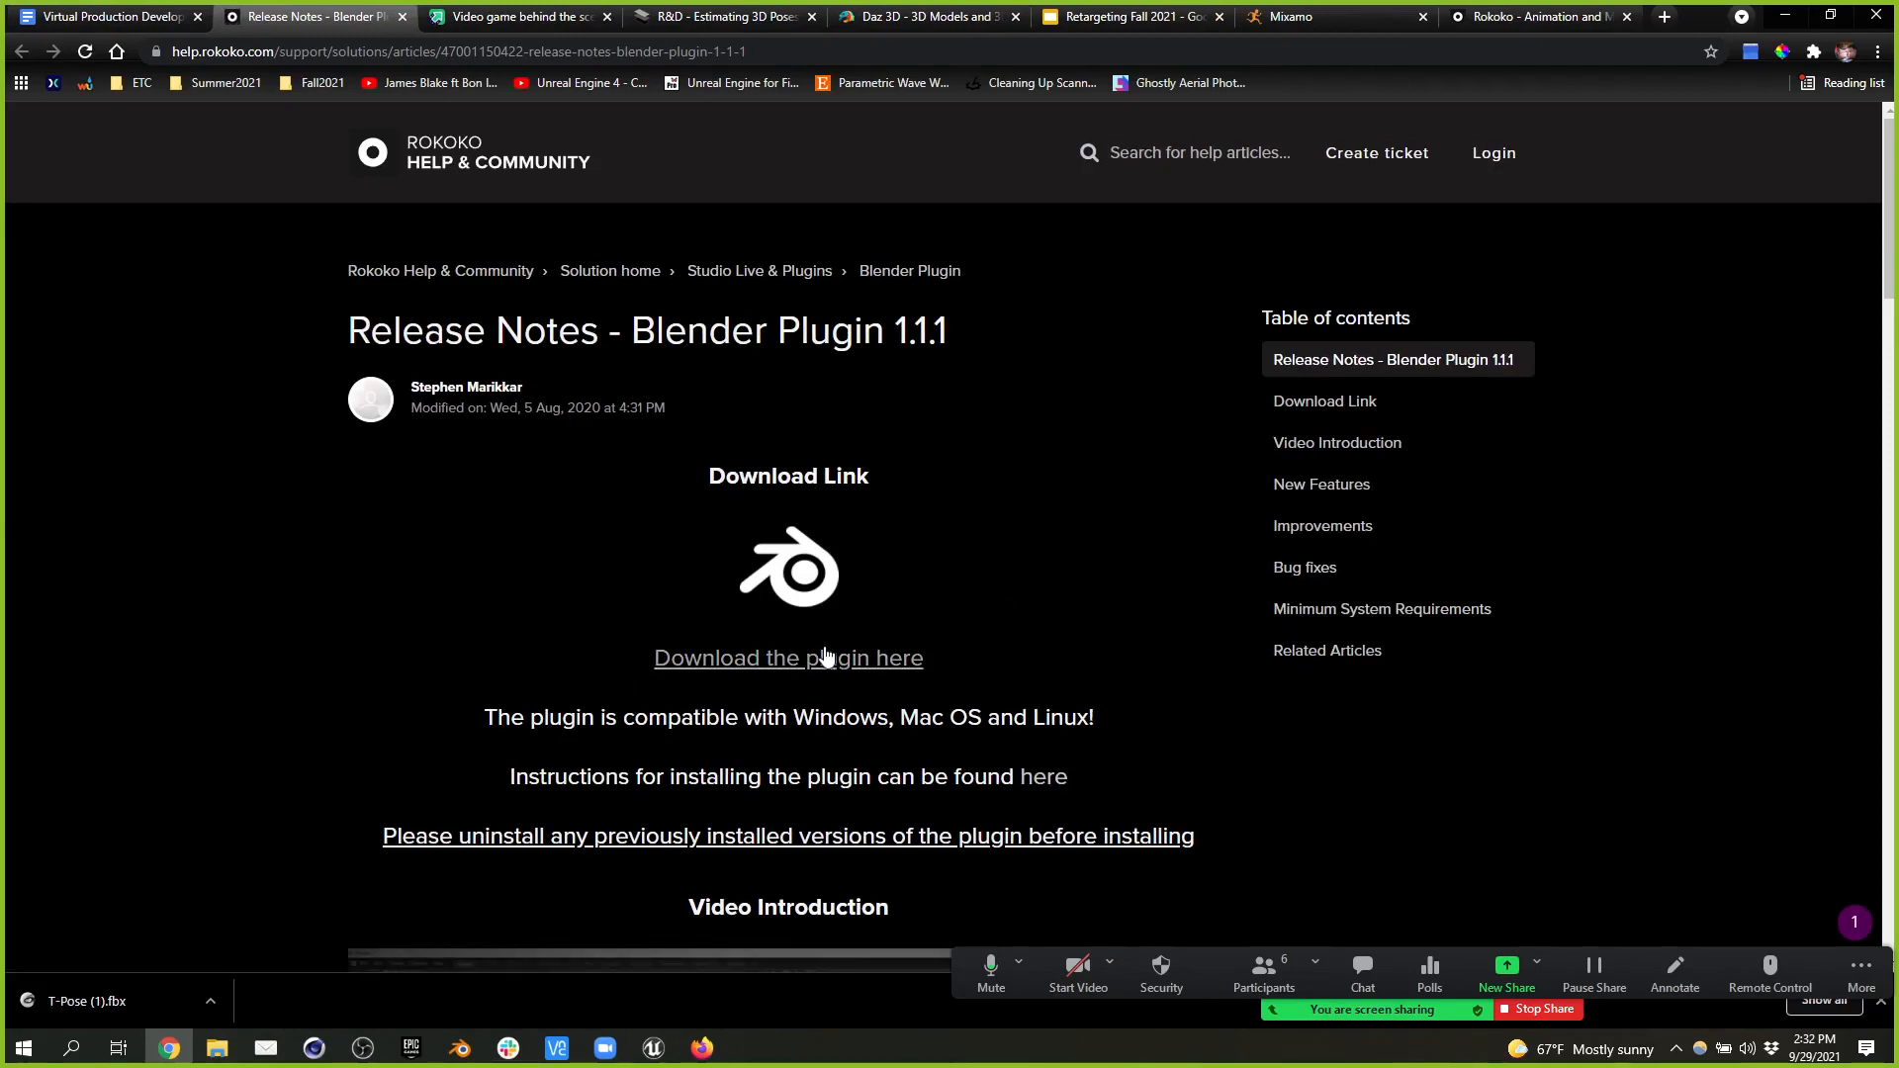
click(837, 658)
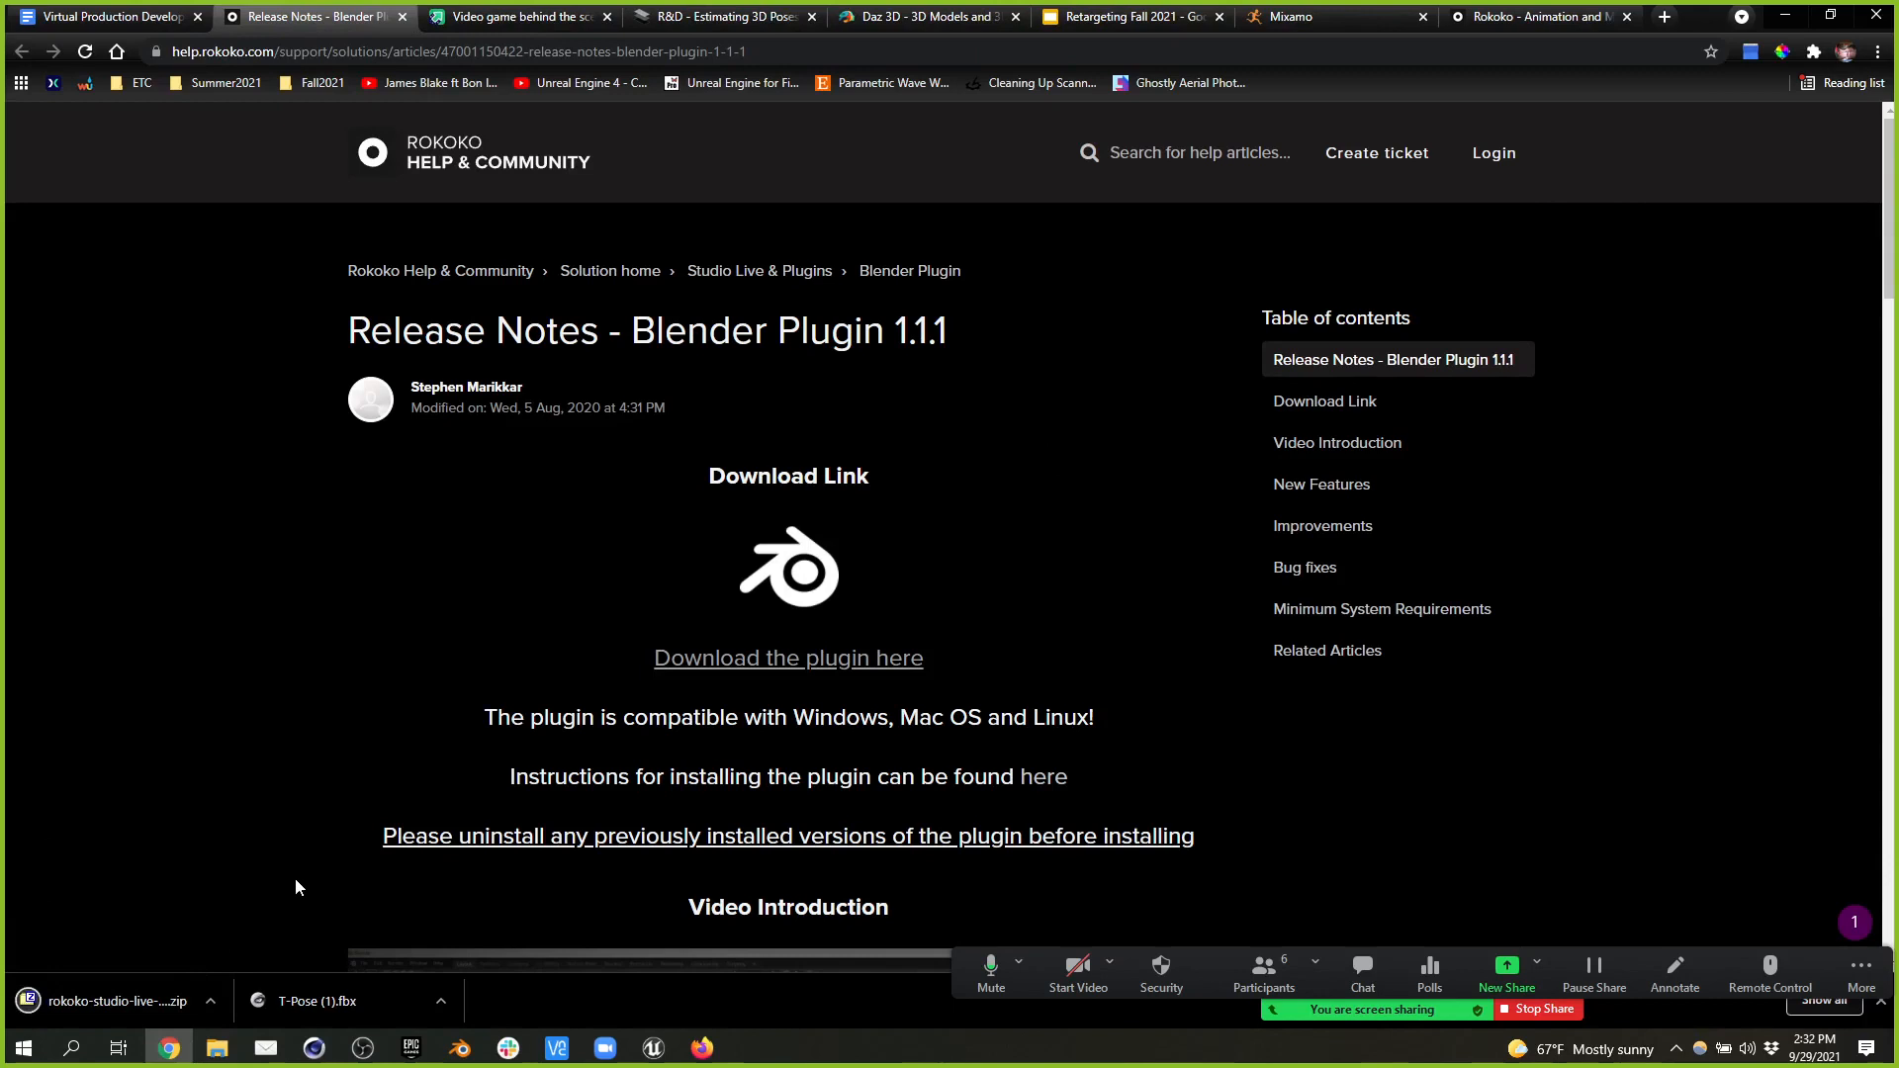
- Switch back to Blender and open the Add-ons preferences
click(461, 1049)
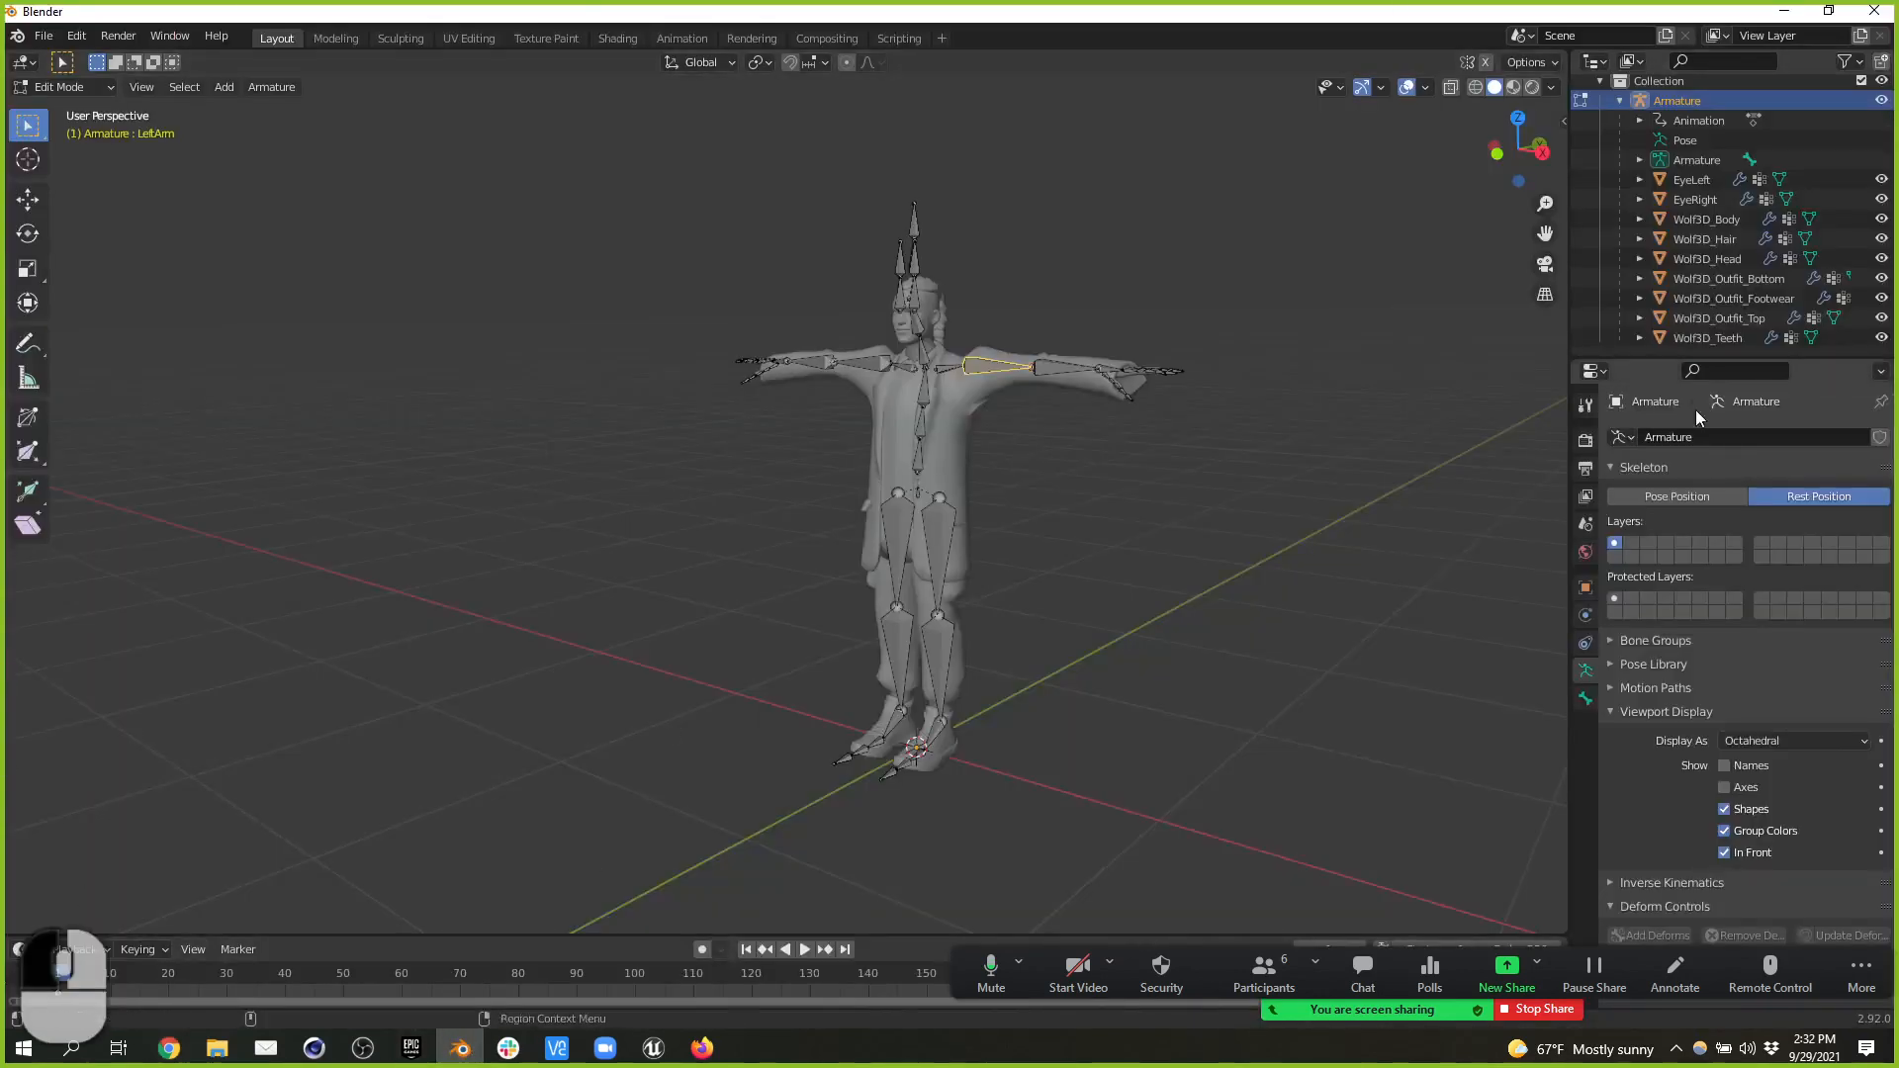
click(71, 36)
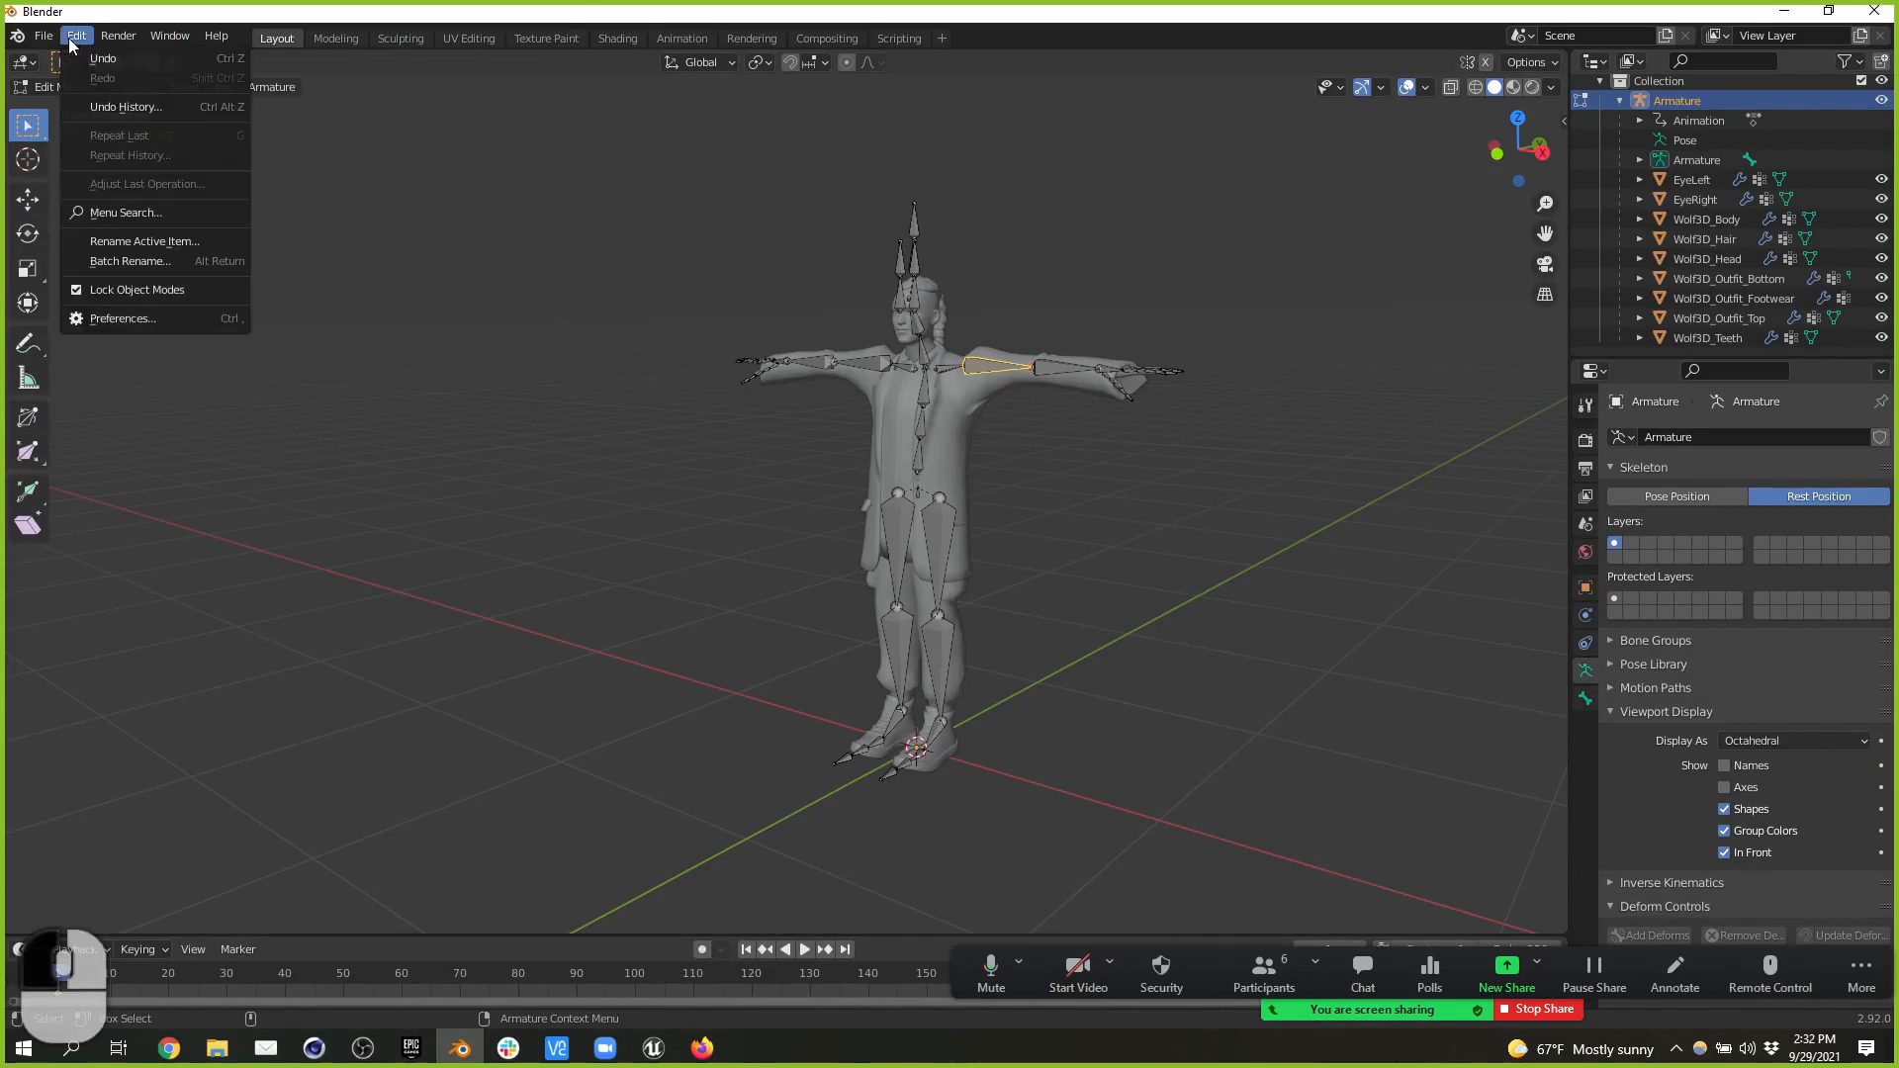
click(116, 321)
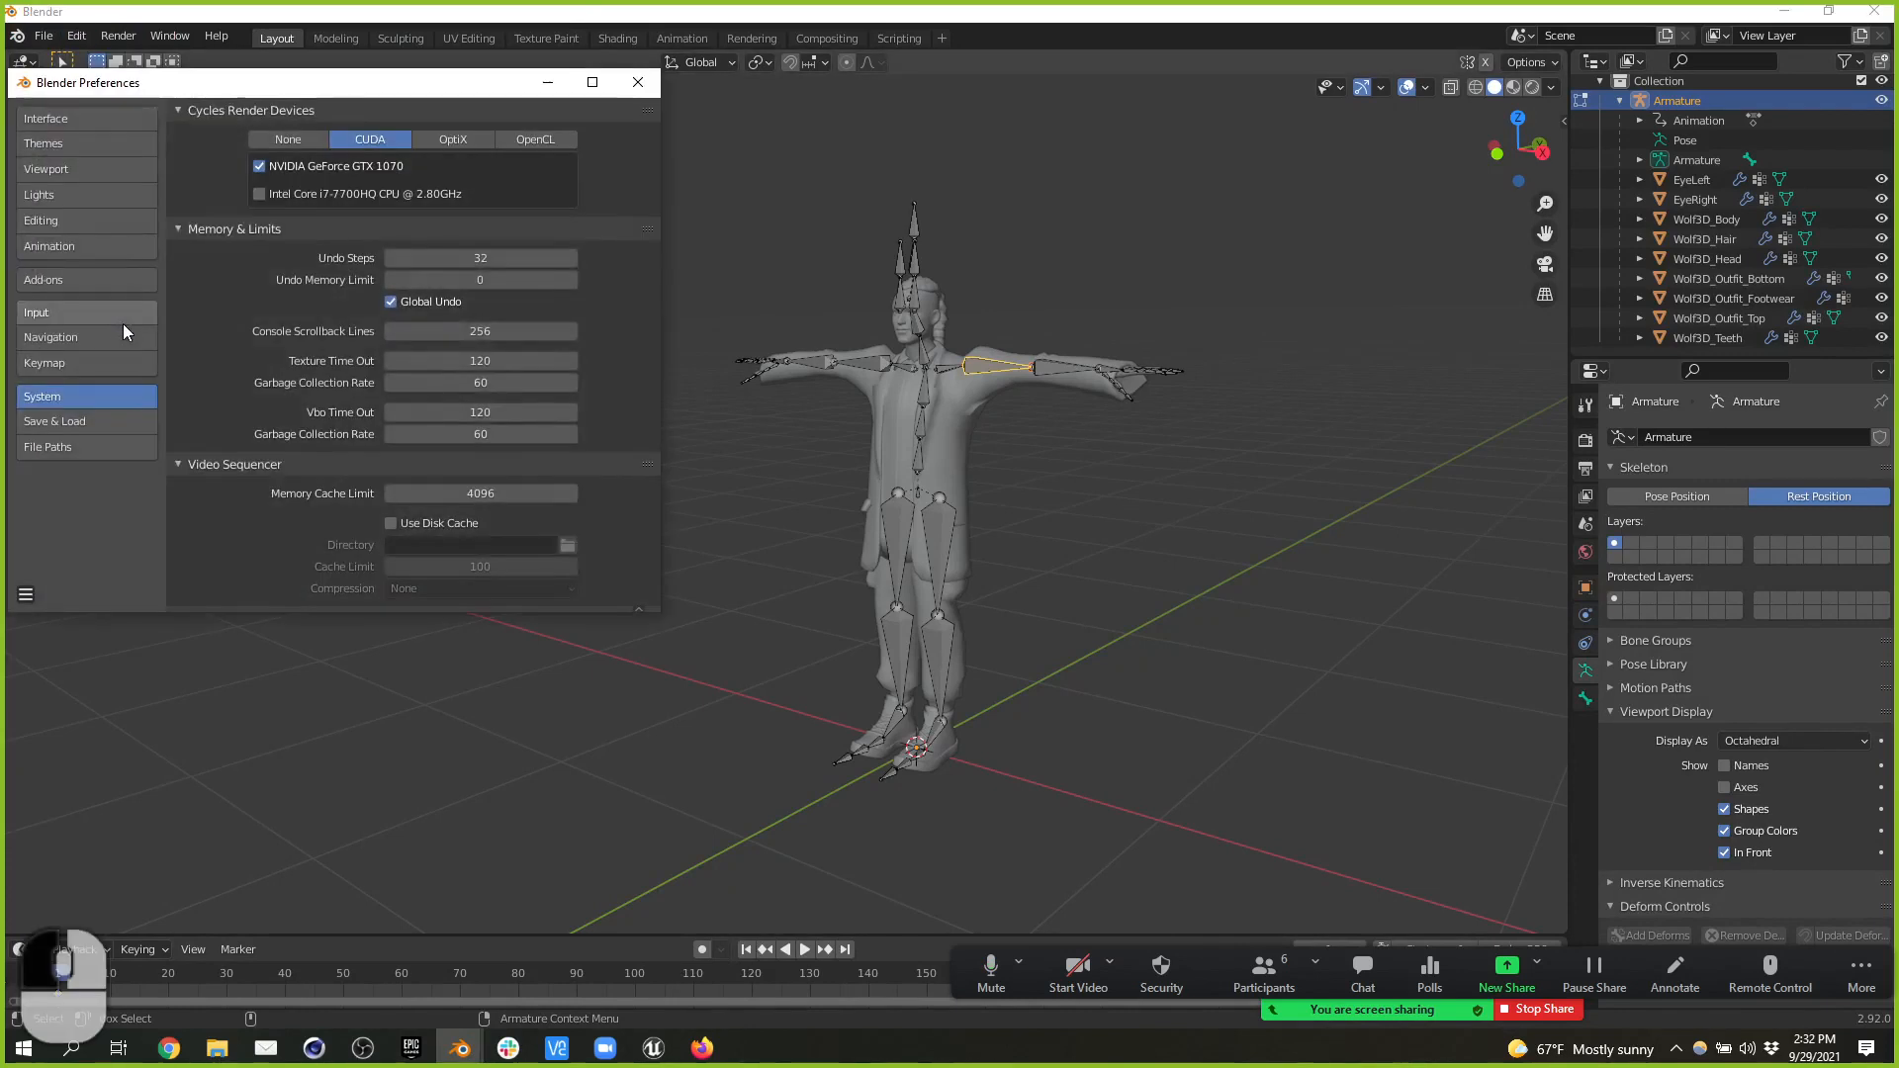
click(63, 281)
- Choose rokoko-studio-live-blender-master (1).zip in D:\Downloads as the add-on to install, and cancel the installation
click(507, 116)
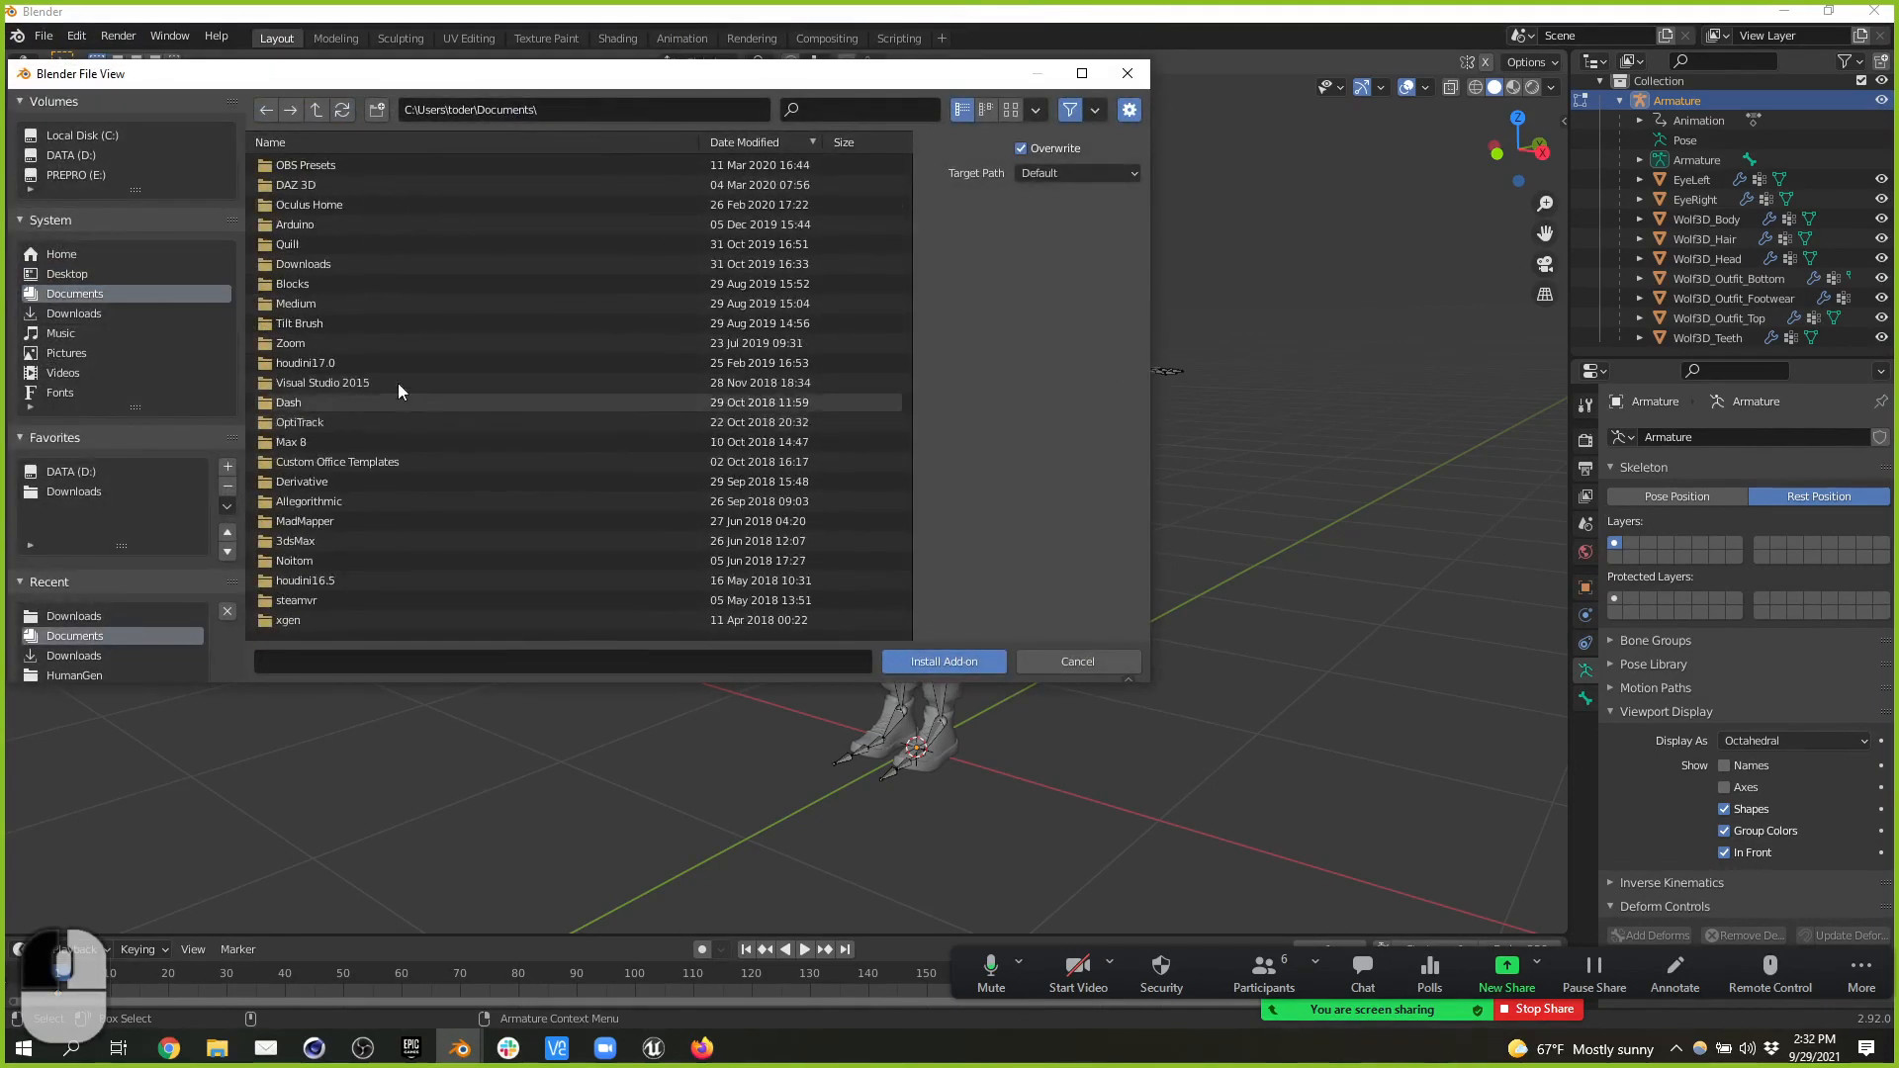
scroll(421, 395, down, 1)
click(73, 489)
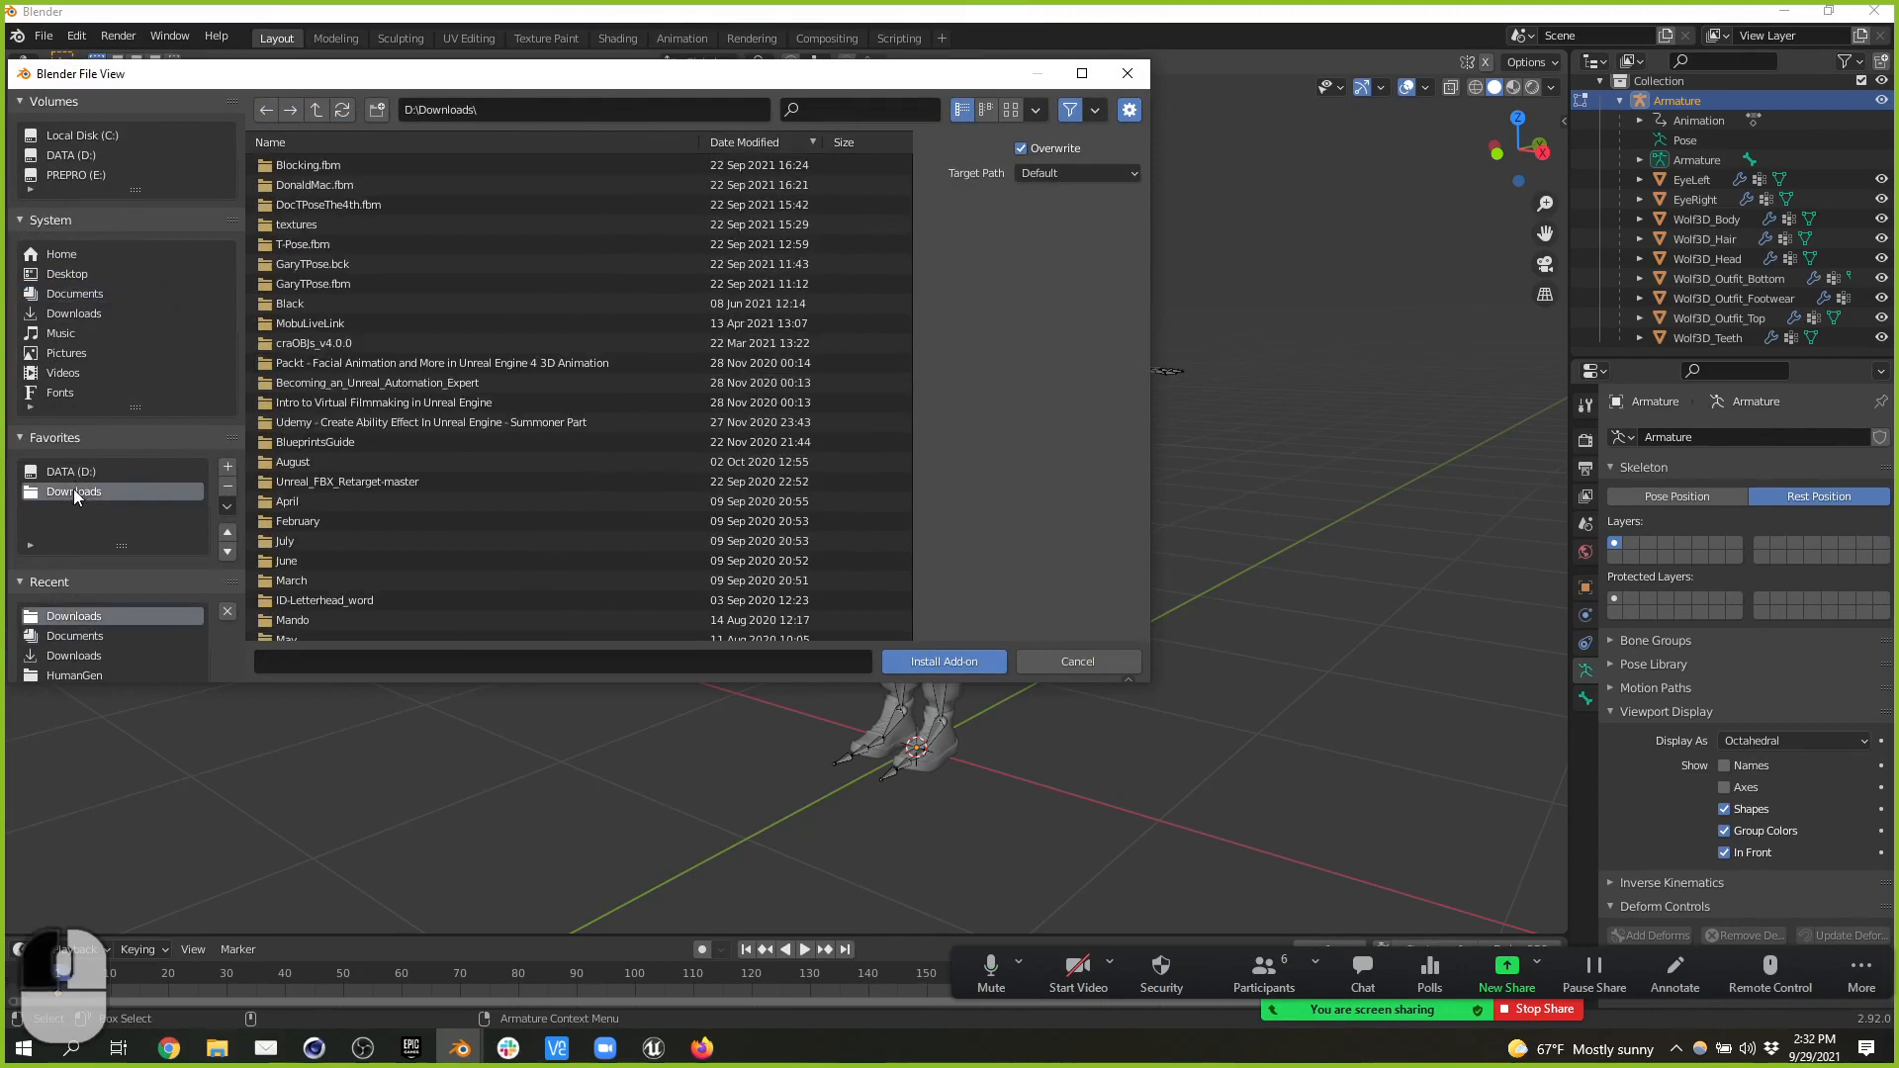
scroll(474, 253, down, 5)
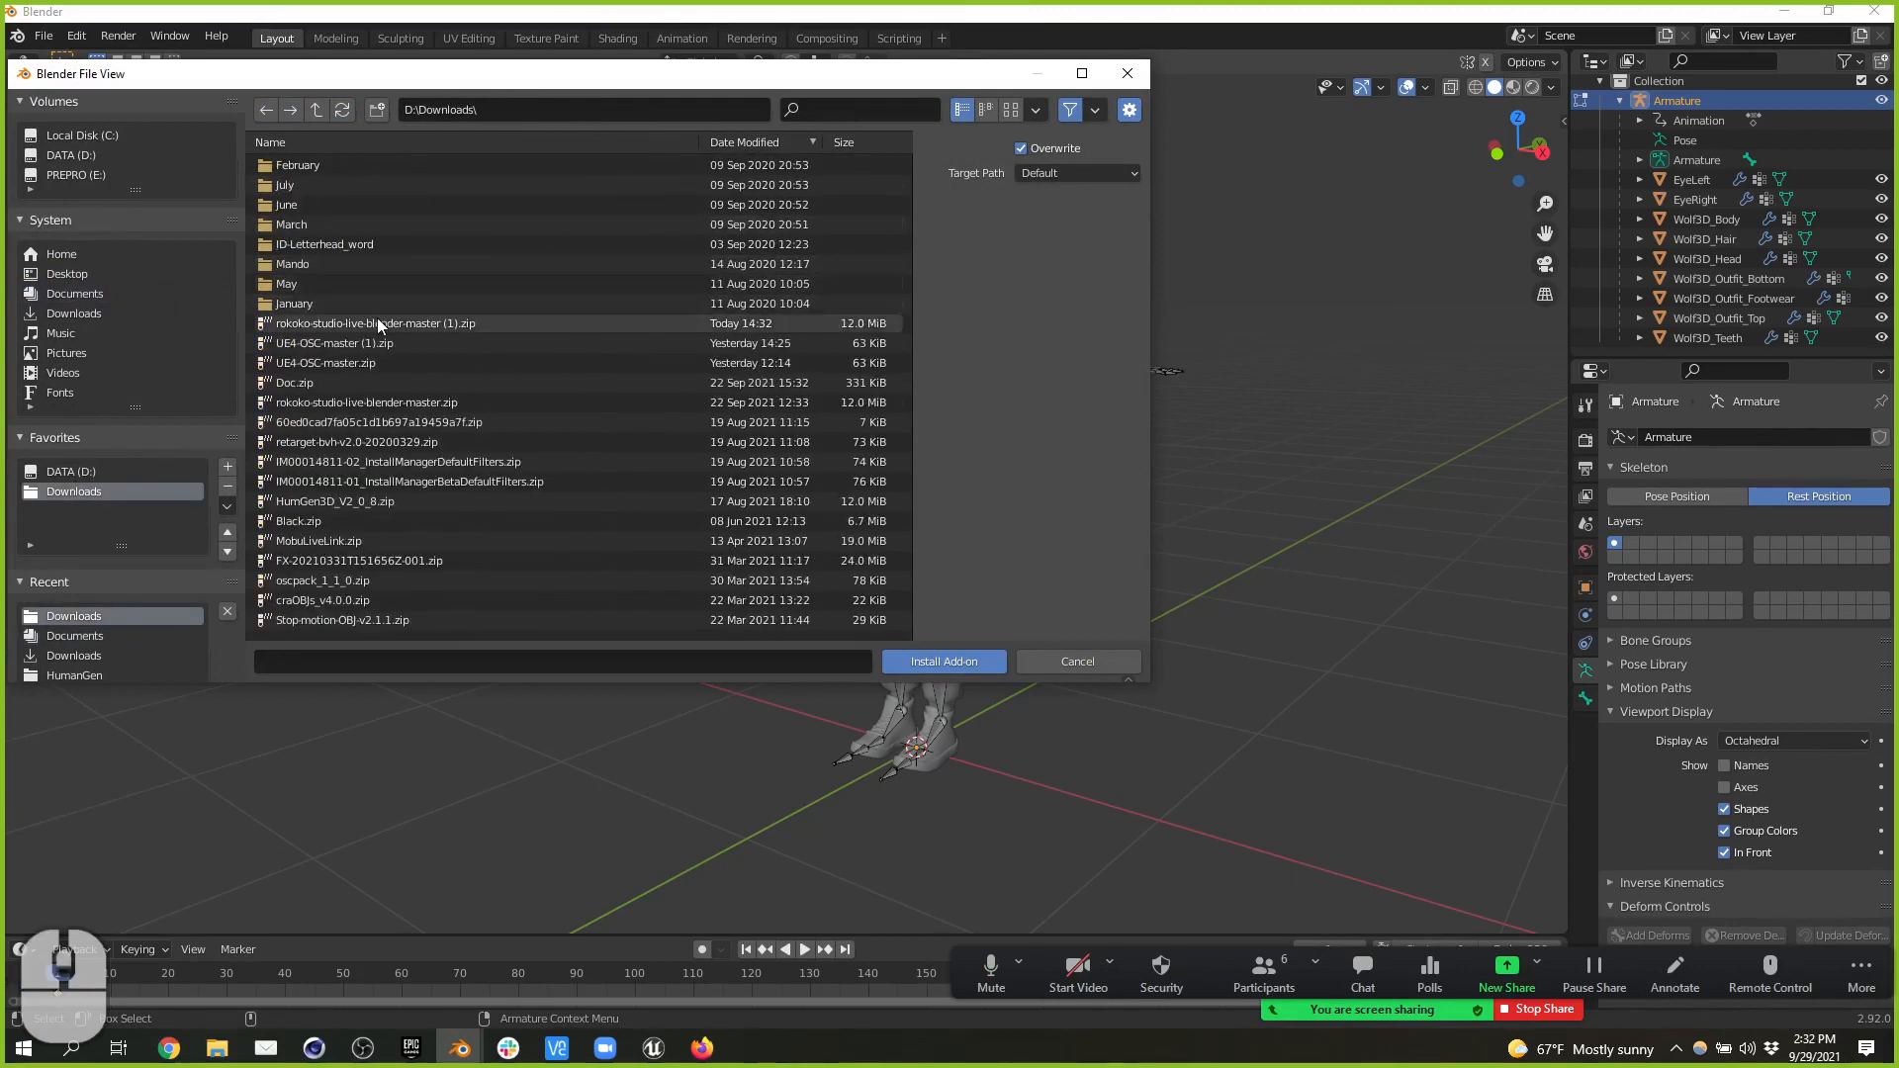
click(377, 318)
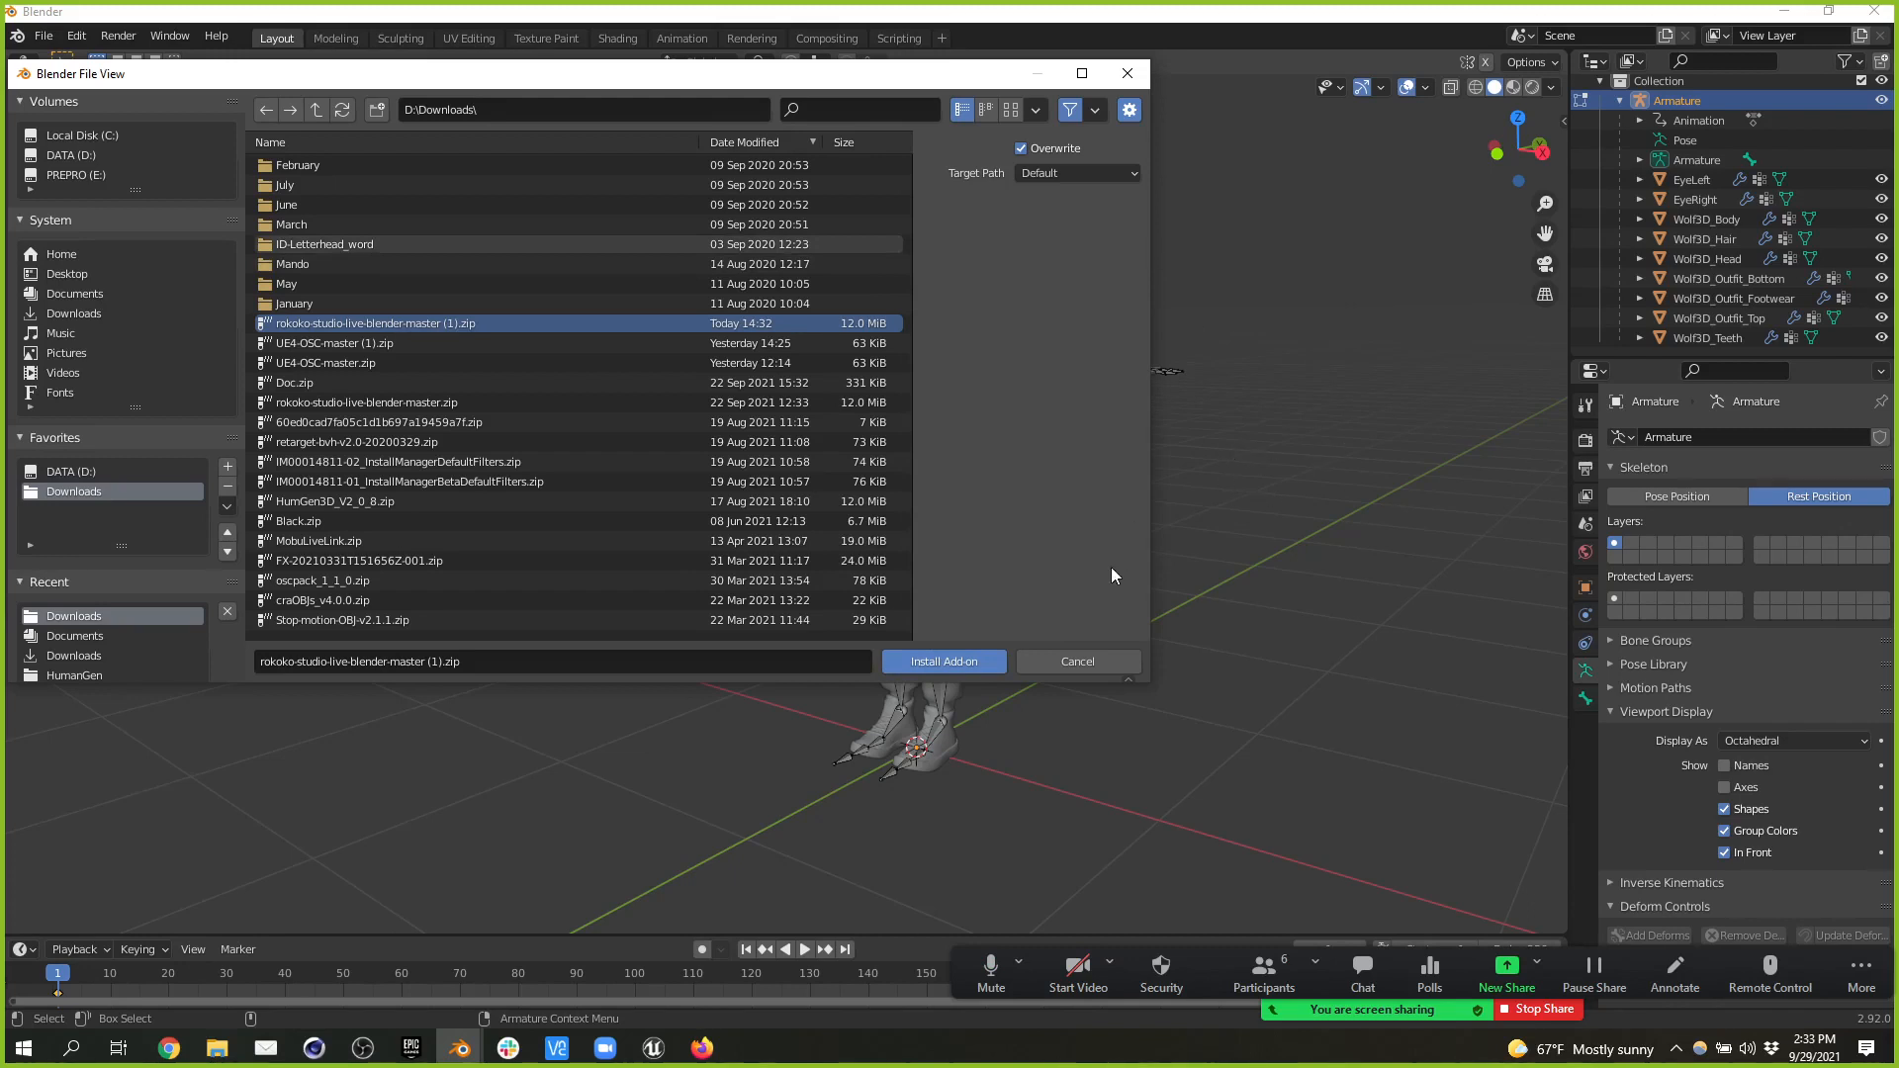
click(1082, 661)
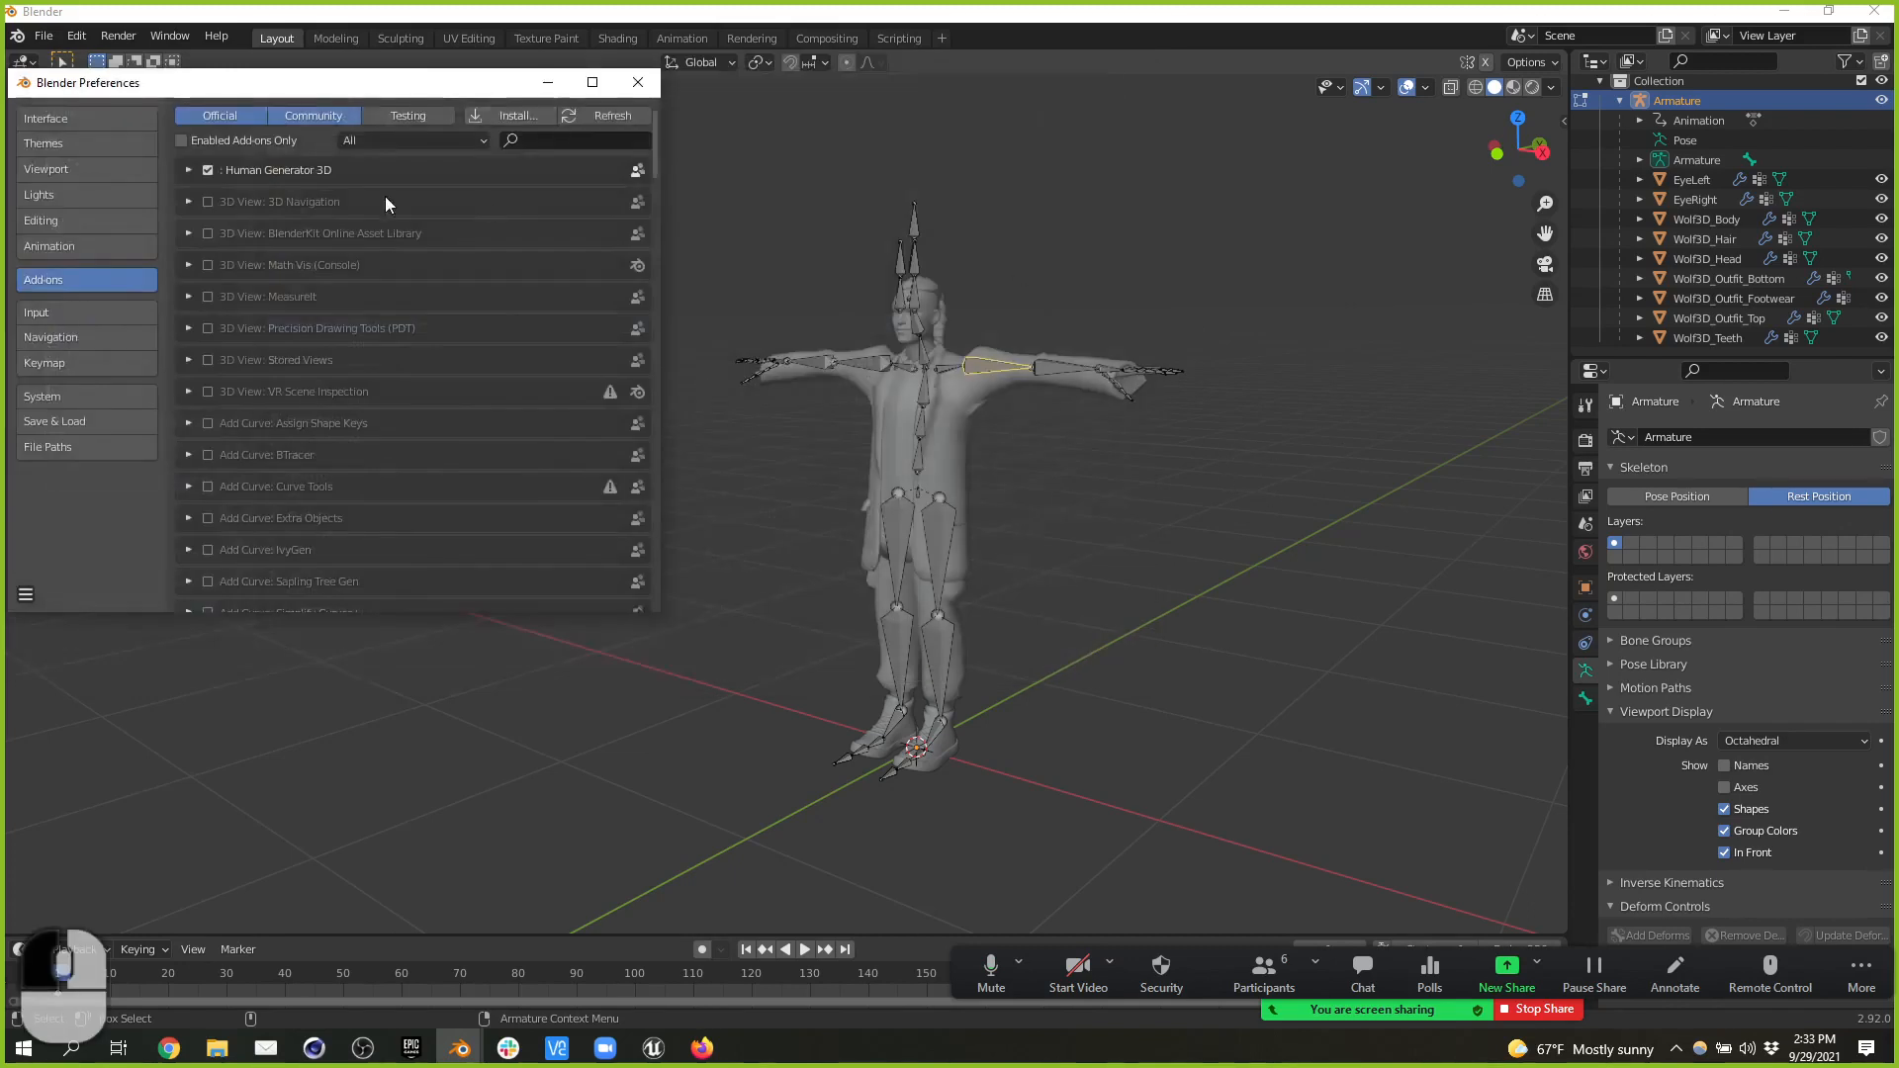
- Search the add-ons for "roko" to check that Rokoko Studio Live for Blender is enabled, and close the preferences
click(553, 138)
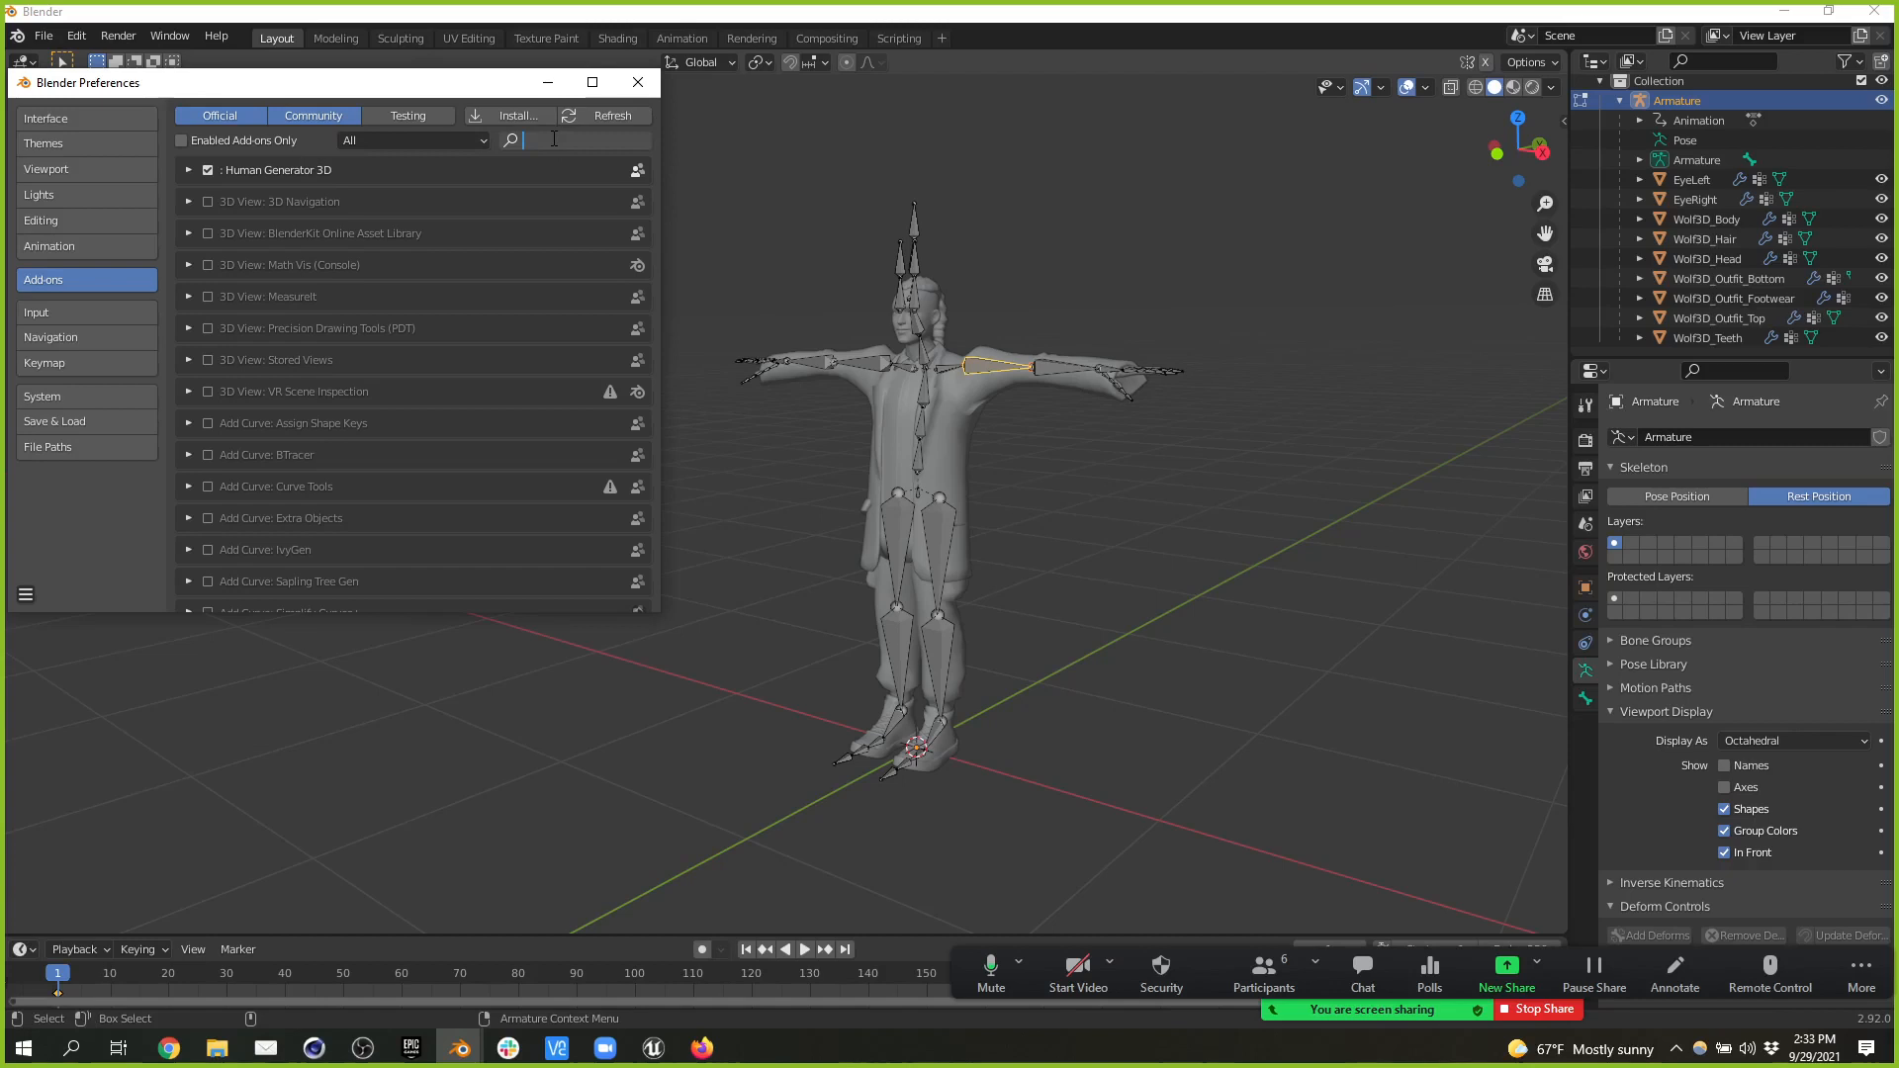
text(roko)
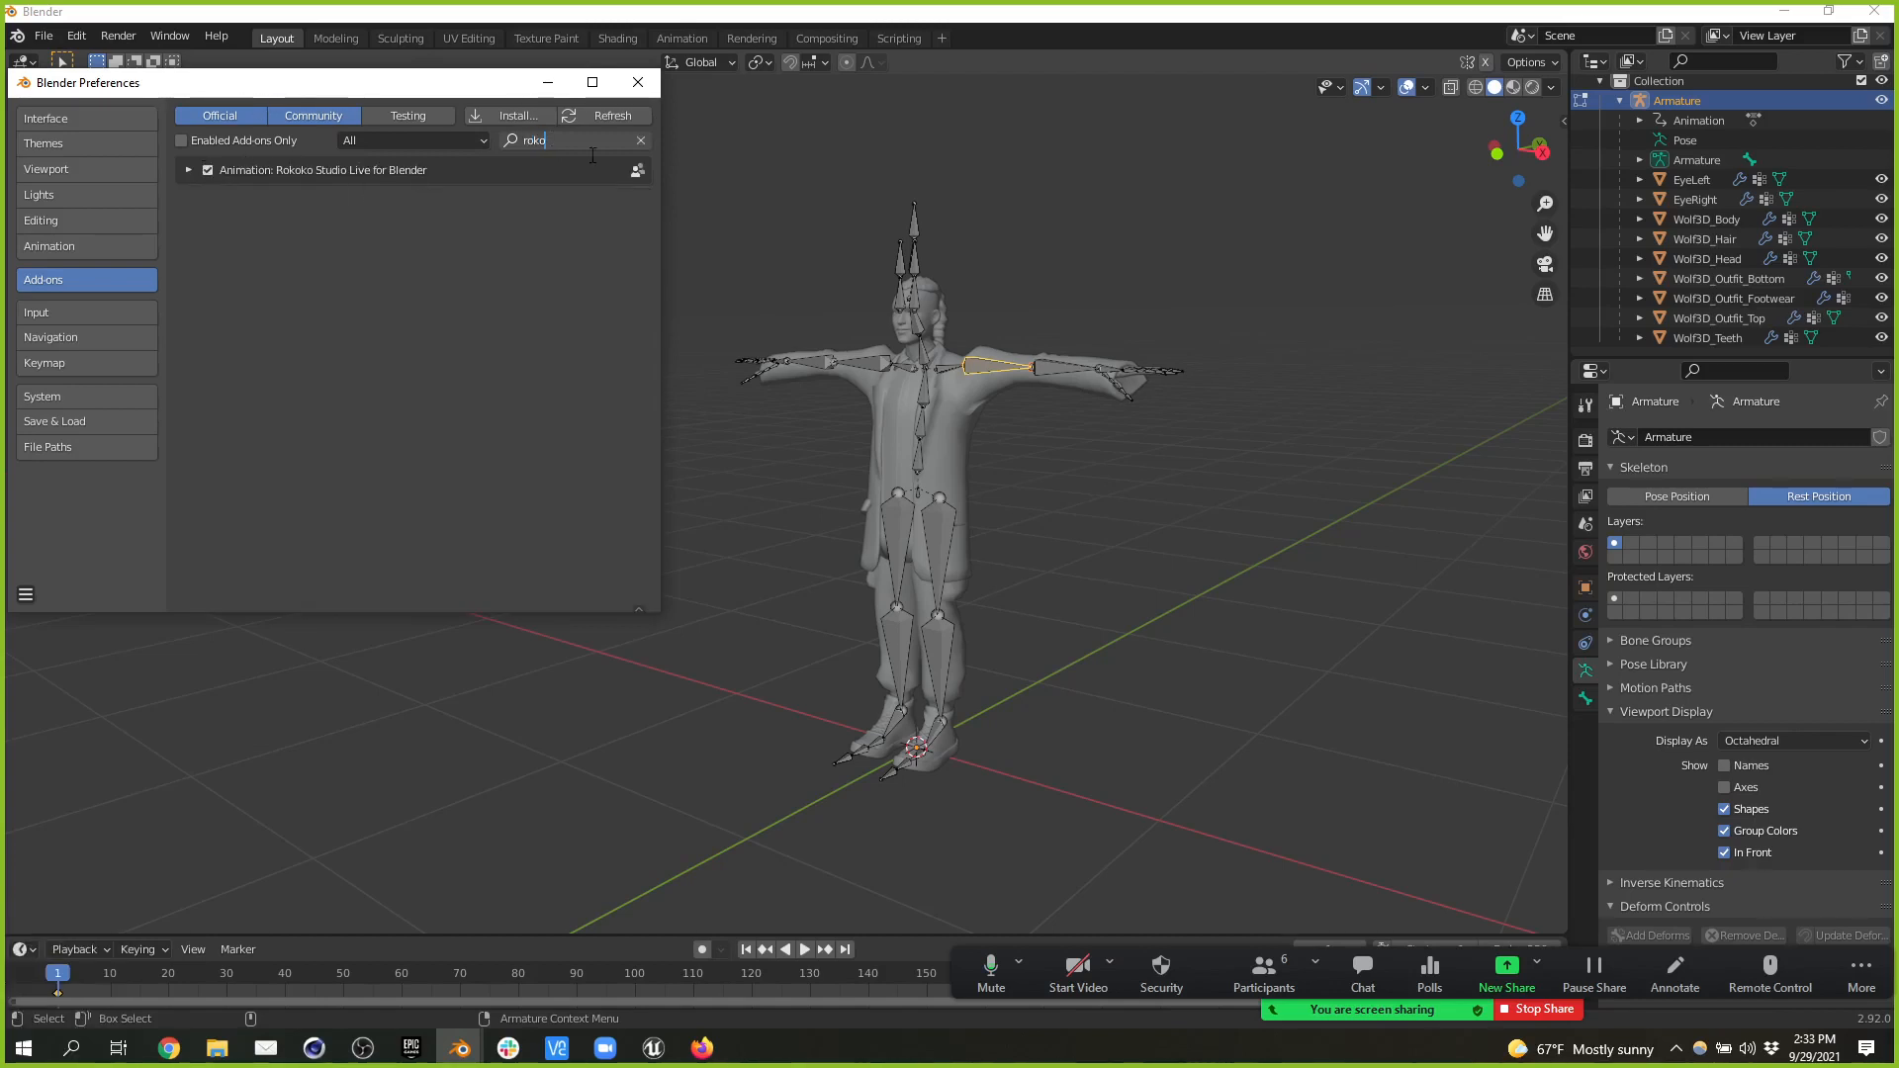
click(638, 84)
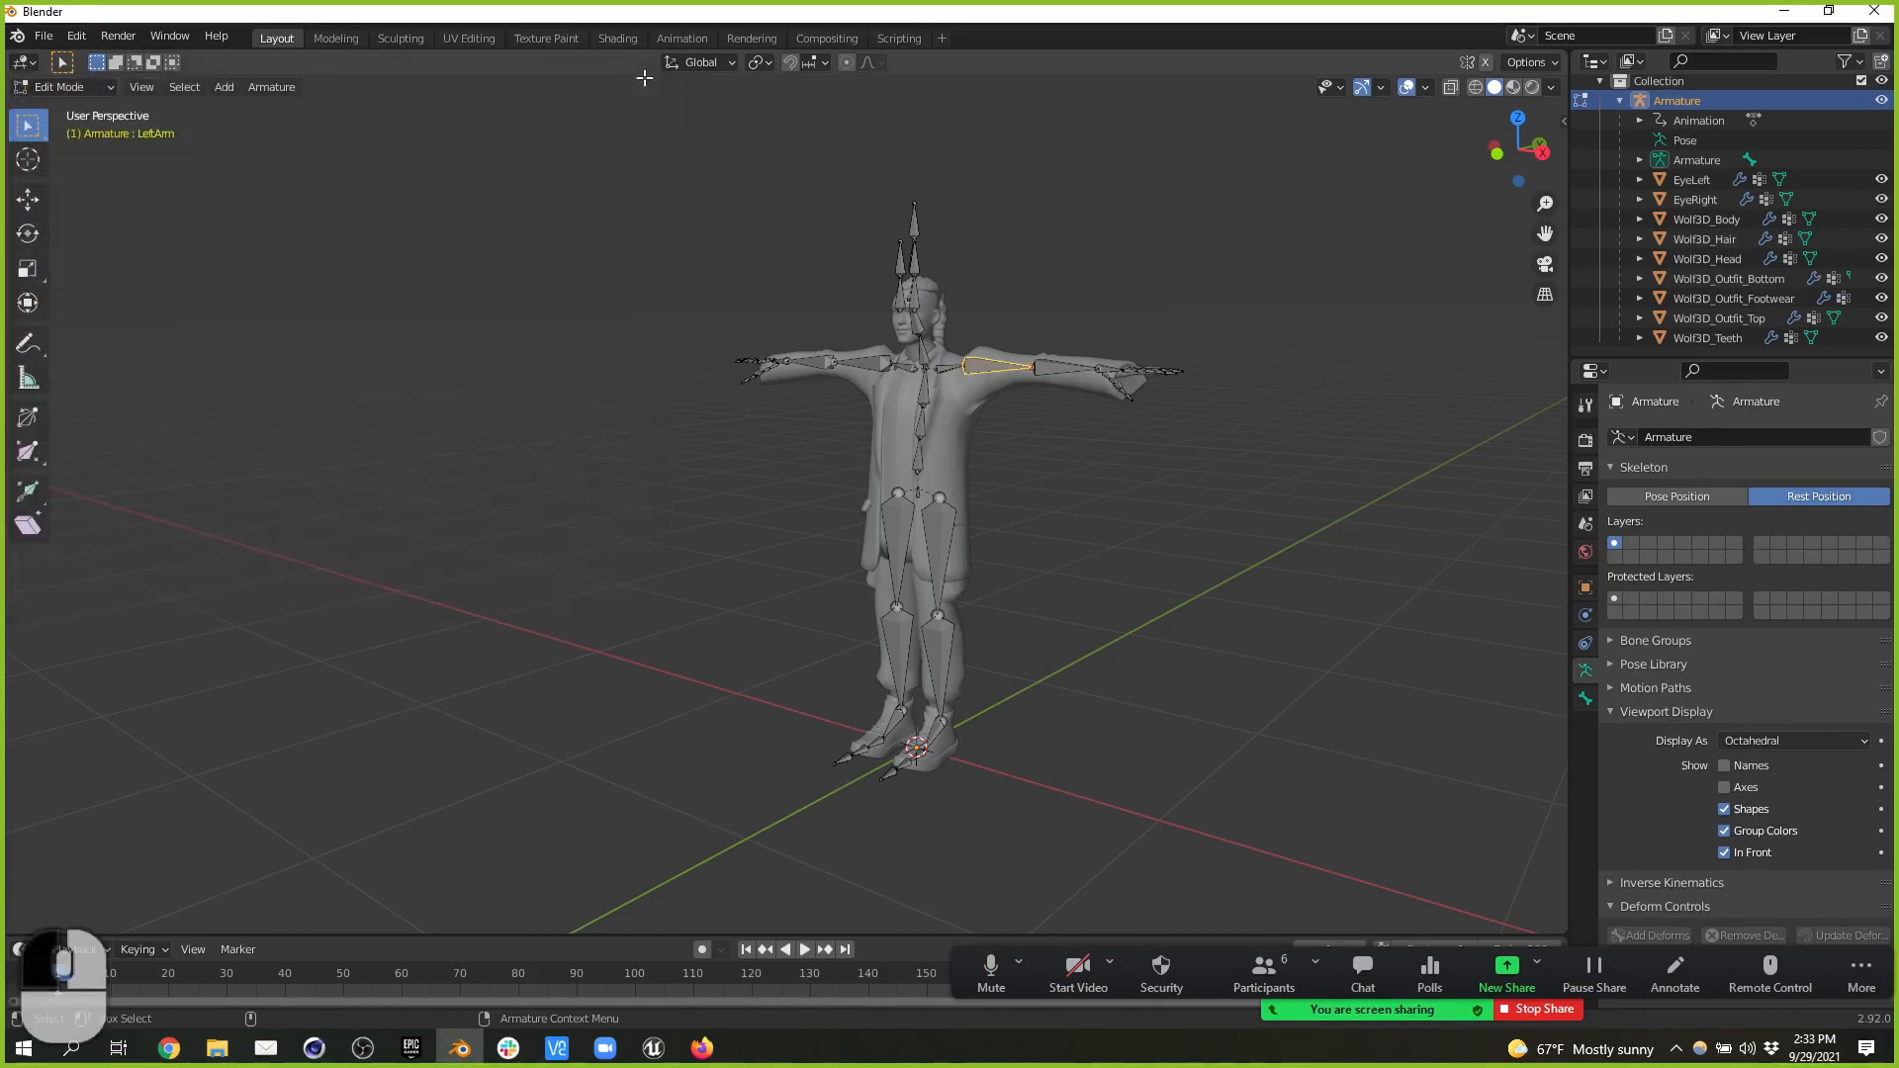
- Show the Rokoko add-on's settings in the viewport, leaving Studio Live and Command API collapsed and Retargeting expanded
click(1565, 118)
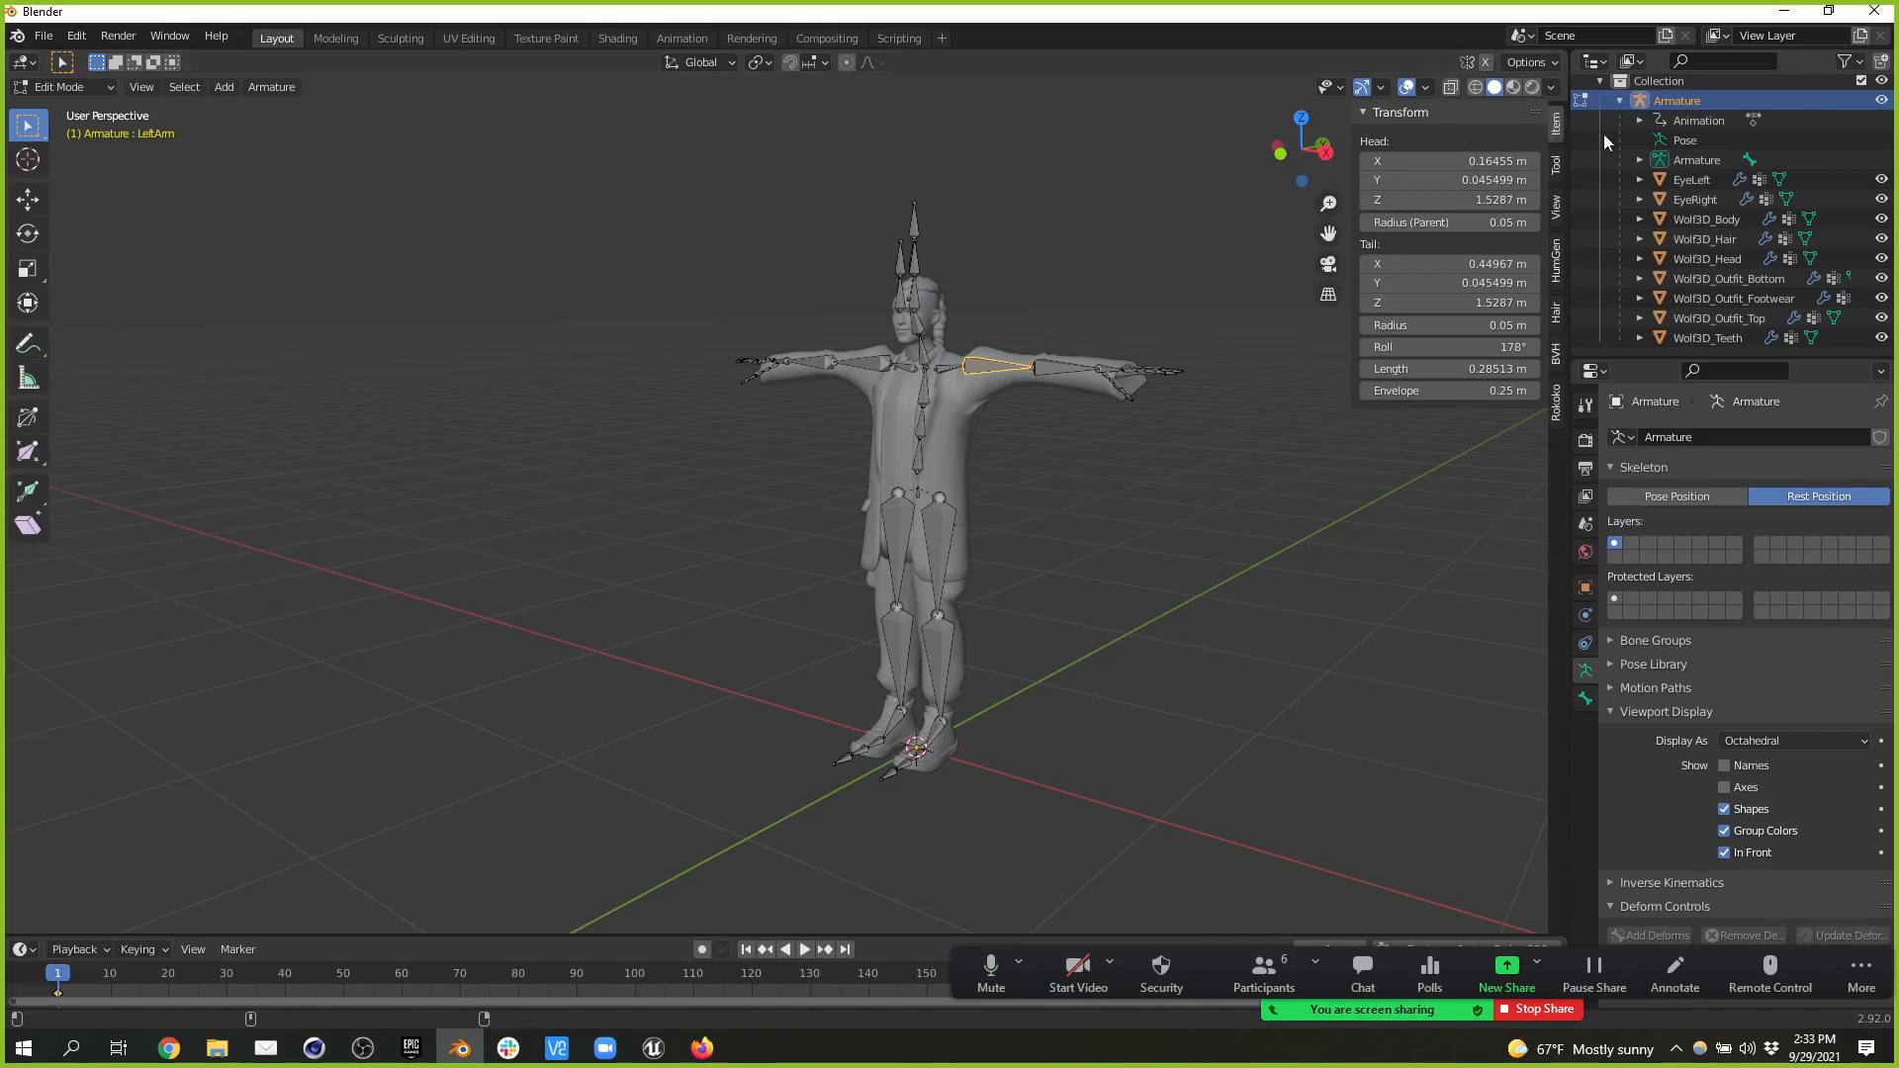
click(1557, 412)
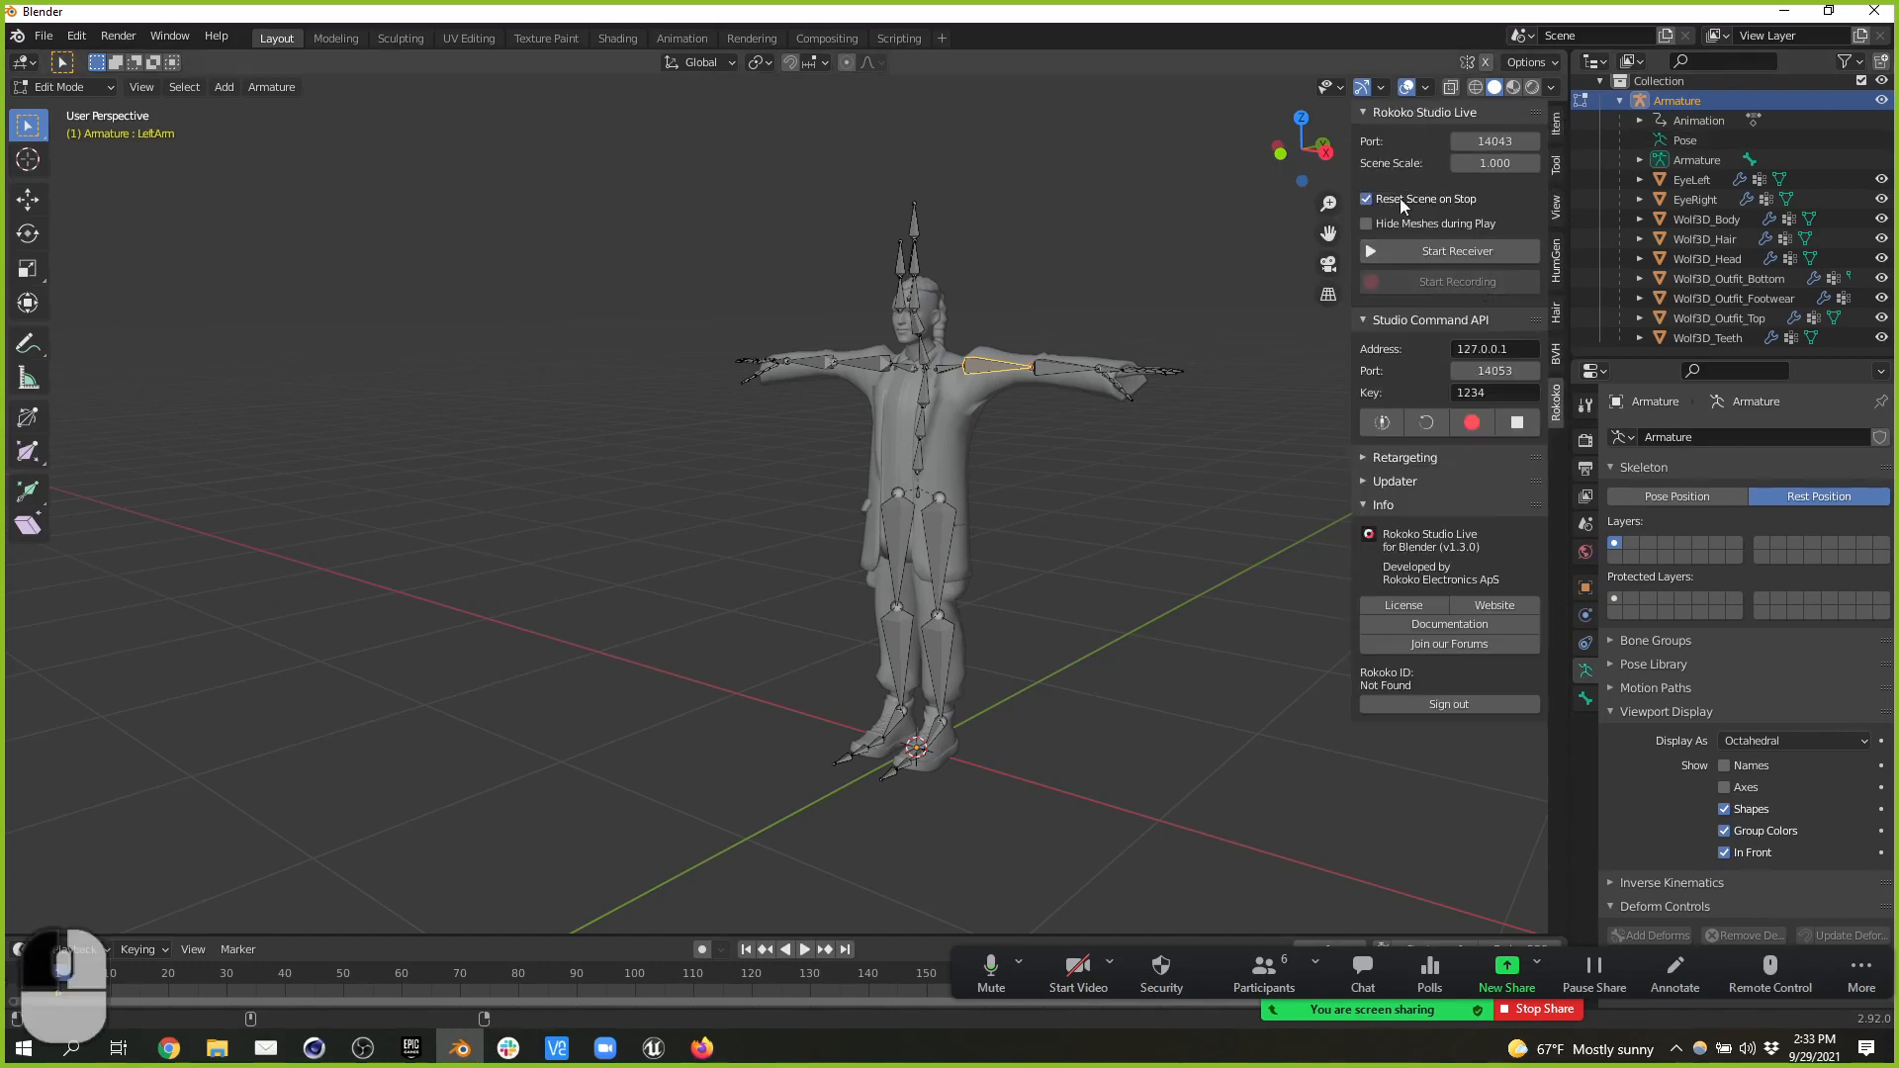
click(1362, 111)
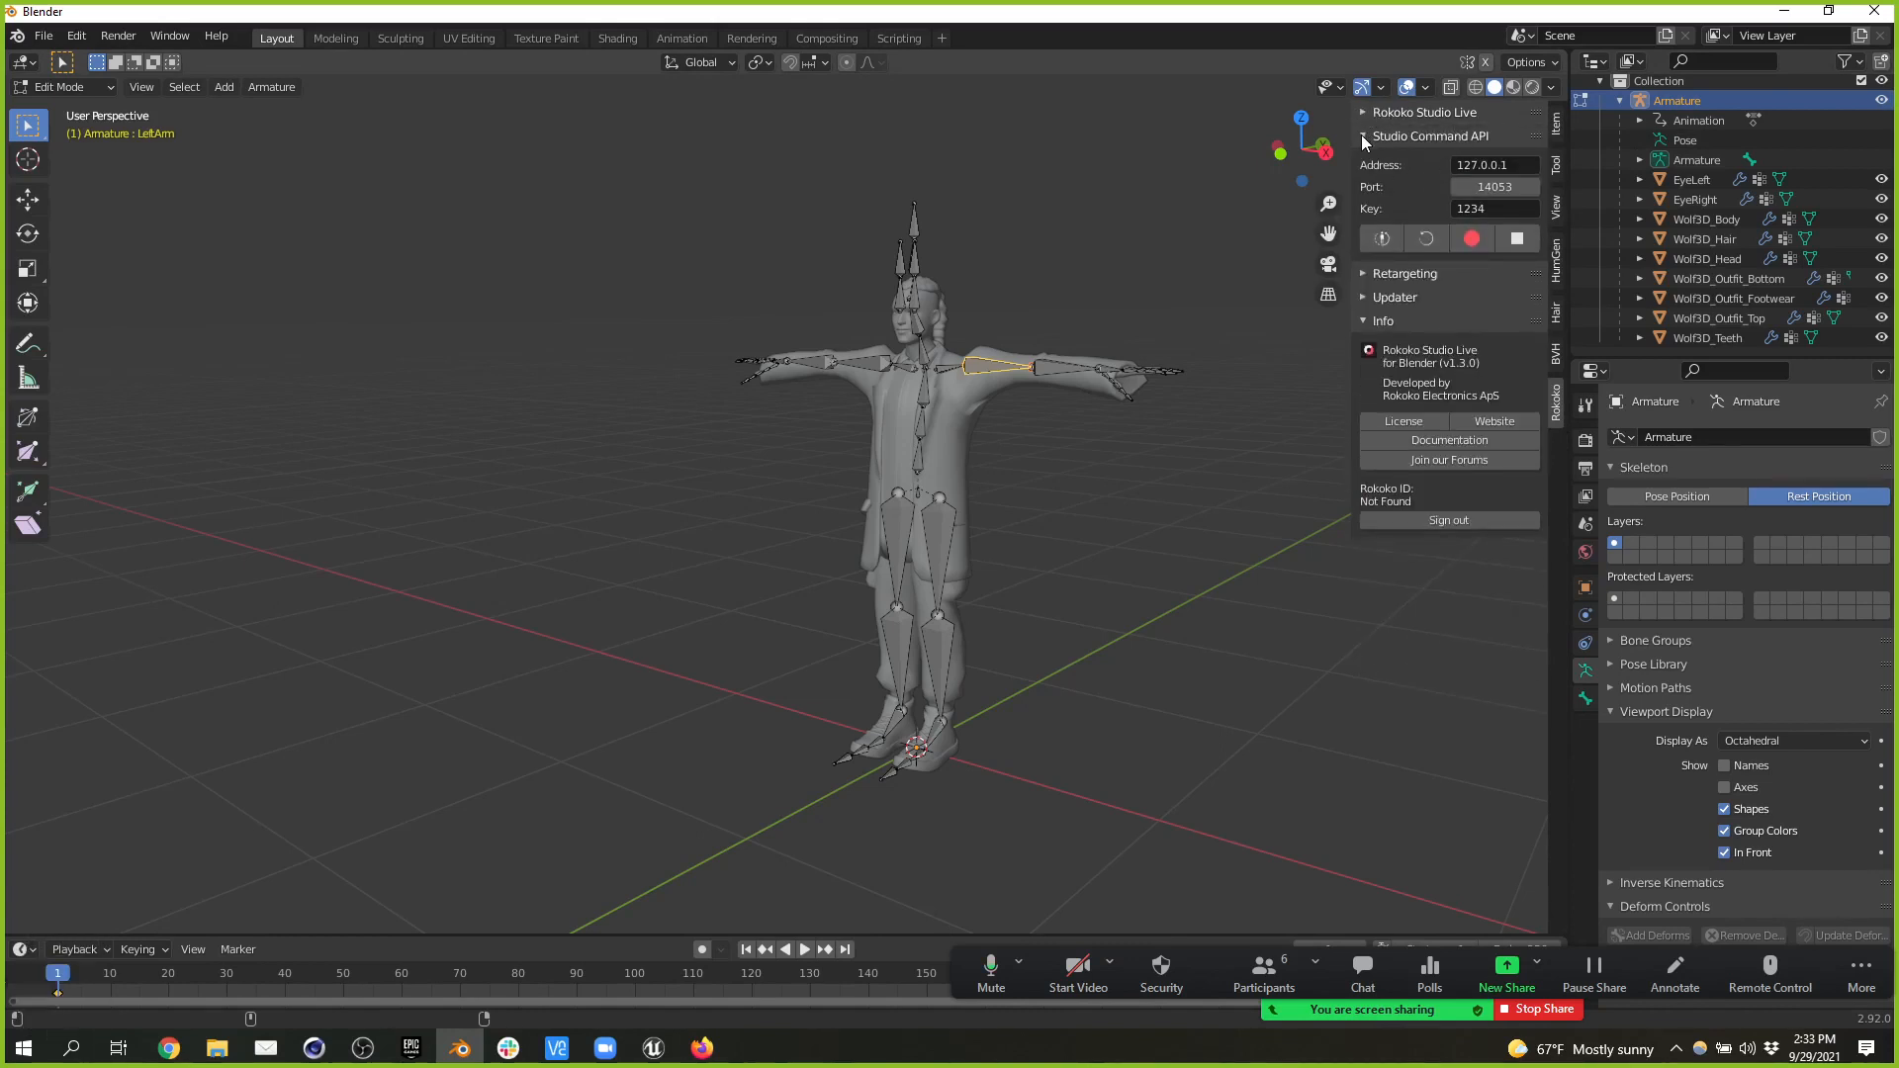
click(1362, 135)
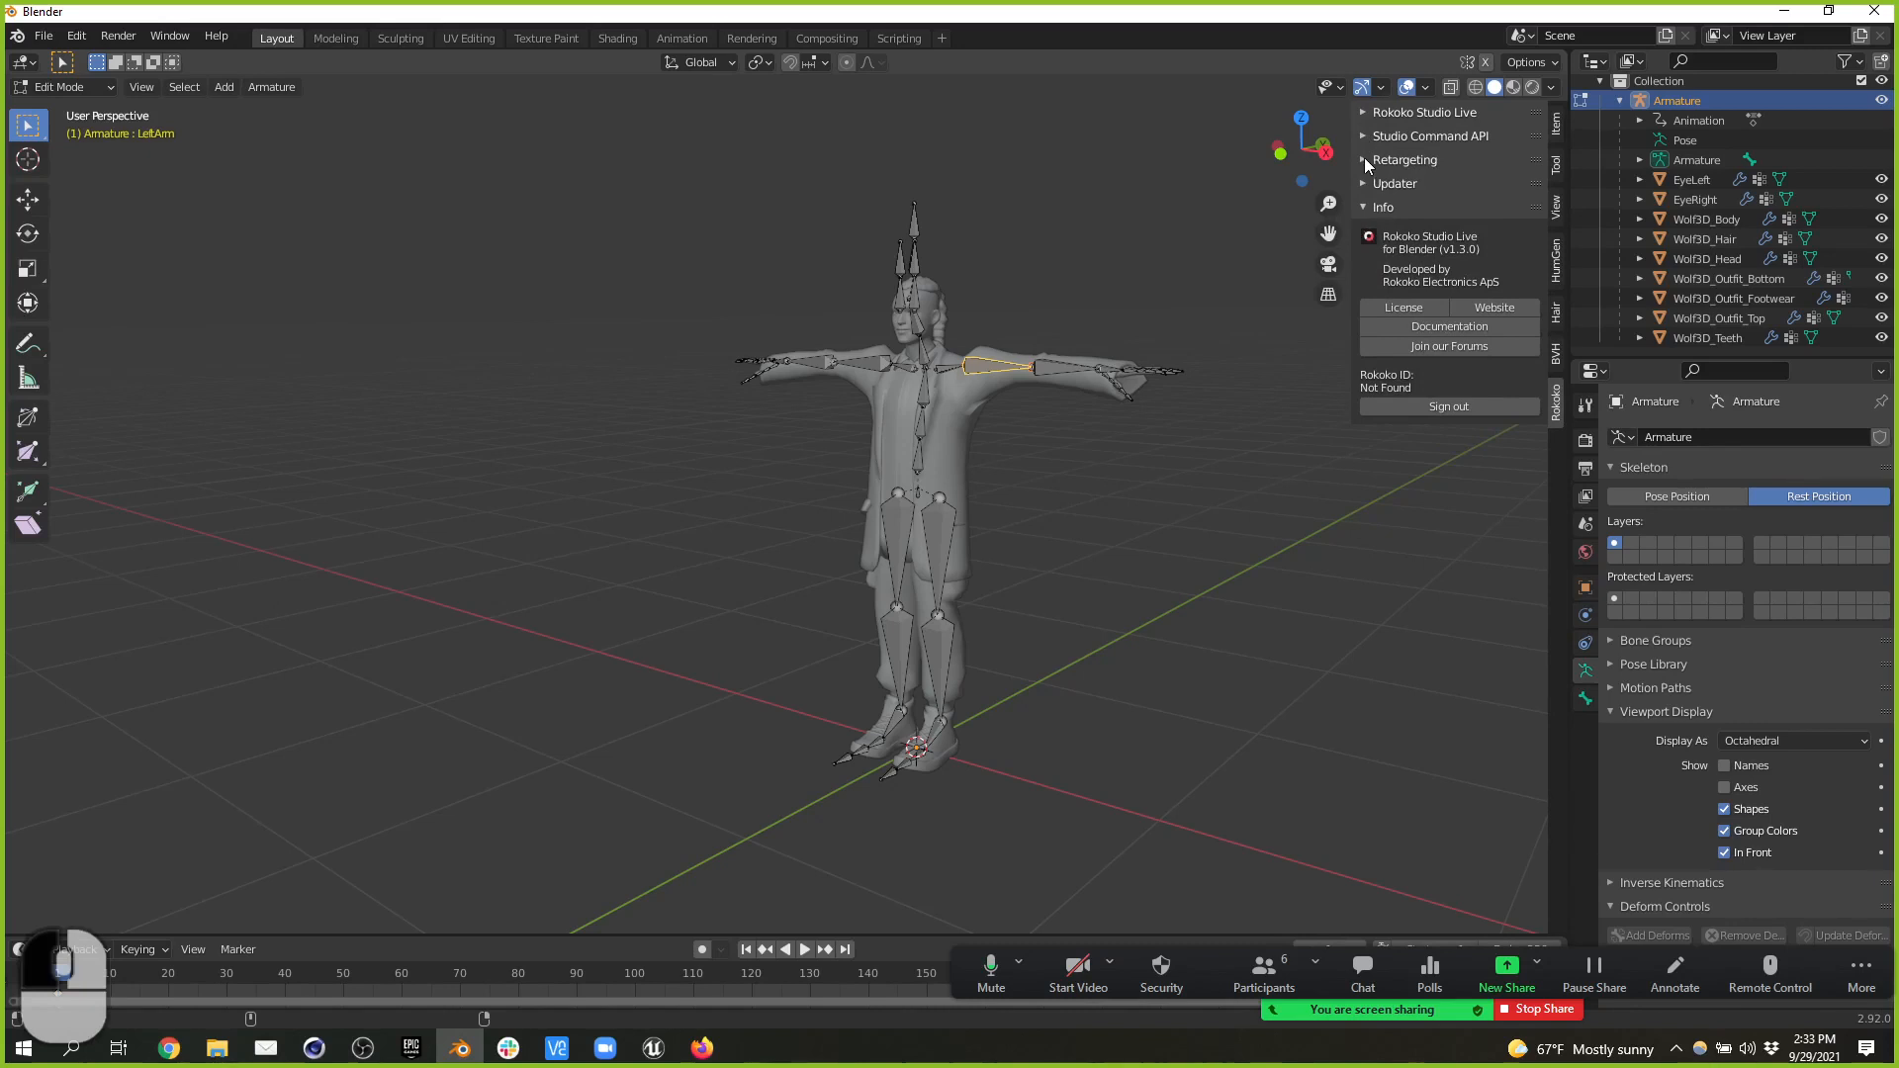
click(1363, 157)
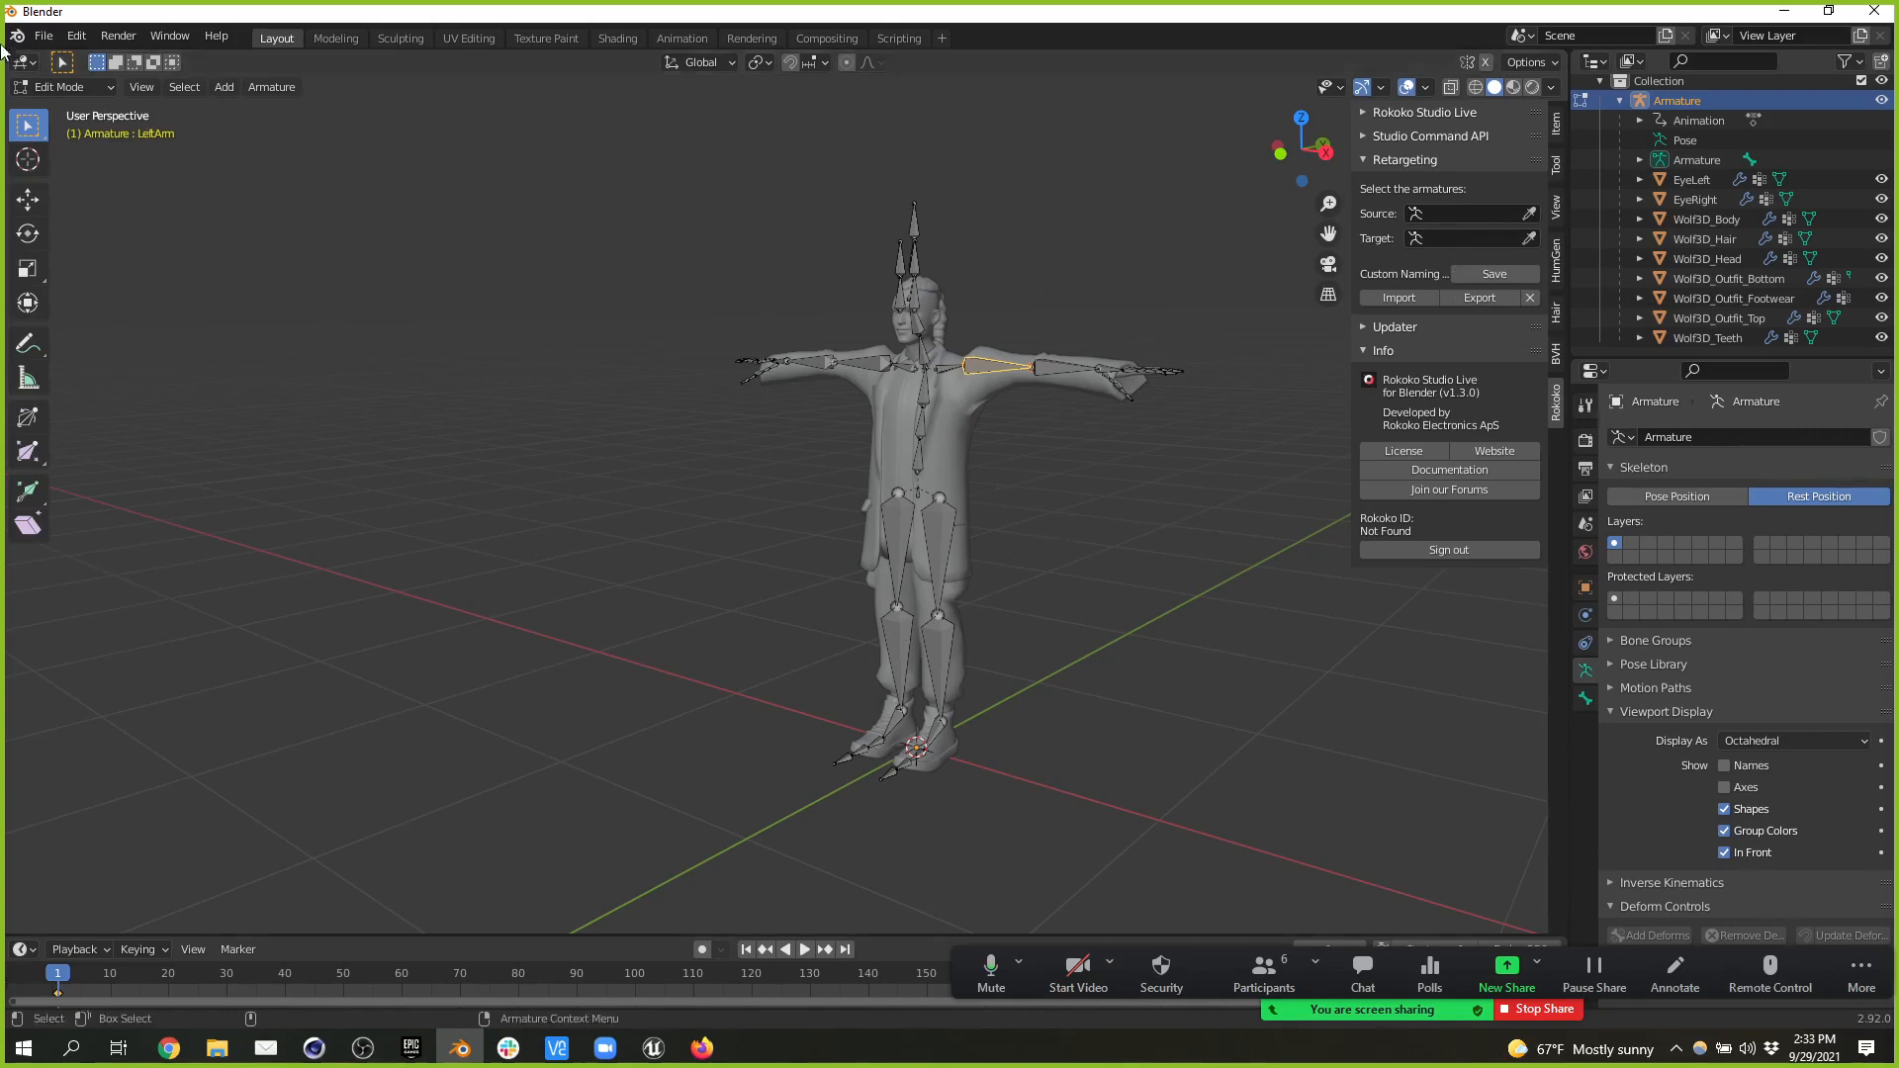
- Start an FBX import and choose 3ways-waves_scene-002.fbx in the system Downloads folder
click(44, 37)
mouse_move(99, 309)
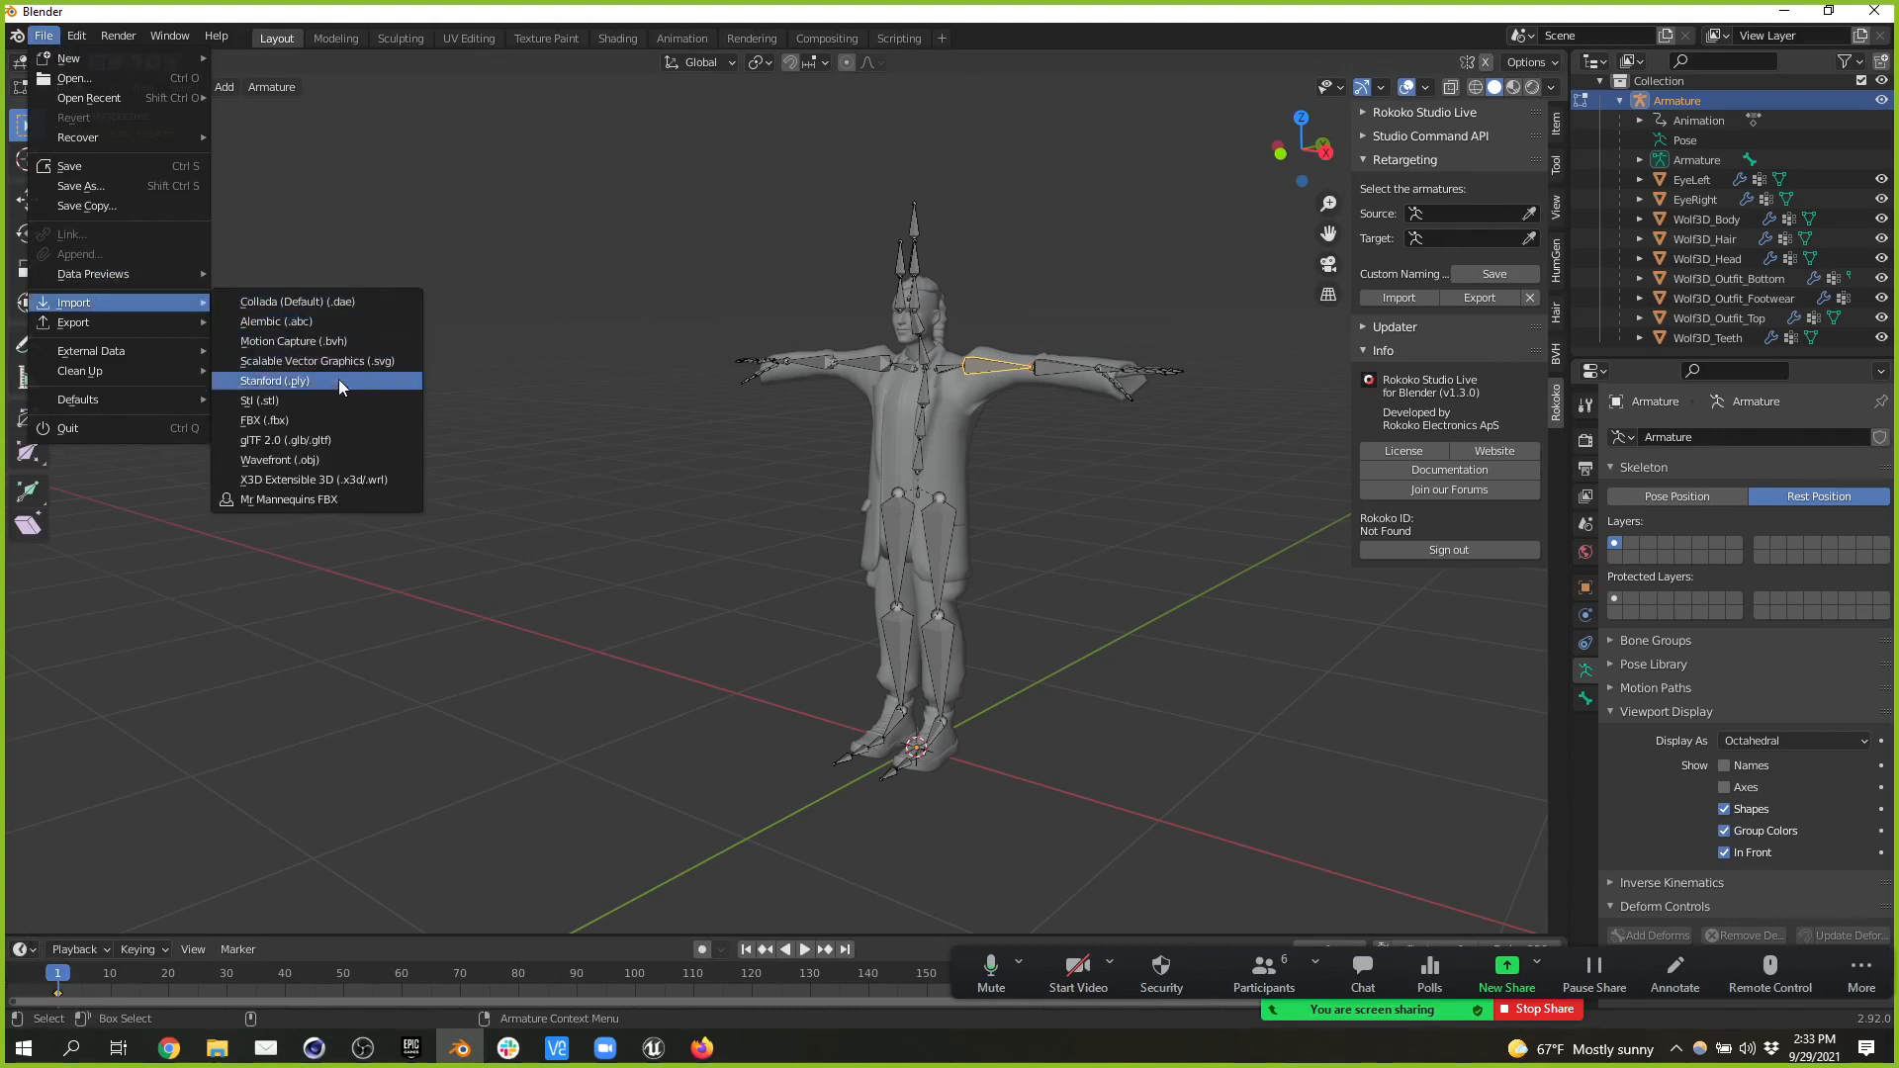
click(329, 417)
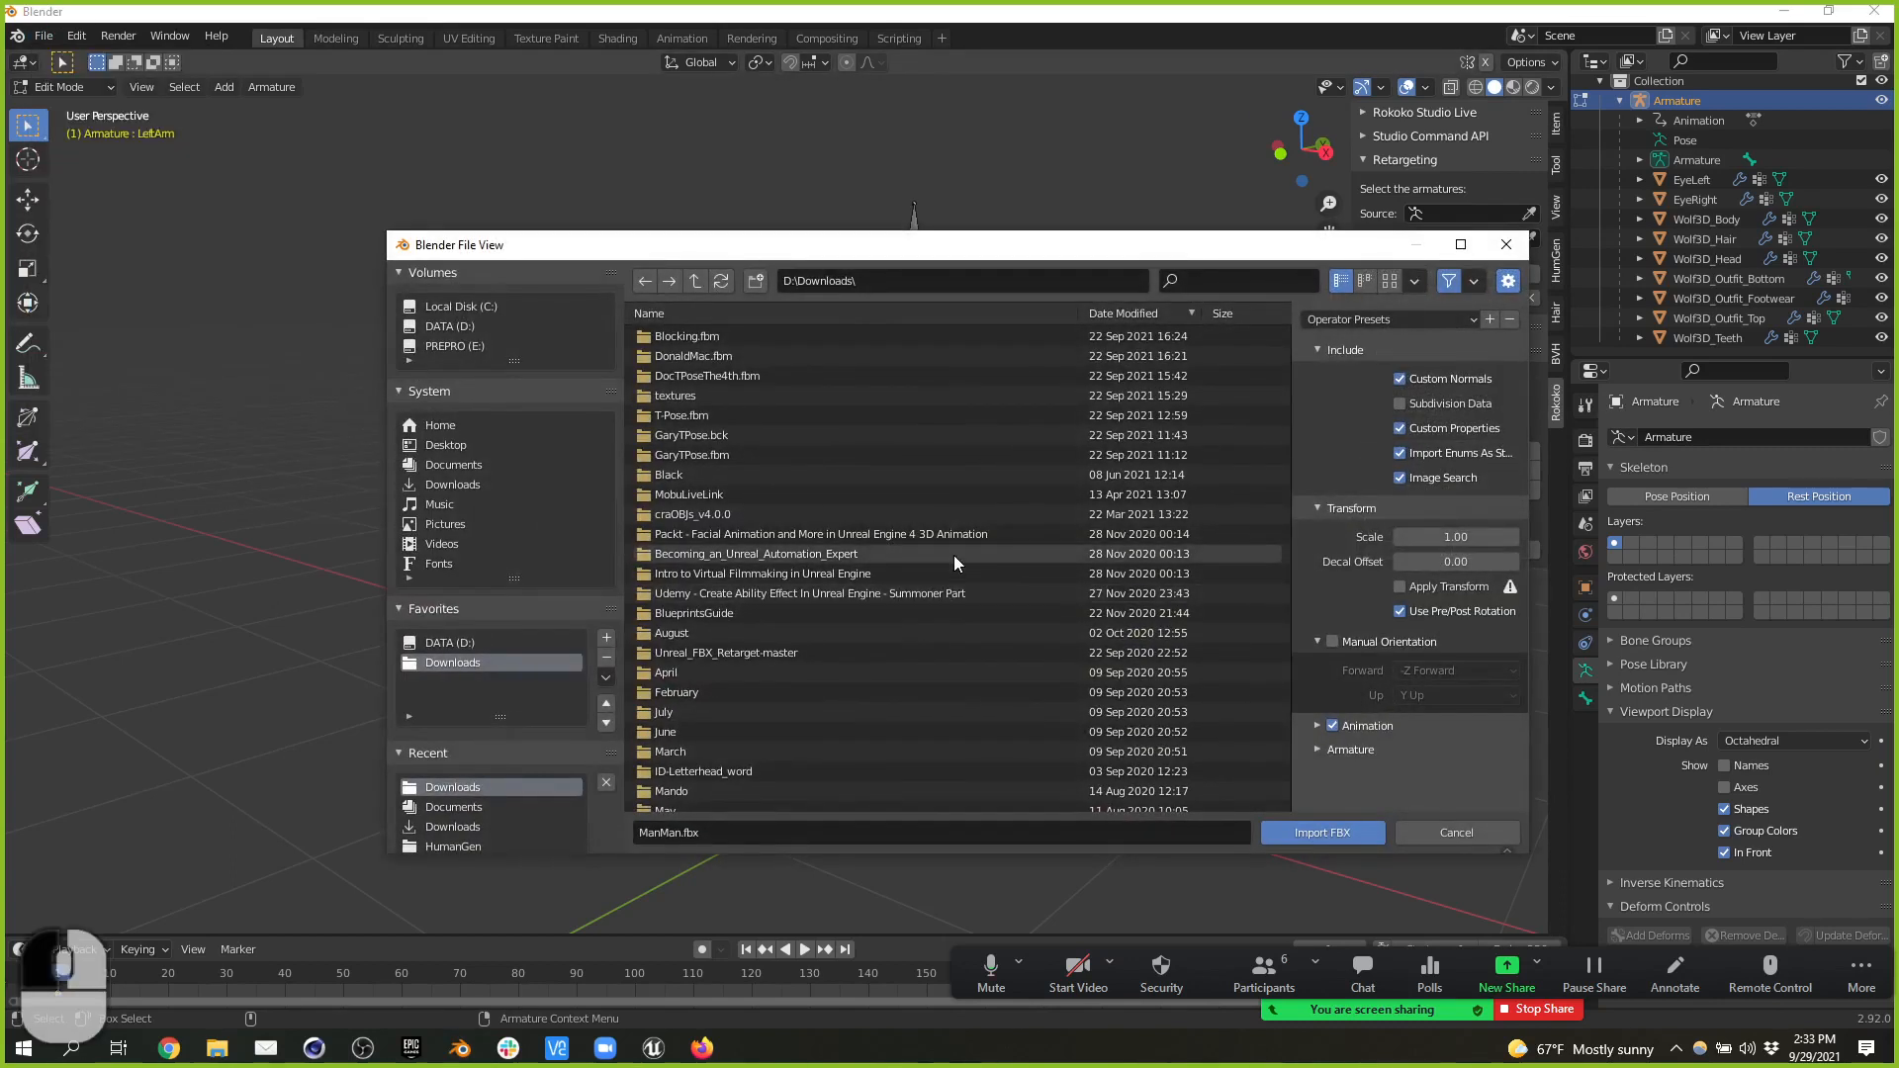
scroll(925, 554, down, 4)
scroll(752, 637, down, 1)
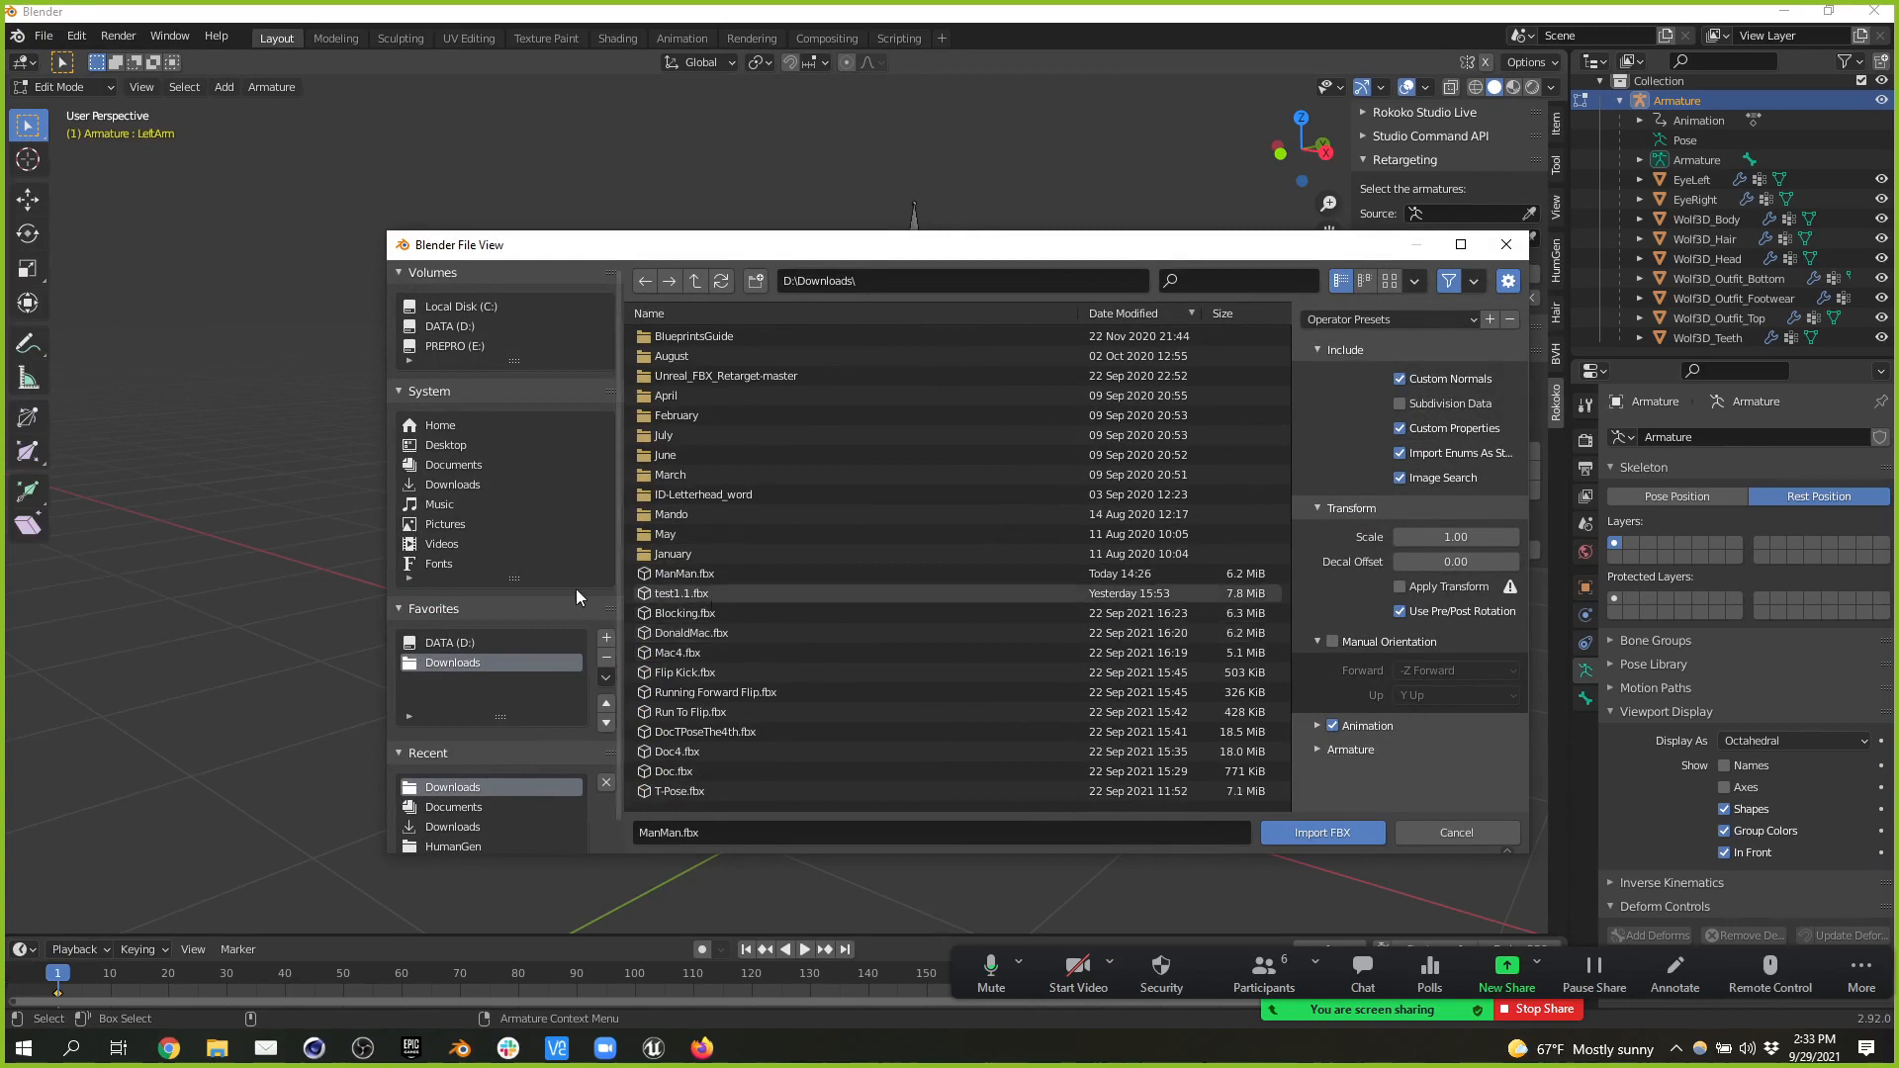
click(455, 484)
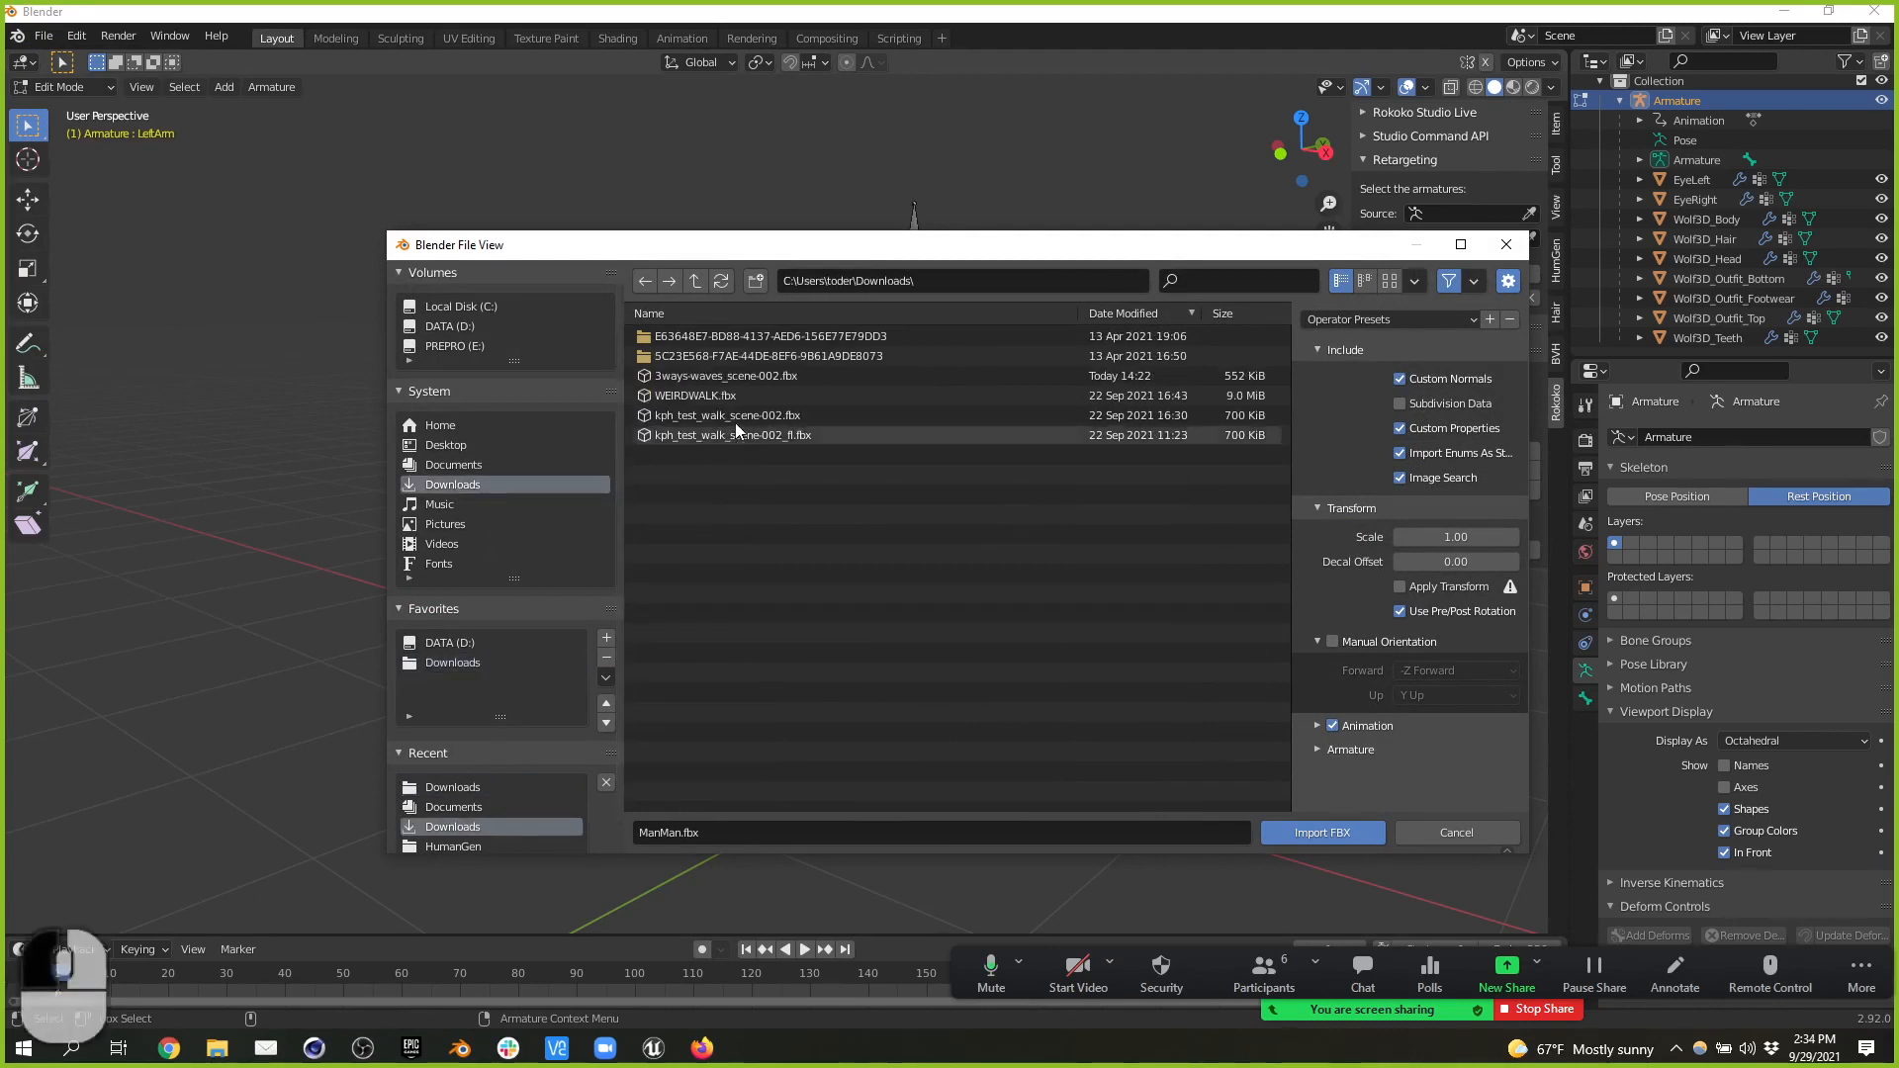
click(798, 375)
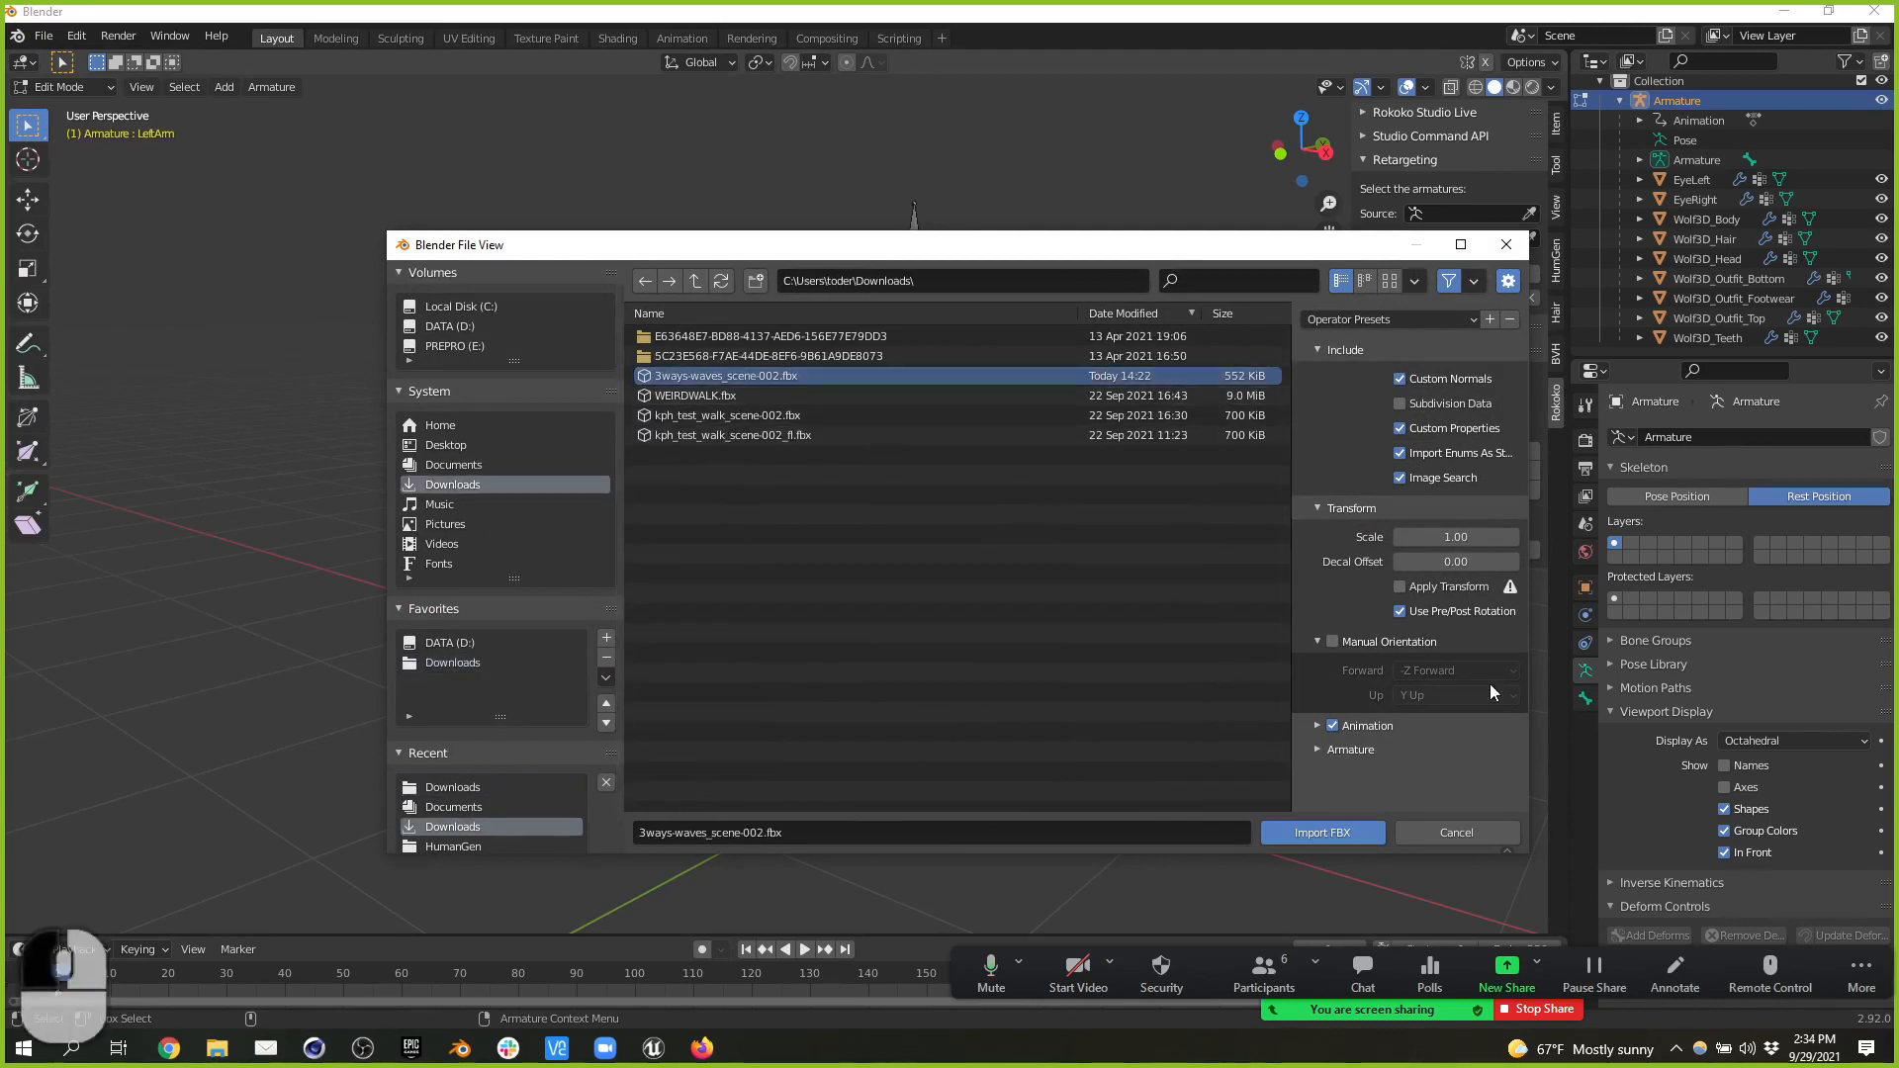
- Try to import the chosen FBX with Force Connect Children and Automatic Bone Orientation turned off
click(1312, 750)
scroll(1335, 702, down, 2)
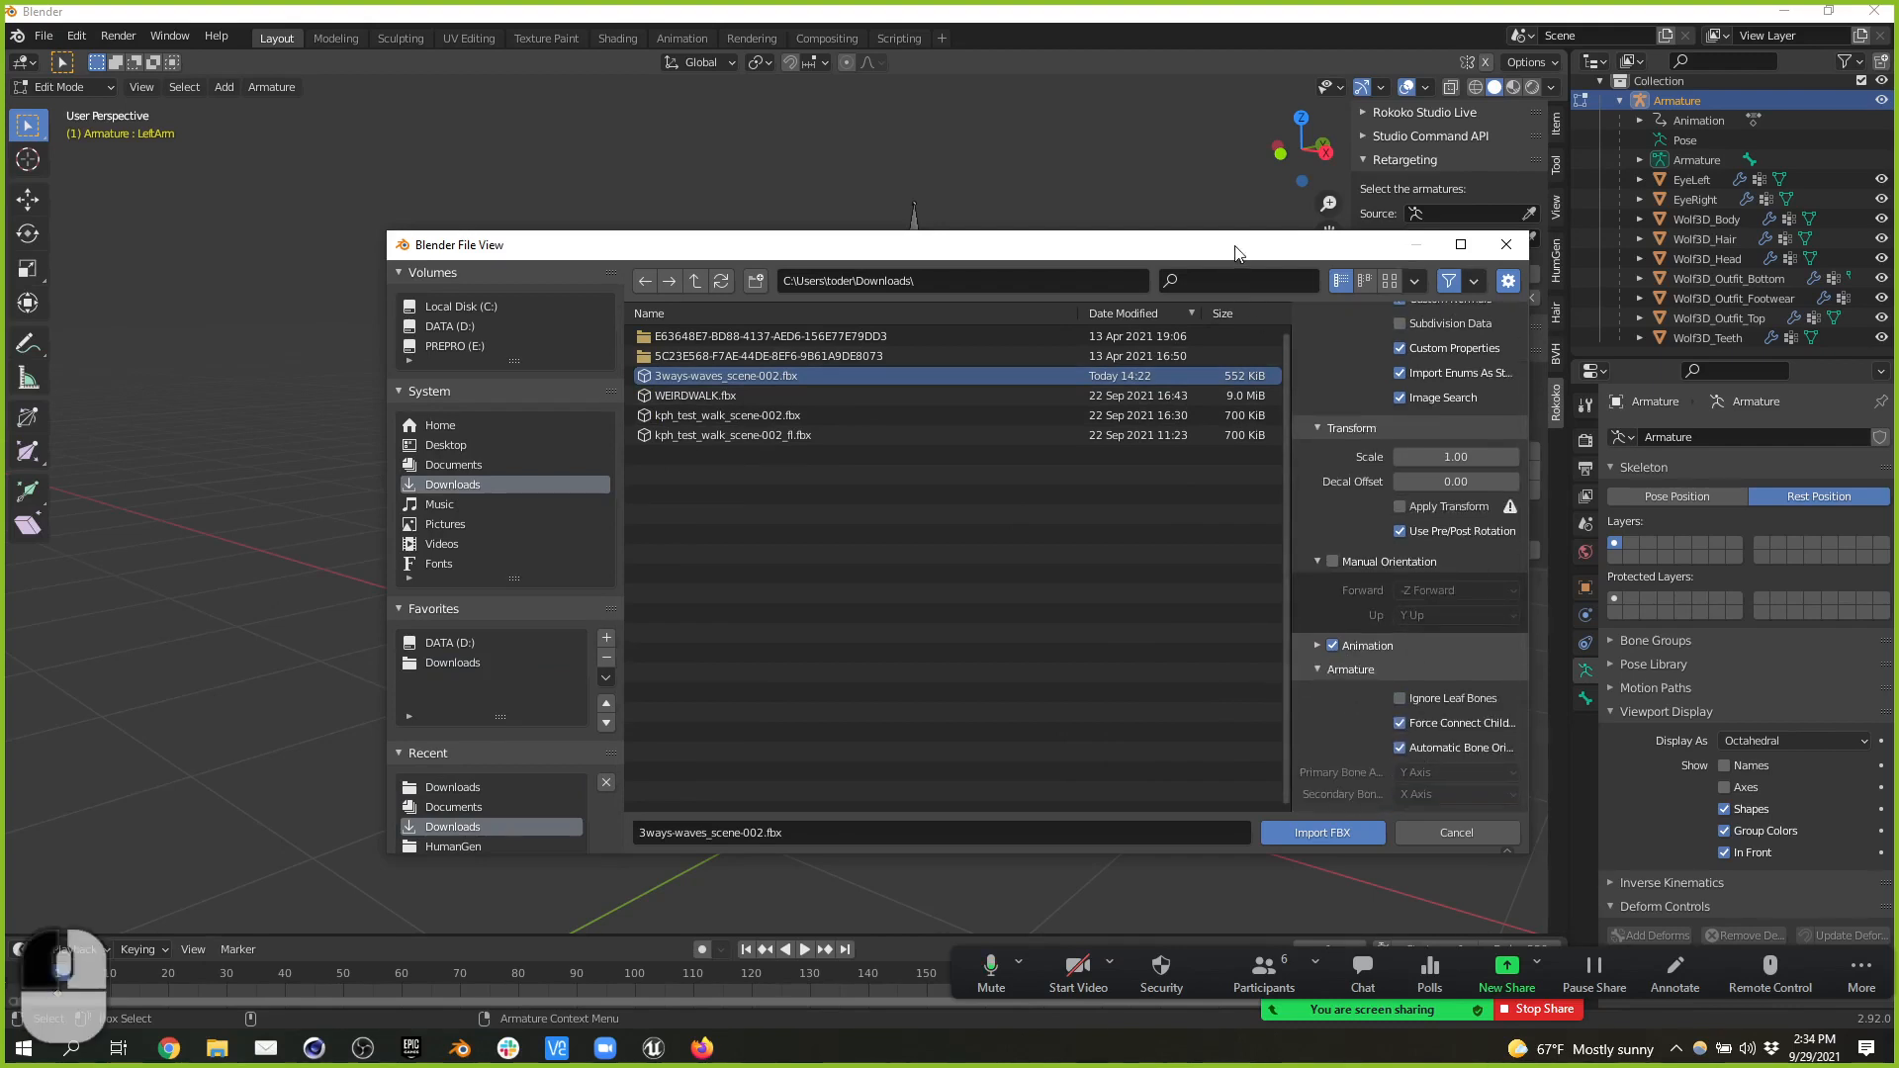
drag(1236, 253, 912, 171)
click(1127, 666)
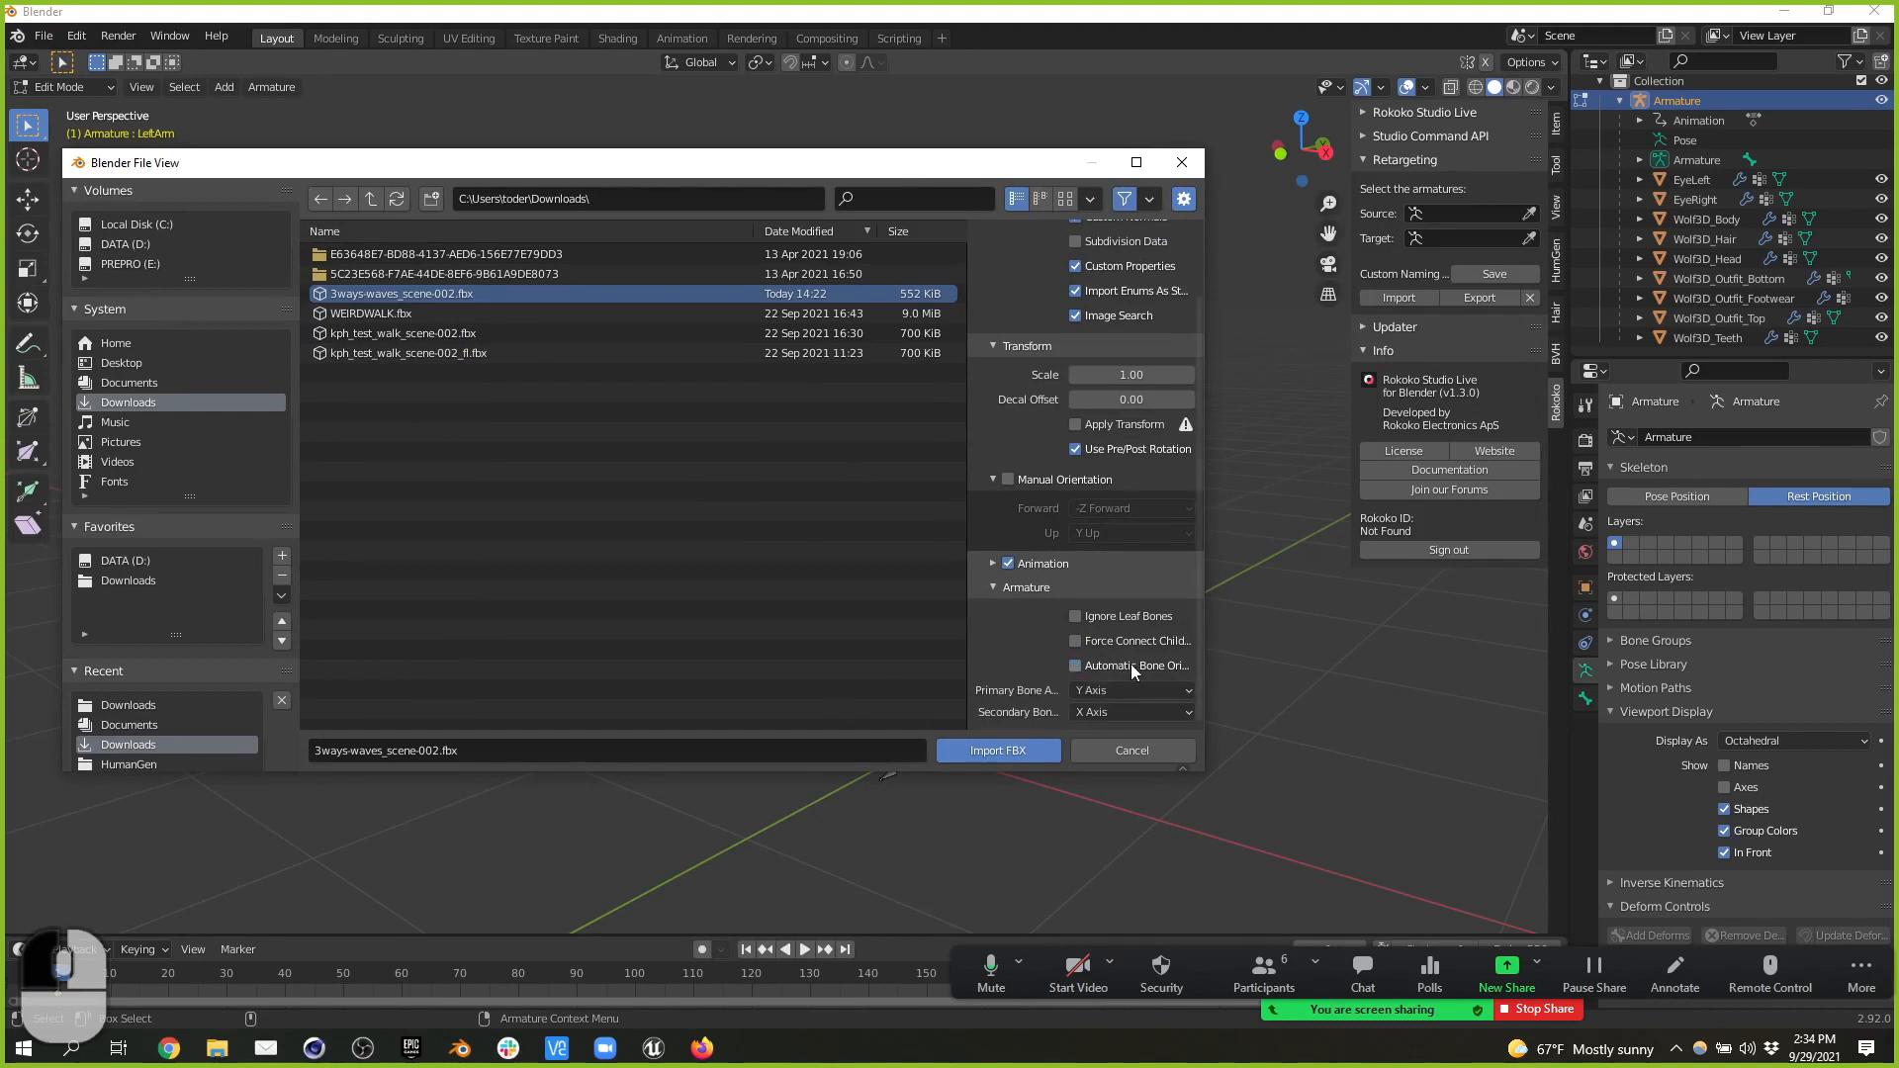
drag(1203, 650, 1383, 657)
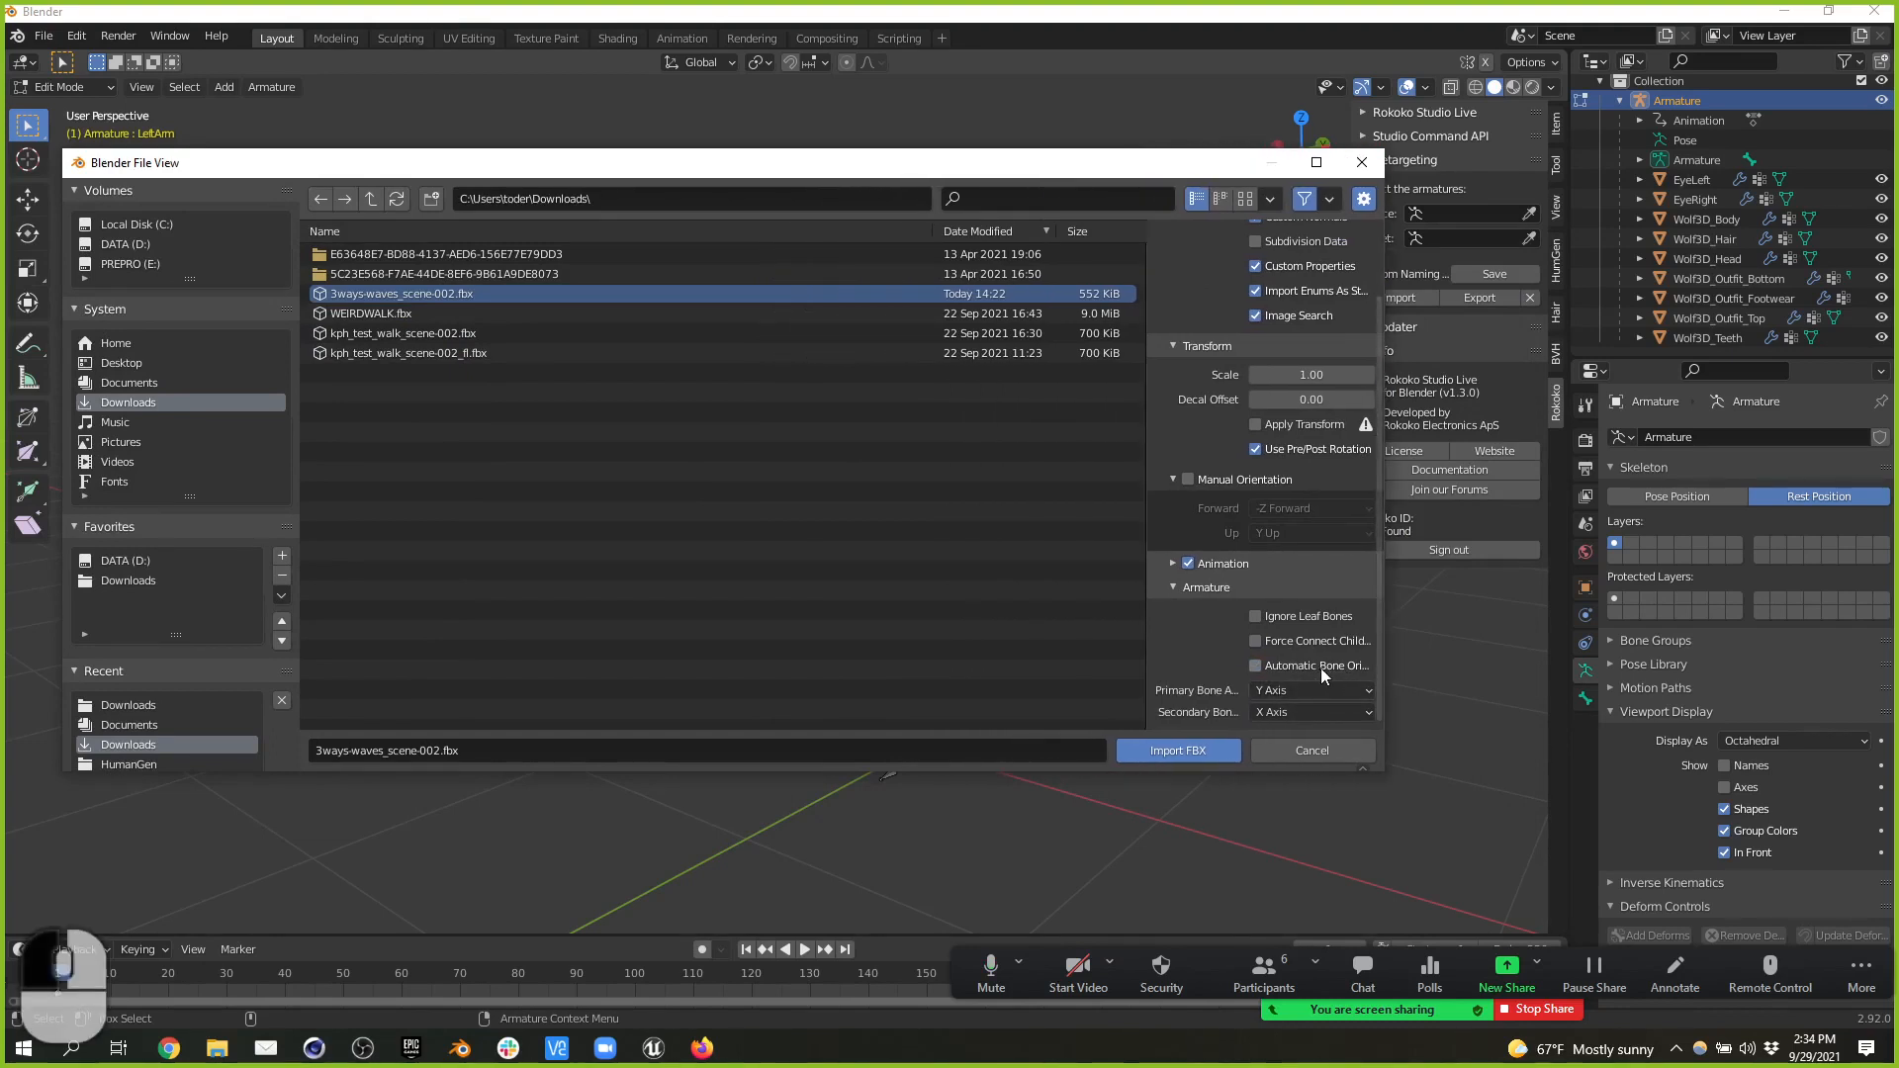
click(1170, 748)
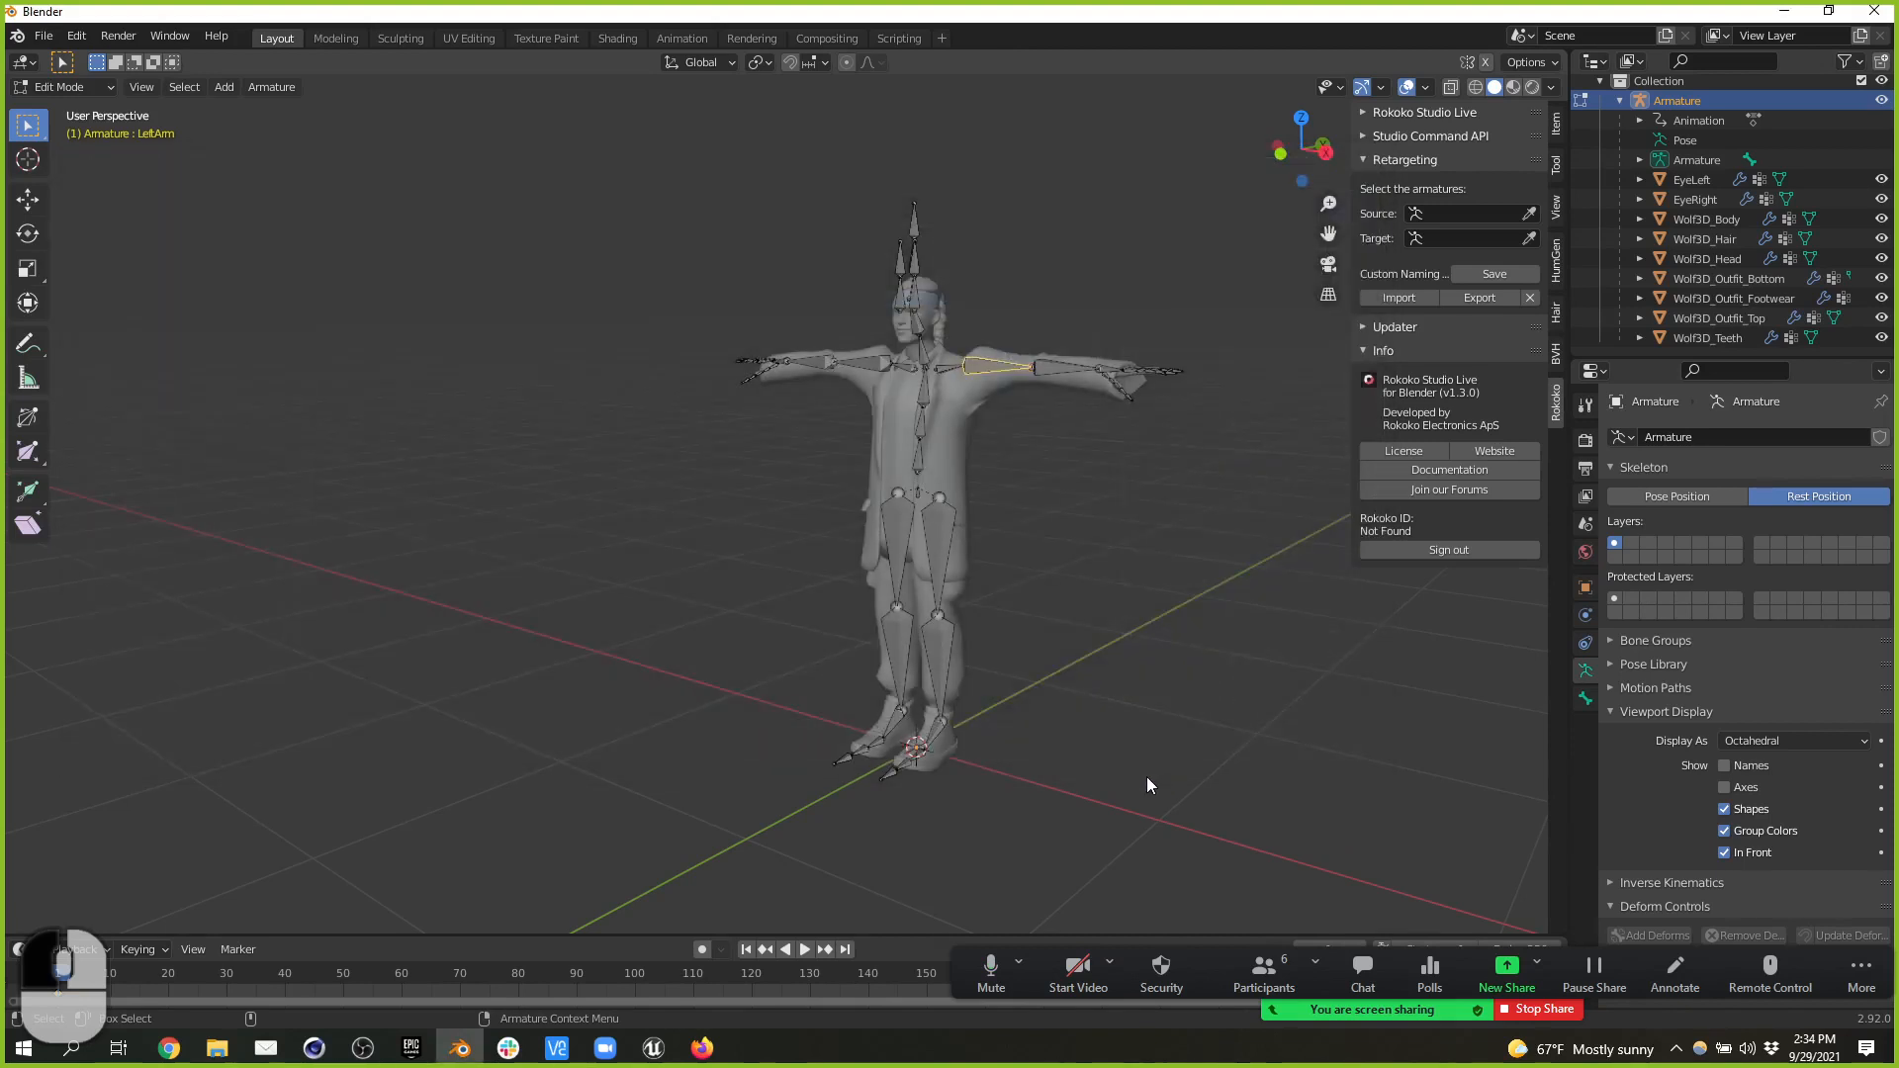
- Inspect the imported skeleton's bone directions against the character, and undo the import
alt+middle_drag(1040, 815, 876, 809)
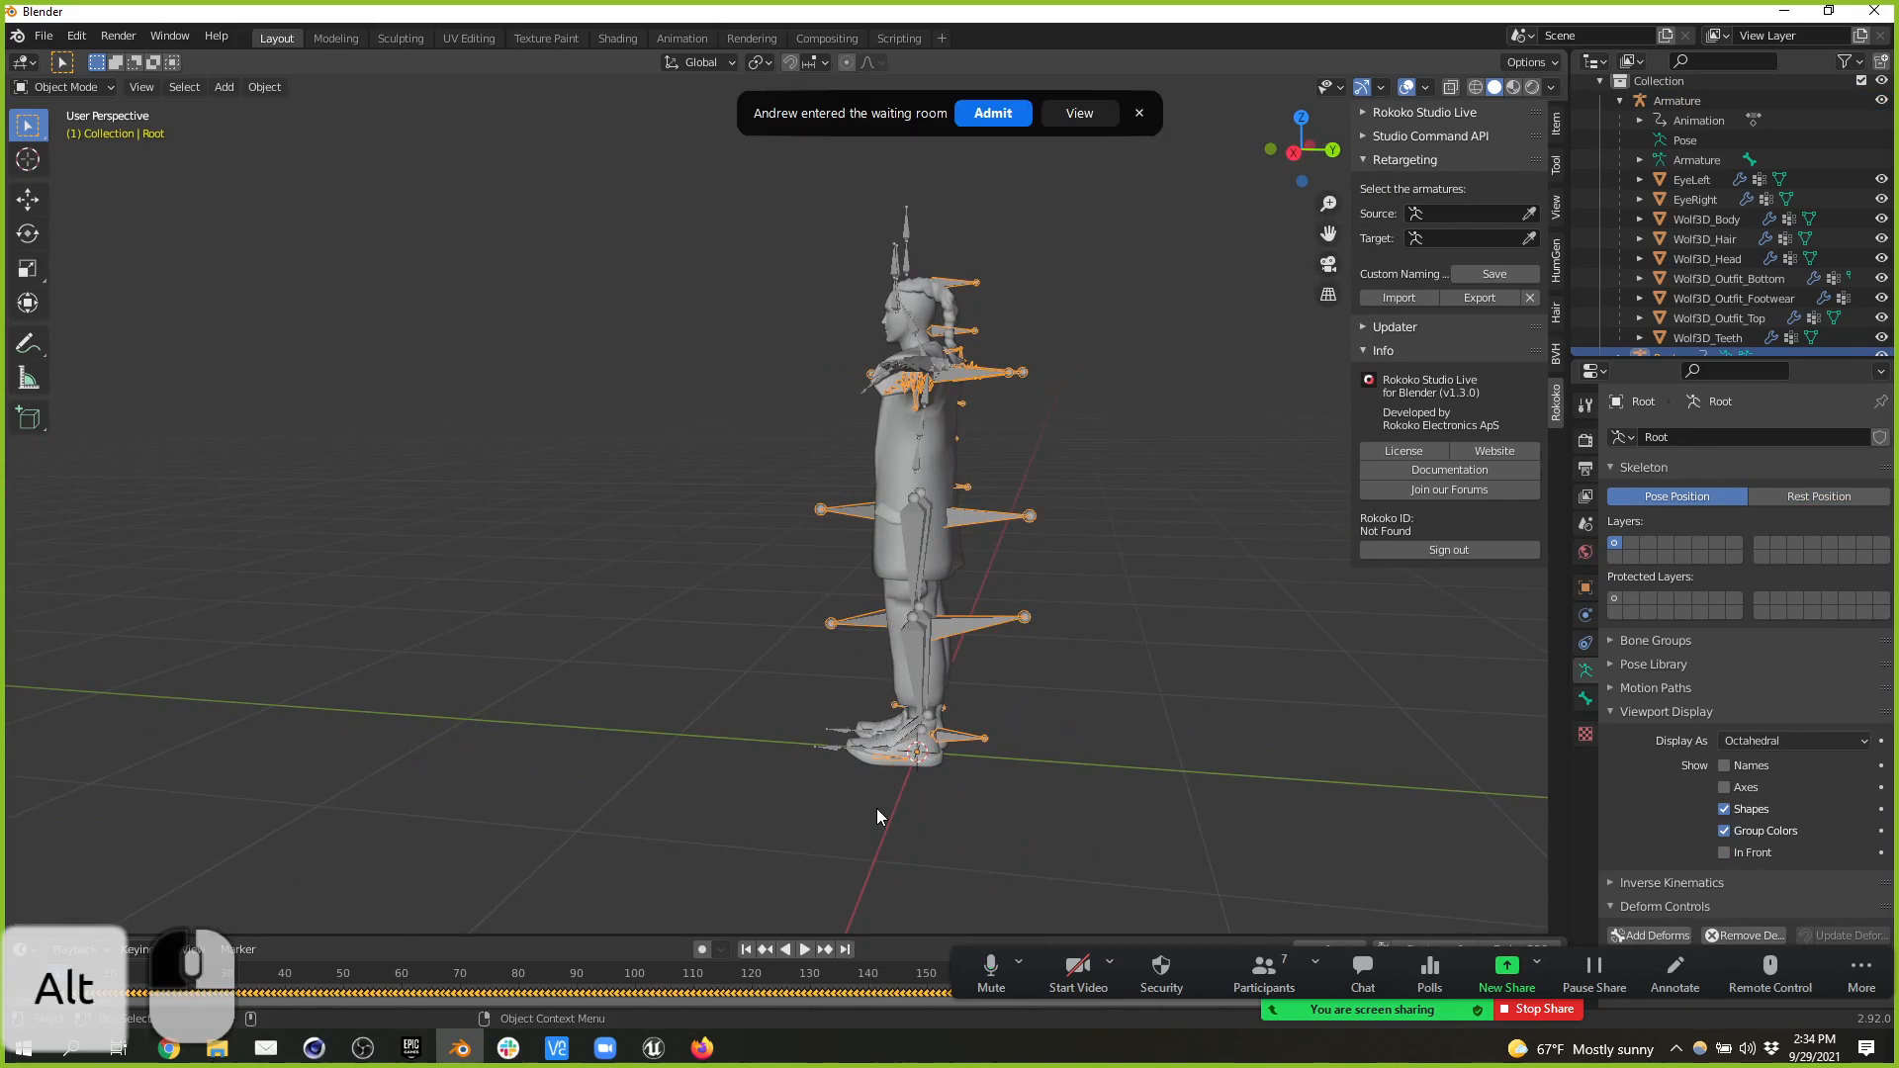
alt+middle_drag(874, 556, 452, 262)
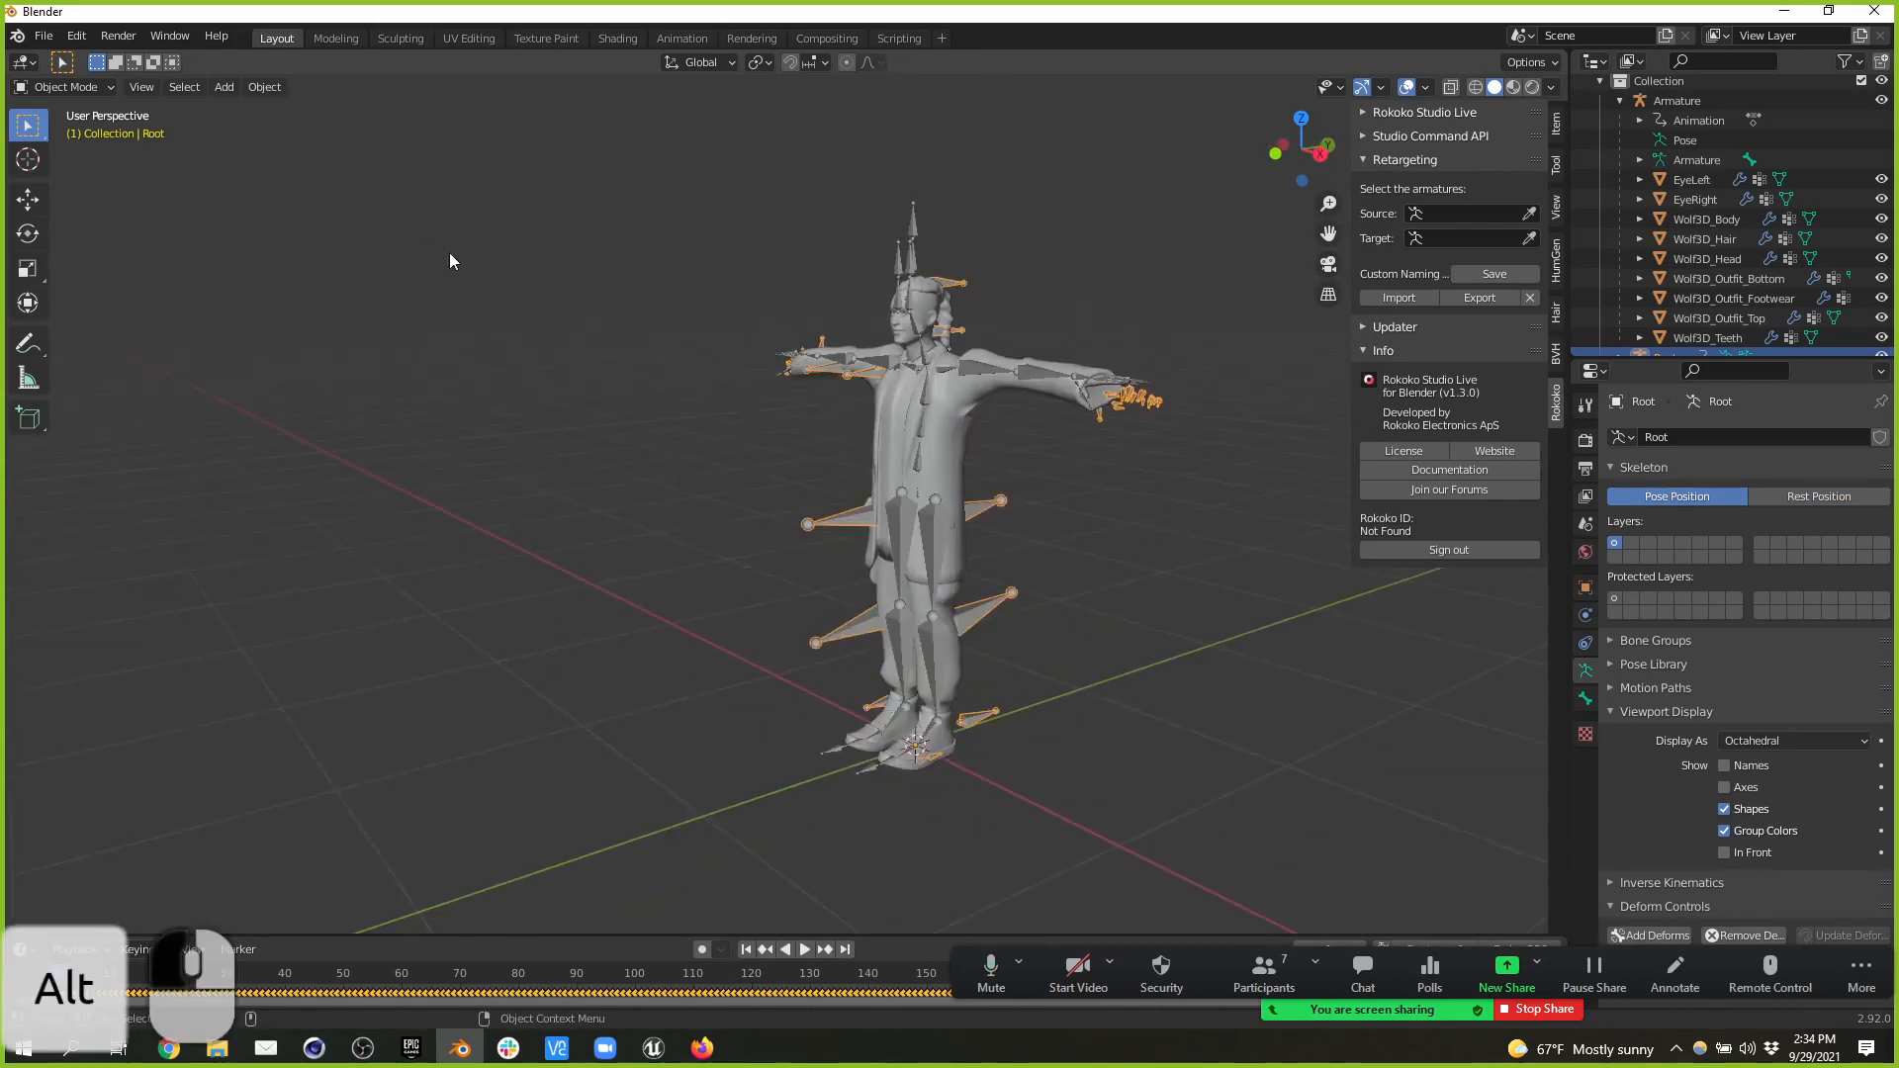
key(ctrl+z)
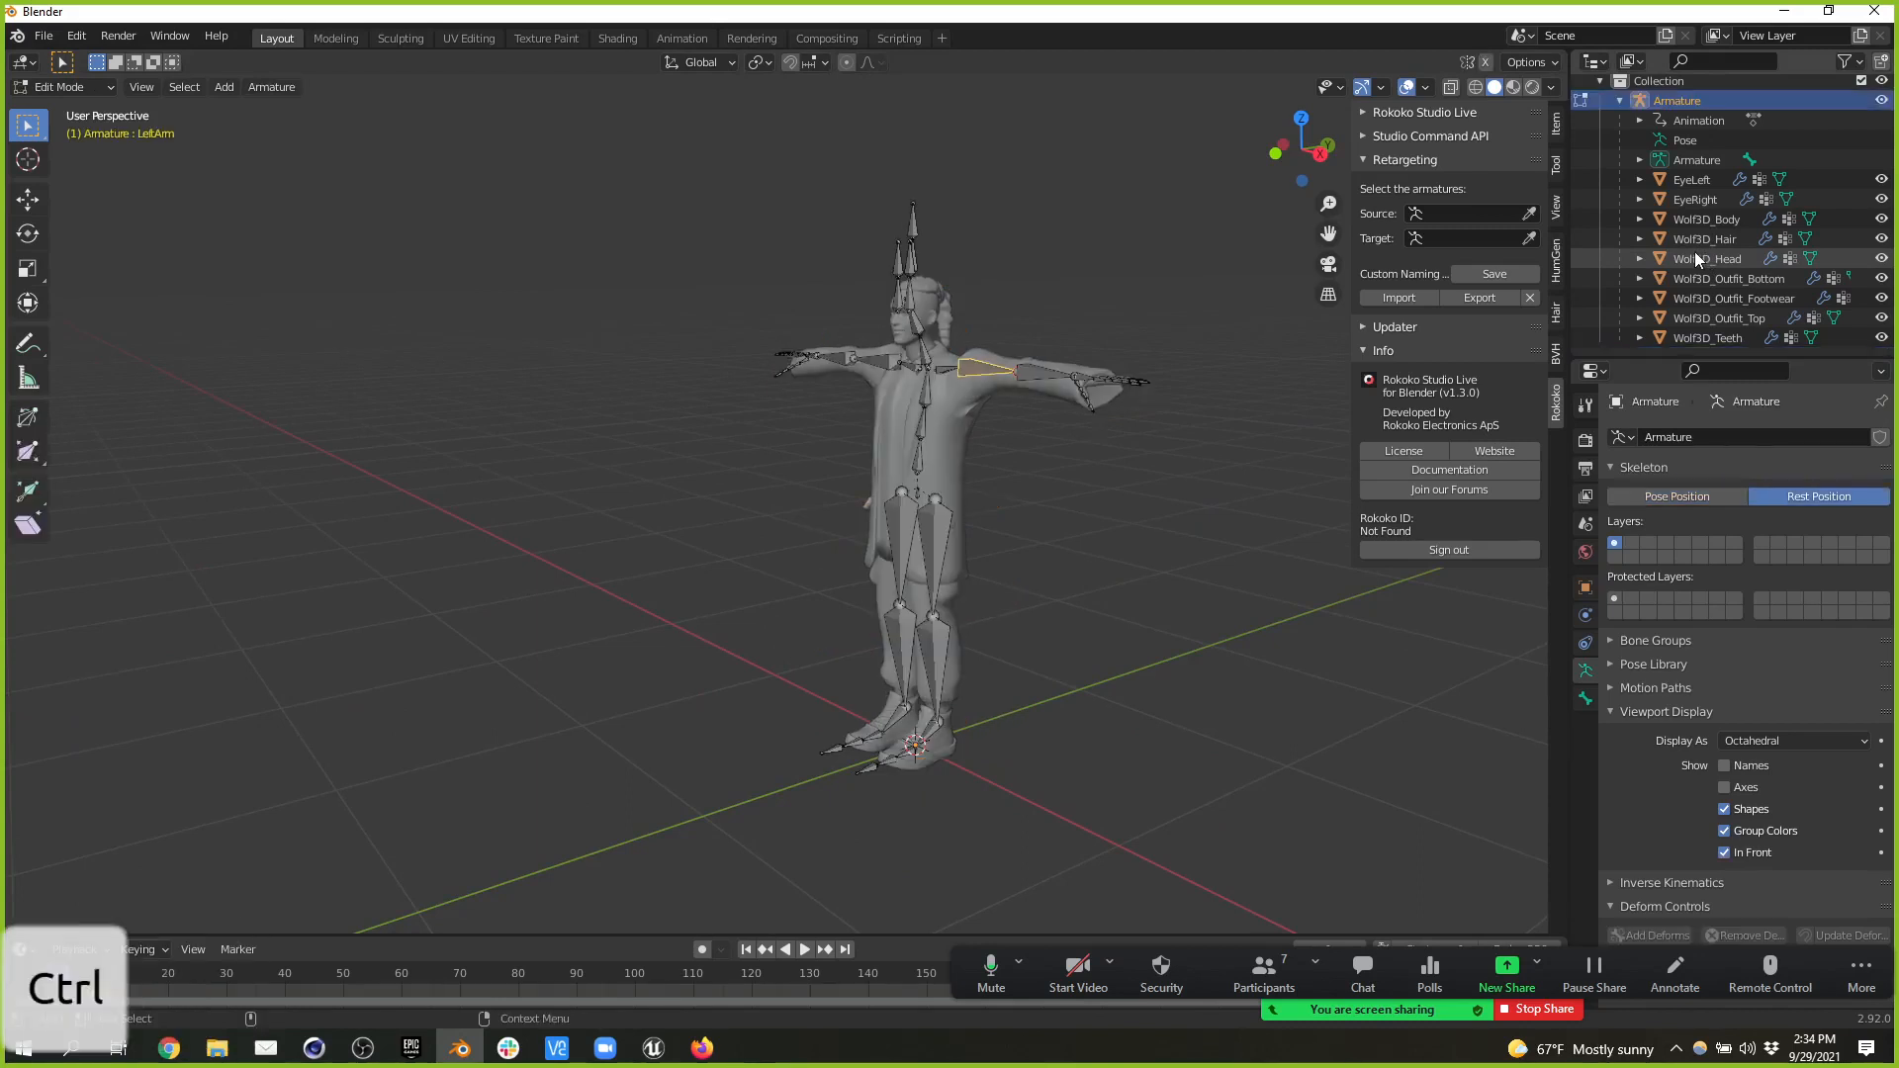
- Import 3ways-waves_scene-002.fbx again from the same Downloads folder, this time with Automatic Bone Orientation enabled
click(43, 36)
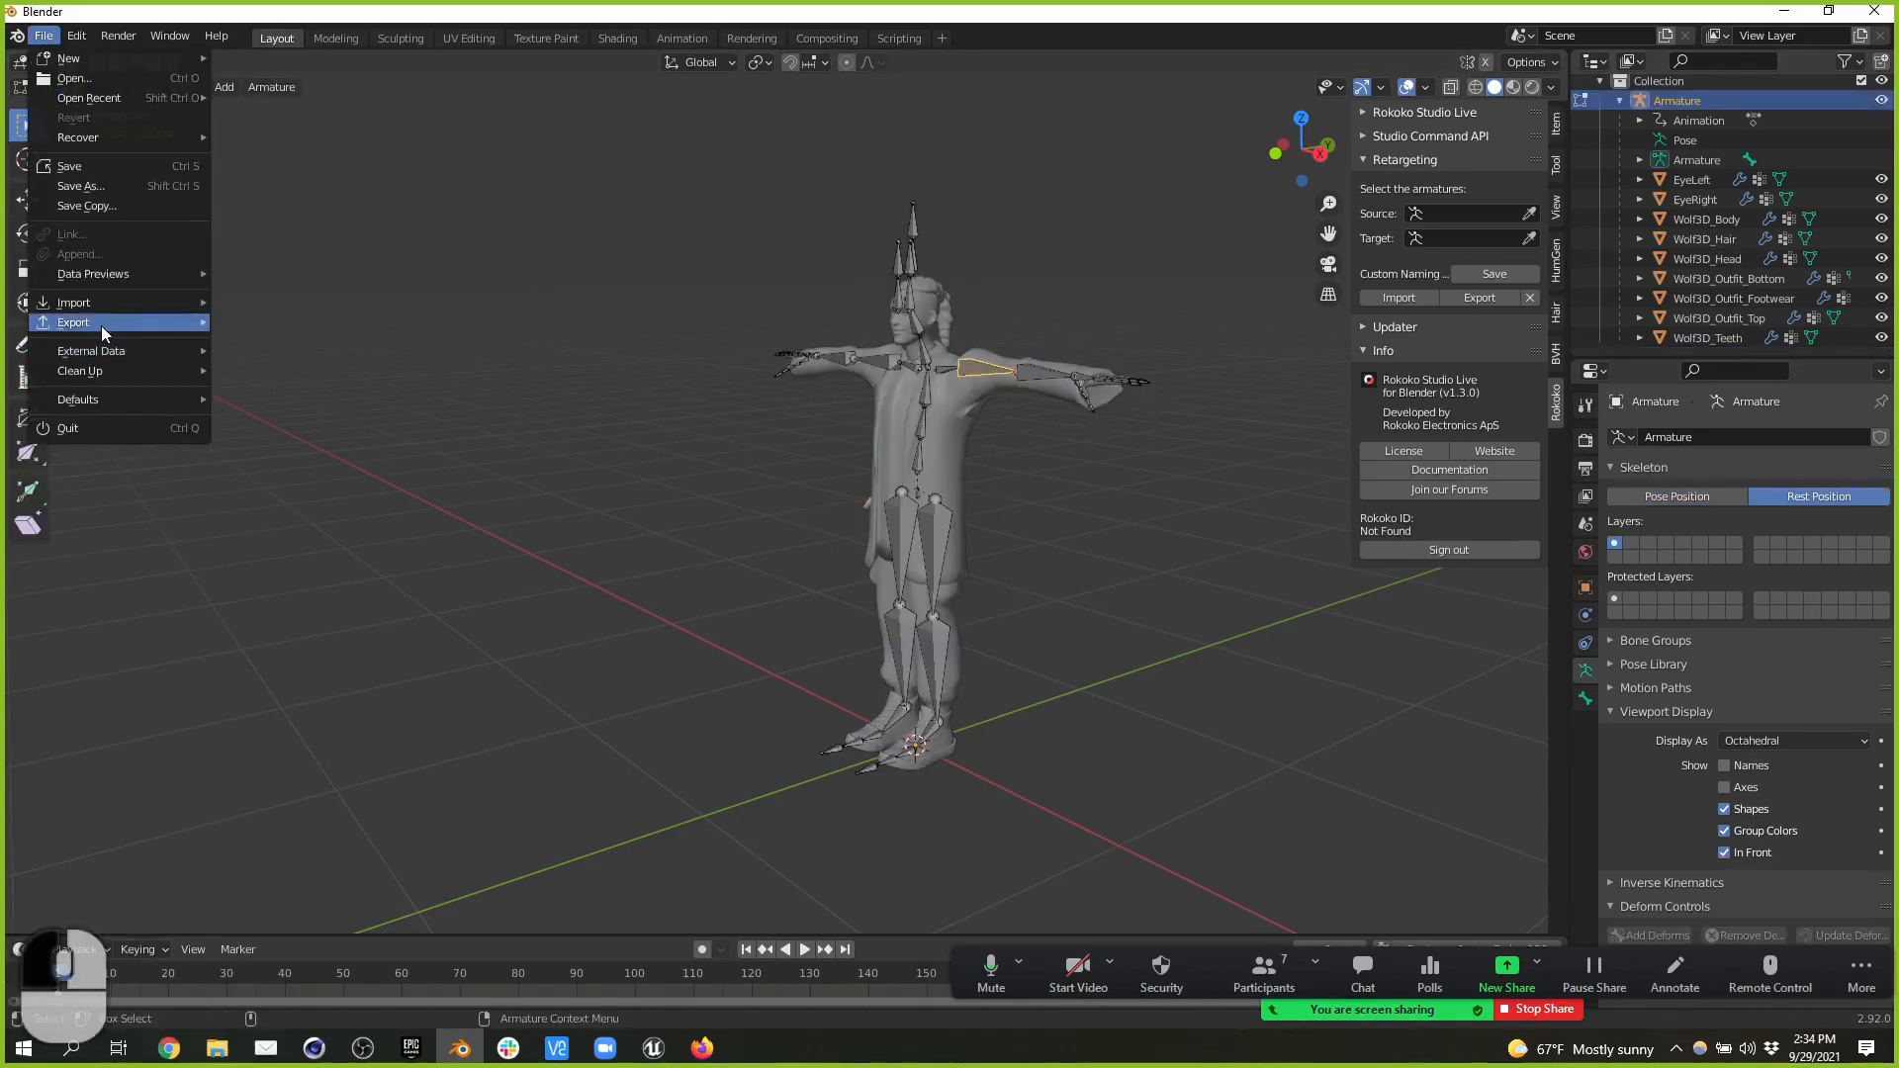
mouse_move(108, 312)
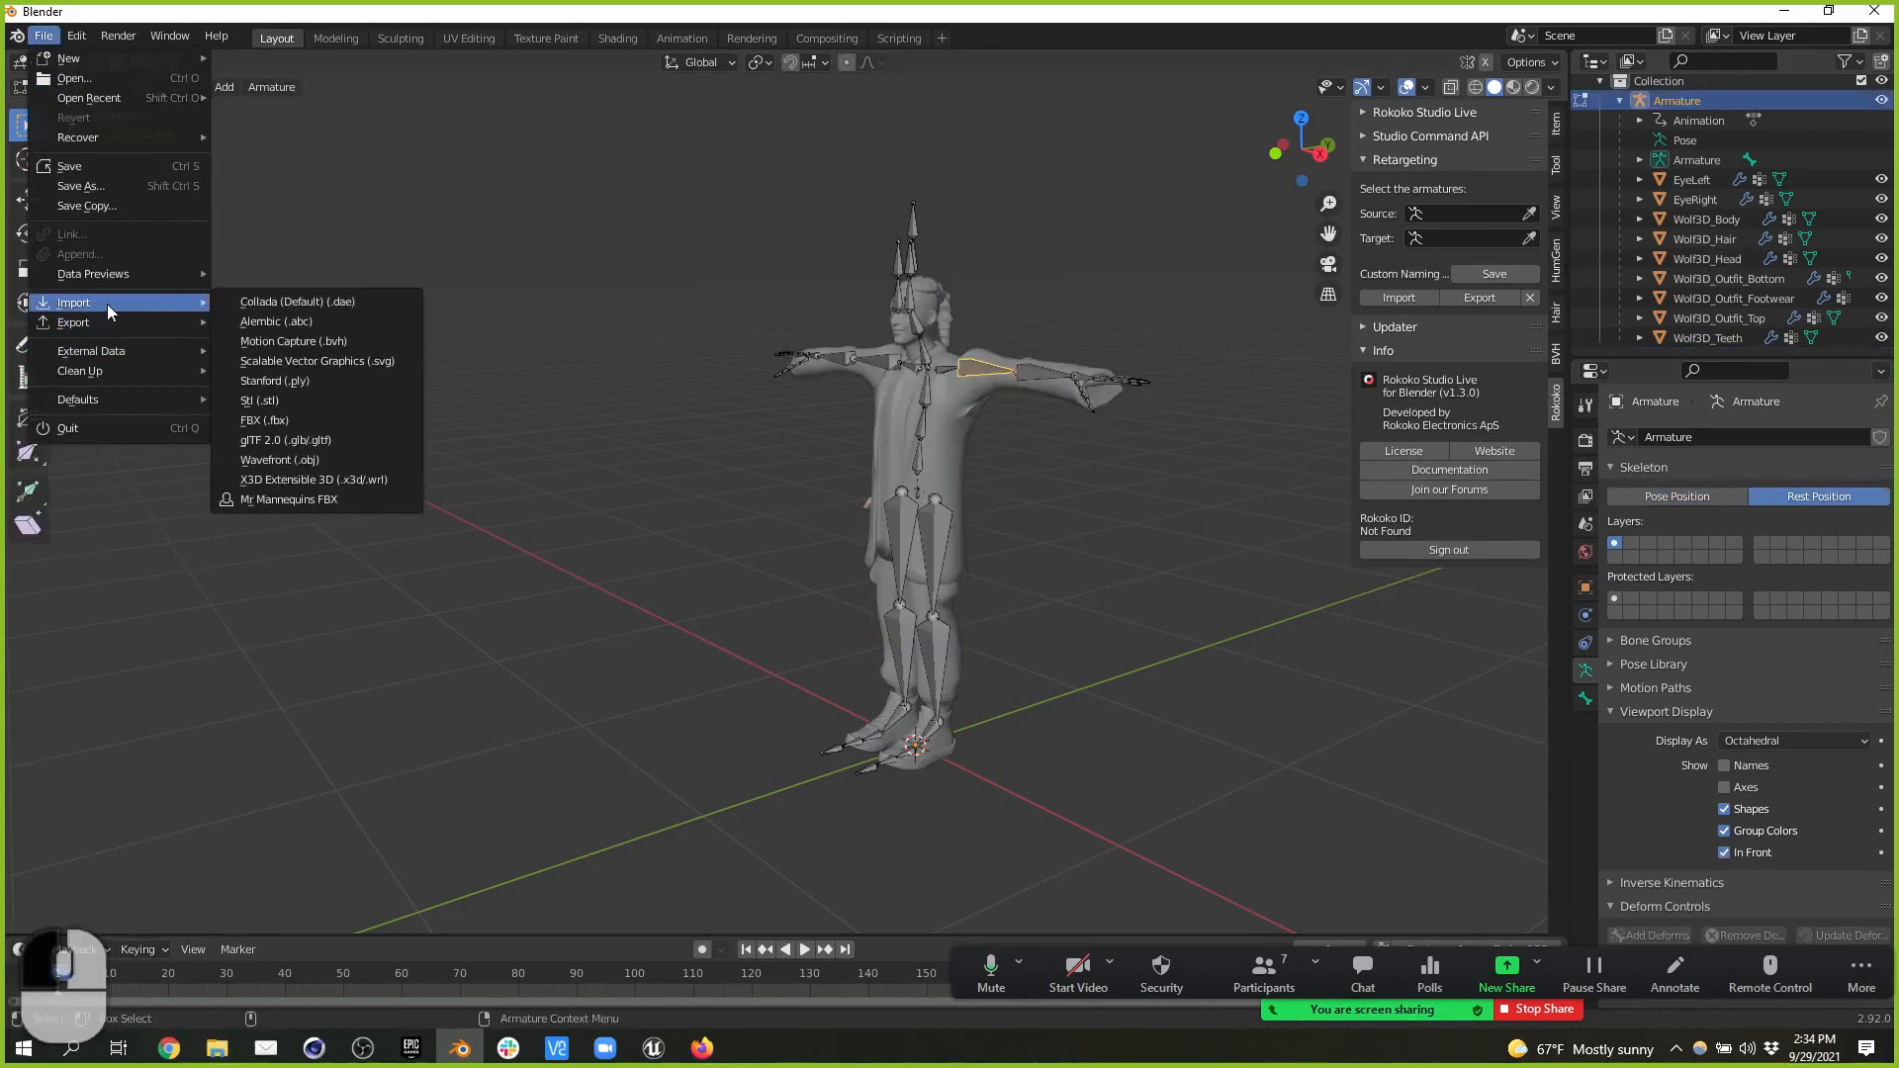
click(300, 420)
click(615, 377)
click(1410, 750)
scroll(1454, 746, down, 2)
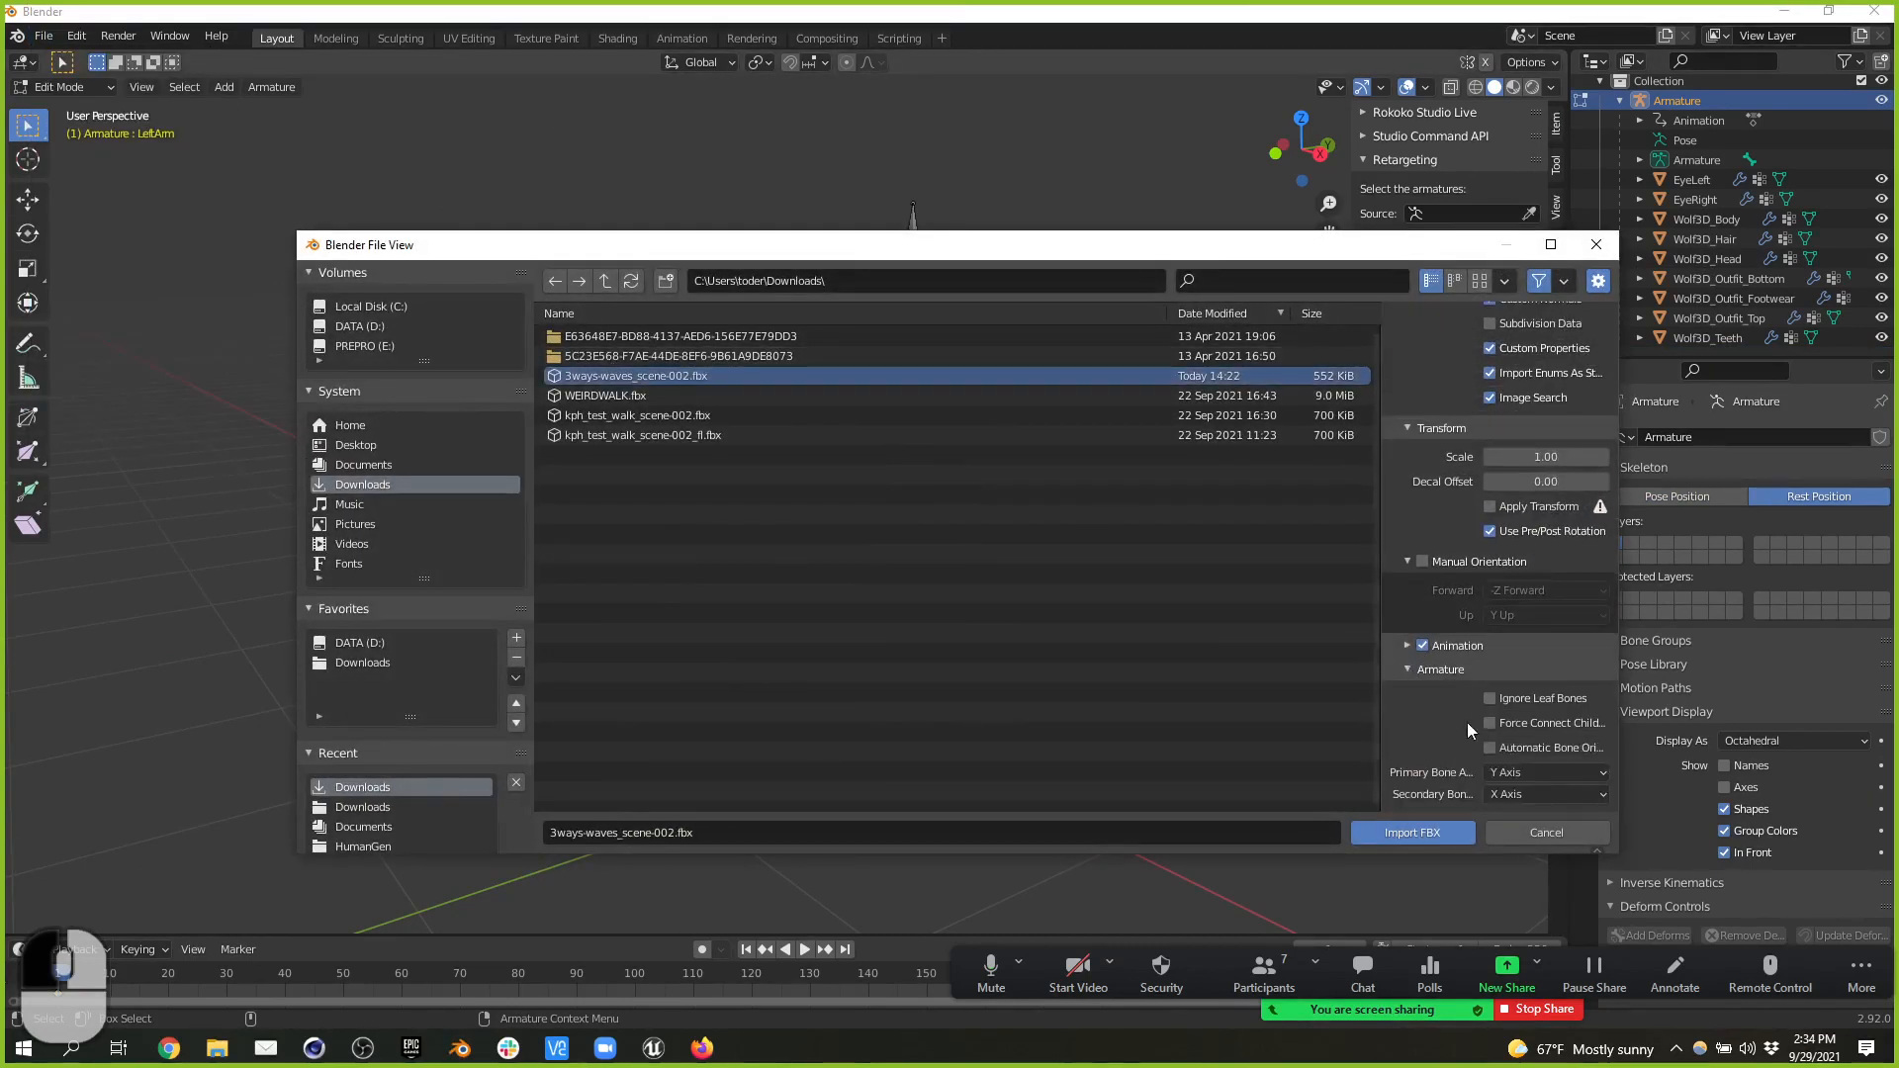
click(1414, 833)
- Play back the imported skeleton's animation to check its motion, and stop the playback
alt+drag(941, 822, 892, 859)
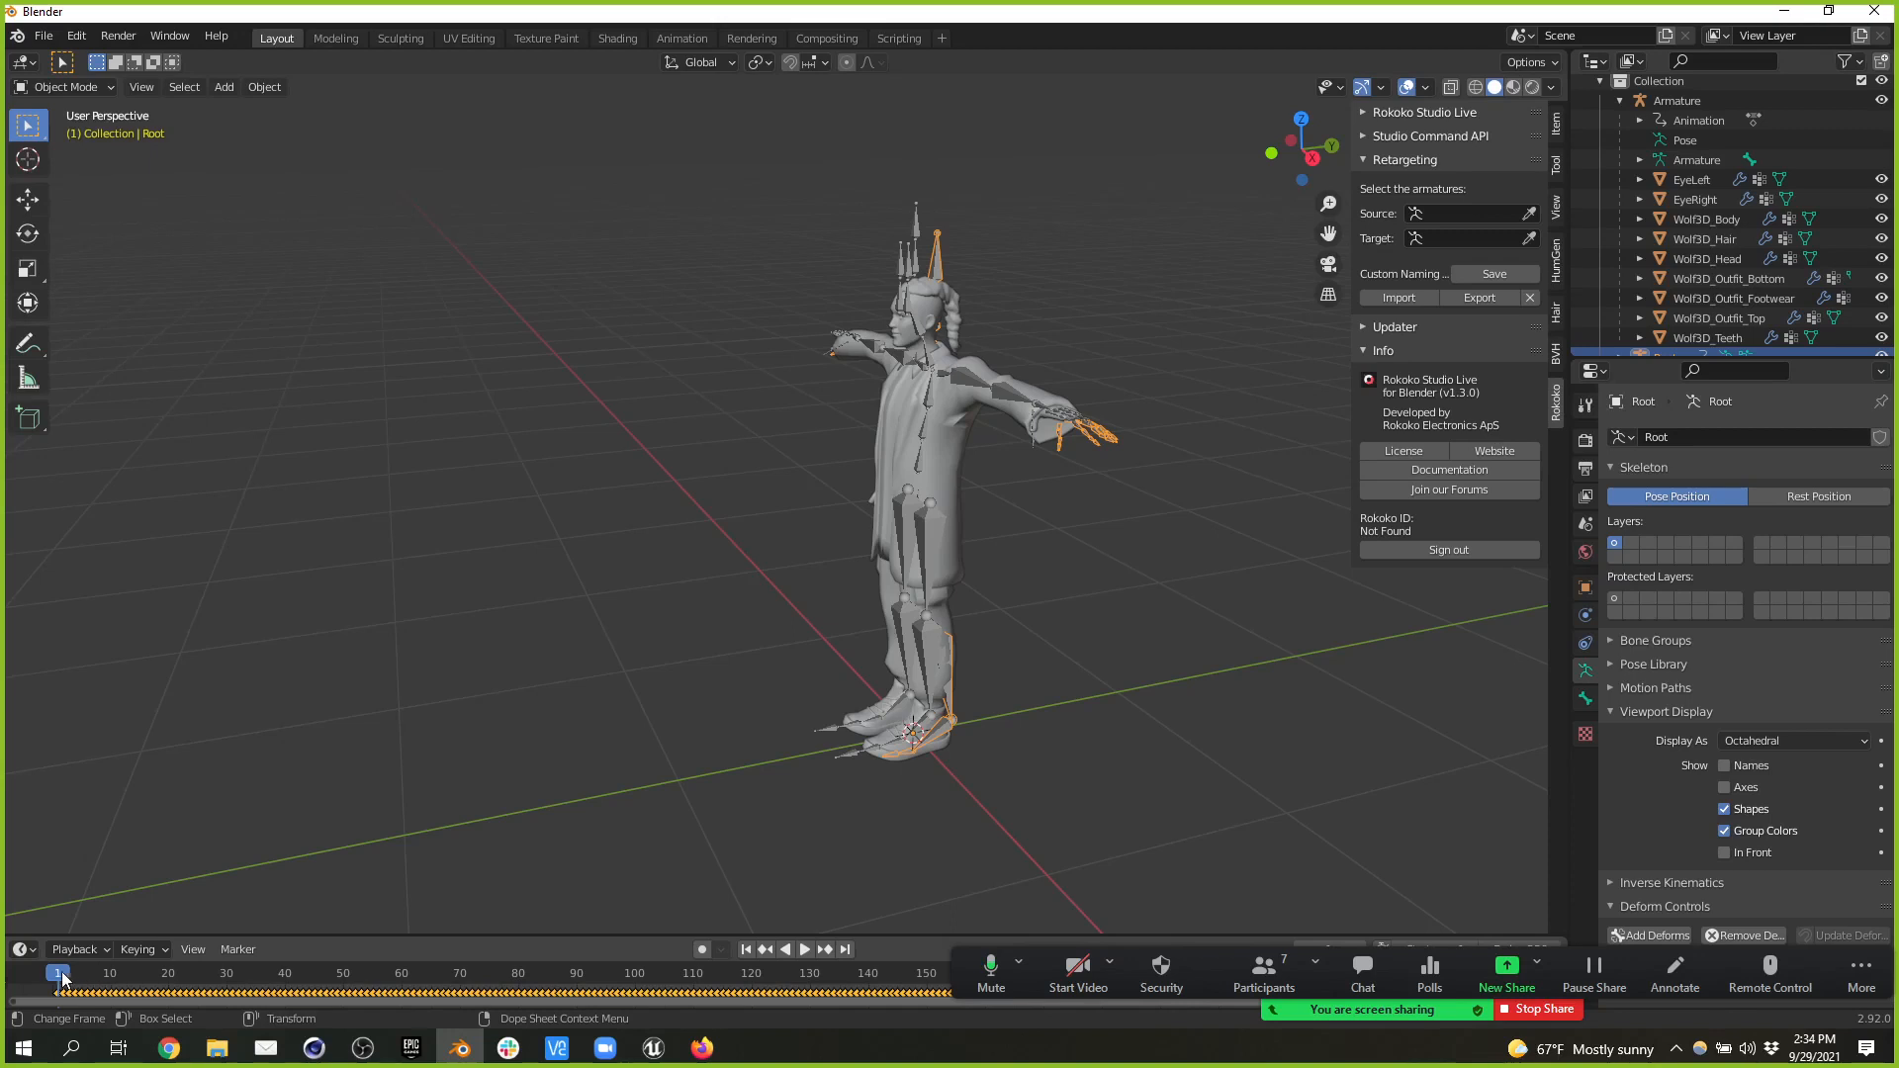
key(space)
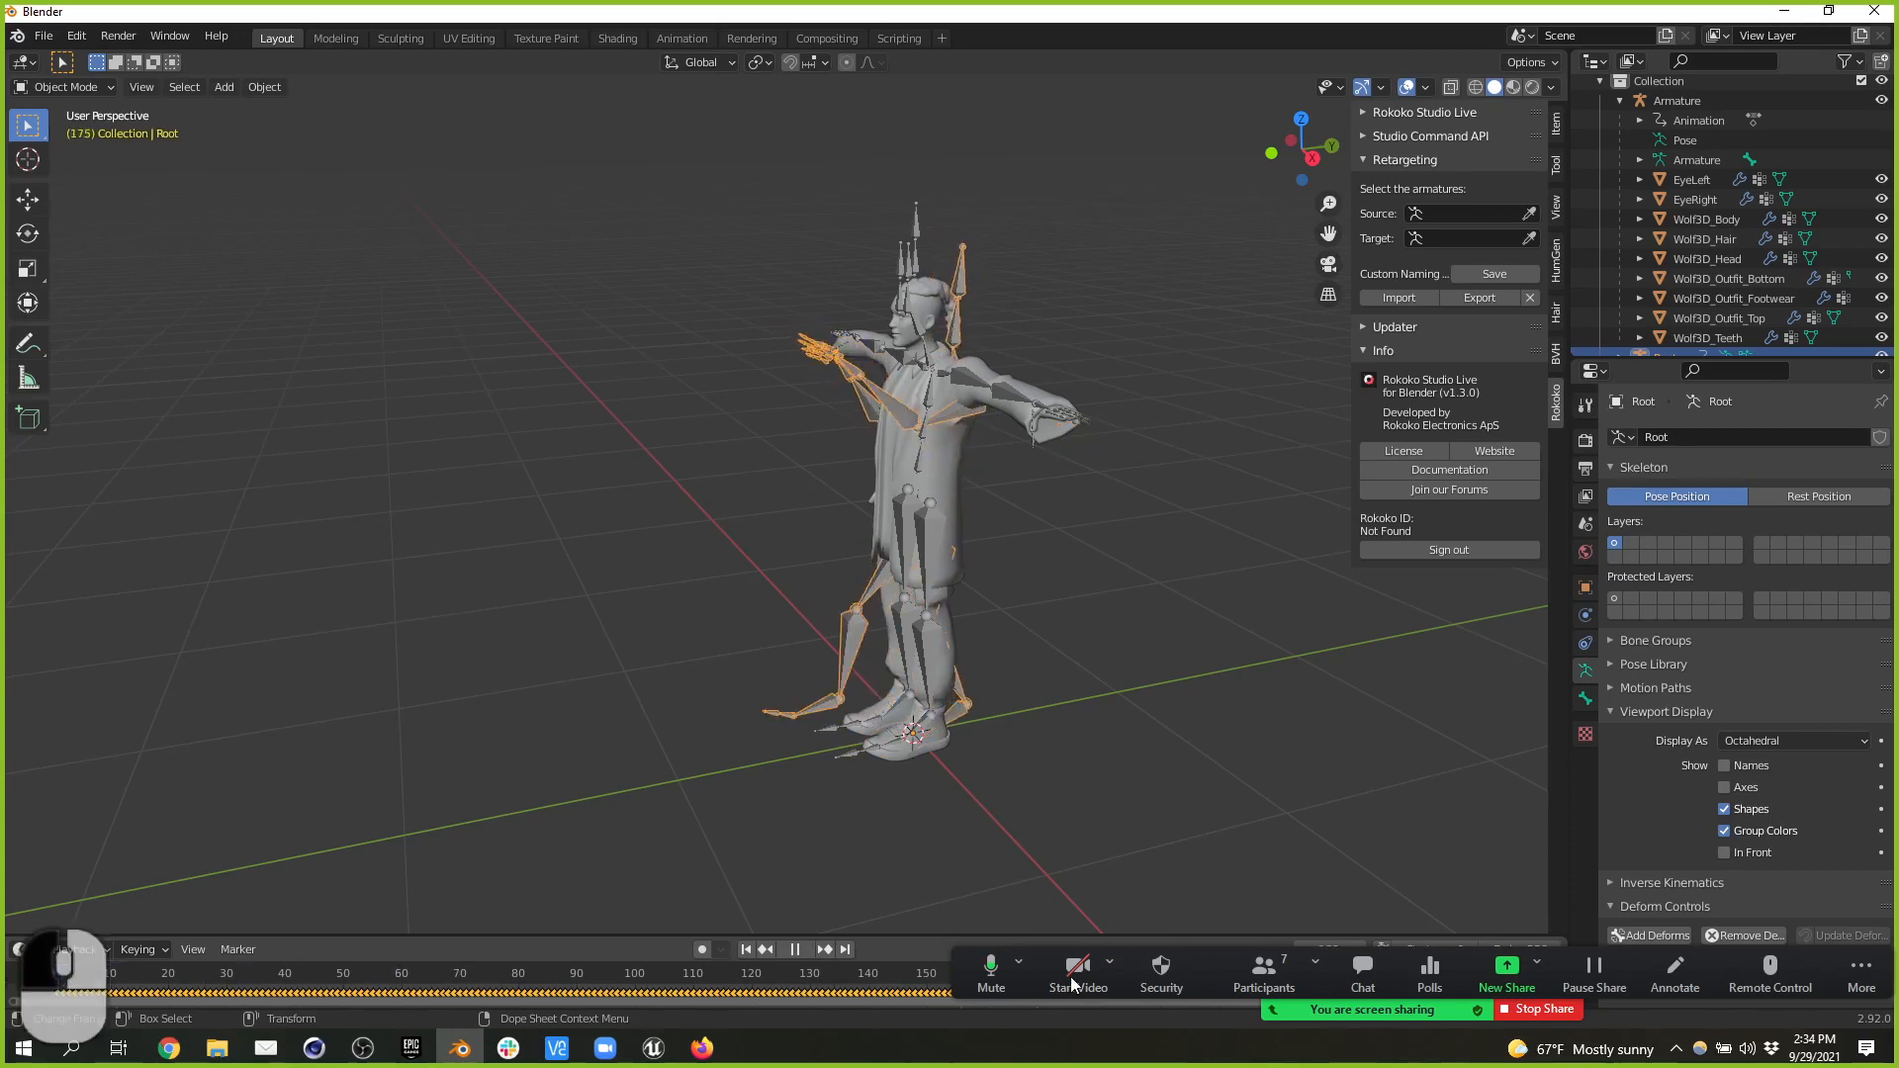
key(space)
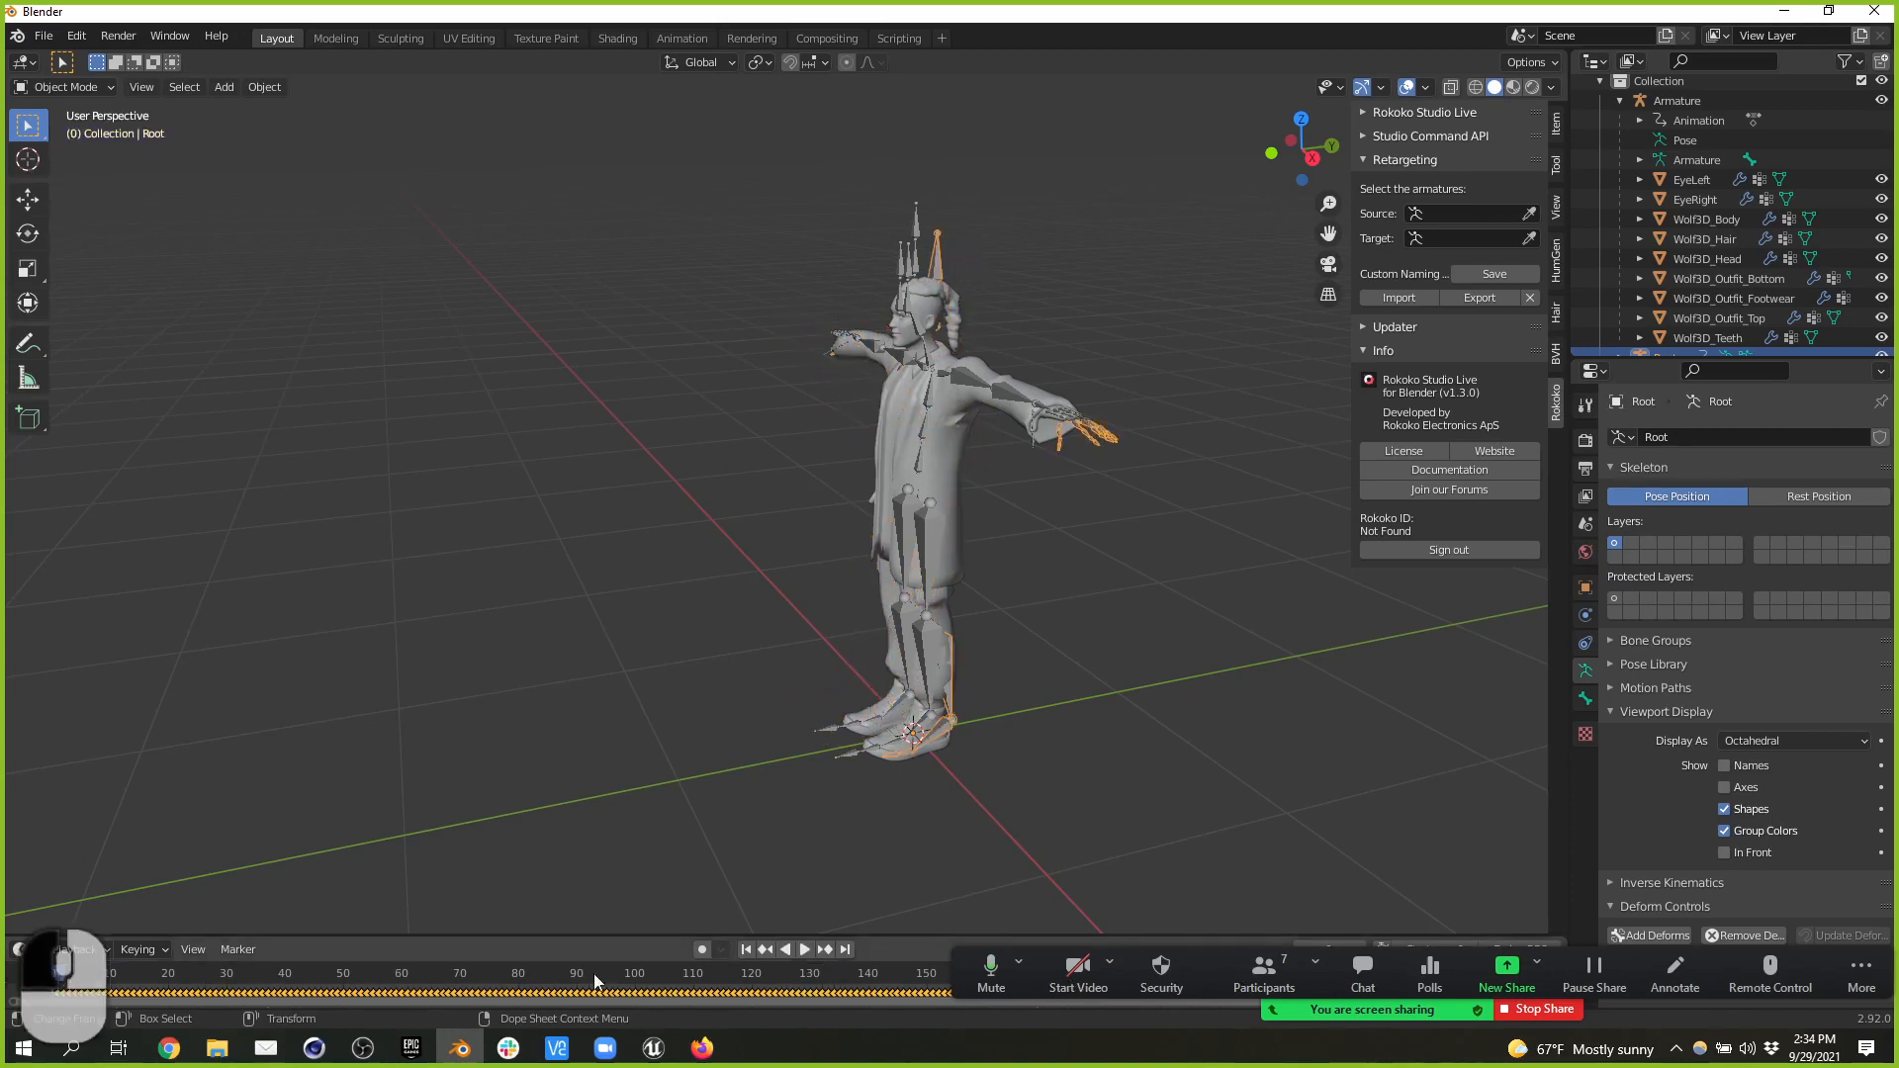
- Set the retargeting source armature to Root and the target armature to Armature
click(1529, 213)
click(1478, 214)
click(1622, 101)
click(1665, 146)
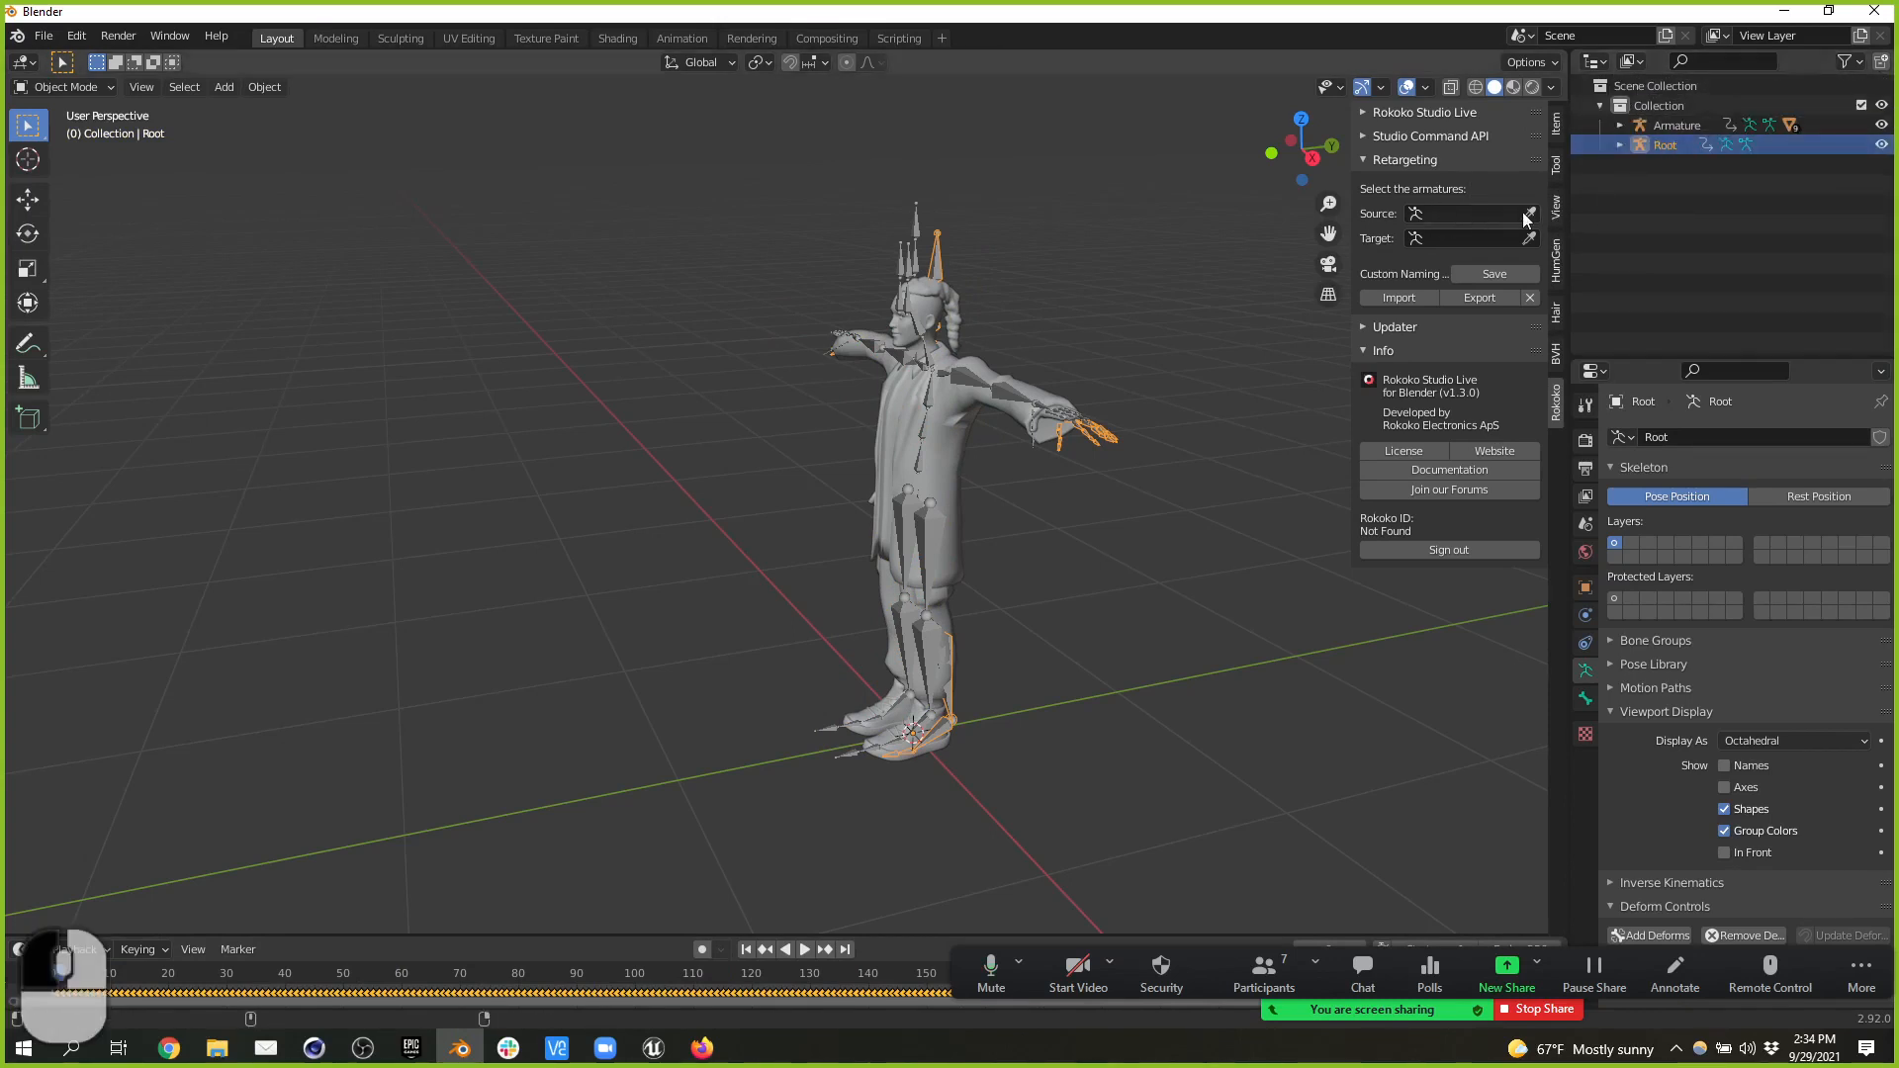
click(1637, 158)
click(1529, 214)
click(1667, 144)
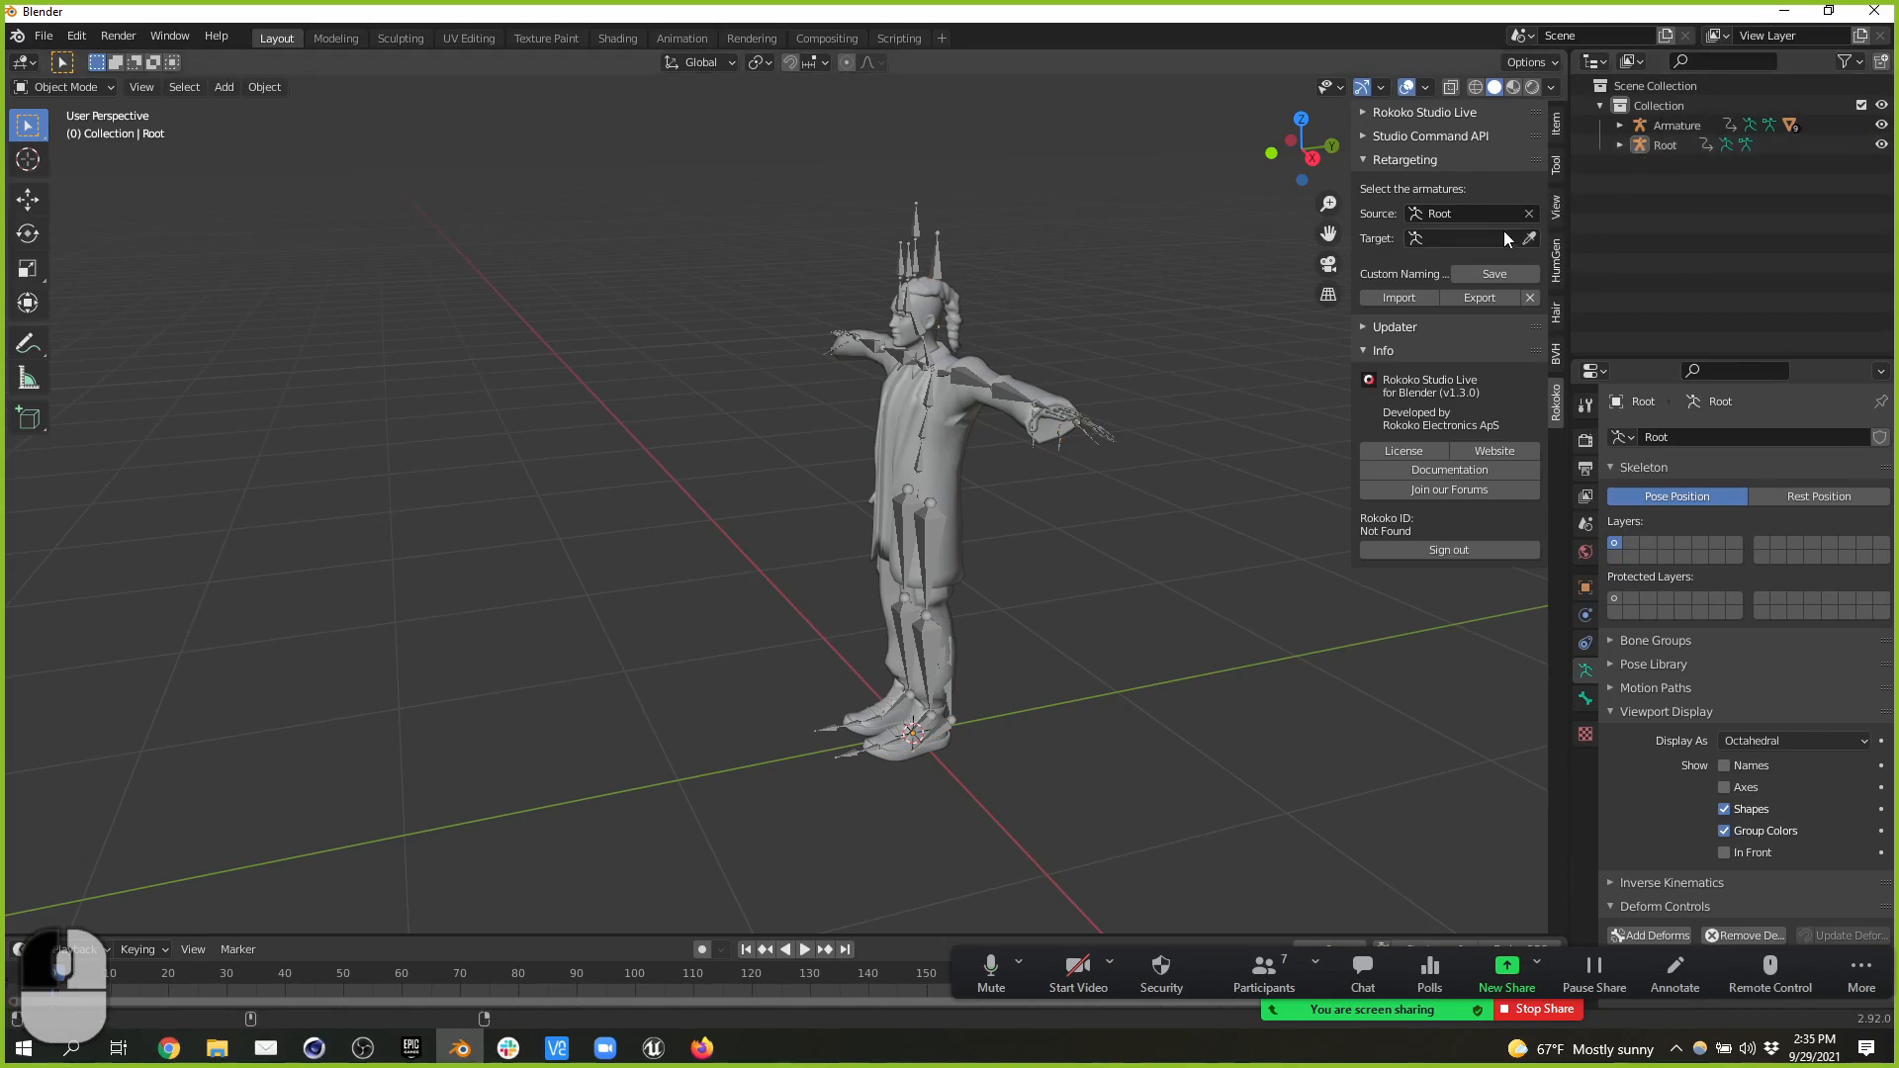
click(1530, 237)
click(1670, 126)
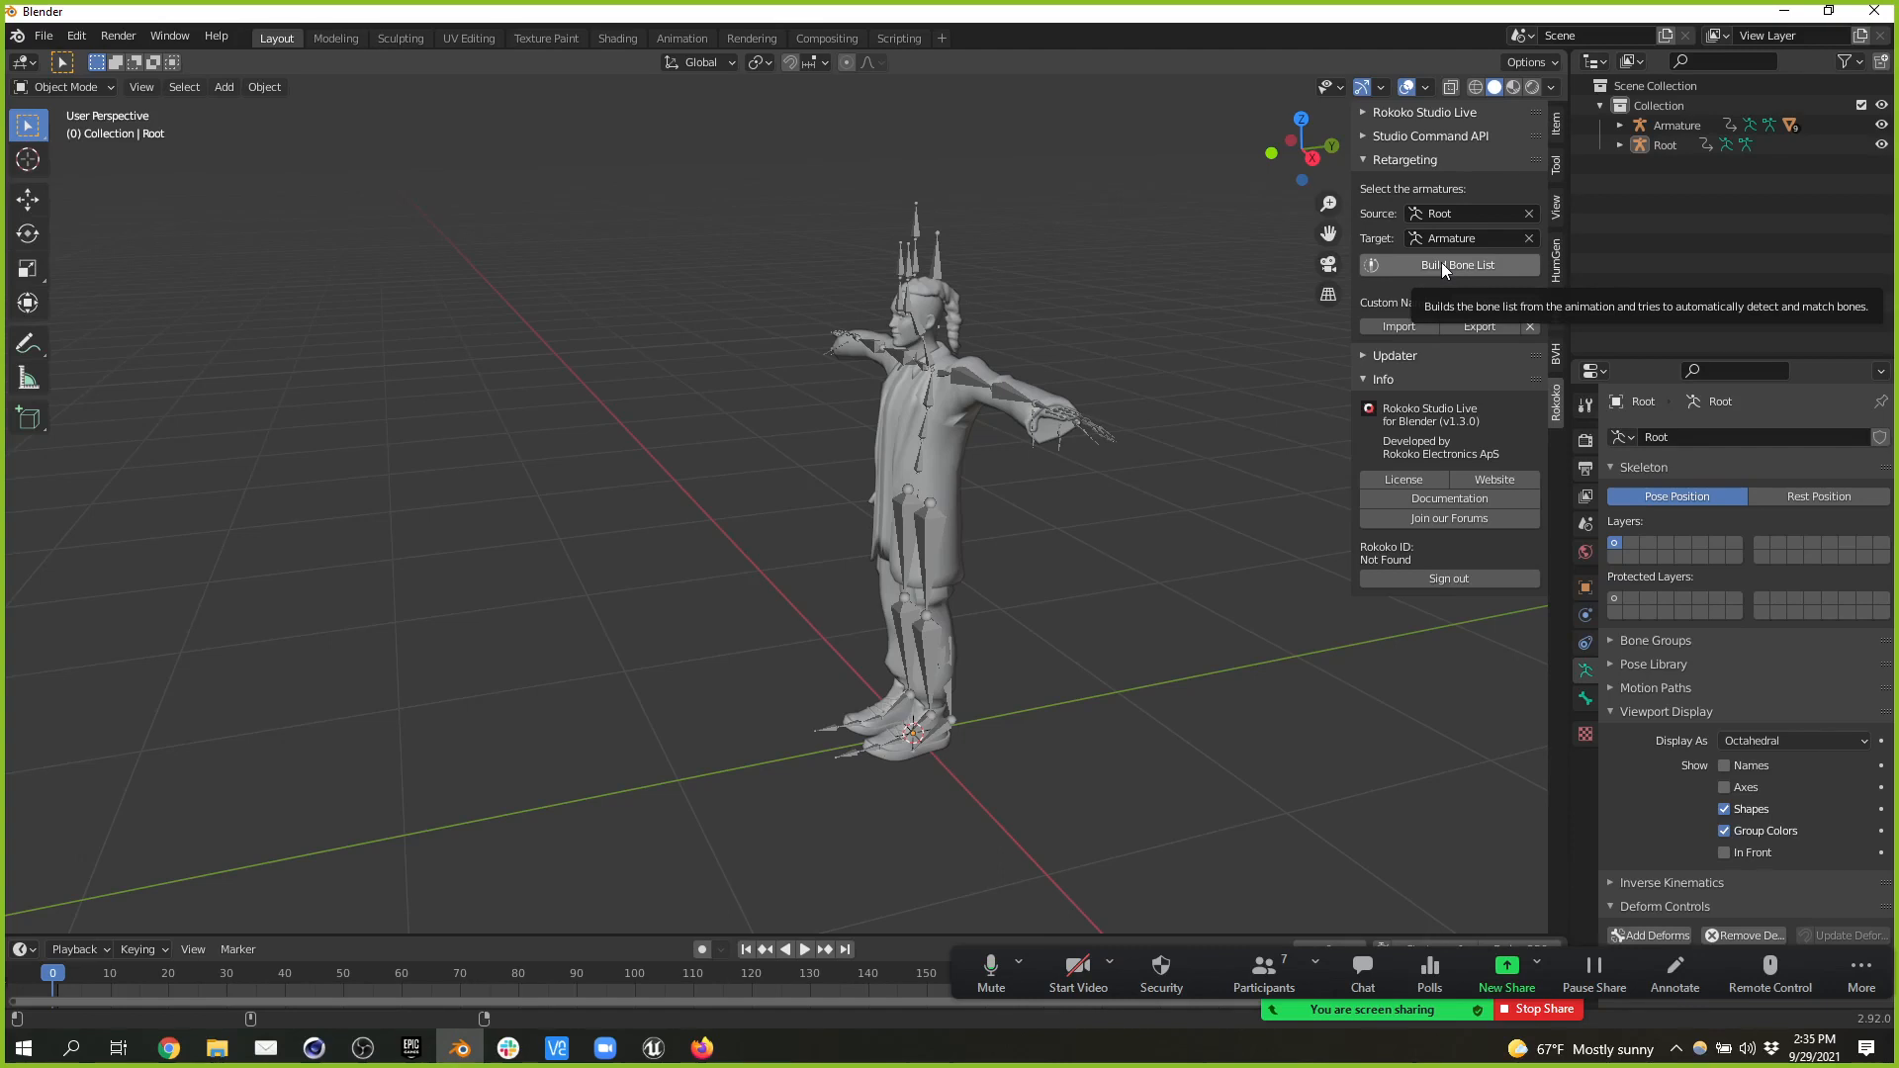
- Build the bone list and review every source-to-target bone match in a widened sidebar
click(1440, 263)
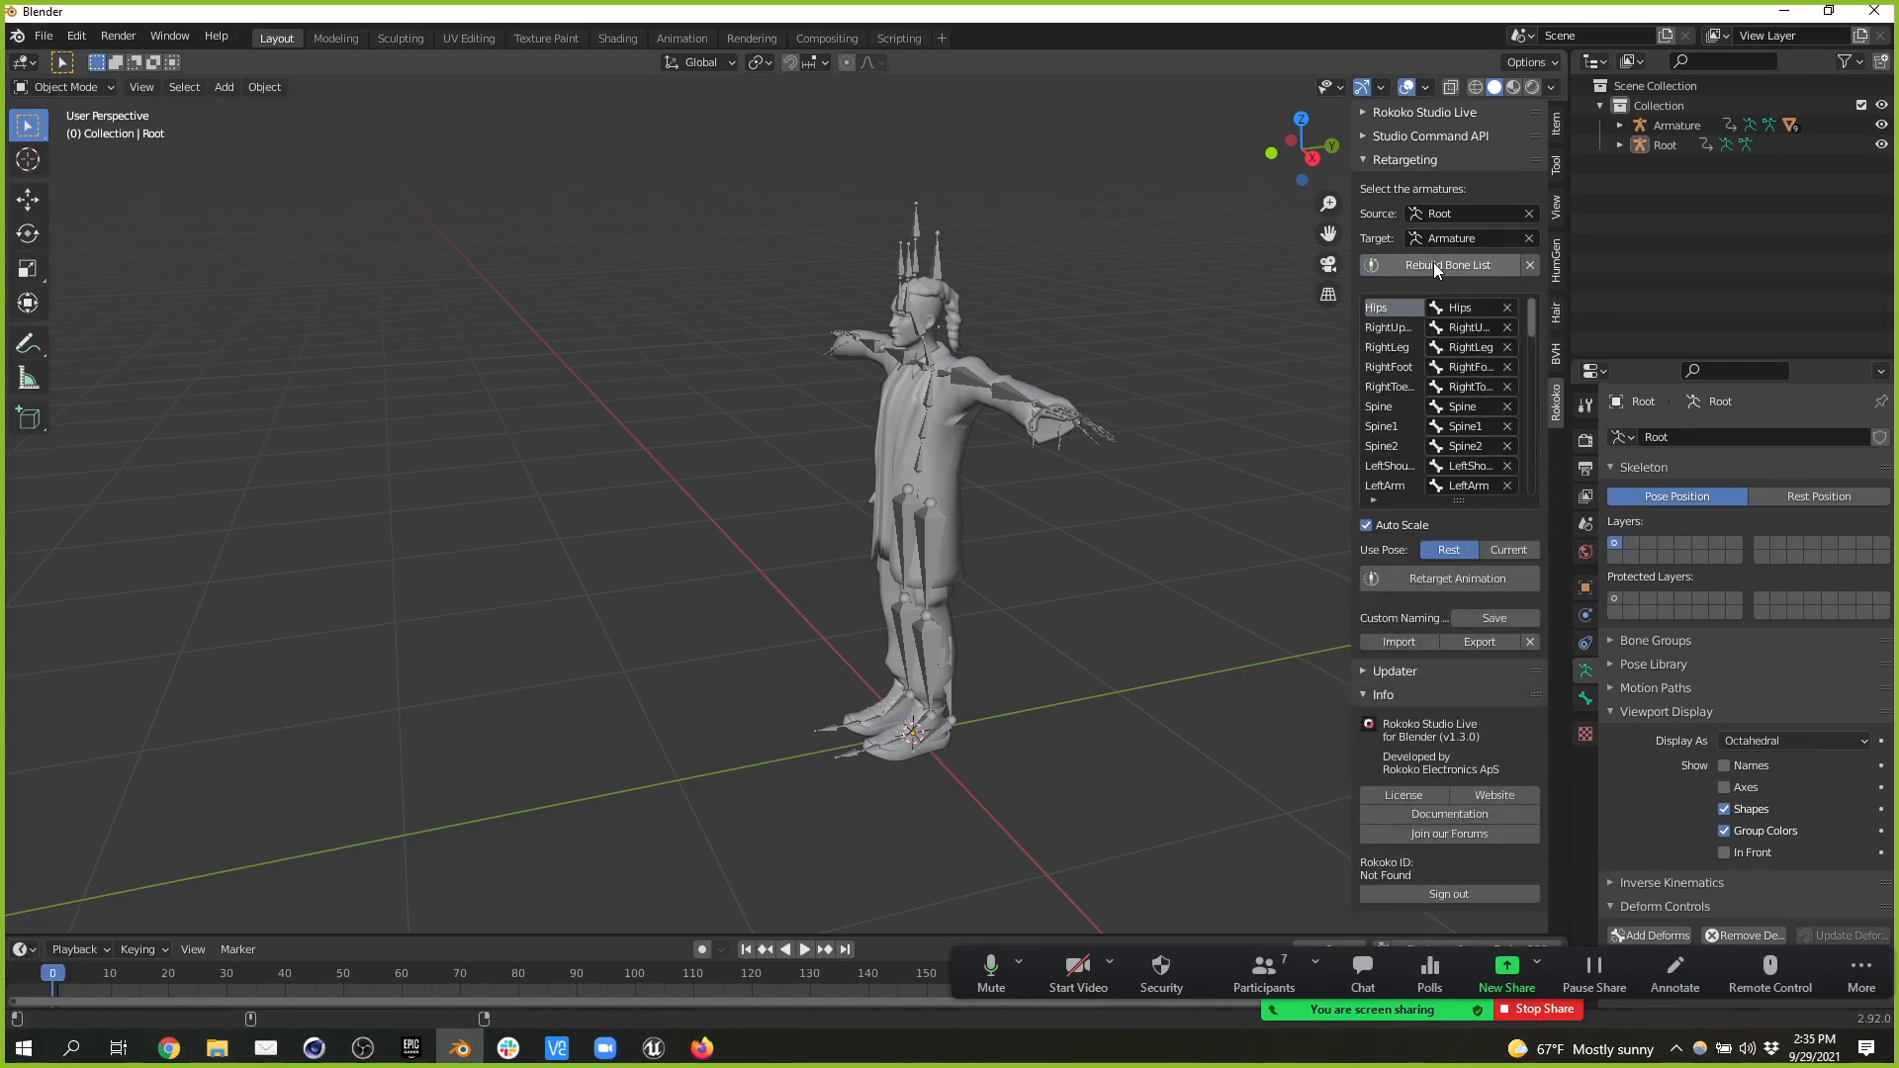
click(1349, 355)
drag(1349, 355, 1052, 334)
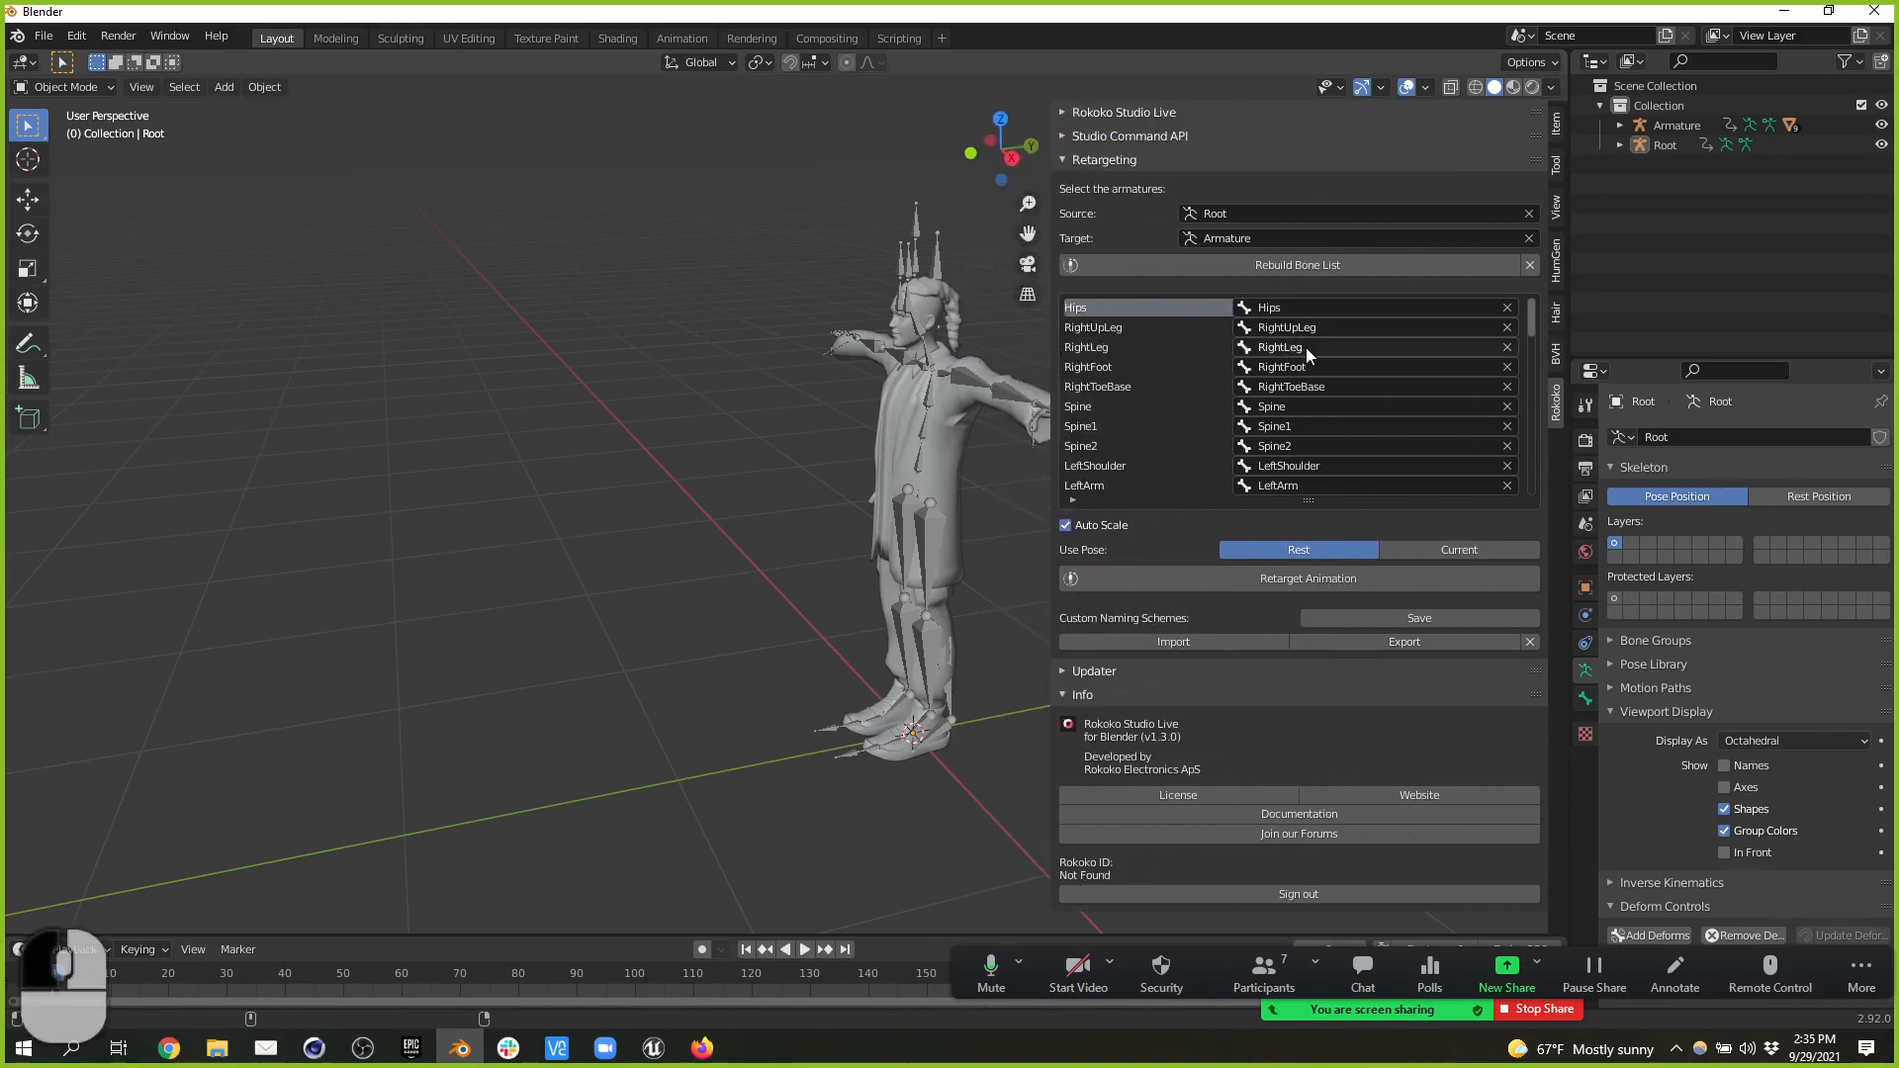
scroll(1300, 372, down, 3)
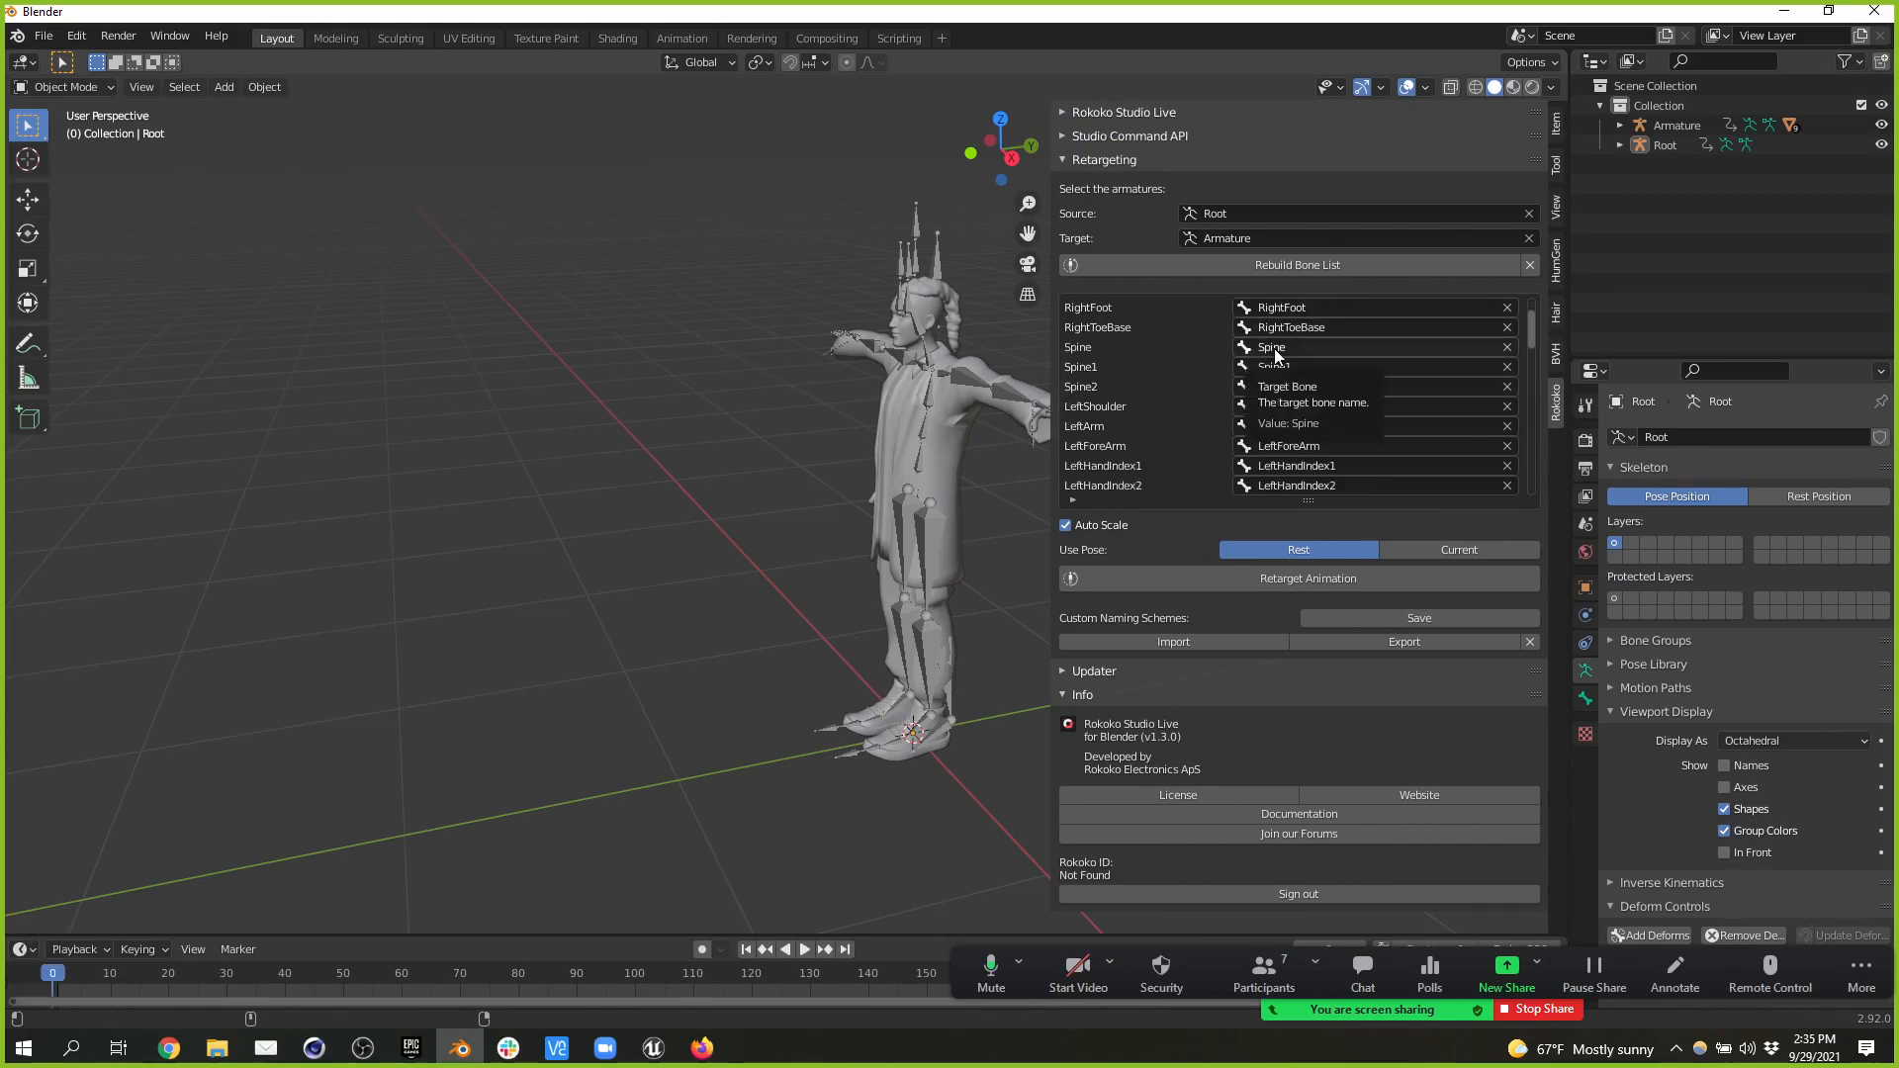
scroll(1326, 400, down, 1)
scroll(1384, 339, down, 11)
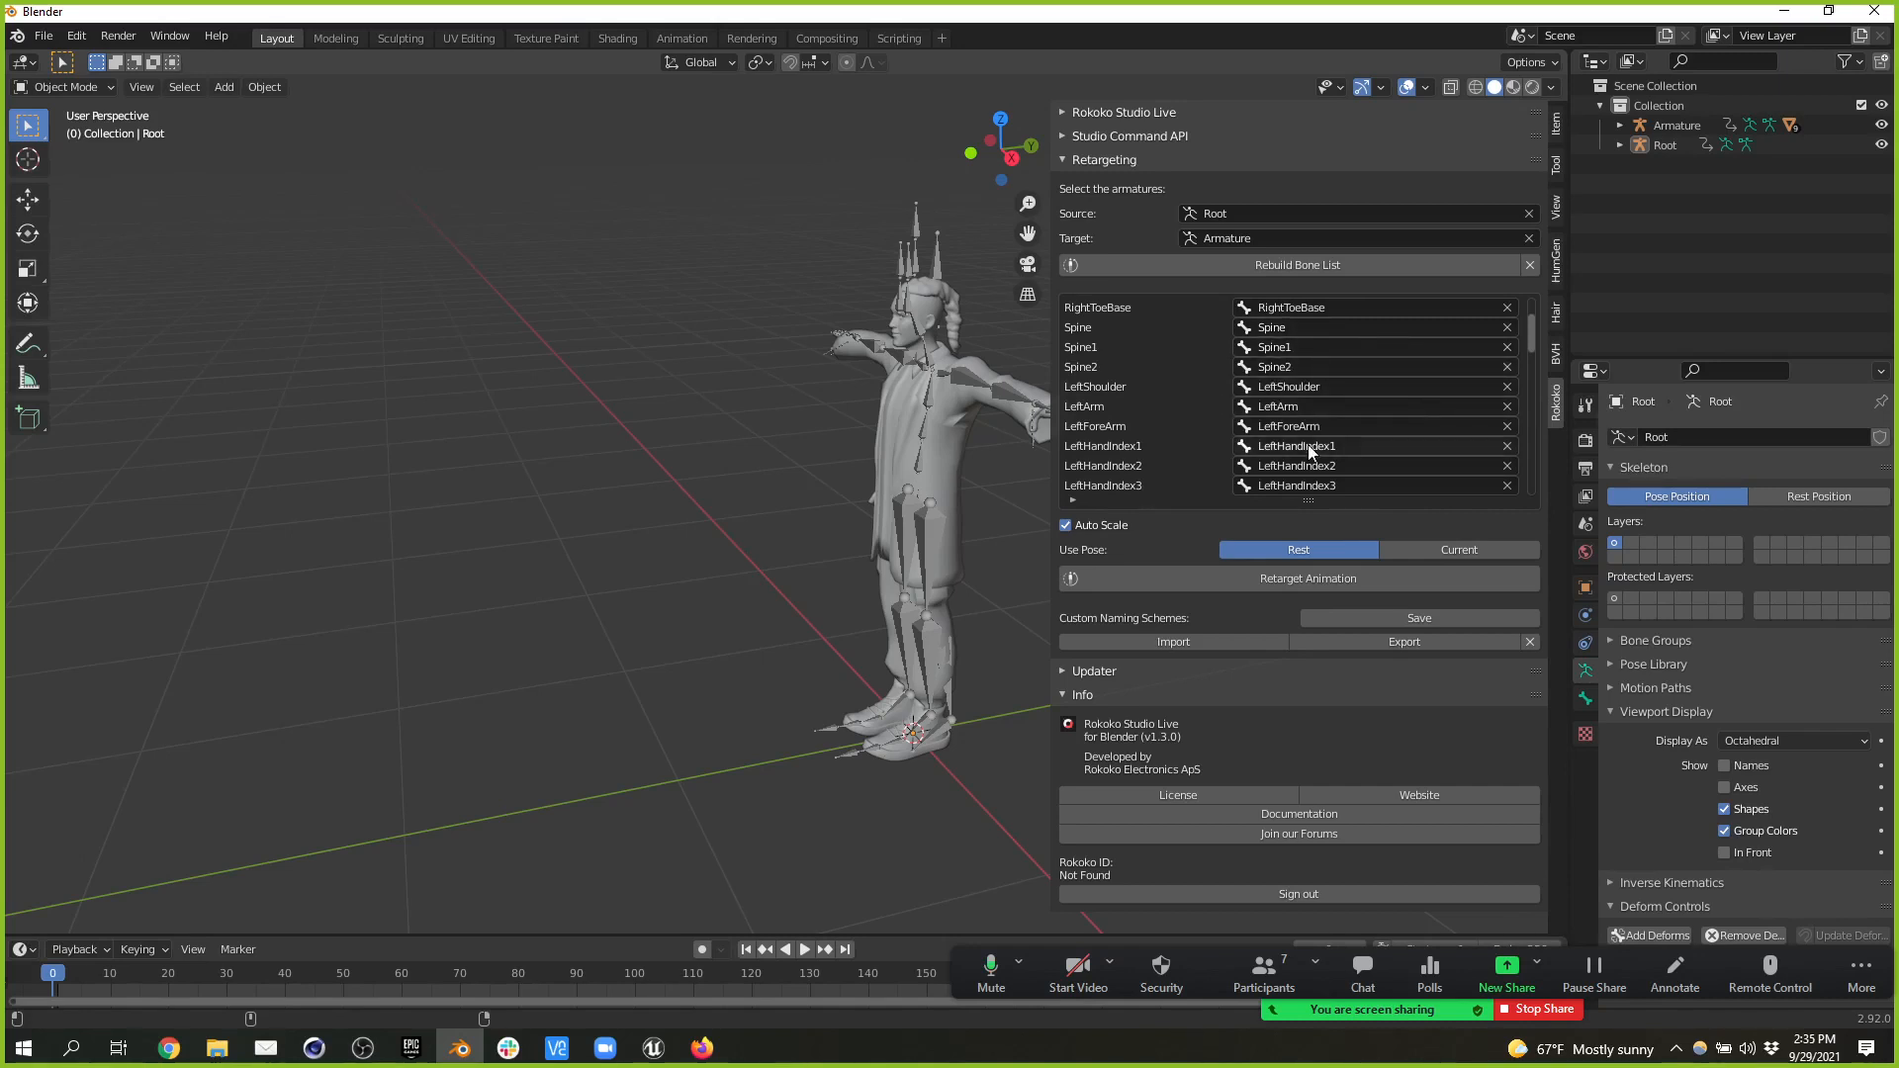
scroll(1336, 396, down, 20)
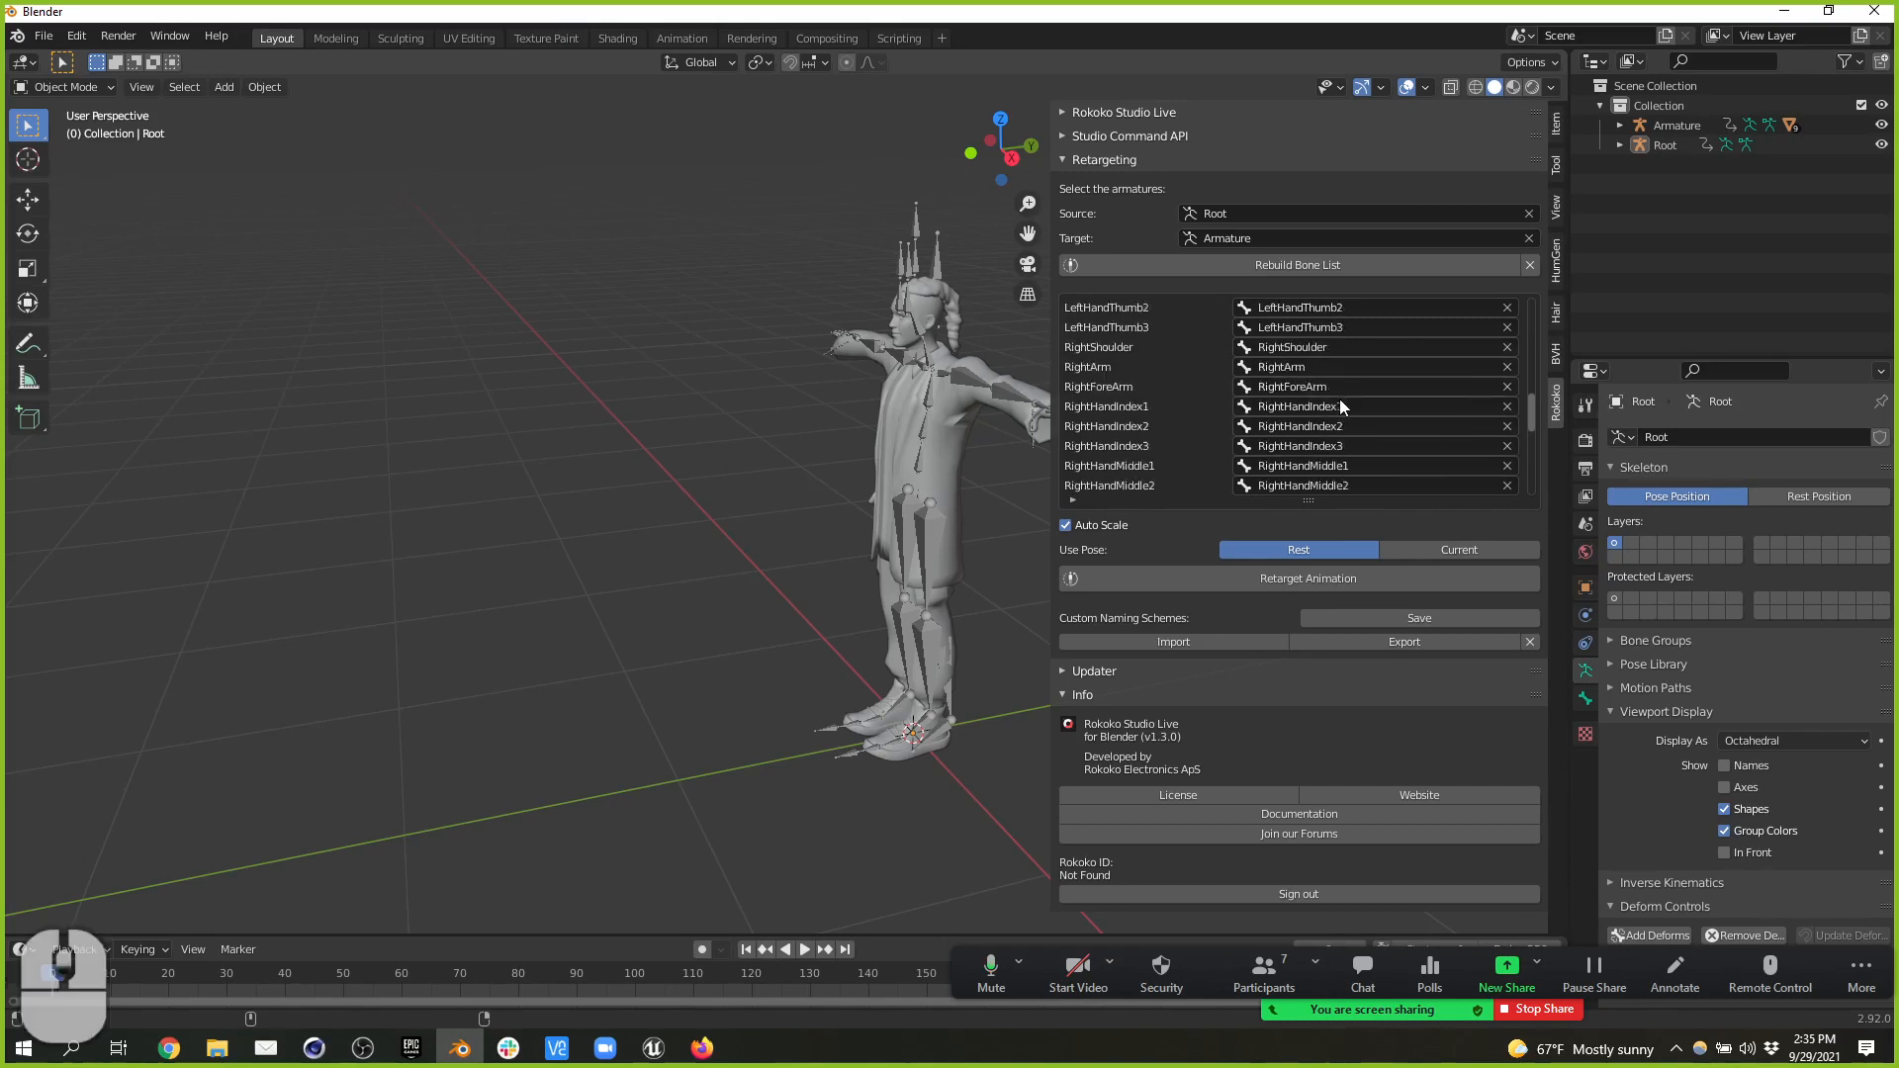
scroll(1353, 395, down, 1)
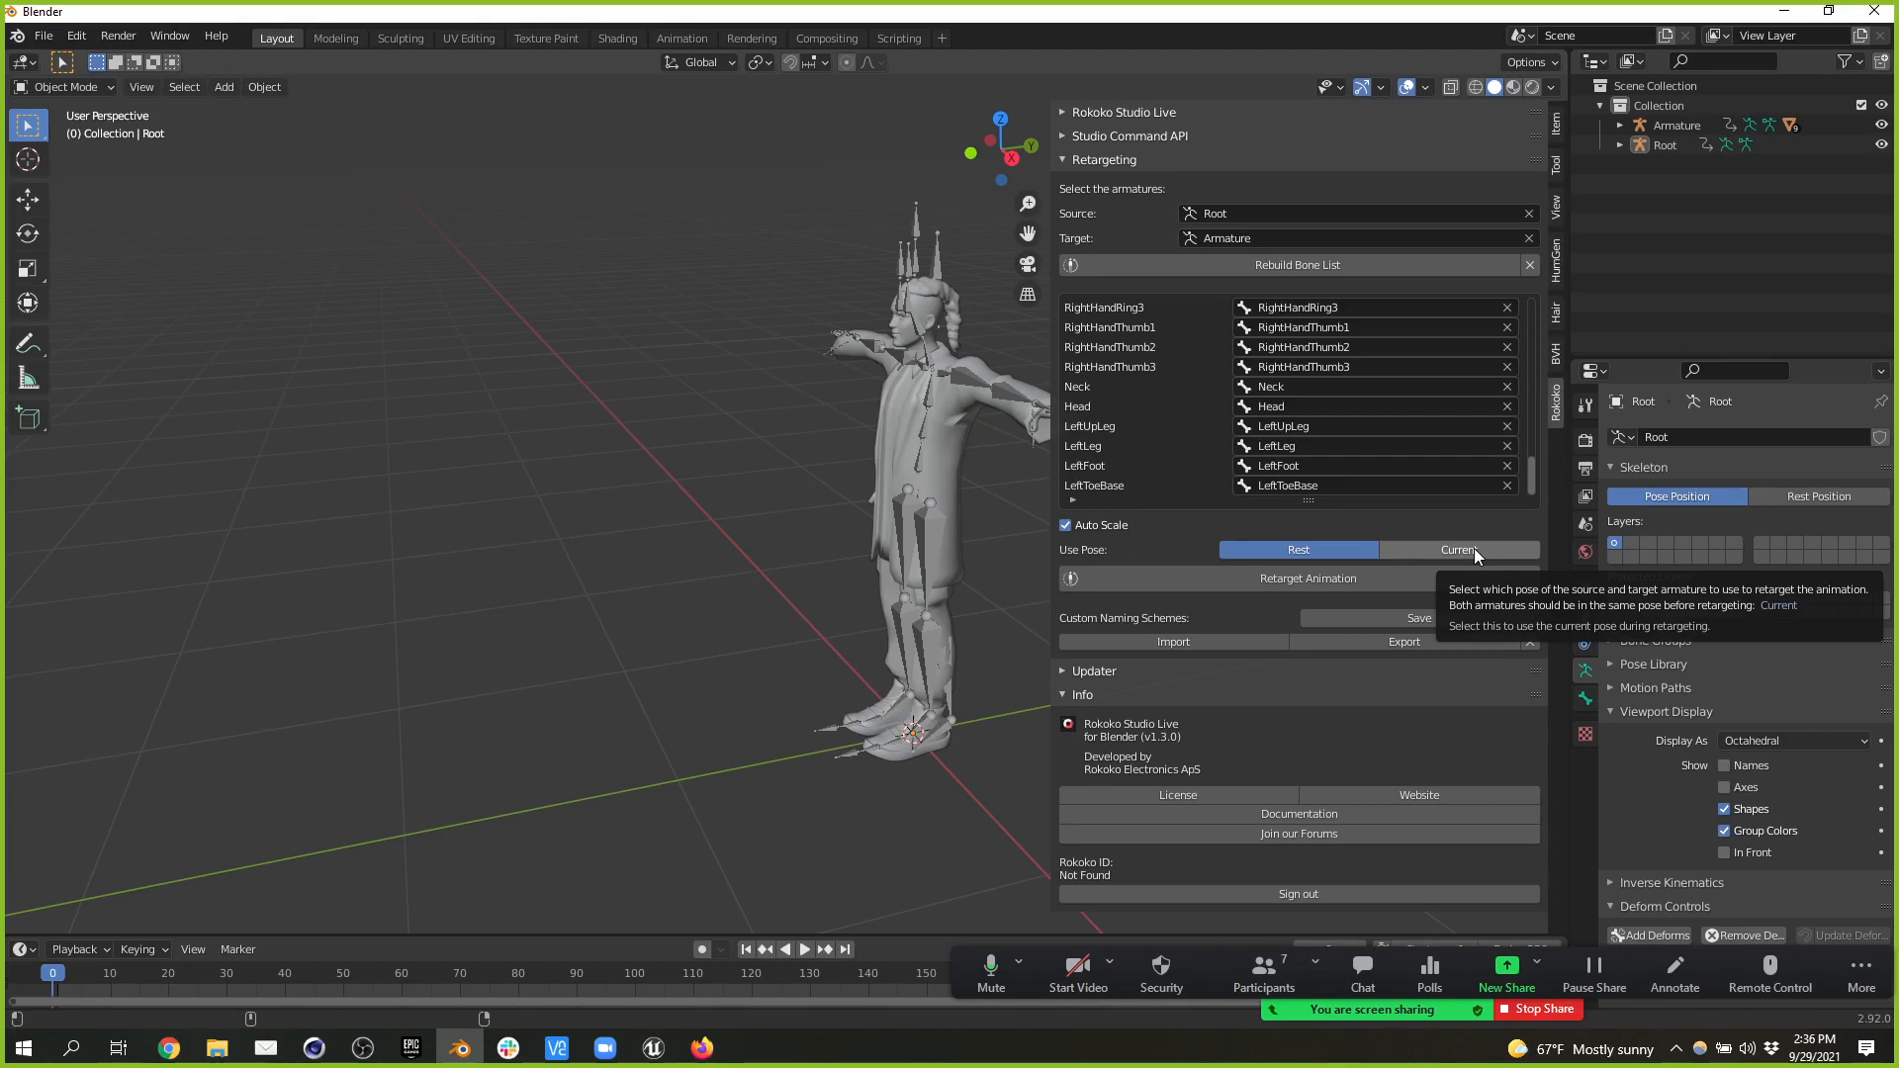
- Retarget the animation onto the character using the rest pose, and scrub to frame 38 to check the result
click(1354, 579)
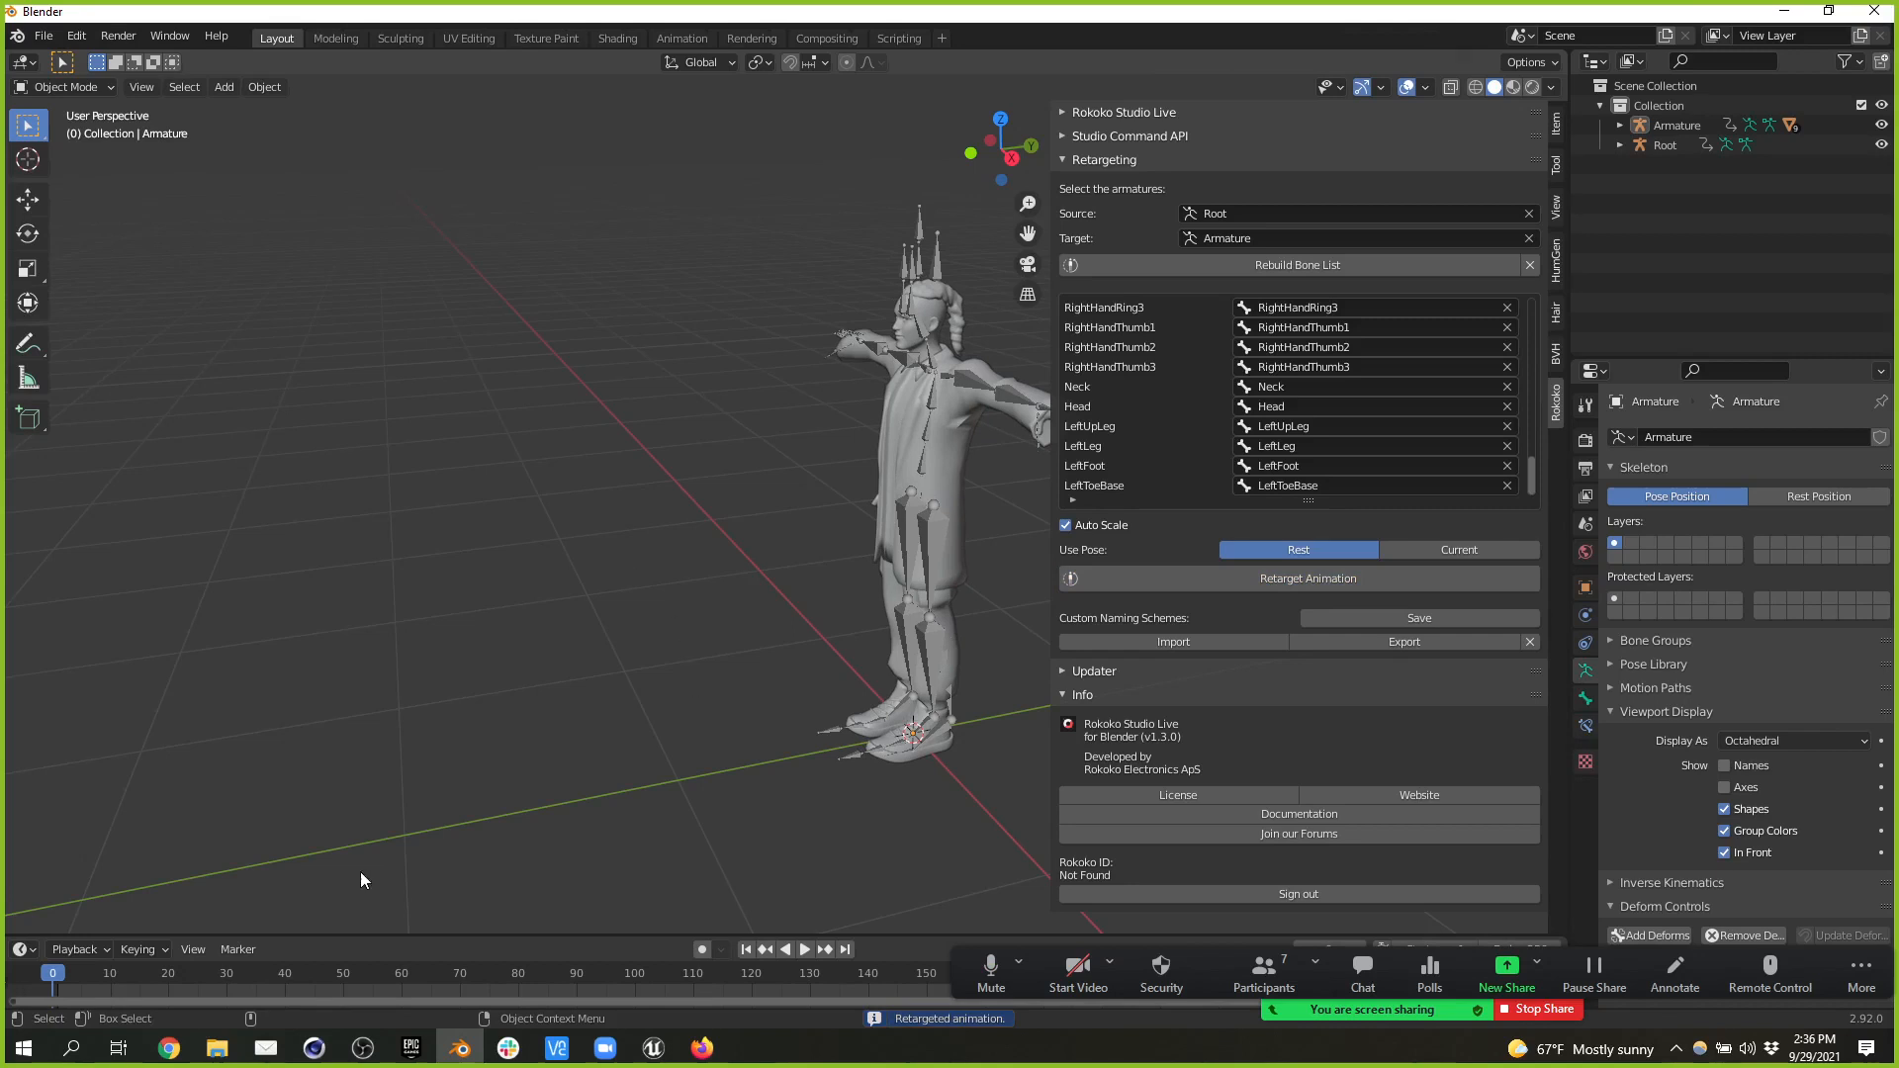
drag(51, 974, 275, 950)
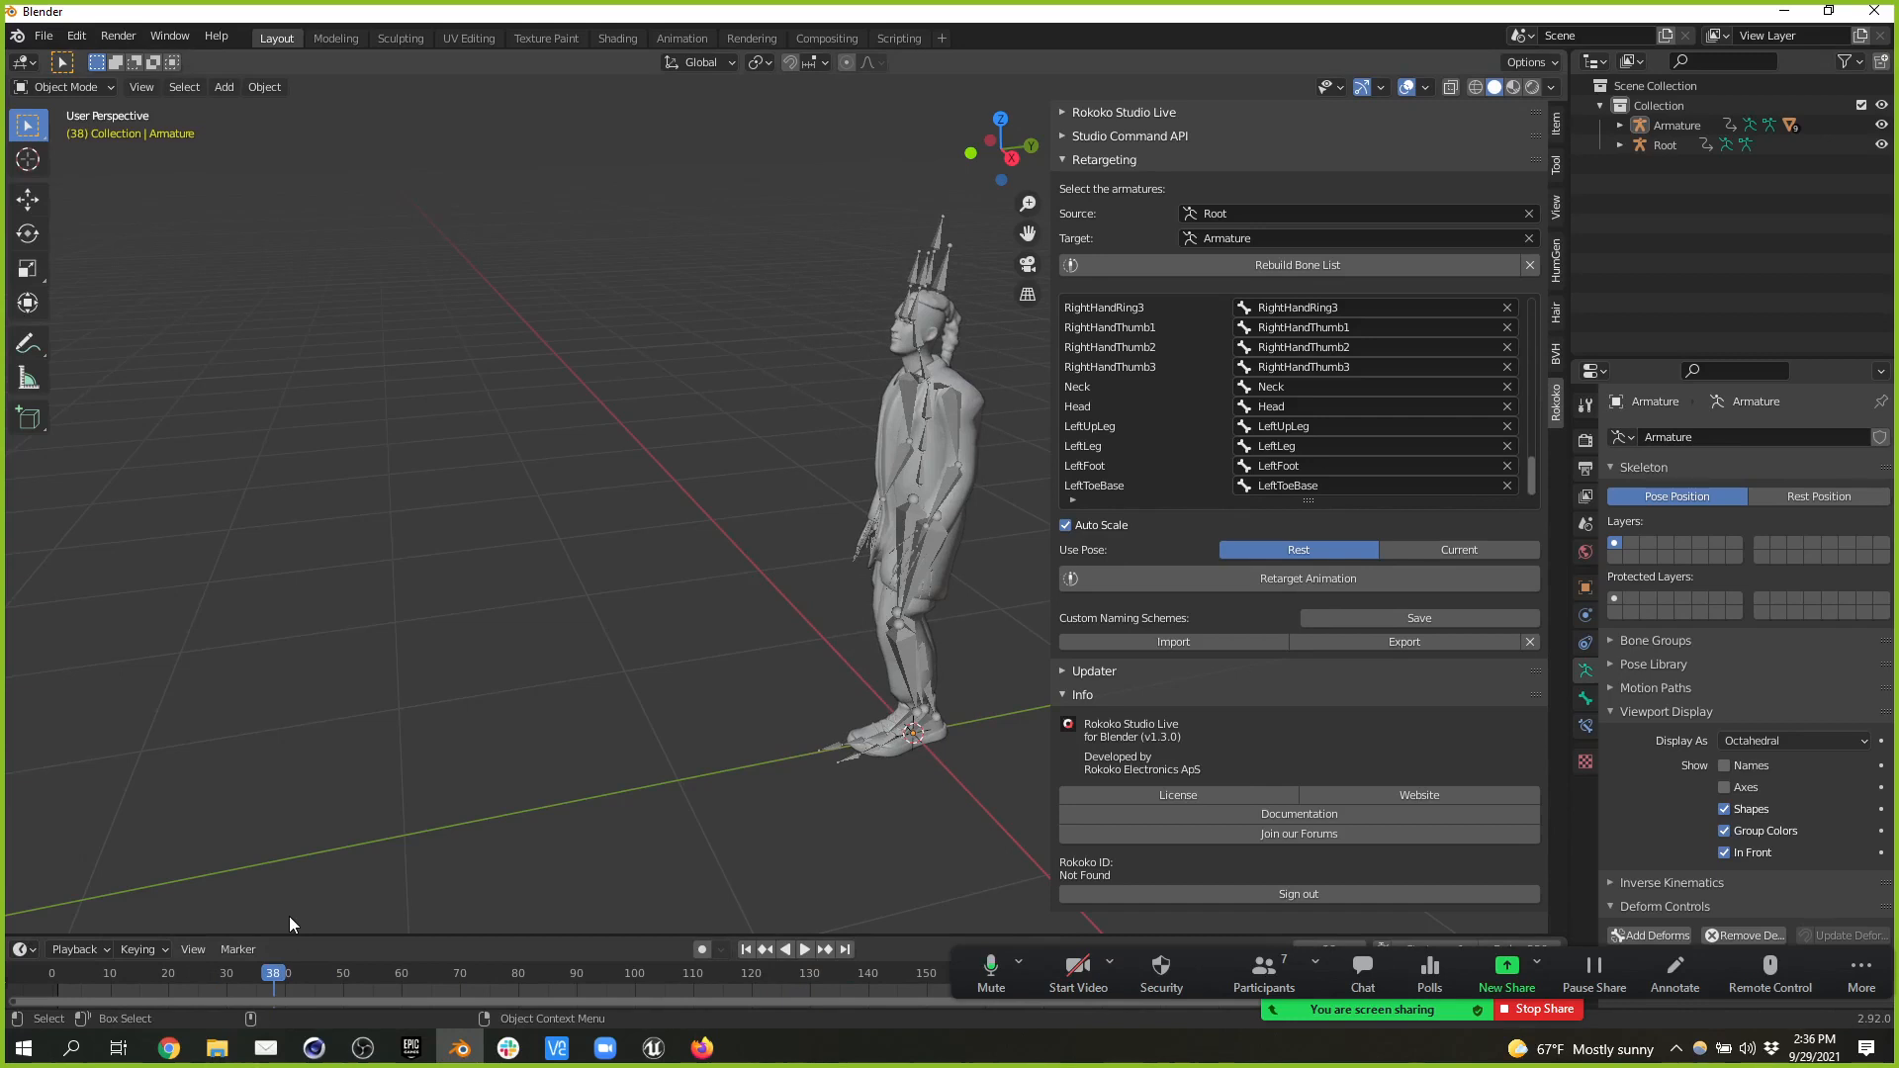
click(1557, 415)
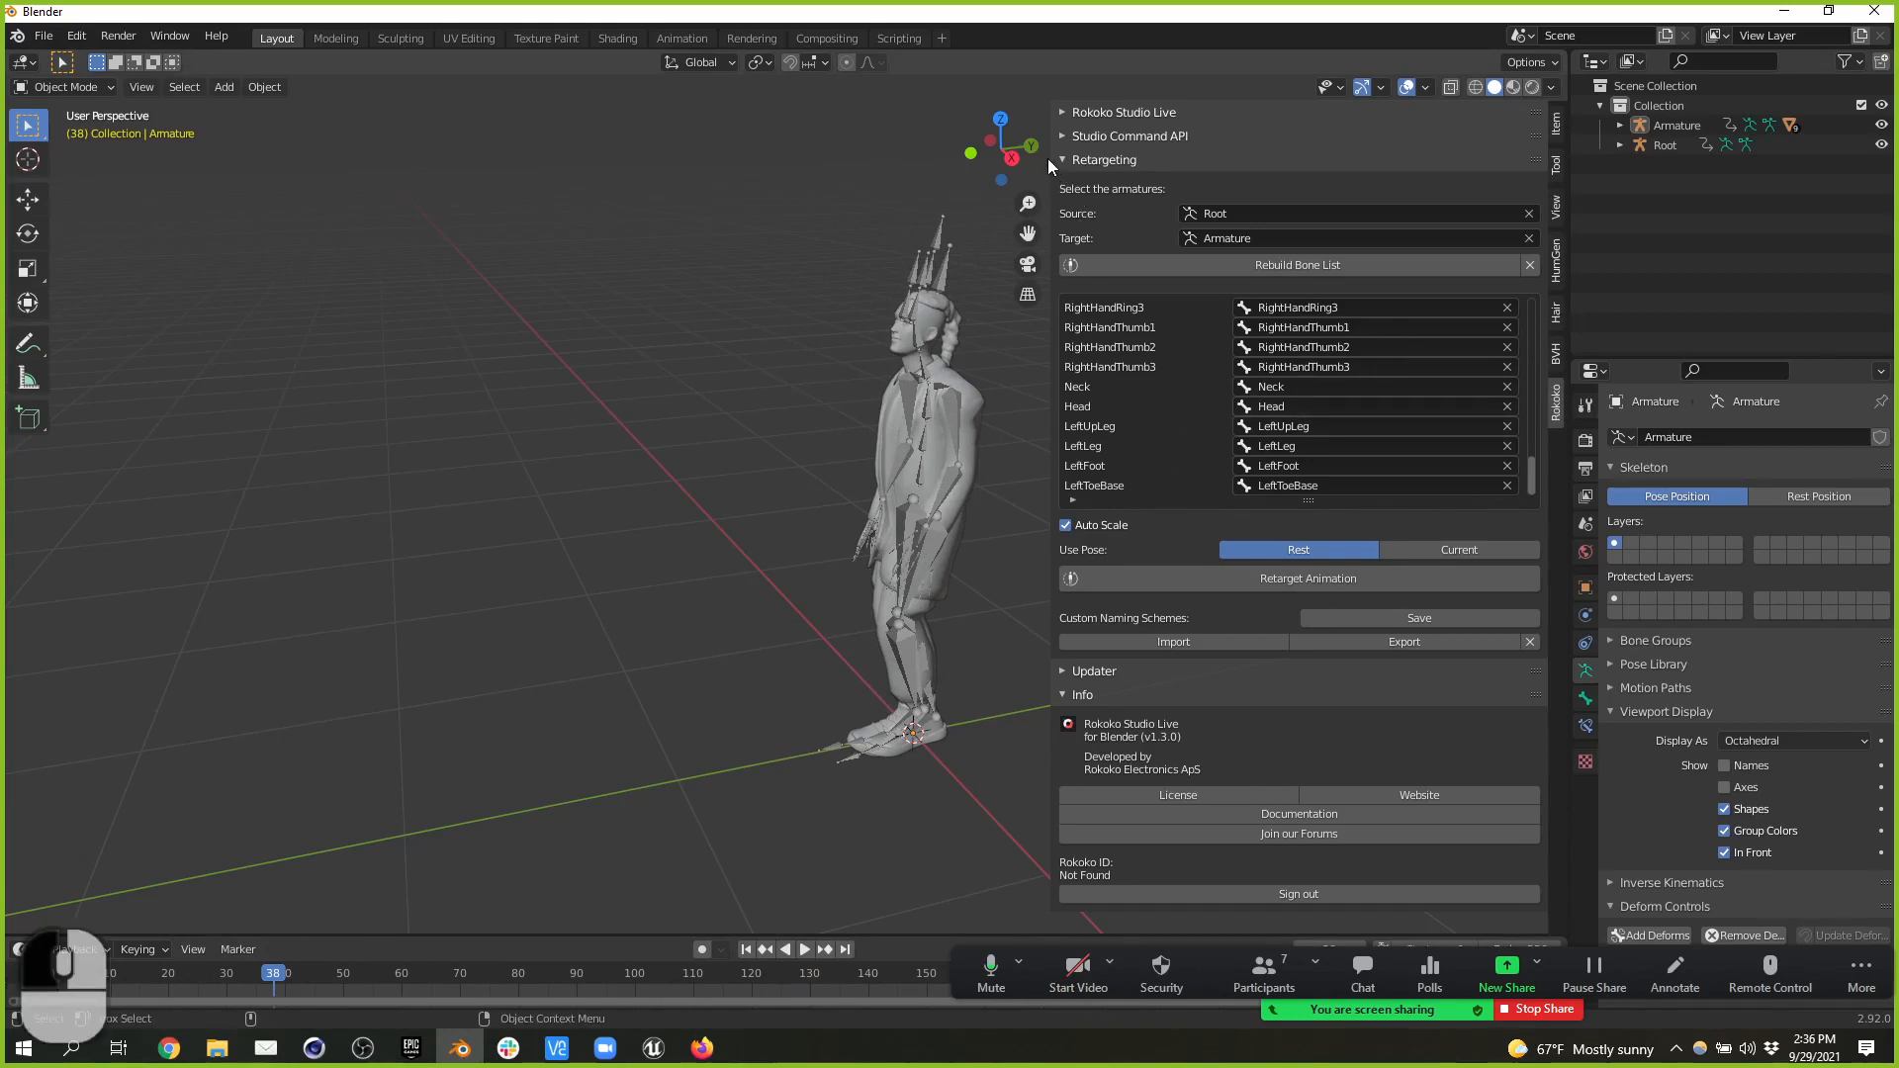
- Delete the Root source armature and play back the retargeted character's animation, stopping at frame 155
drag(1050, 158, 1295, 158)
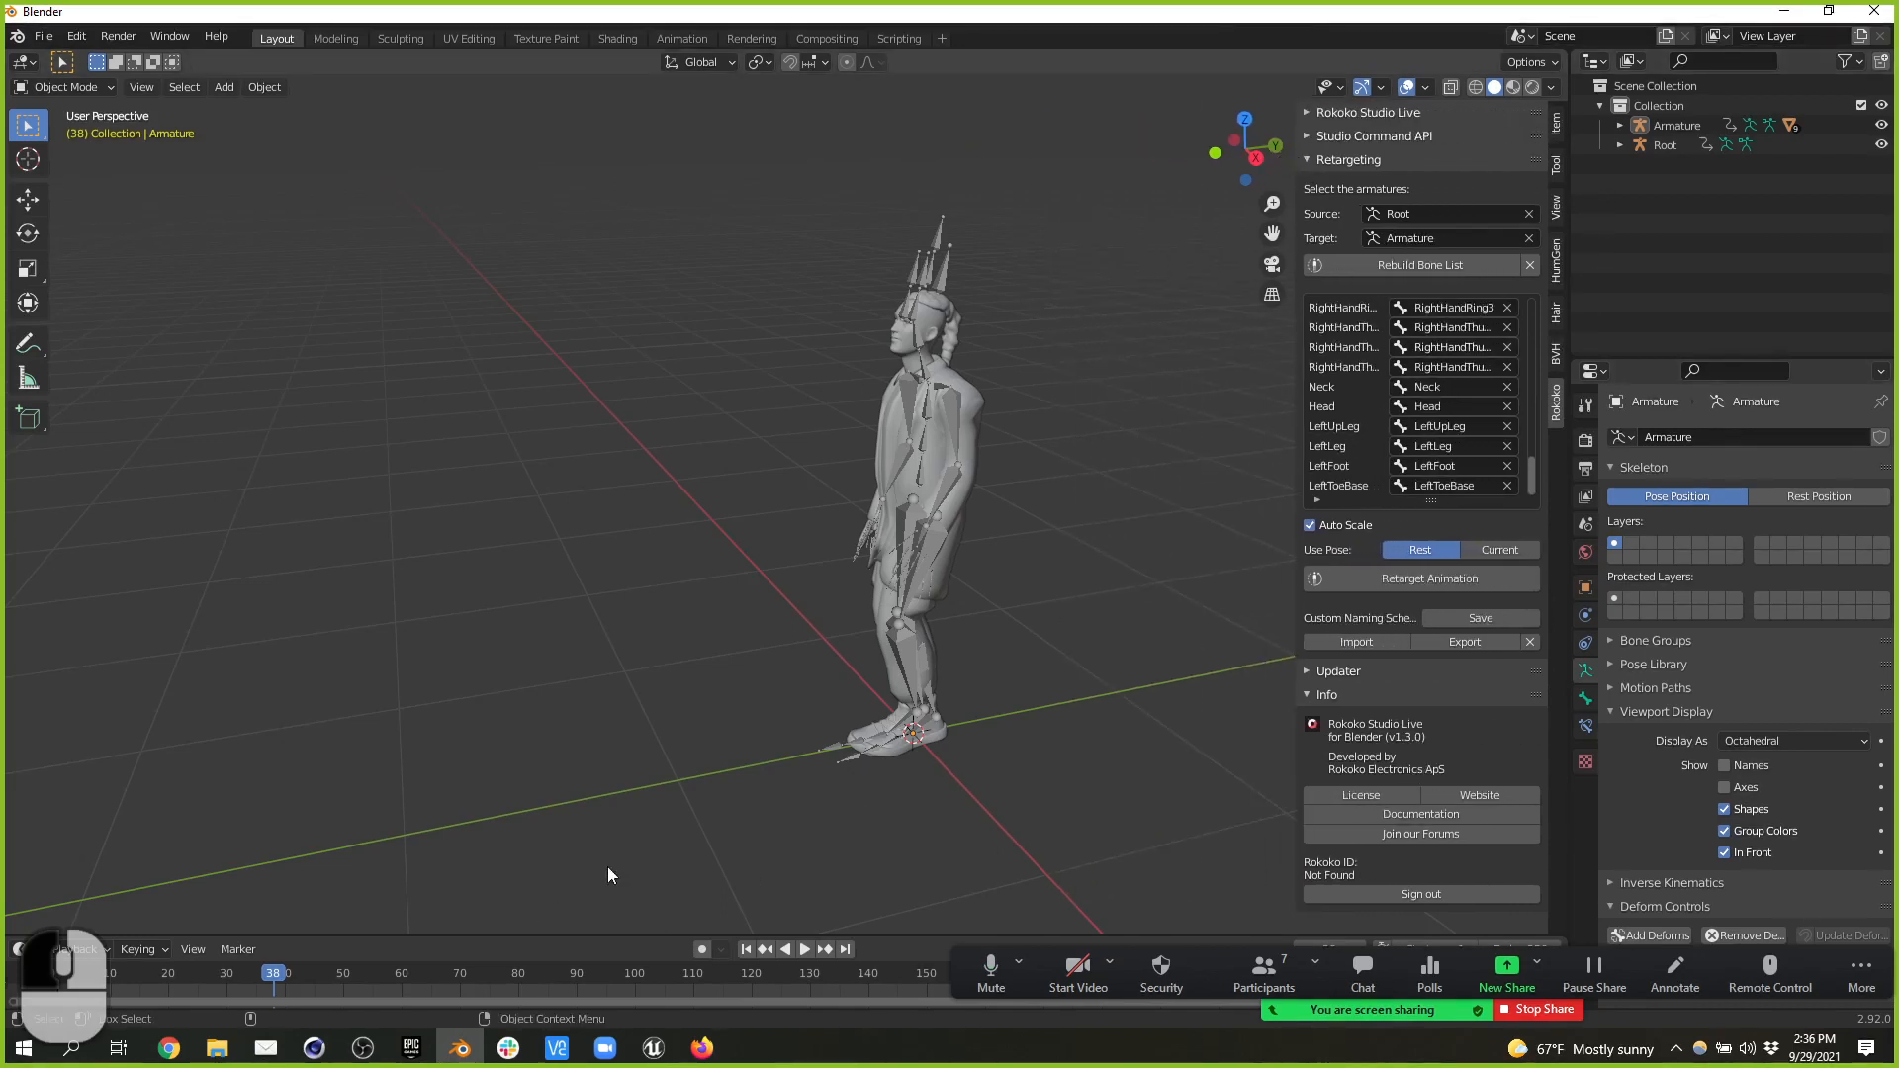
click(1667, 146)
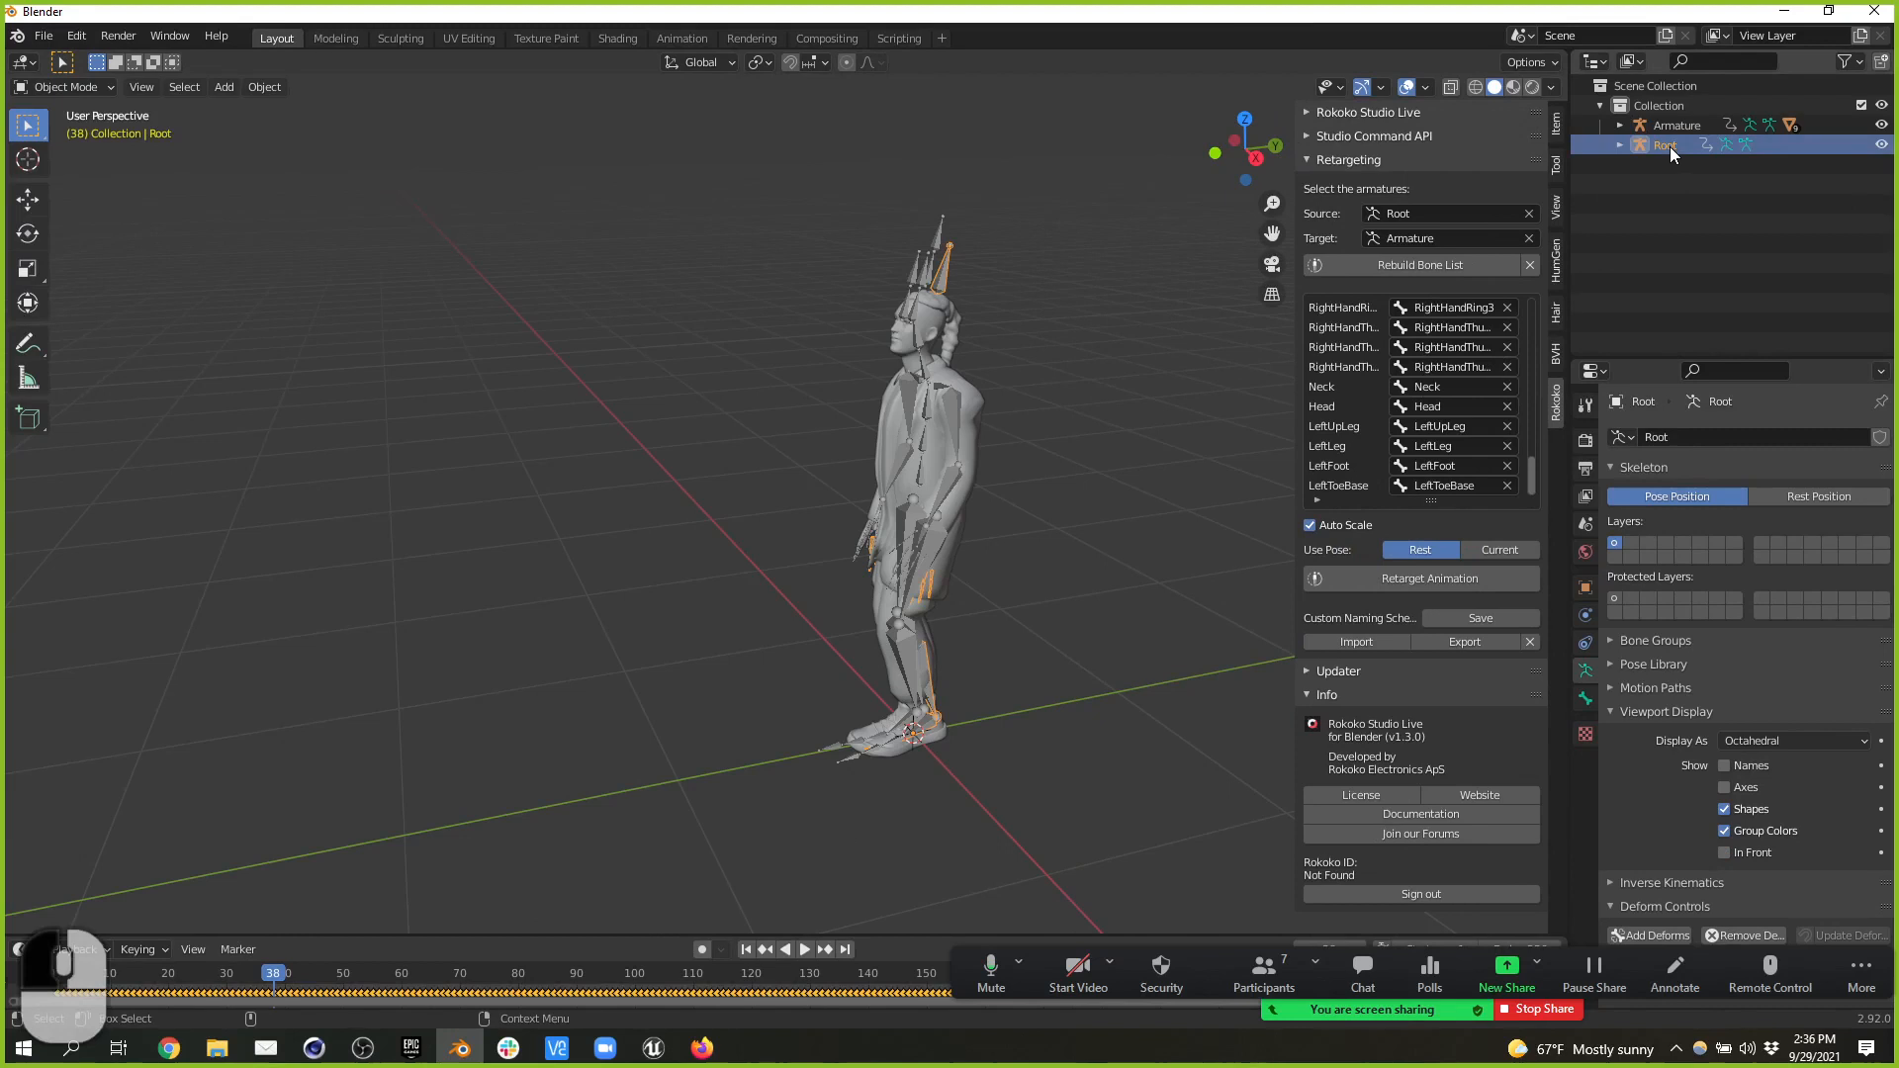
key(Delete)
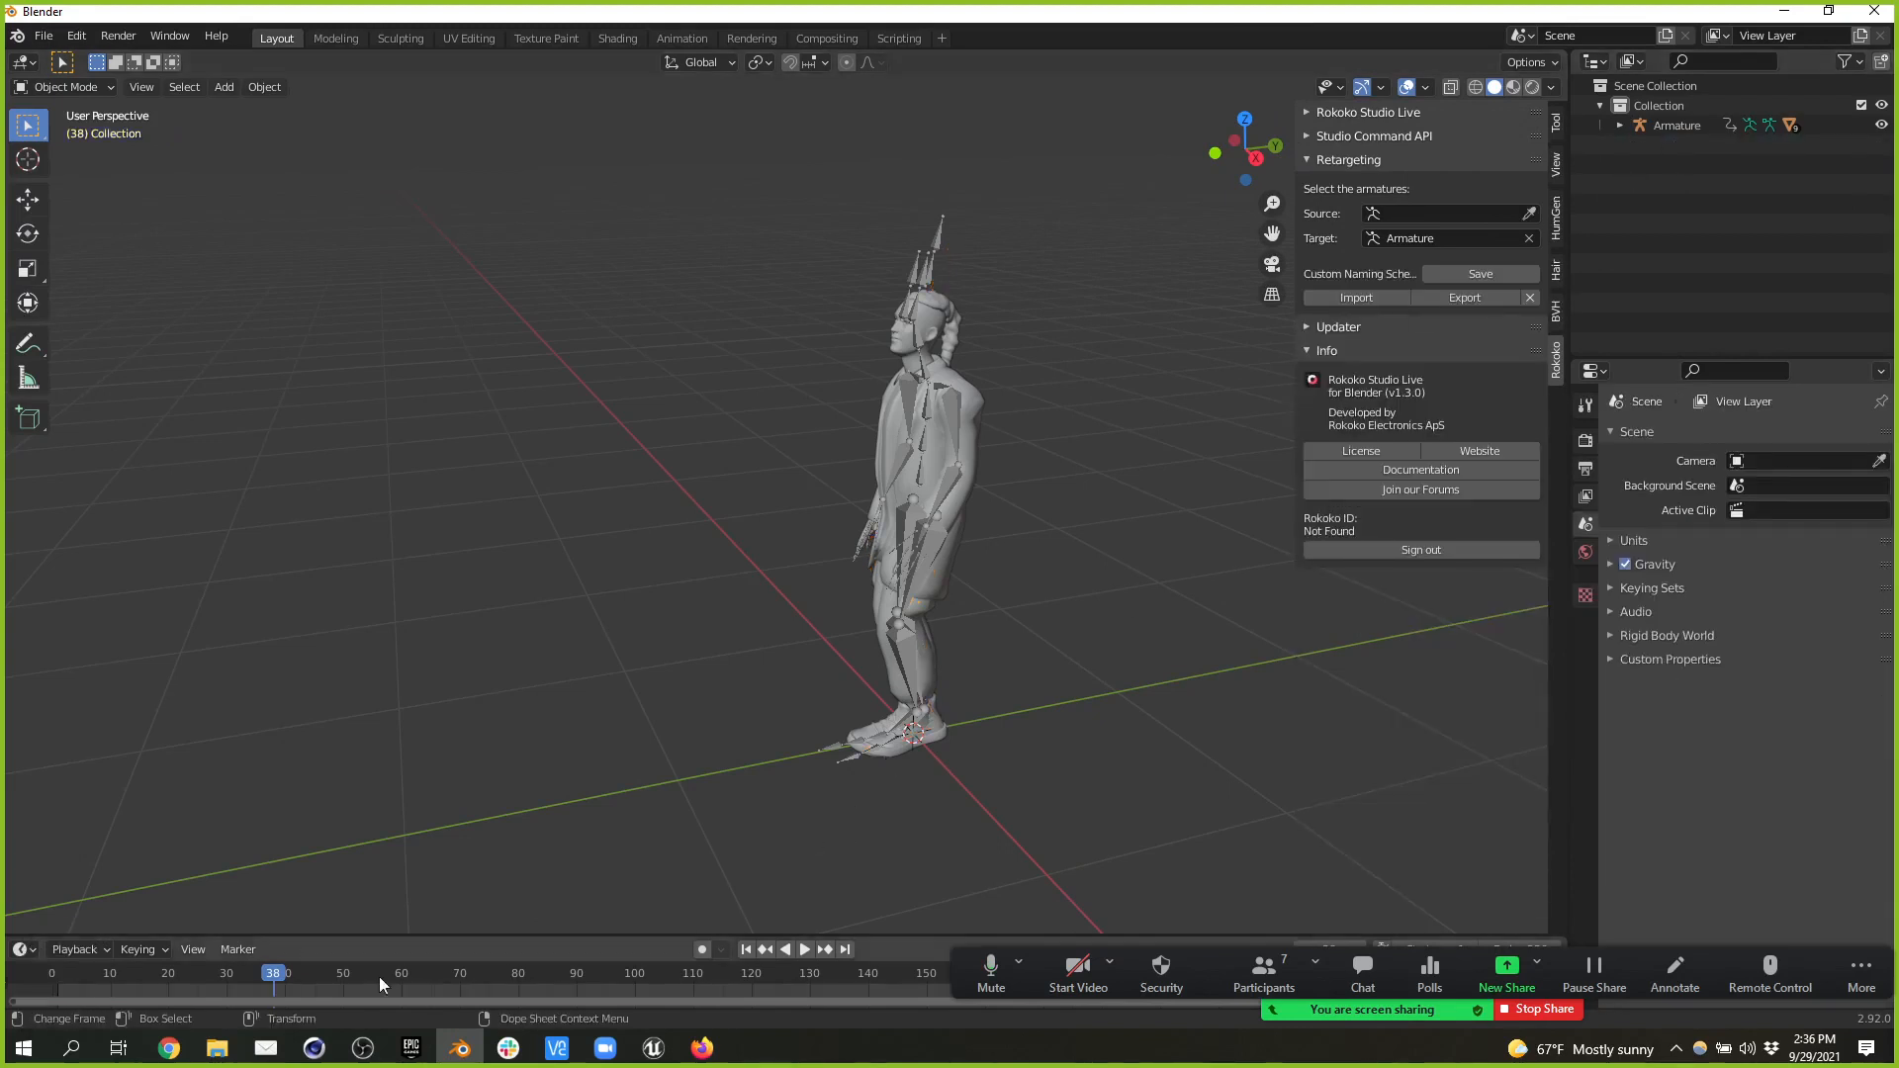
key(space)
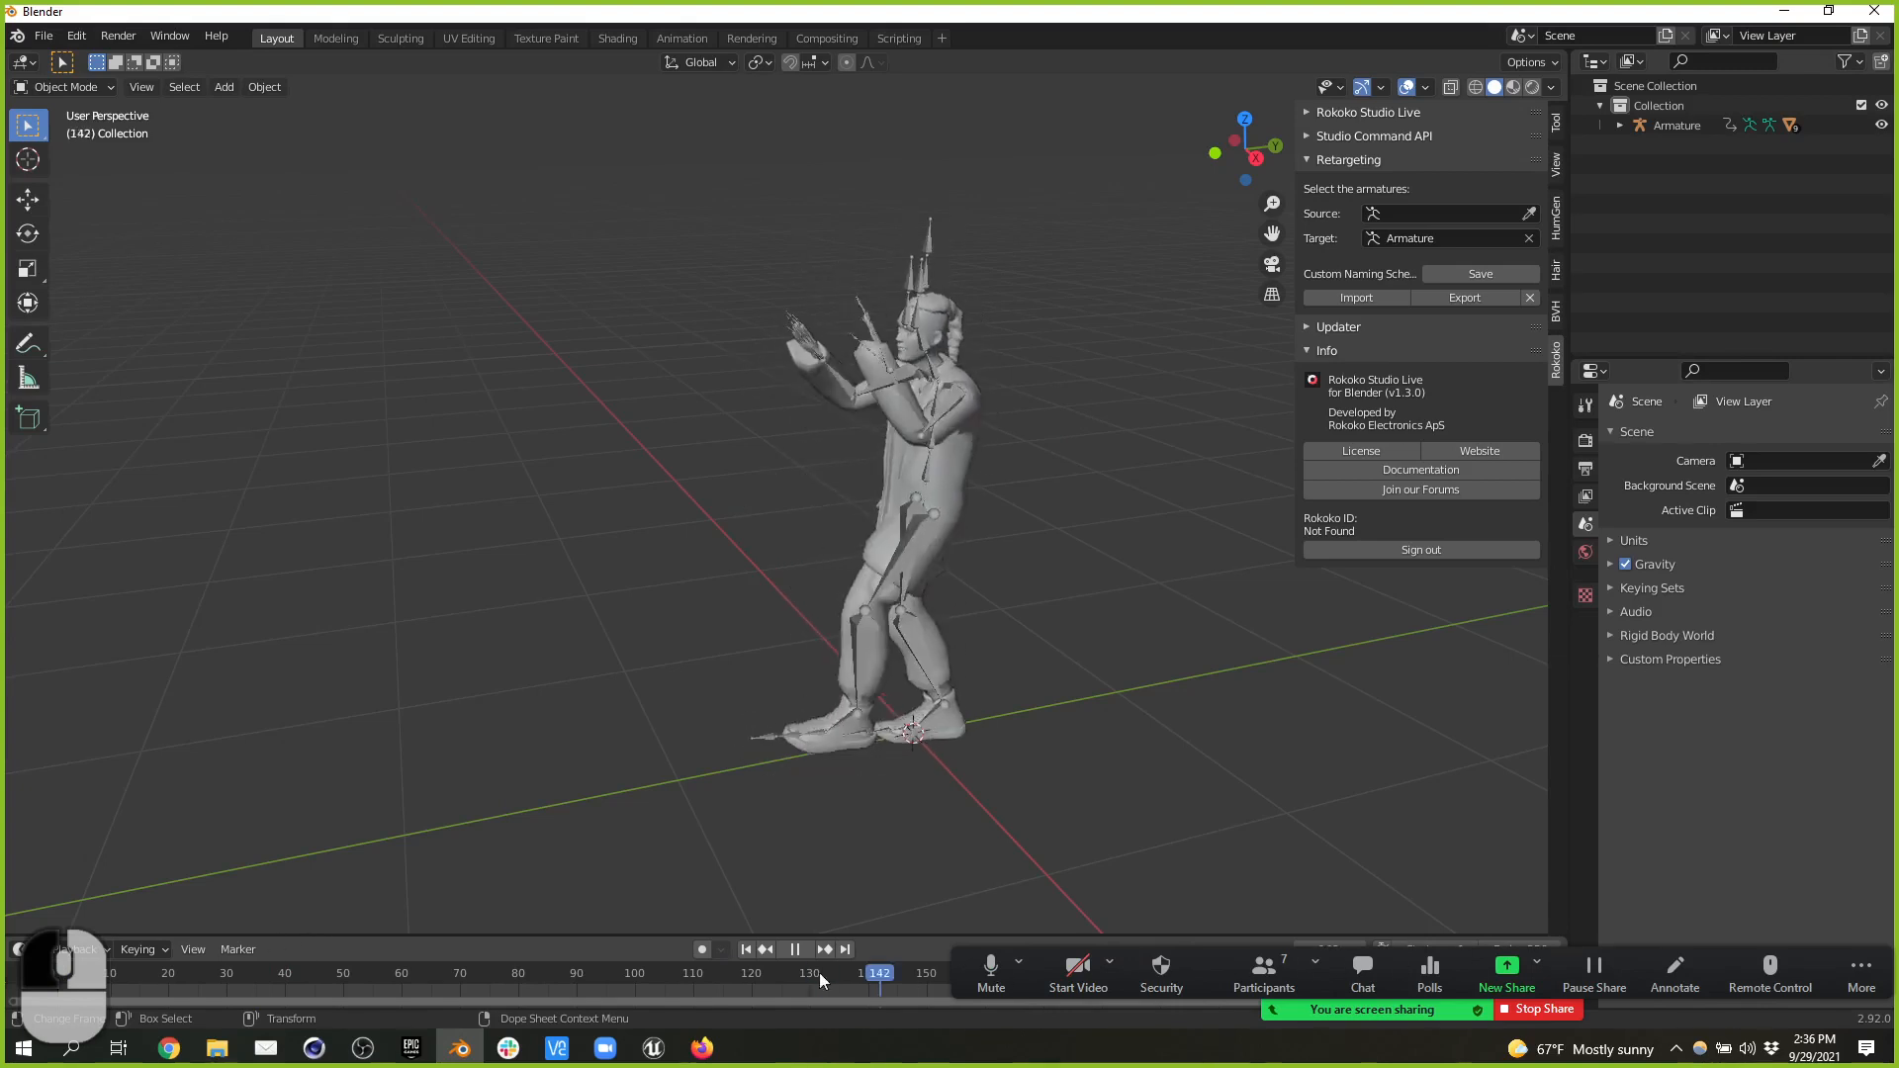
key(space)
- Set the timeline's end frame to 400 and scrub to frame 290 to locate the end of the motion
drag(1879, 975, 1877, 847)
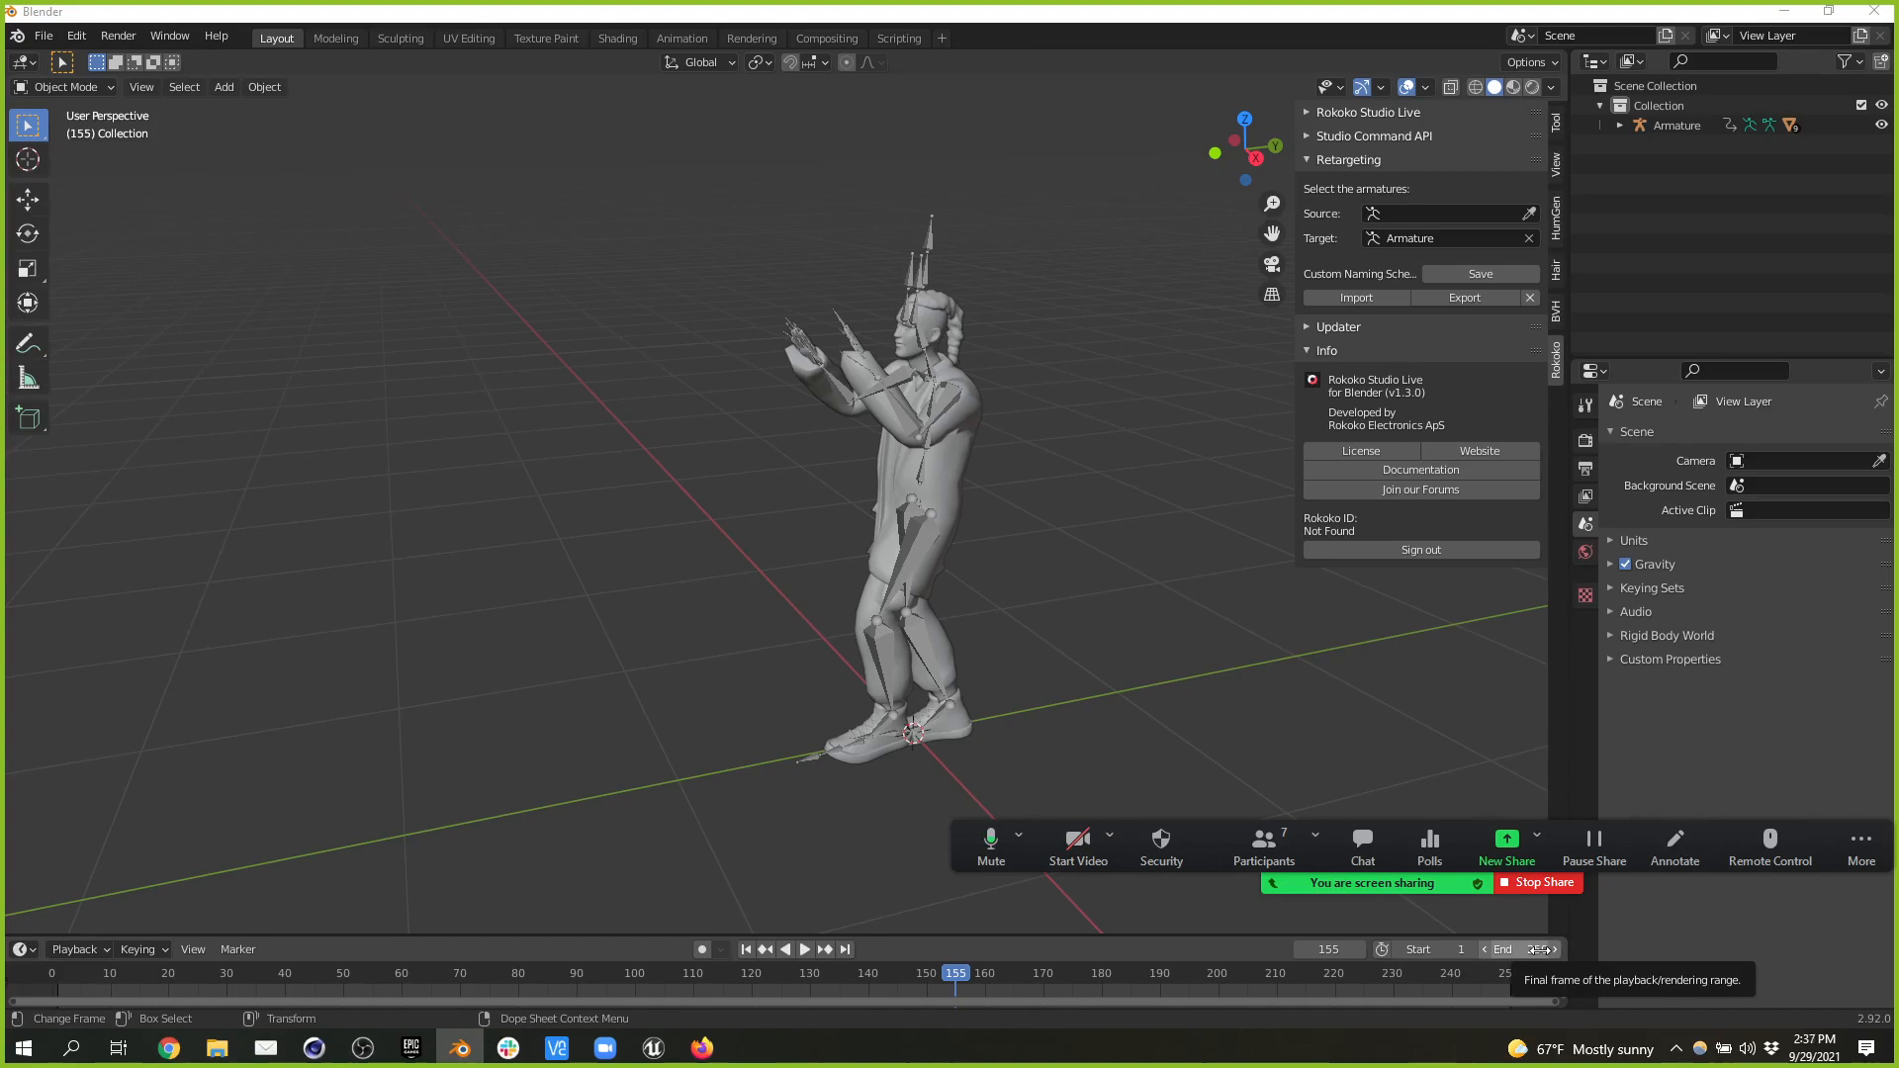
click(1540, 950)
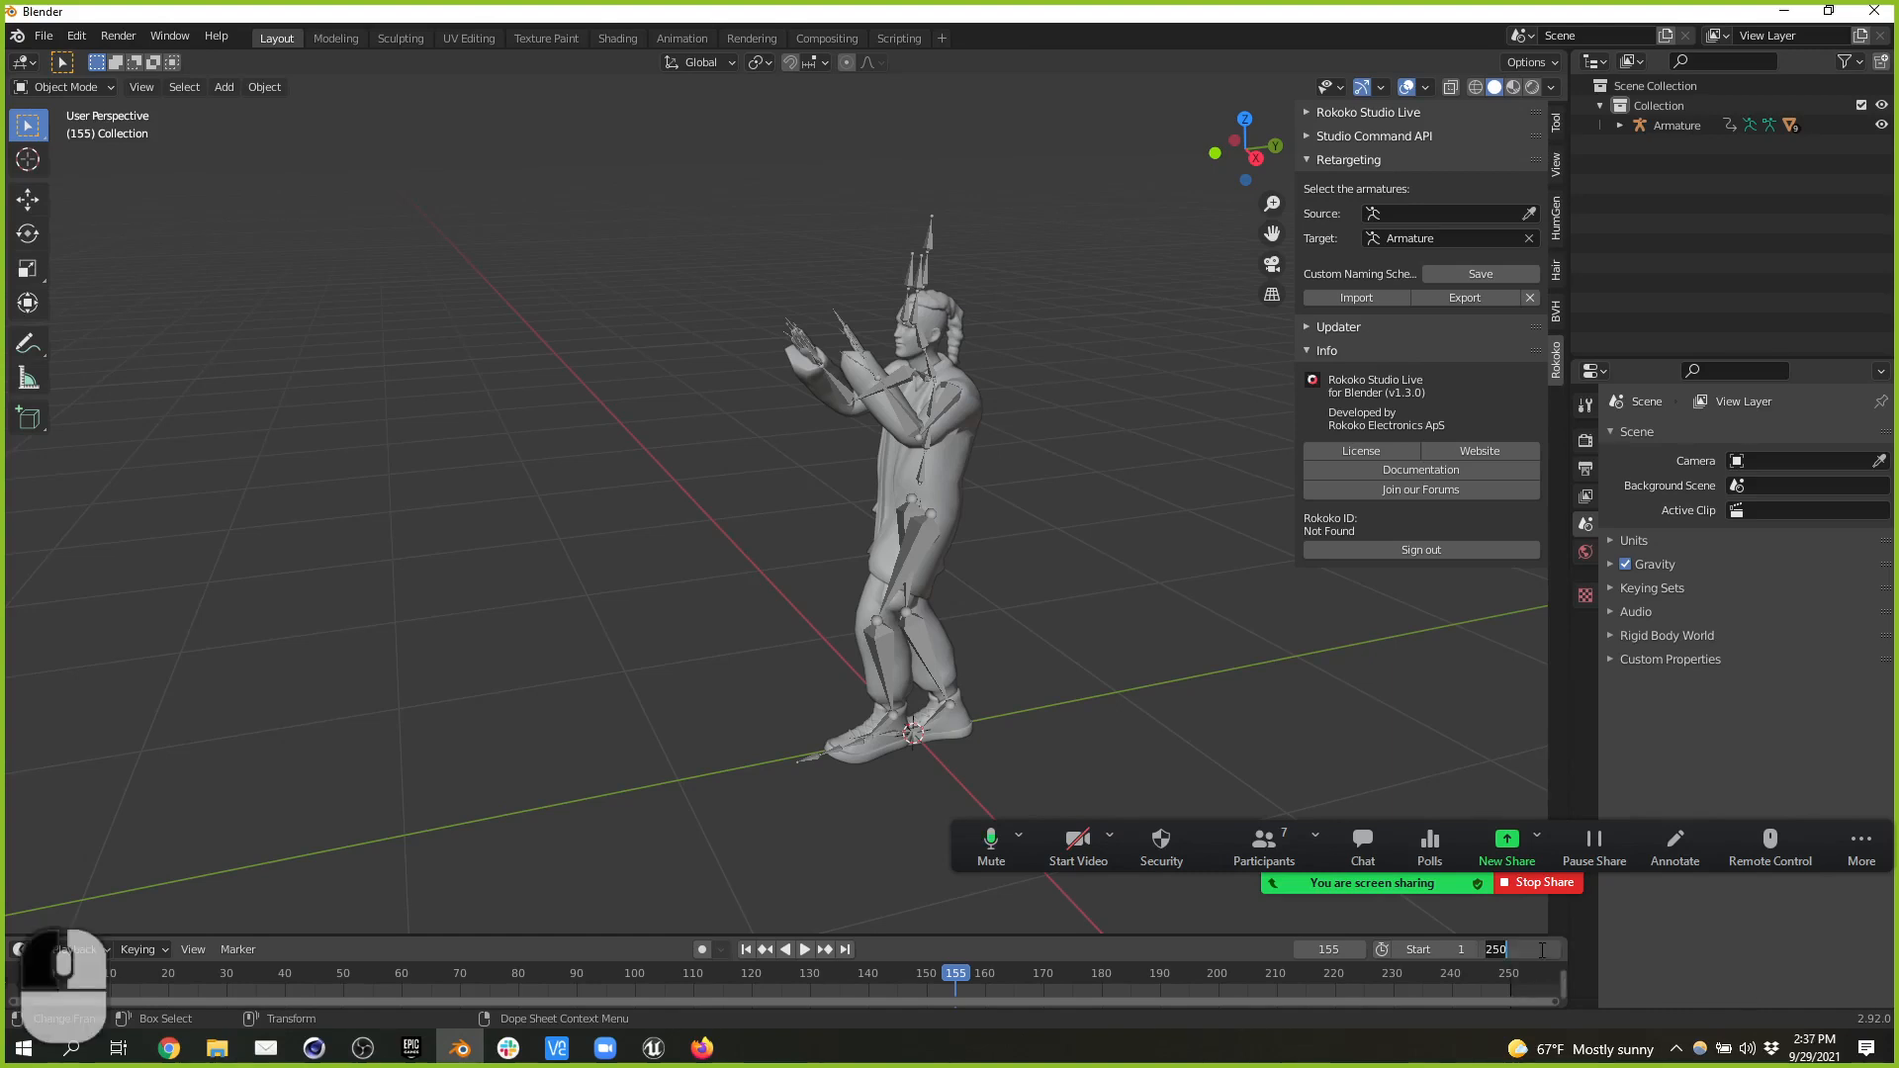
text(400)
key(Return)
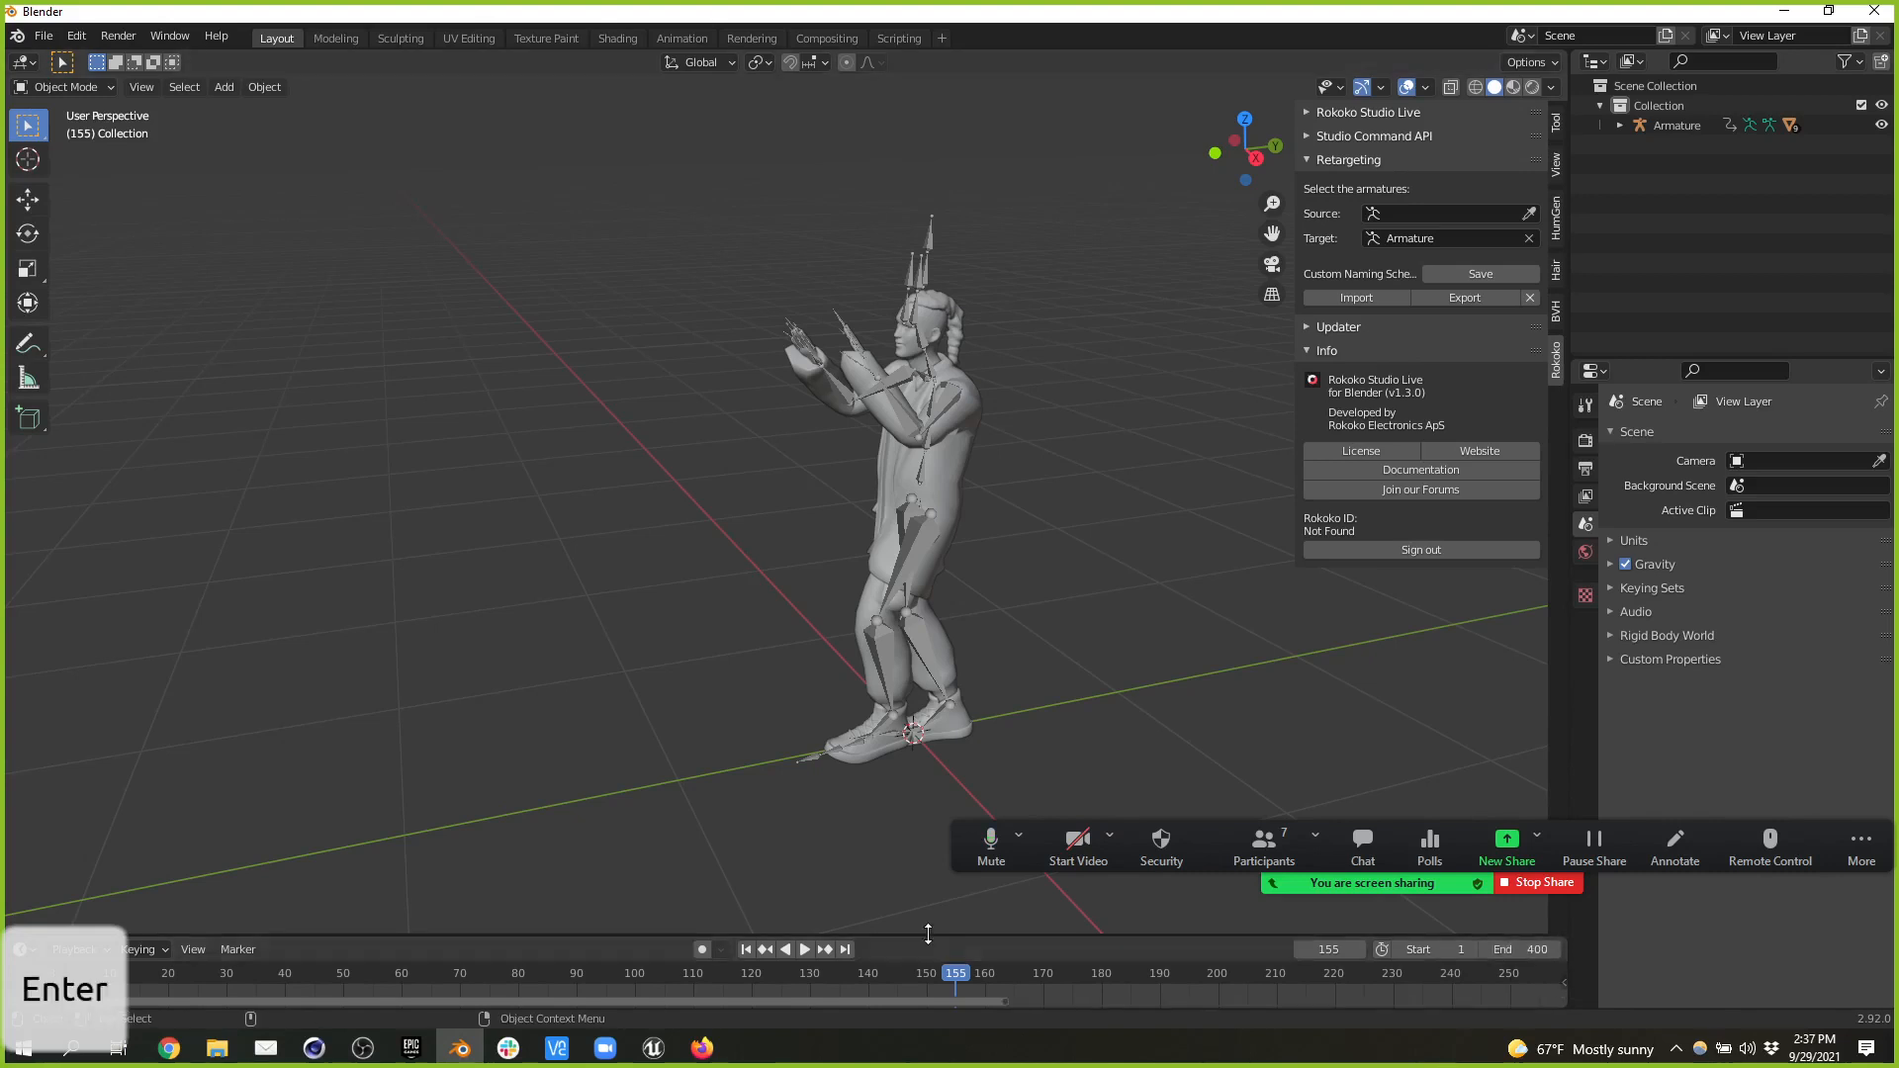
drag(1006, 1001, 1415, 1004)
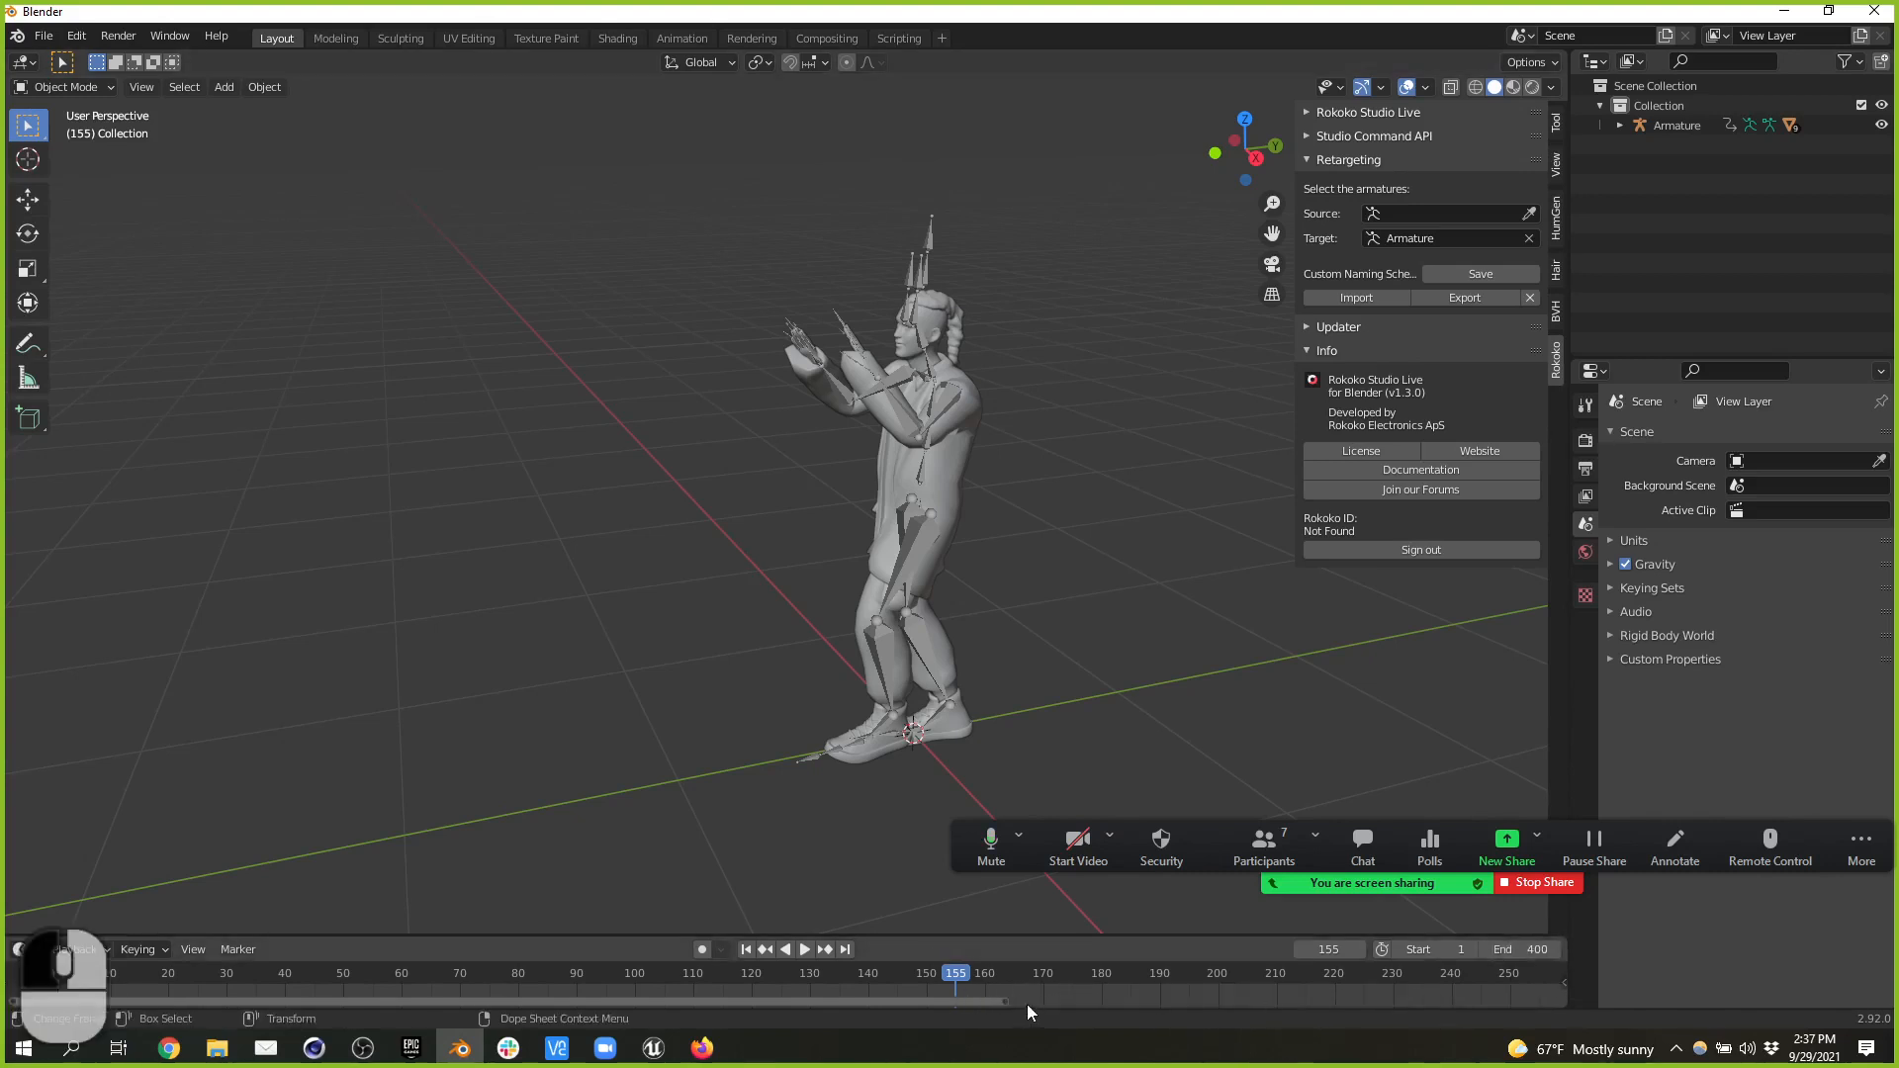
drag(1008, 1004, 1644, 1009)
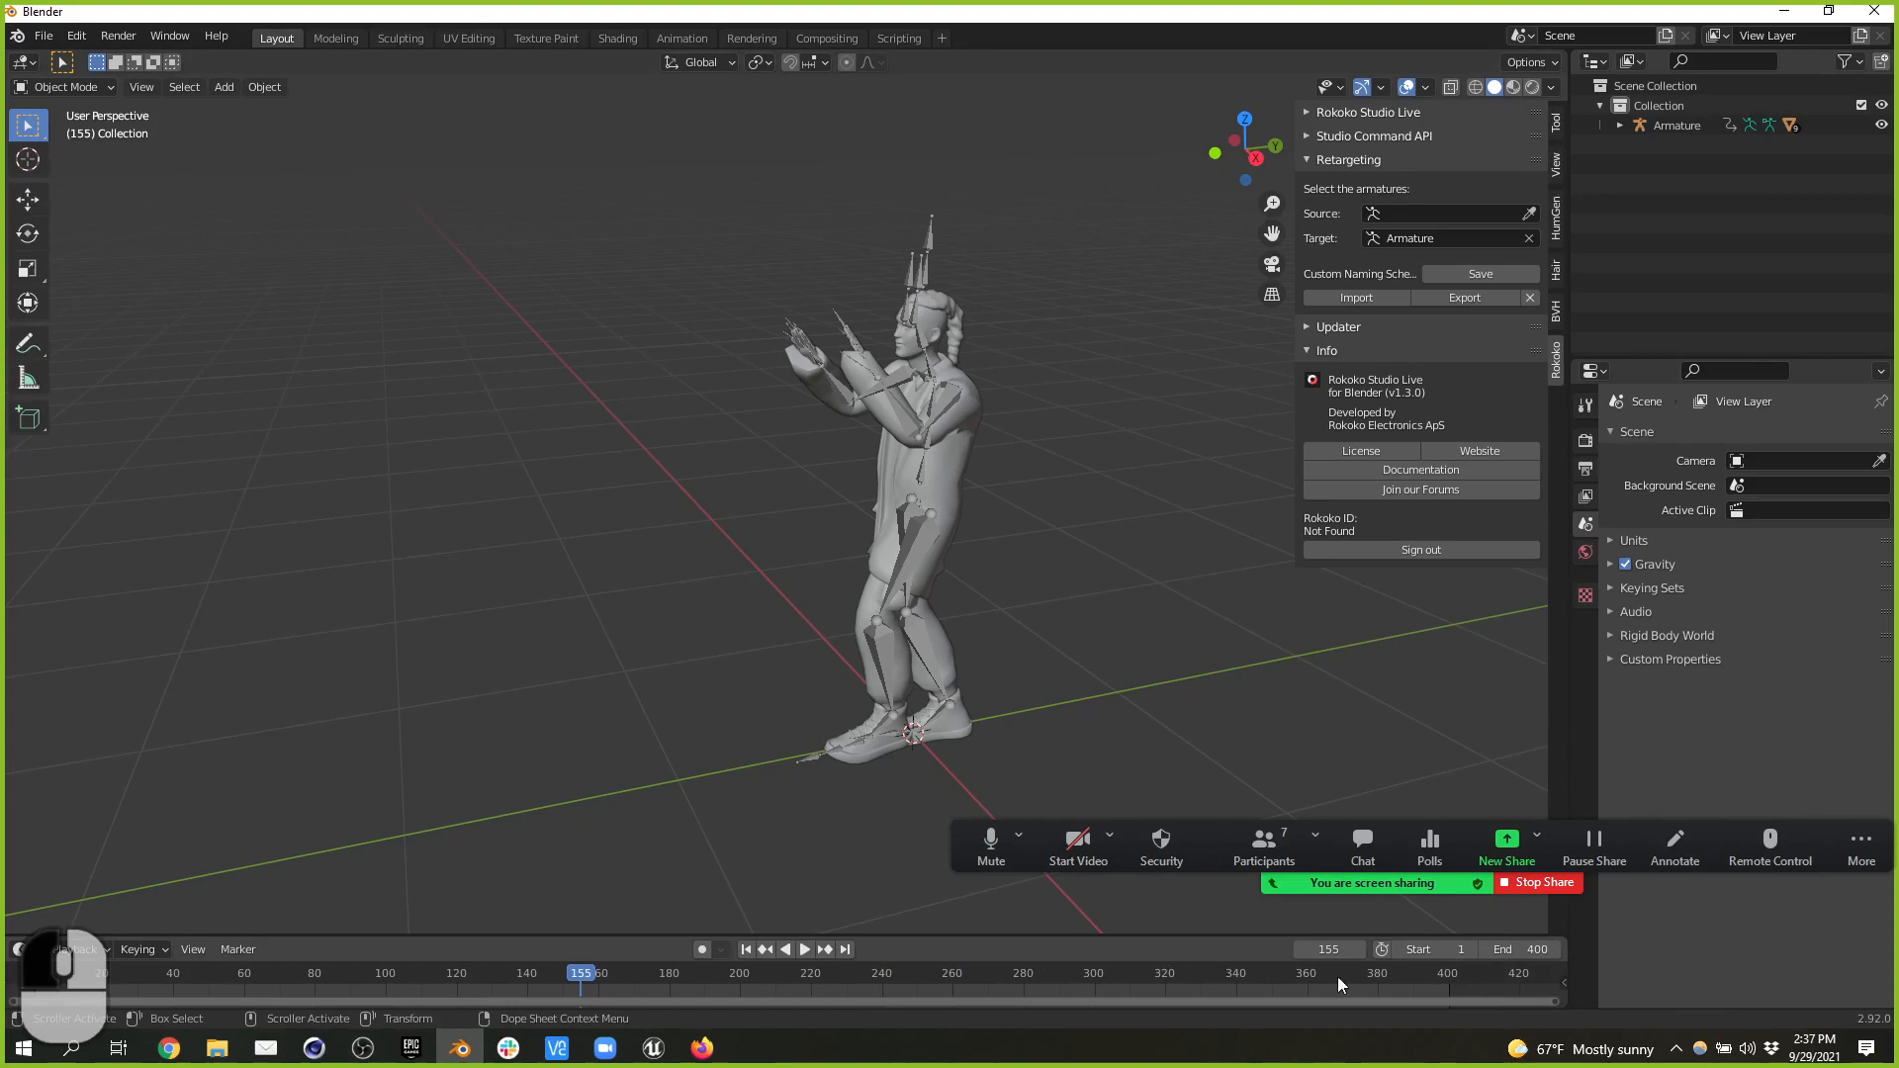
drag(685, 977, 1061, 977)
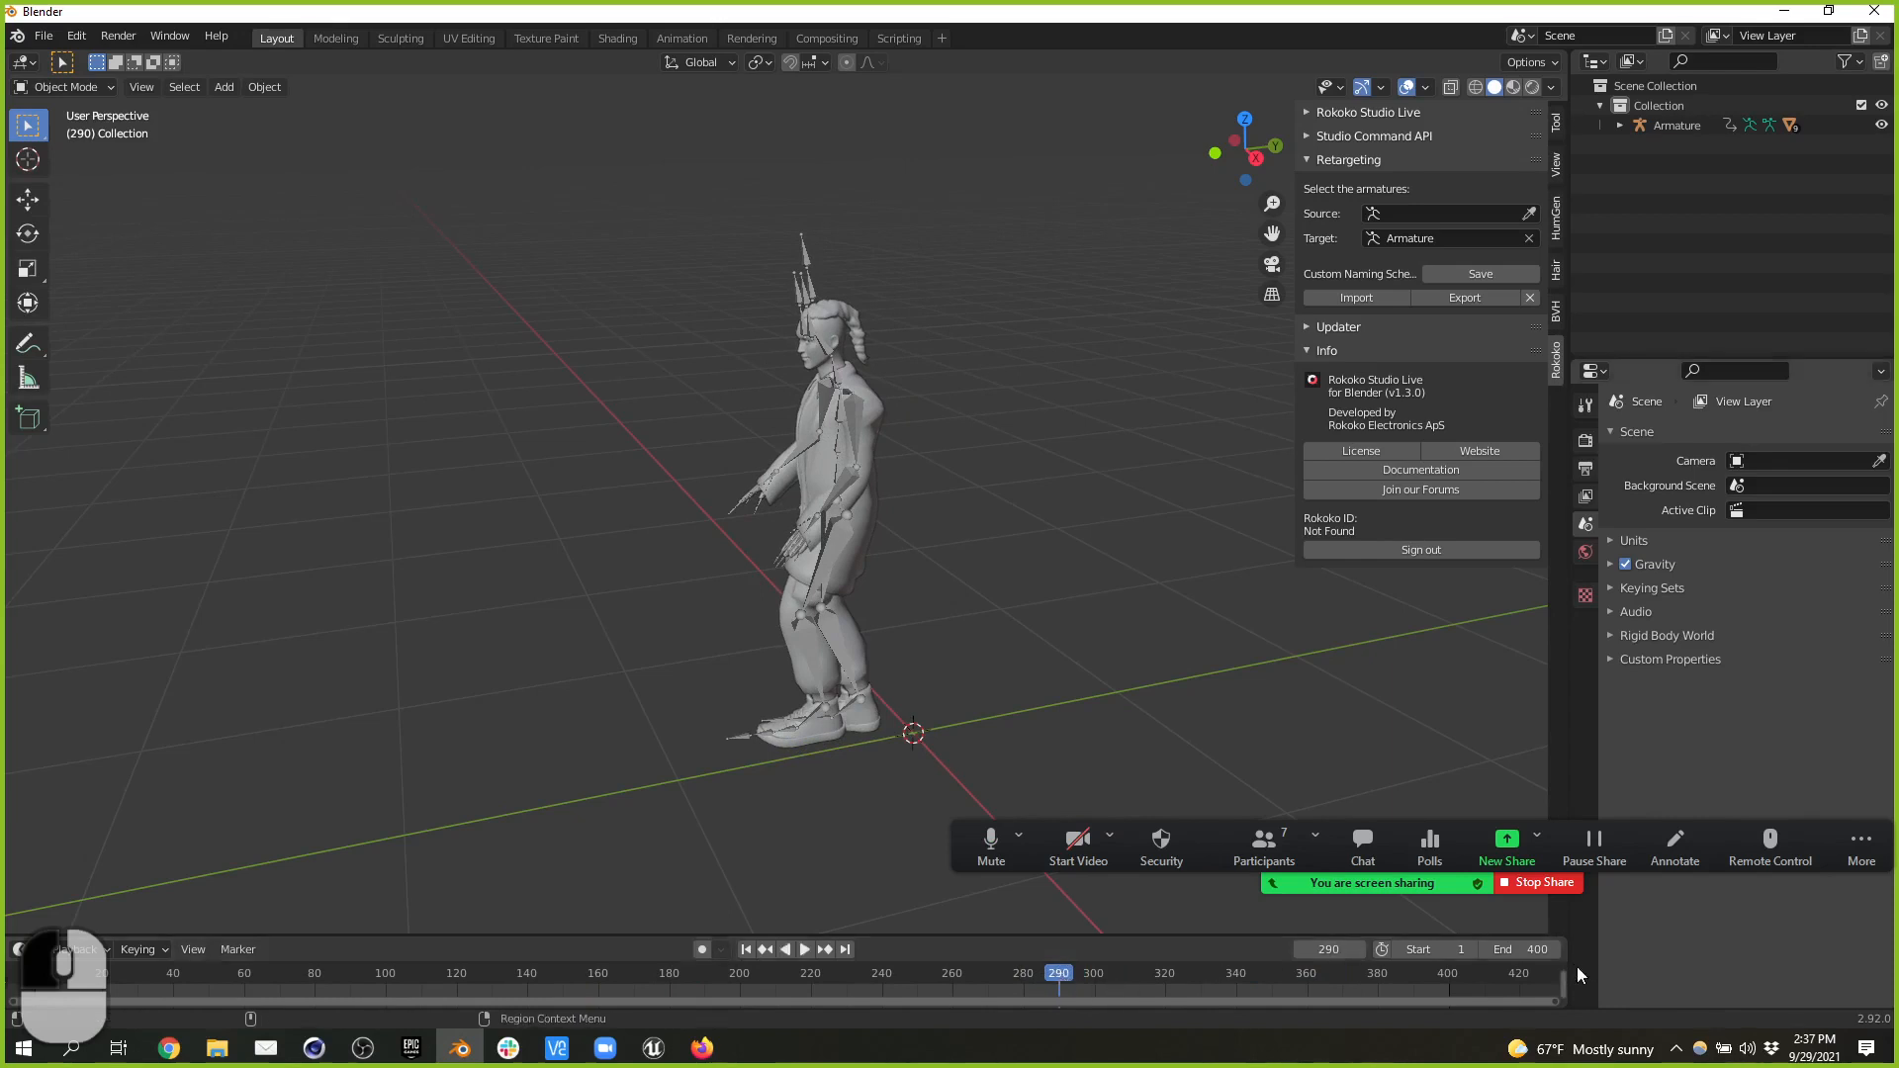
- Set the animation's end frame to 290 and fit the timeline range to it
click(1540, 949)
text(290)
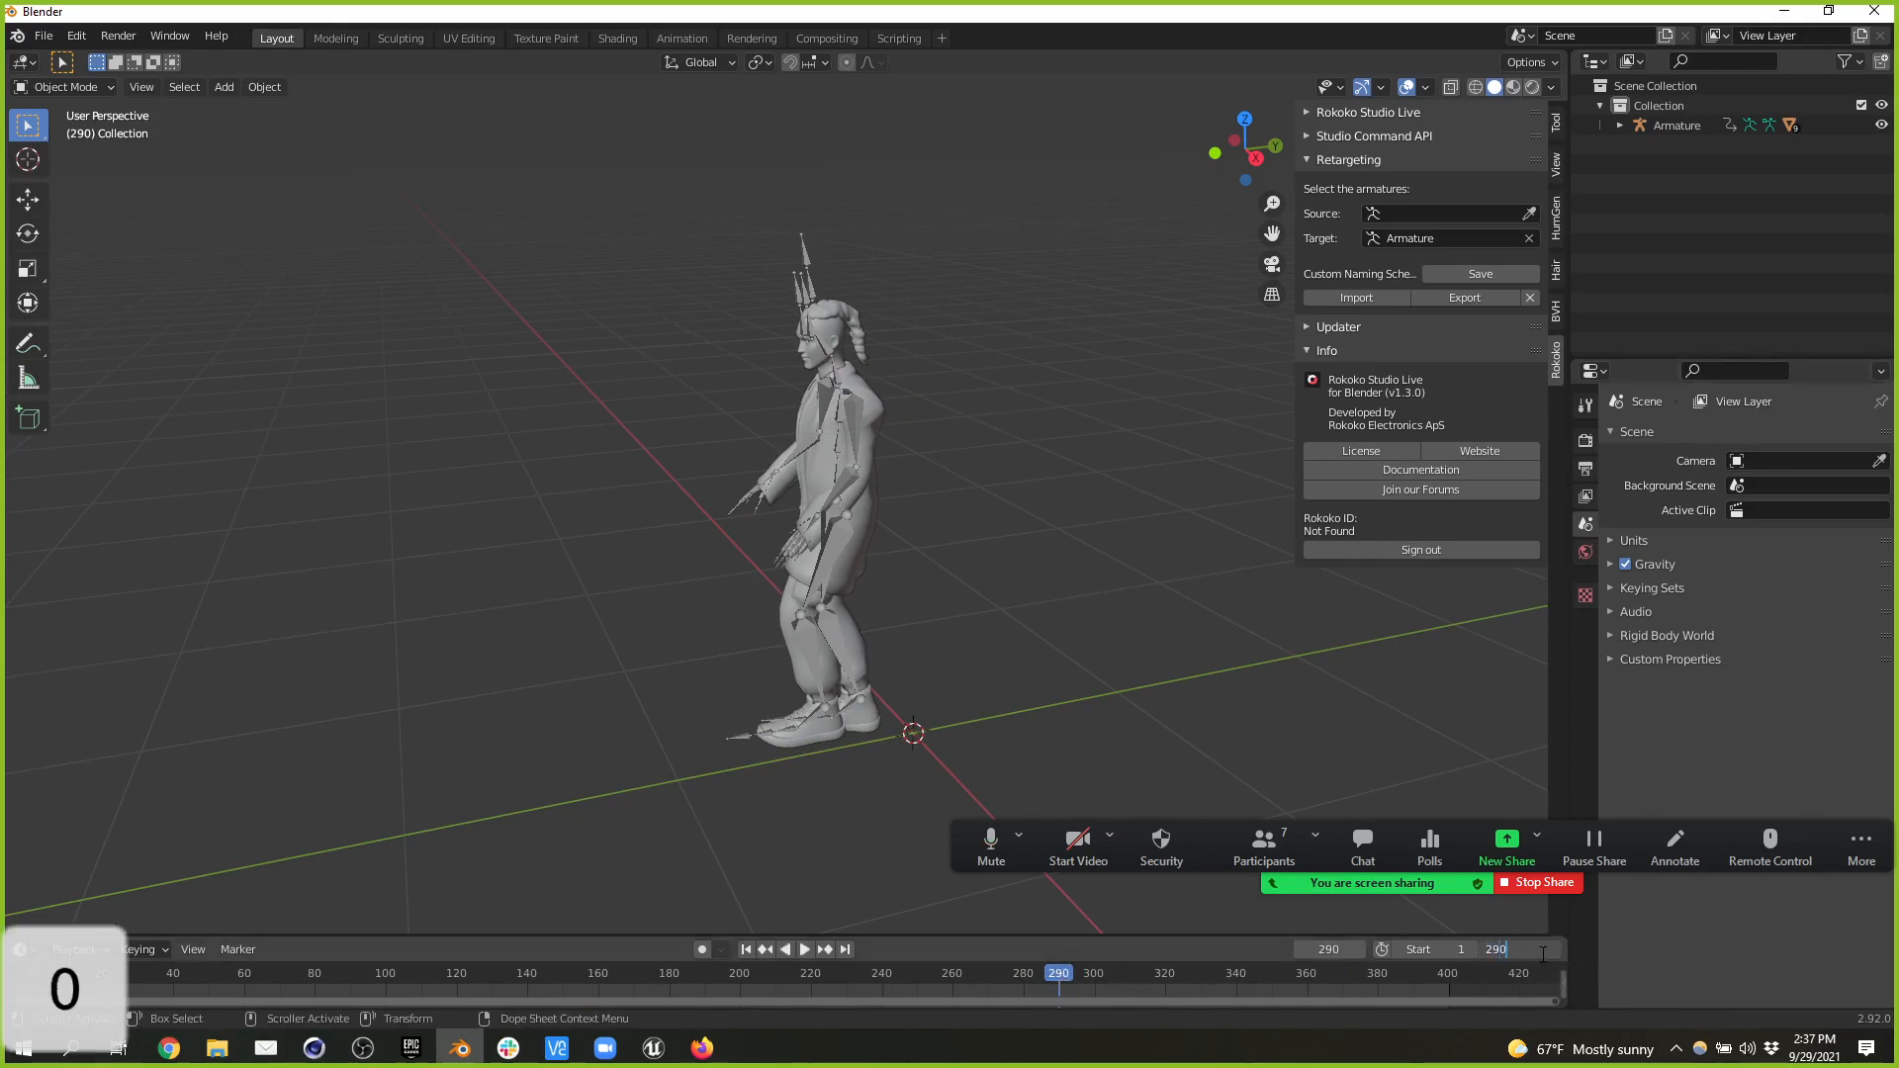
key(Tab)
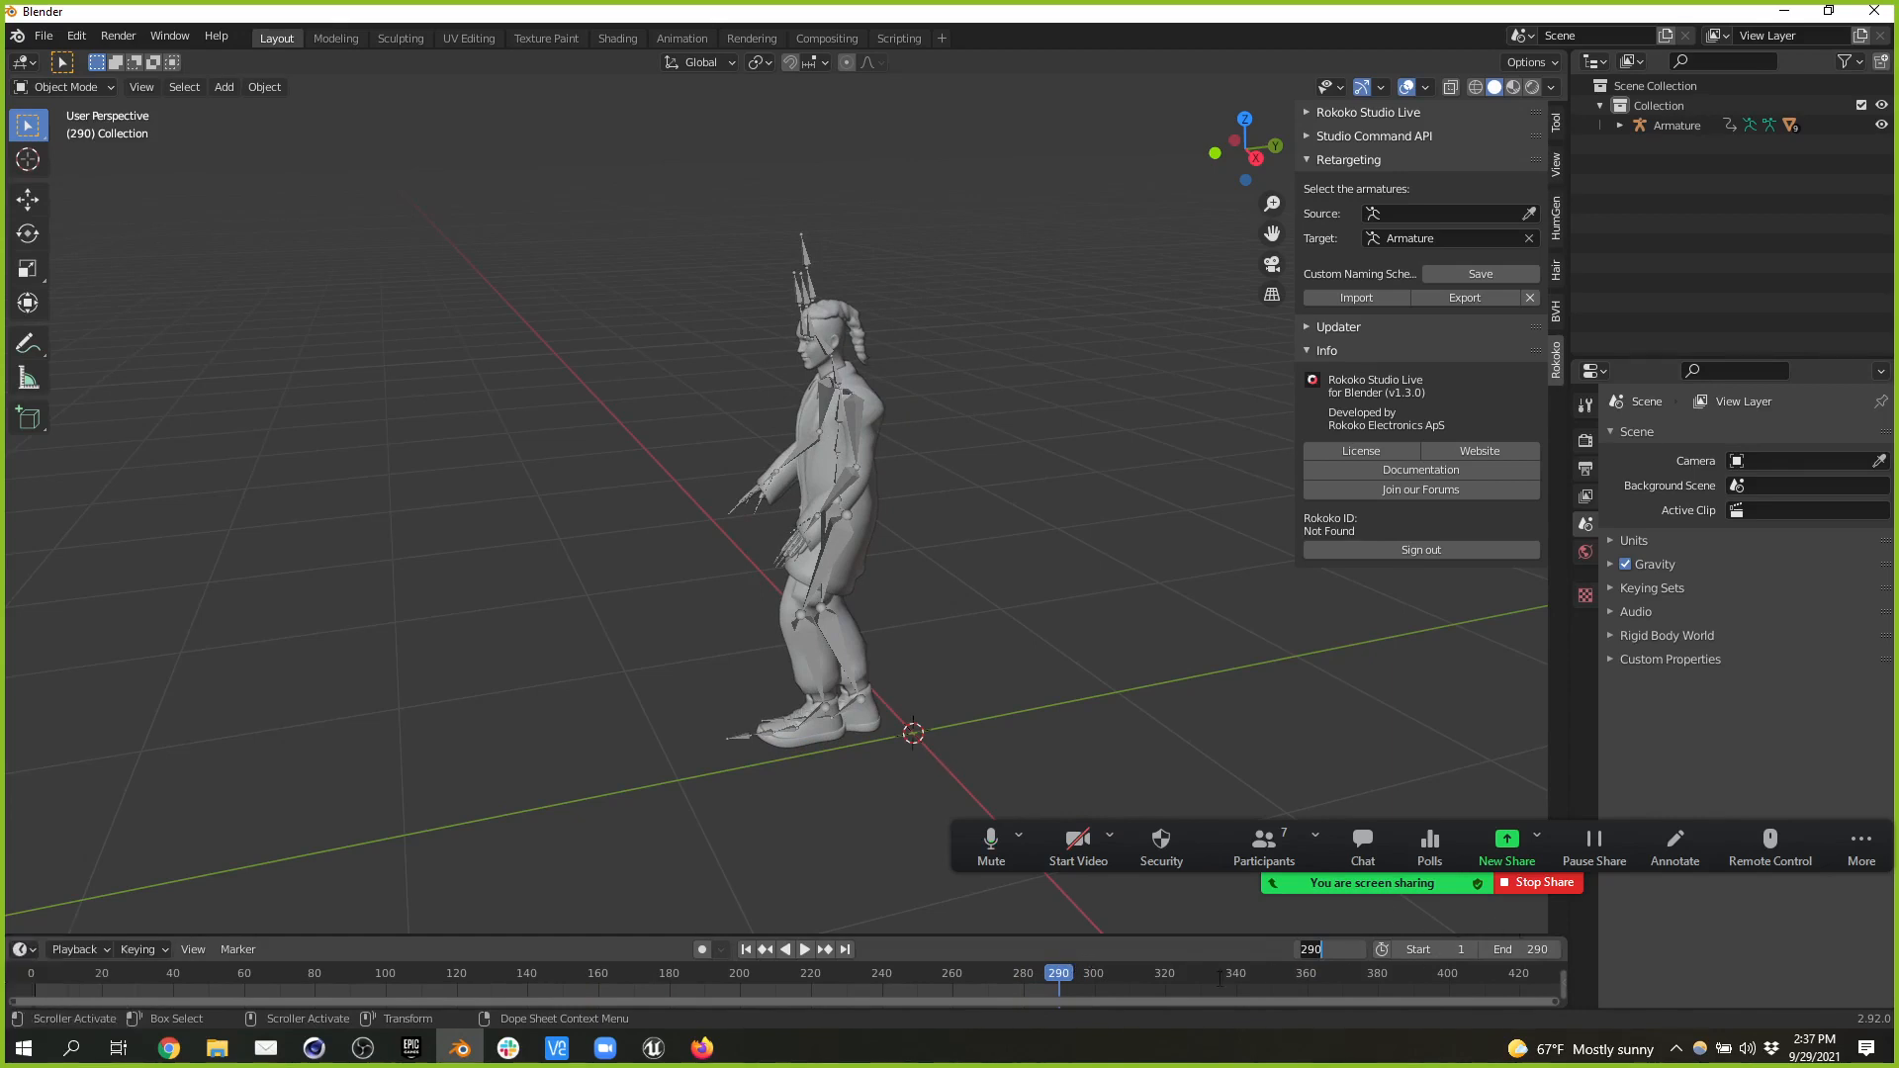
click(1330, 950)
click(1064, 972)
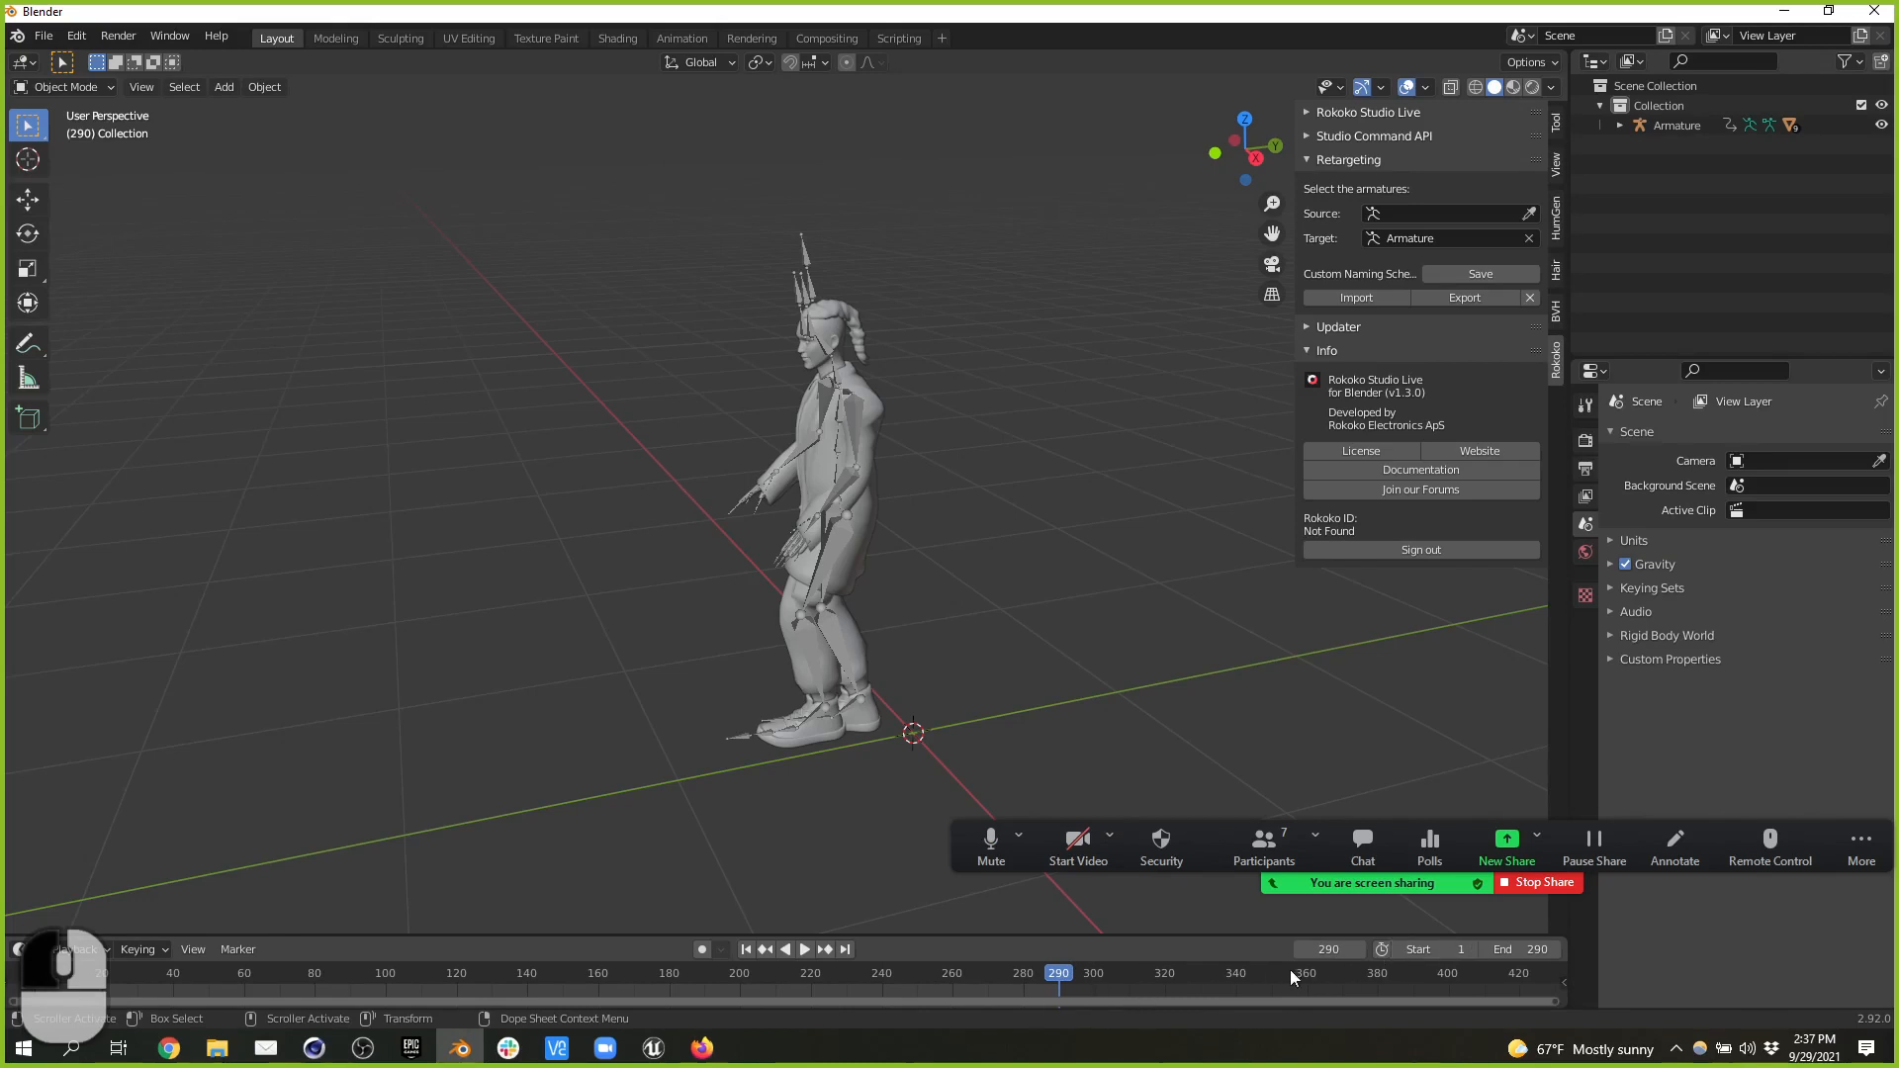
drag(1553, 1008, 1050, 1019)
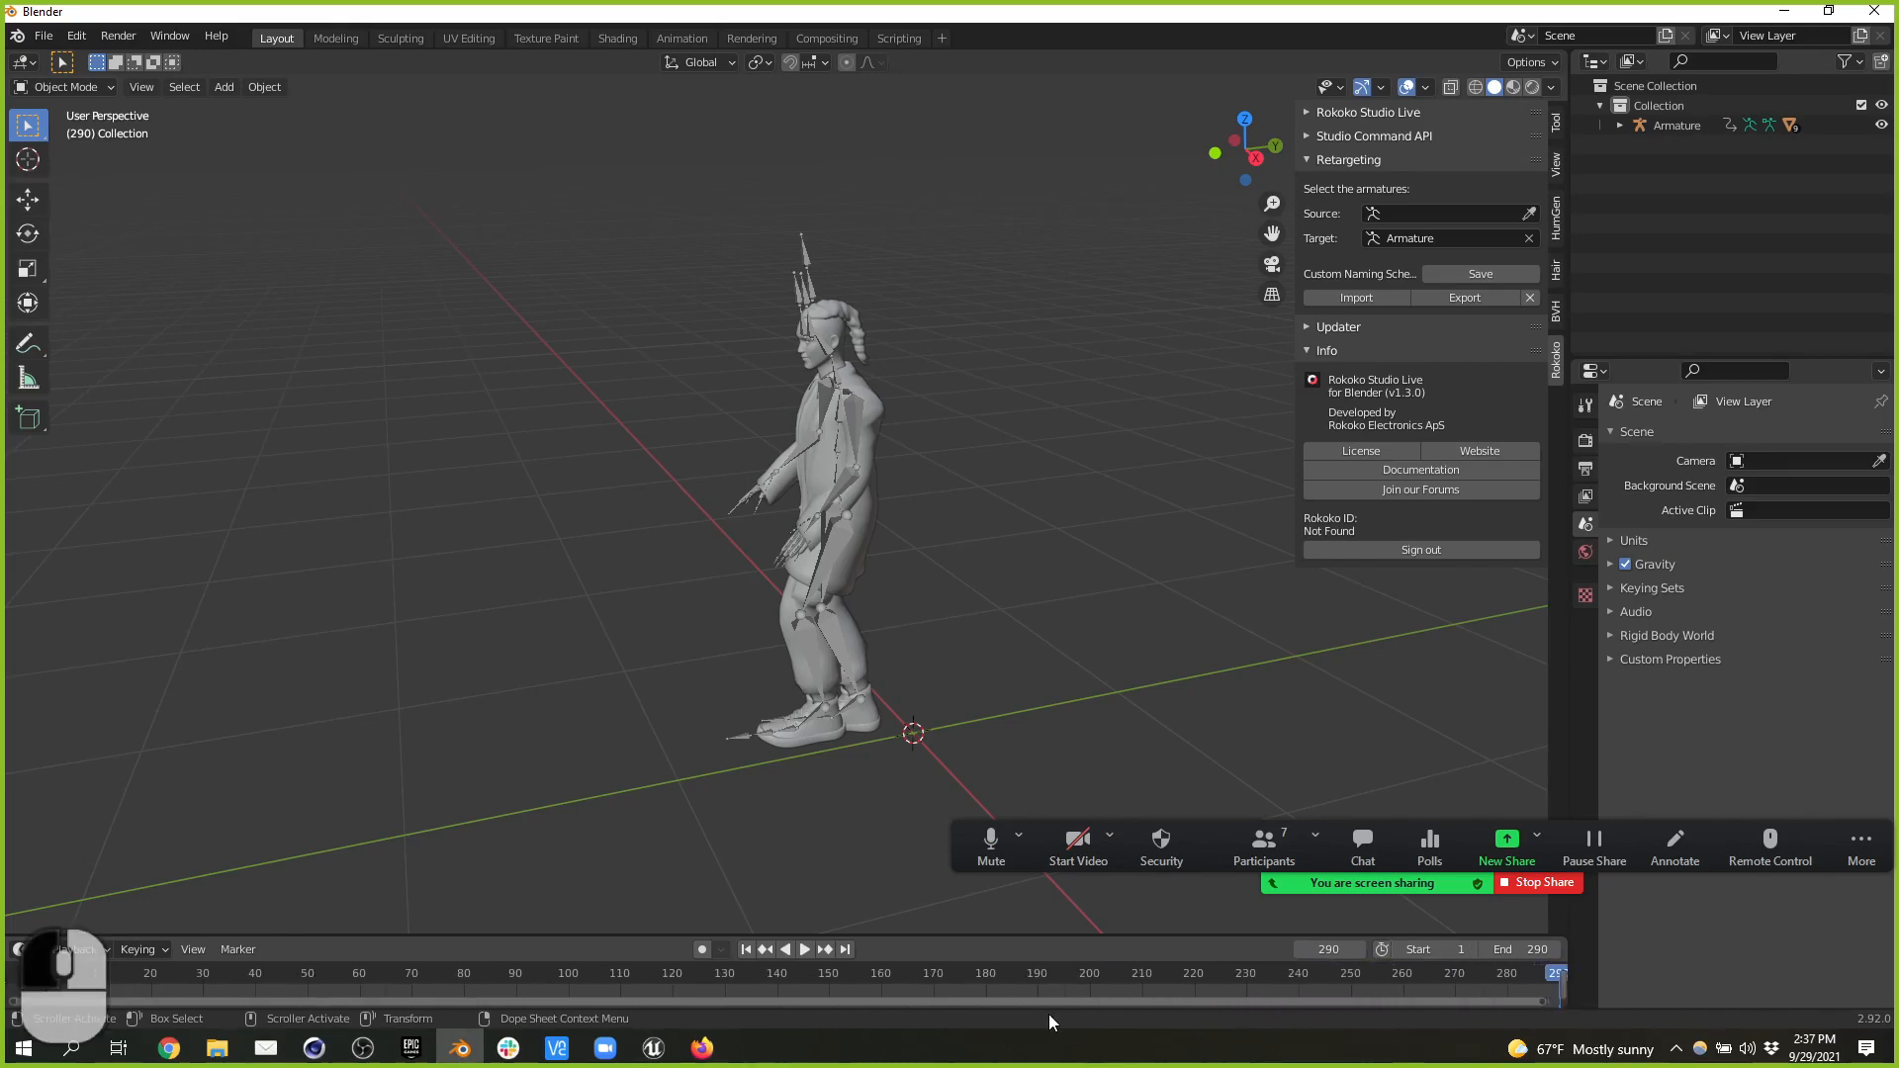
- Start an FBX export and review its include, transform and Bake Animation options
click(43, 35)
mouse_move(122, 320)
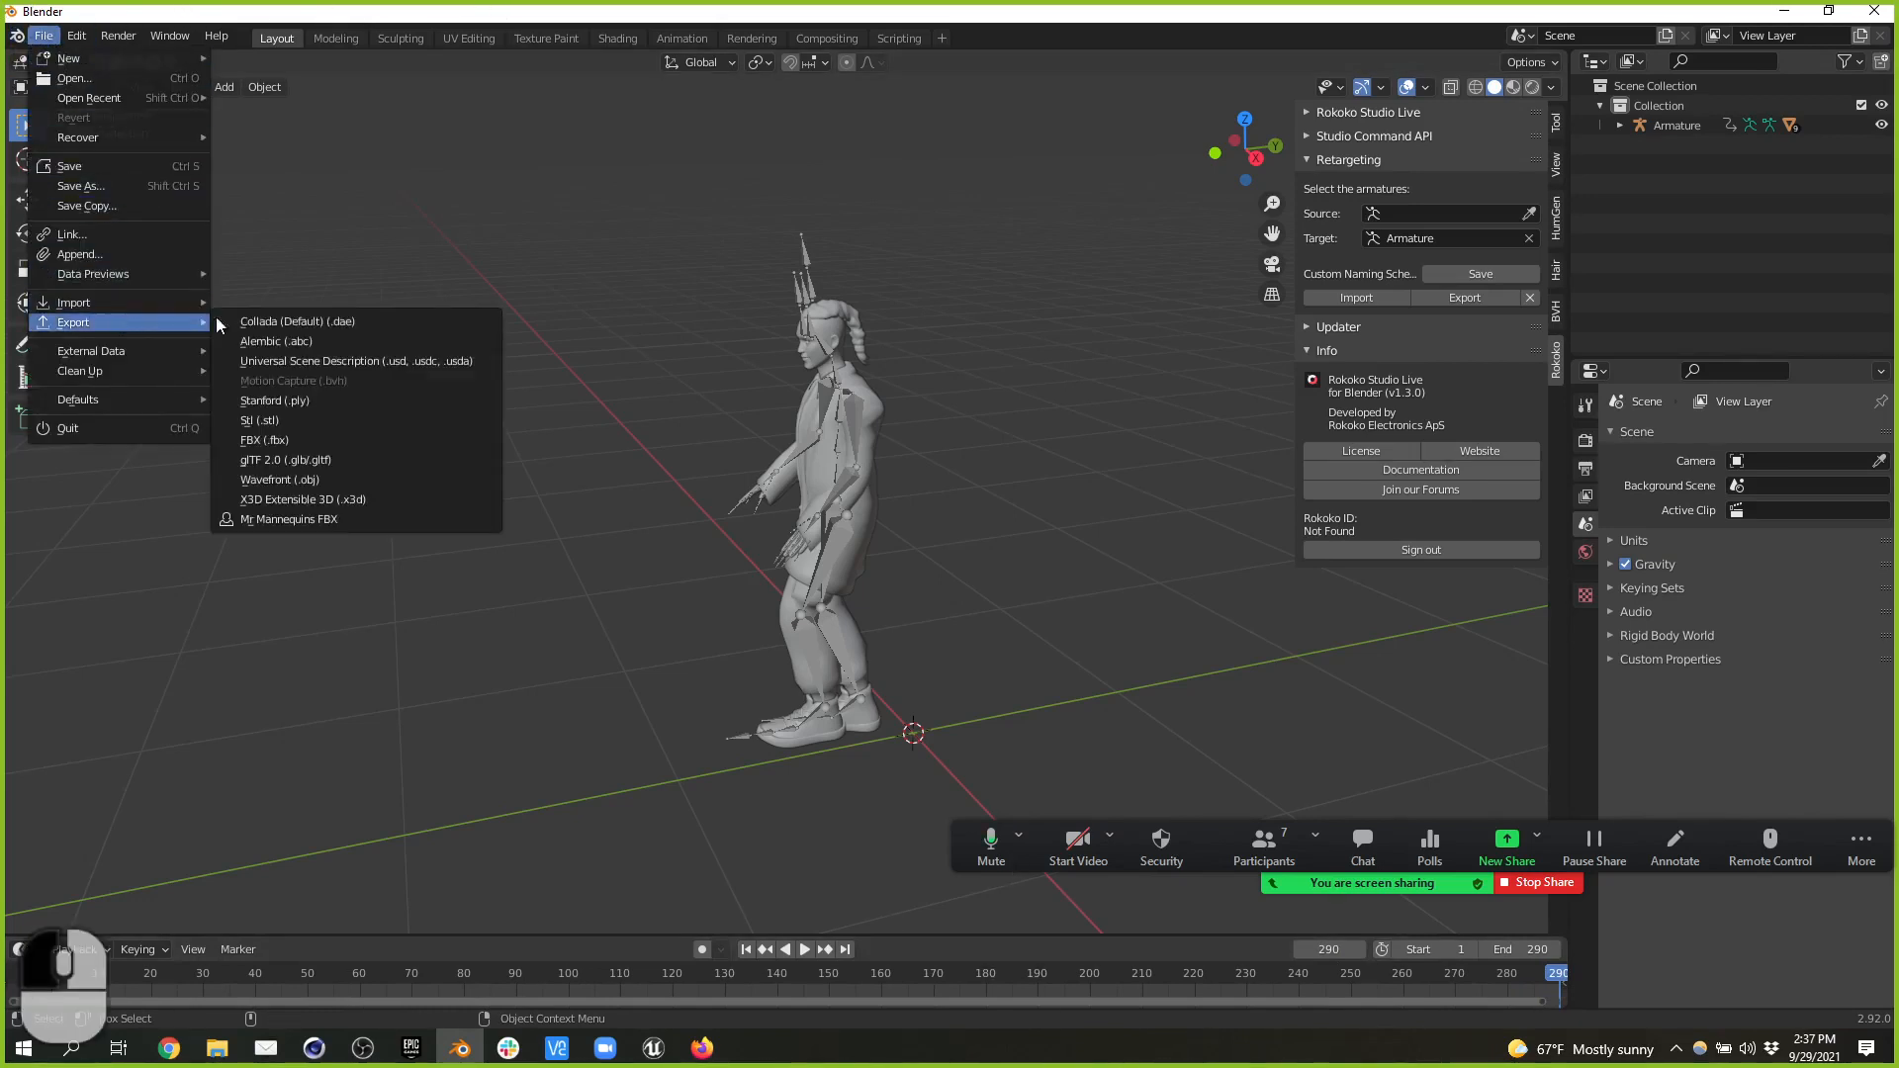
click(319, 442)
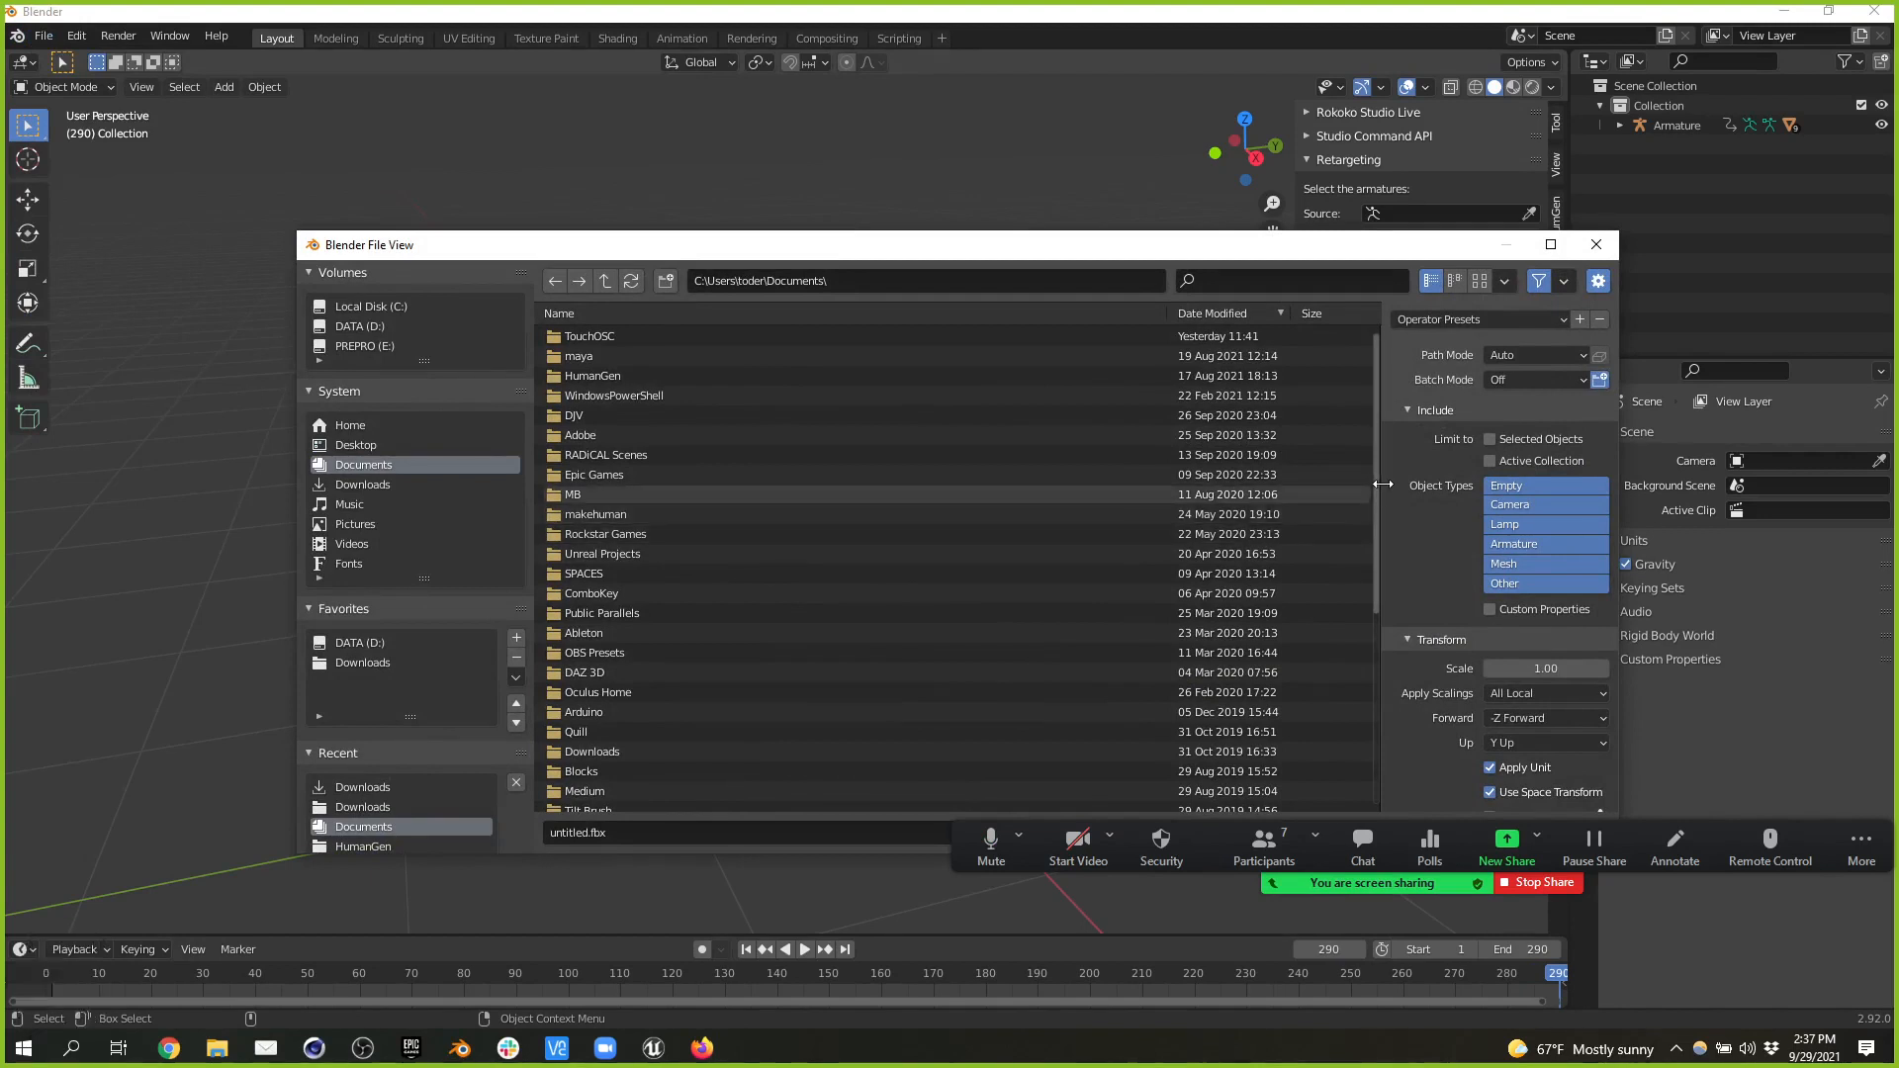
drag(1376, 492, 1280, 472)
scroll(1338, 571, down, 2)
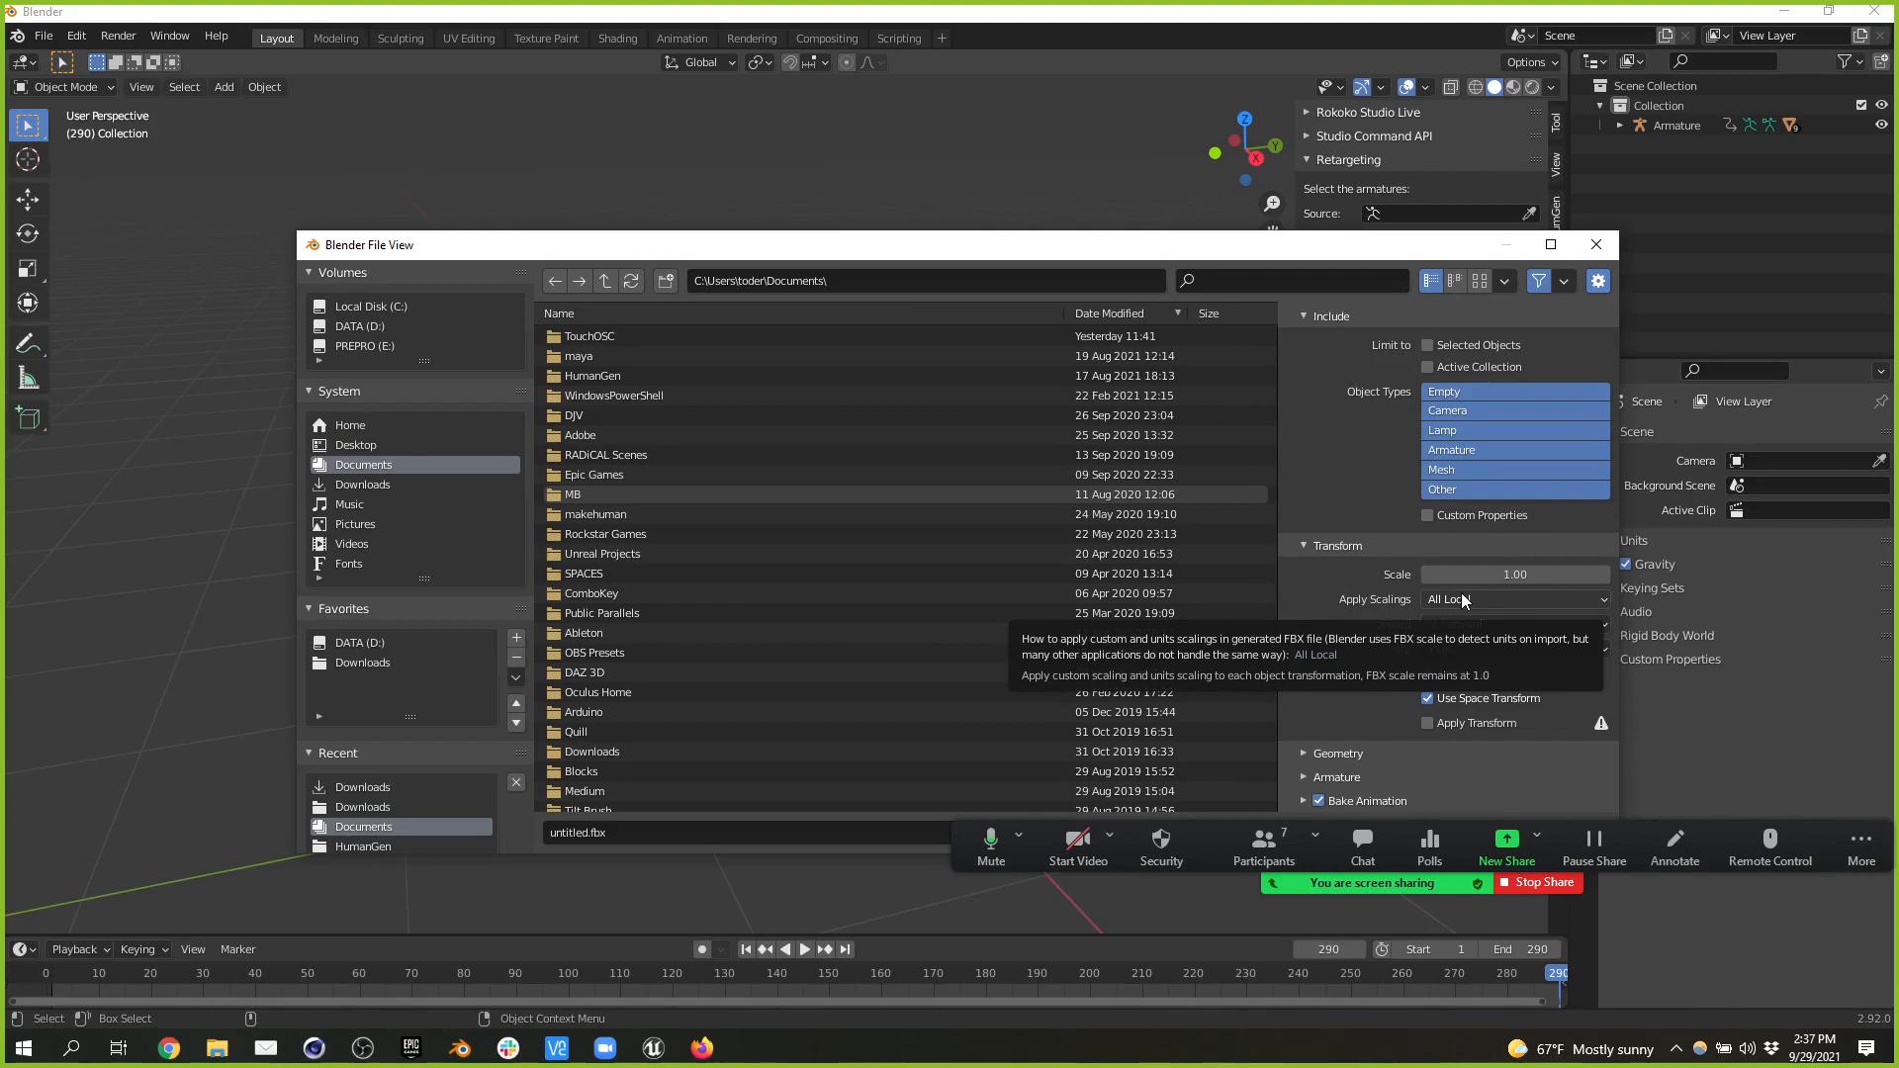
scroll(1266, 702, down, 2)
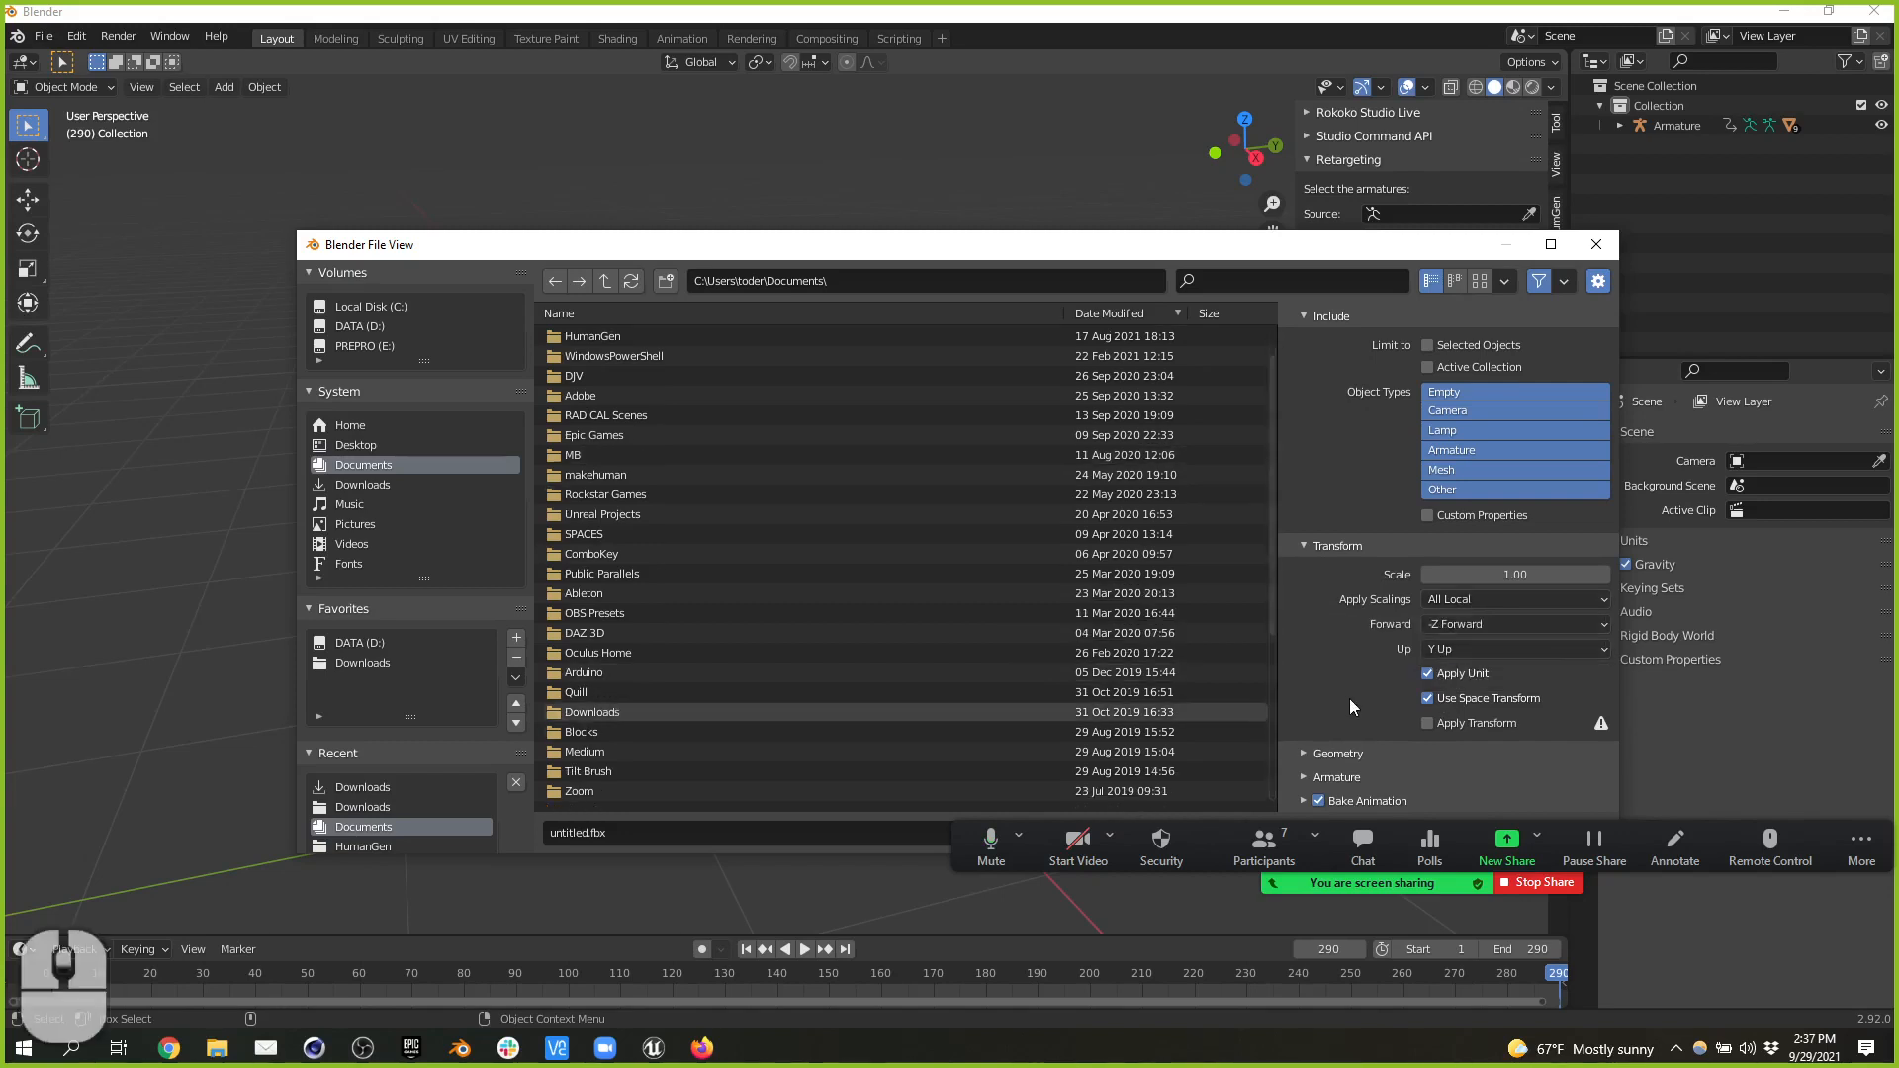
click(1303, 801)
scroll(1375, 733, down, 4)
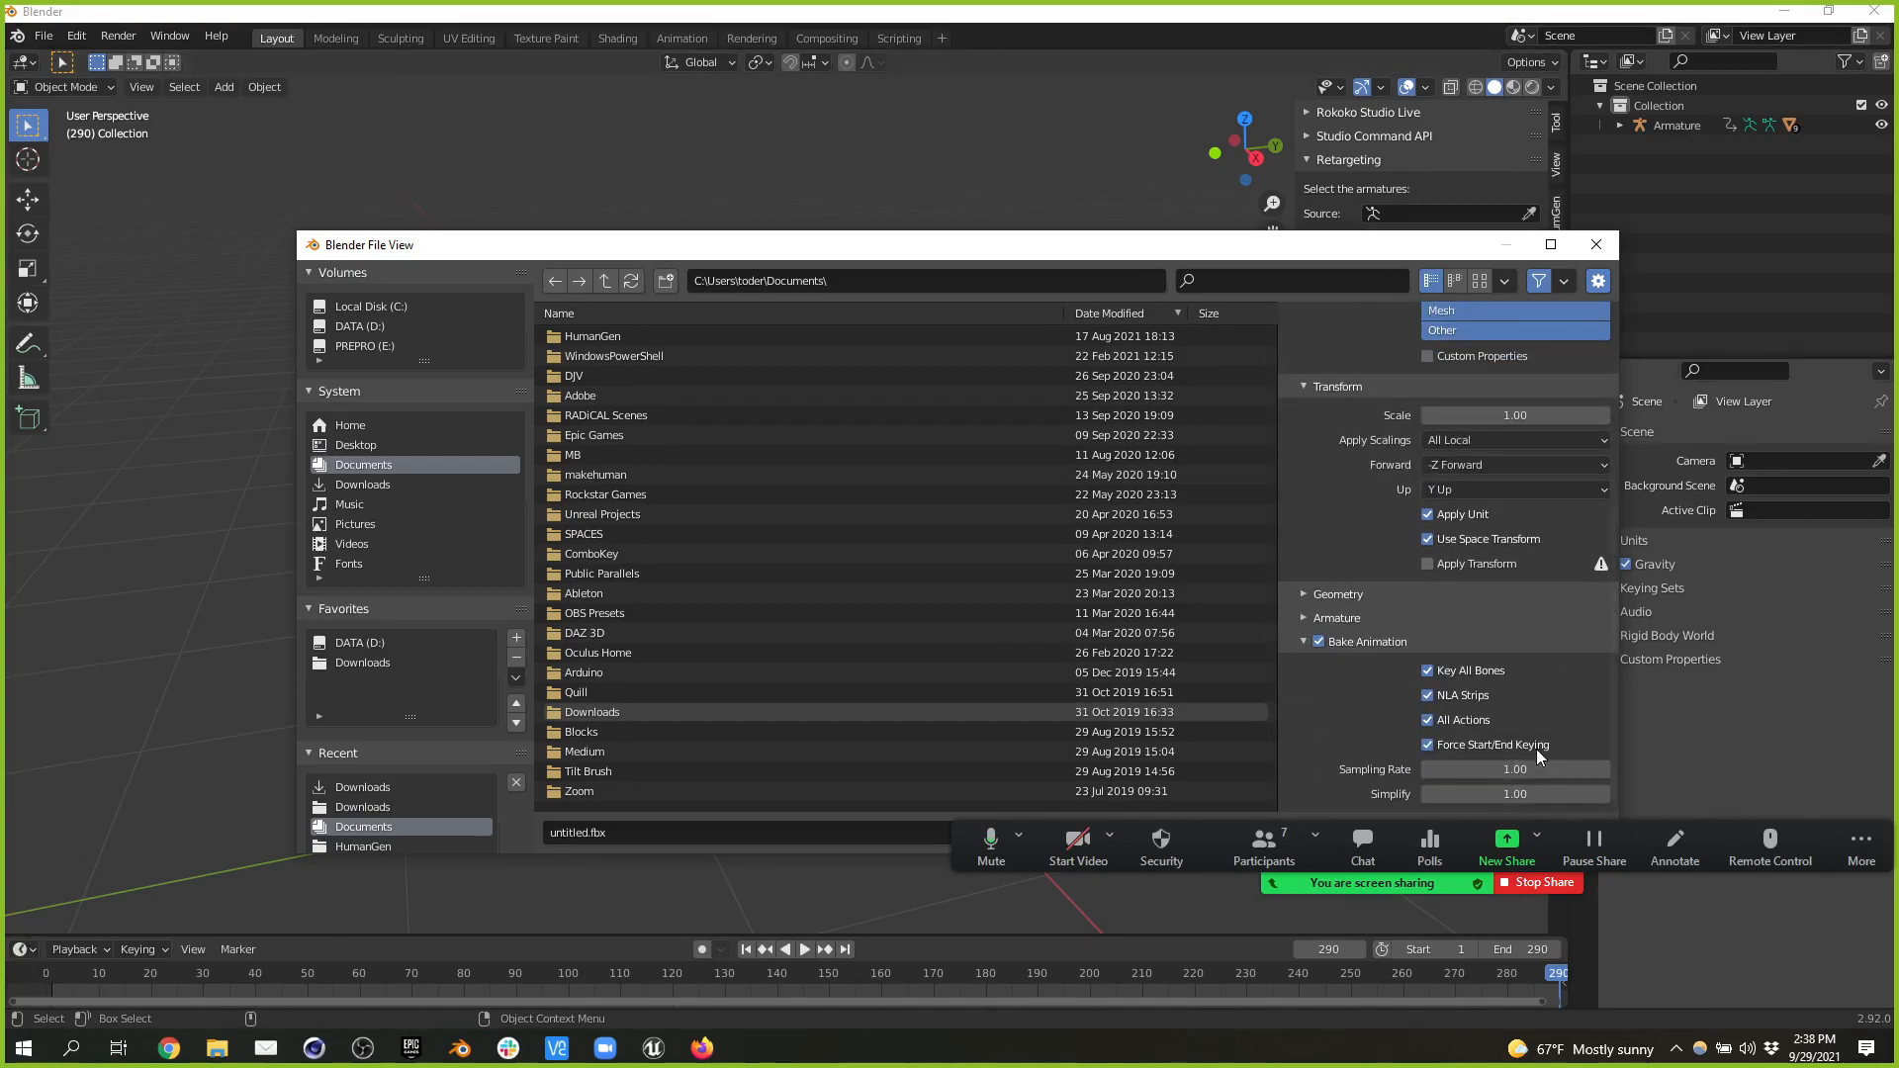
scroll(1455, 687, up, 6)
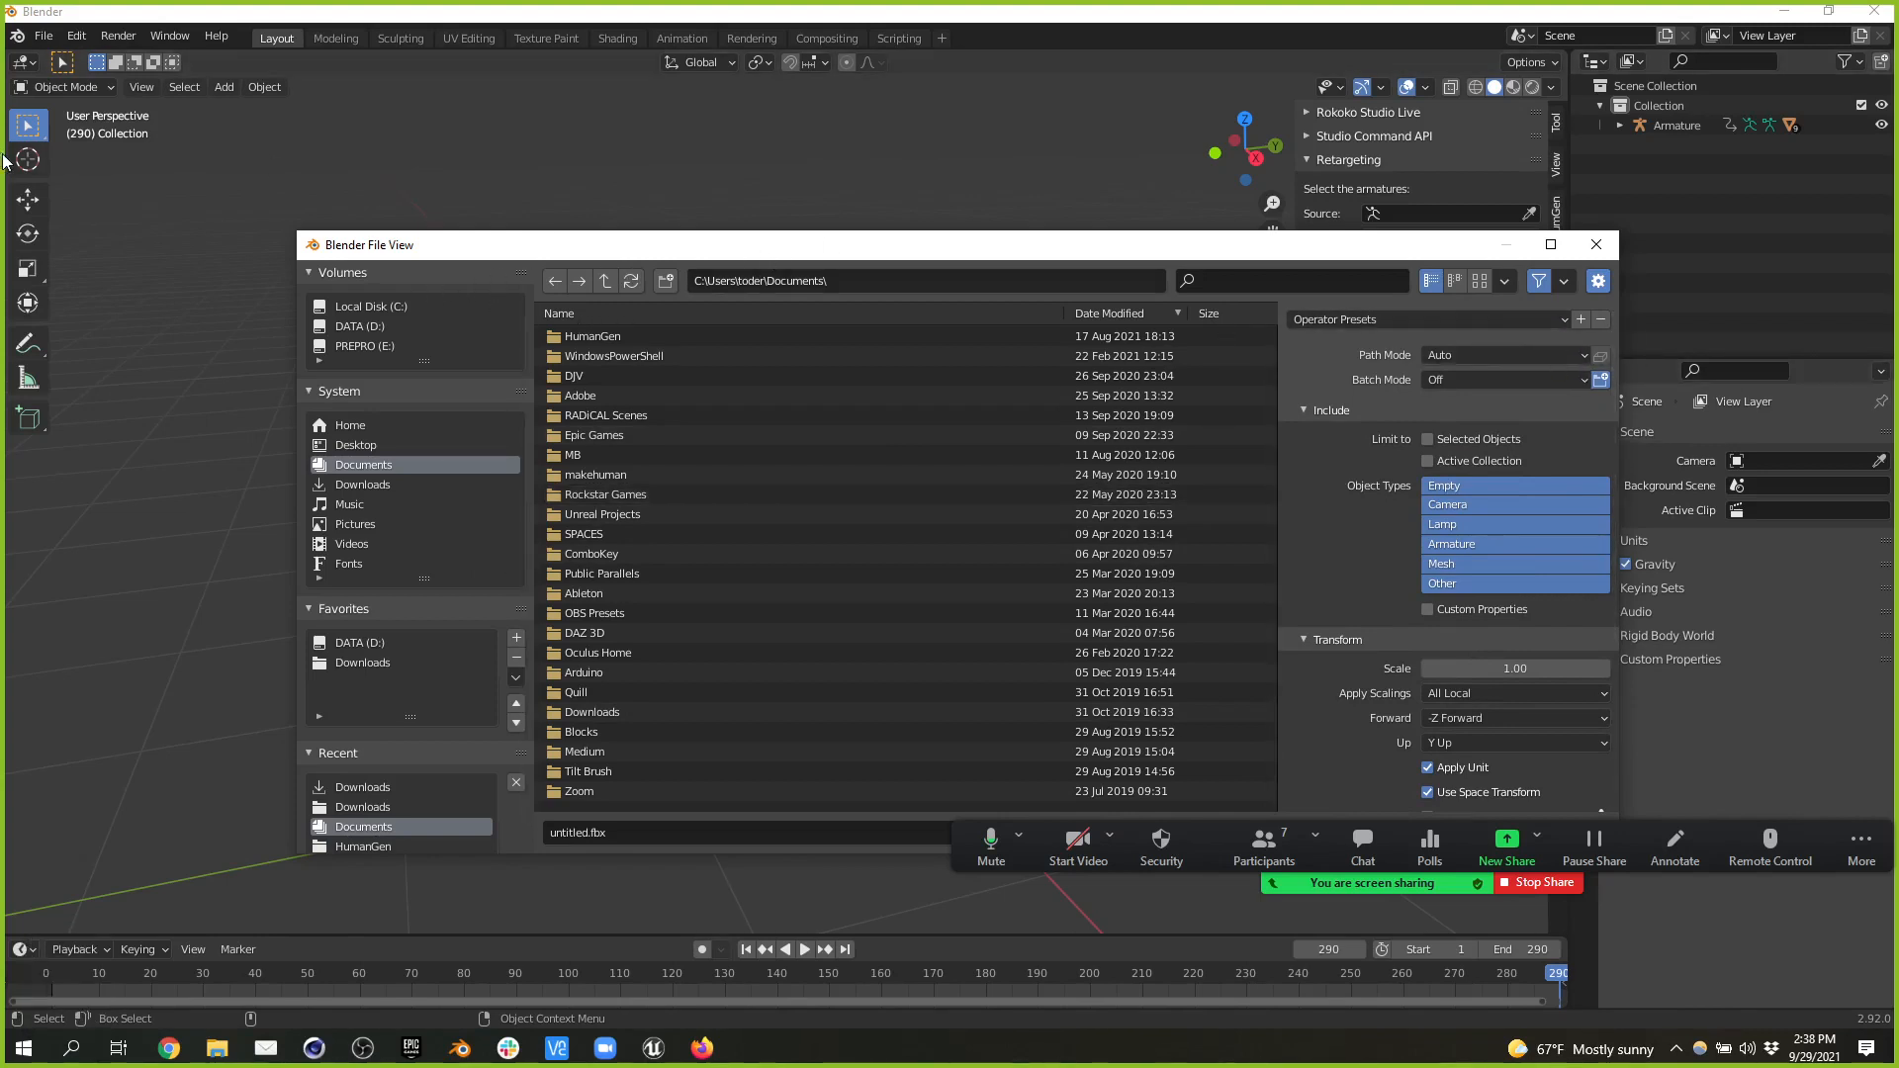
- Export the animated character as RadicalMocap.fbx to the D:\Downloads folder
click(694, 833)
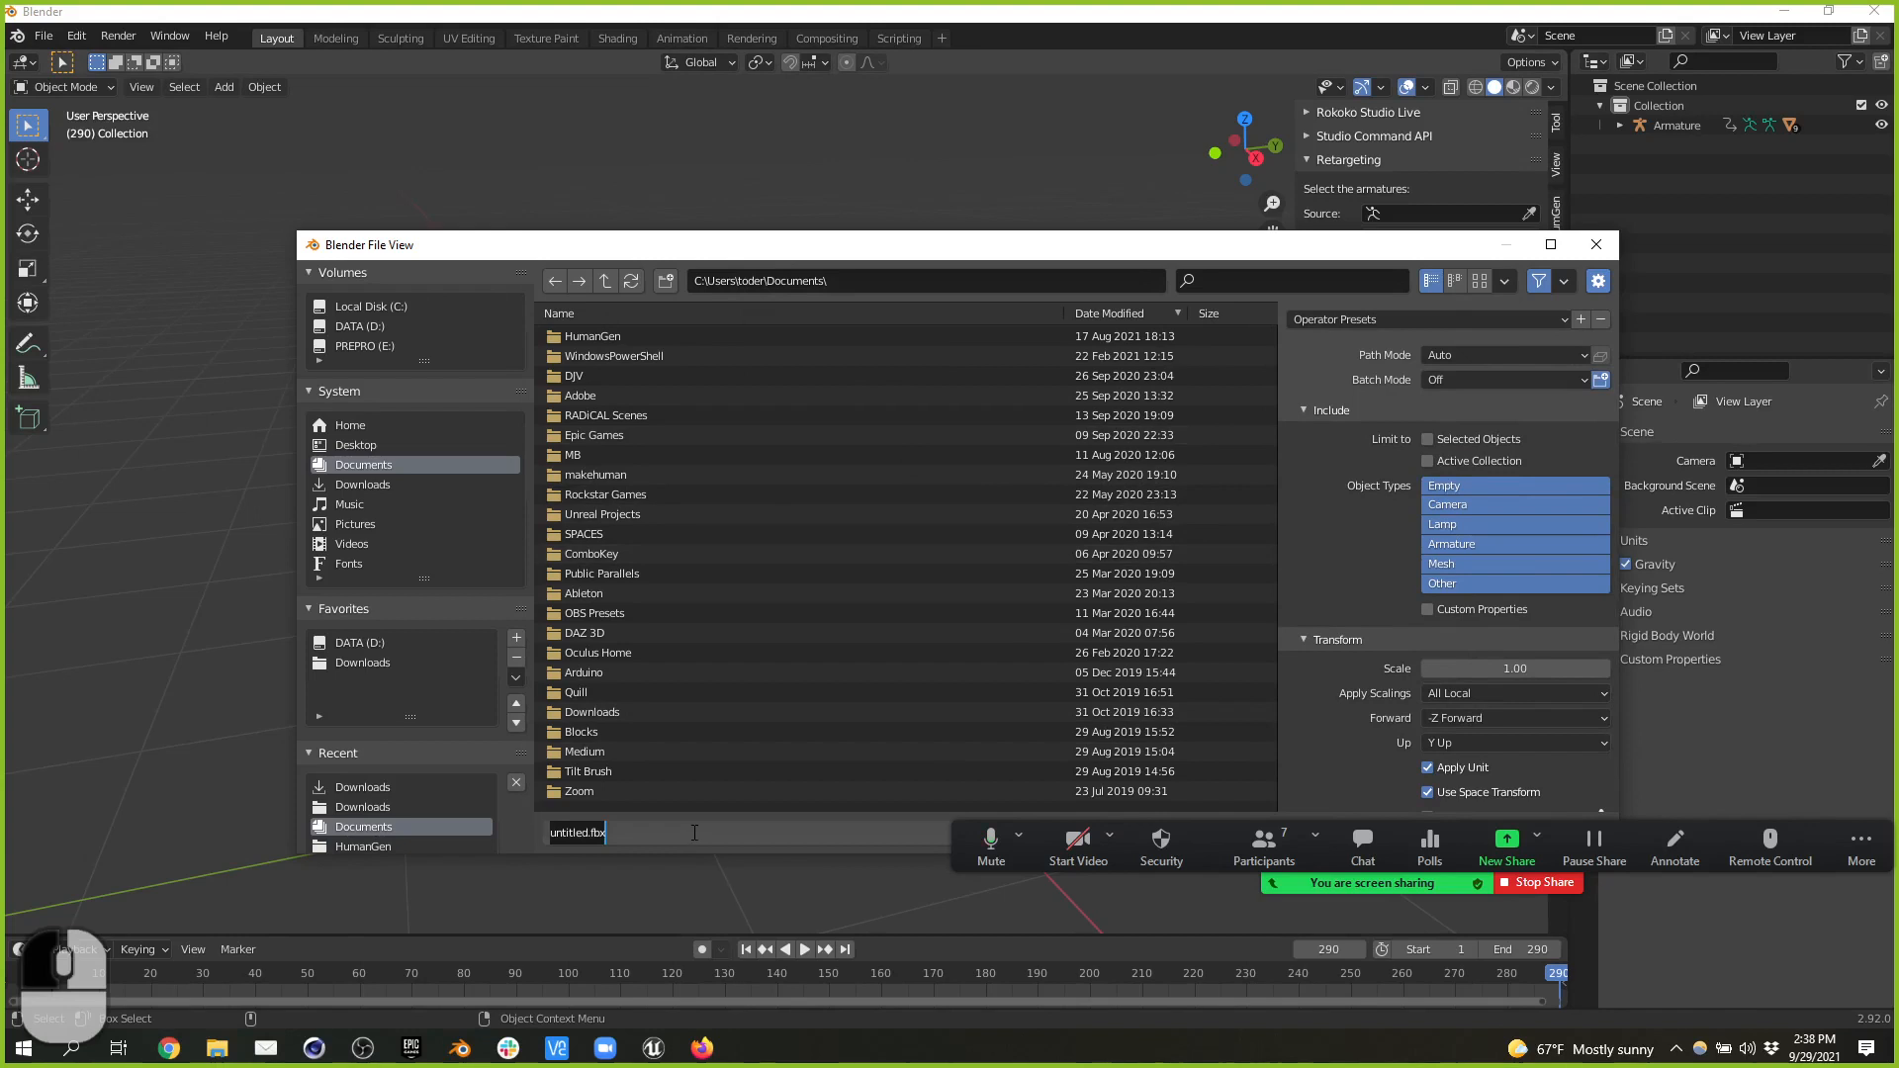
text(Radical)
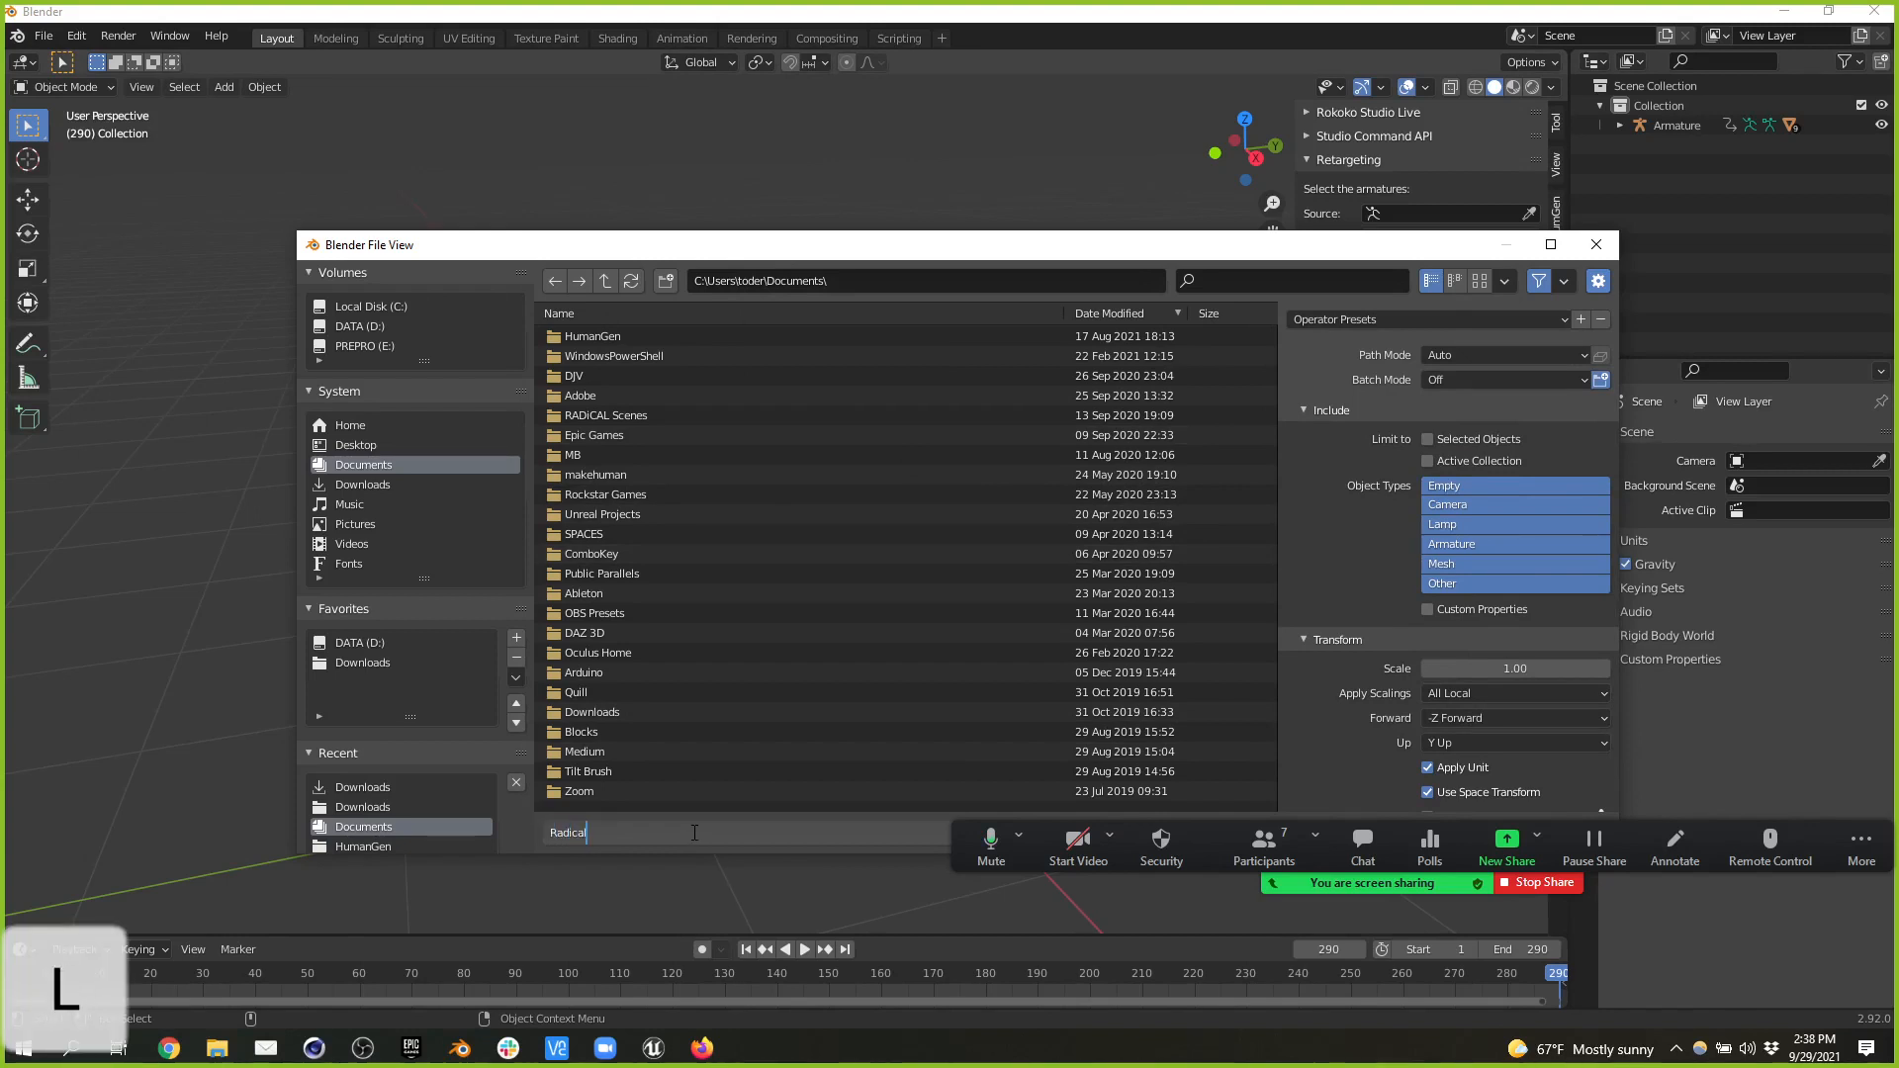
text(Mocap)
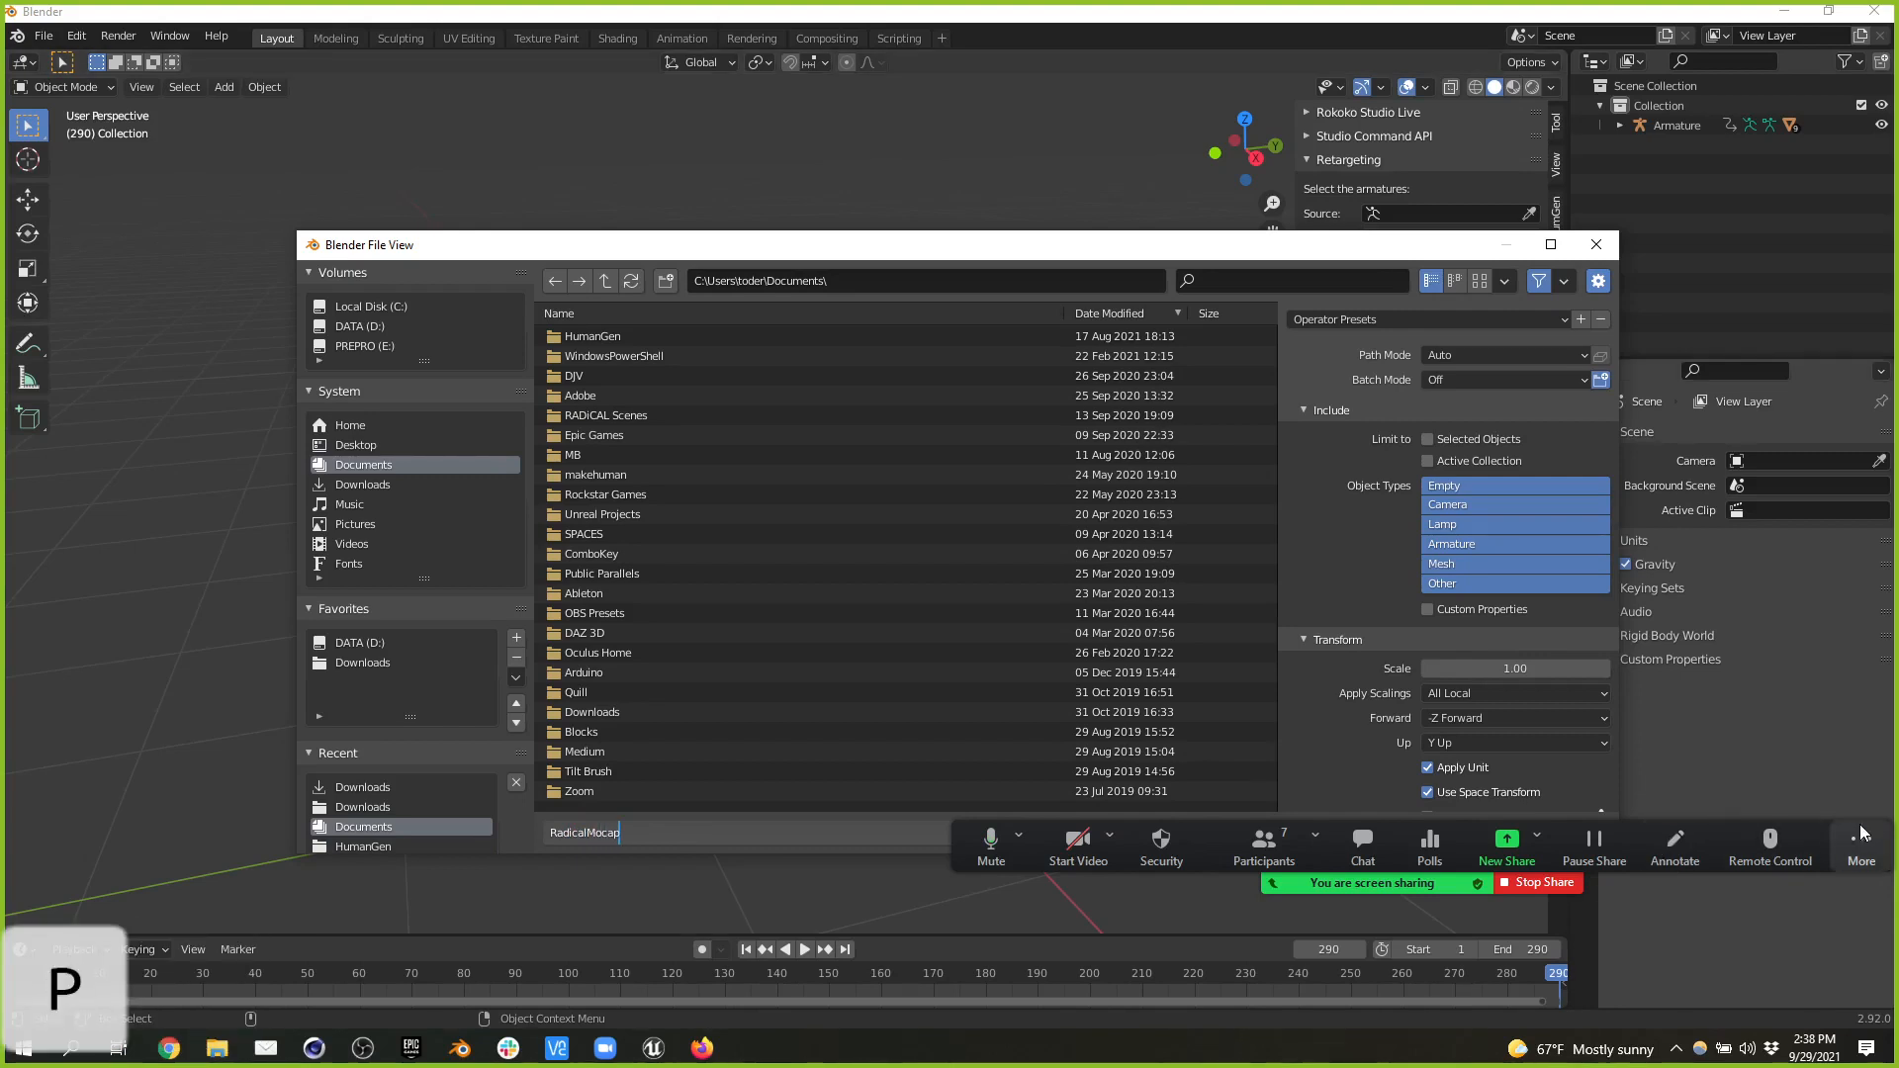
drag(1859, 833, 1859, 913)
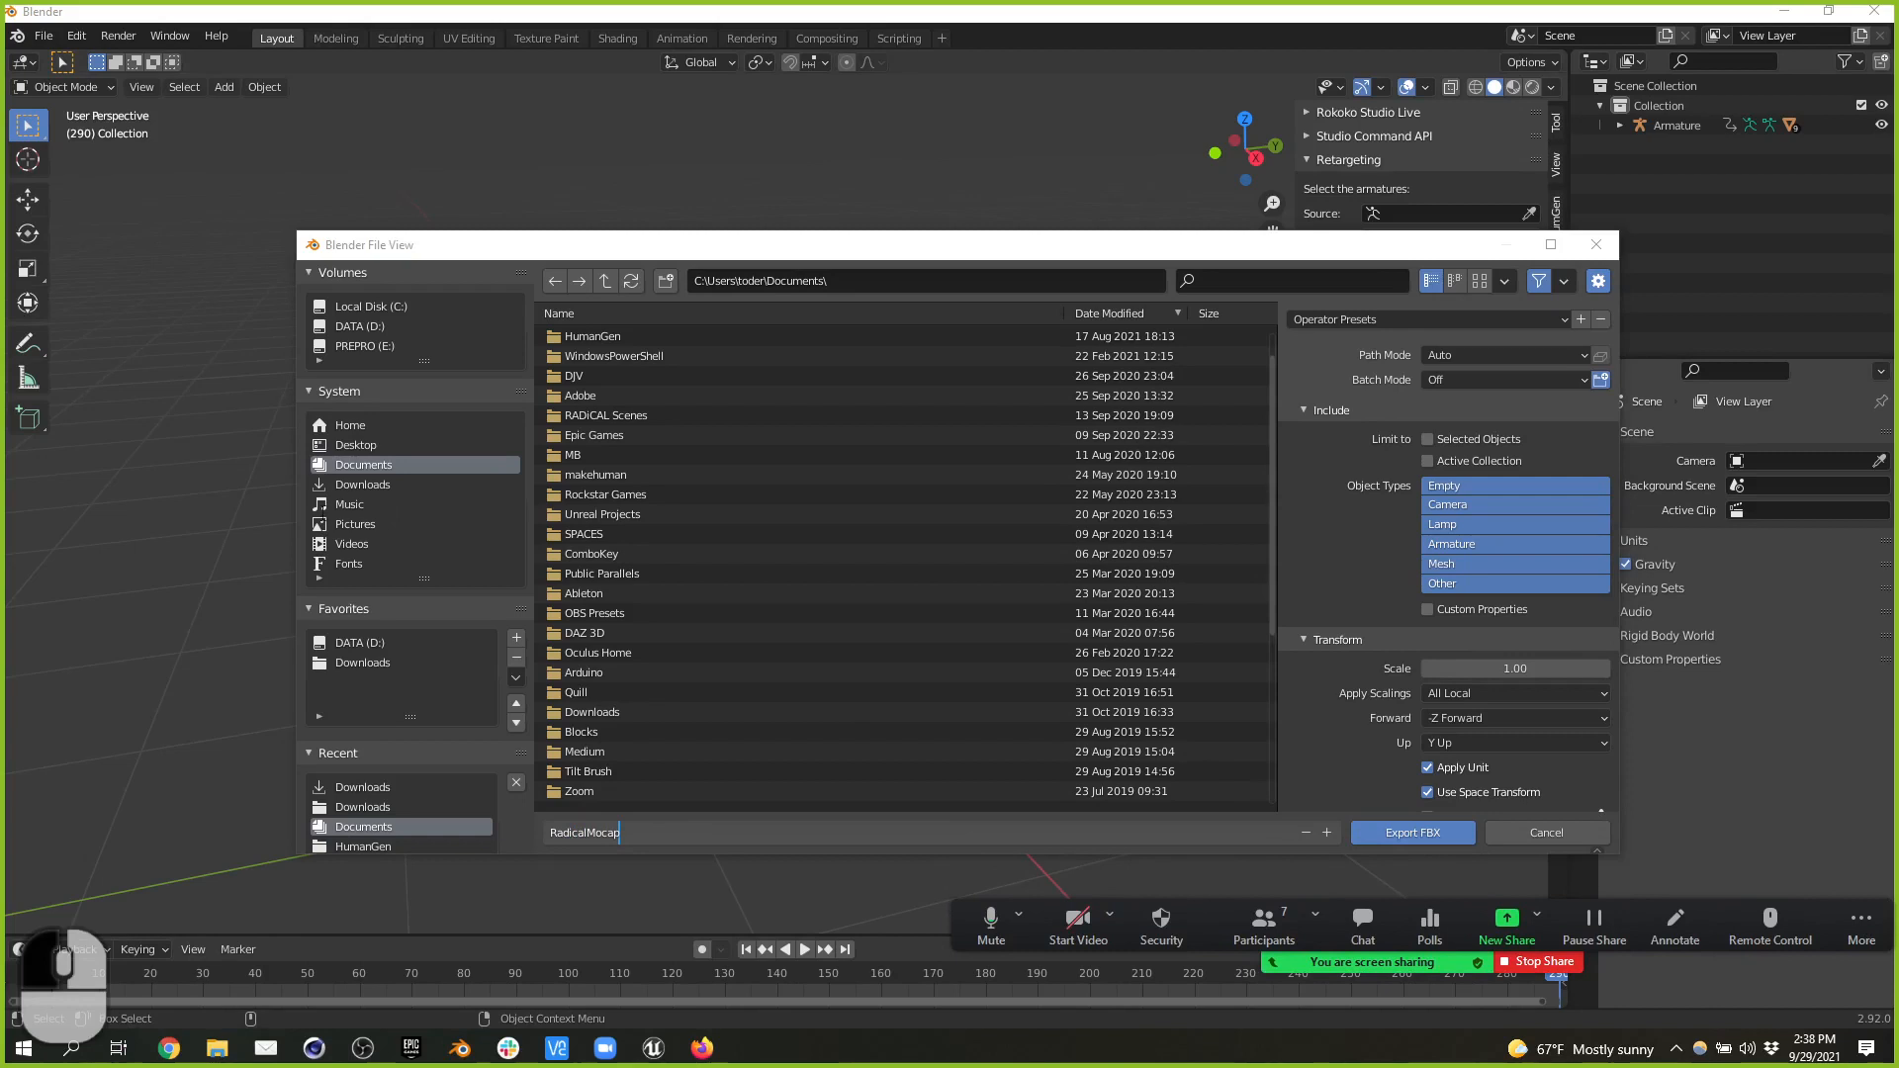
click(362, 659)
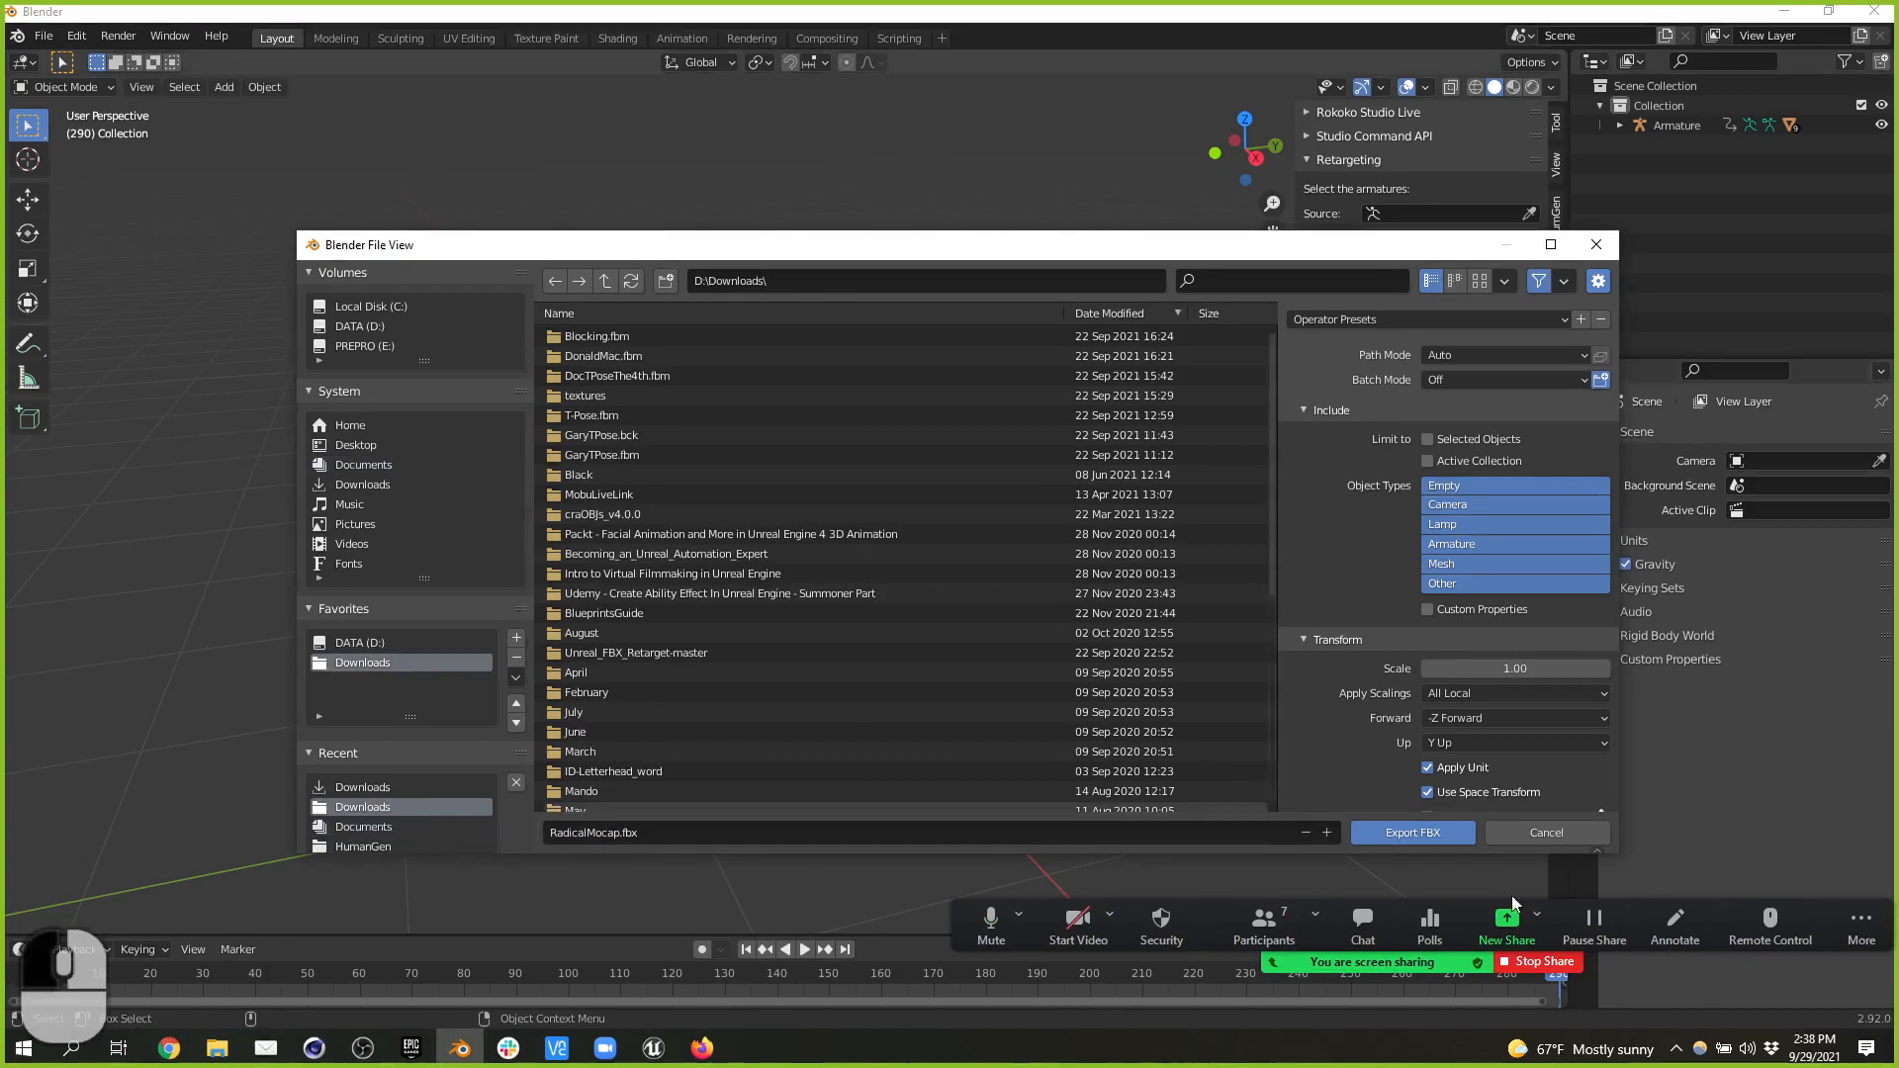
click(1394, 828)
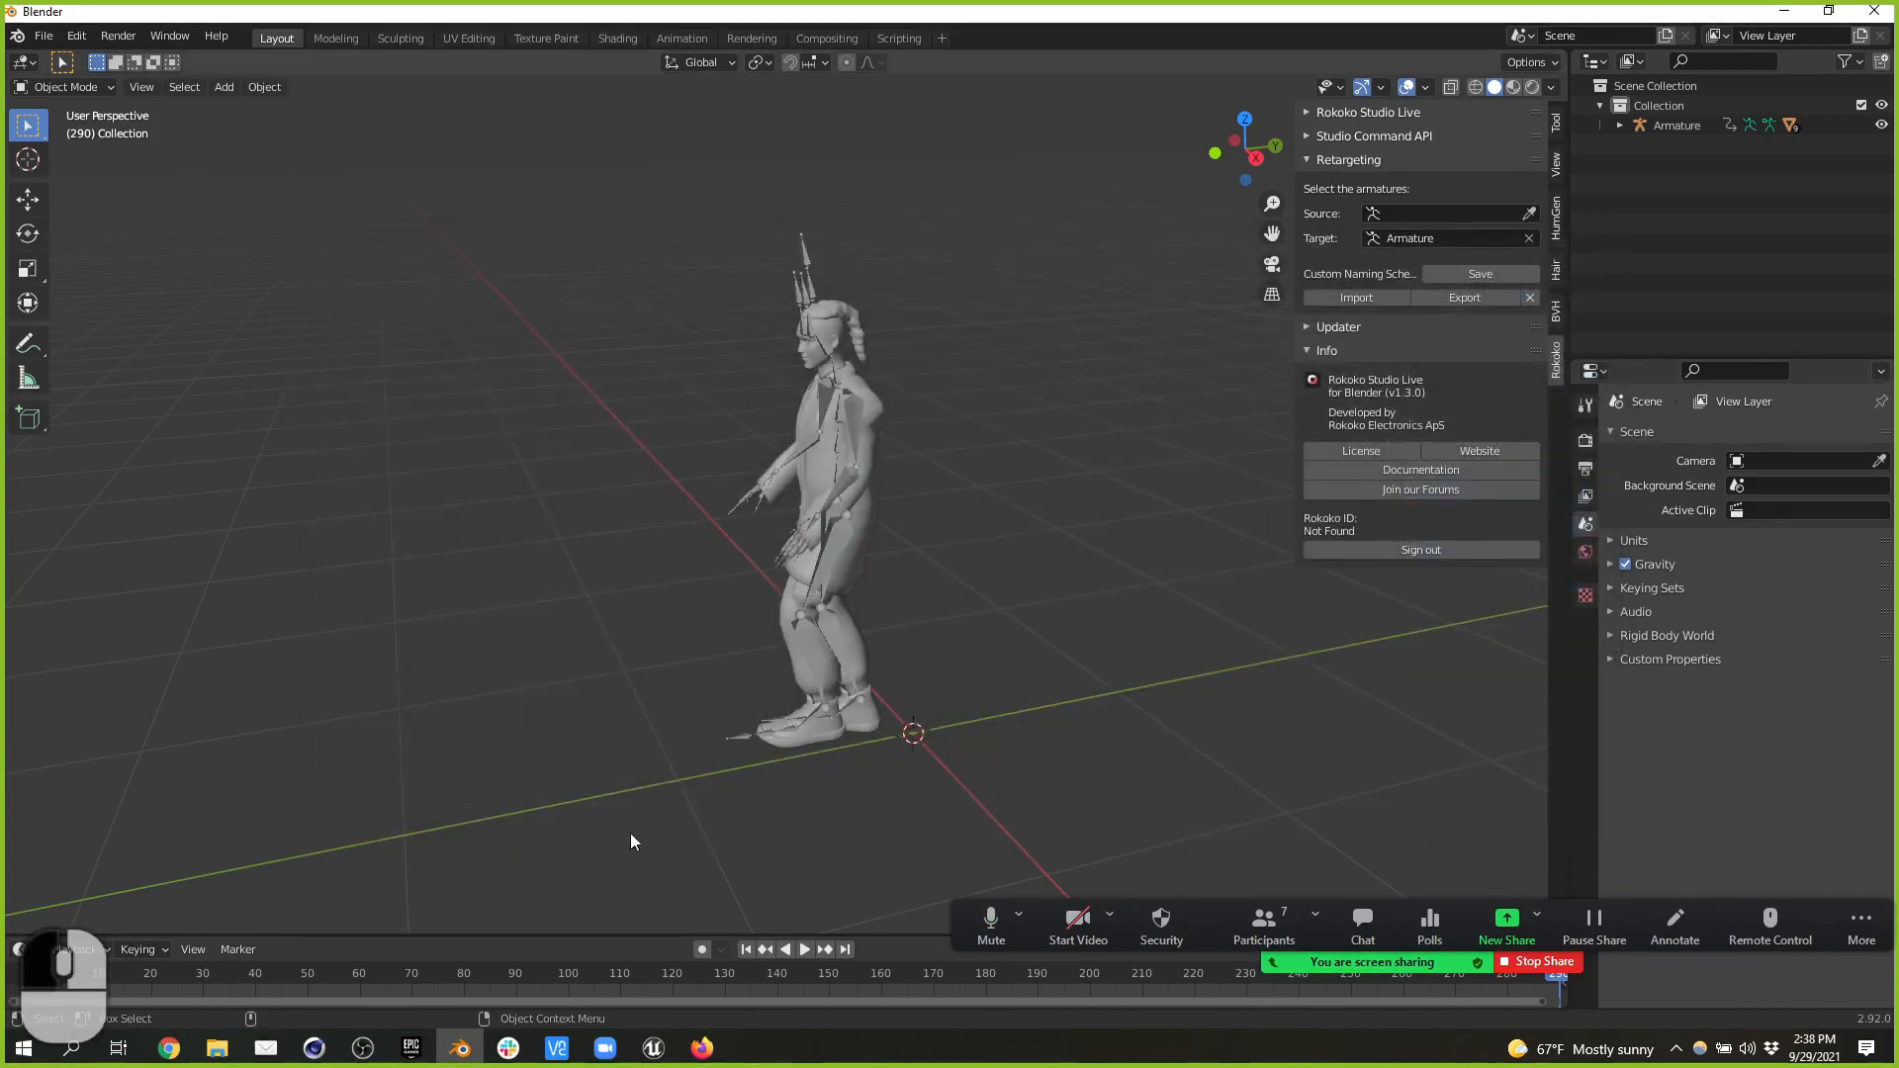
key(alt)
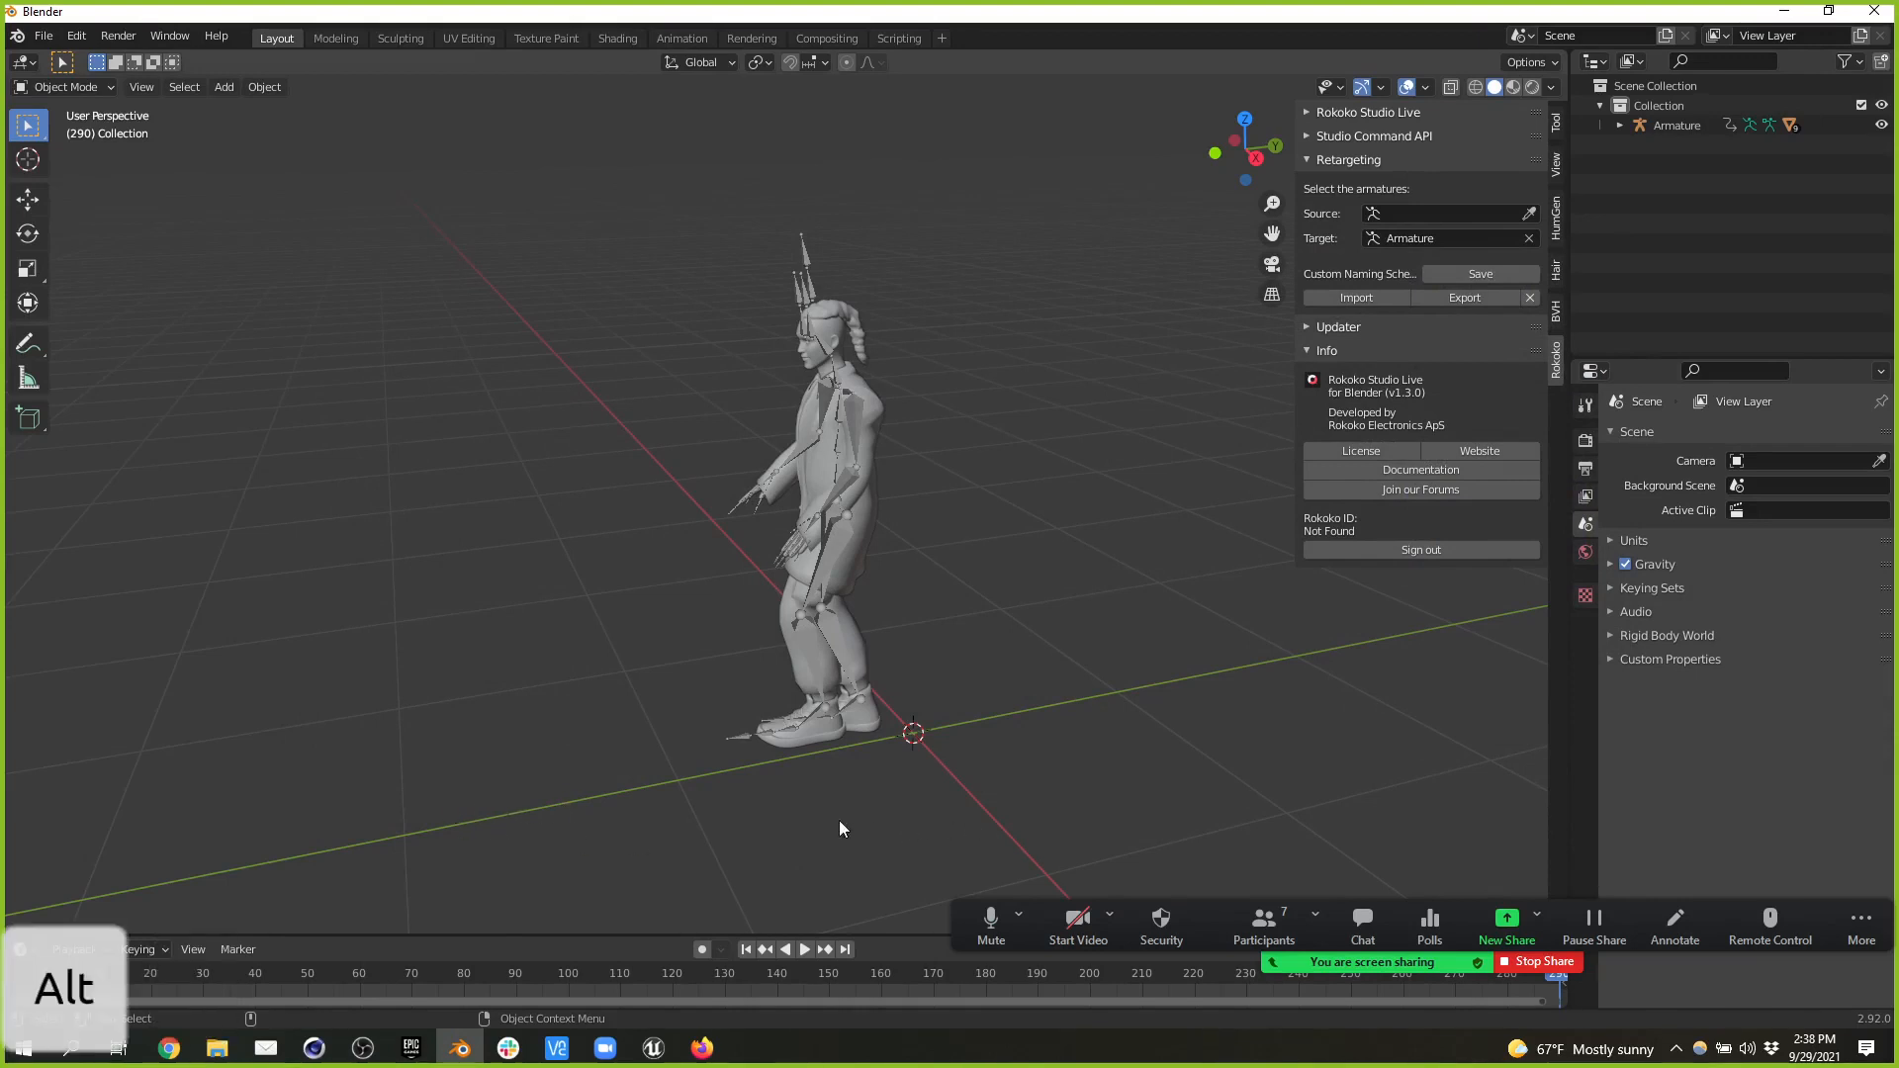
alt+click(400, 821)
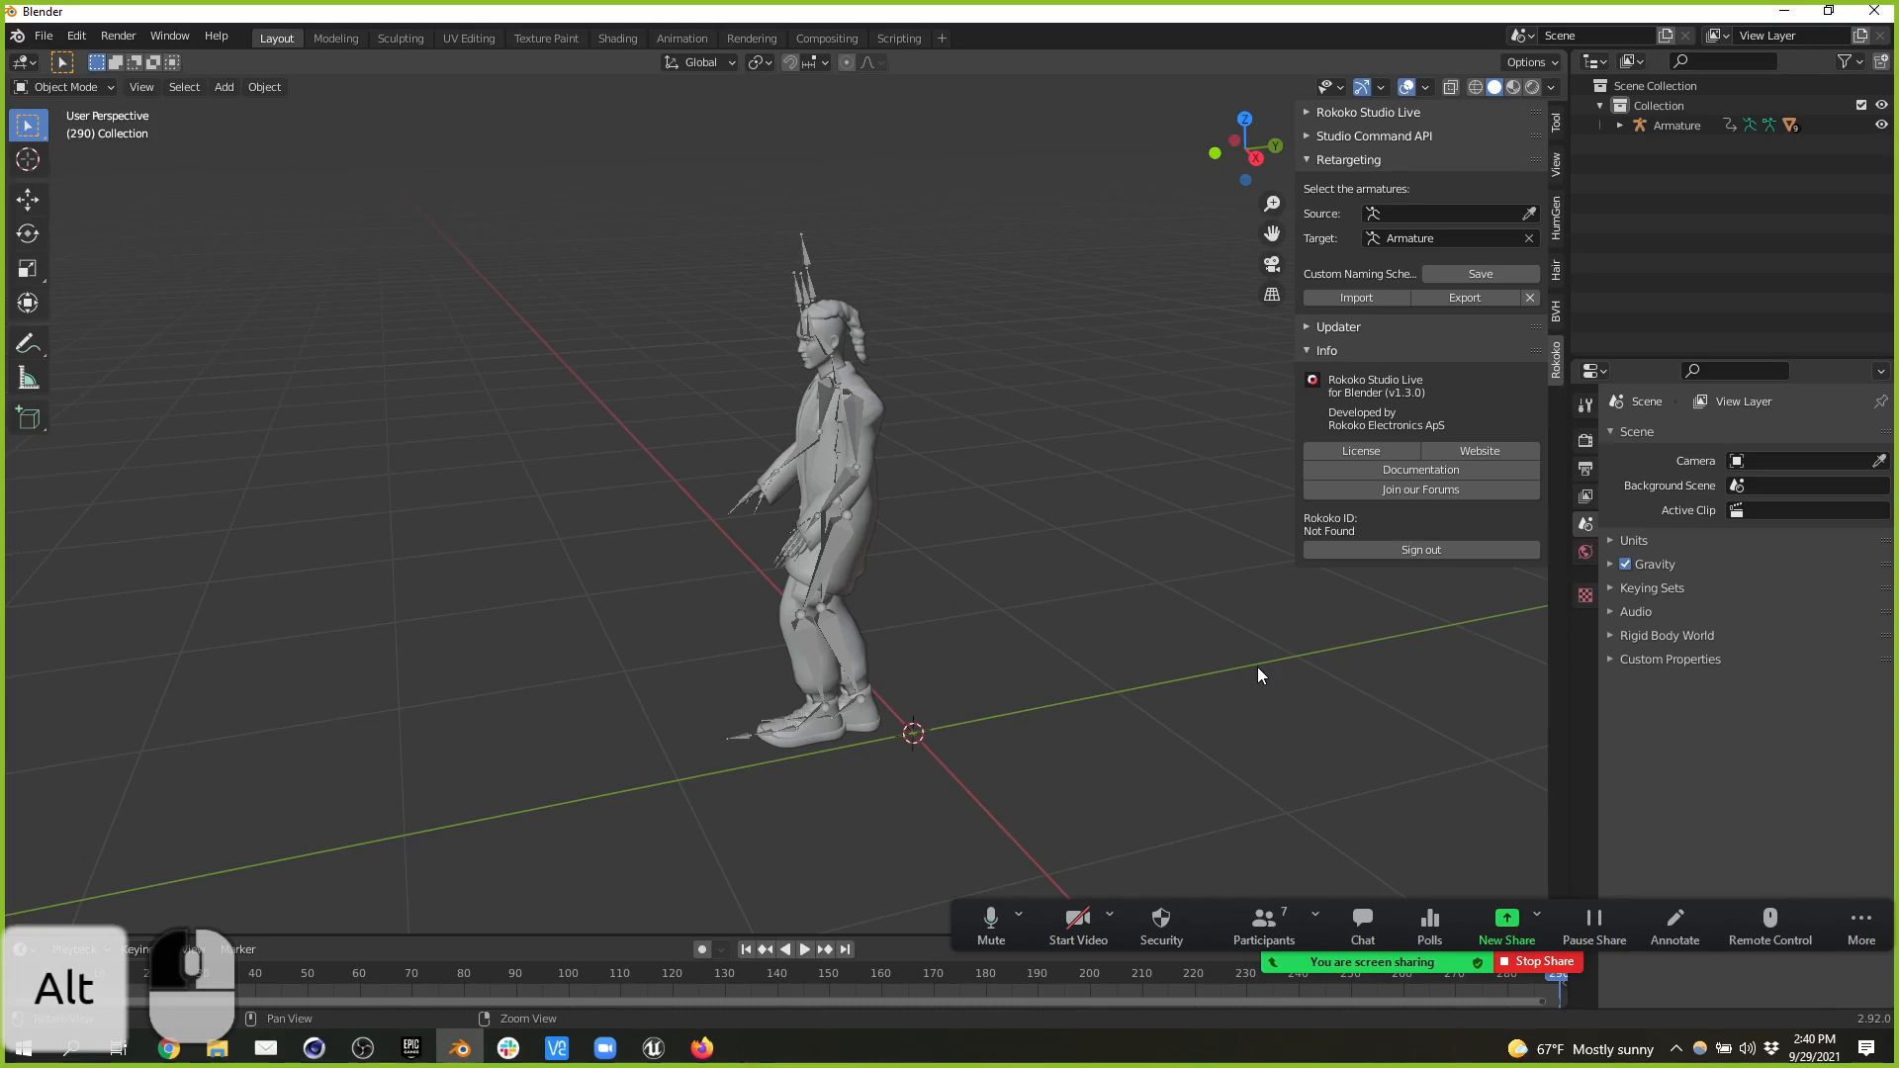
- Clear the target armature from the retargeting settings
click(1623, 129)
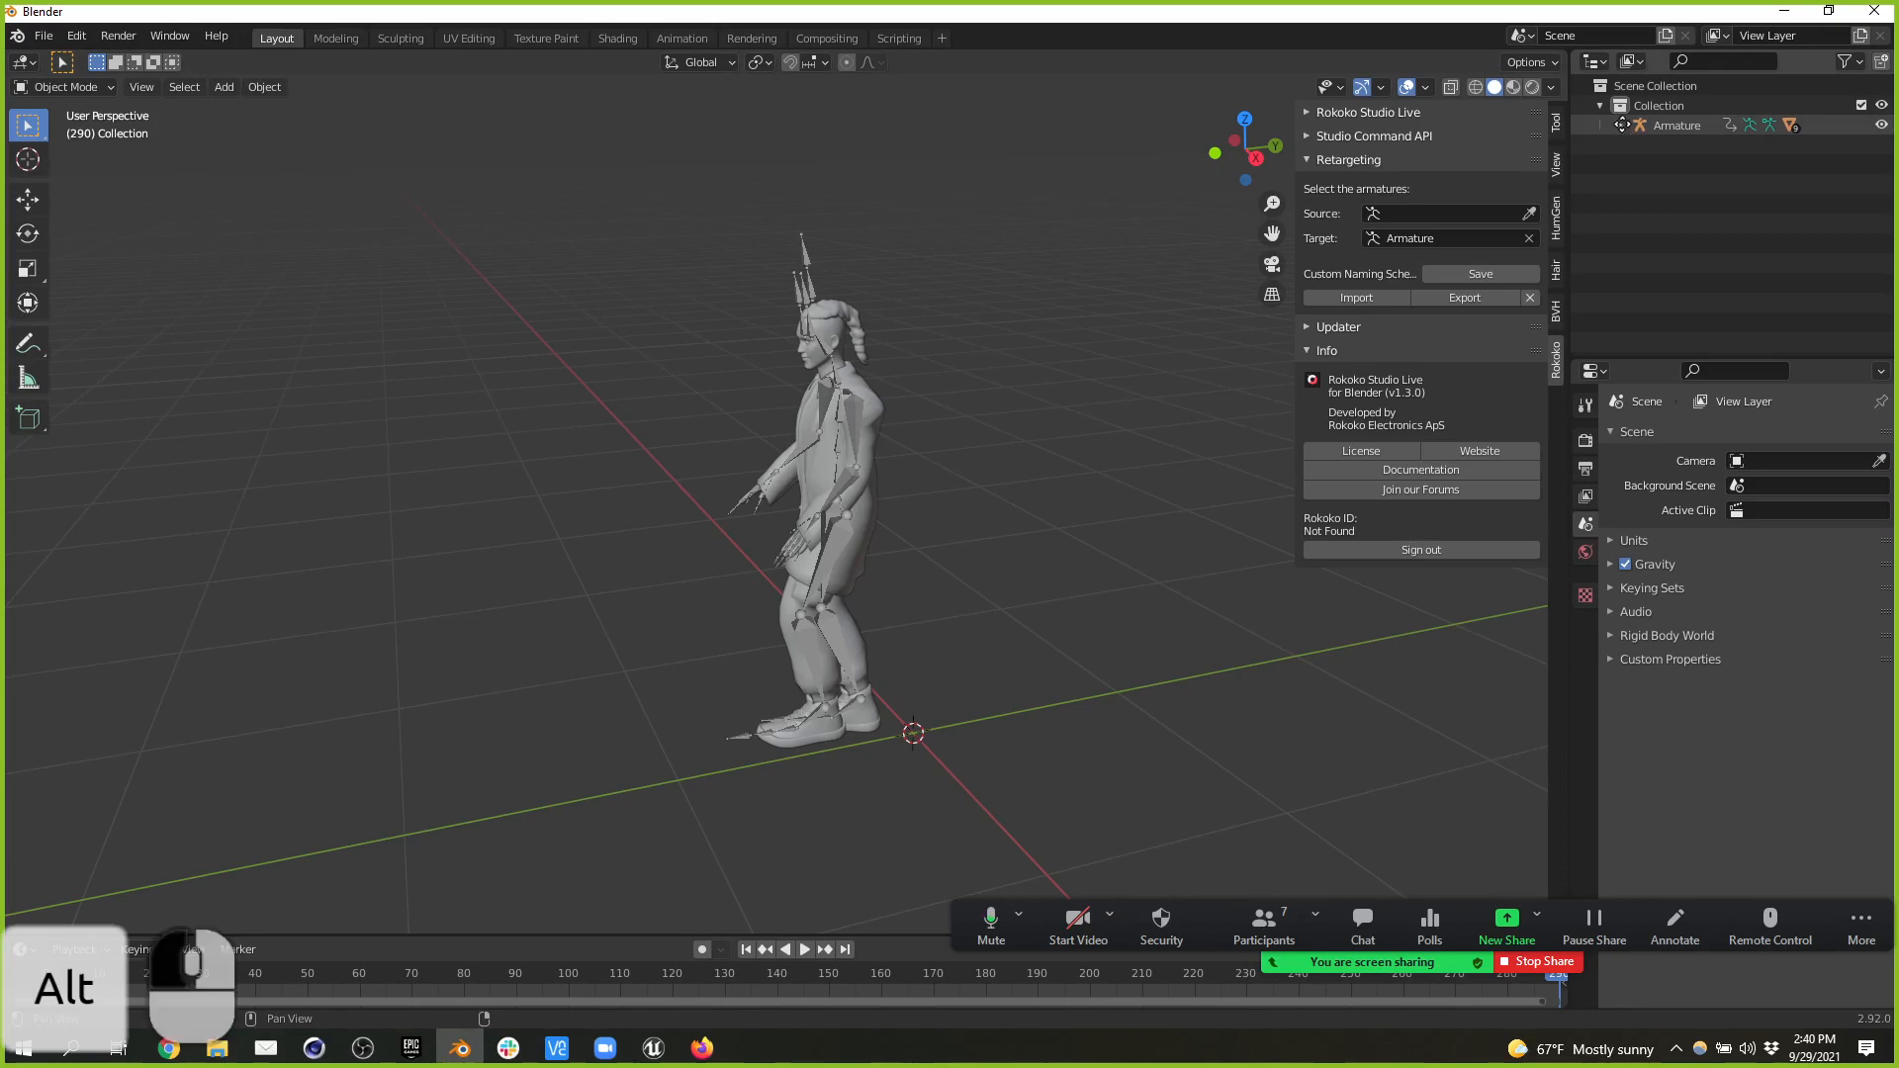
click(1529, 239)
click(1621, 129)
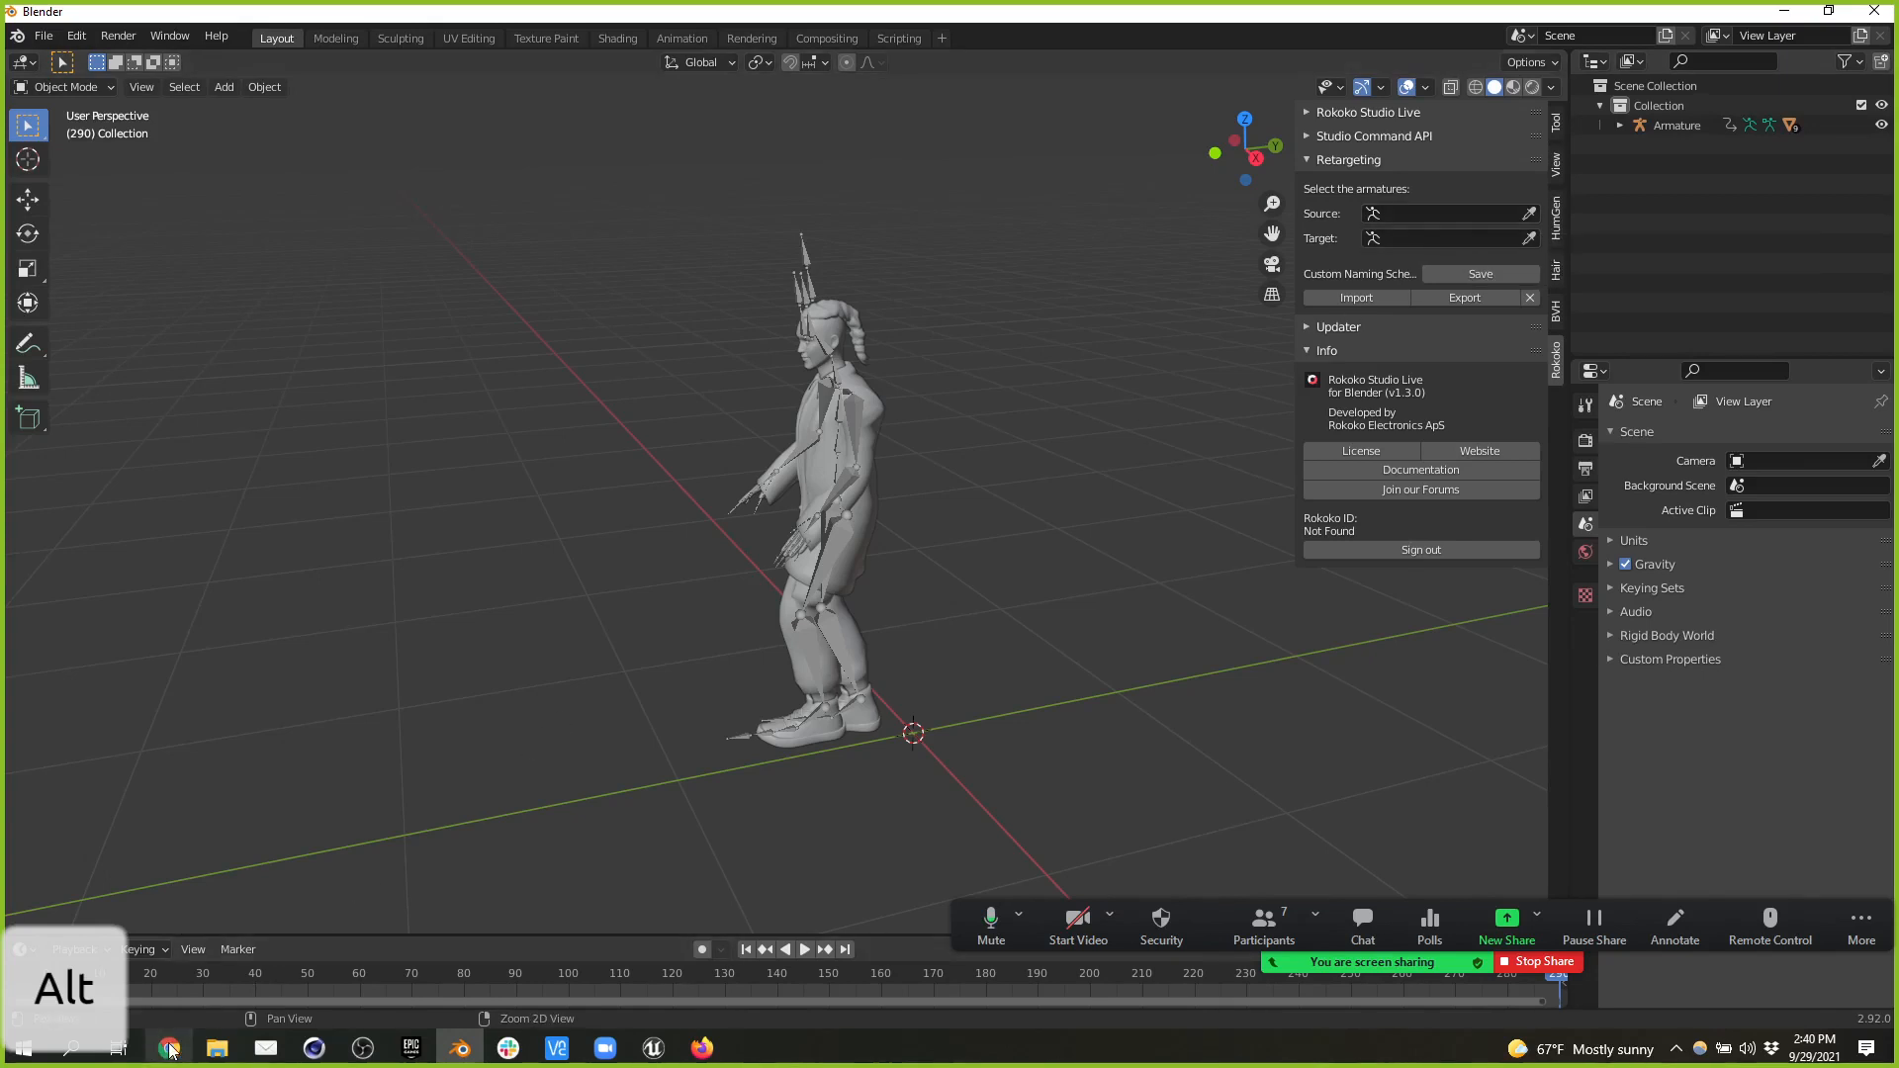
click(363, 1047)
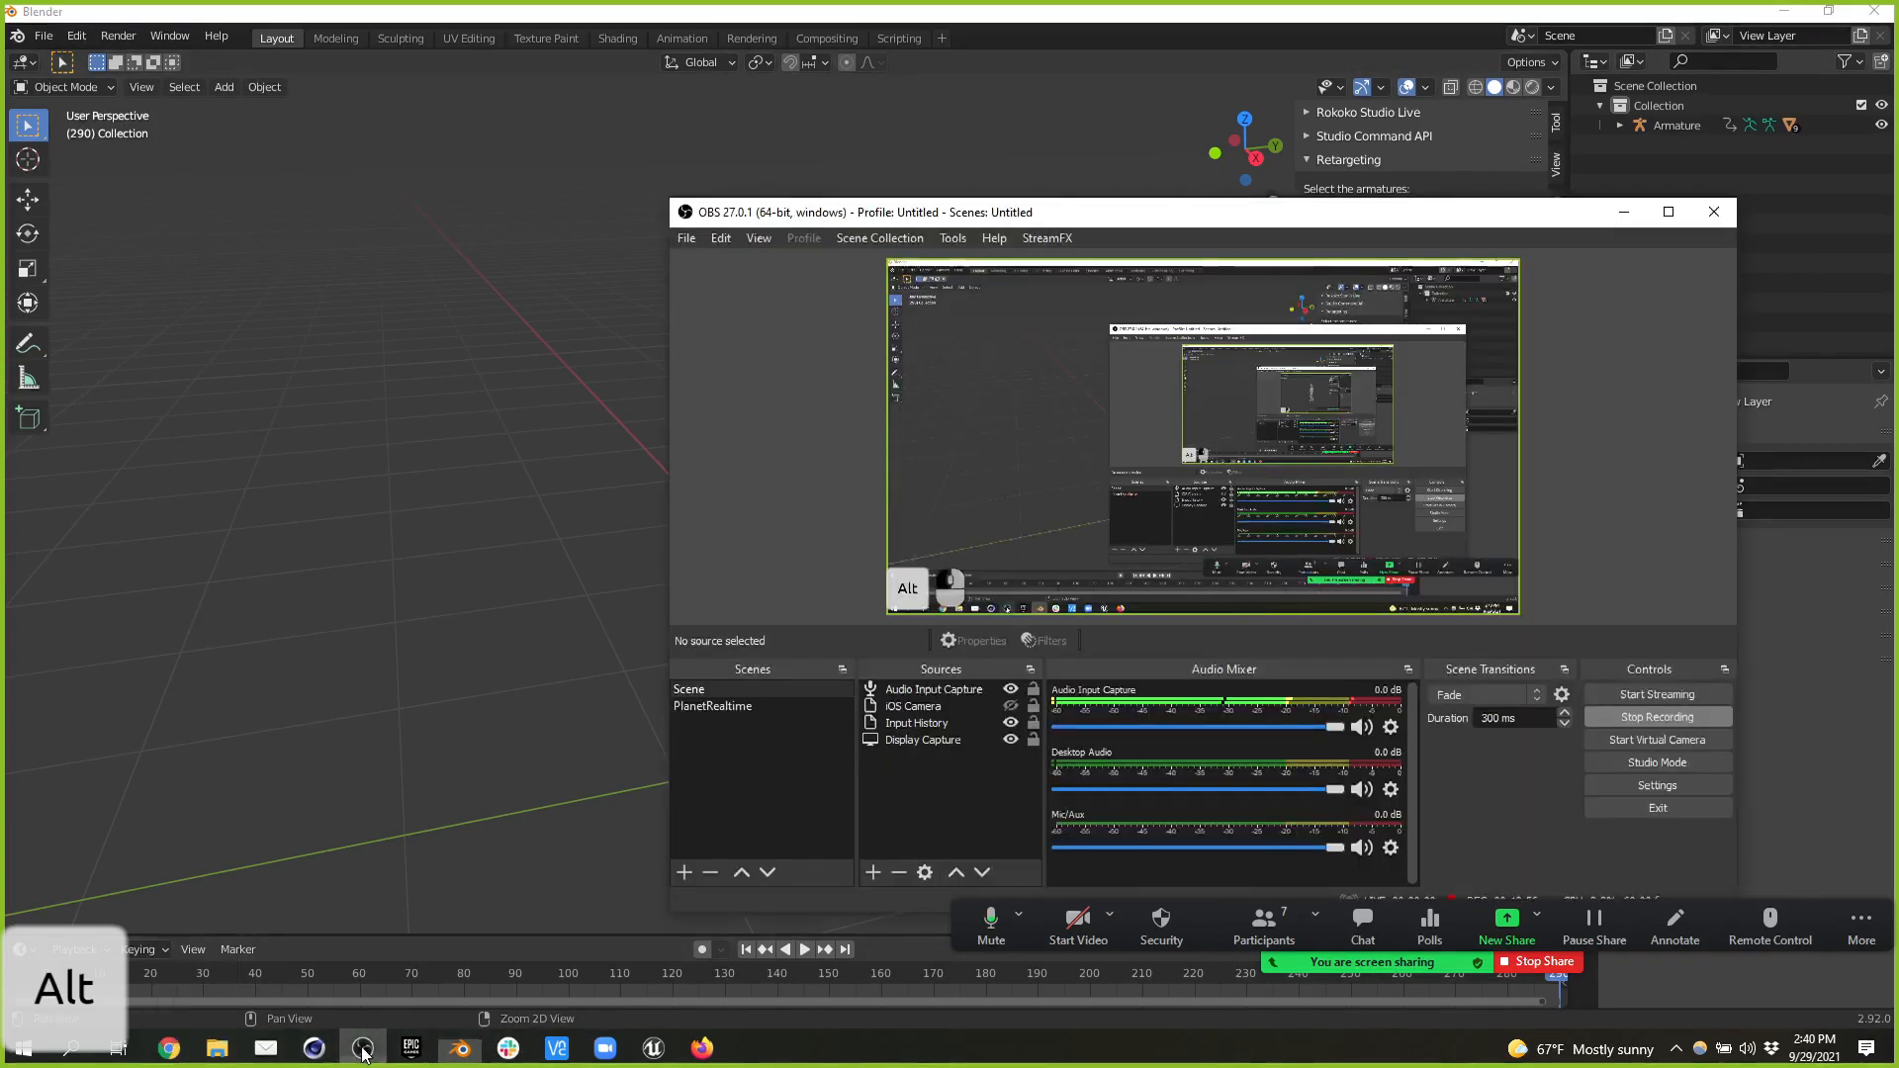